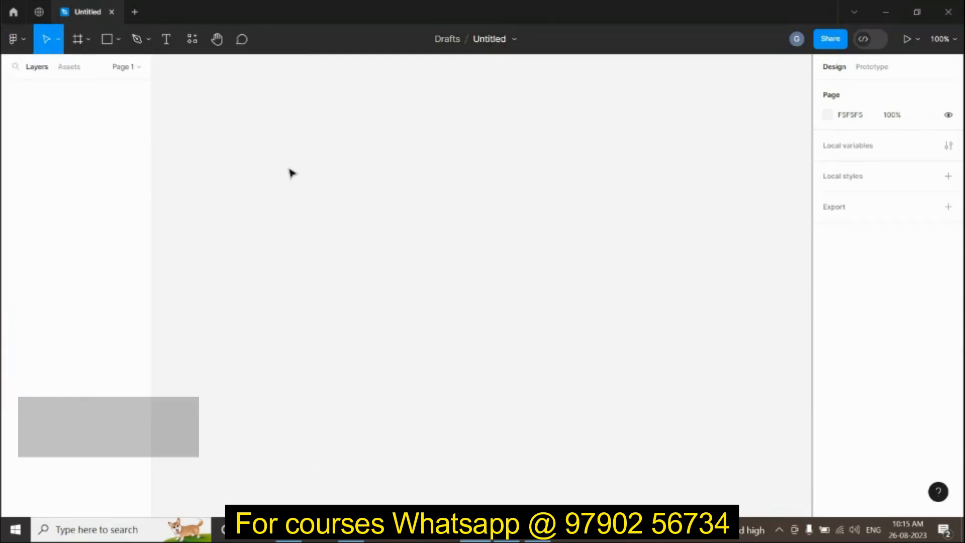
# Step: Draw a 210×168 frame, Frame 1, and move it to a new spot on the canvas
pyautogui.press('f')
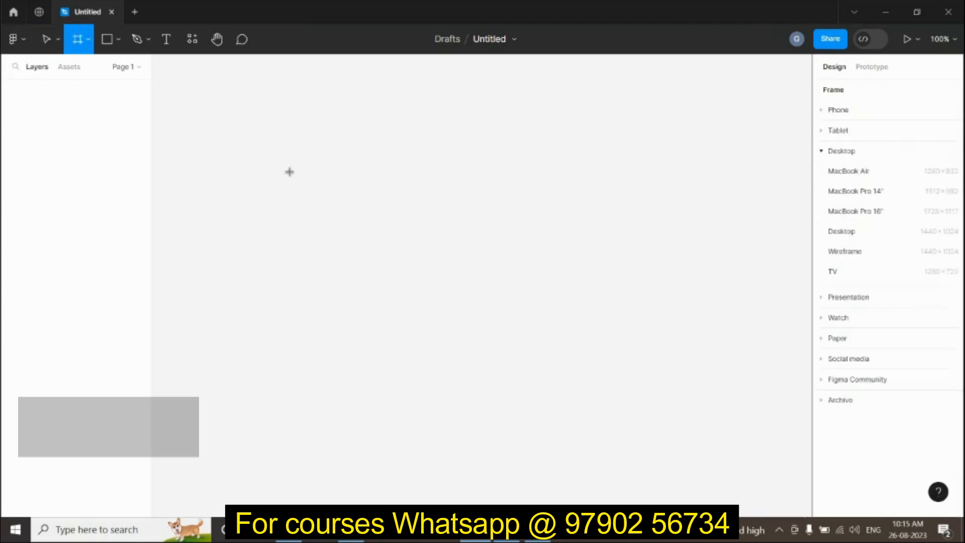
pyautogui.moveTo(288, 171); pyautogui.dragTo(421, 277)
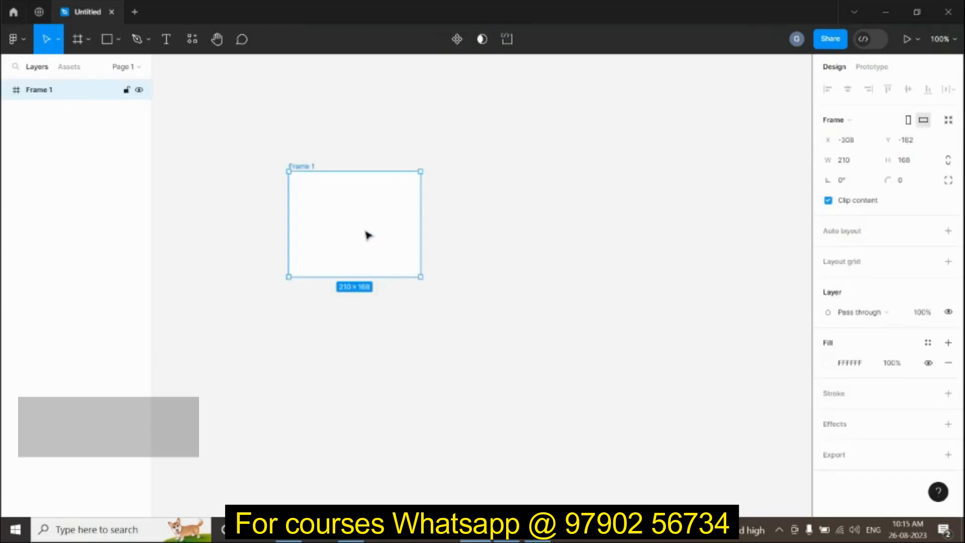
pyautogui.moveTo(367, 236); pyautogui.dragTo(360, 265)
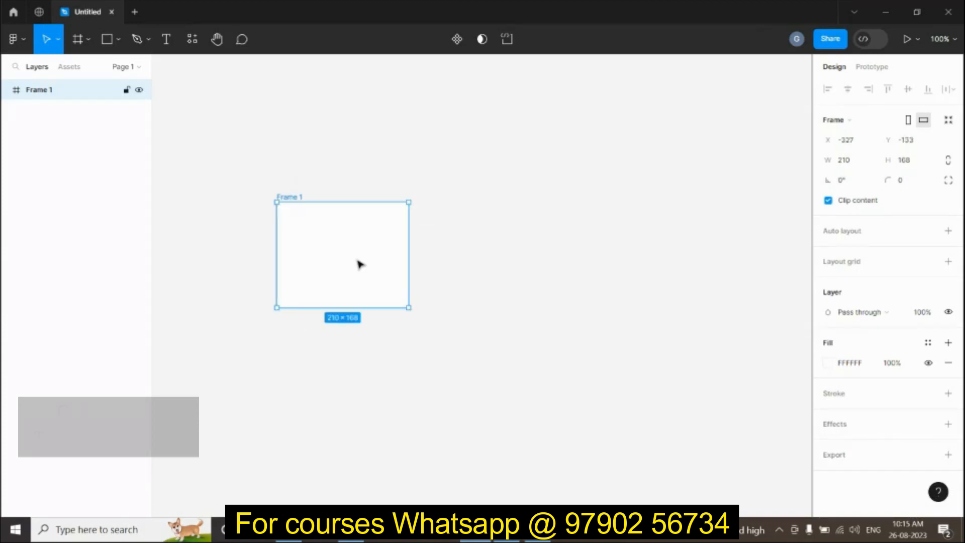
# Step: Browse the options in the Frame, Shape and Pen tool dropdowns
pyautogui.click(88, 40)
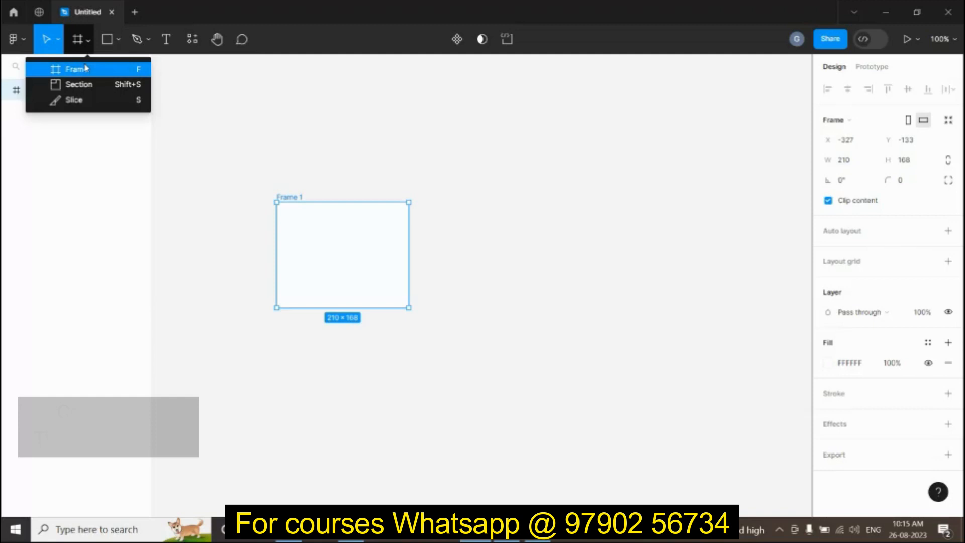
pyautogui.click(120, 40)
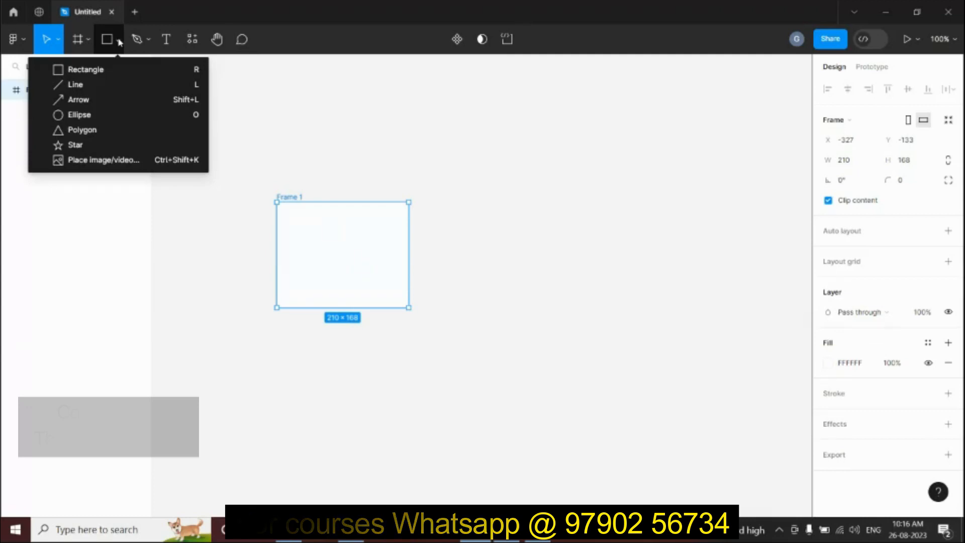
pyautogui.click(144, 43)
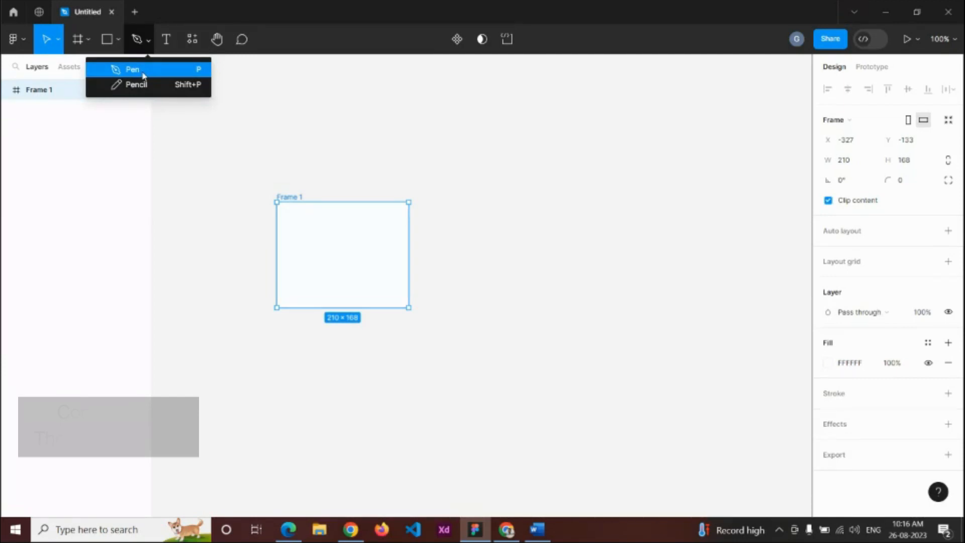
pyautogui.click(166, 41)
# Step: Add a 'welcome' text box inside Frame 1
pyautogui.click(337, 244)
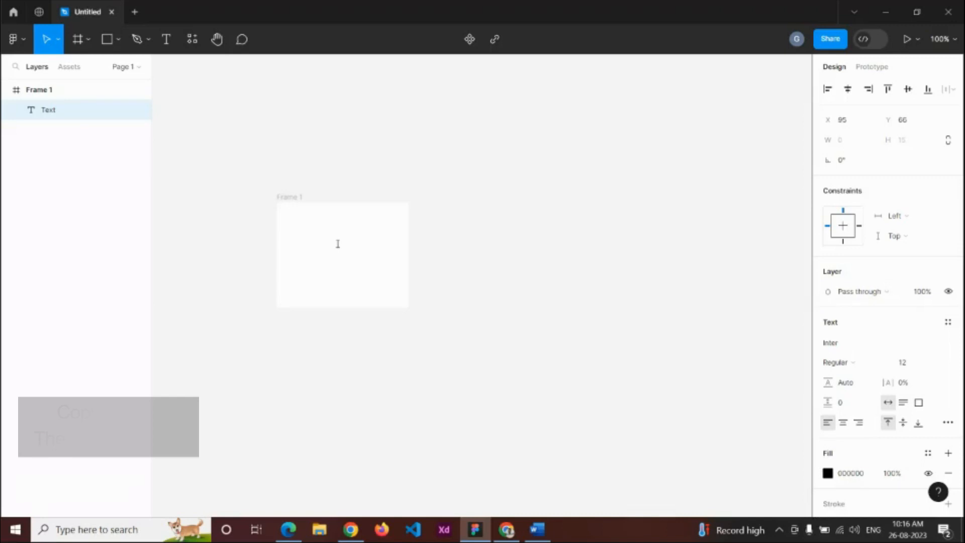
pyautogui.write('welcome')
pyautogui.press('Escape')
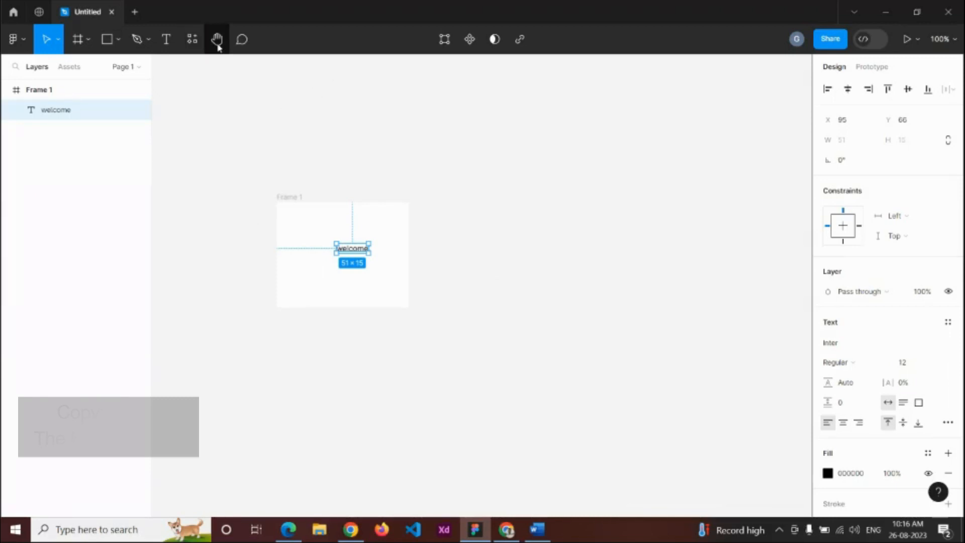
pyautogui.click(319, 221)
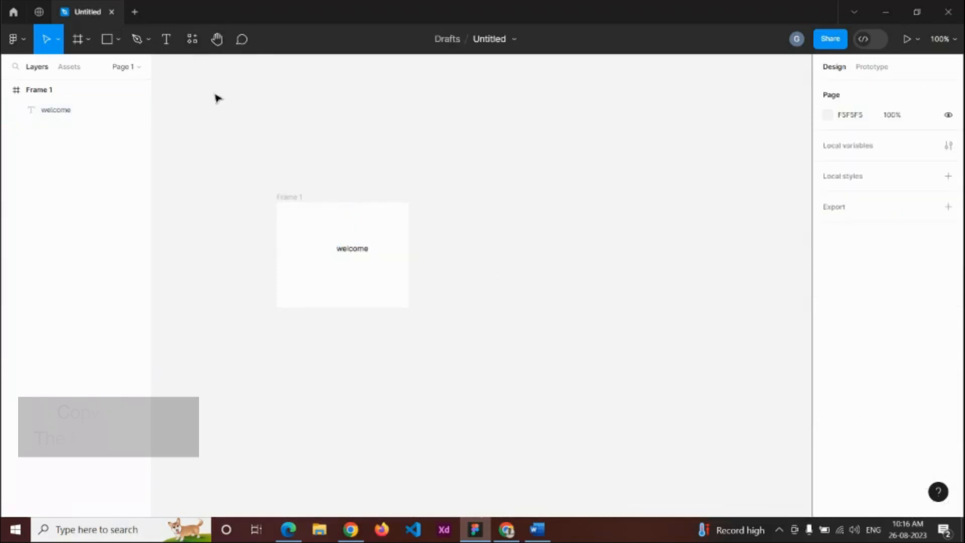
# Step: Pan and zoom the canvas with the Hand tool
pyautogui.click(216, 39)
pyautogui.moveTo(306, 237); pyautogui.dragTo(323, 332)
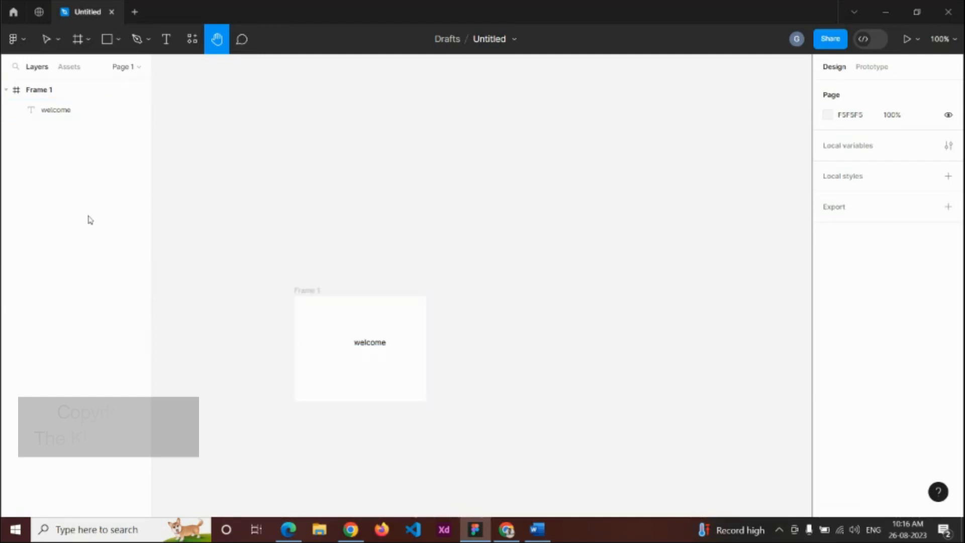
pyautogui.scroll(5, 343, 319)
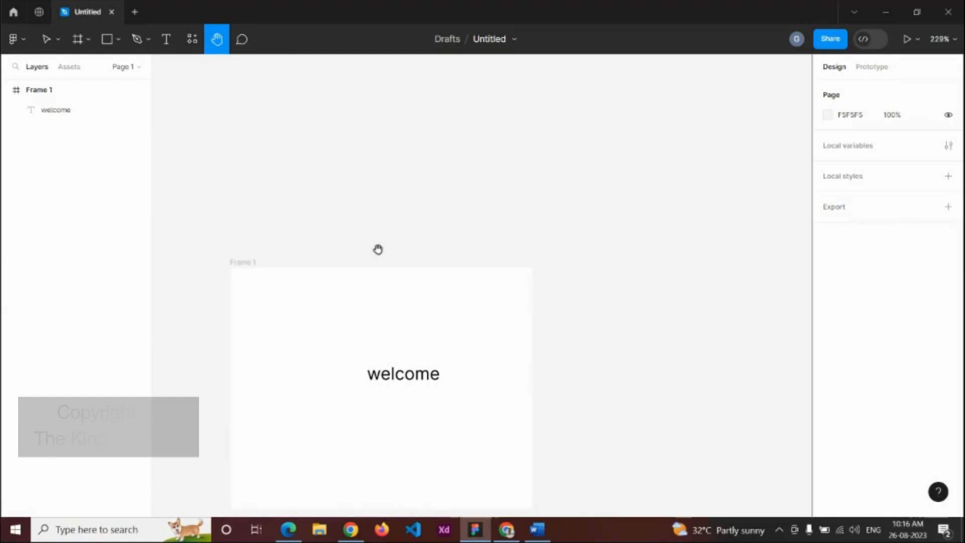
# Step: Delete Frame 1 together with its welcome text
pyautogui.press('v')
pyautogui.click(250, 263)
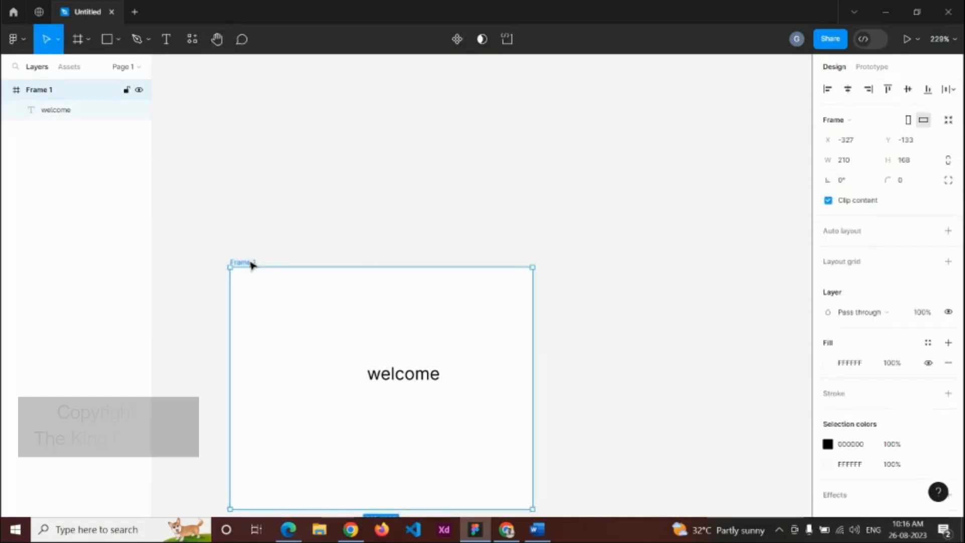
pyautogui.press('Delete')
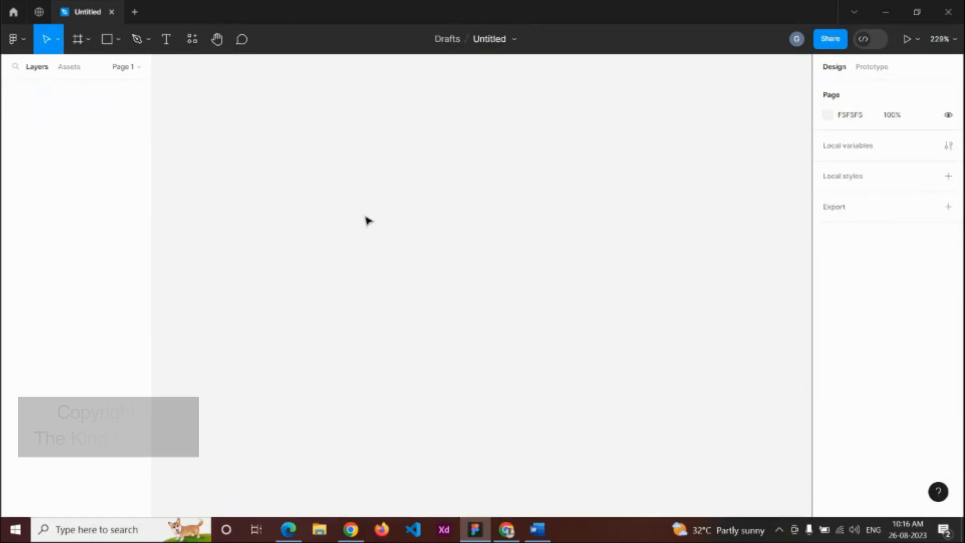
# Step: Create a 1440×1024 Desktop frame named Homepage and add a 10px layout grid
pyautogui.press('f')
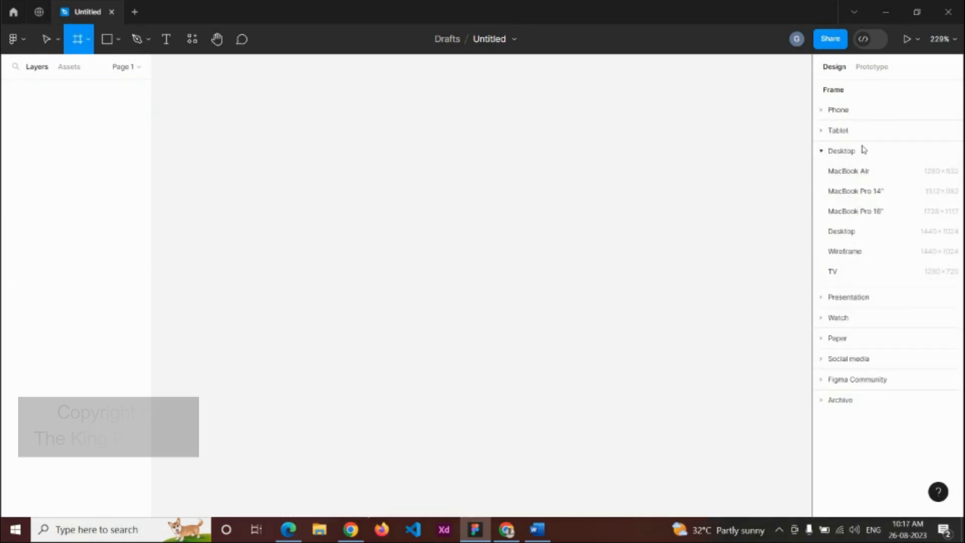
pyautogui.click(860, 232)
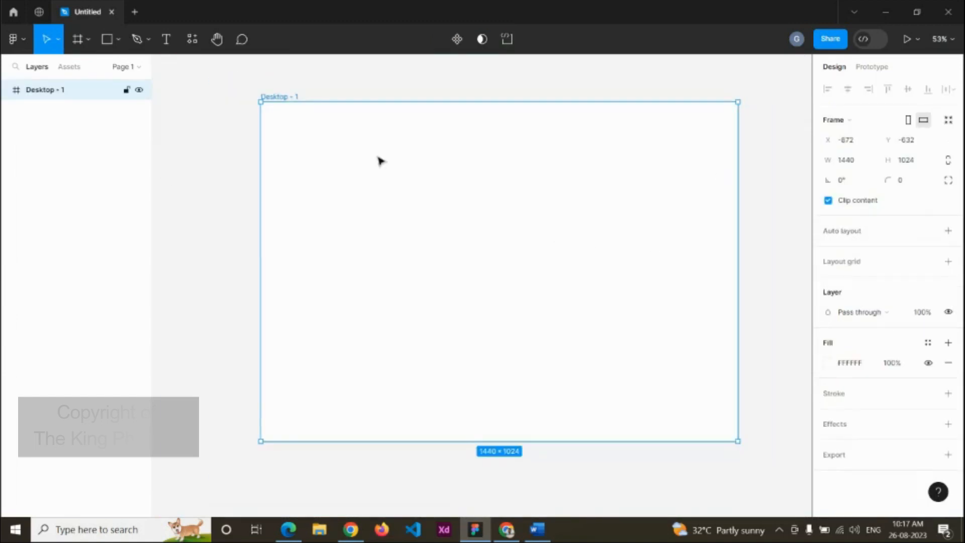
pyautogui.doubleClick(284, 96)
pyautogui.write('Homepage')
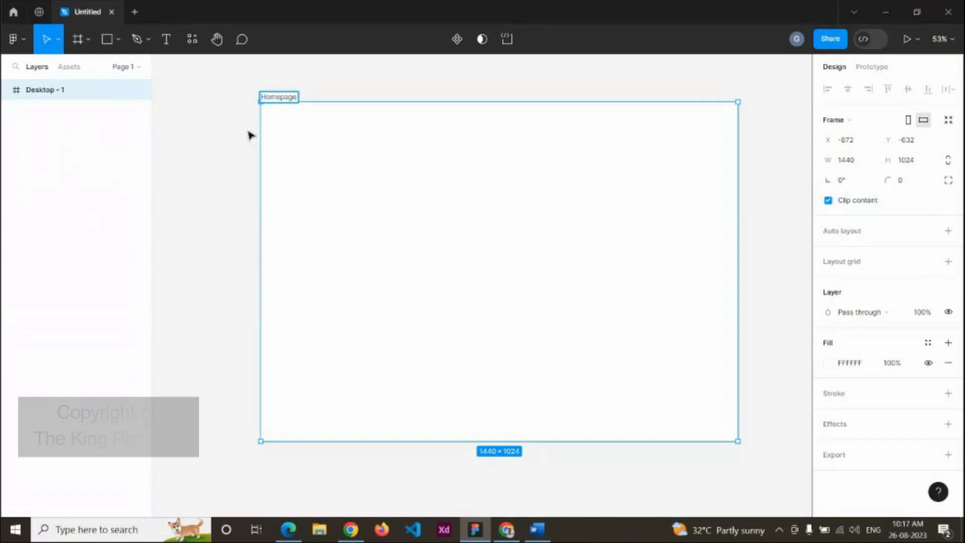
pyautogui.click(232, 156)
pyautogui.click(587, 189)
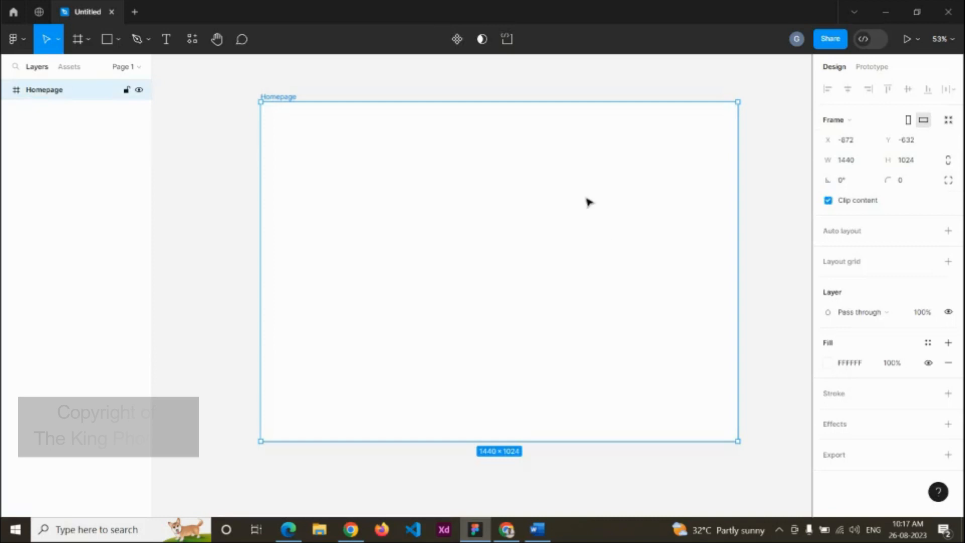
pyautogui.click(846, 262)
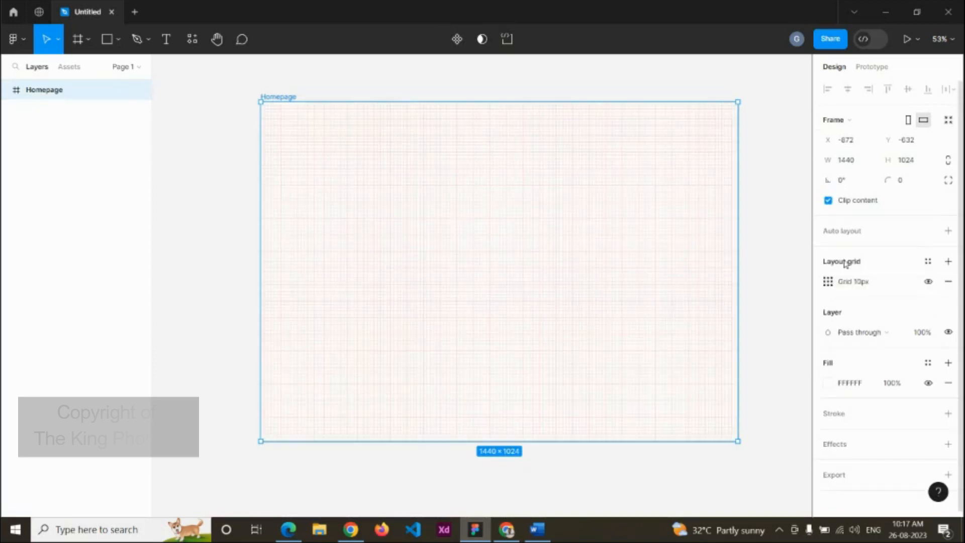
# Step: Change the Homepage layout grid to 12 columns with a 100 margin
pyautogui.click(829, 286)
pyautogui.click(696, 284)
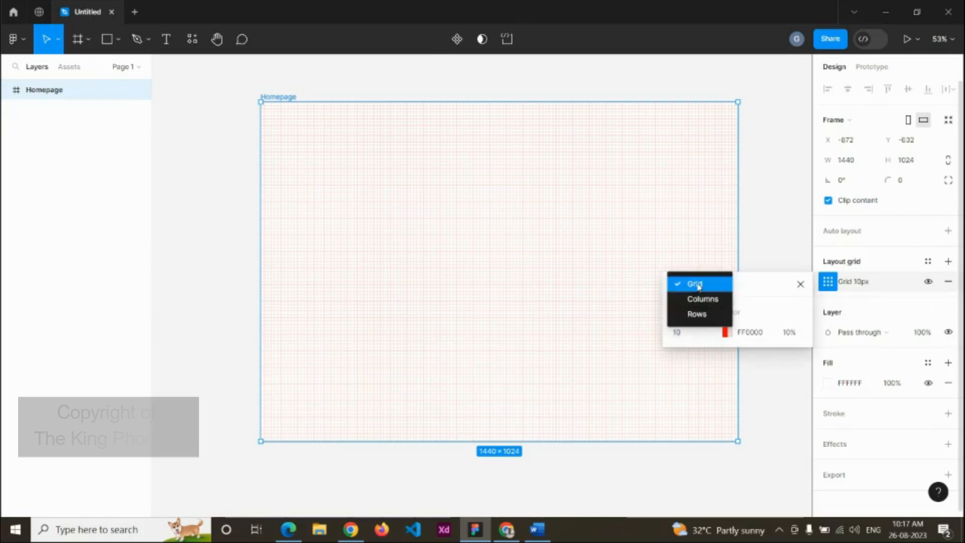
pyautogui.click(699, 299)
pyautogui.click(695, 331)
pyautogui.press('BackSpace')
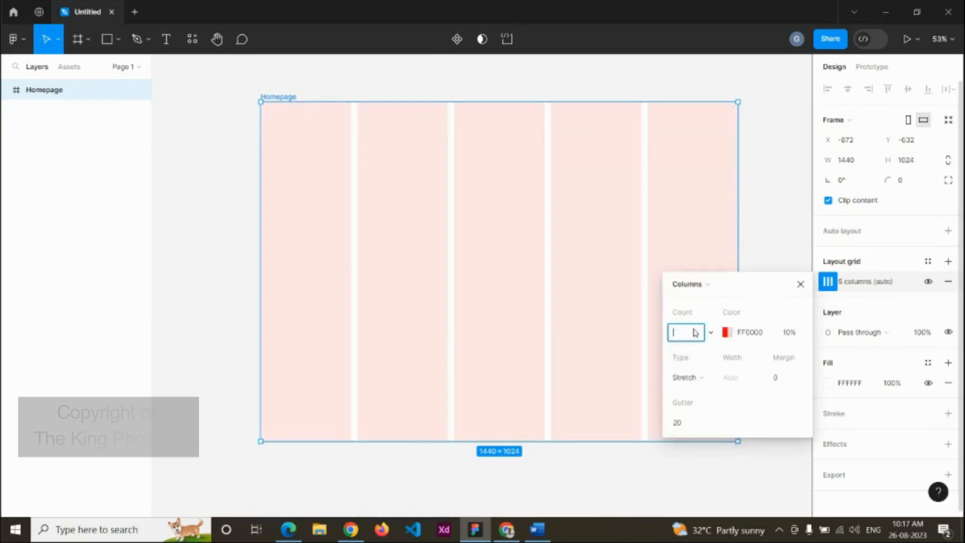
pyautogui.write('12')
pyautogui.click(788, 379)
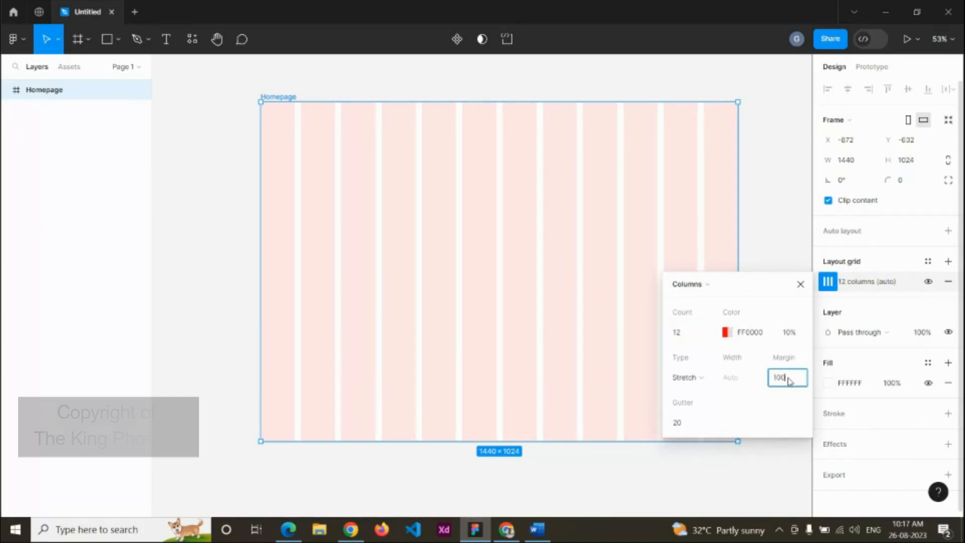
pyautogui.press('Return')
pyautogui.click(801, 284)
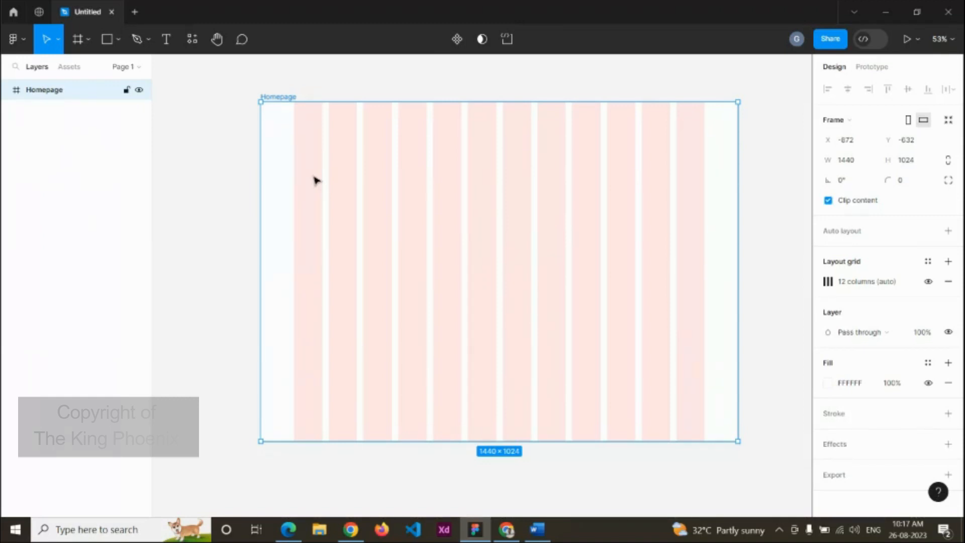
pyautogui.scroll(-5, 315, 181)
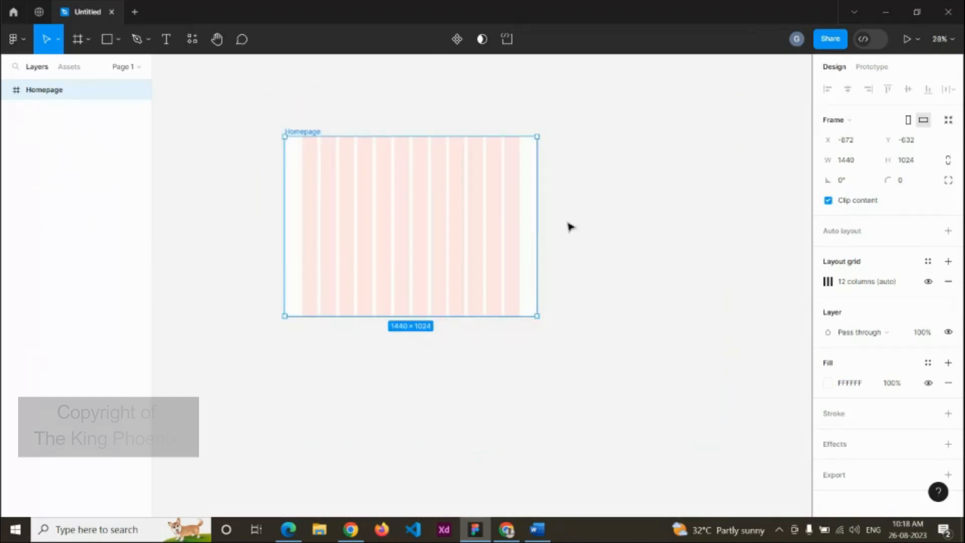
pyautogui.click(634, 213)
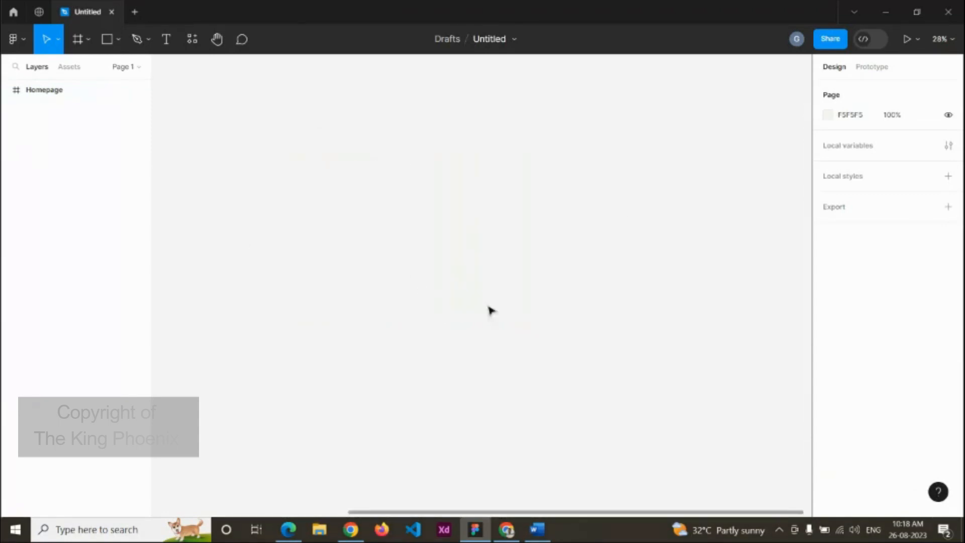
pyautogui.click(88, 40)
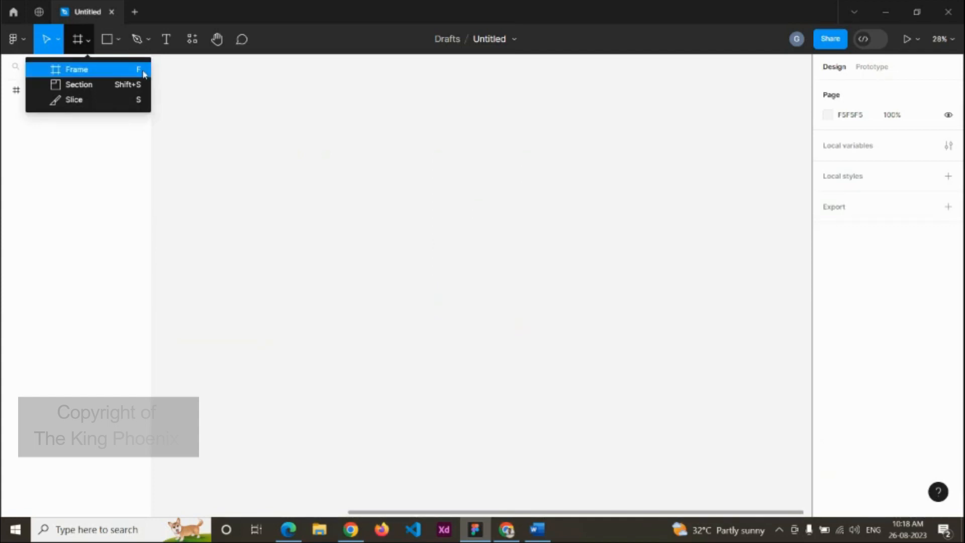
pyautogui.press('f')
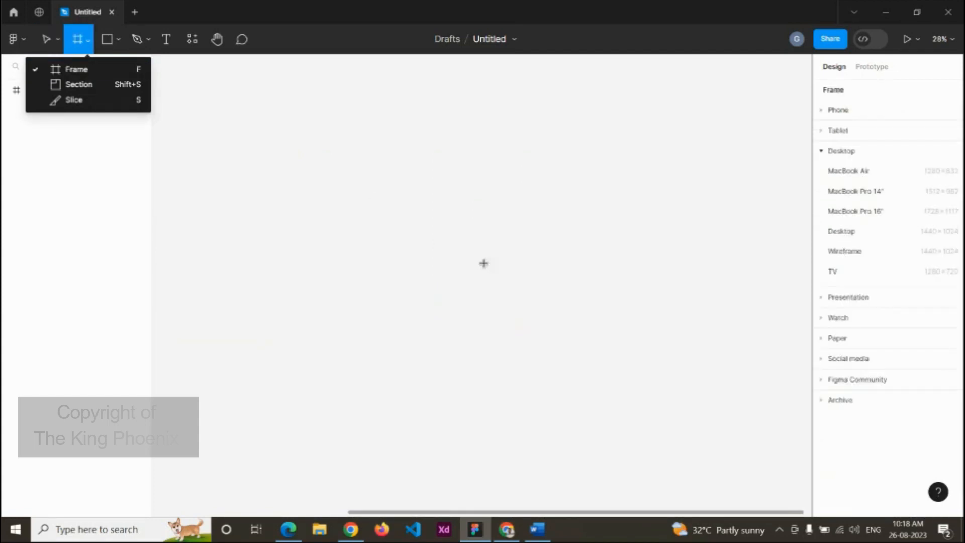
pyautogui.click(844, 235)
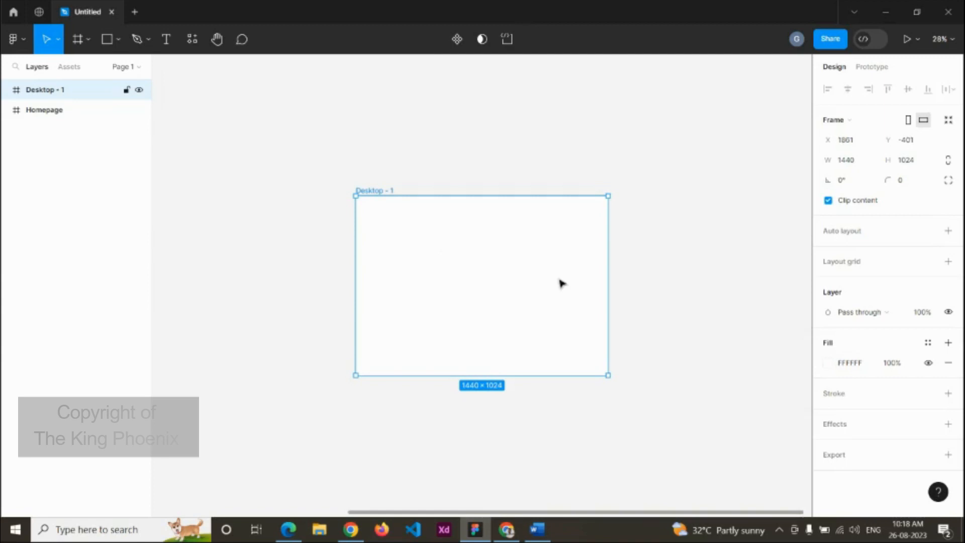
pyautogui.scroll(-3, 547, 280)
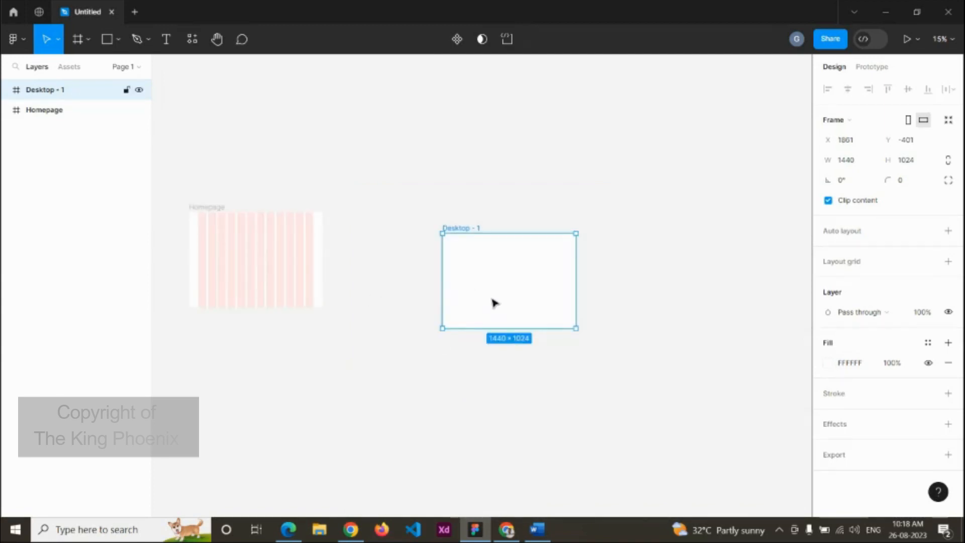
pyautogui.press('Delete')
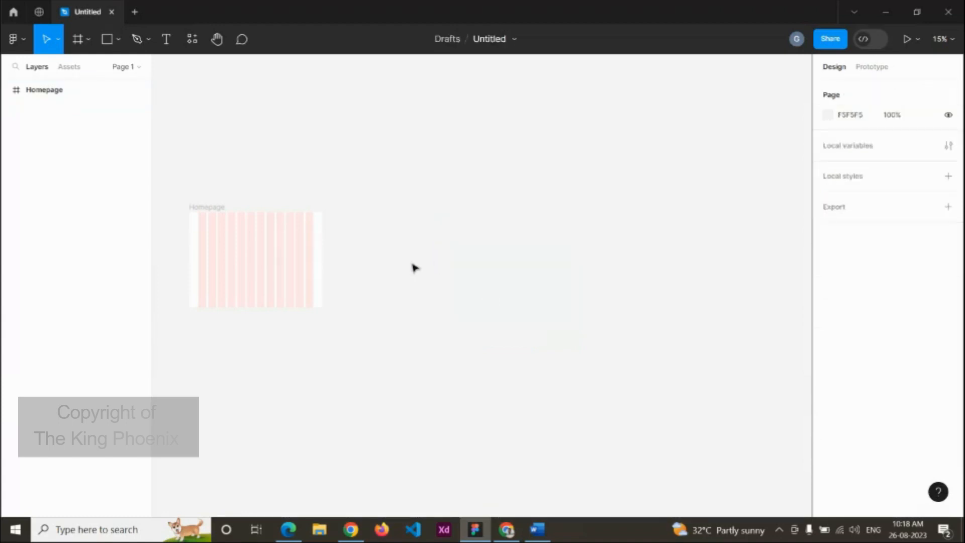
pyautogui.scroll(2, 427, 281)
pyautogui.hscroll(-3, 427, 281)
pyautogui.click(396, 295)
pyautogui.scroll(5, 409, 297)
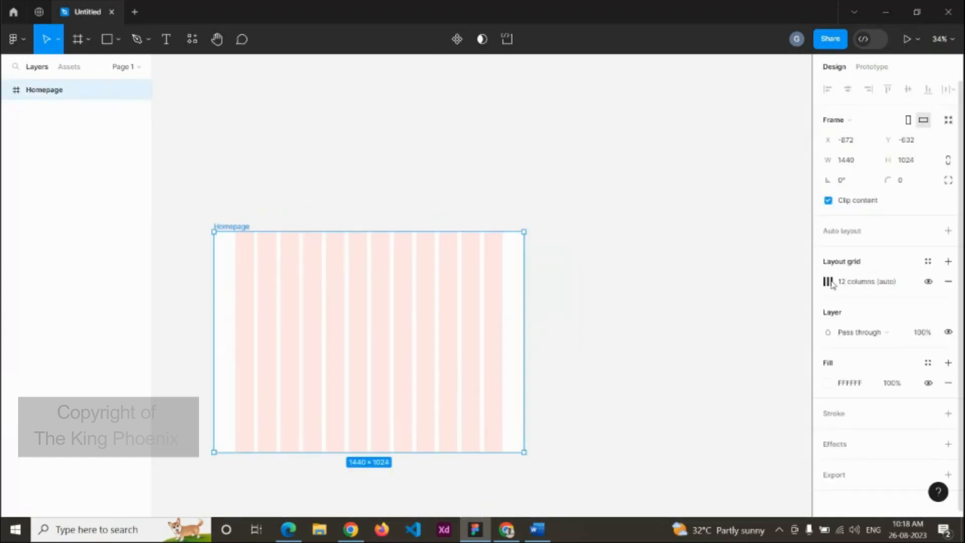
# Step: Close the column grid settings and zoom around to inspect the Homepage grid
pyautogui.click(827, 283)
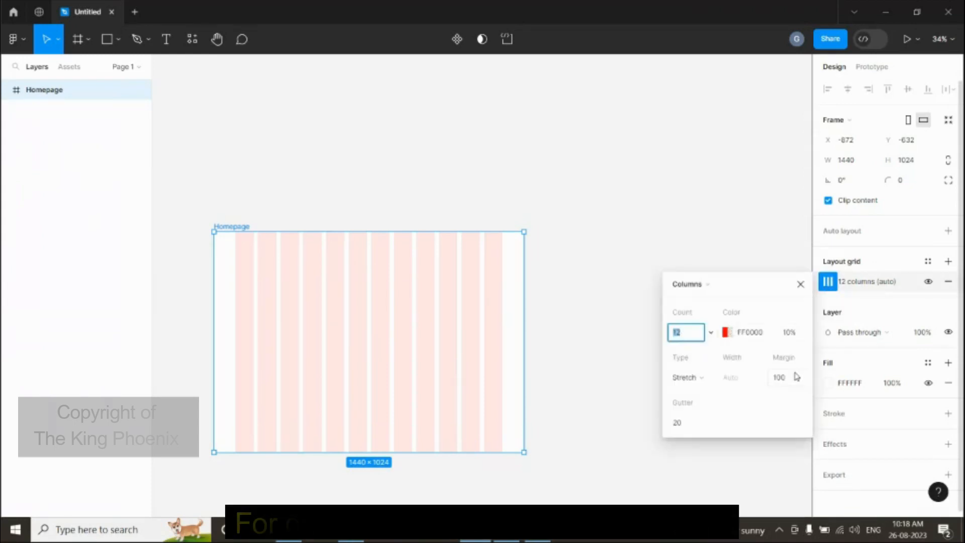
pyautogui.click(801, 285)
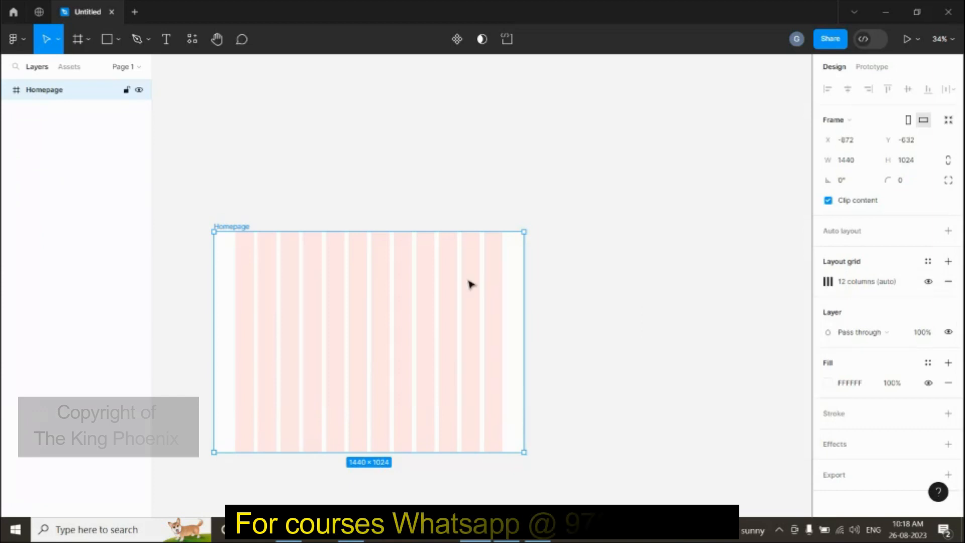
pyautogui.scroll(2, 470, 283)
pyautogui.moveTo(482, 306); pyautogui.dragTo(609, 256)
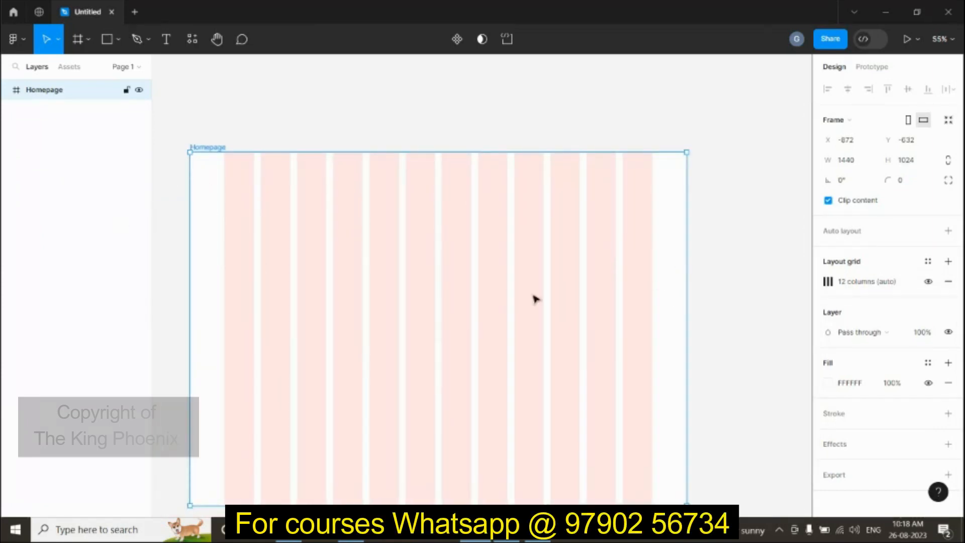
pyautogui.scroll(-2, 635, 316)
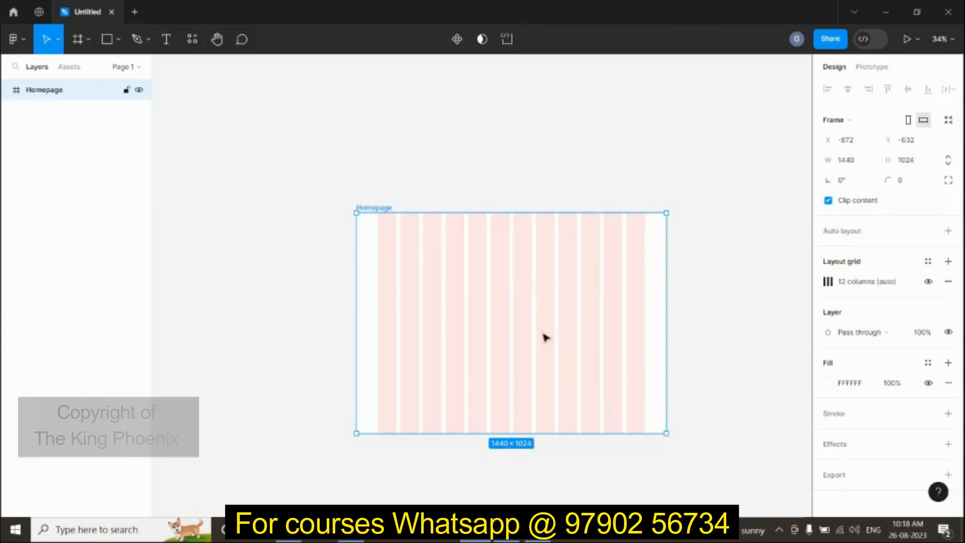
pyautogui.click(827, 386)
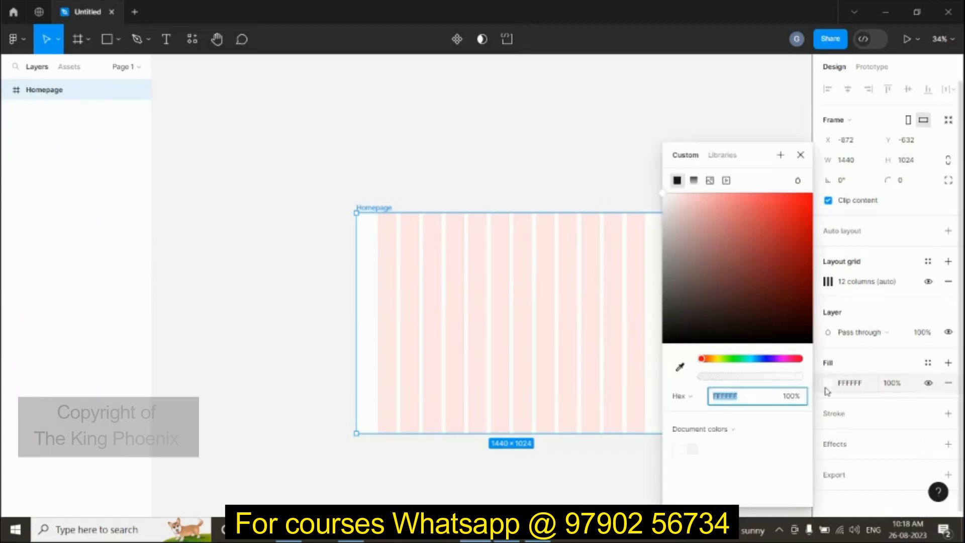
# Step: Set the Homepage frame fill to near-black hex 111111
pyautogui.write('111')
pyautogui.press('Return')
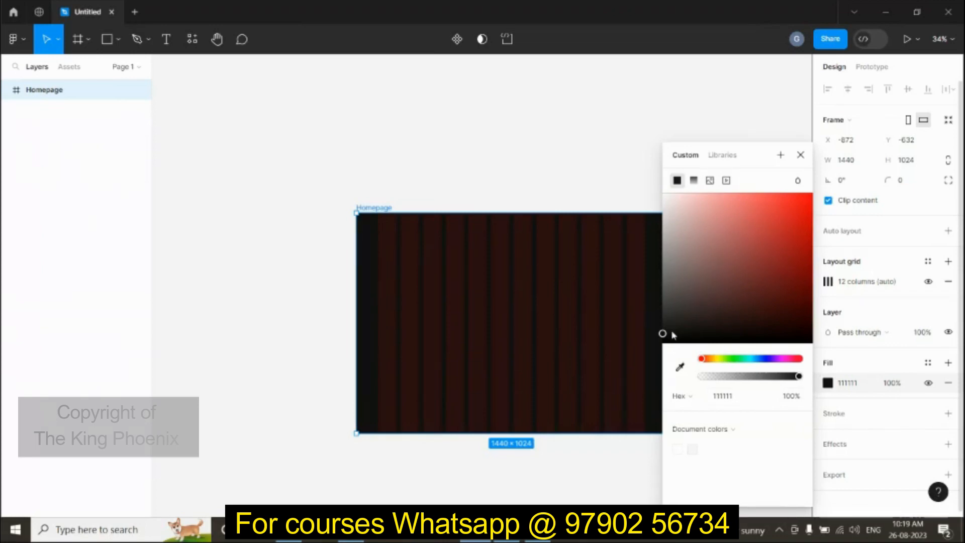
pyautogui.moveTo(662, 333); pyautogui.dragTo(676, 286)
pyautogui.moveTo(726, 219); pyautogui.dragTo(667, 225)
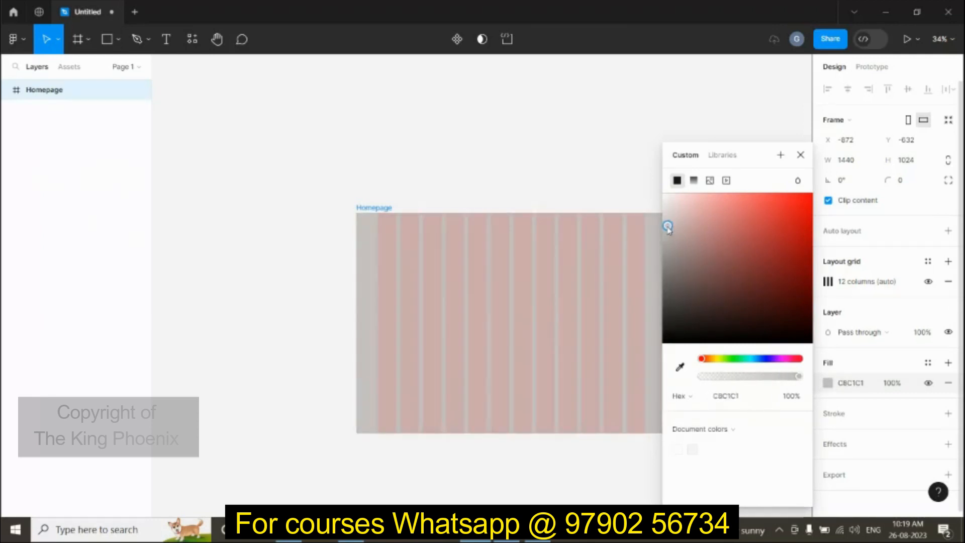
pyautogui.click(728, 395)
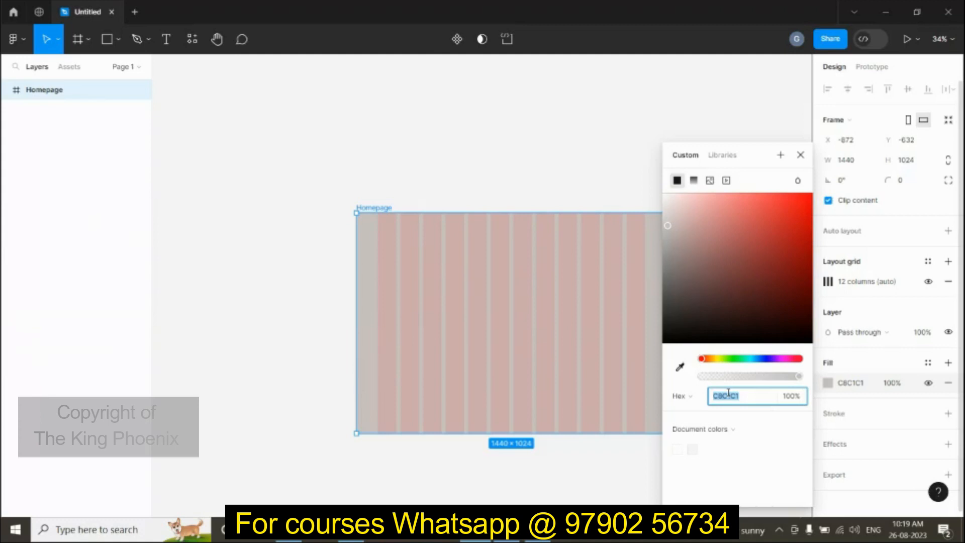
pyautogui.write('111111')
pyautogui.press('Return')
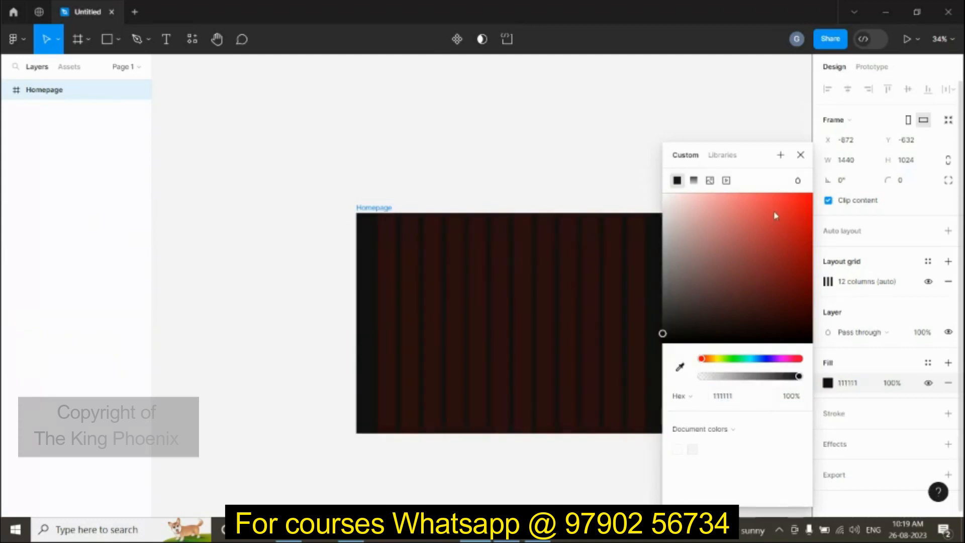
pyautogui.click(800, 154)
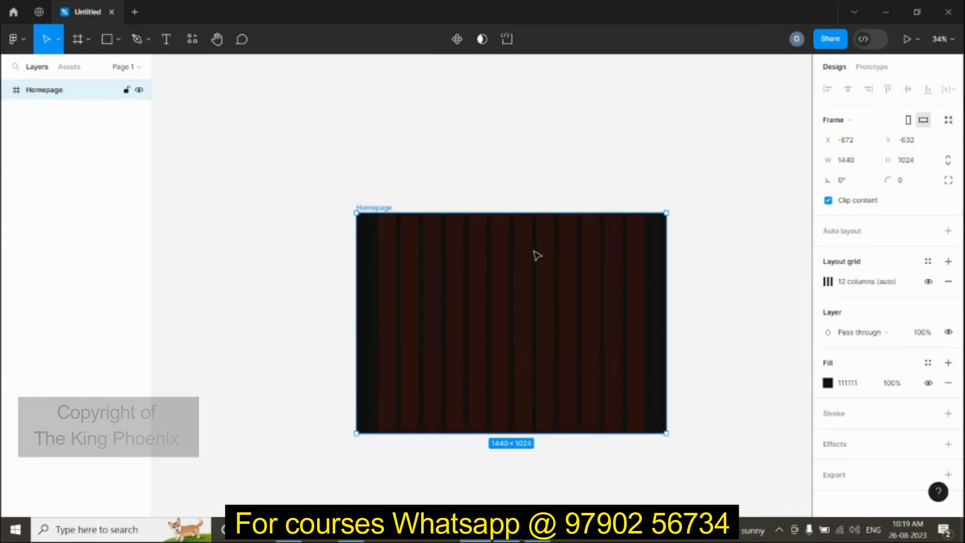
# Step: Draw a header rectangle across the top of Homepage with height 100
pyautogui.press('r')
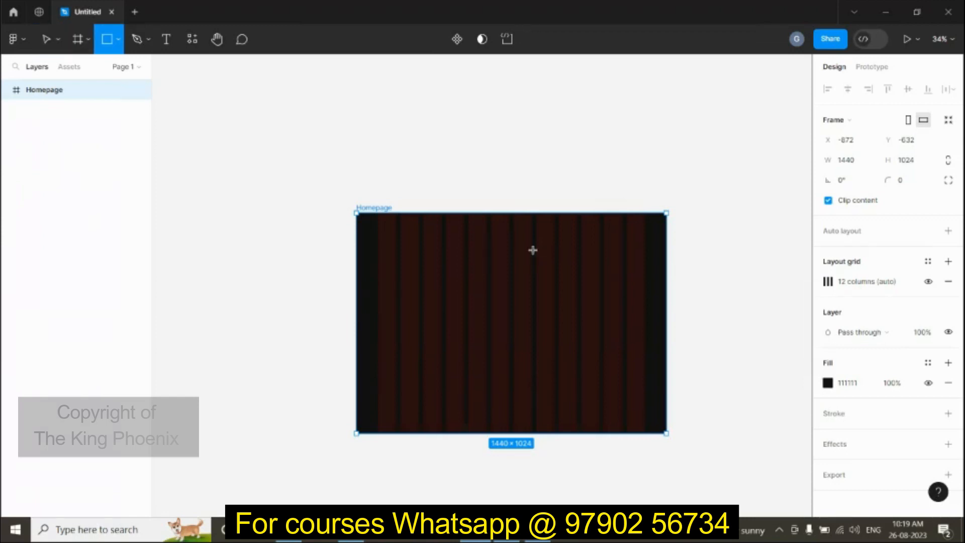
pyautogui.click(121, 46)
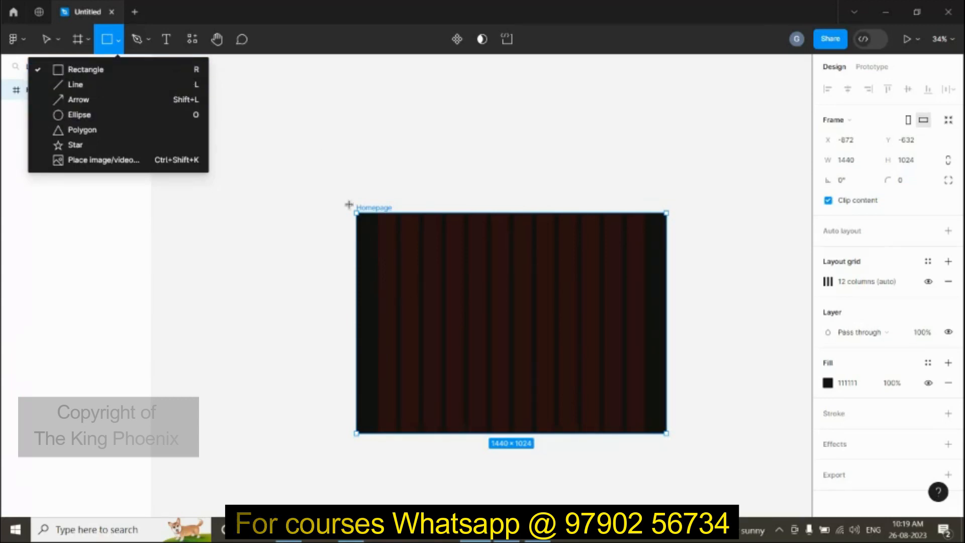
pyautogui.moveTo(356, 212); pyautogui.dragTo(667, 245)
pyautogui.click(924, 143)
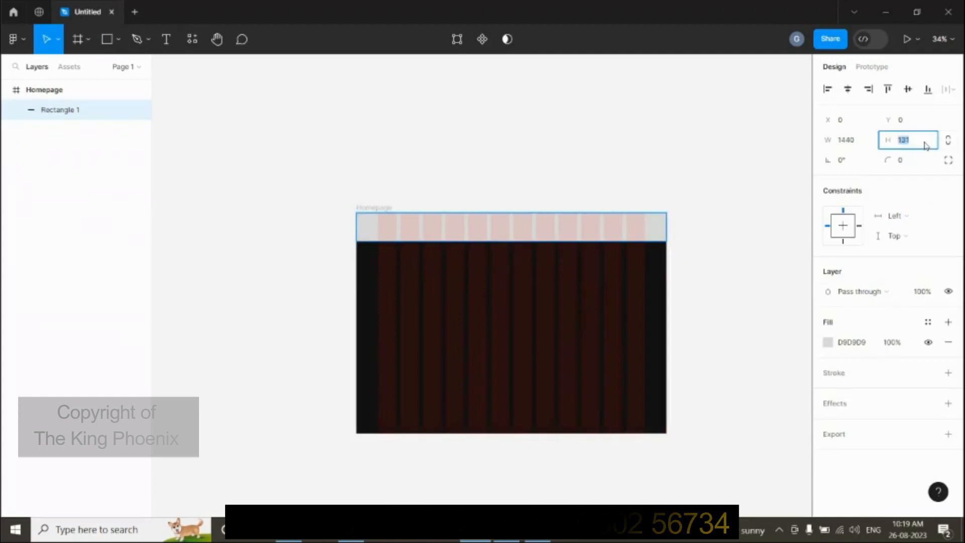
pyautogui.write('100')
pyautogui.press('Return')
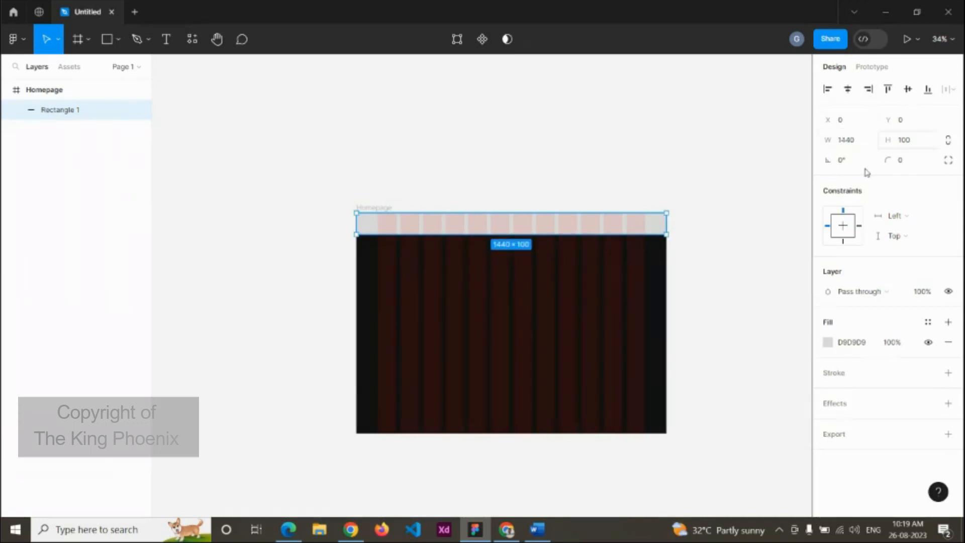
# Step: Fill the header rectangle with near-black 111111
pyautogui.click(827, 342)
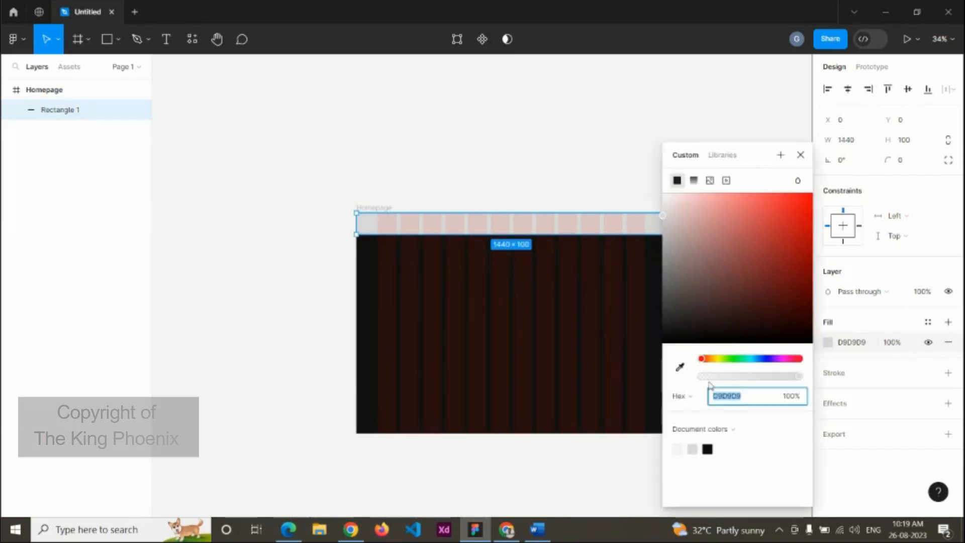
pyautogui.write('111')
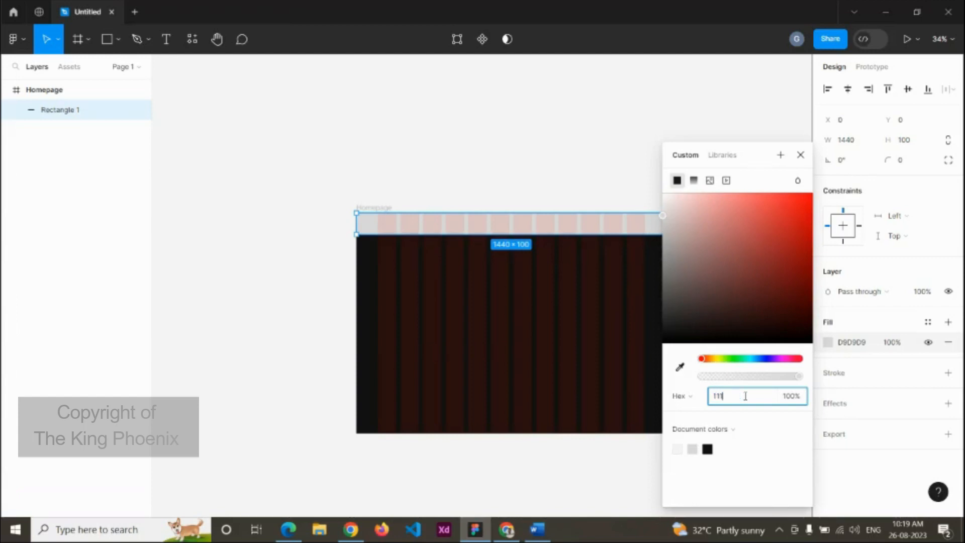
pyautogui.press('Return')
pyautogui.click(491, 132)
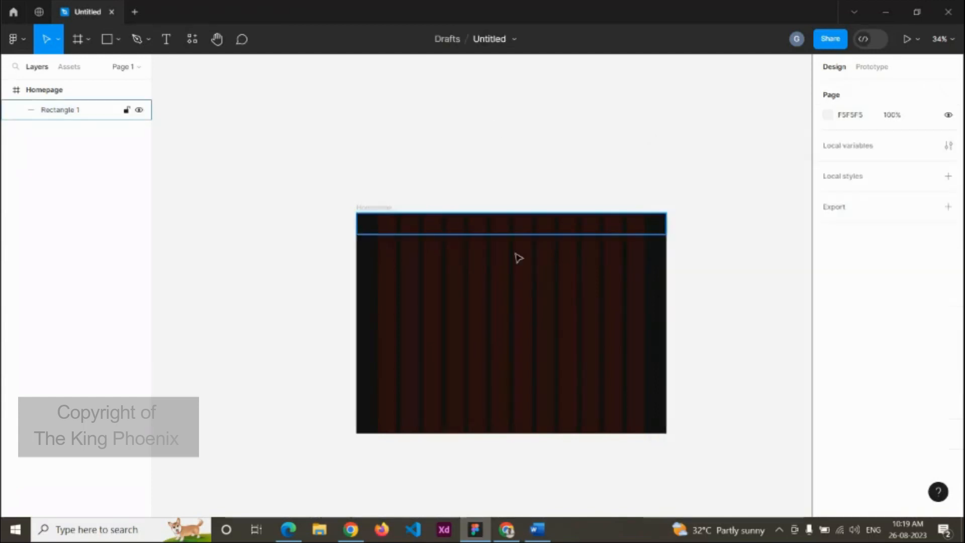
pyautogui.click(521, 228)
pyautogui.scroll(-3, 480, 171)
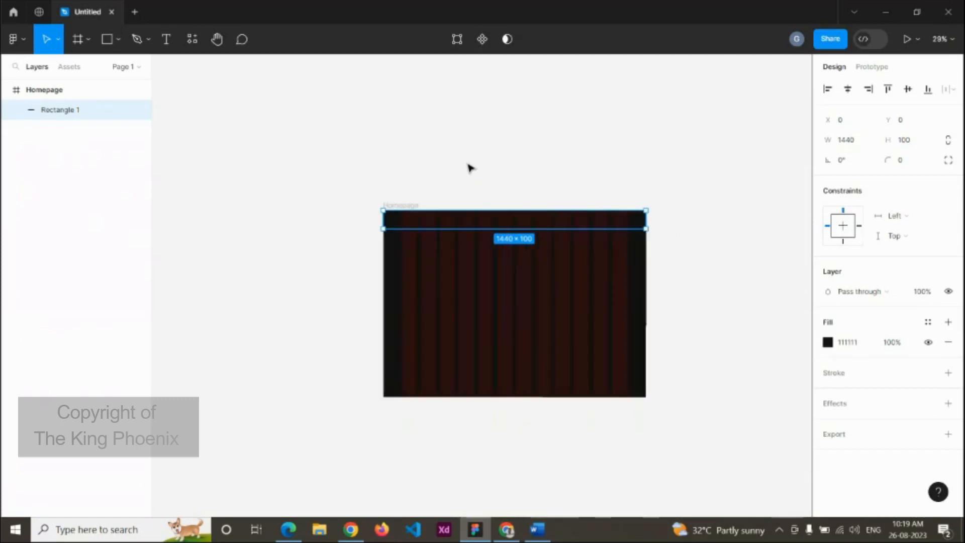
pyautogui.scroll(2, 469, 167)
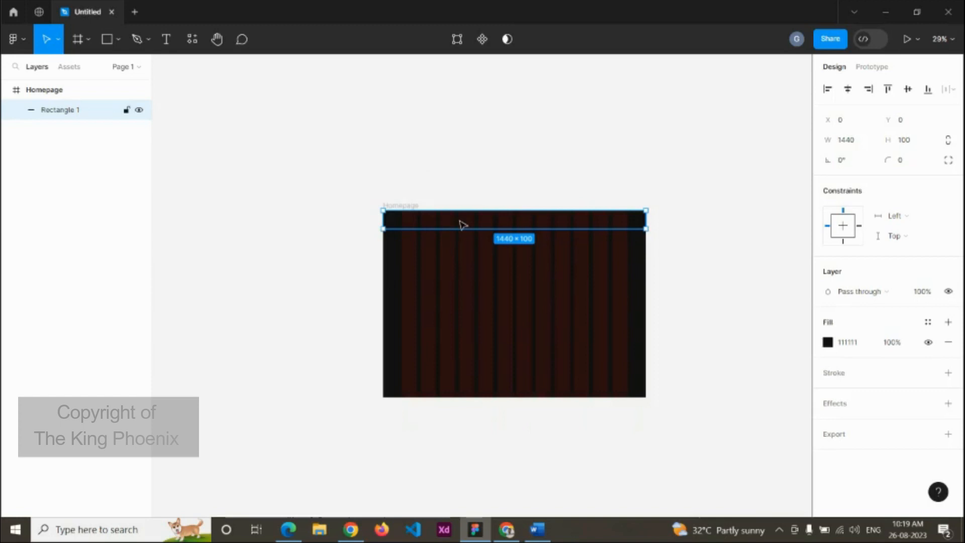
# Step: Find the Iconify plugin by searching 'ico' in the plugin list and run it
pyautogui.click(23, 40)
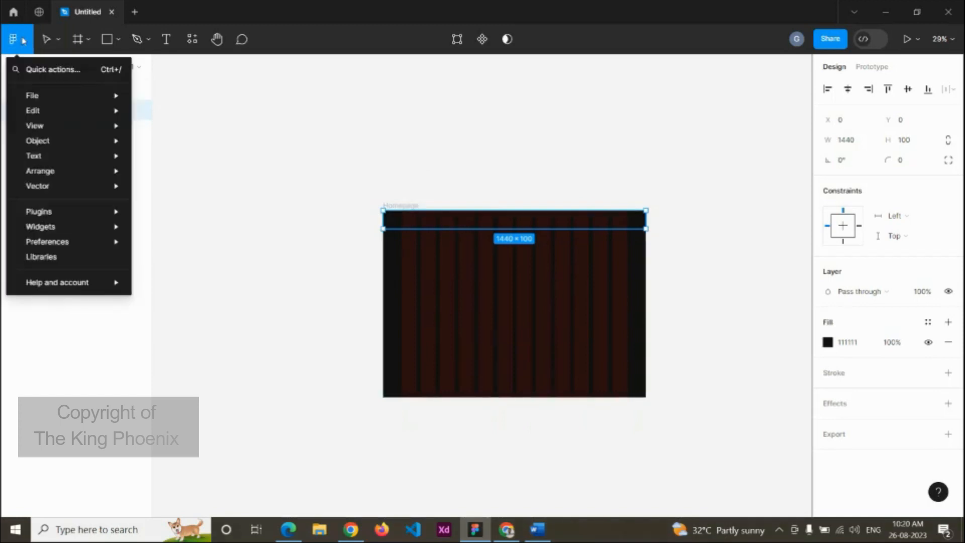
pyautogui.moveTo(24, 211)
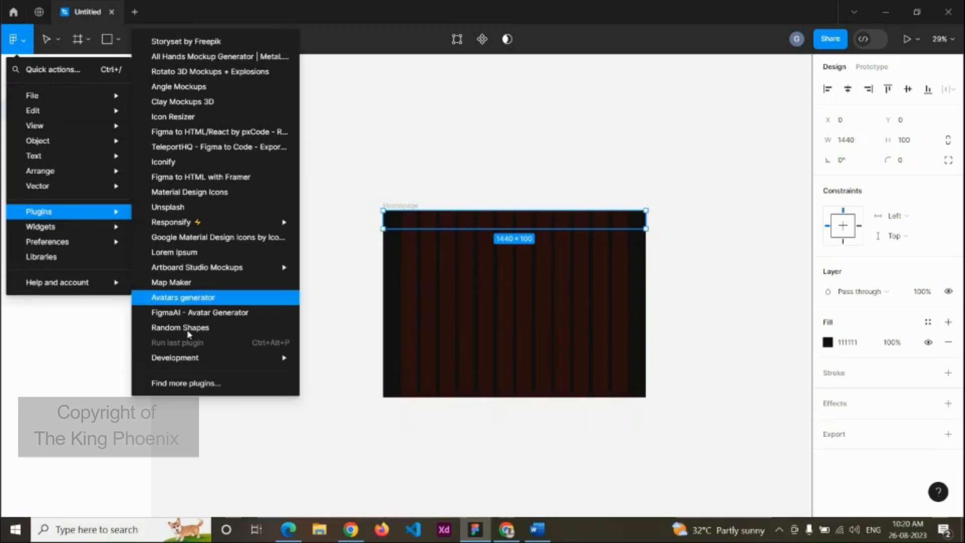
pyautogui.click(211, 384)
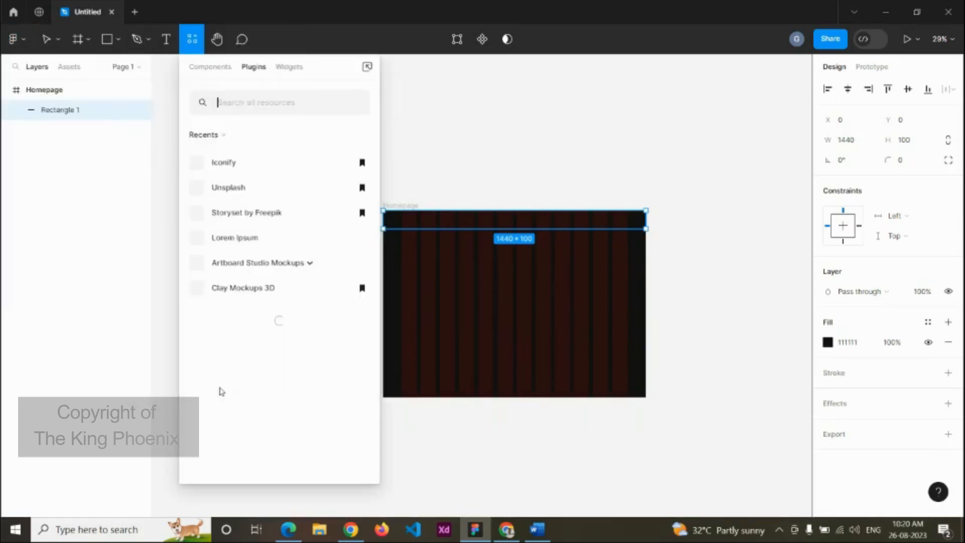
pyautogui.click(269, 99)
pyautogui.write('icon')
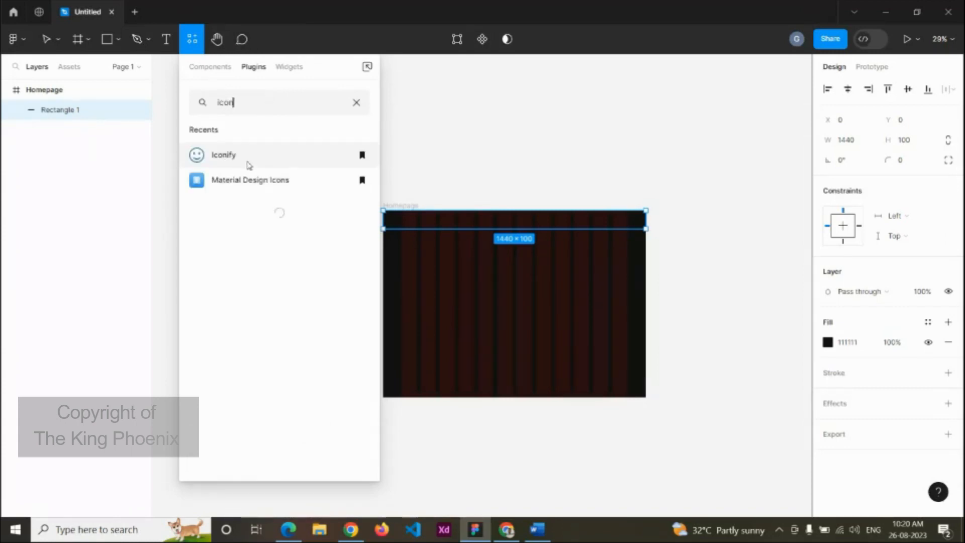
pyautogui.click(249, 162)
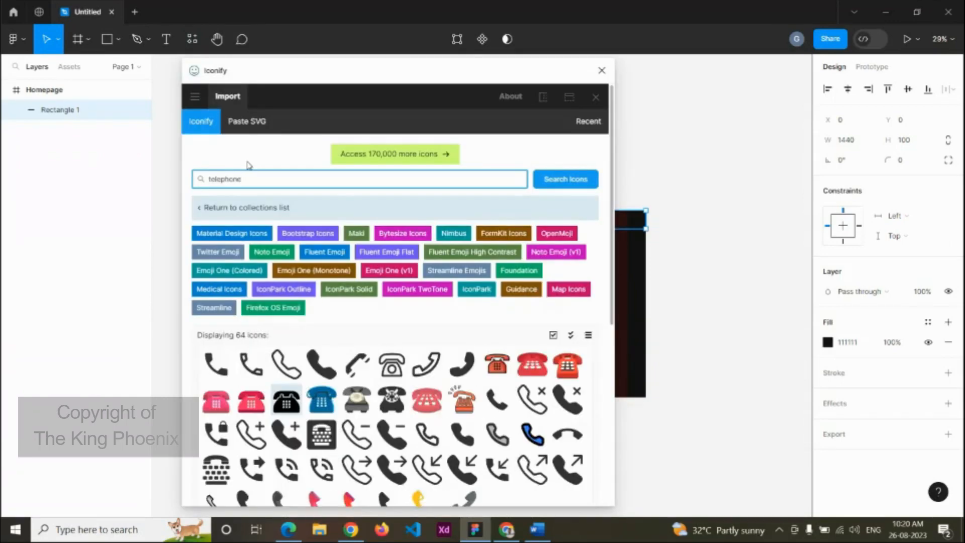
# Step: Search Iconify for 'fire' icons
pyautogui.scroll(-5, 370, 311)
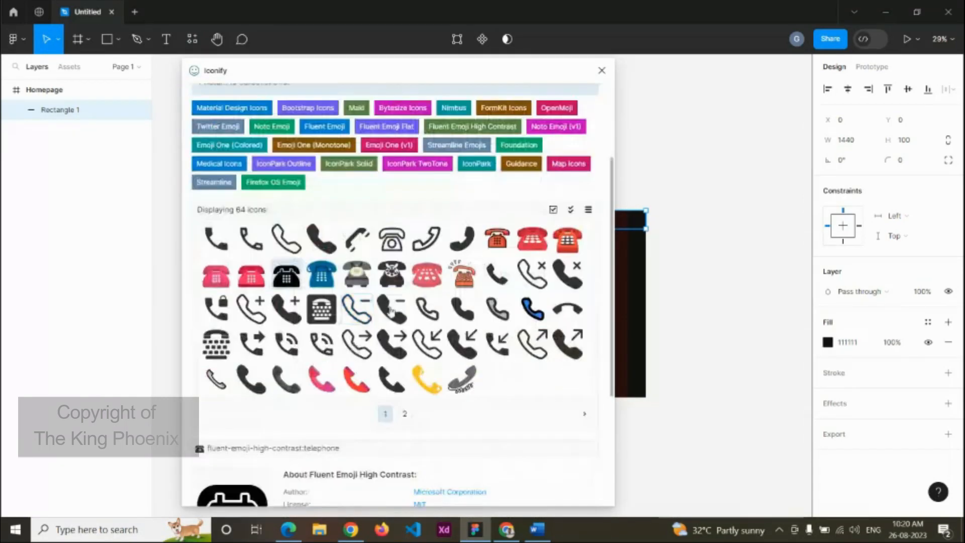
pyautogui.scroll(5, 289, 201)
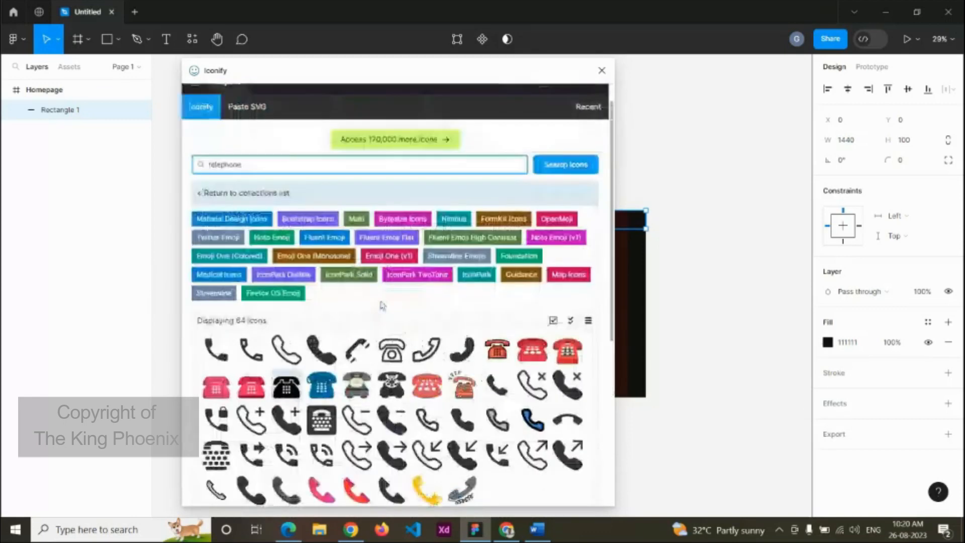
pyautogui.press('BackSpace')
pyautogui.press('BackSpace')
pyautogui.press('BackSpace')
pyautogui.press('BackSpace')
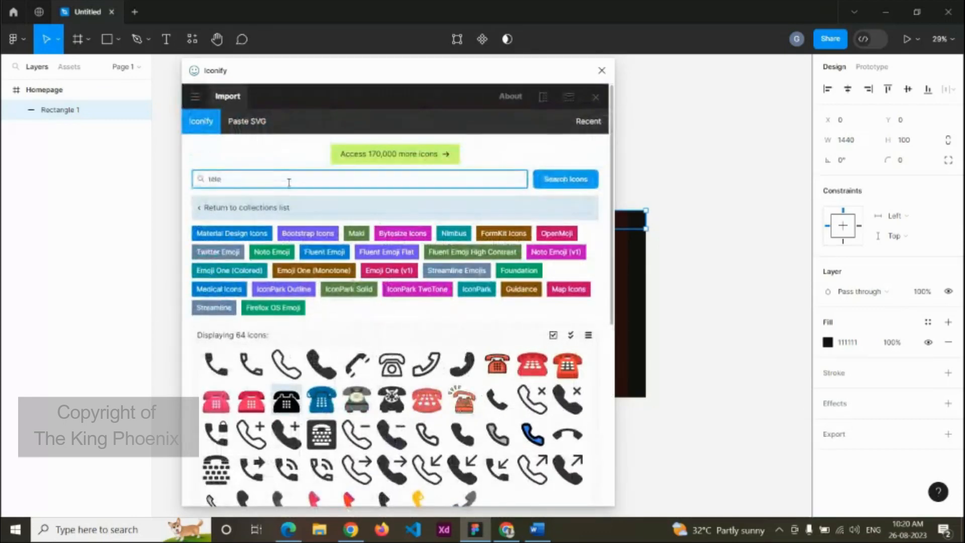
pyautogui.press('BackSpace')
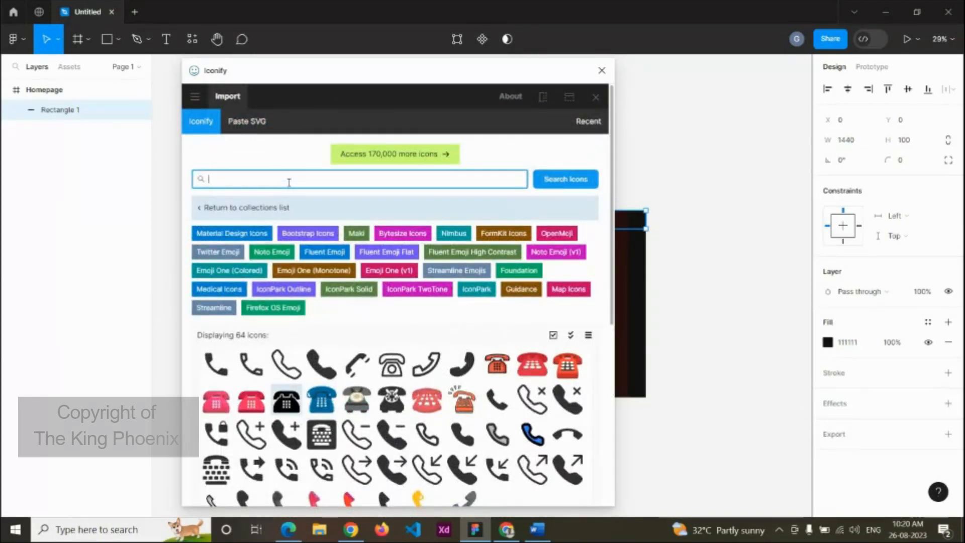
pyautogui.write('fire')
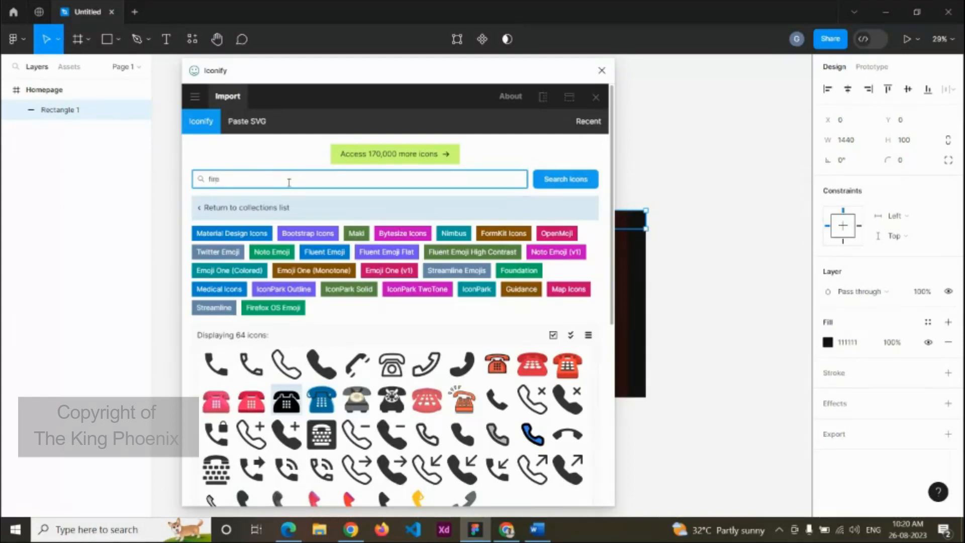
pyautogui.press('Return')
pyautogui.scroll(-5, 386, 282)
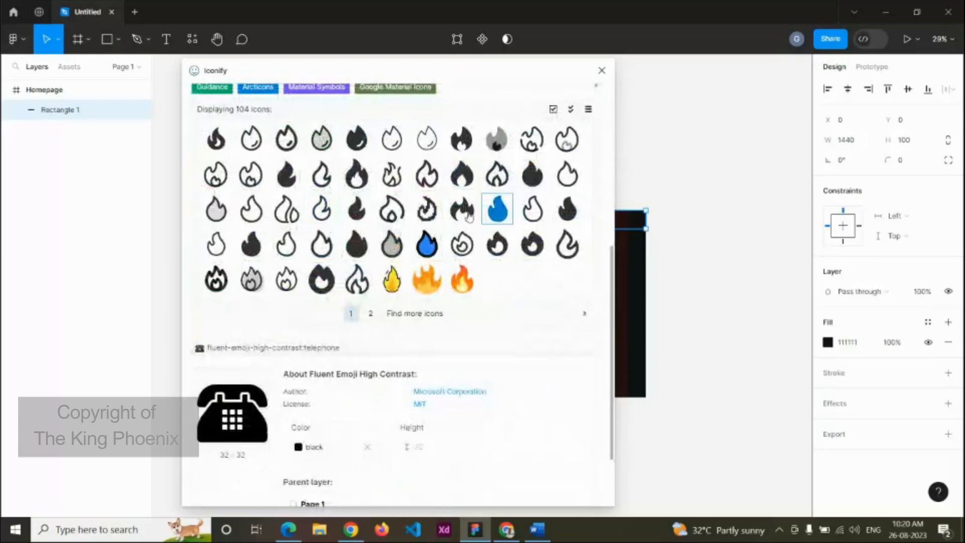
# Step: Page through the fire icon results and pick mdi:fire-circle
pyautogui.click(370, 313)
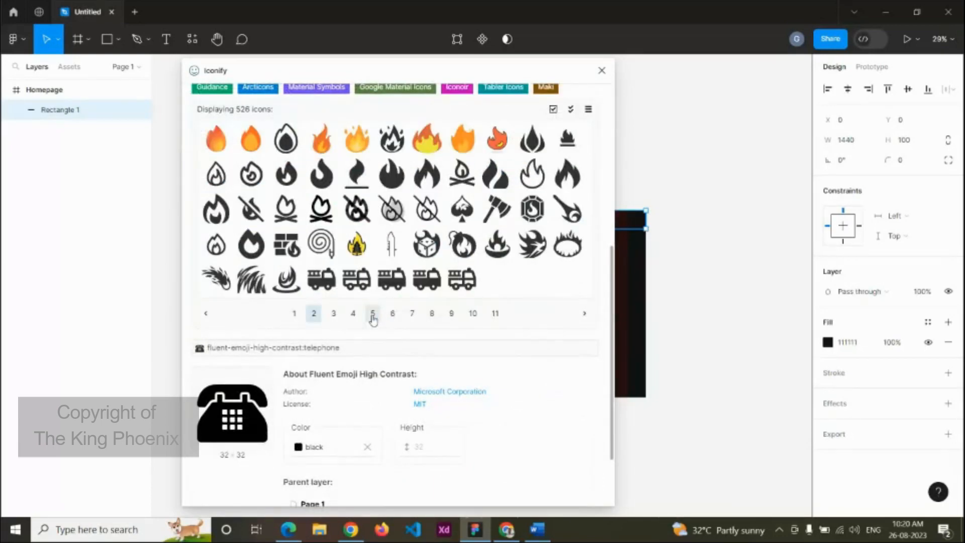
pyautogui.click(333, 313)
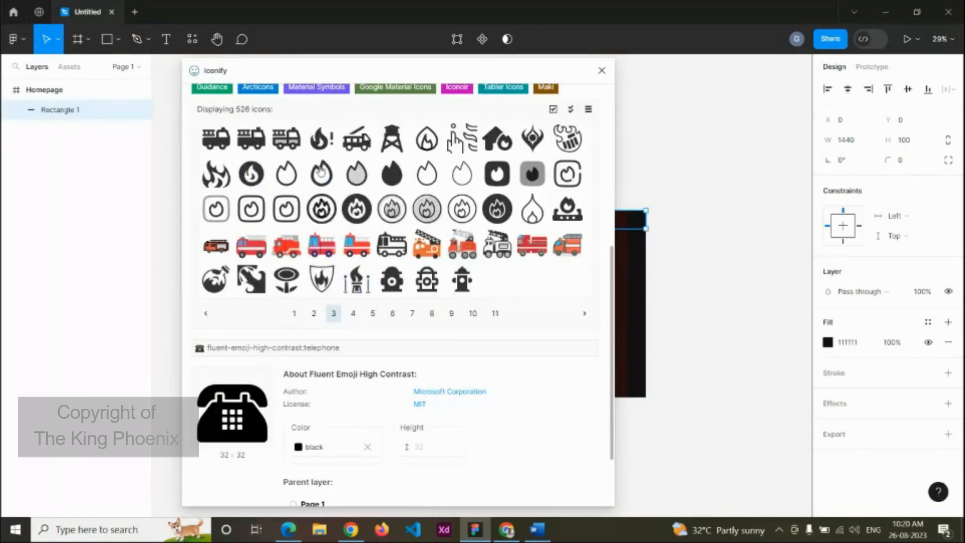
pyautogui.click(252, 175)
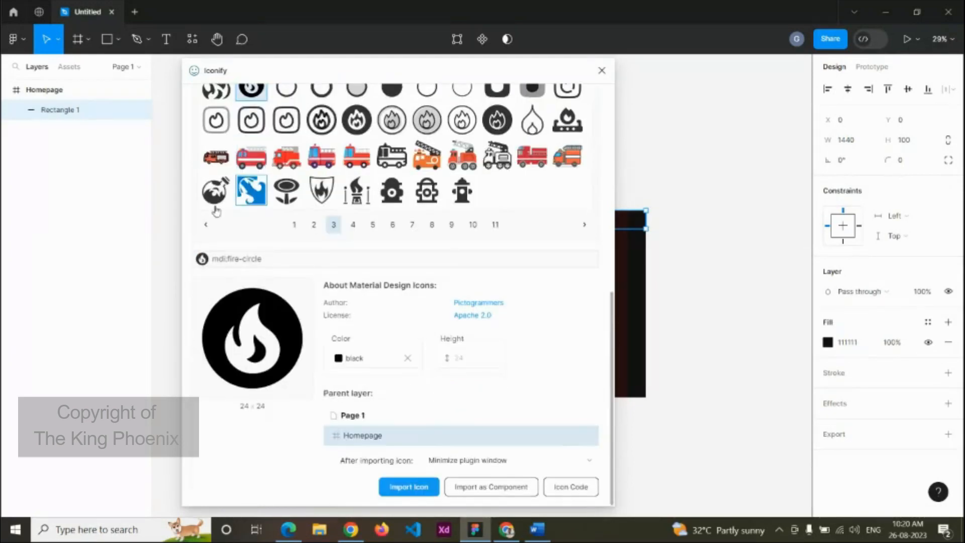
# Step: Colour the icon yellow #ffc700 and import it into Homepage
pyautogui.click(356, 358)
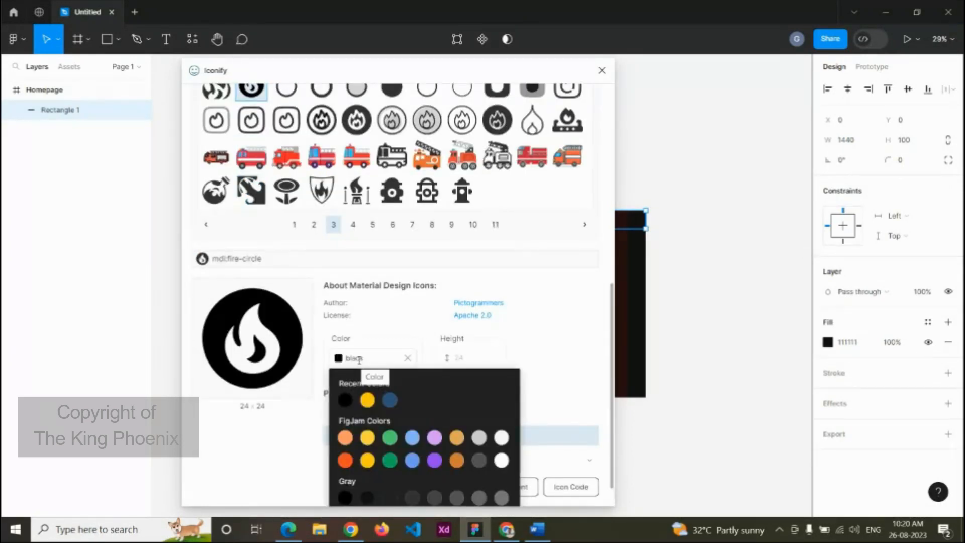
pyautogui.click(484, 366)
pyautogui.click(359, 359)
pyautogui.click(301, 300)
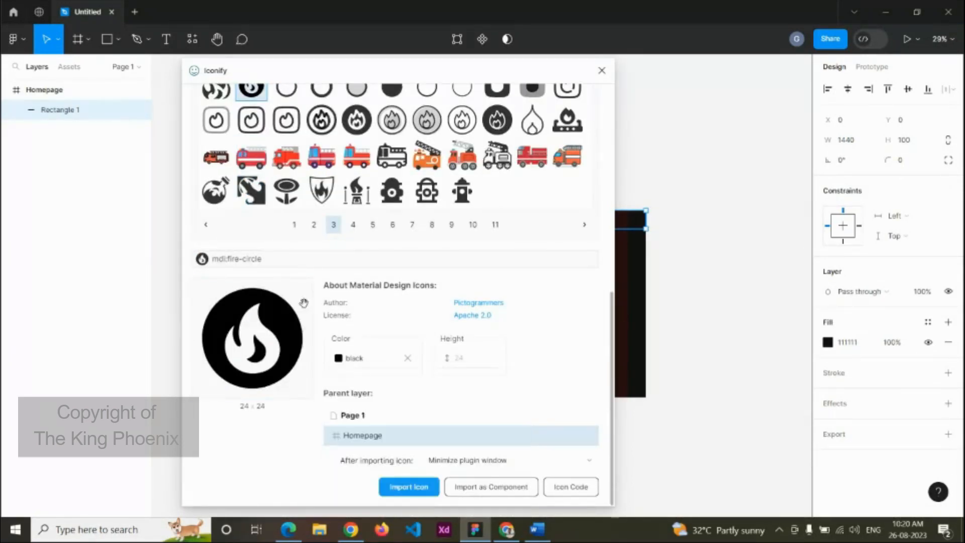
pyautogui.click(369, 357)
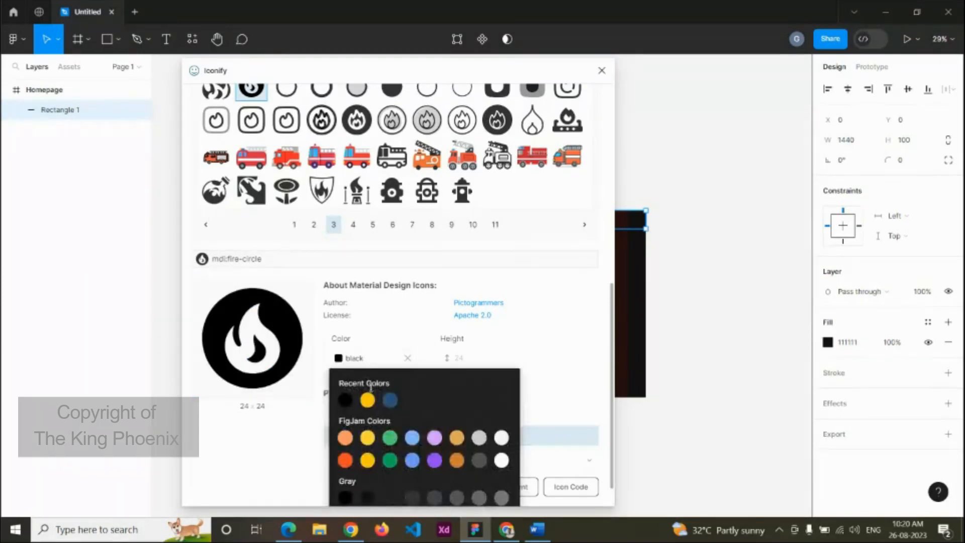
pyautogui.click(367, 400)
pyautogui.click(565, 390)
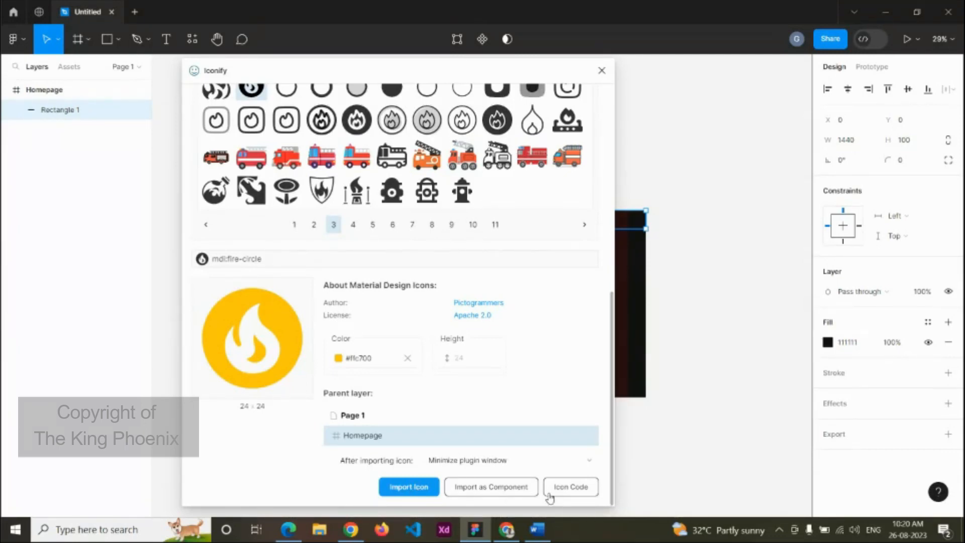
pyautogui.click(421, 487)
pyautogui.scroll(10, 401, 243)
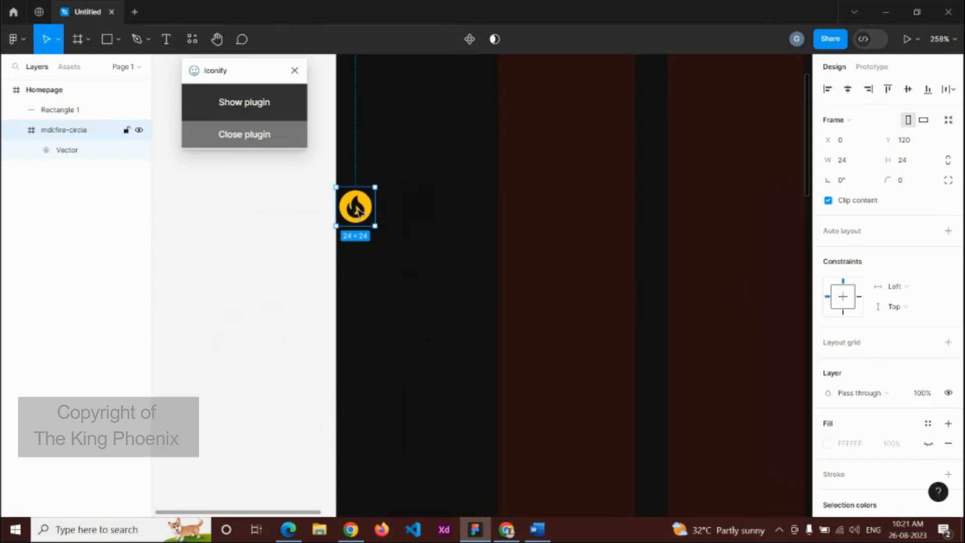
# Step: Move the fire icon out of Homepage and group it
pyautogui.moveTo(358, 211); pyautogui.dragTo(183, 236)
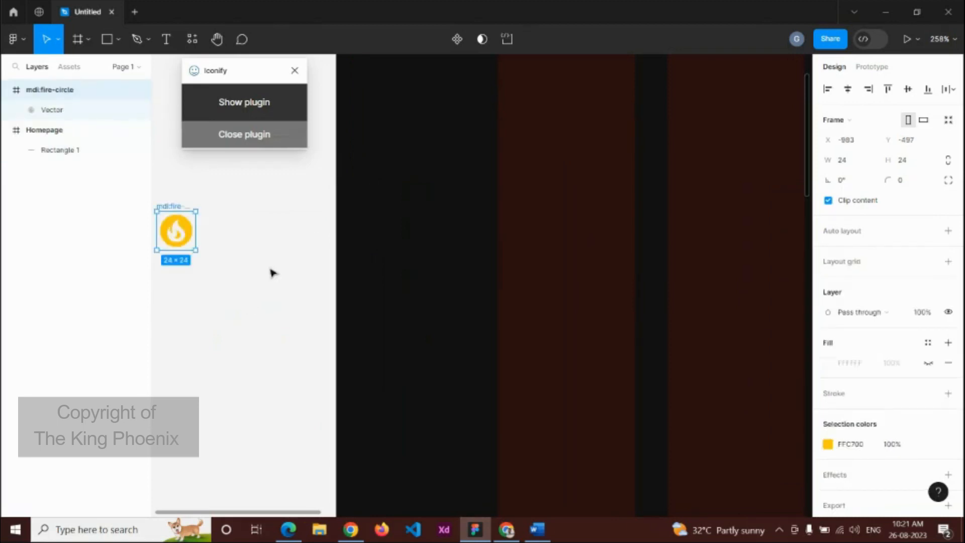
pyautogui.scroll(-5, 275, 273)
pyautogui.click(250, 303)
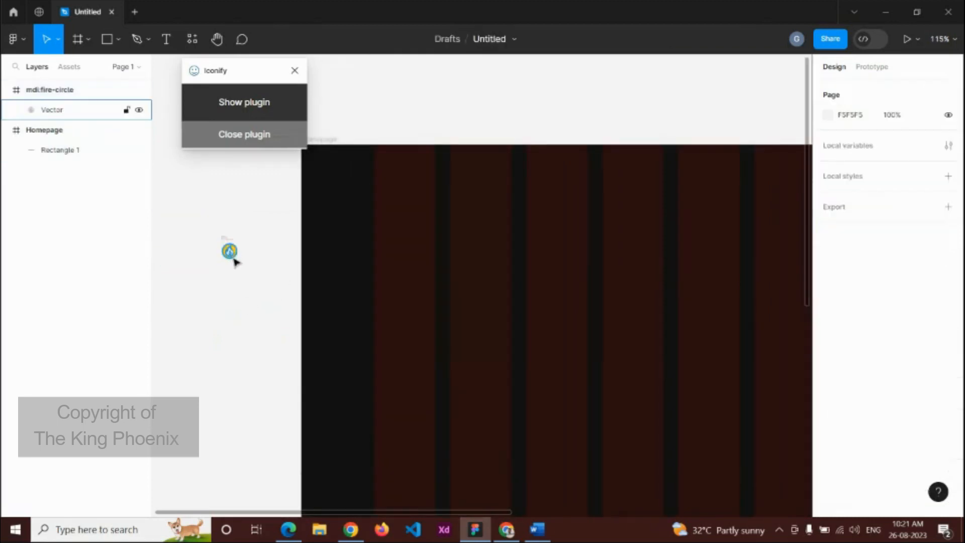
pyautogui.moveTo(260, 282); pyautogui.dragTo(205, 220)
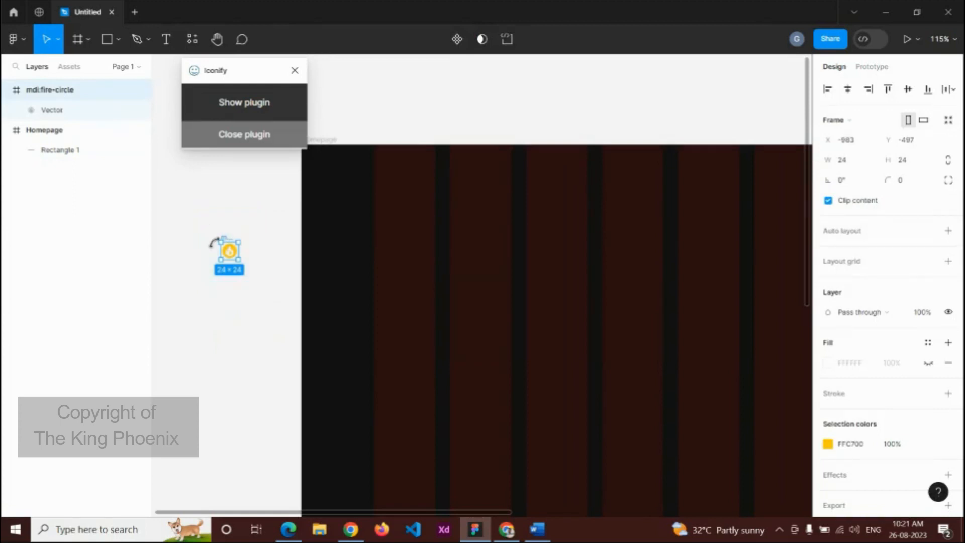
pyautogui.hotkey('ctrl', 'g')
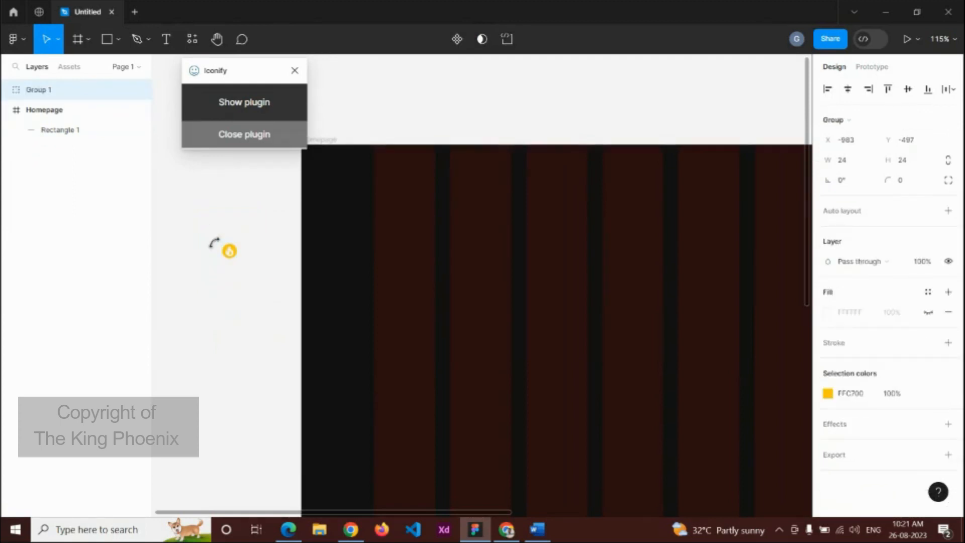
pyautogui.hotkey('ctrl', 'z')
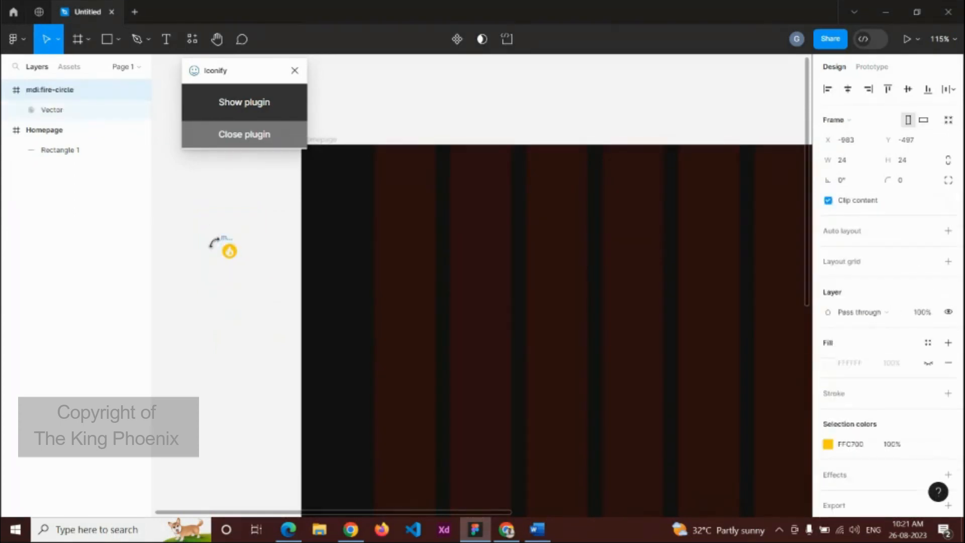
pyautogui.click(285, 316)
pyautogui.moveTo(282, 312); pyautogui.dragTo(192, 203)
pyautogui.hotkey('ctrl', 'g')
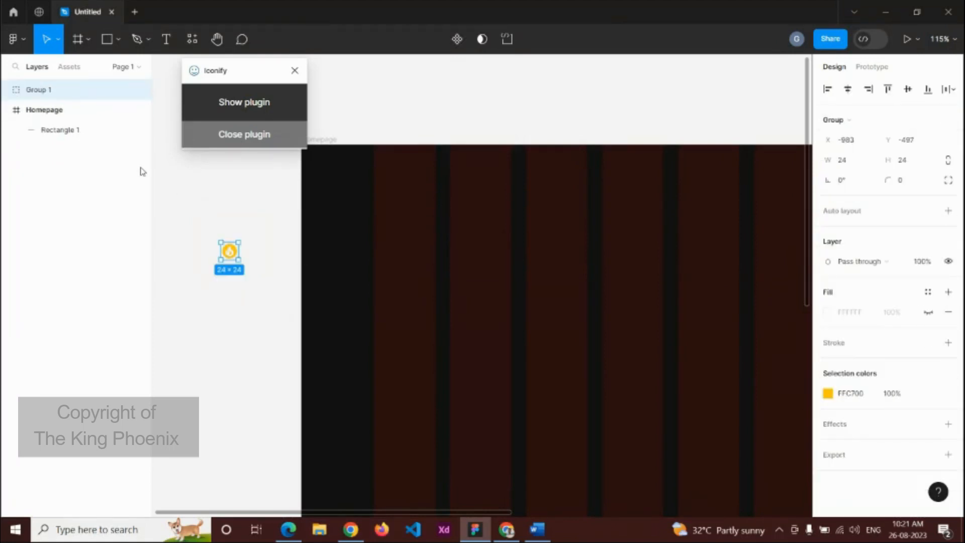
# Step: Rename the group 'company icon' and resize it to 100 × 100
pyautogui.doubleClick(44, 94)
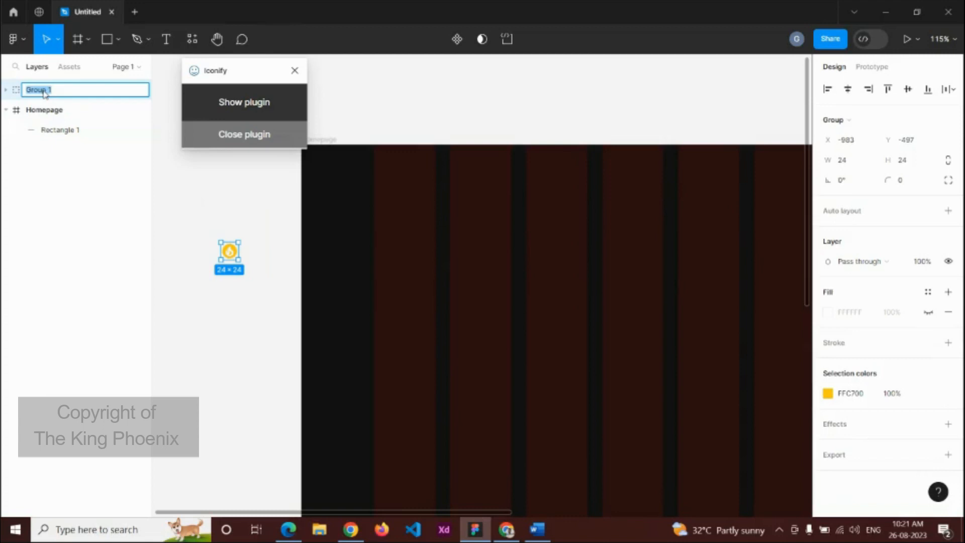
pyautogui.write('d')
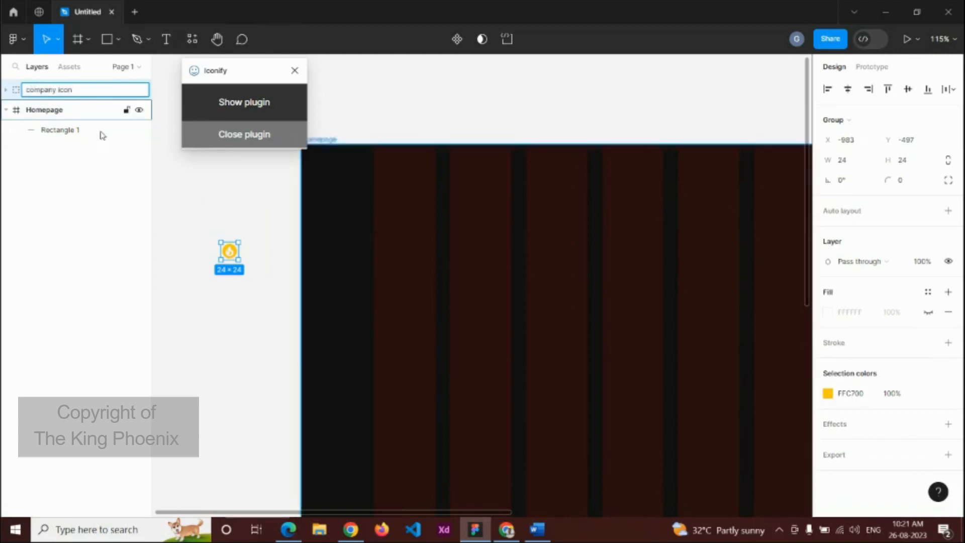
pyautogui.click(175, 211)
pyautogui.click(229, 252)
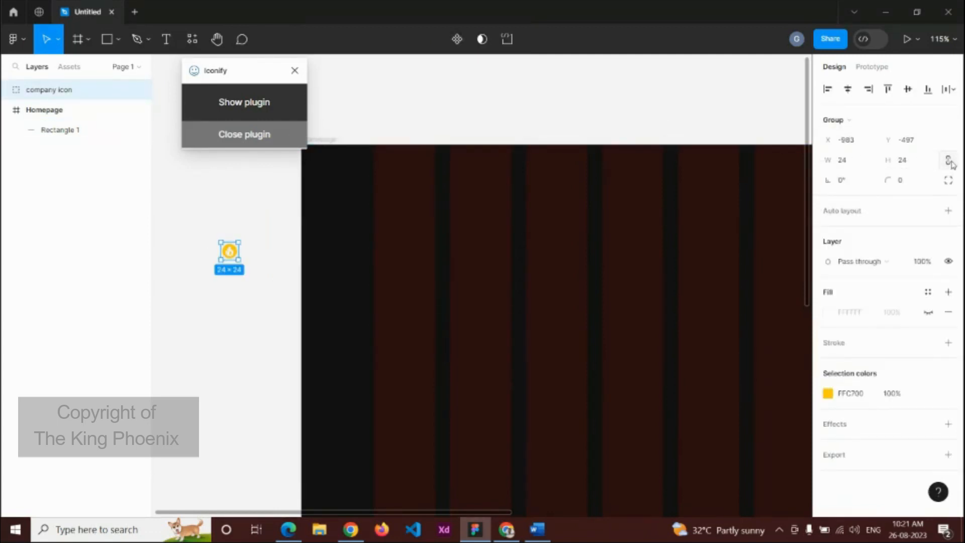
pyautogui.click(865, 168)
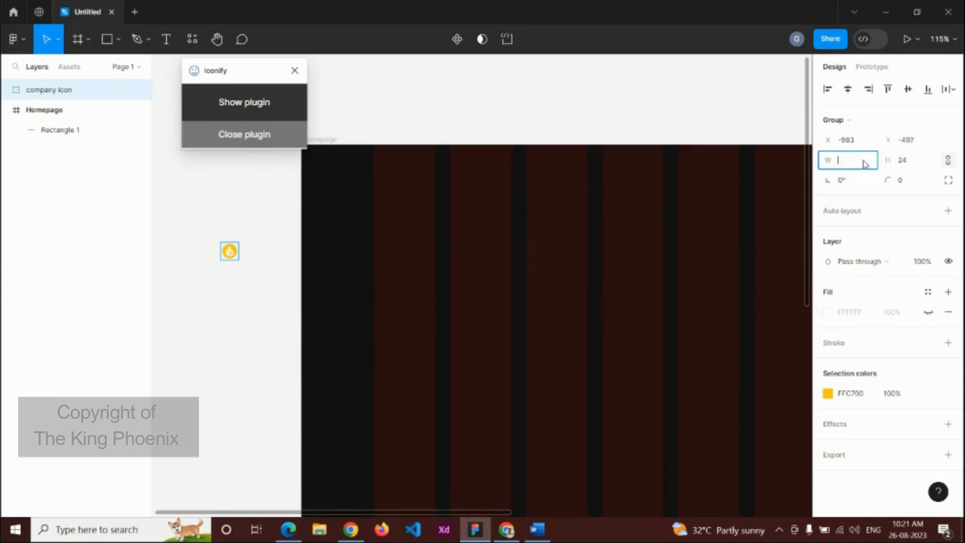
pyautogui.press('Return')
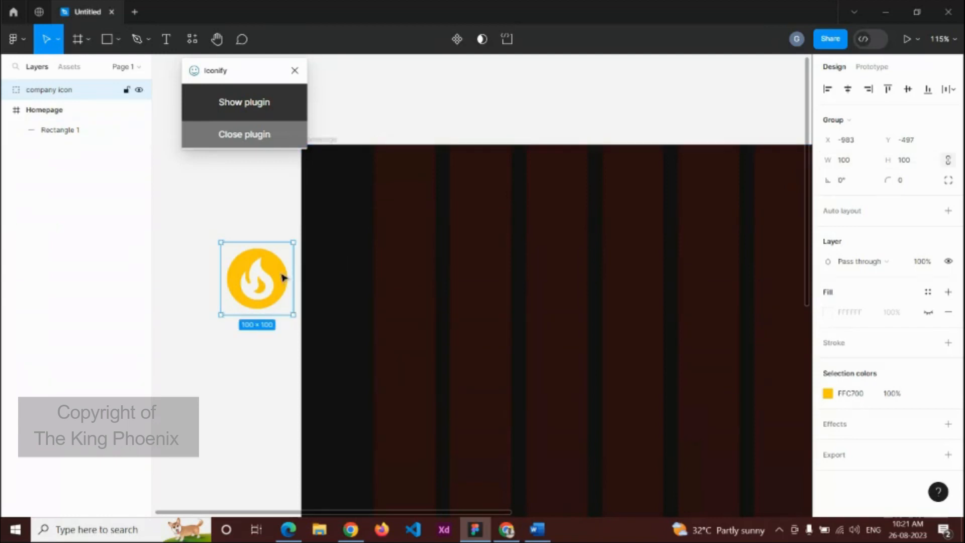
# Step: Place the company icon at the top of the Homepage frame at X 310
pyautogui.moveTo(280, 276); pyautogui.dragTo(529, 177)
pyautogui.scroll(-1, 584, 226)
pyautogui.moveTo(644, 273); pyautogui.dragTo(458, 298)
pyautogui.scroll(-1, 422, 289)
pyautogui.moveTo(366, 241); pyautogui.dragTo(399, 240)
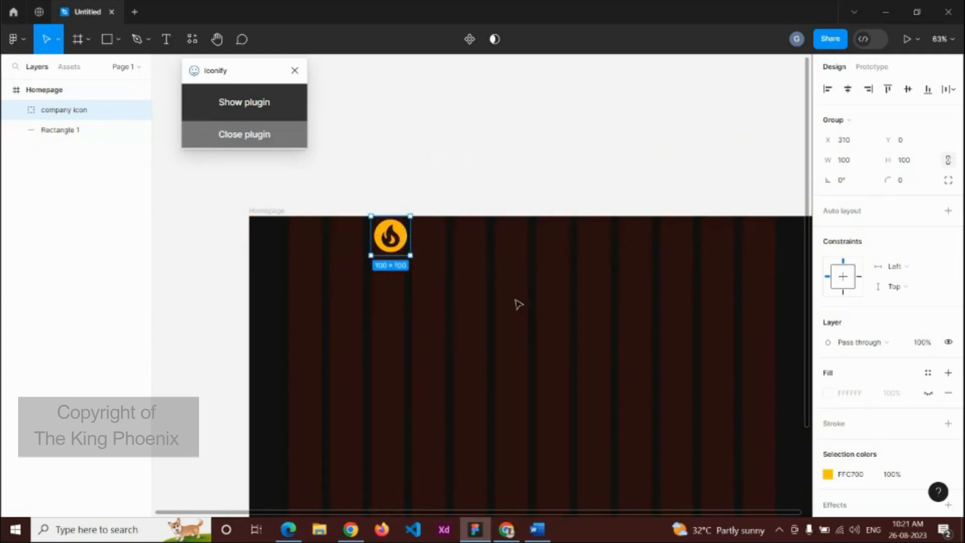
# Step: Add a white 'HotSpot' text in Poppins Medium, size 40
pyautogui.press('t')
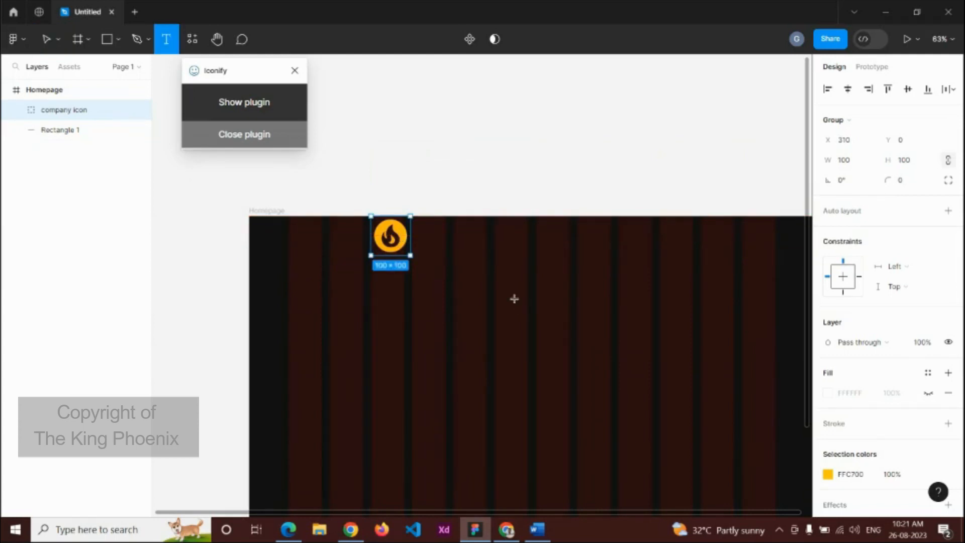
pyautogui.click(429, 237)
pyautogui.write('HotSpot')
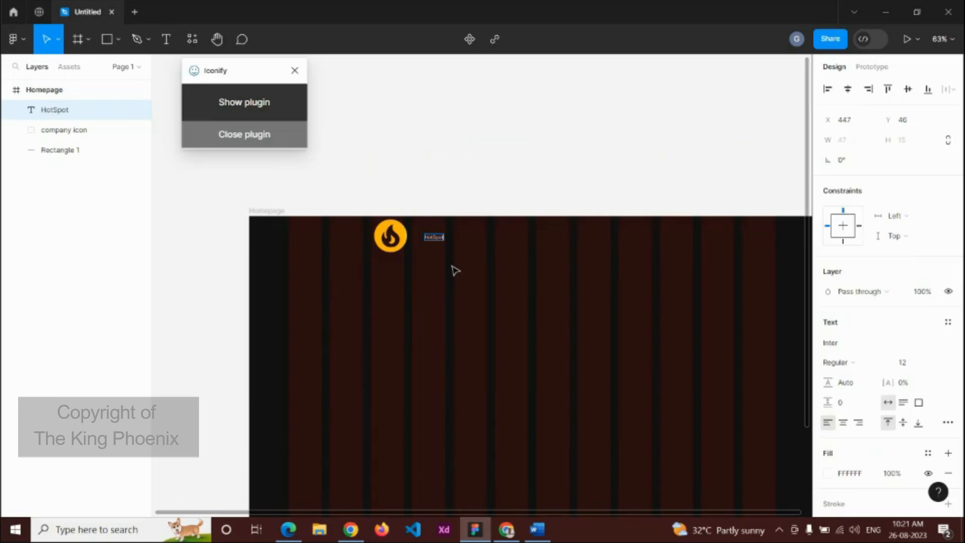
pyautogui.click(863, 350)
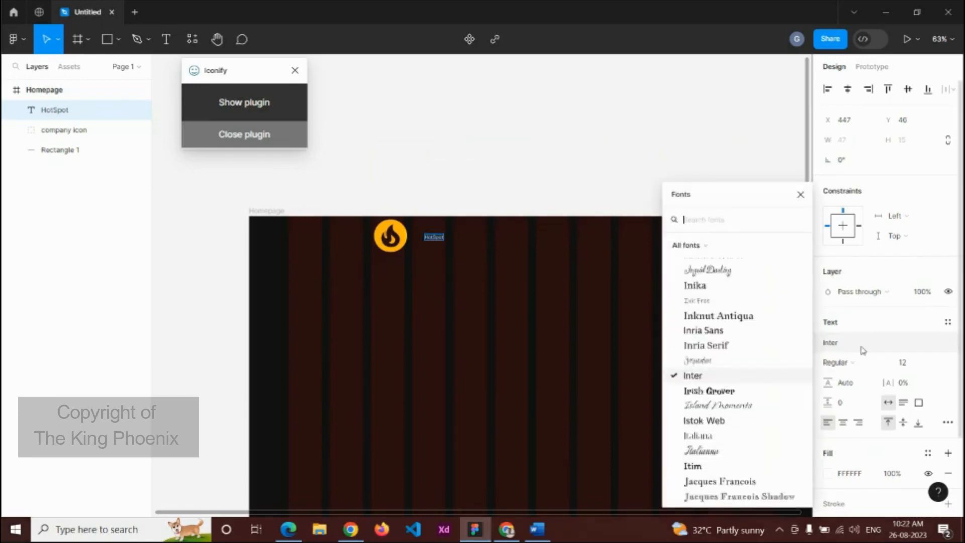
pyautogui.write('popp')
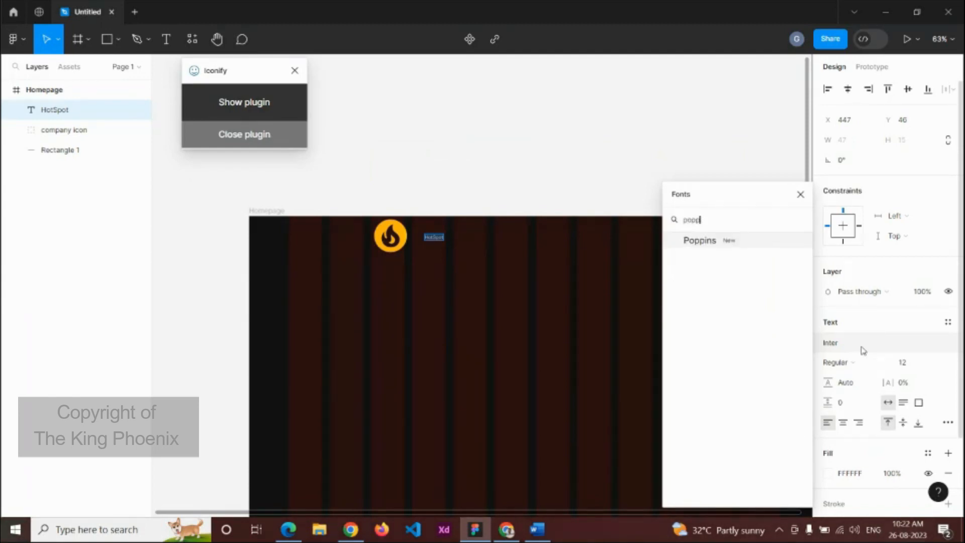
pyautogui.press('Return')
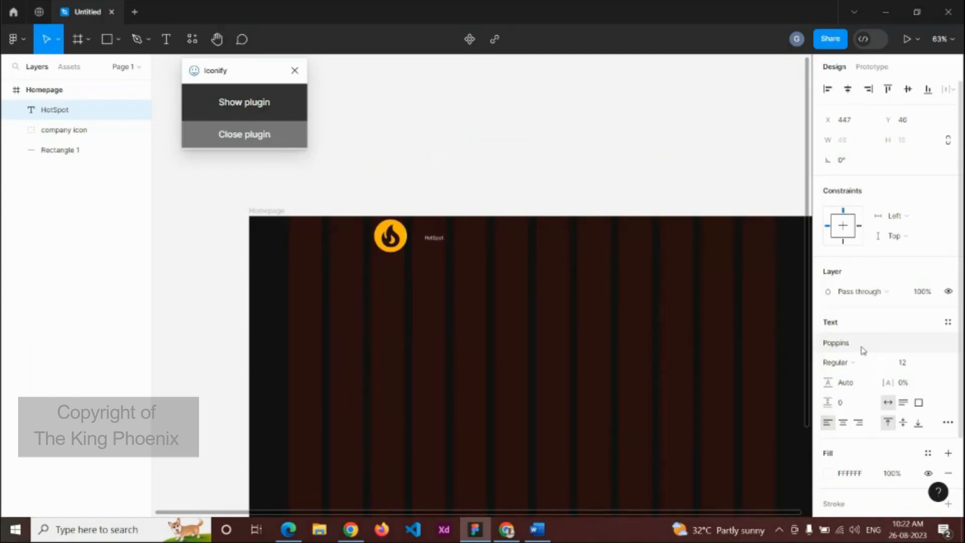
pyautogui.click(860, 363)
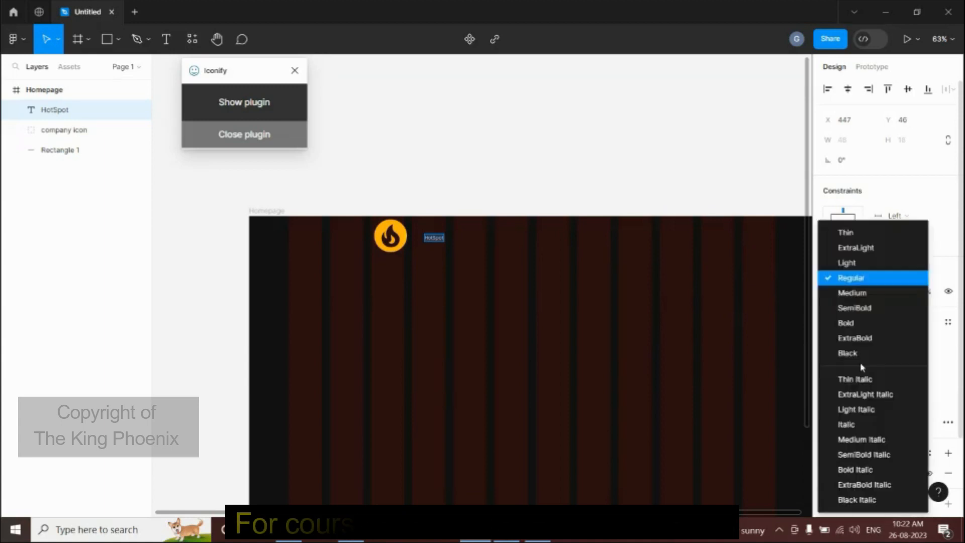
pyautogui.click(861, 296)
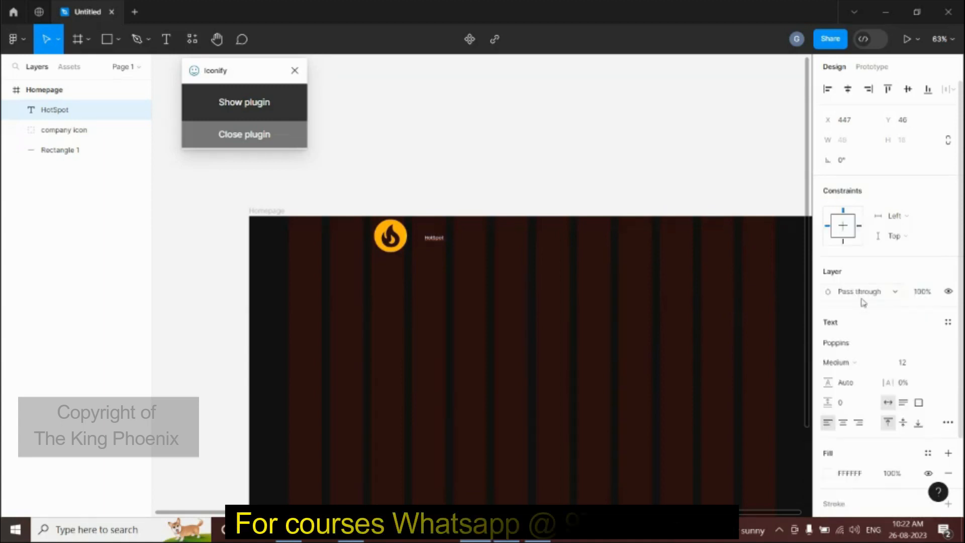
pyautogui.click(919, 365)
pyautogui.write('40')
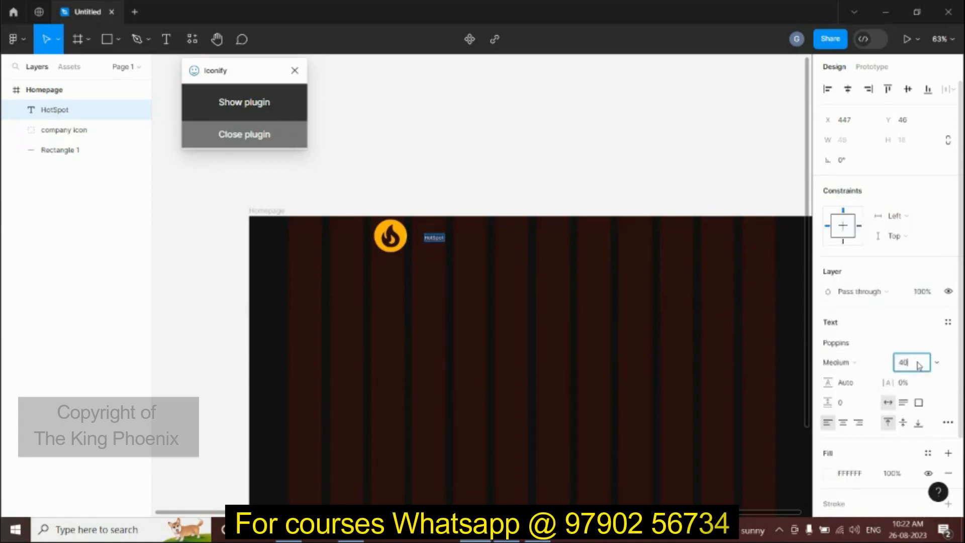
pyautogui.press('Return')
# Step: Place the HotSpot text beside the company icon and group the two
pyautogui.scroll(5, 460, 280)
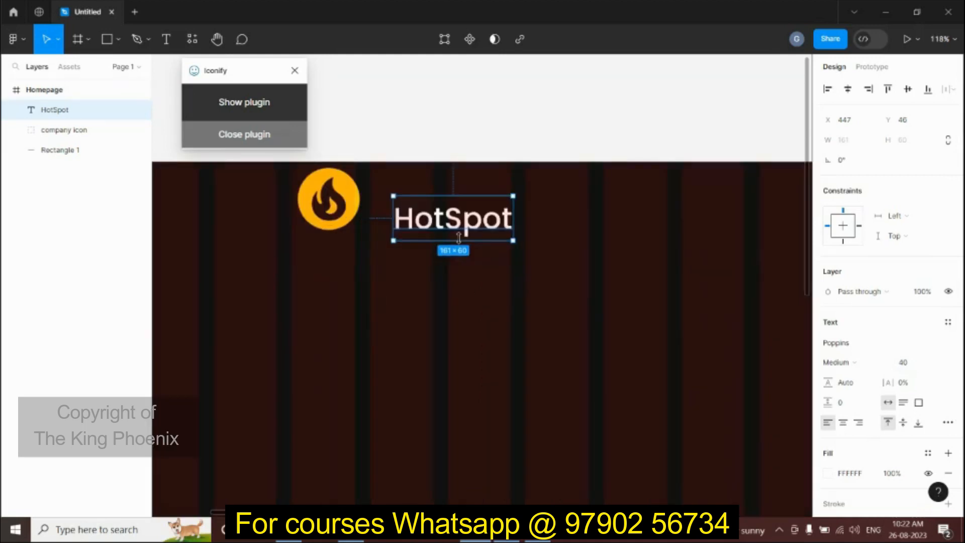
pyautogui.moveTo(455, 221); pyautogui.dragTo(427, 204)
pyautogui.scroll(-4, 466, 221)
pyautogui.scroll(-3, 466, 221)
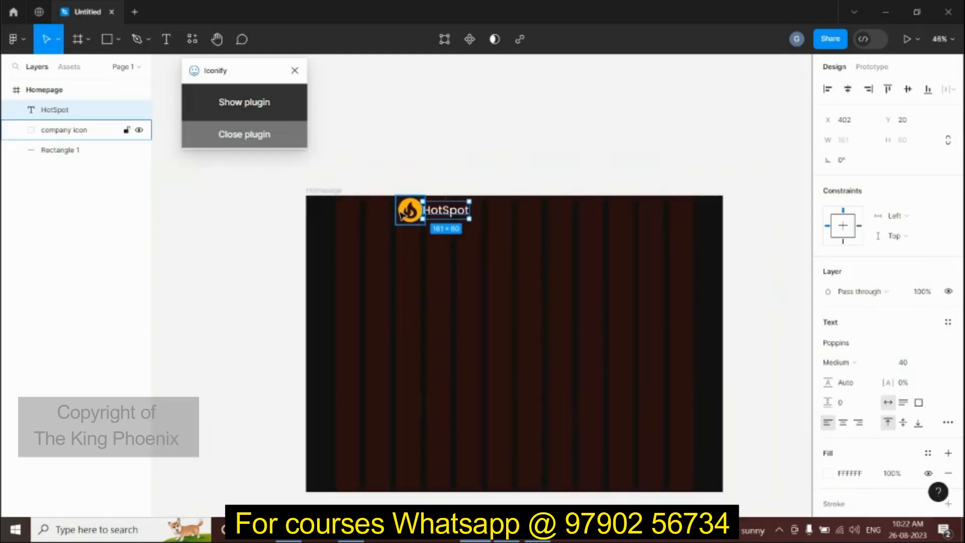
pyautogui.click(409, 210)
pyautogui.keyDown('shift'); pyautogui.click(460, 210); pyautogui.keyUp('shift')
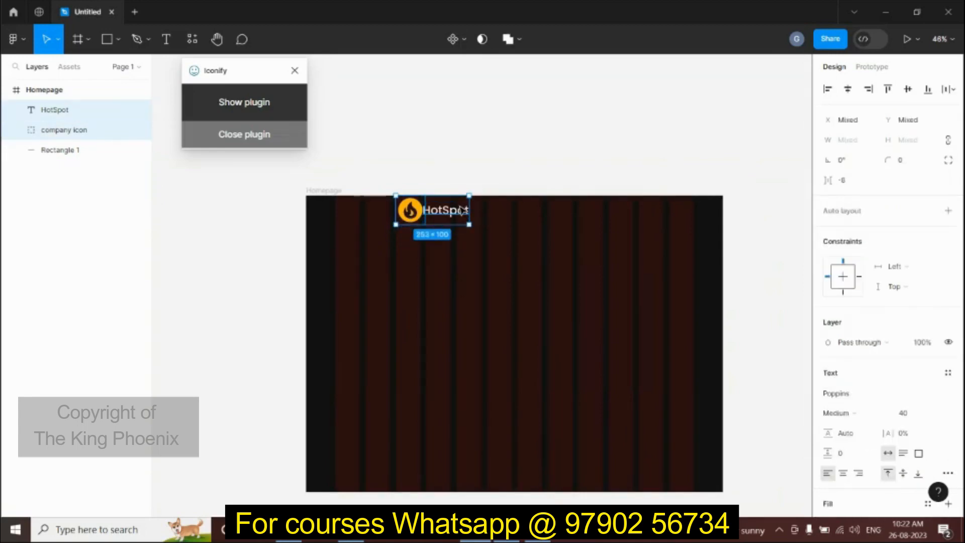
pyautogui.hotkey('ctrl', 'g')
# Step: Rename the logo group layer to 'icon at top nav' and bring the logo area into view
pyautogui.doubleClick(59, 112)
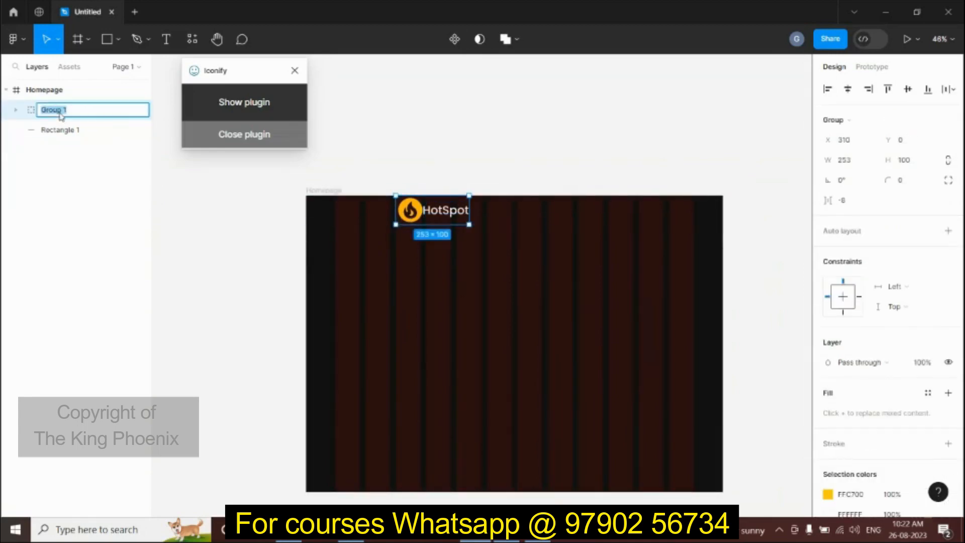
pyautogui.write('icon at top nav')
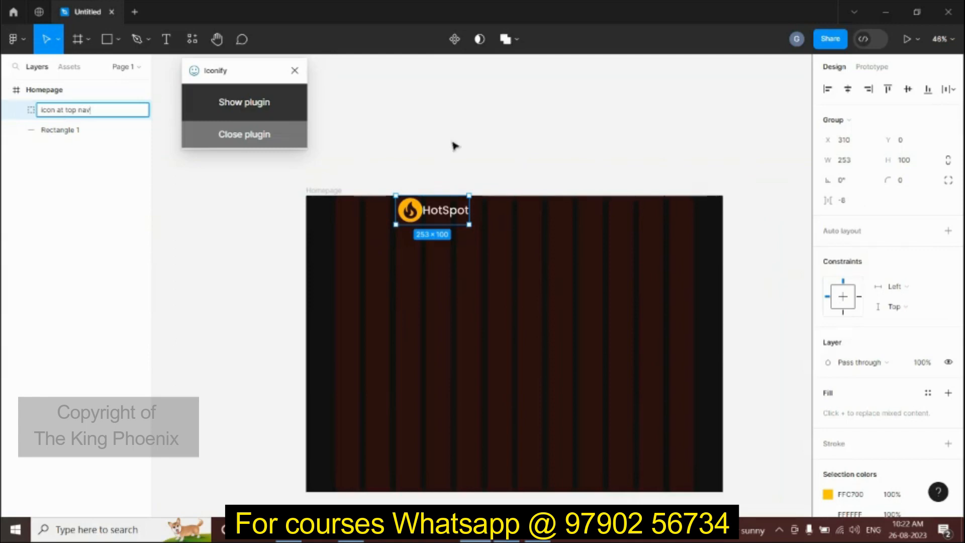
pyautogui.click(453, 146)
pyautogui.scroll(-5, 532, 193)
pyautogui.moveTo(552, 218); pyautogui.dragTo(476, 270)
pyautogui.scroll(4, 428, 253)
pyautogui.scroll(3, 532, 253)
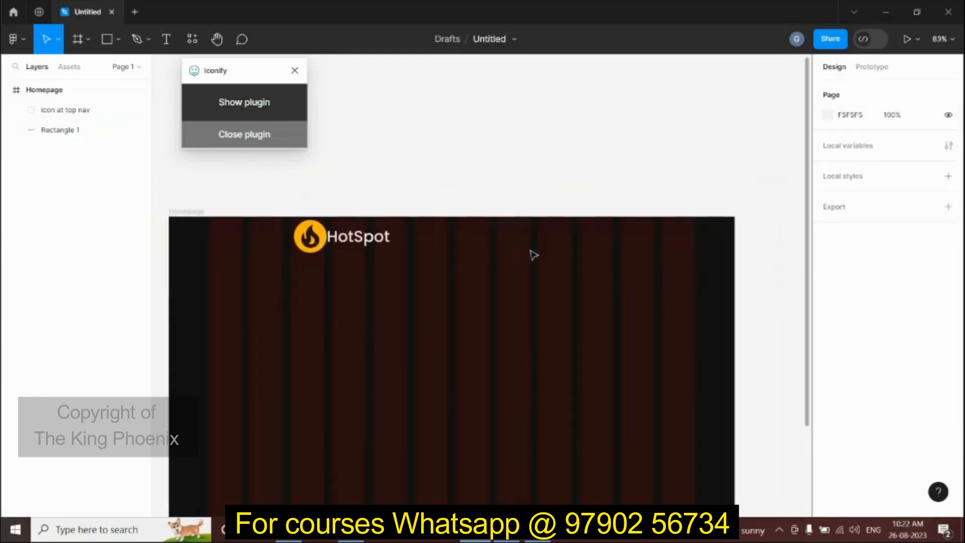
# Step: Add a 'Home' text label at font size 20 in the top bar
pyautogui.press('t')
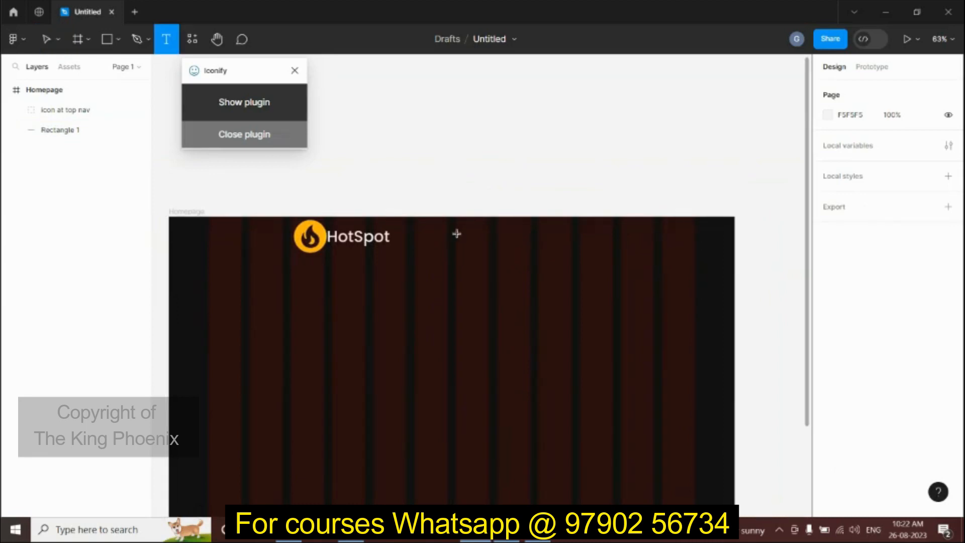
pyautogui.click(456, 234)
pyautogui.click(912, 364)
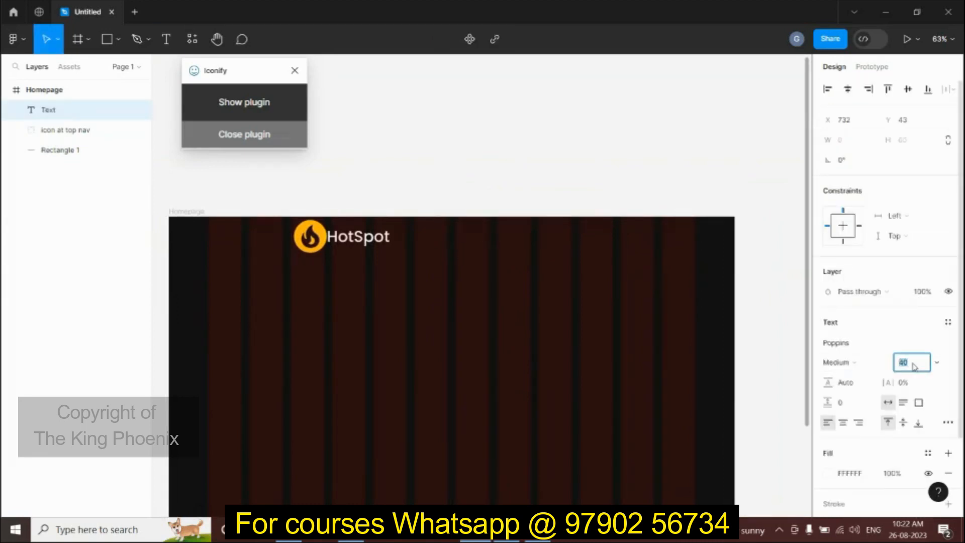
pyautogui.write('20')
pyautogui.press('Return')
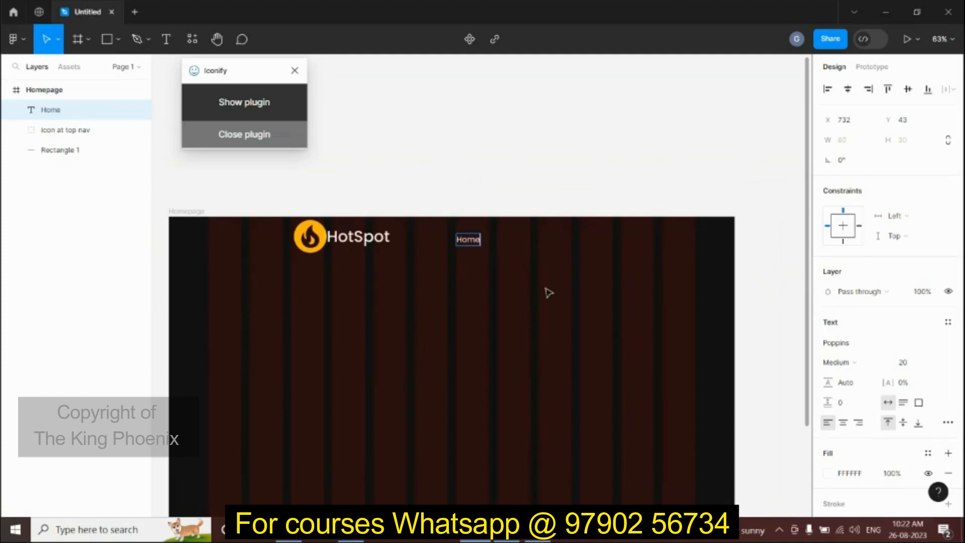
pyautogui.press('Escape')
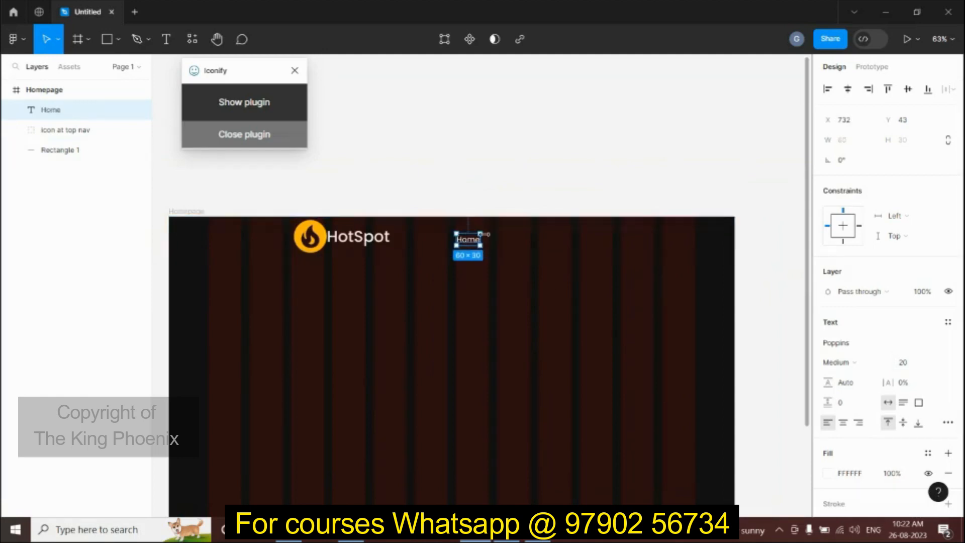
# Step: Duplicate the Home label and move the copy further right
pyautogui.scroll(5, 463, 274)
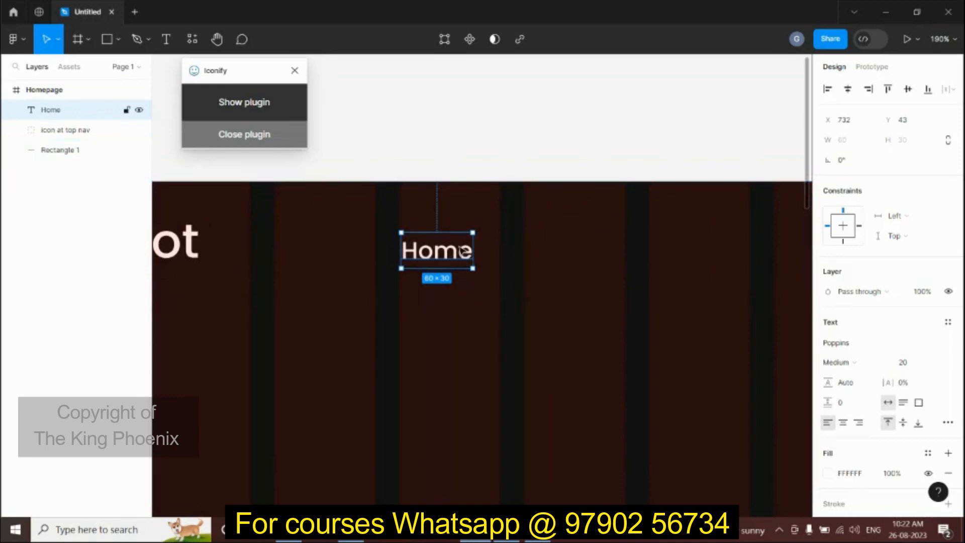
pyautogui.scroll(-2, 462, 257)
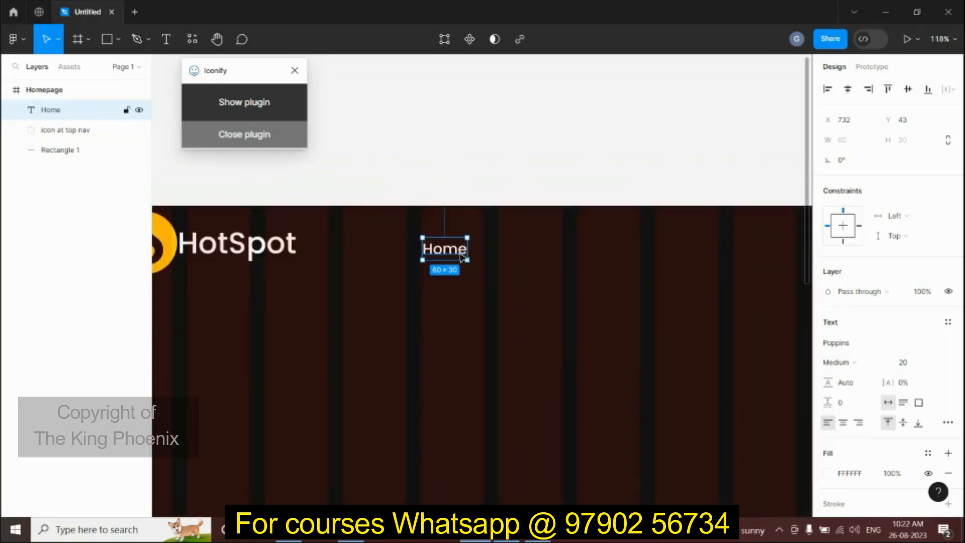
pyautogui.hotkey('ctrl', 'd')
pyautogui.moveTo(463, 256); pyautogui.dragTo(615, 257)
# Step: Duplicate the Home label again and move the third copy to the bar's right side
pyautogui.click(466, 254)
pyautogui.hotkey('ctrl', 'd')
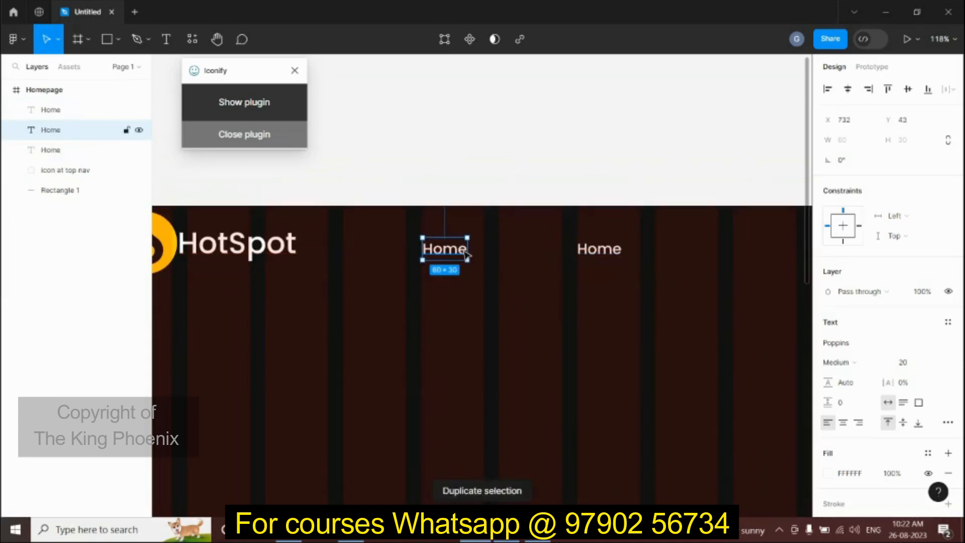
pyautogui.moveTo(466, 254); pyautogui.dragTo(764, 258)
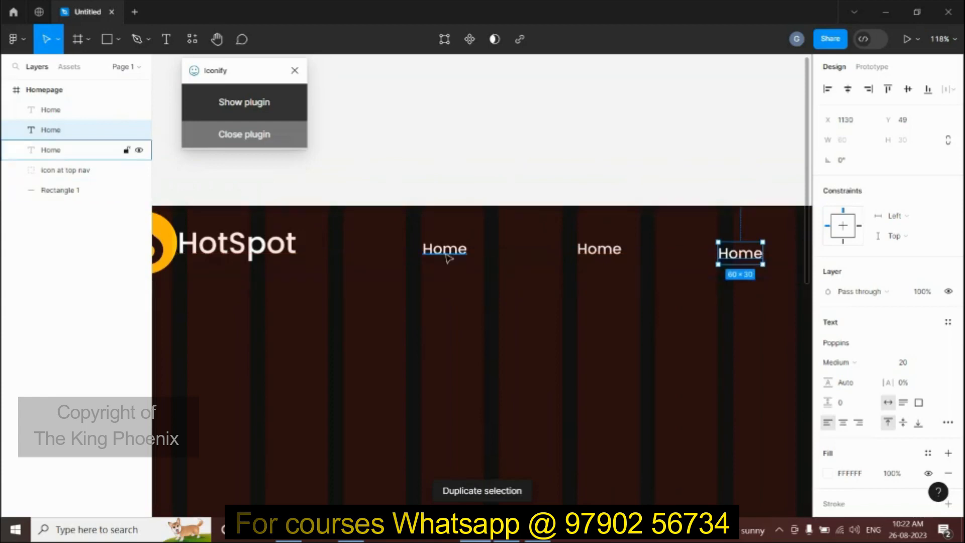
pyautogui.doubleClick(444, 249)
pyautogui.click(594, 271)
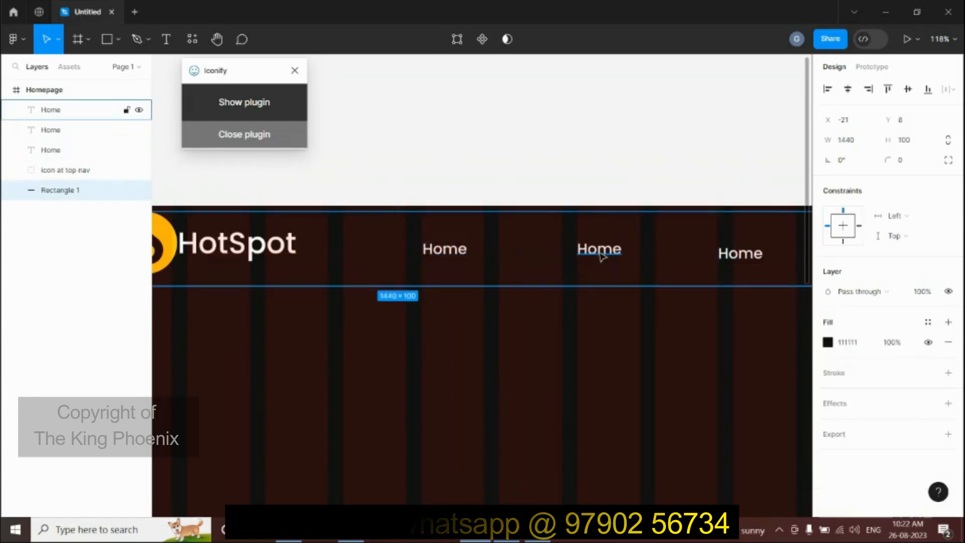
# Step: Change the middle label's text to 'Food's Menu'
pyautogui.doubleClick(599, 250)
pyautogui.write('M')
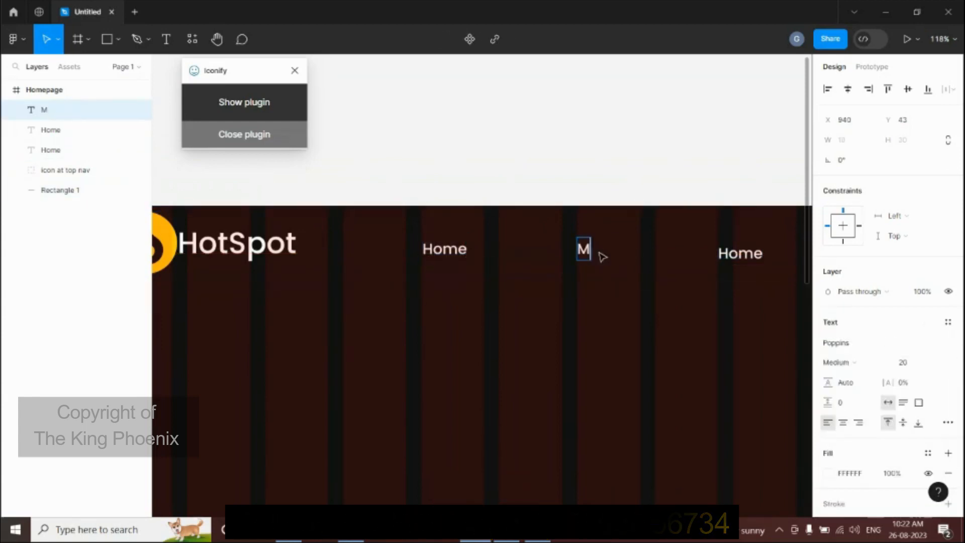
pyautogui.press('BackSpace')
pyautogui.write('foo')
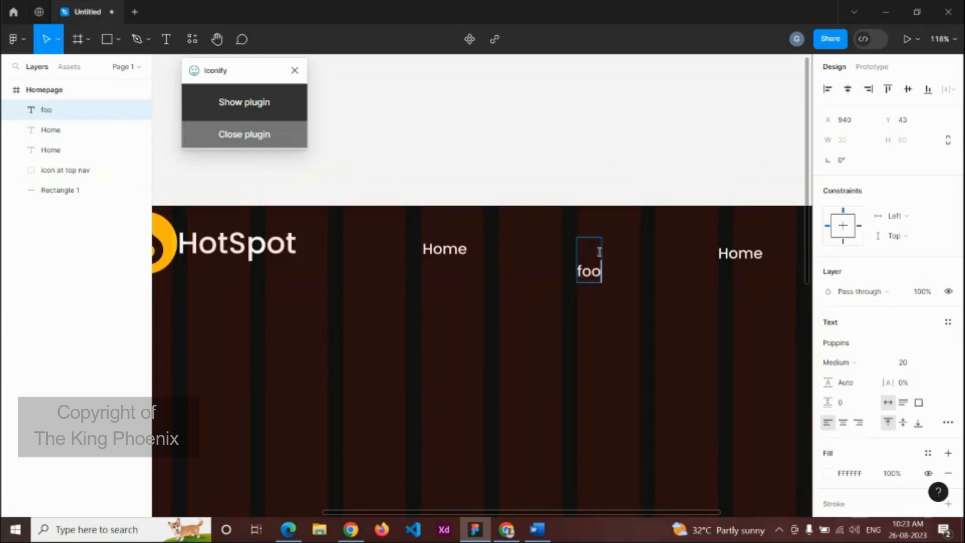
pyautogui.press('BackSpace')
pyautogui.press('BackSpace')
pyautogui.press('BackSpace')
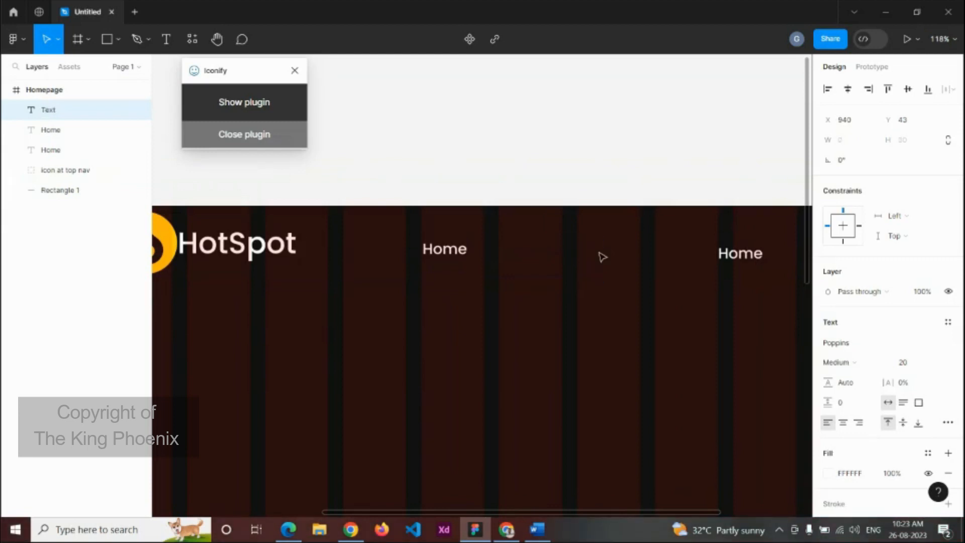
pyautogui.write('Foood;')
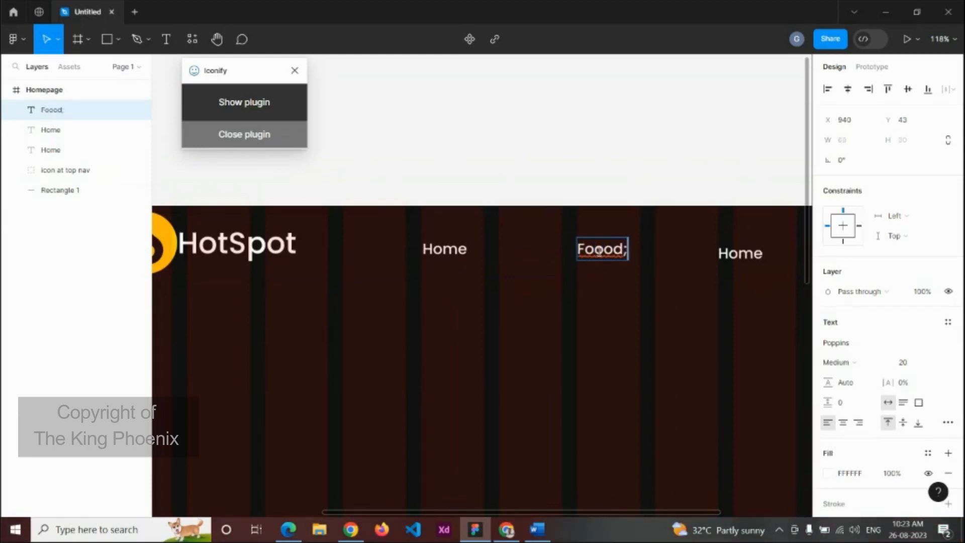
pyautogui.write('s Menu')
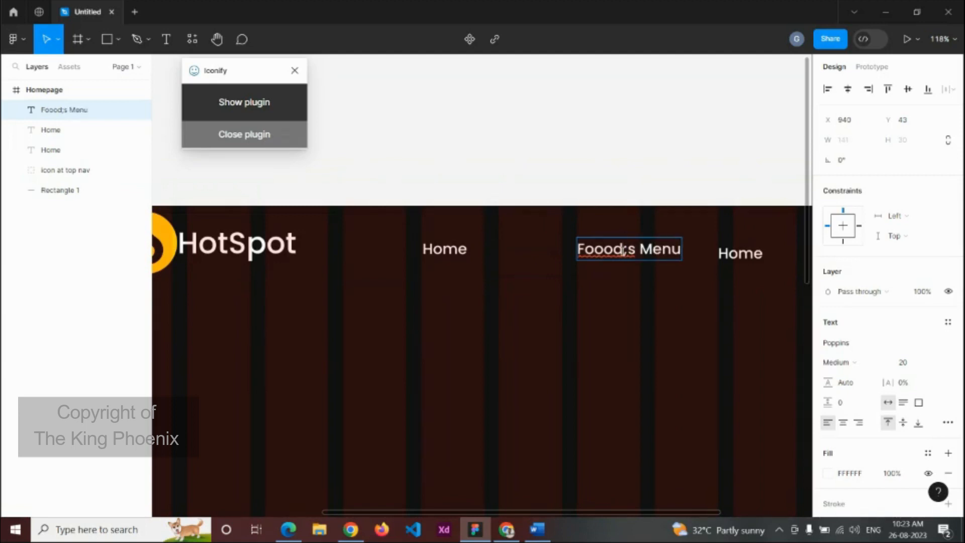
pyautogui.press('BackSpace')
pyautogui.write("'")
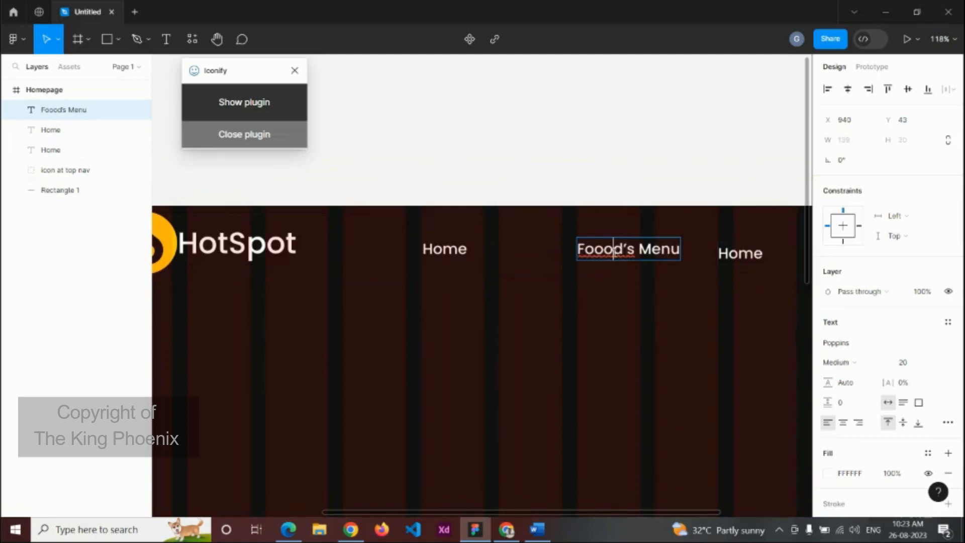
pyautogui.press('BackSpace')
# Step: Change the right-hand label's text to 'Contact Us'
pyautogui.click(738, 251)
pyautogui.doubleClick(738, 248)
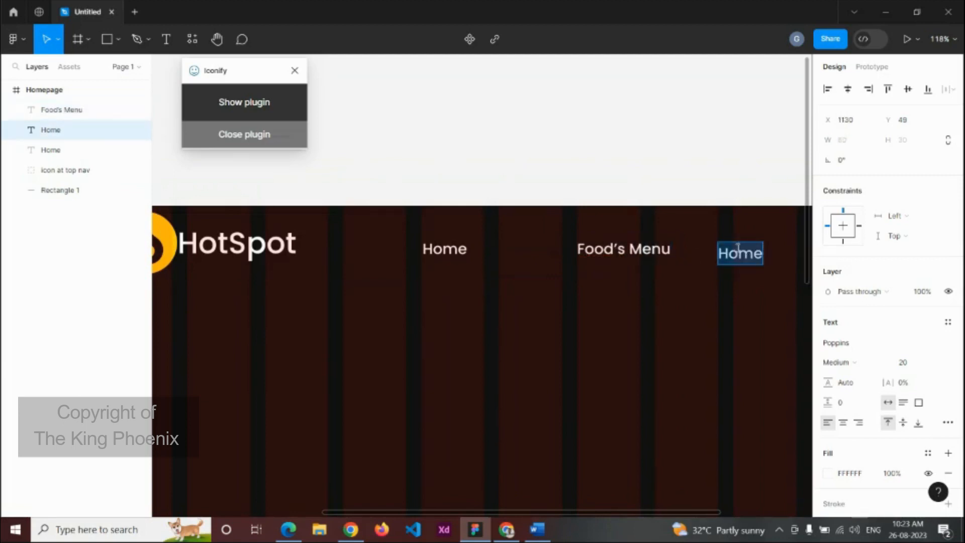
pyautogui.write('Con')
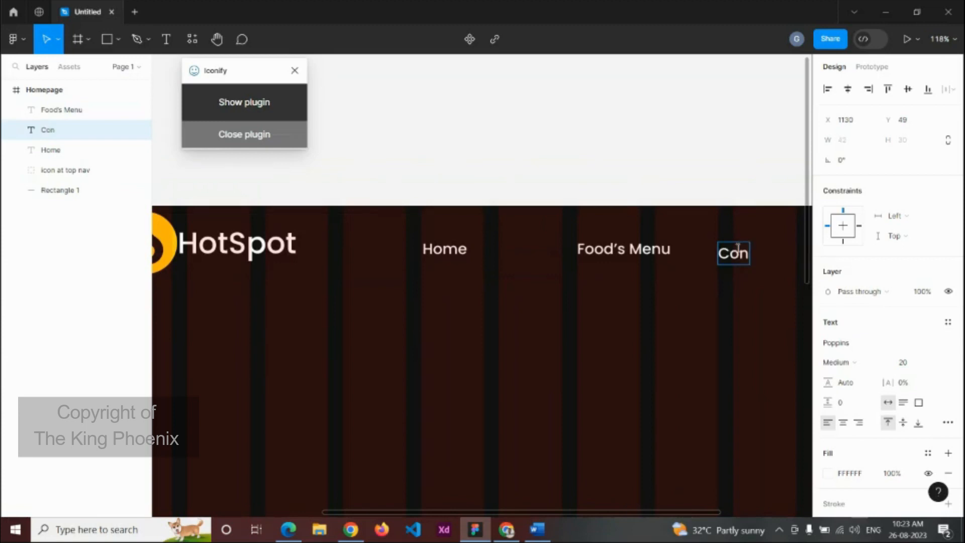
pyautogui.write('tact Us')
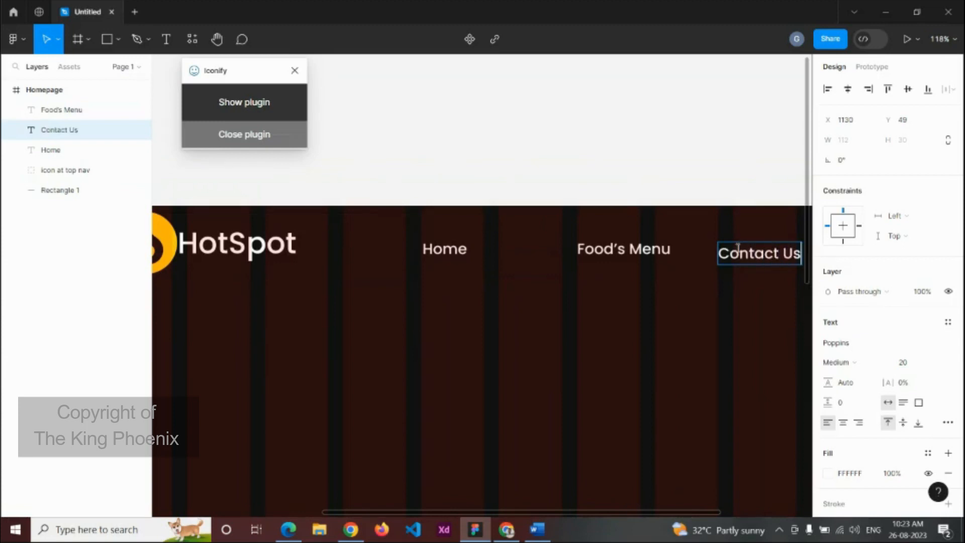
pyautogui.press('Escape')
pyautogui.scroll(-5, 668, 179)
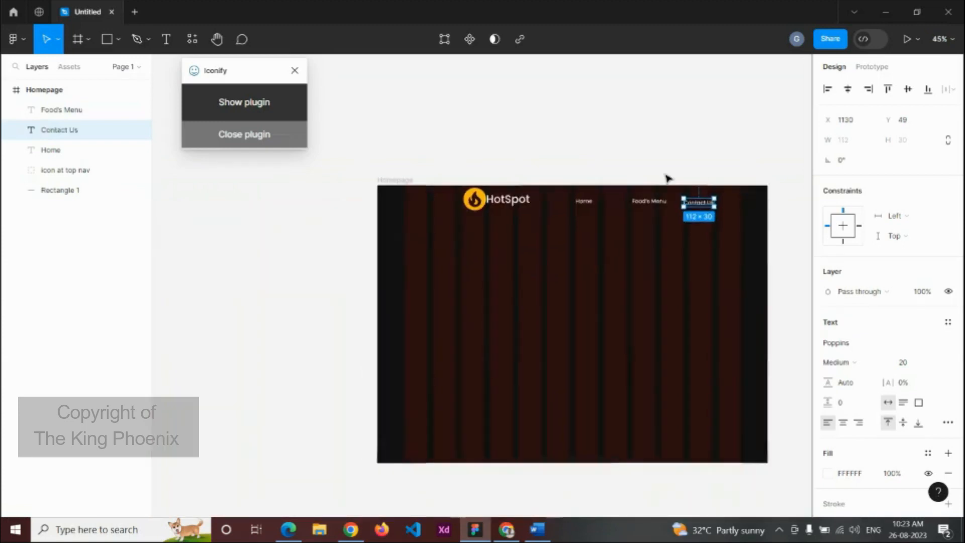
# Step: Snap the top bar rectangle to the Homepage frame's top-left corner
pyautogui.moveTo(663, 263); pyautogui.dragTo(476, 328)
pyautogui.scroll(5, 413, 277)
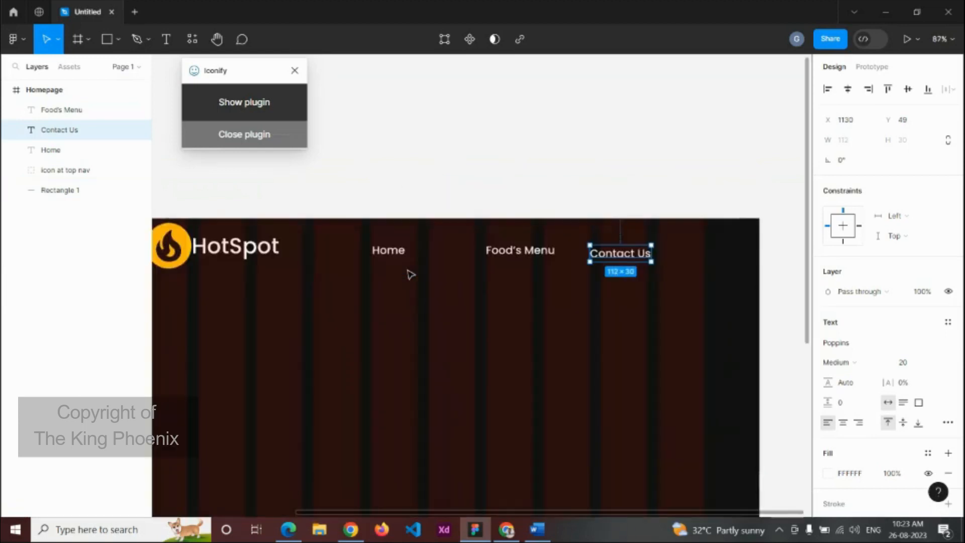
pyautogui.click(442, 267)
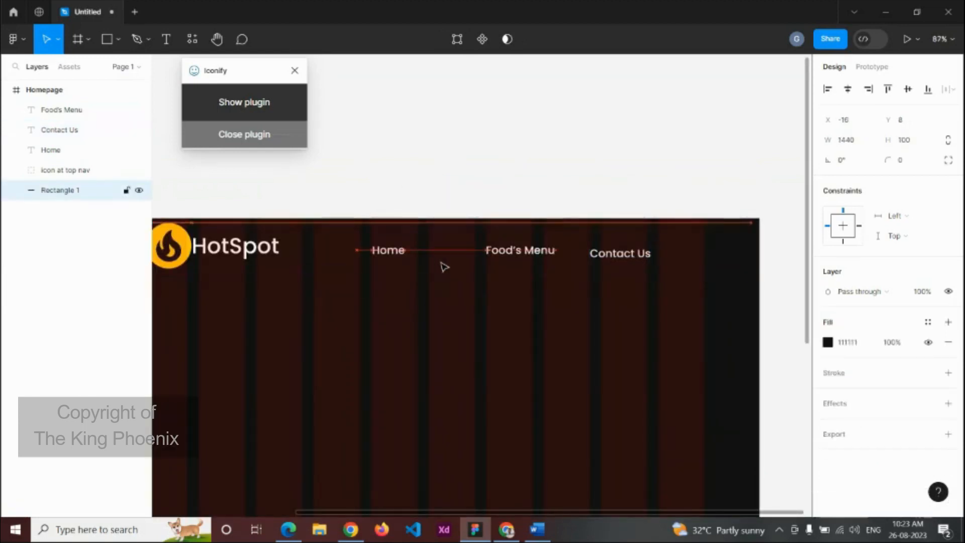
pyautogui.hotkey('shift', 'Right')
pyautogui.press('Right')
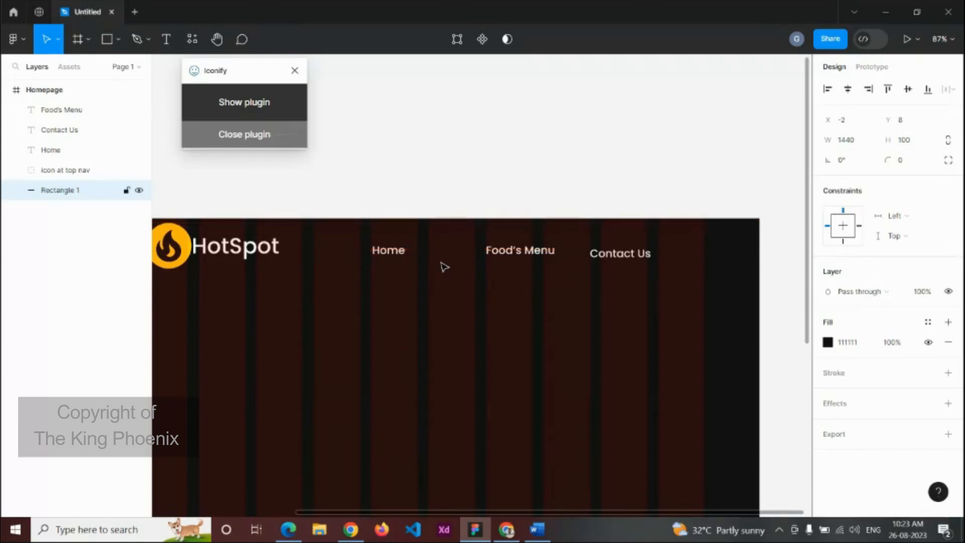
pyautogui.moveTo(450, 252); pyautogui.dragTo(454, 252)
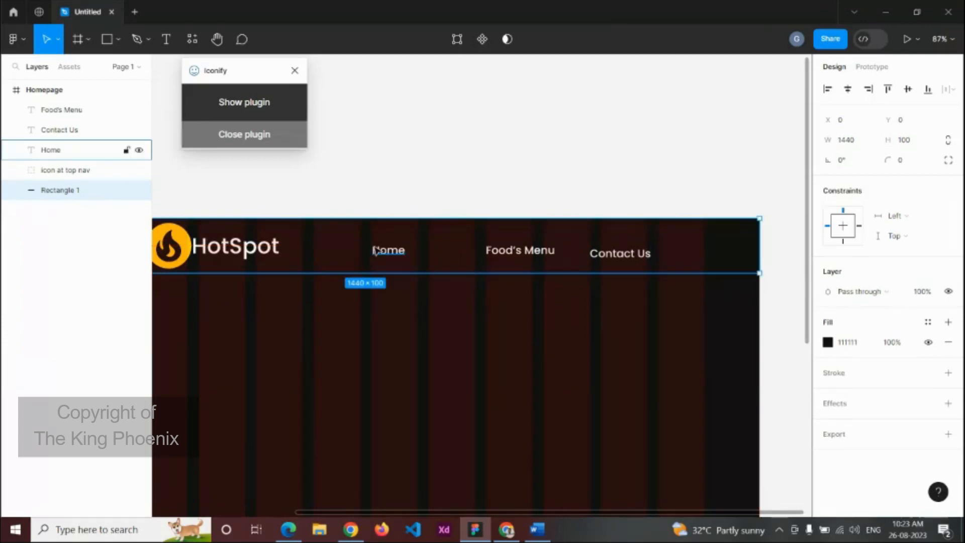
# Step: Evenly space the Home, Food's Menu and Contact Us labels
pyautogui.scroll(-2, 384, 252)
pyautogui.click(385, 250)
pyautogui.keyDown('shift'); pyautogui.click(481, 249); pyautogui.keyUp('shift')
pyautogui.keyDown('shift'); pyautogui.click(555, 251); pyautogui.keyUp('shift')
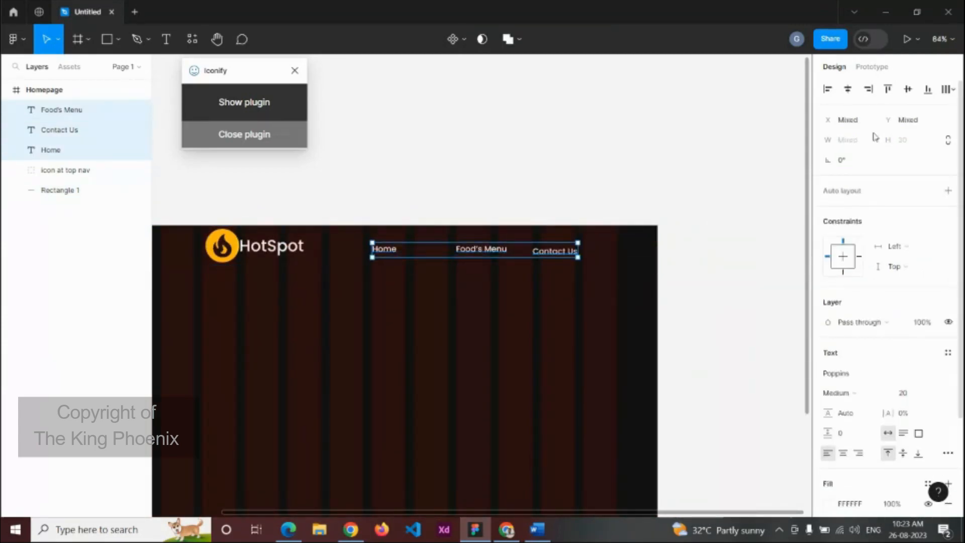
pyautogui.click(949, 90)
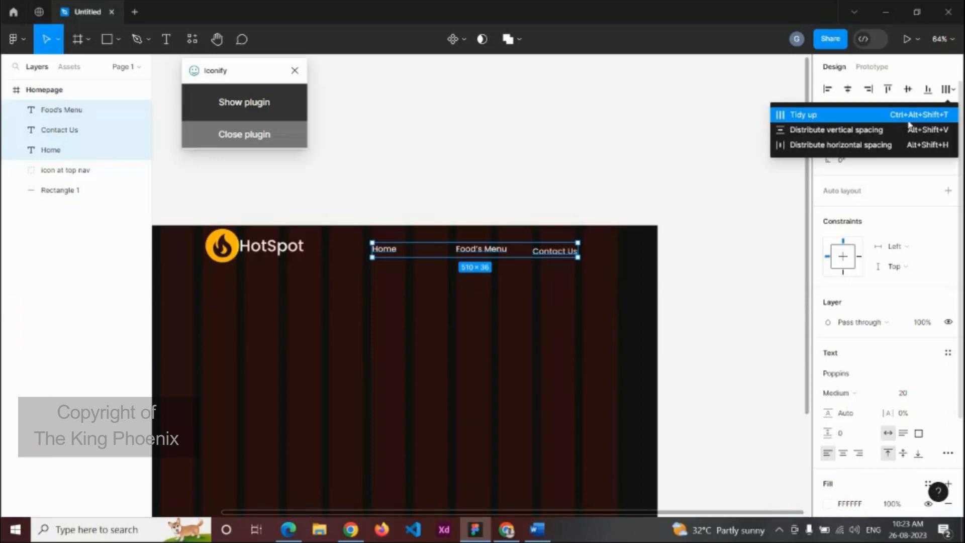
pyautogui.click(869, 114)
pyautogui.click(731, 210)
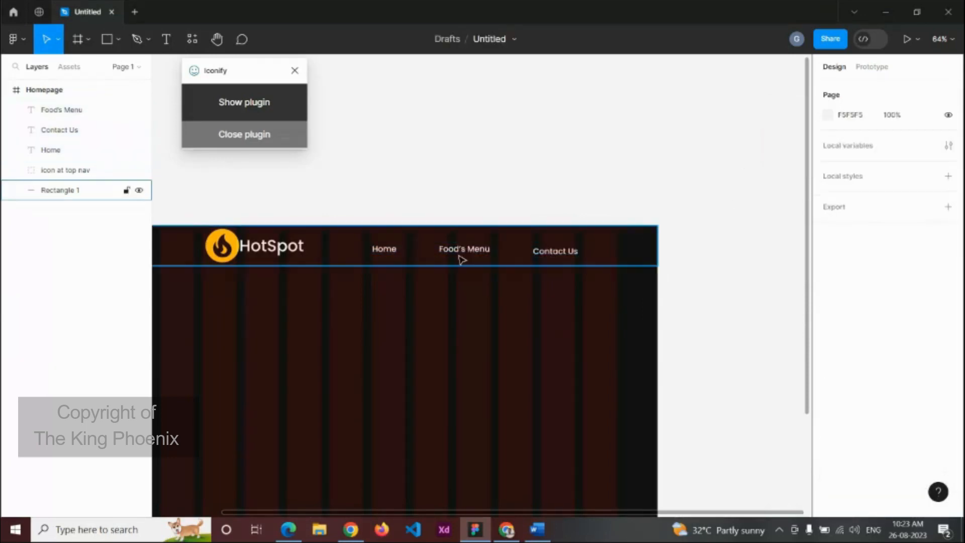
# Step: Align the HotSpot logo and three nav labels on their vertical centres
pyautogui.scroll(-3, 384, 261)
pyautogui.click(309, 249)
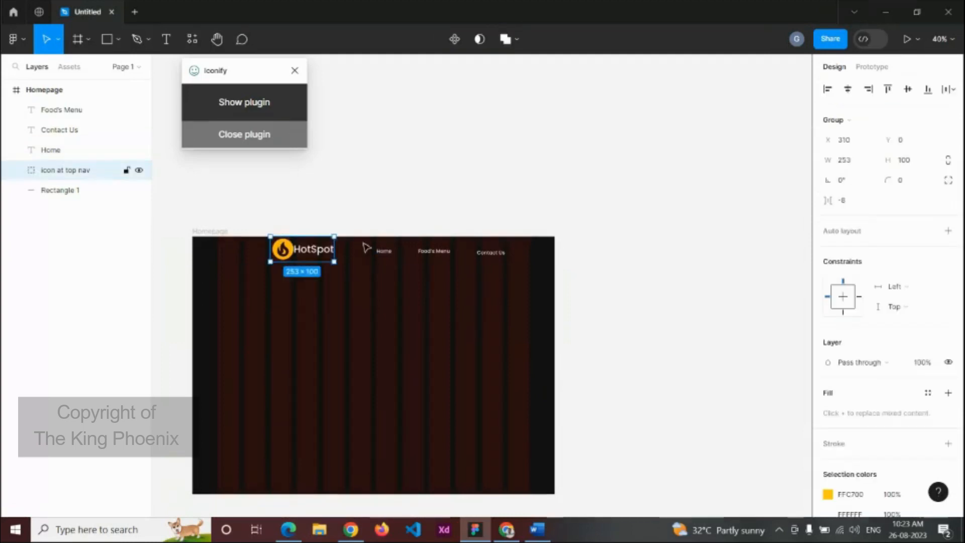
pyautogui.keyDown('shift'); pyautogui.click(374, 250); pyautogui.keyUp('shift')
pyautogui.keyDown('shift'); pyautogui.click(383, 252); pyautogui.keyUp('shift')
pyautogui.keyDown('shift'); pyautogui.click(431, 253); pyautogui.keyUp('shift')
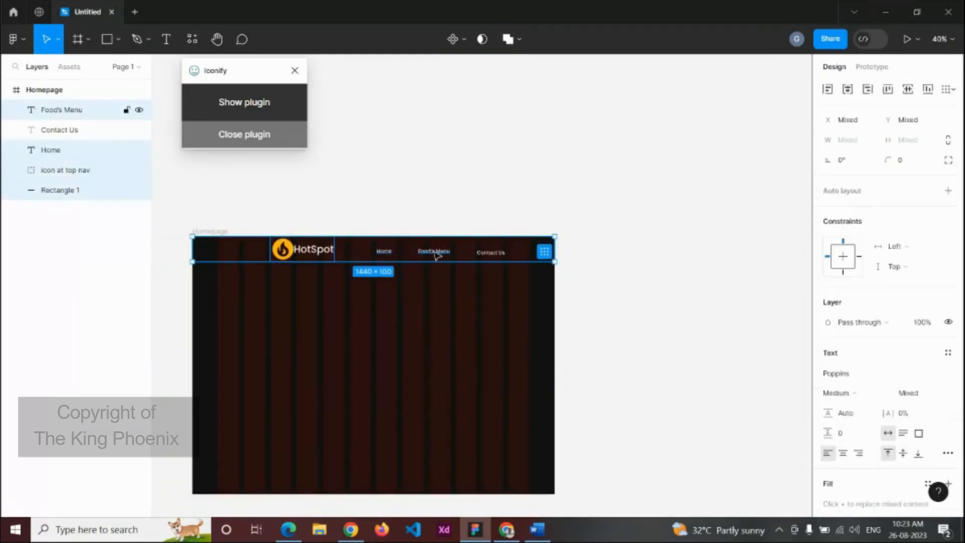
pyautogui.keyDown('shift'); pyautogui.click(491, 253); pyautogui.keyUp('shift')
pyautogui.click(587, 254)
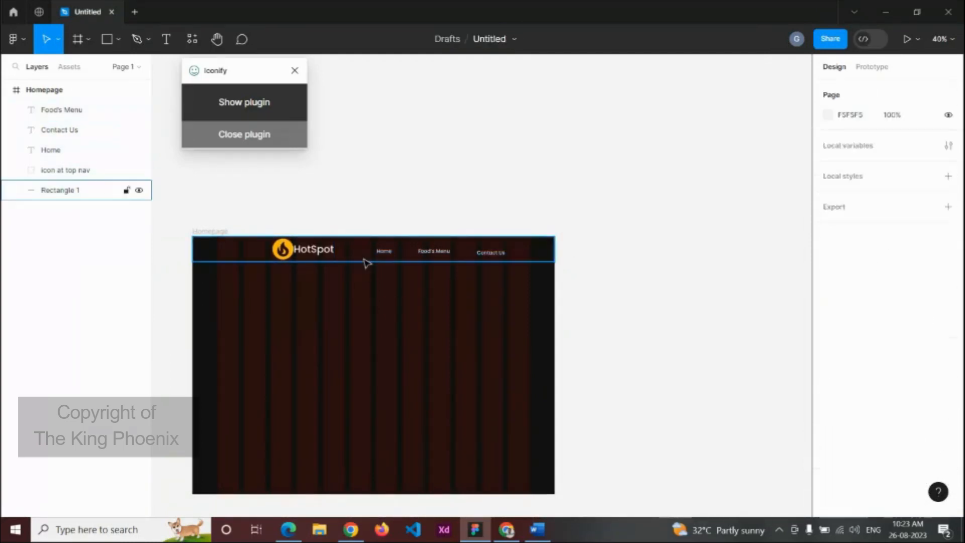
pyautogui.click(304, 249)
pyautogui.keyDown('shift'); pyautogui.click(384, 251); pyautogui.keyUp('shift')
pyautogui.keyDown('shift'); pyautogui.click(433, 252); pyautogui.keyUp('shift')
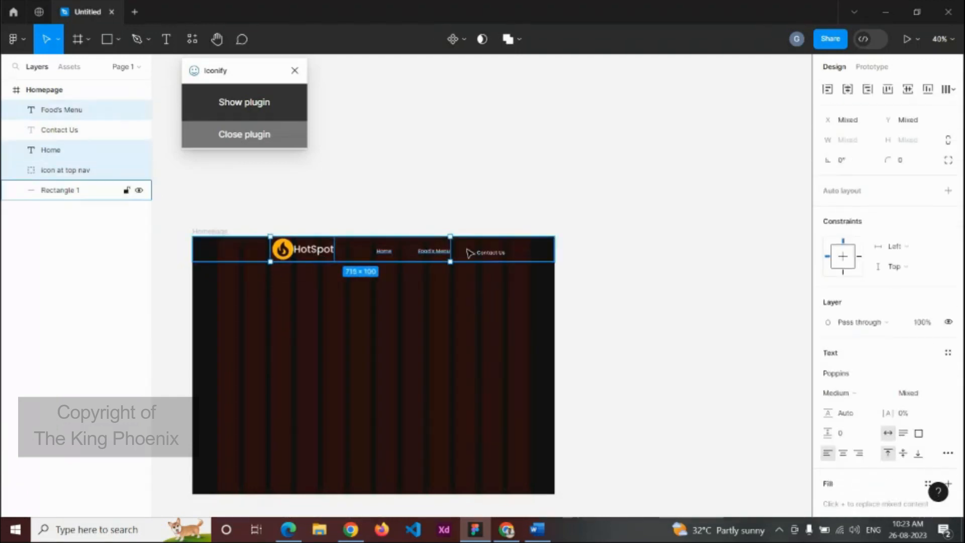
pyautogui.keyDown('shift'); pyautogui.click(487, 253); pyautogui.keyUp('shift')
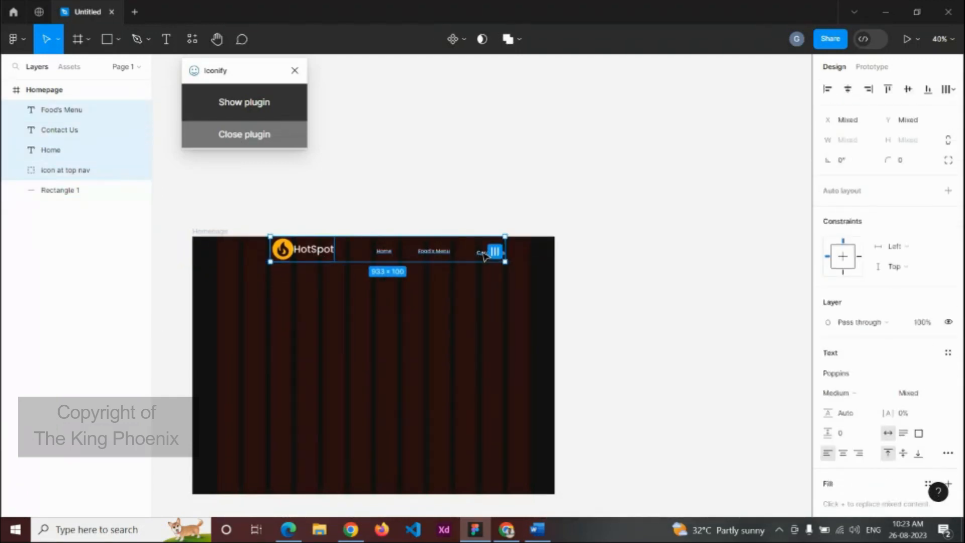
pyautogui.hotkey('alt', 'v')
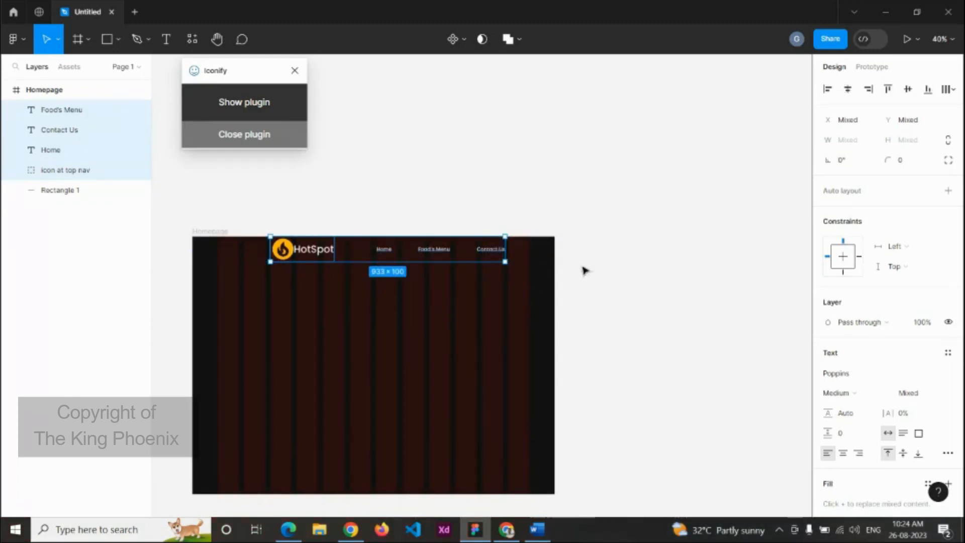
# Step: Colour the Home and Food's Menu labels yellow FFC700, sampling the logo's colour for Food's Menu
pyautogui.click(584, 270)
pyautogui.click(387, 253)
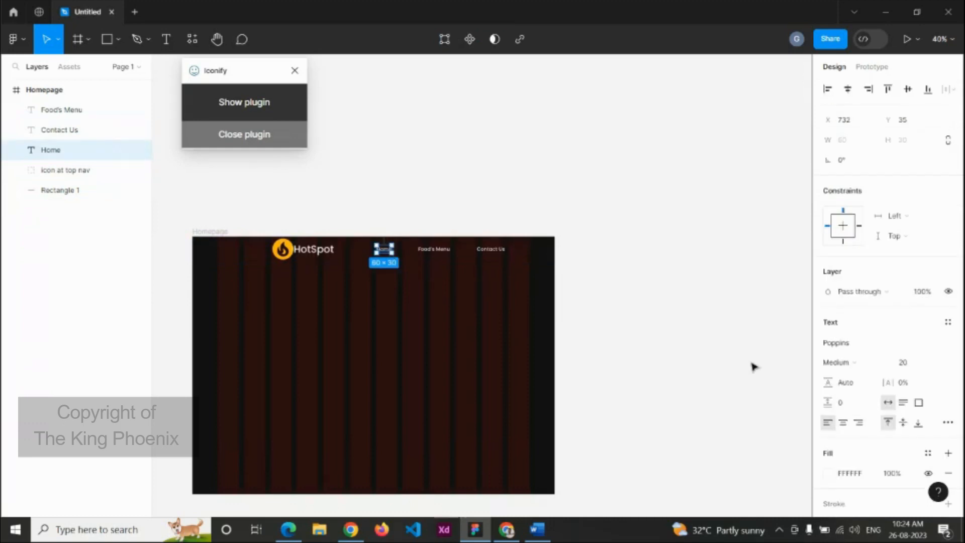
pyautogui.click(828, 474)
pyautogui.click(707, 449)
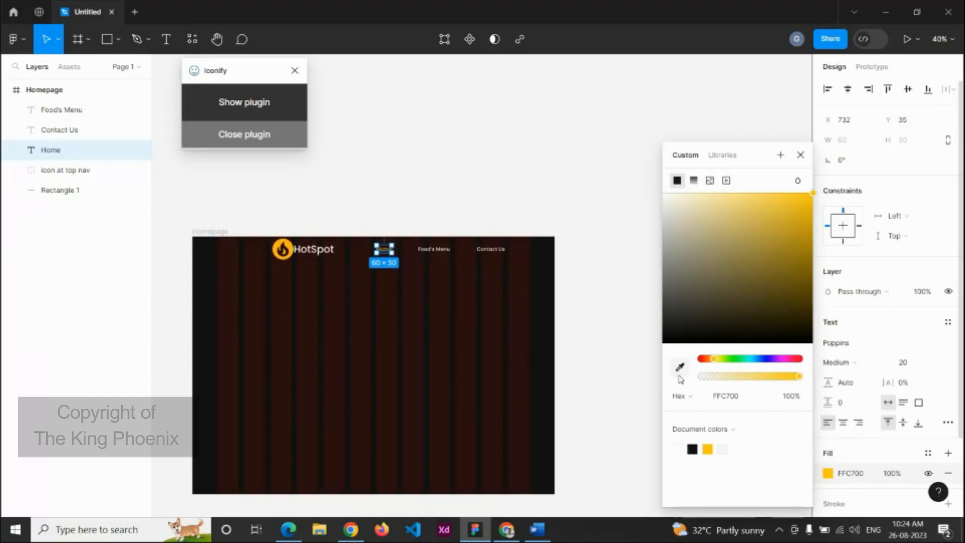
pyautogui.click(434, 251)
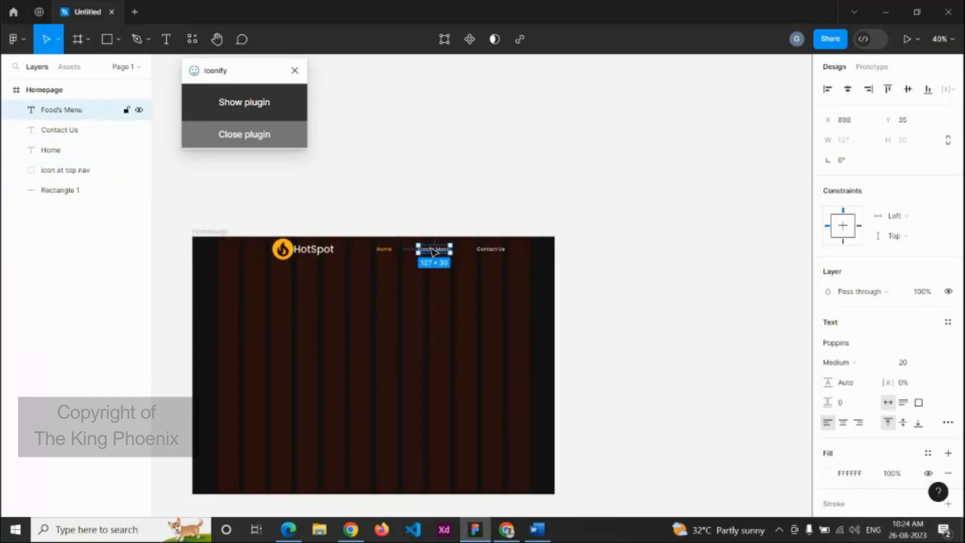
pyautogui.click(828, 474)
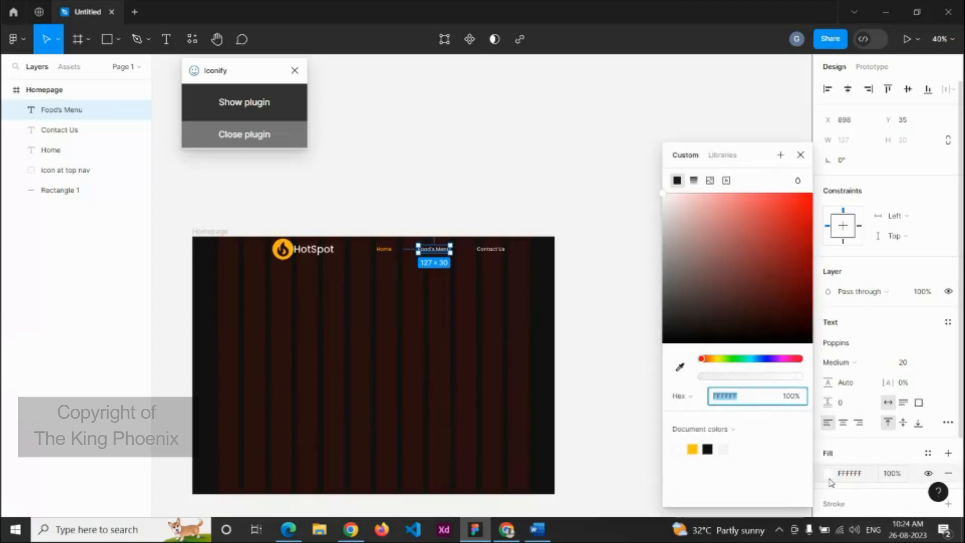
pyautogui.click(682, 368)
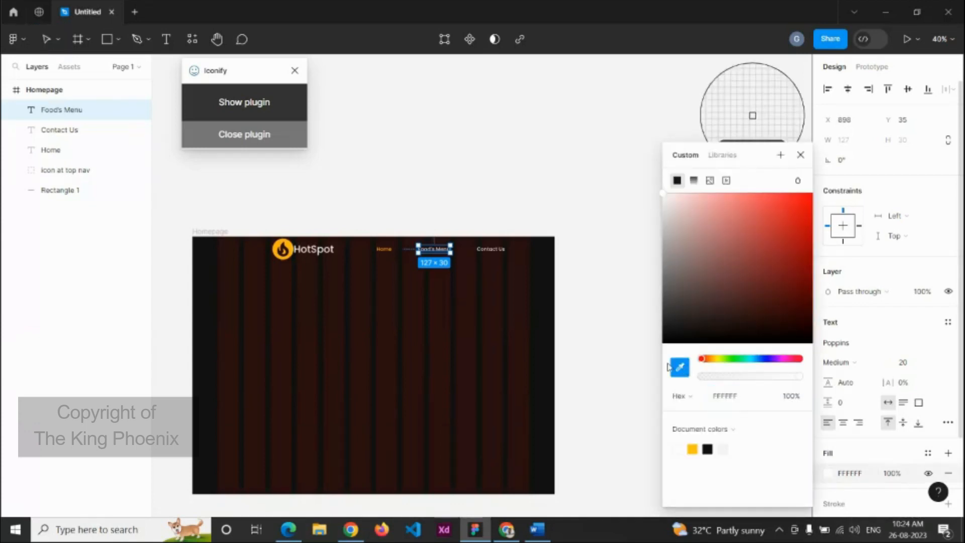
pyautogui.click(292, 249)
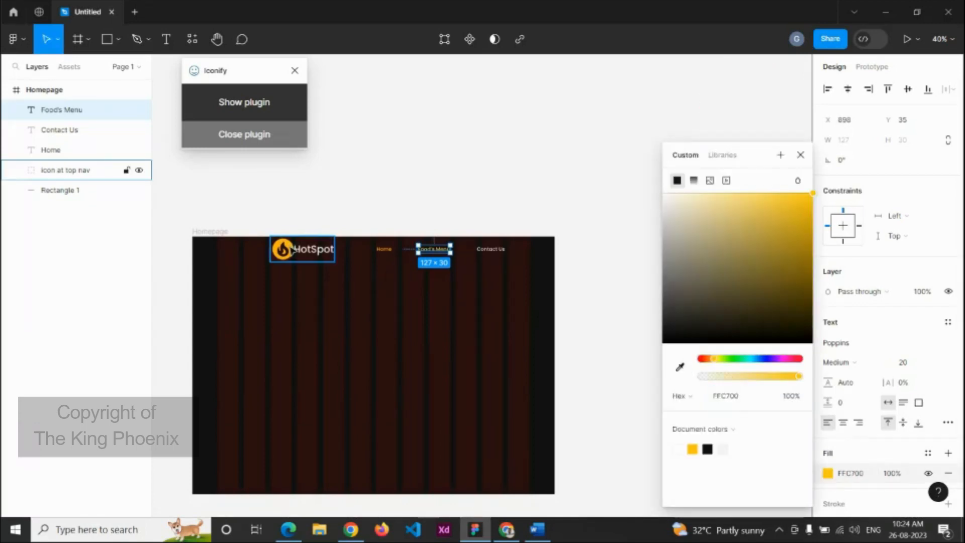
pyautogui.click(511, 300)
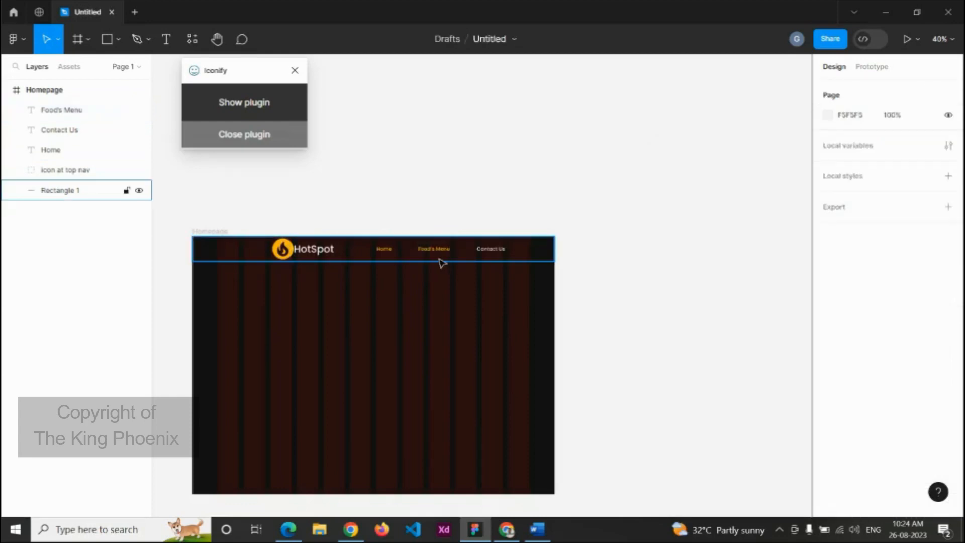
# Step: Return the Food's Menu label to white
pyautogui.scroll(3, 440, 262)
pyautogui.click(455, 248)
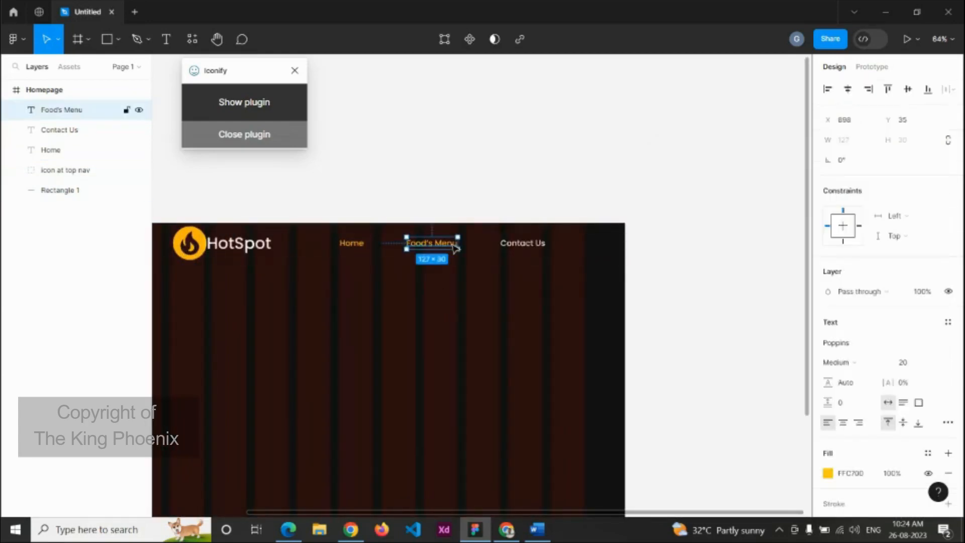
pyautogui.click(565, 294)
pyautogui.scroll(-3, 336, 291)
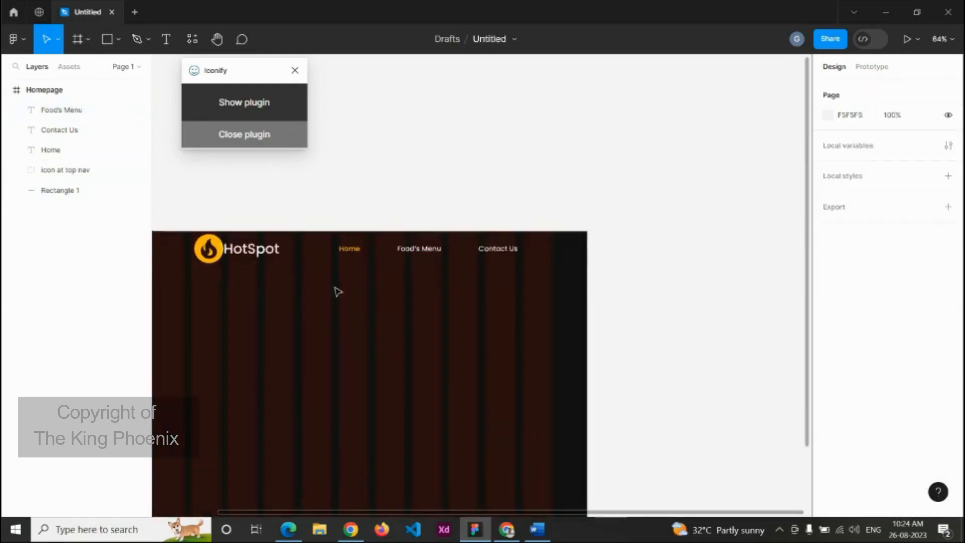
# Step: Group the logo, three nav labels and background rectangle, and start renaming the group
pyautogui.click(281, 248)
pyautogui.keyDown('shift'); pyautogui.click(352, 256); pyautogui.keyUp('shift')
pyautogui.keyDown('shift'); pyautogui.click(407, 256); pyautogui.keyUp('shift')
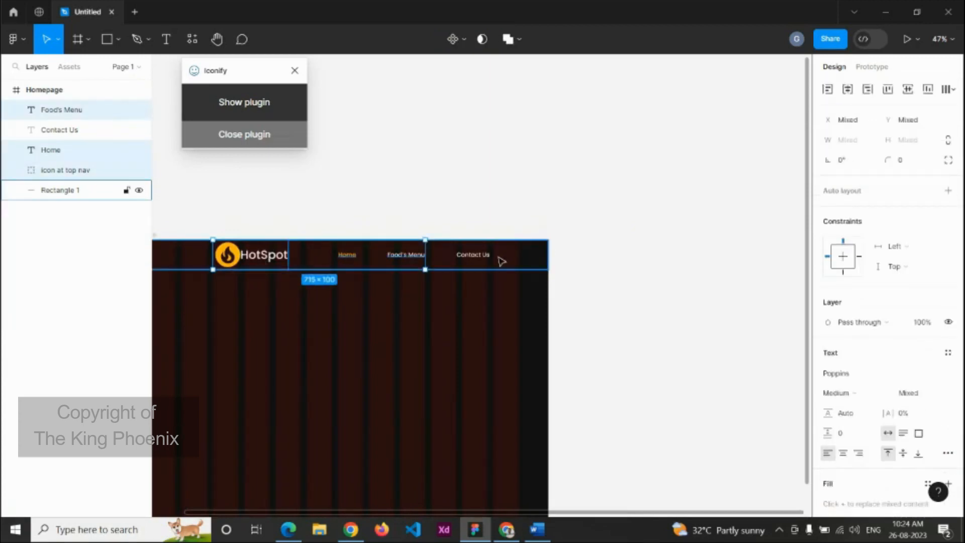
pyautogui.keyDown('shift'); pyautogui.click(484, 255); pyautogui.keyUp('shift')
pyautogui.keyDown('shift'); pyautogui.click(530, 261); pyautogui.keyUp('shift')
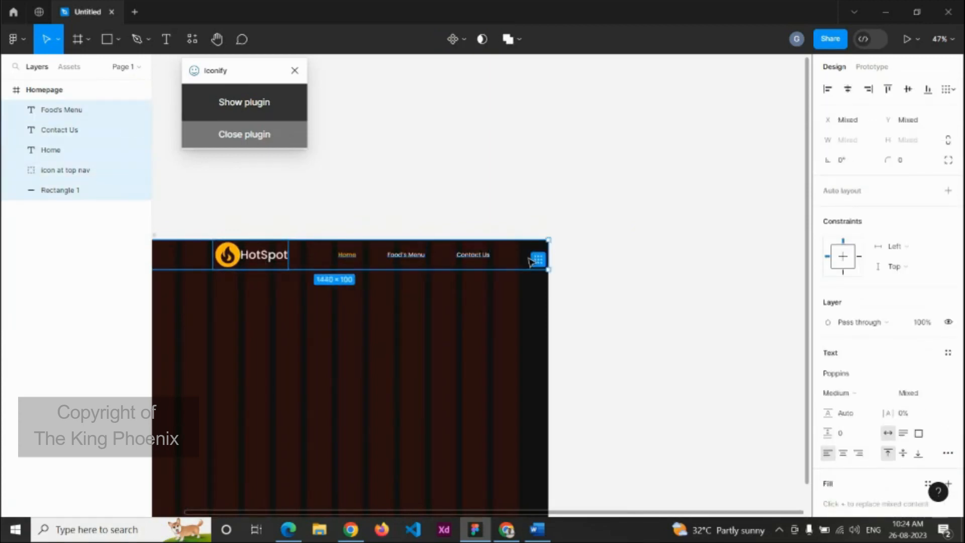
pyautogui.hotkey('ctrl', 'g')
pyautogui.doubleClick(59, 110)
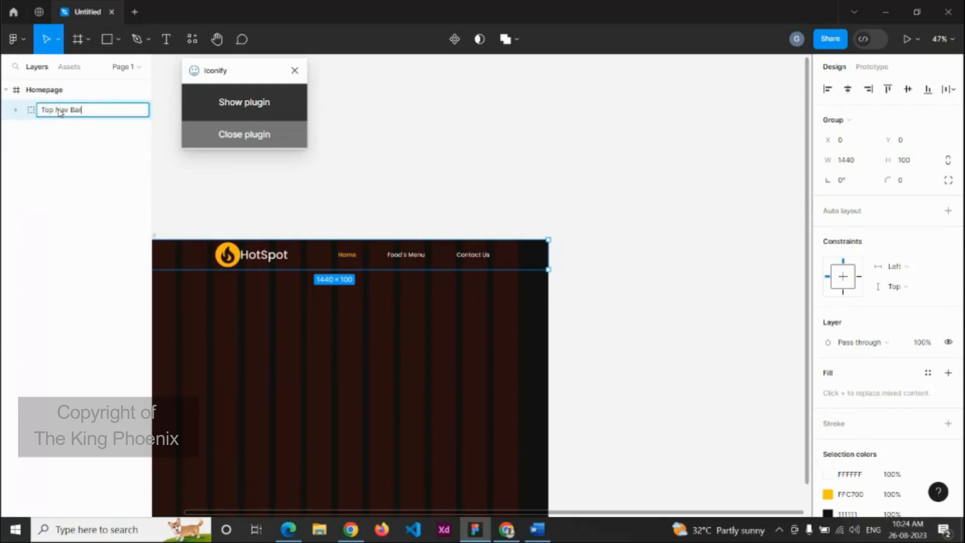
# Step: Commit the 'Top Nav Bar' group name and close the Iconify plugin
pyautogui.click(456, 152)
pyautogui.keyDown('ctrl'); pyautogui.scroll(-5, 497, 201); pyautogui.keyUp('ctrl')
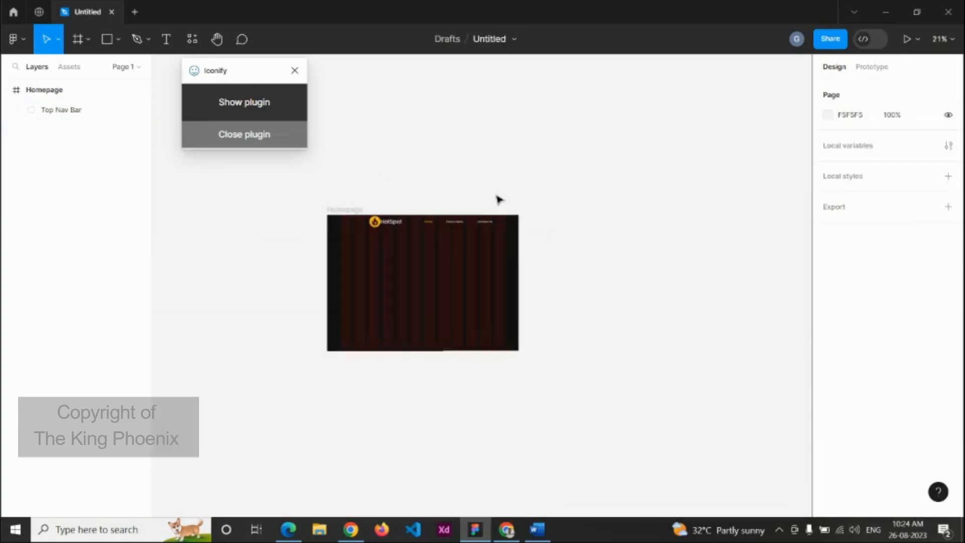
pyautogui.click(295, 71)
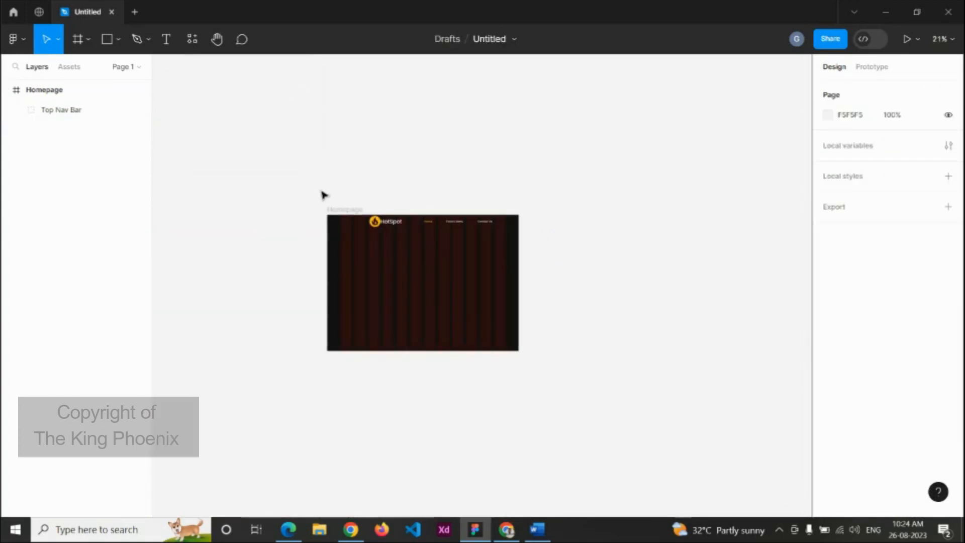
# Step: Extend the Homepage frame's height to 1750
pyautogui.click(344, 209)
pyautogui.moveTo(438, 350); pyautogui.dragTo(437, 447)
pyautogui.click(588, 357)
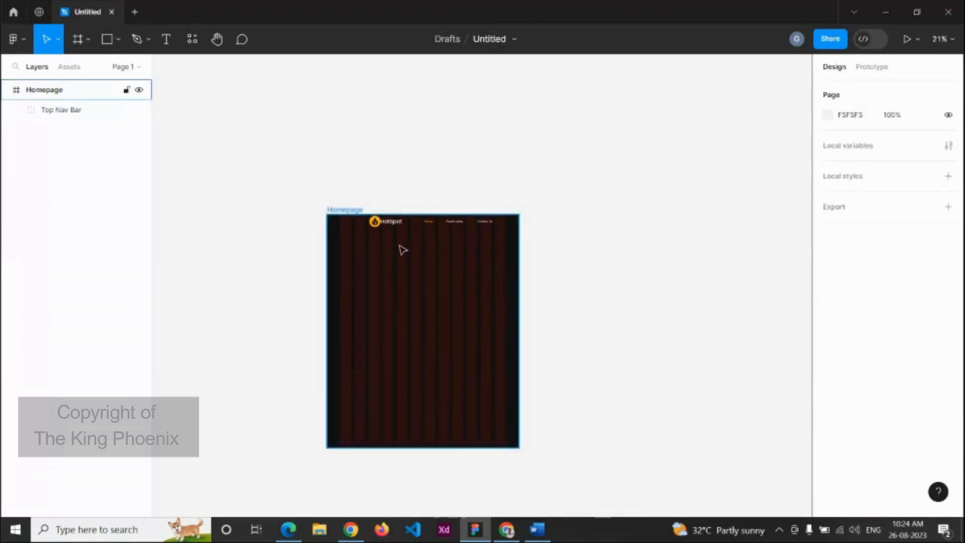
pyautogui.keyDown('ctrl'); pyautogui.scroll(5, 400, 249); pyautogui.keyUp('ctrl')
pyautogui.press('r')
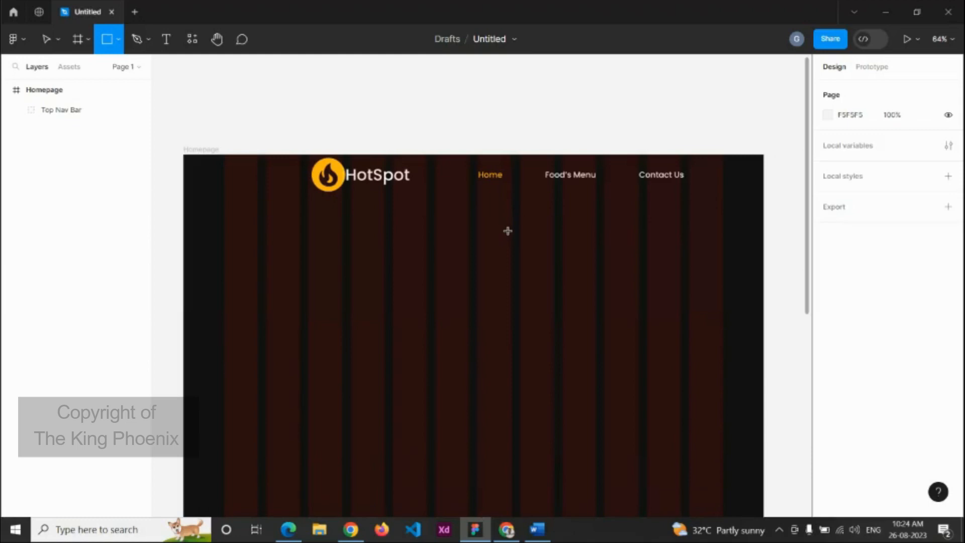
# Step: Draw Rectangle 2 on the right below the nav and launch the Unsplash plugin
pyautogui.moveTo(507, 231); pyautogui.dragTo(724, 328)
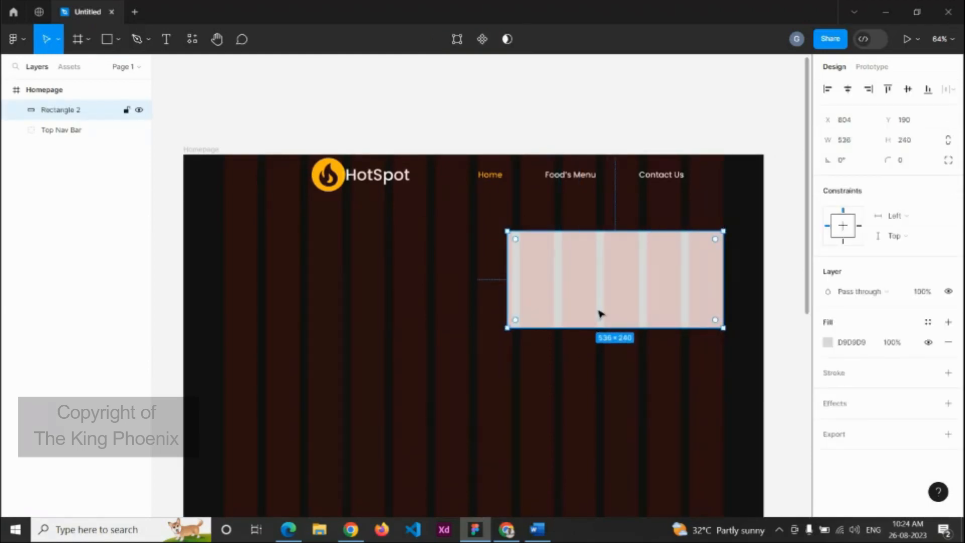
pyautogui.scroll(-3, 601, 314)
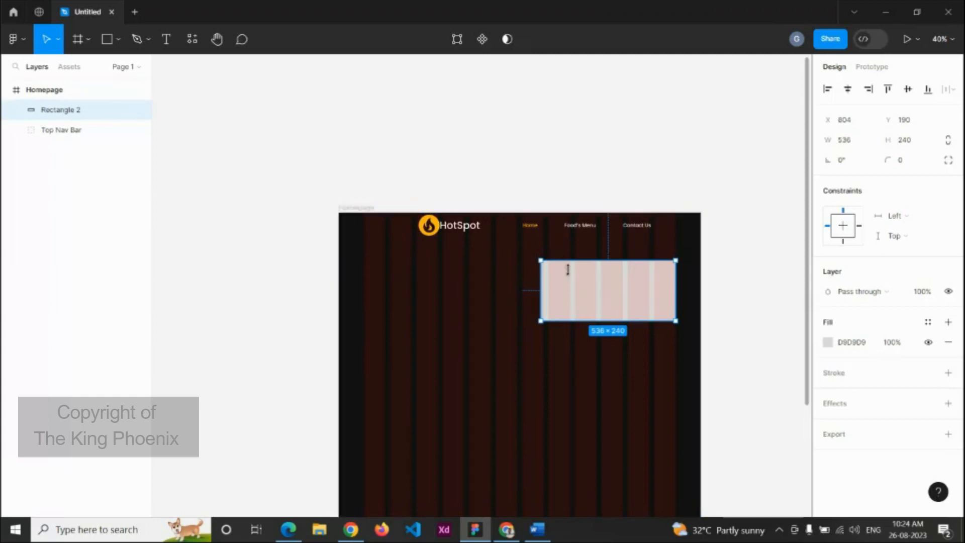
pyautogui.click(22, 40)
pyautogui.moveTo(76, 212)
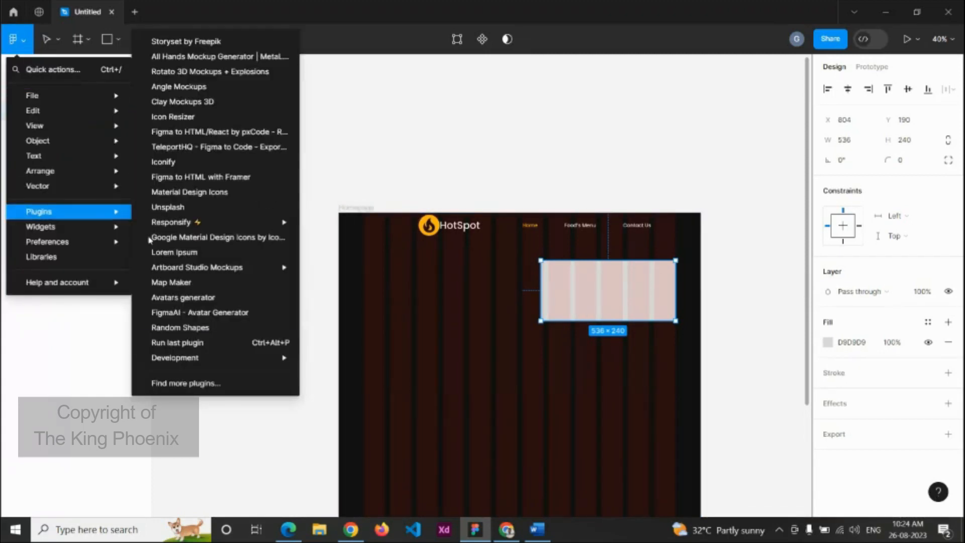
pyautogui.click(223, 384)
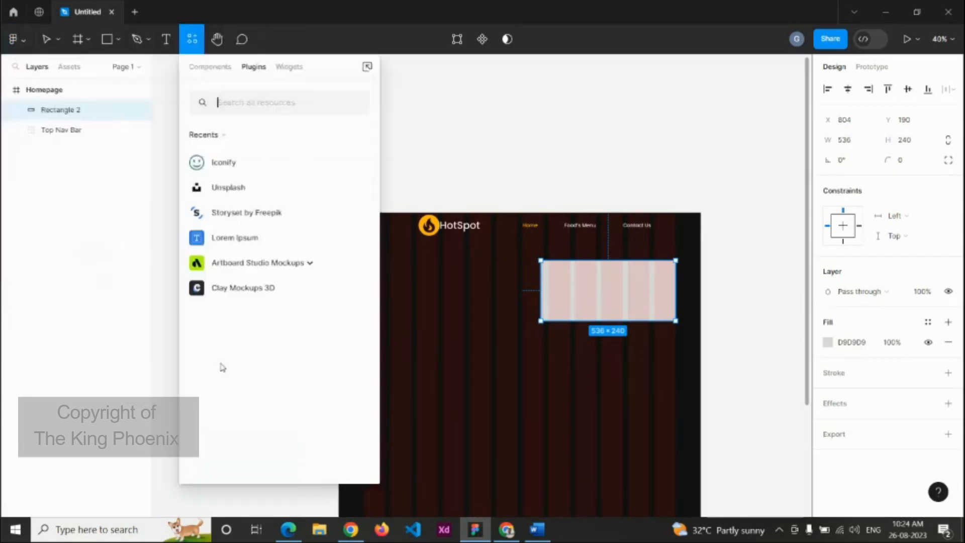
pyautogui.write('unsplash')
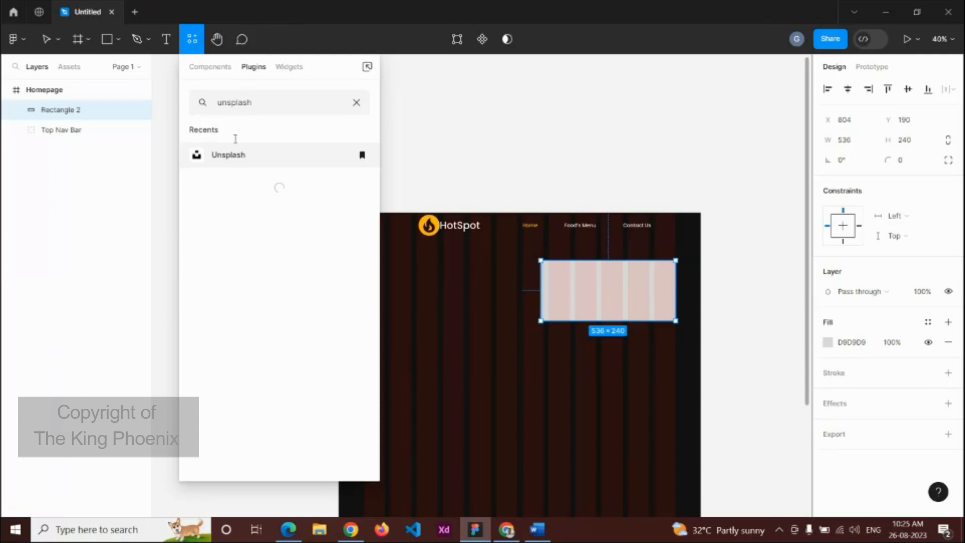
pyautogui.press('Escape')
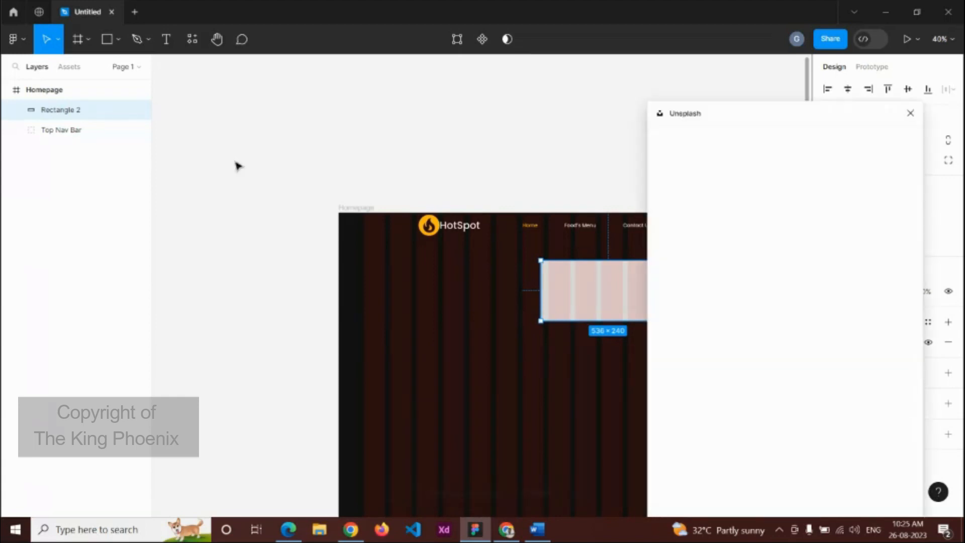
# Step: Fill Rectangle 2 with a photo from an Unsplash search for 'food'
pyautogui.click(738, 181)
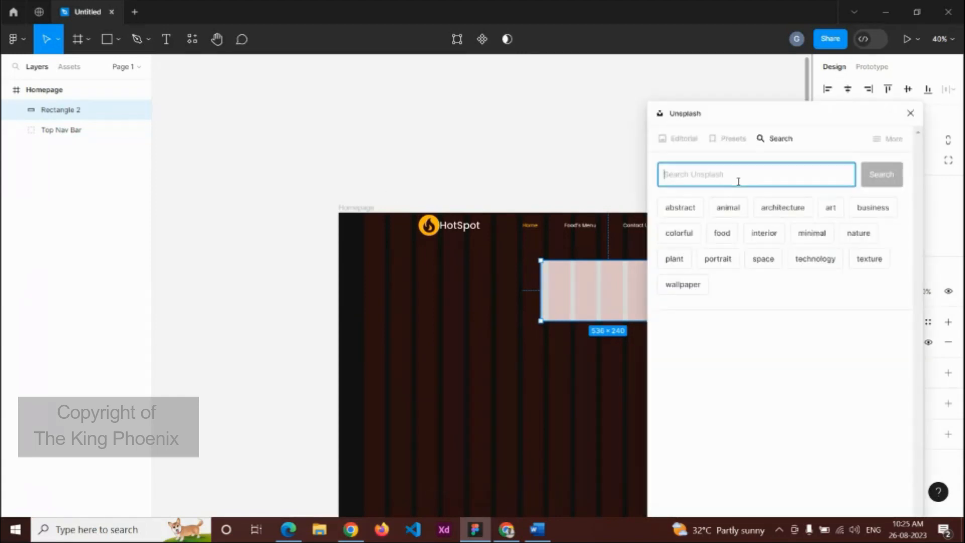
pyautogui.write('food')
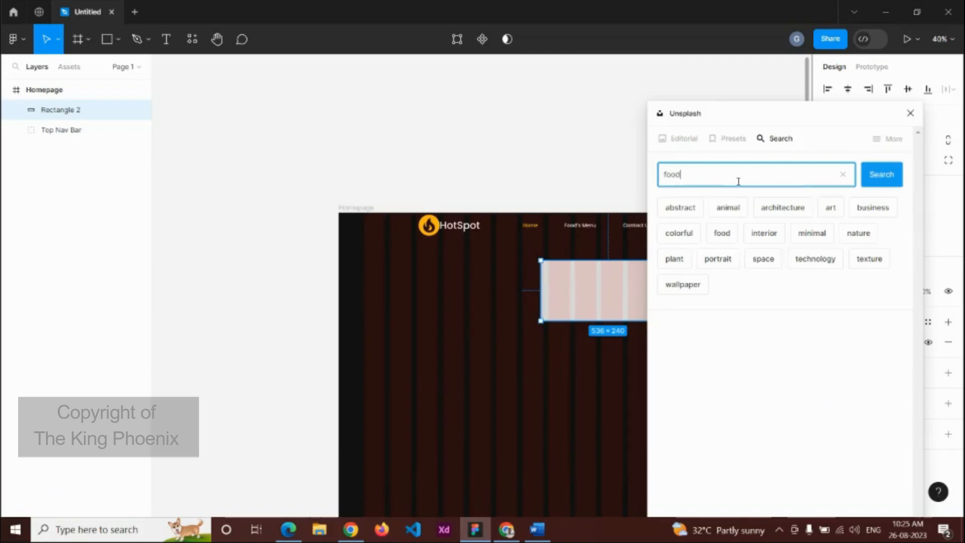
pyautogui.press('Return')
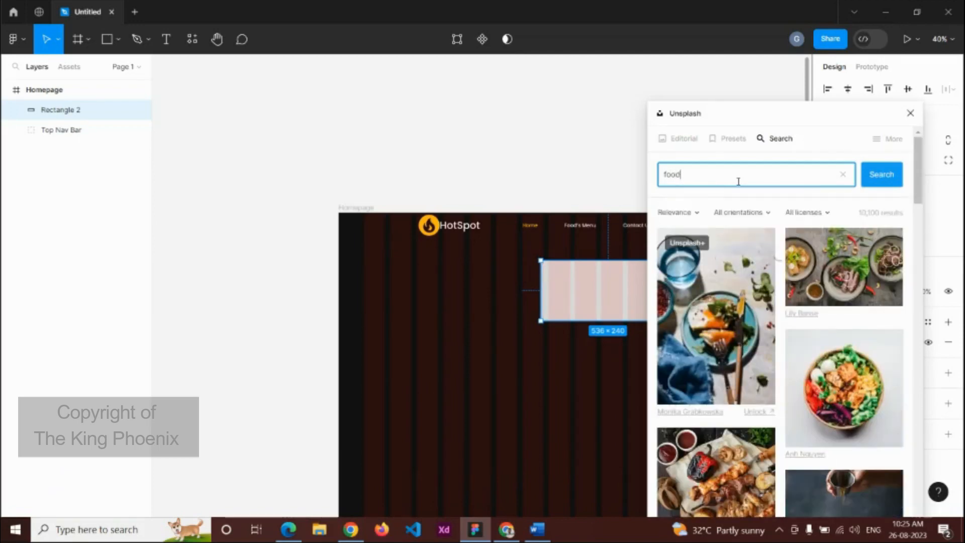
pyautogui.scroll(-5, 766, 336)
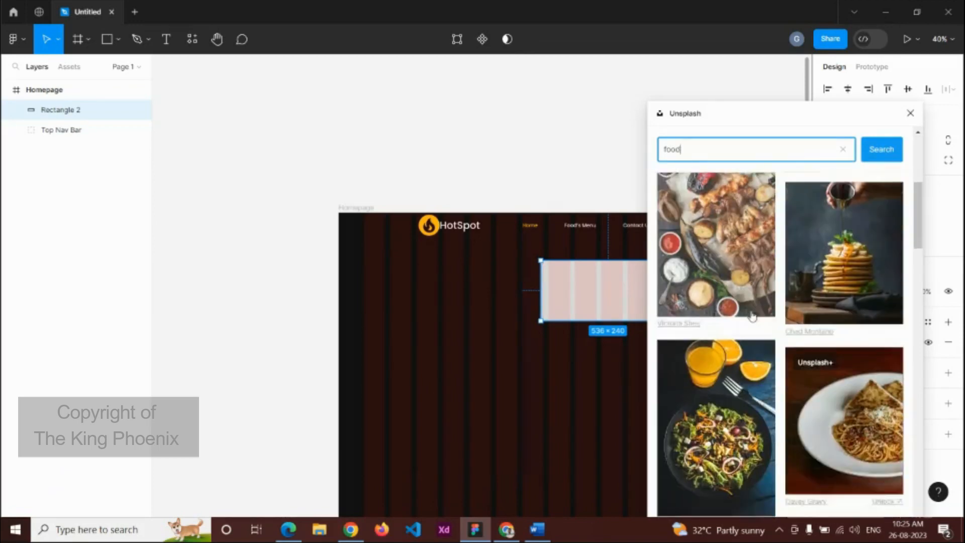
pyautogui.scroll(3, 810, 366)
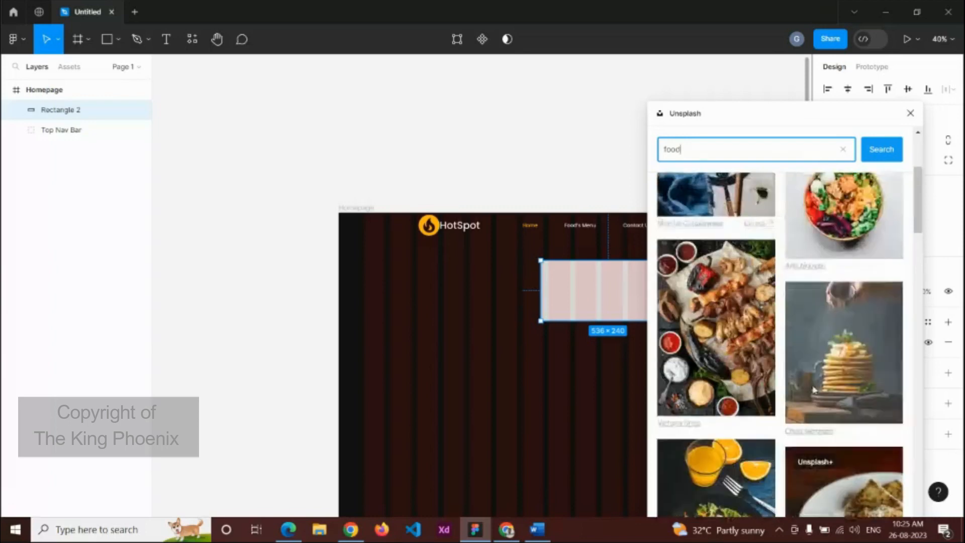
pyautogui.scroll(4, 748, 289)
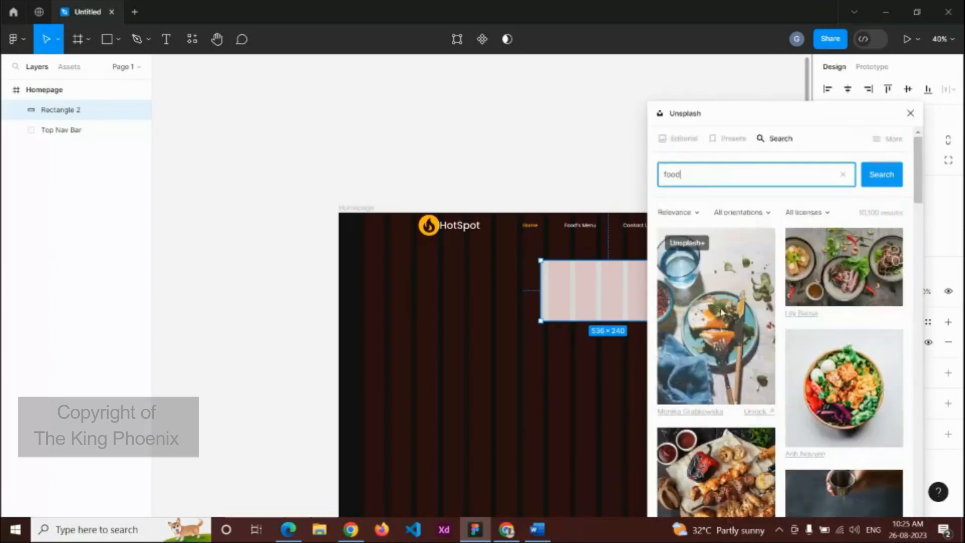
pyautogui.click(835, 284)
pyautogui.click(909, 113)
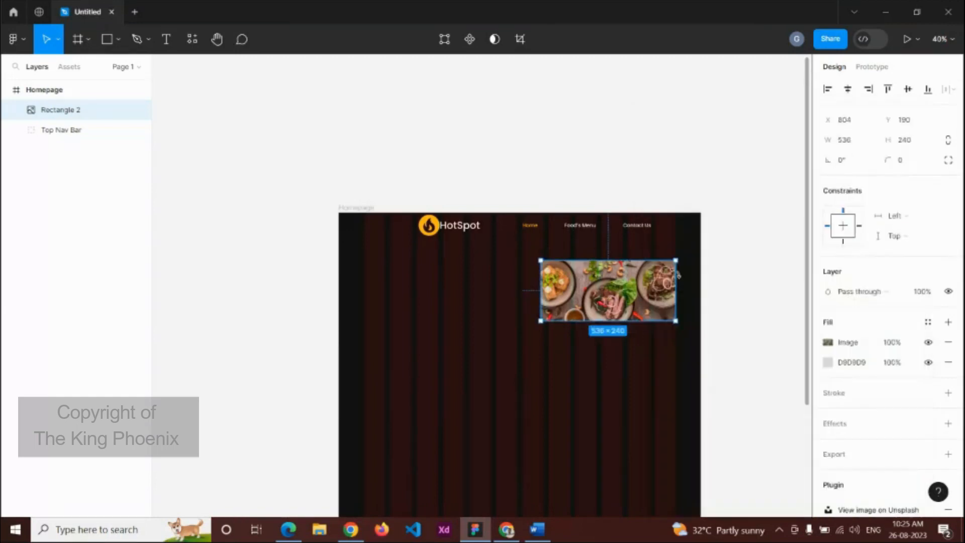
# Step: Give the food image a corner radius of 15
pyautogui.scroll(5, 638, 286)
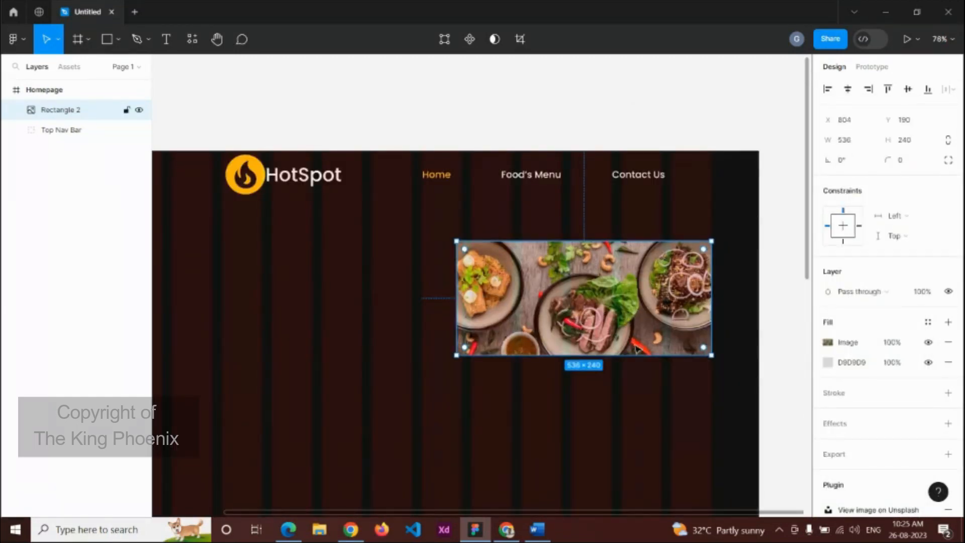
pyautogui.click(915, 164)
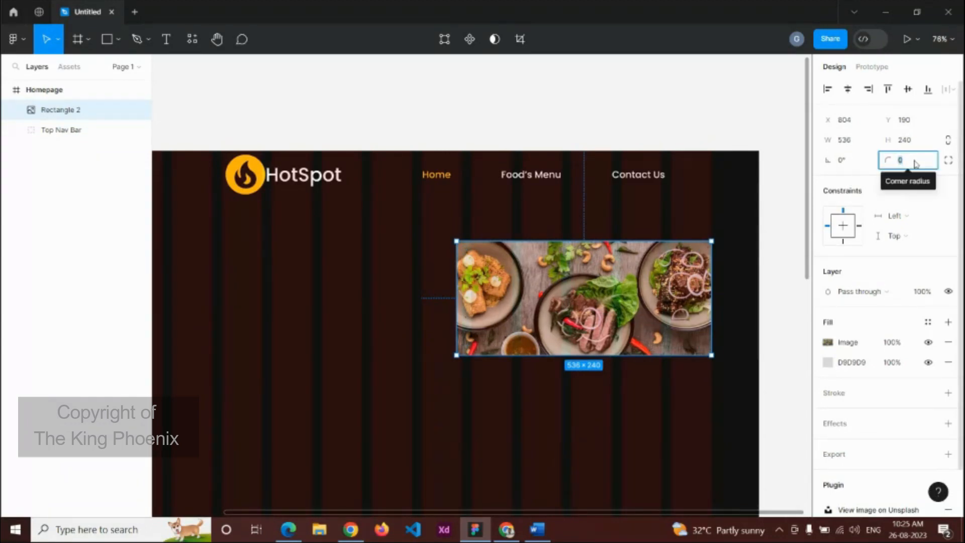
pyautogui.write('15')
pyautogui.press('Return')
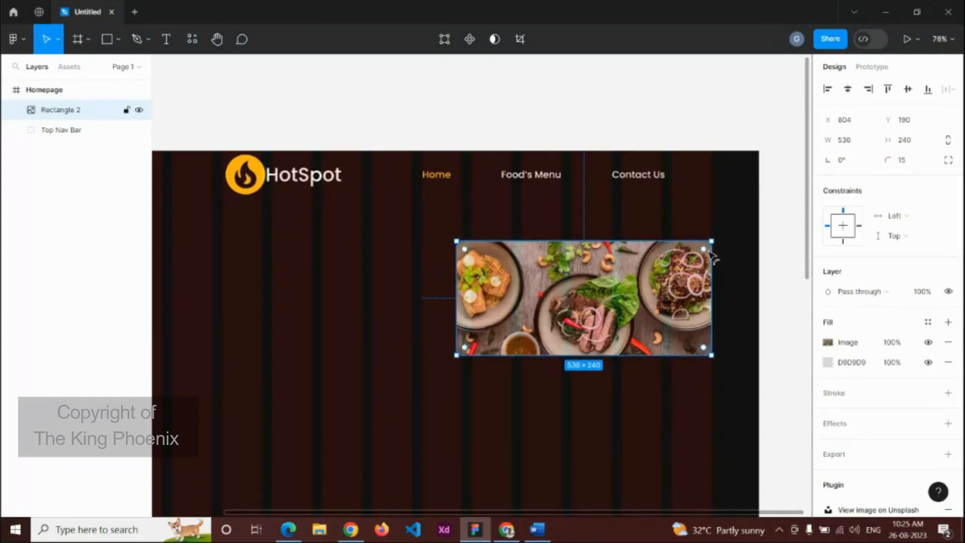
pyautogui.scroll(5, 713, 251)
pyautogui.scroll(2, 713, 247)
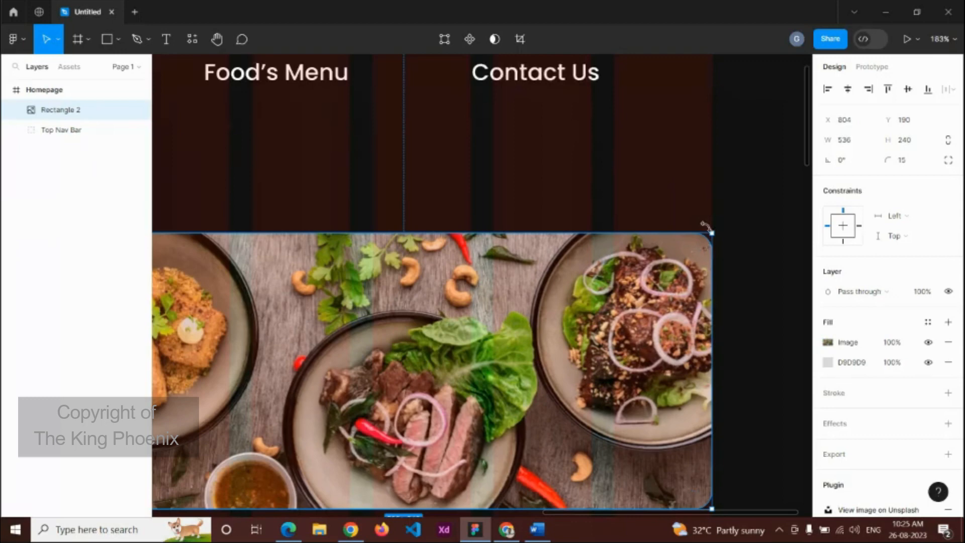
pyautogui.click(737, 256)
pyautogui.scroll(-5, 744, 289)
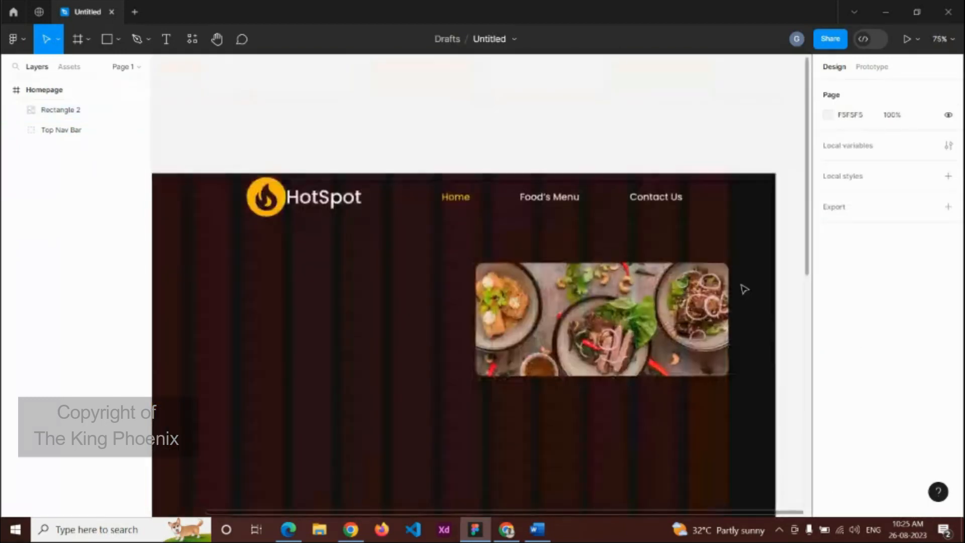
pyautogui.scroll(-1, 598, 359)
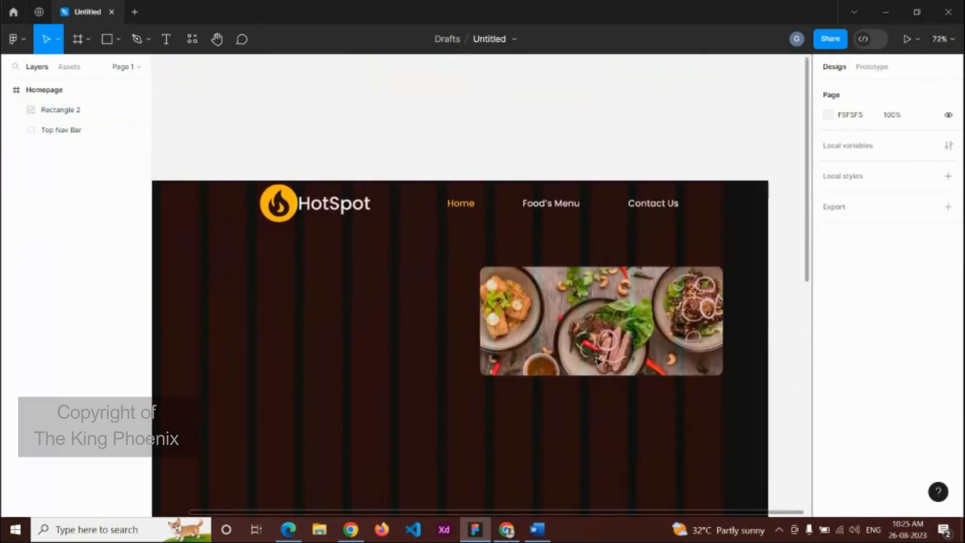
pyautogui.scroll(-3, 573, 363)
# Step: Paste the Word line 'Hi! Everyone Now you can Make your party with us' as a new hero heading
pyautogui.press('t')
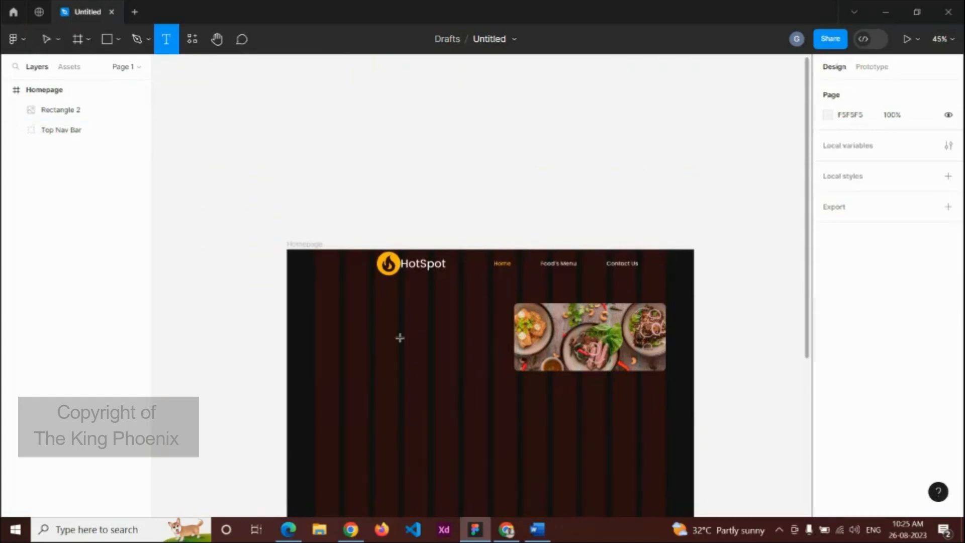
pyautogui.click(400, 338)
pyautogui.click(537, 530)
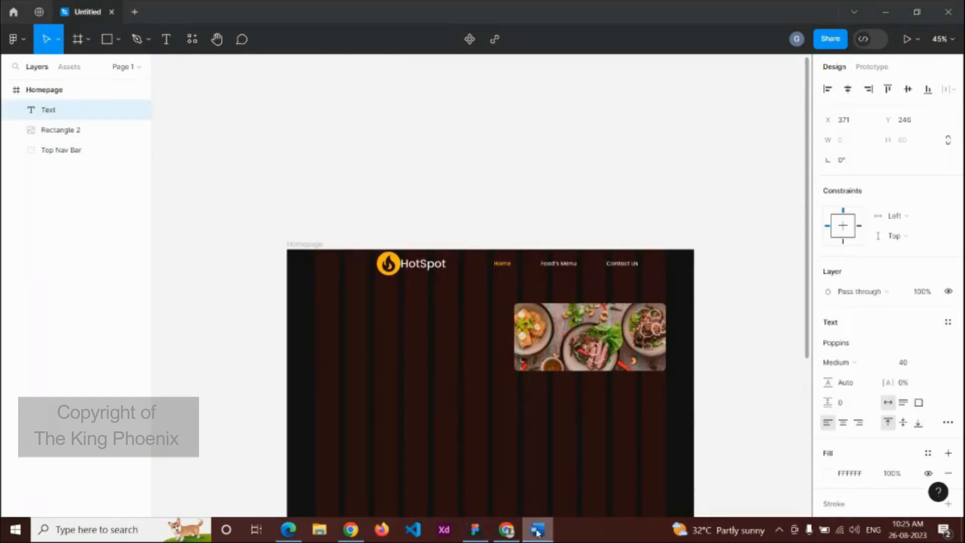
pyautogui.keyDown('shift'); pyautogui.click(572, 195); pyautogui.keyUp('shift')
pyautogui.hotkey('ctrl', 'c')
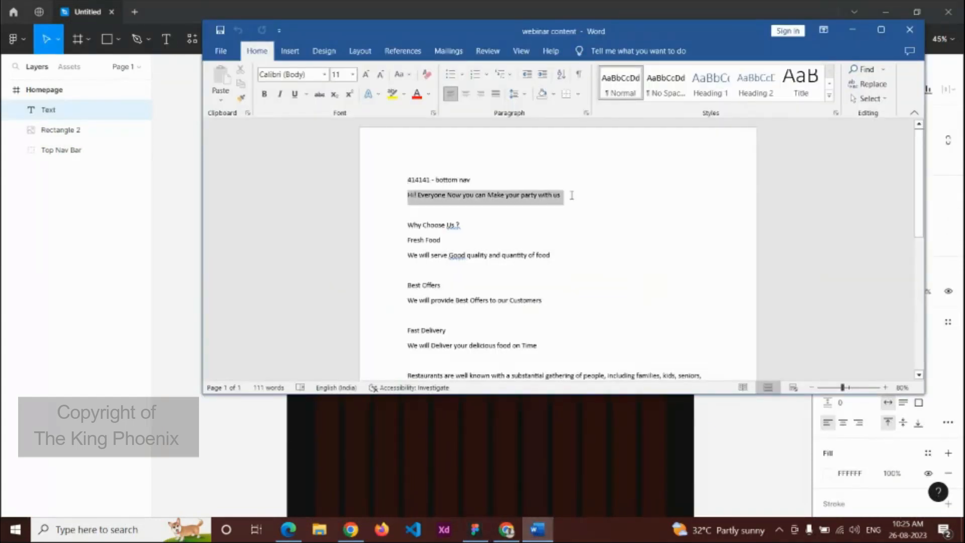
pyautogui.click(496, 422)
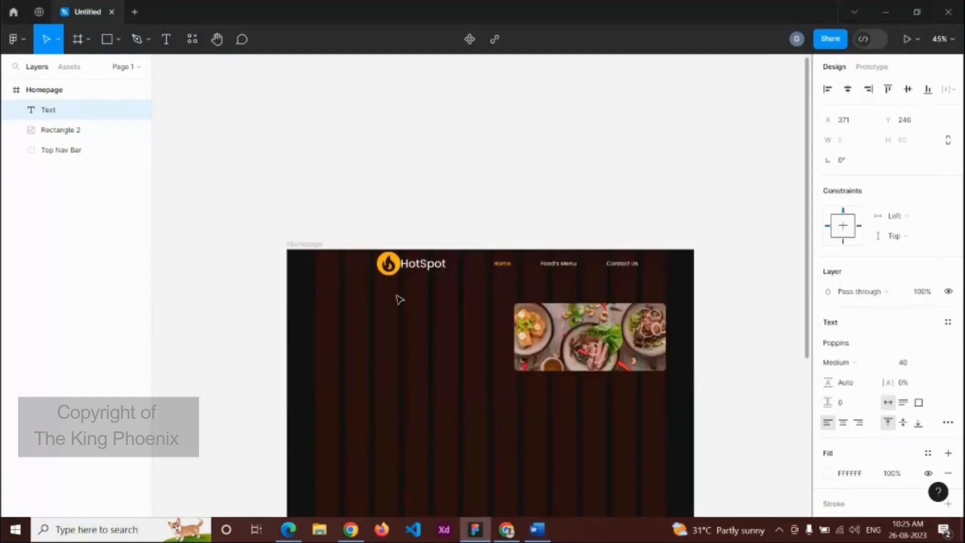
pyautogui.press('Delete')
pyautogui.press('t')
pyautogui.click(399, 308)
pyautogui.hotkey('ctrl', 'v')
pyautogui.press('Escape')
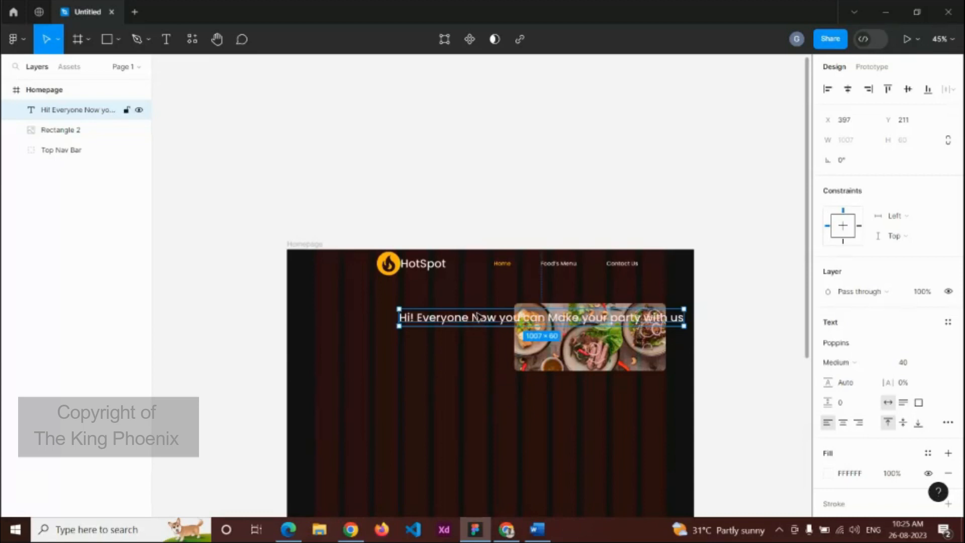
# Step: Move the heading left, narrow it to 588 wide over two centred lines, and place it beside the photo
pyautogui.moveTo(487, 323); pyautogui.dragTo(390, 322)
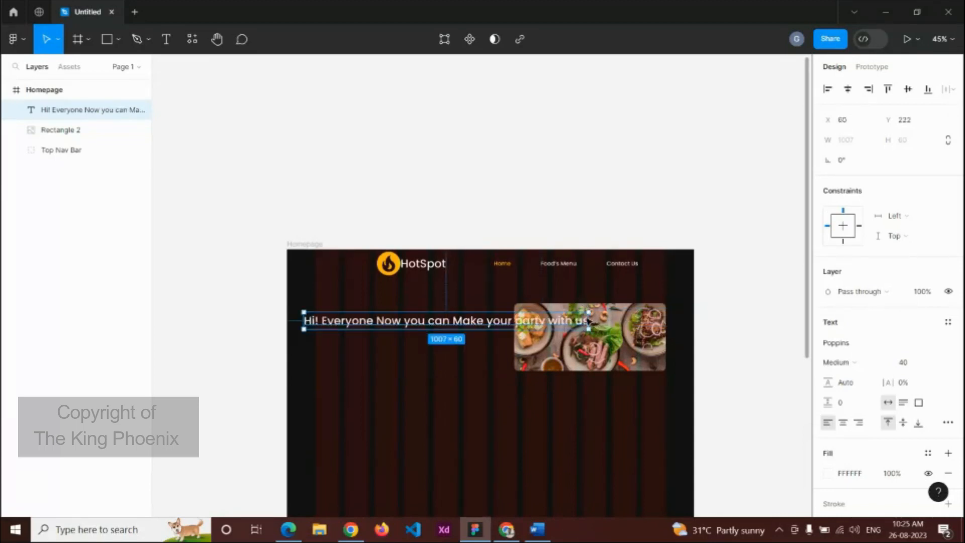
pyautogui.moveTo(589, 320); pyautogui.dragTo(474, 330)
pyautogui.click(844, 422)
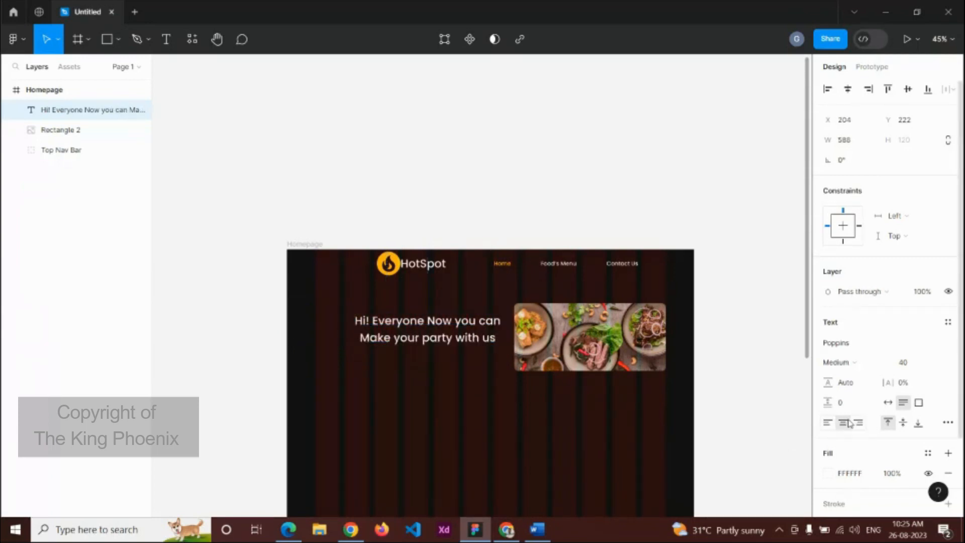
pyautogui.moveTo(444, 323); pyautogui.dragTo(438, 316)
# Step: Draw a 300×52 button rectangle just under the headline
pyautogui.press('r')
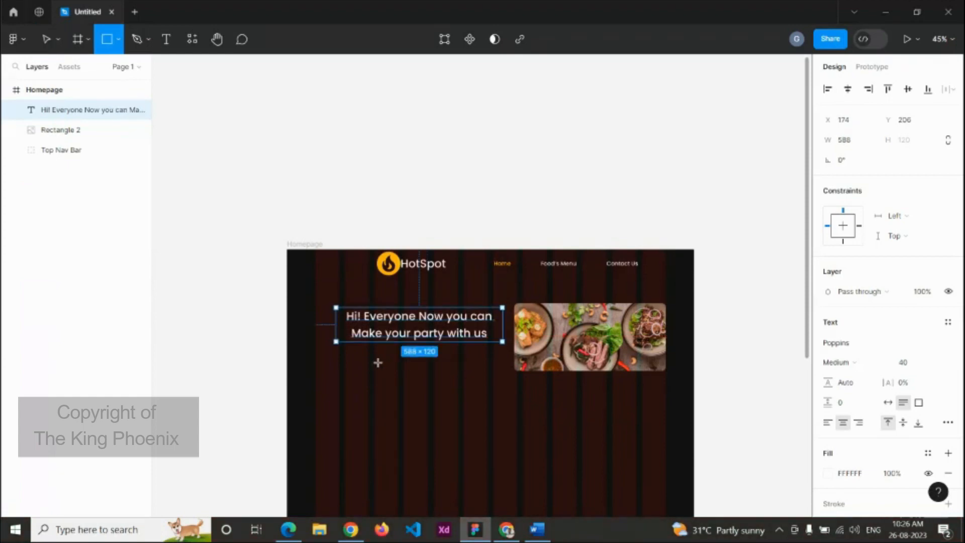
pyautogui.moveTo(373, 361)
pyautogui.mouseDown()
pyautogui.moveTo(474, 366)
pyautogui.moveTo(483, 385)
pyautogui.mouseUp()
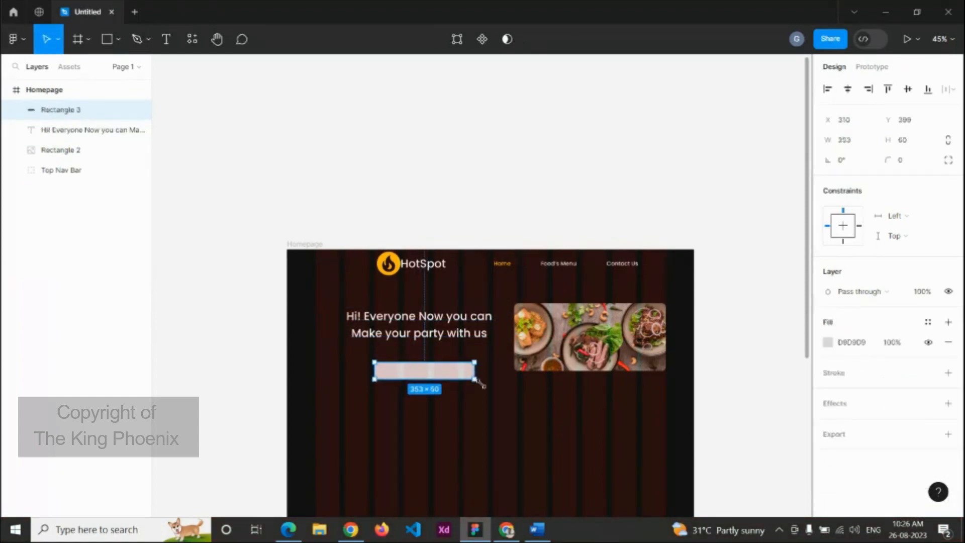
pyautogui.click(857, 141)
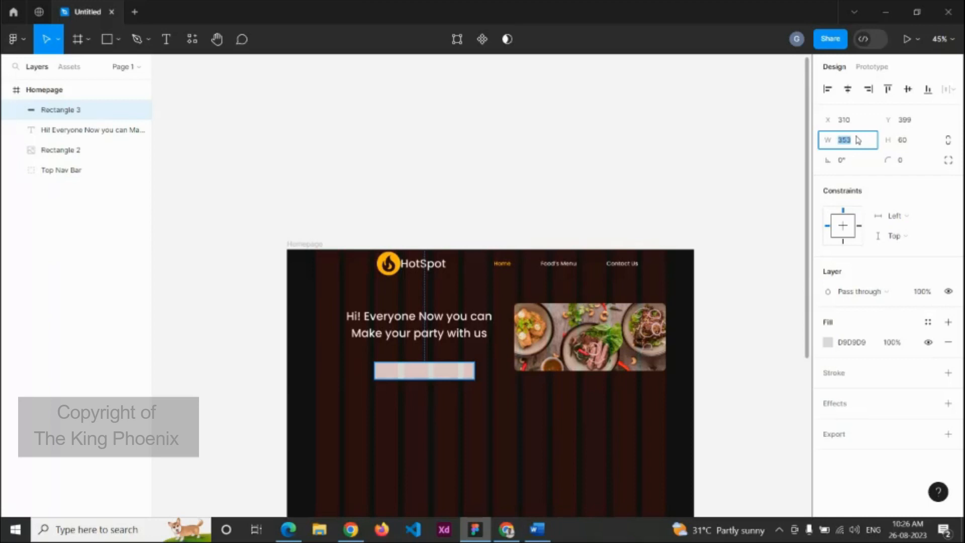
pyautogui.write('300')
pyautogui.press('Return')
pyautogui.click(922, 141)
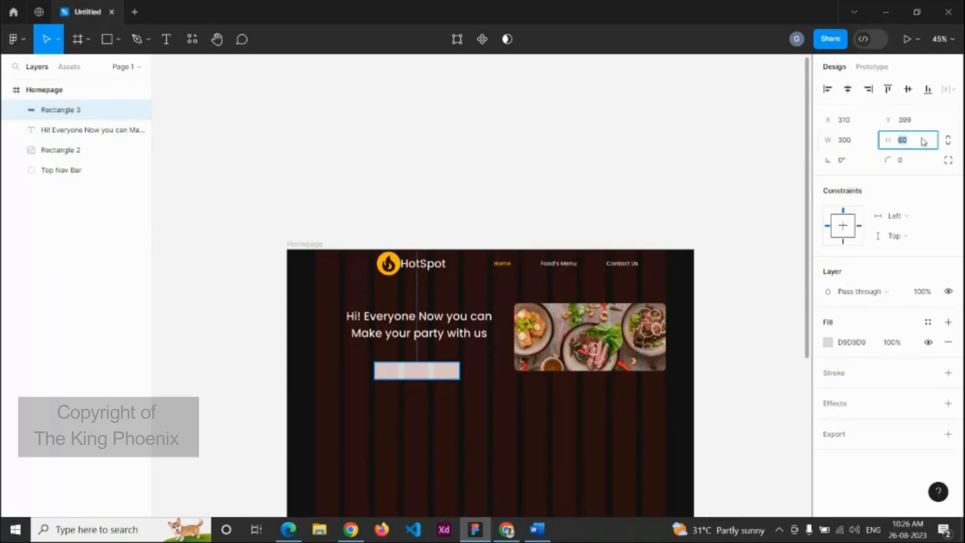
pyautogui.press('Return')
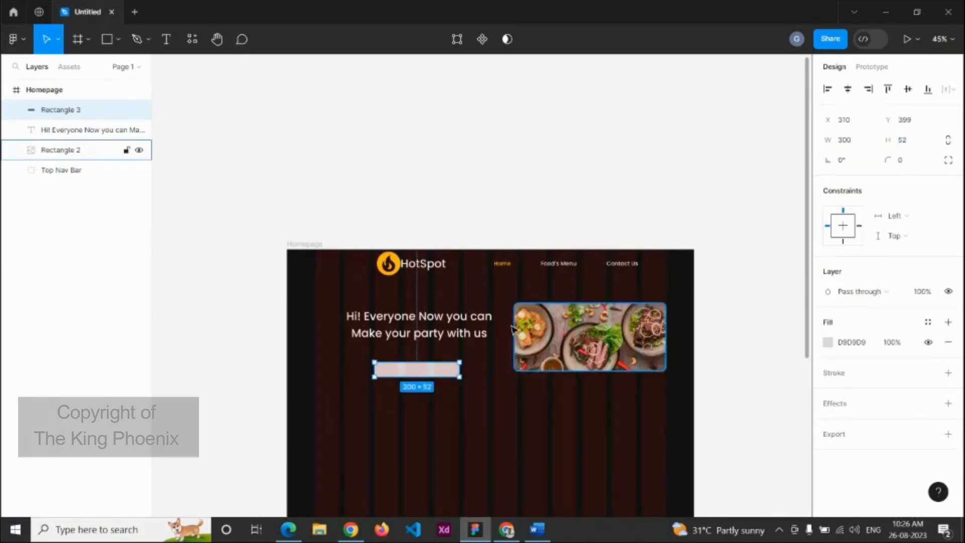
pyautogui.scroll(3, 483, 360)
pyautogui.moveTo(419, 369); pyautogui.dragTo(422, 355)
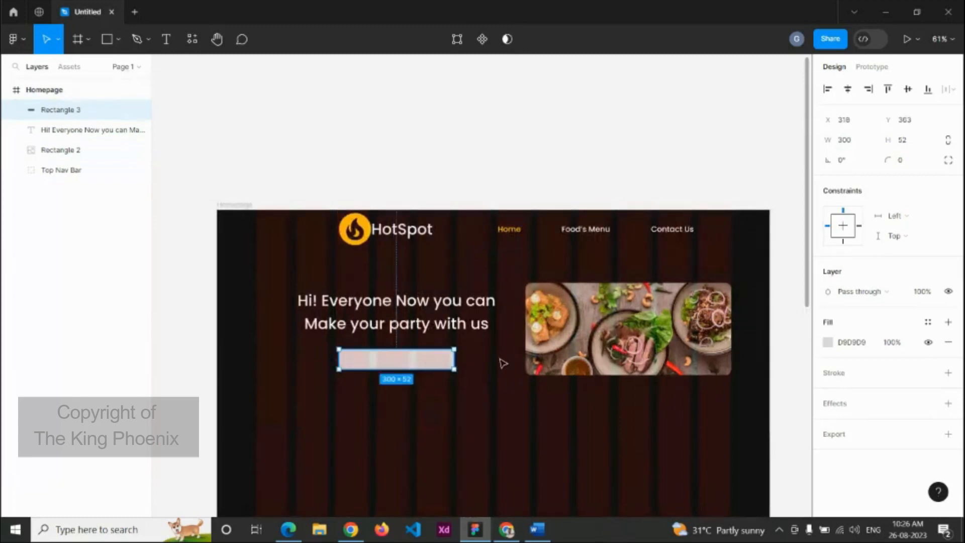
# Step: Fill the button yellow FFC700 and give it a corner radius of 15
pyautogui.click(828, 342)
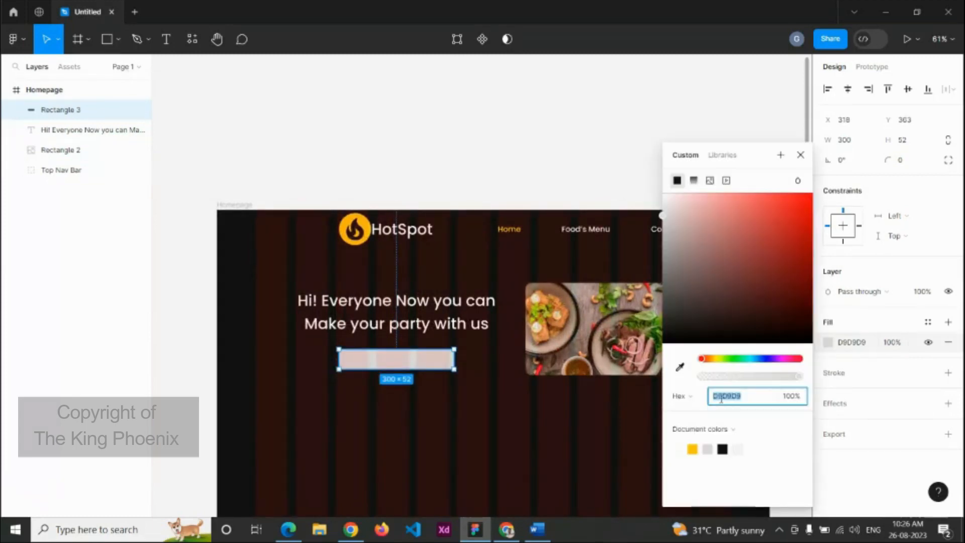
pyautogui.click(680, 366)
pyautogui.click(692, 448)
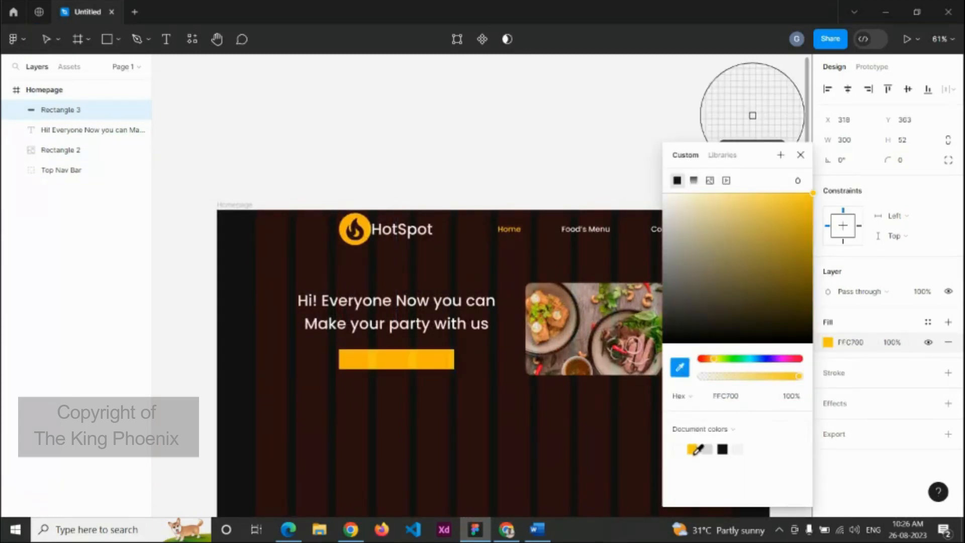
pyautogui.press('Escape')
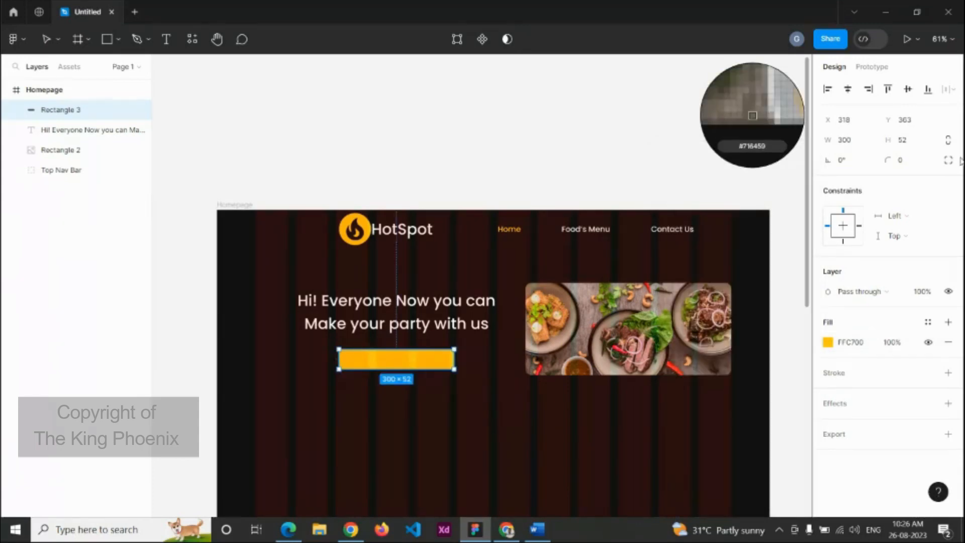
pyautogui.click(910, 162)
pyautogui.write('15')
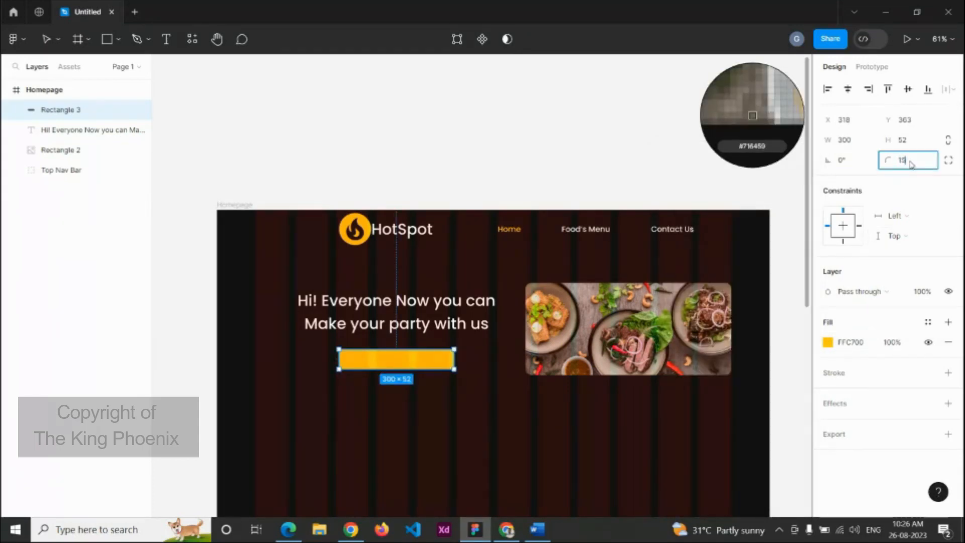
pyautogui.press('Return')
# Step: Add a 'Register Here' label at font size 20 on the button
pyautogui.press('t')
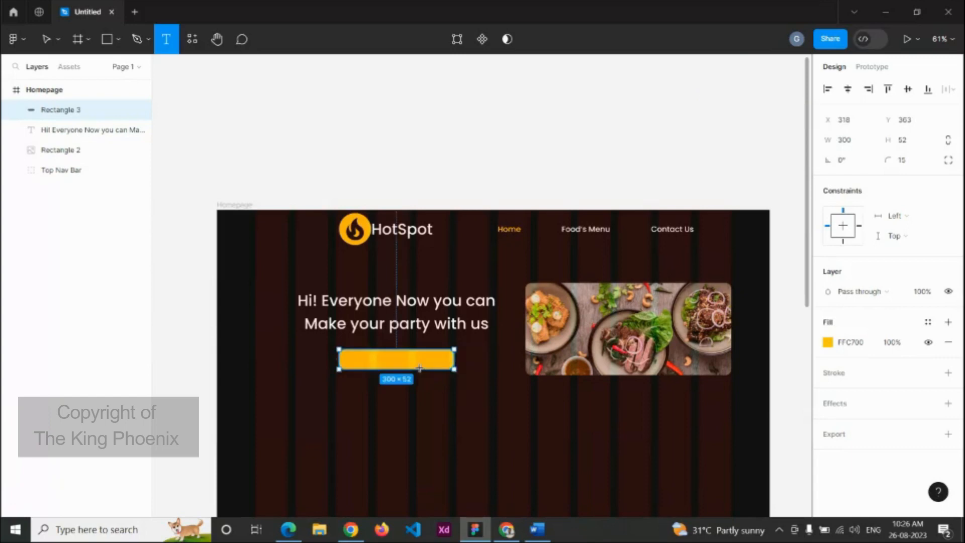
pyautogui.click(385, 356)
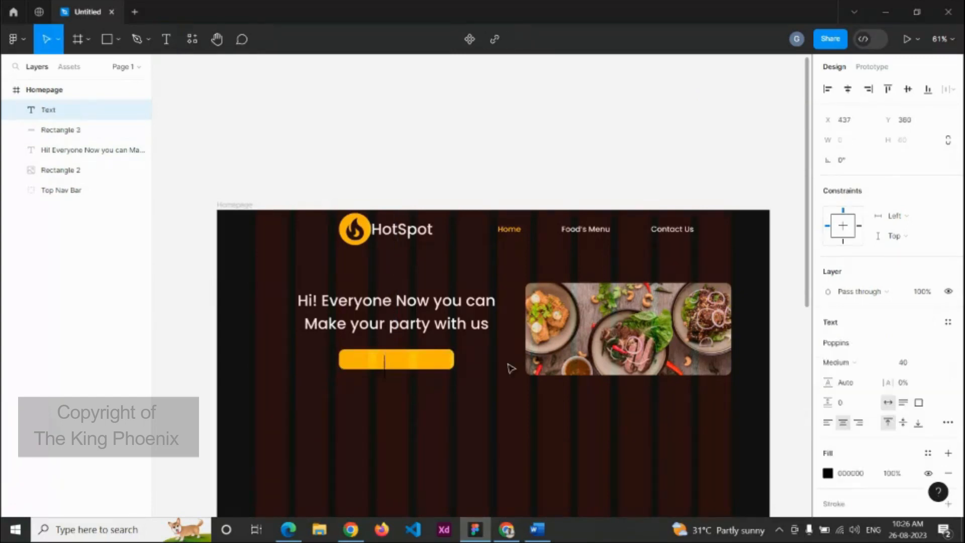
pyautogui.click(911, 363)
pyautogui.write('20')
pyautogui.press('Return')
pyautogui.write('Register')
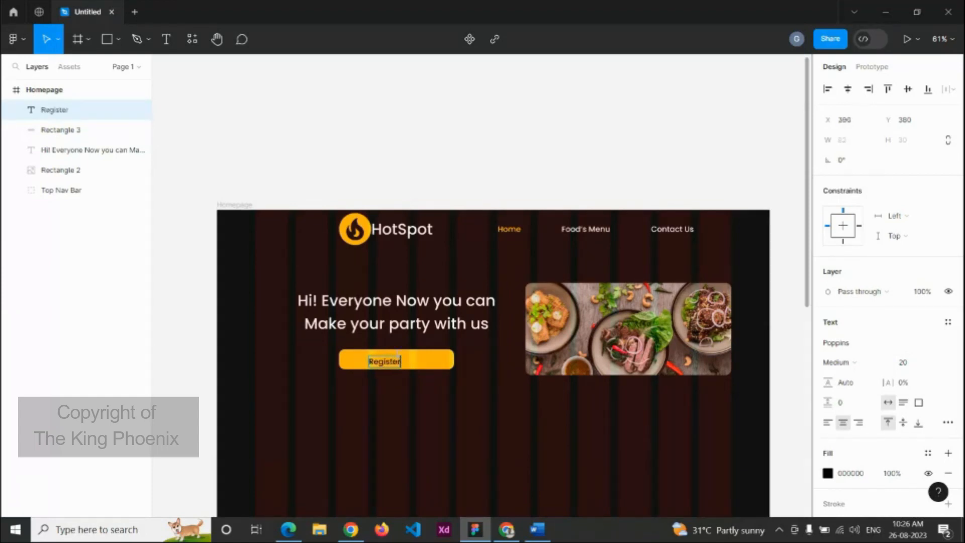
pyautogui.write(' Here')
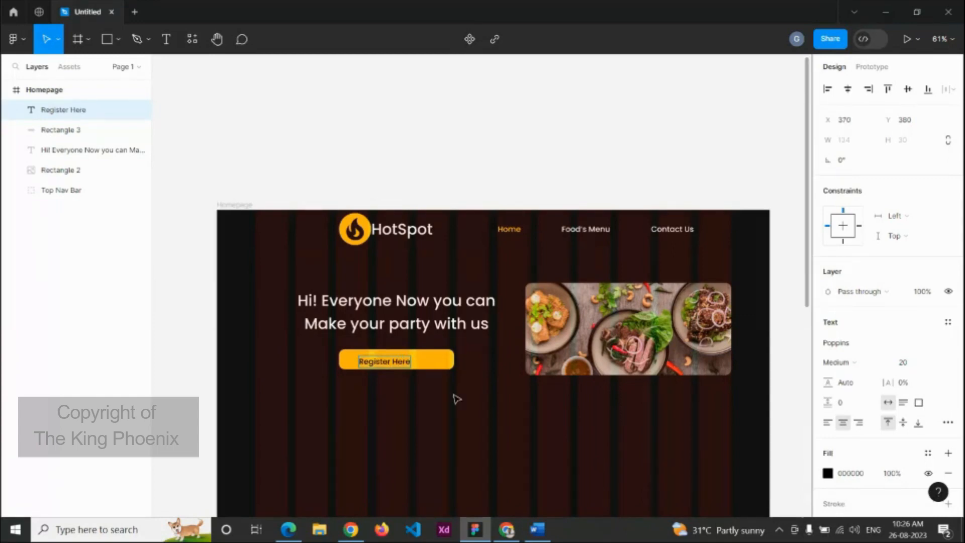
pyautogui.press('Escape')
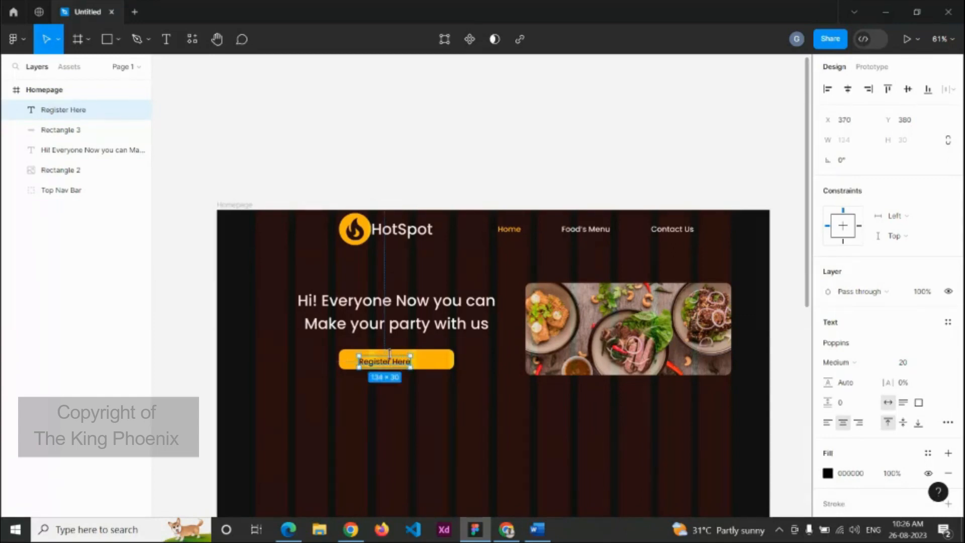
# Step: Centre the Register Here label horizontally and vertically on the yellow button
pyautogui.keyDown('ctrl'); pyautogui.scroll(3, 400, 362); pyautogui.keyUp('ctrl')
pyautogui.keyDown('shift'); pyautogui.click(439, 368); pyautogui.keyUp('shift')
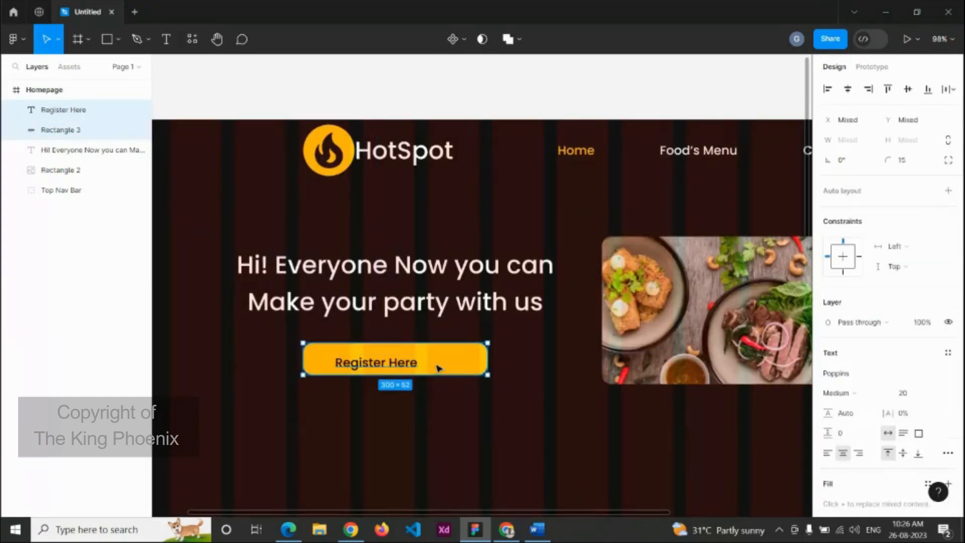
pyautogui.click(847, 90)
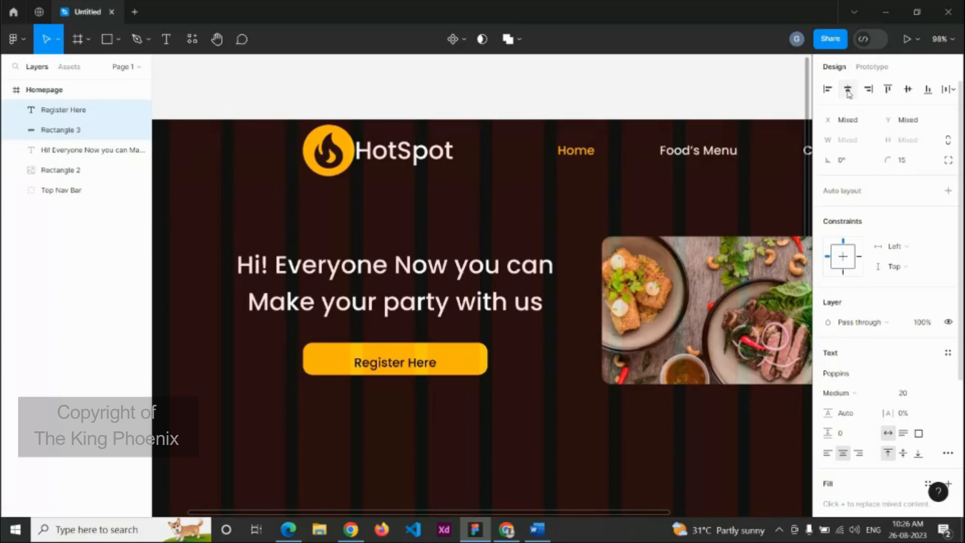
pyautogui.click(908, 89)
pyautogui.click(545, 415)
# Step: Group the label with Rectangle 3 and name the group 'register Btn'
pyautogui.keyDown('ctrl'); pyautogui.scroll(-5, 527, 388); pyautogui.keyUp('ctrl')
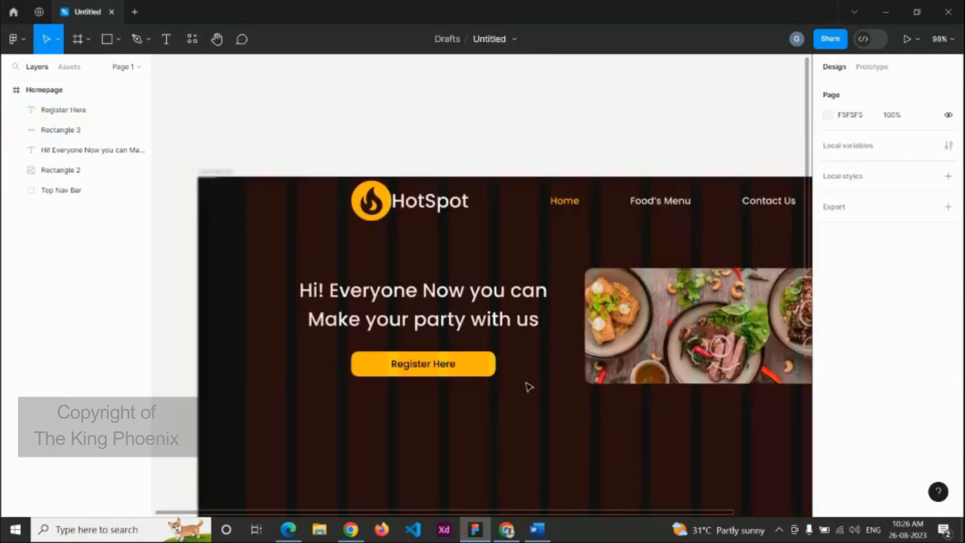
pyautogui.keyDown('ctrl'); pyautogui.scroll(3, 469, 371); pyautogui.keyUp('ctrl')
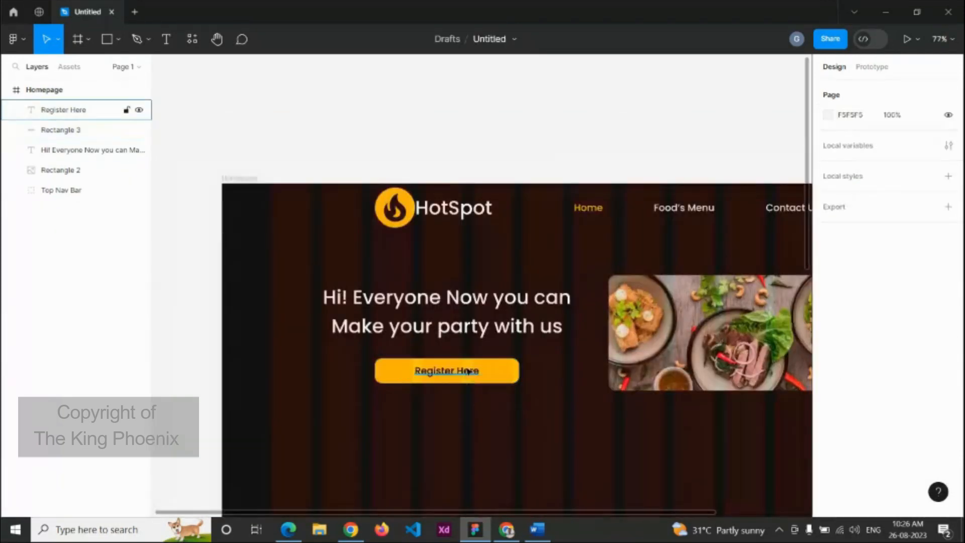
pyautogui.click(468, 371)
pyautogui.keyDown('shift'); pyautogui.click(516, 372); pyautogui.keyUp('shift')
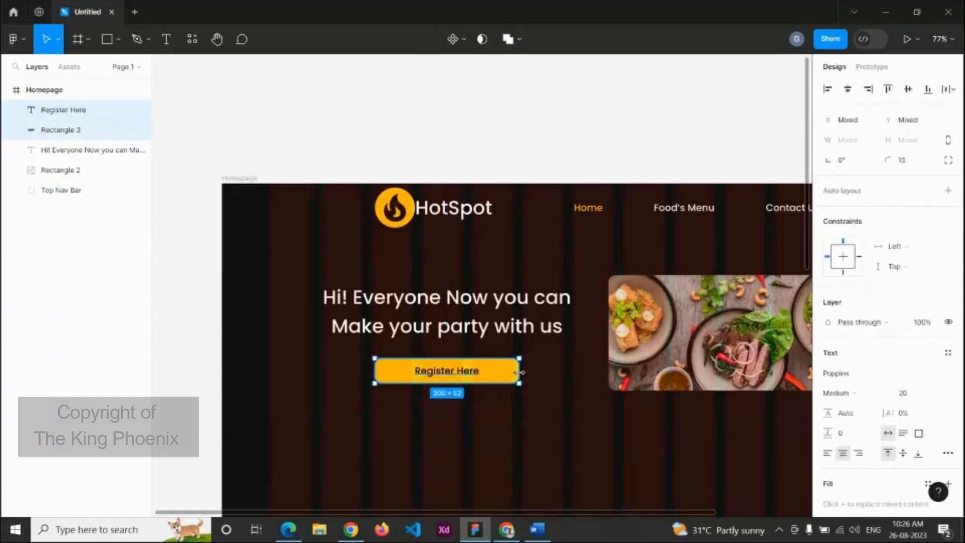
pyautogui.hotkey('ctrl', 'g')
pyautogui.doubleClick(55, 111)
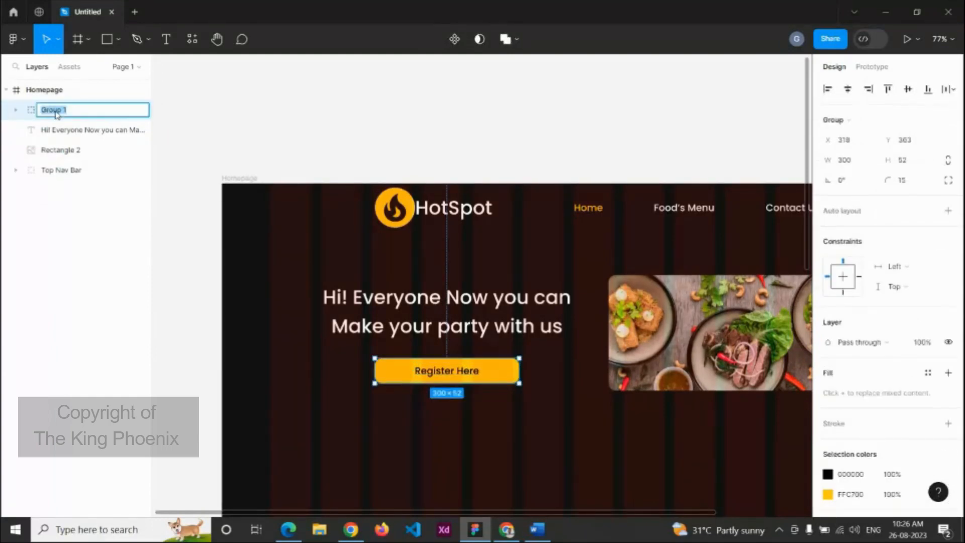
pyautogui.write('register Btn')
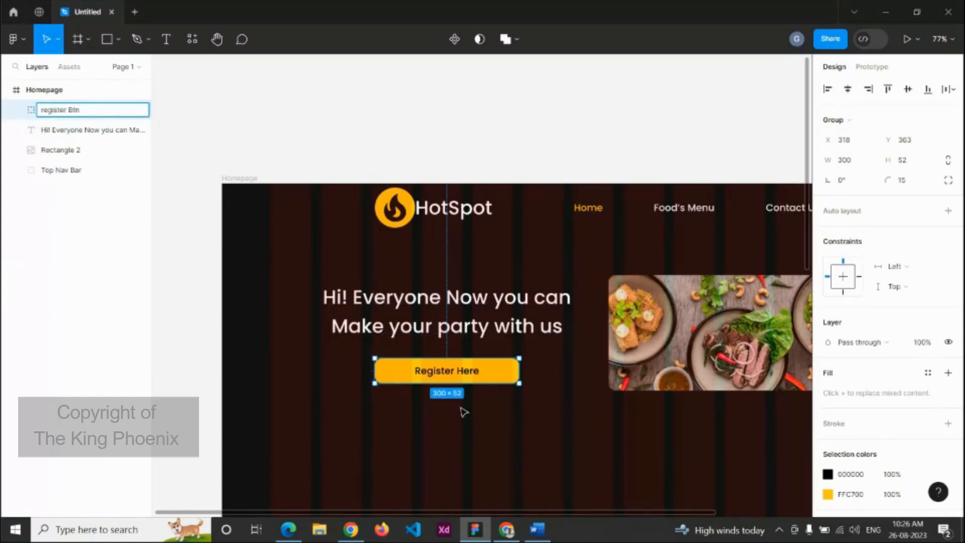
pyautogui.click(516, 444)
pyautogui.keyDown('ctrl'); pyautogui.scroll(-5, 587, 427); pyautogui.keyUp('ctrl')
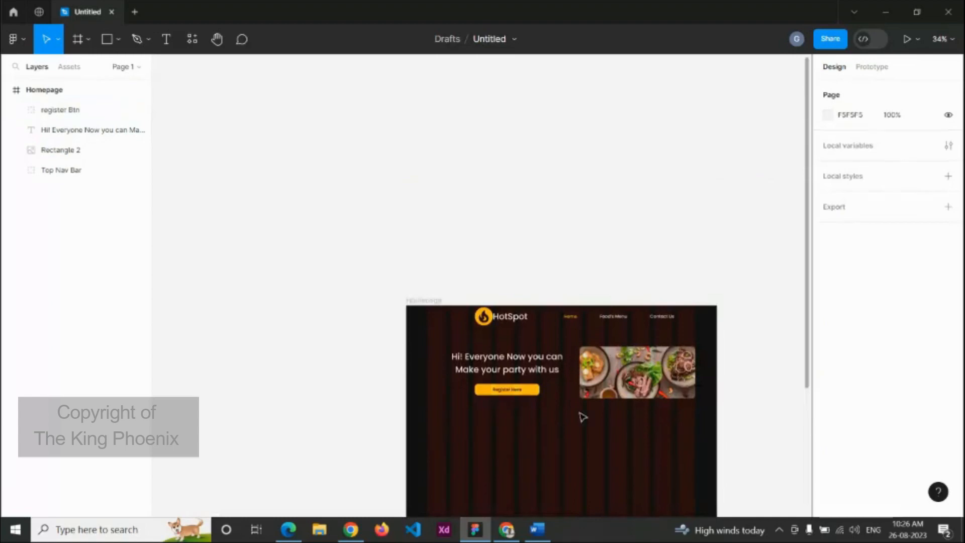
# Step: Type the heading 'Why Choose Us ?' below the hero
pyautogui.scroll(-6, 583, 417)
pyautogui.scroll(3, 599, 328)
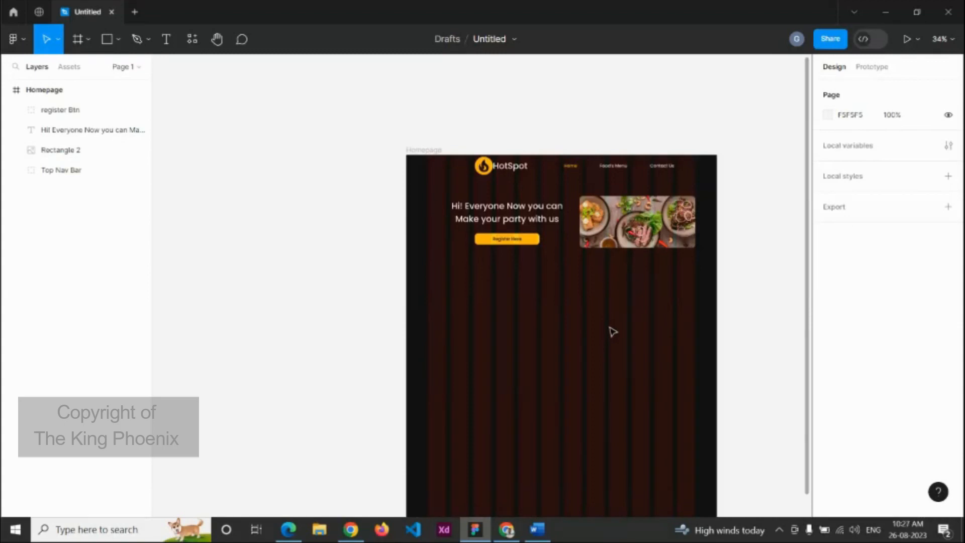
pyautogui.press('t')
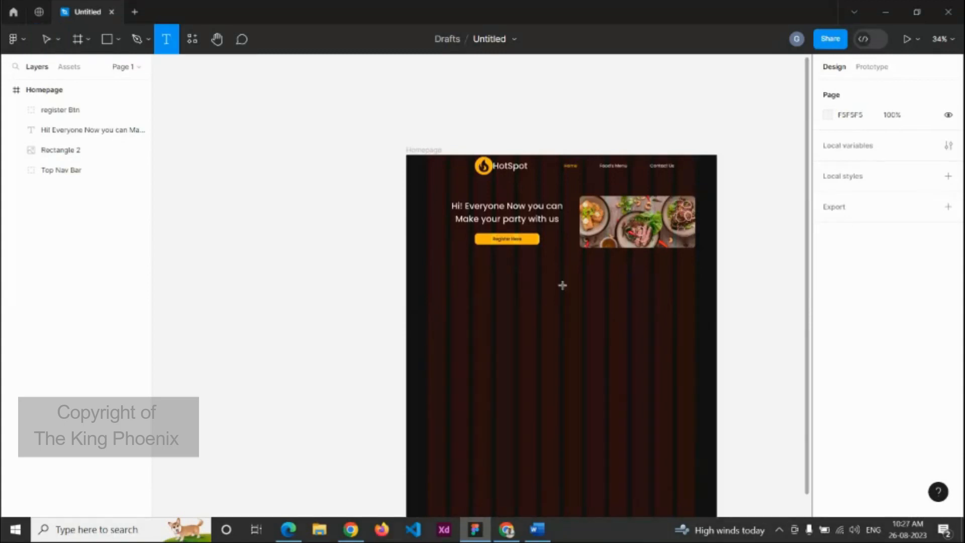
pyautogui.click(556, 270)
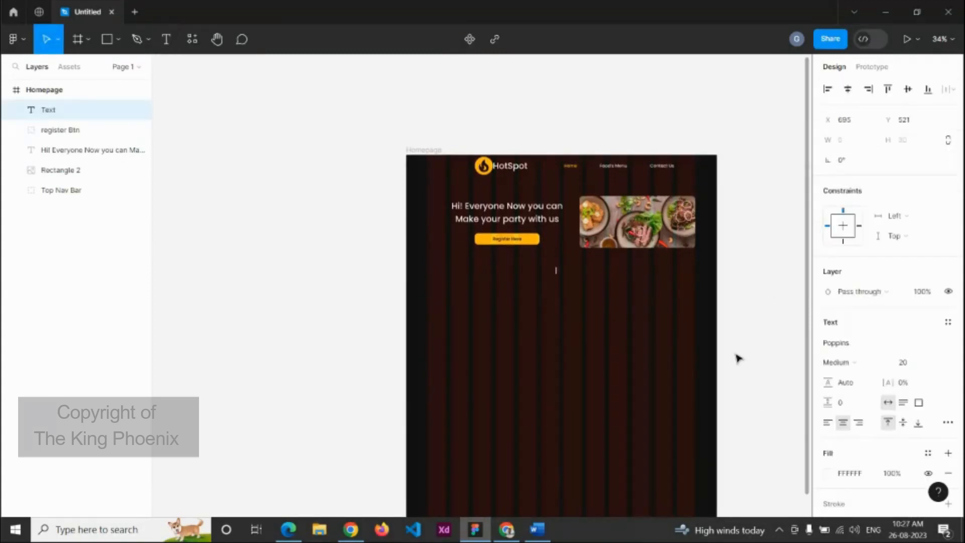
pyautogui.write('Why Choose Us ?')
# Step: Colour the word 'Us' yellow and set the heading to font size 40
pyautogui.scroll(5, 595, 280)
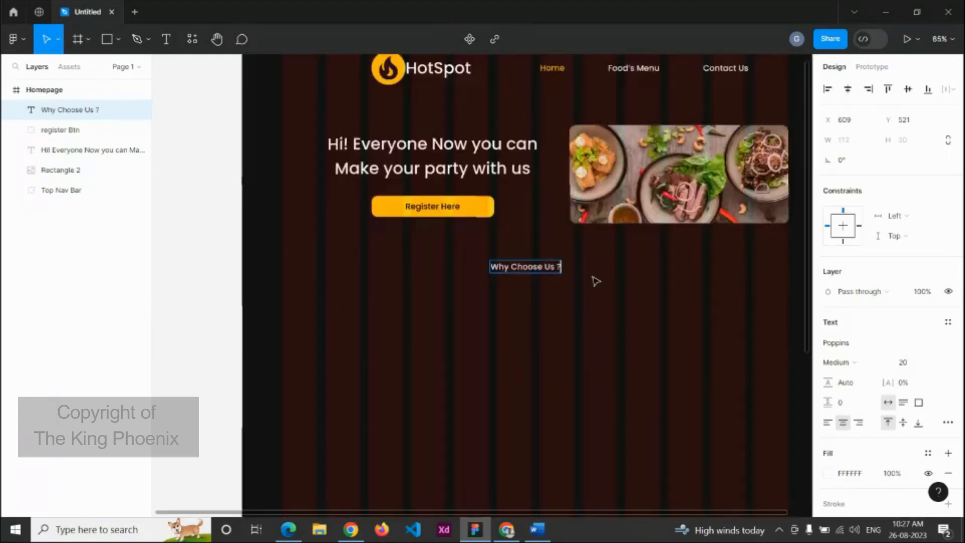
pyautogui.doubleClick(518, 258)
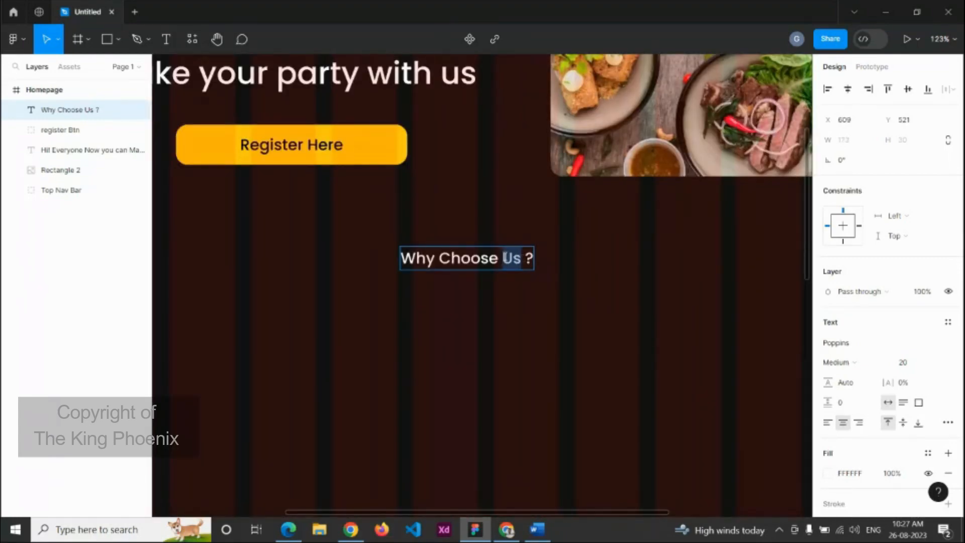
pyautogui.click(828, 473)
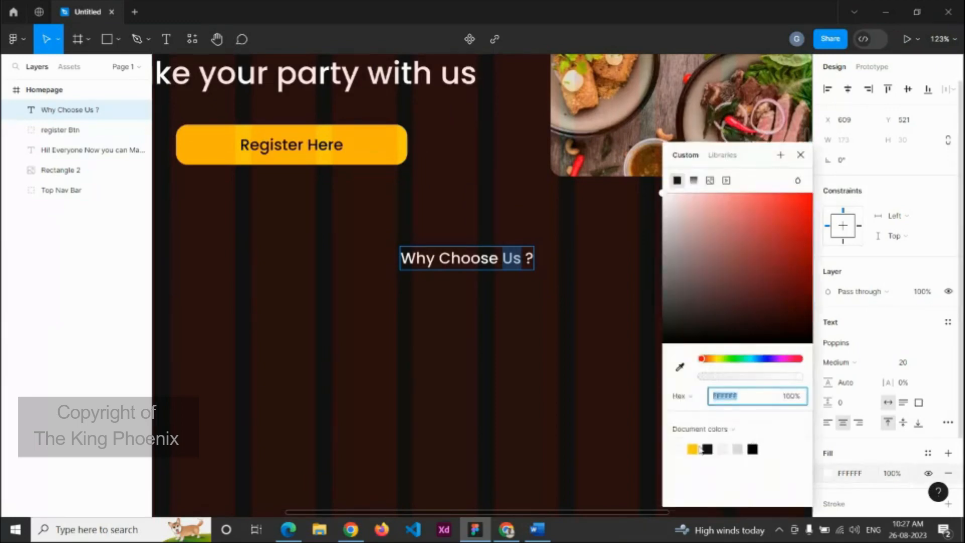
pyautogui.click(696, 449)
pyautogui.press('Escape')
pyautogui.scroll(-3, 534, 338)
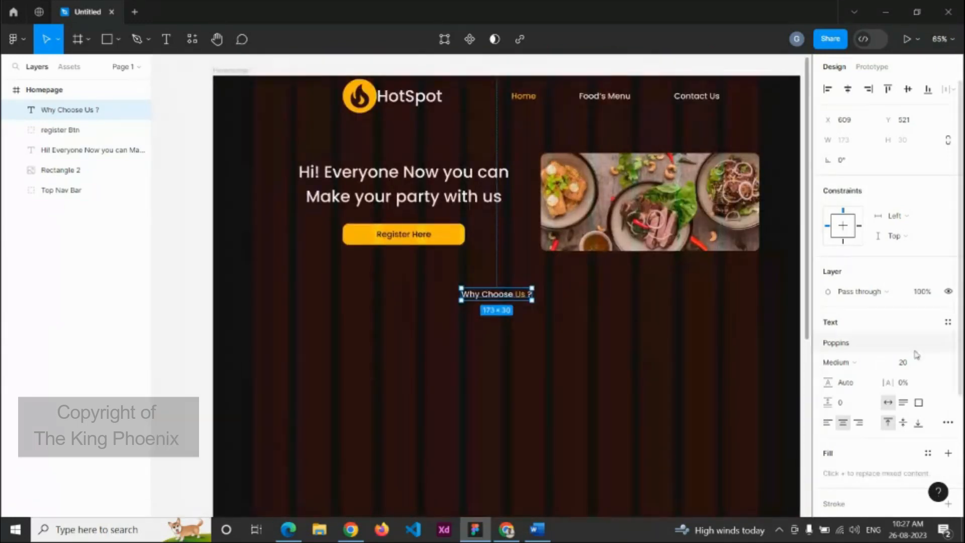
pyautogui.click(910, 365)
pyautogui.write('40')
pyautogui.press('Return')
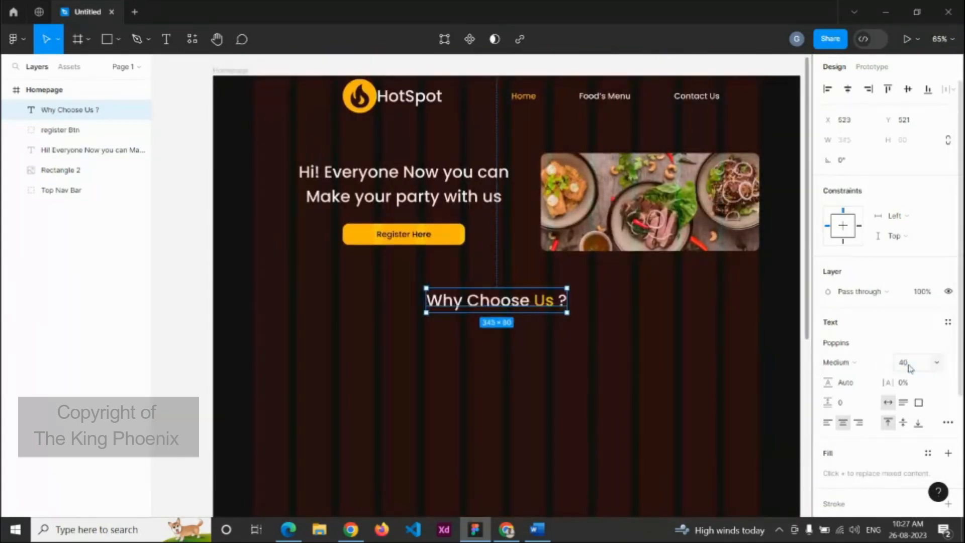
# Step: Centre the heading horizontally, aligned with the Top Nav Bar
pyautogui.click(641, 330)
pyautogui.click(545, 311)
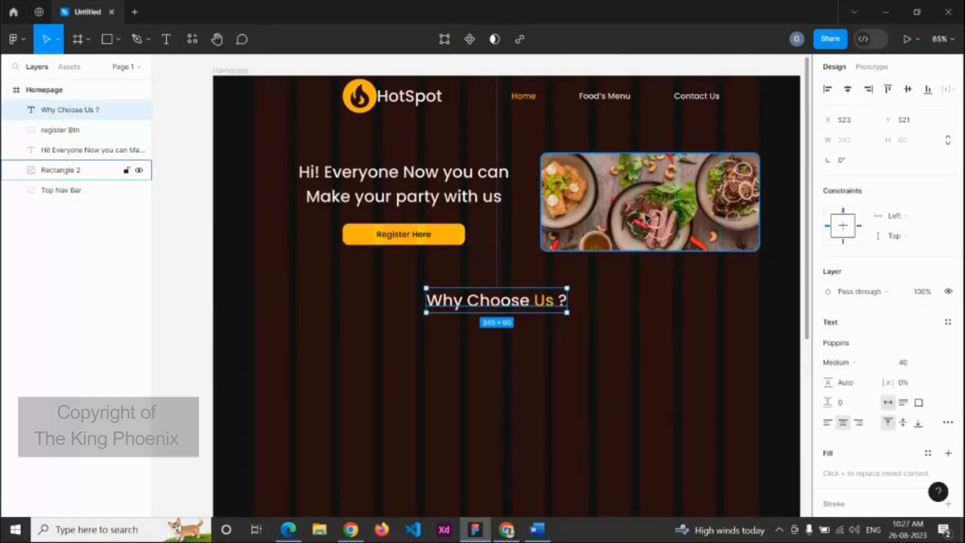
pyautogui.keyDown('shift'); pyautogui.click(632, 112); pyautogui.keyUp('shift')
pyautogui.click(848, 89)
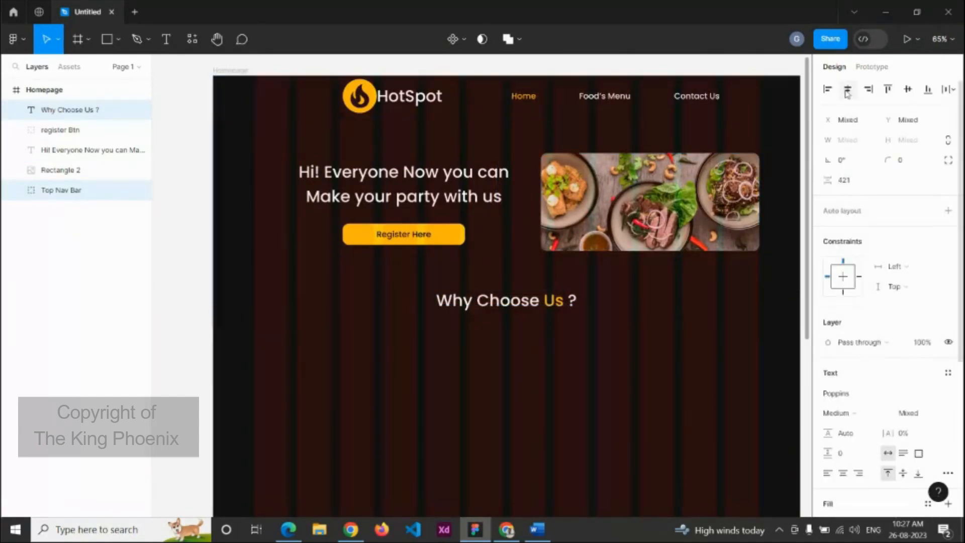
pyautogui.click(637, 329)
pyautogui.scroll(-5, 637, 329)
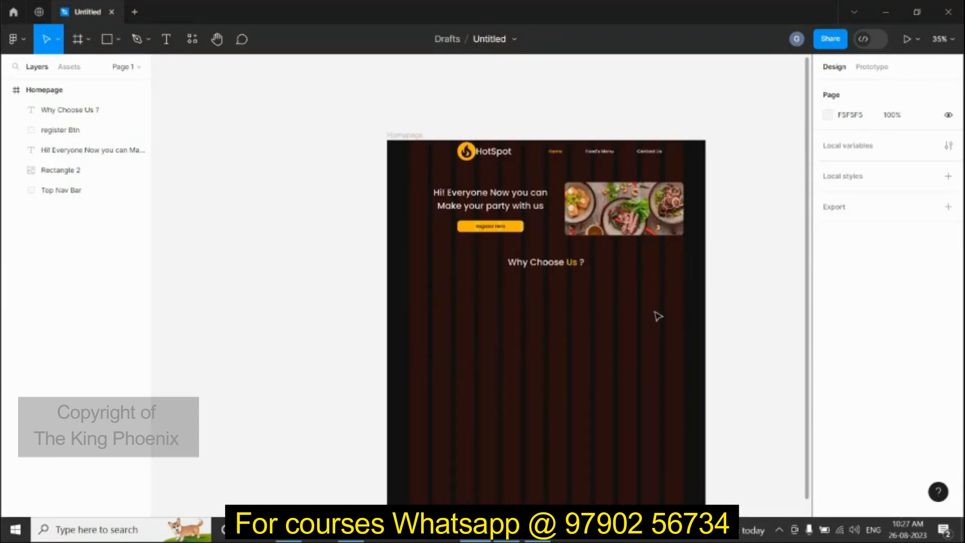
# Step: Launch the Iconify plugin and search its icons for 'food'
pyautogui.click(15, 39)
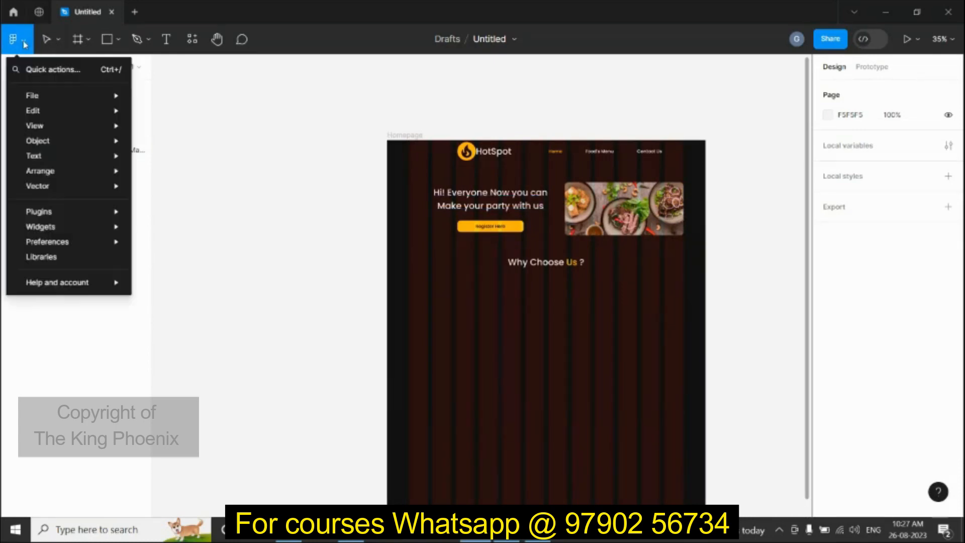
pyautogui.moveTo(51, 227)
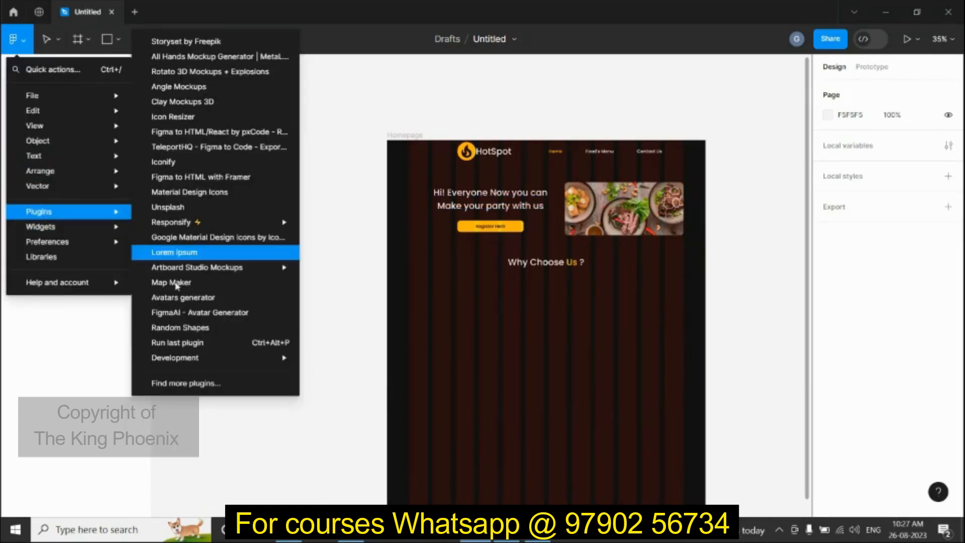
pyautogui.click(186, 382)
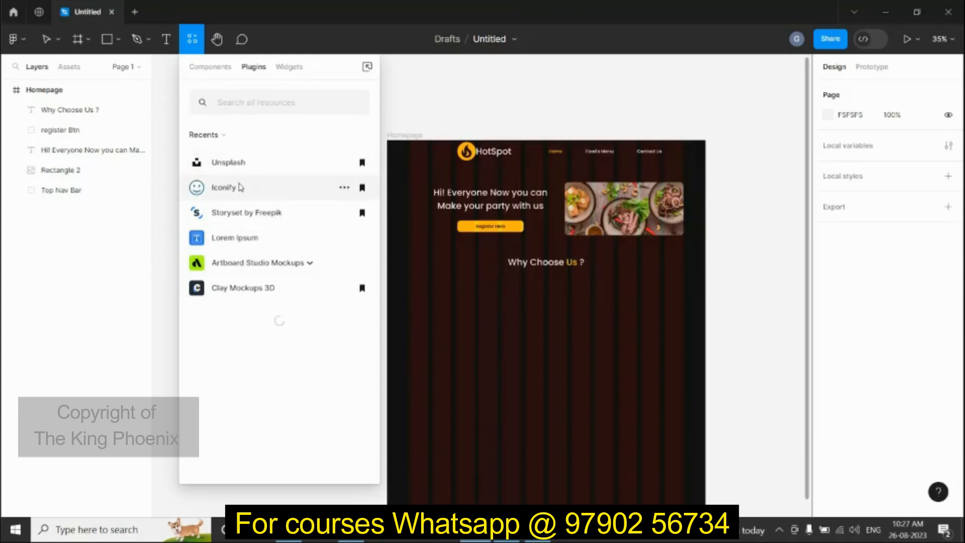
pyautogui.click(236, 187)
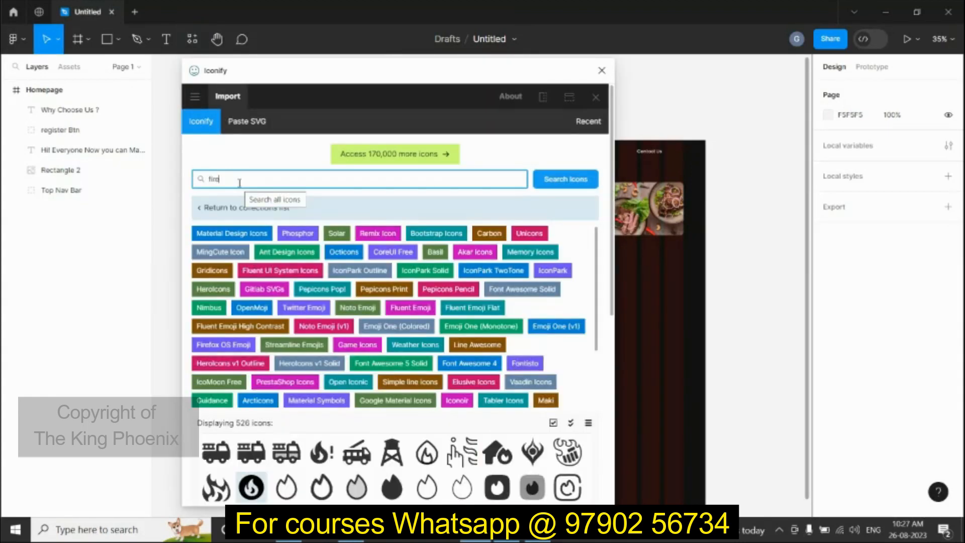
pyautogui.press('BackSpace')
pyautogui.press('BackSpace')
pyautogui.press('BackSpace')
pyautogui.press('BackSpace')
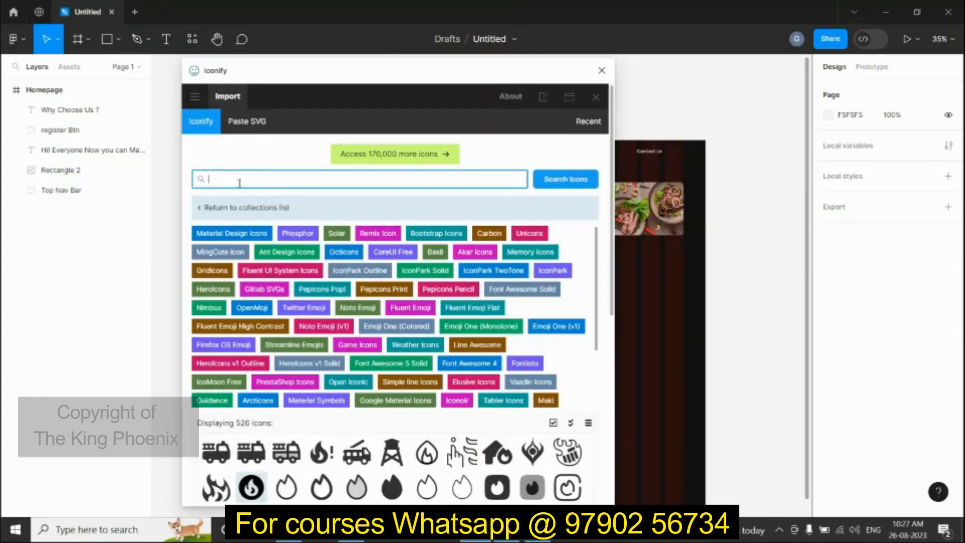
pyautogui.write('food')
pyautogui.press('Return')
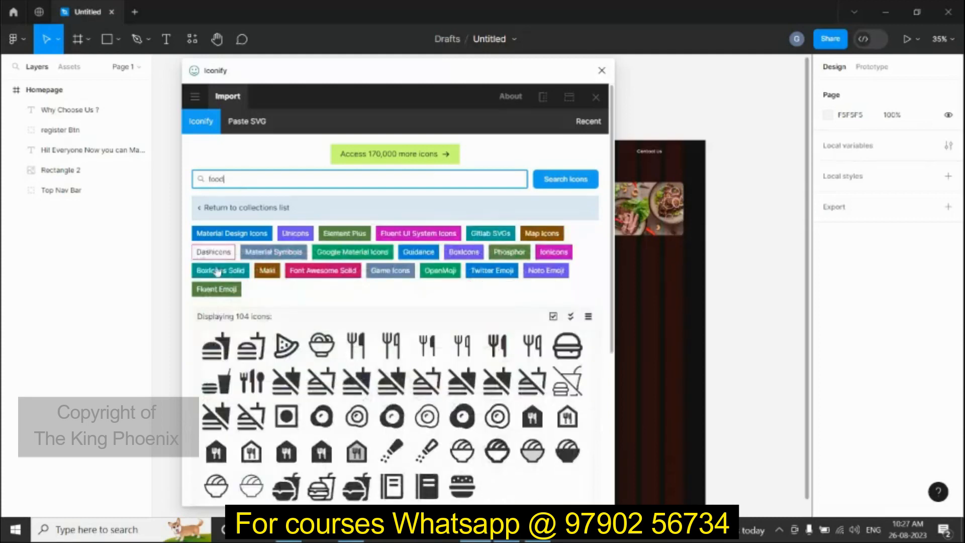
# Step: Import the map:food burger-and-drink icon and drag it into the Homepage below the heading
pyautogui.click(220, 380)
pyautogui.scroll(-3, 221, 385)
pyautogui.scroll(-2, 221, 385)
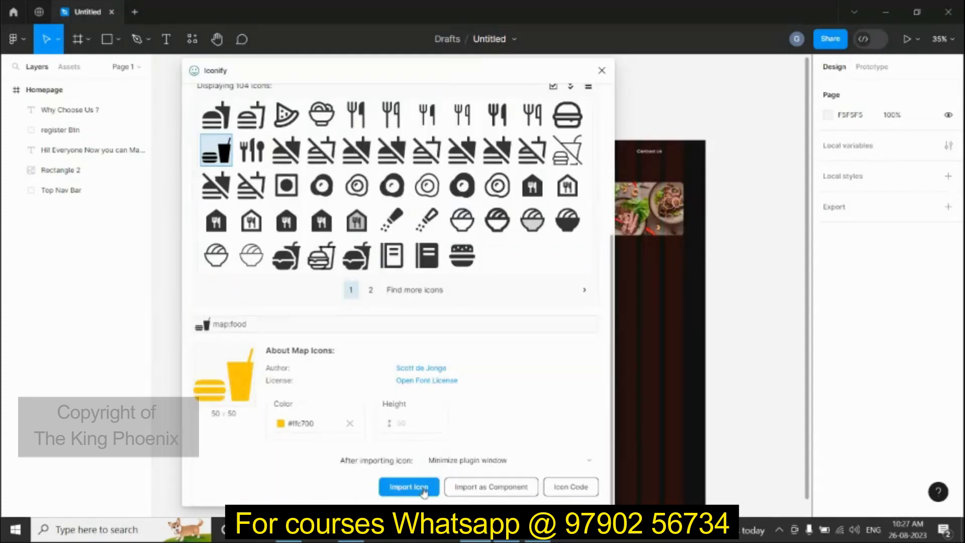
pyautogui.click(424, 492)
pyautogui.scroll(3, 732, 301)
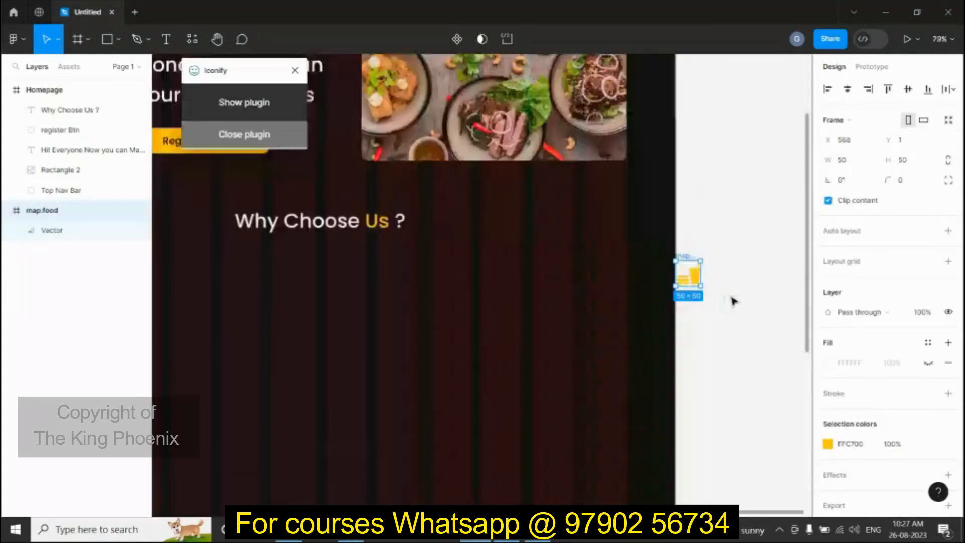
pyautogui.scroll(1, 733, 301)
pyautogui.moveTo(694, 277); pyautogui.dragTo(357, 299)
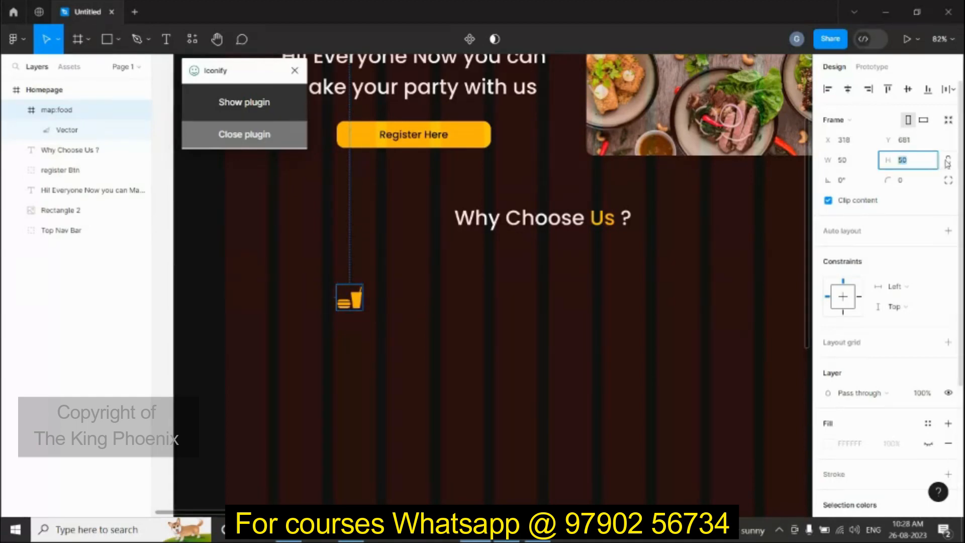
# Step: Resize the food icon to 100 × 100 and move it left under the hero
pyautogui.click(860, 165)
pyautogui.press('Return')
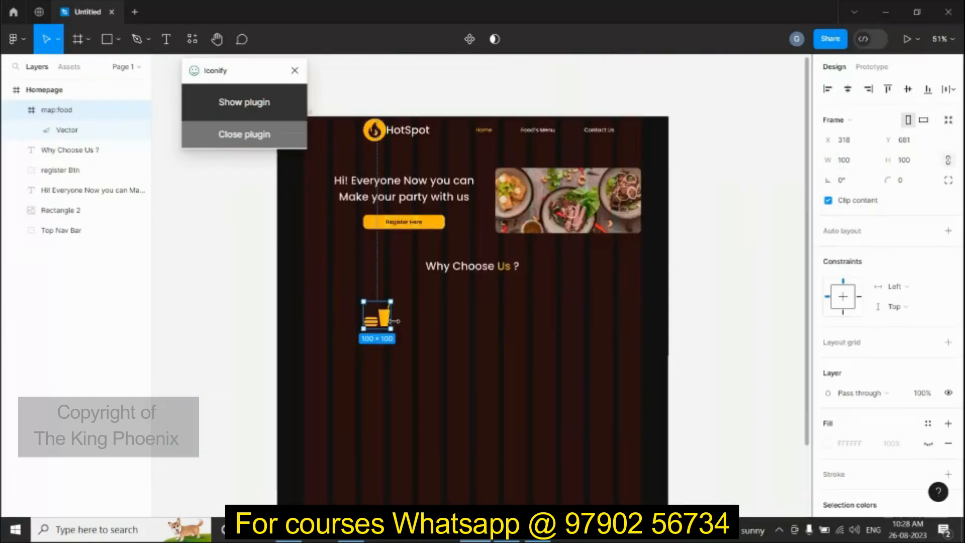
pyautogui.scroll(-3, 389, 322)
pyautogui.moveTo(389, 322); pyautogui.dragTo(363, 315)
pyautogui.scroll(3, 369, 351)
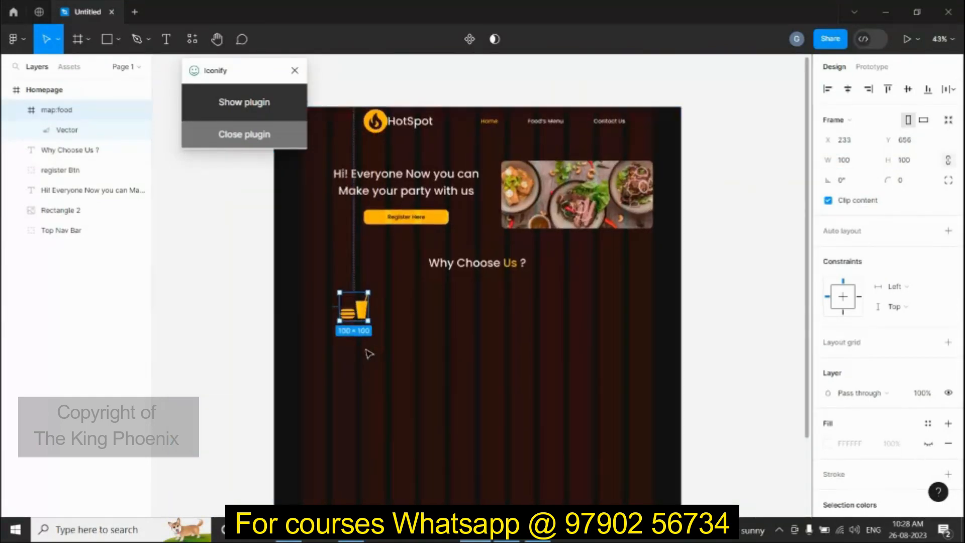
# Step: Add a 'Fresh Food' caption under the icon and place a duplicate just below it
pyautogui.press('t')
pyautogui.click(351, 329)
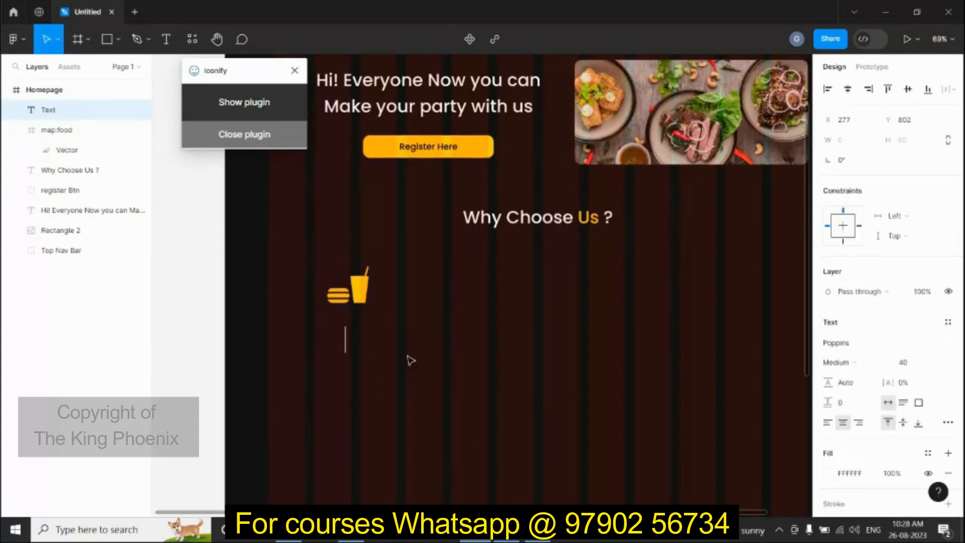
pyautogui.write('Fresh')
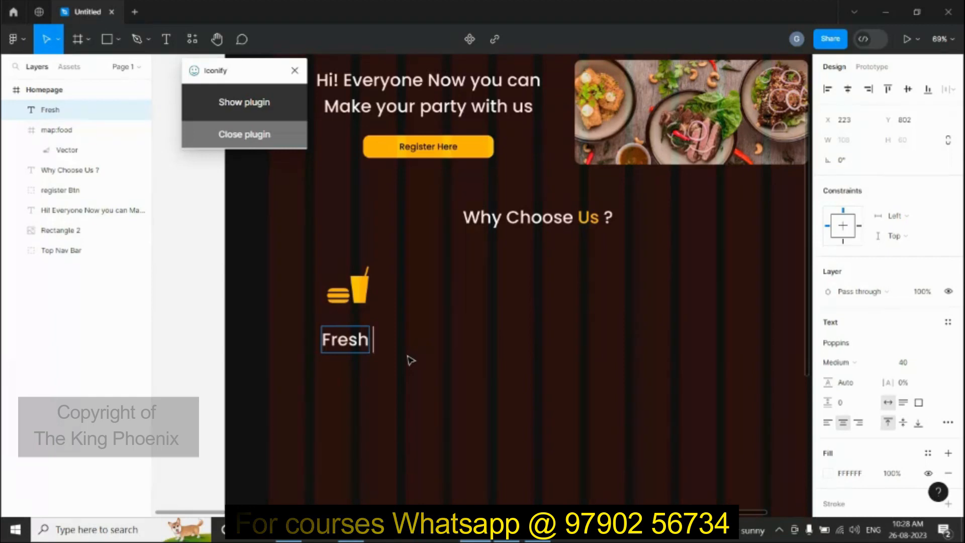
pyautogui.write(' Food')
pyautogui.press('Escape')
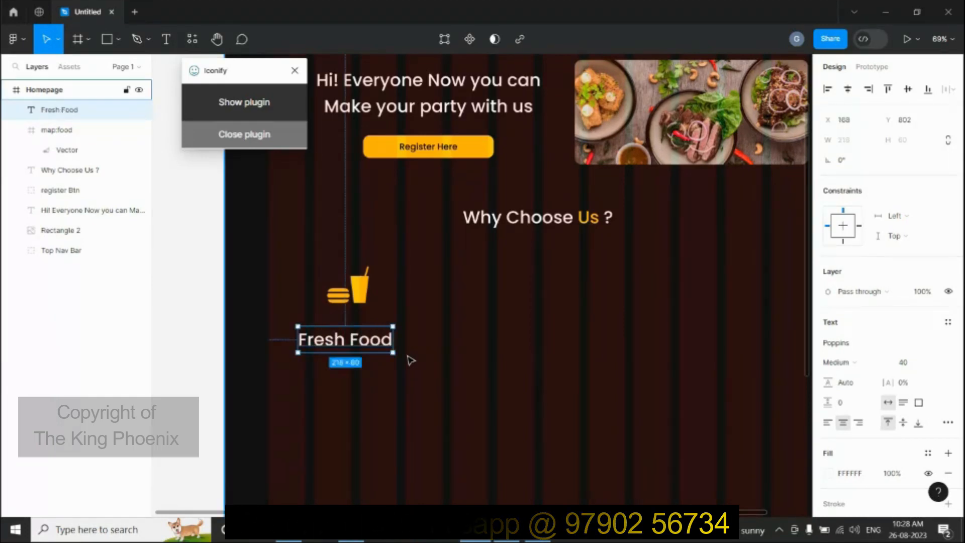
pyautogui.hotkey('ctrl', 'd')
pyautogui.moveTo(384, 349); pyautogui.dragTo(384, 376)
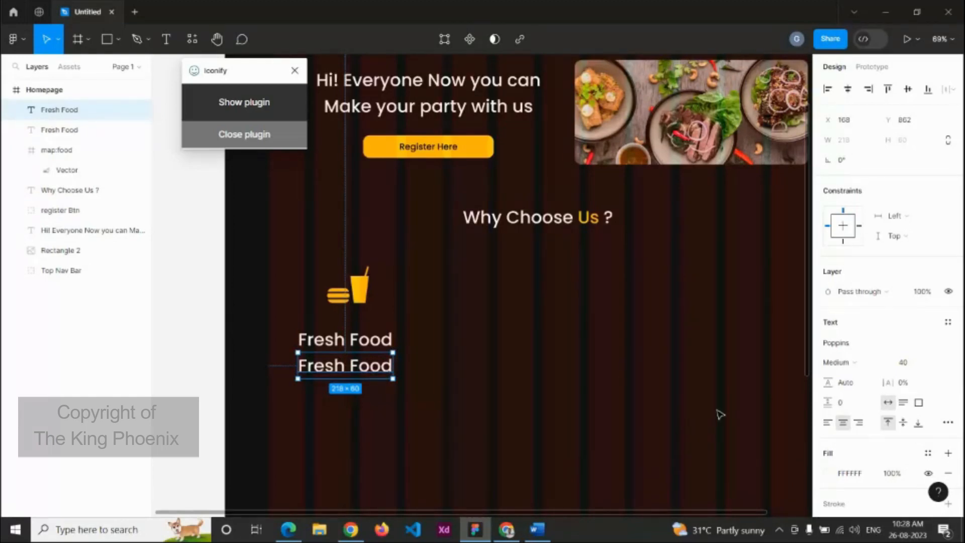
# Step: Copy the line 'We will serve Good quality and quantity of food' from the Word notes
pyautogui.click(536, 530)
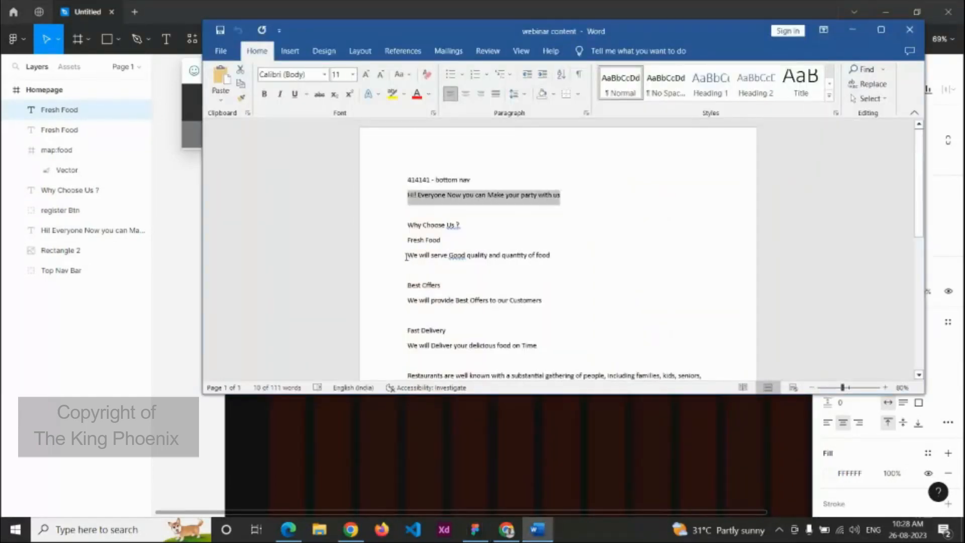
pyautogui.moveTo(406, 256); pyautogui.dragTo(545, 259)
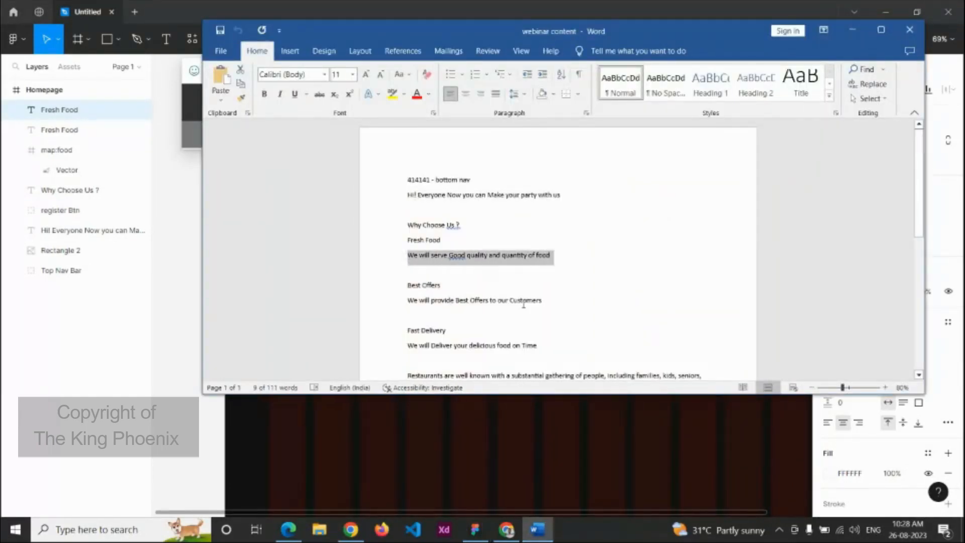
pyautogui.click(474, 442)
# Step: Replace the duplicate caption with the pasted description line at font size 20
pyautogui.doubleClick(356, 371)
pyautogui.write('We will serve Good quality and quantity of food')
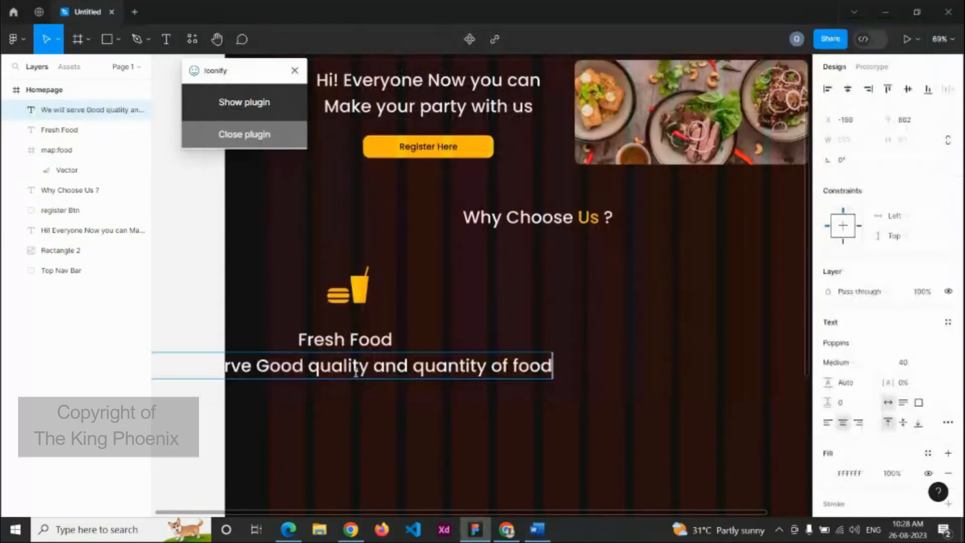
pyautogui.click(908, 371)
pyautogui.write('2')
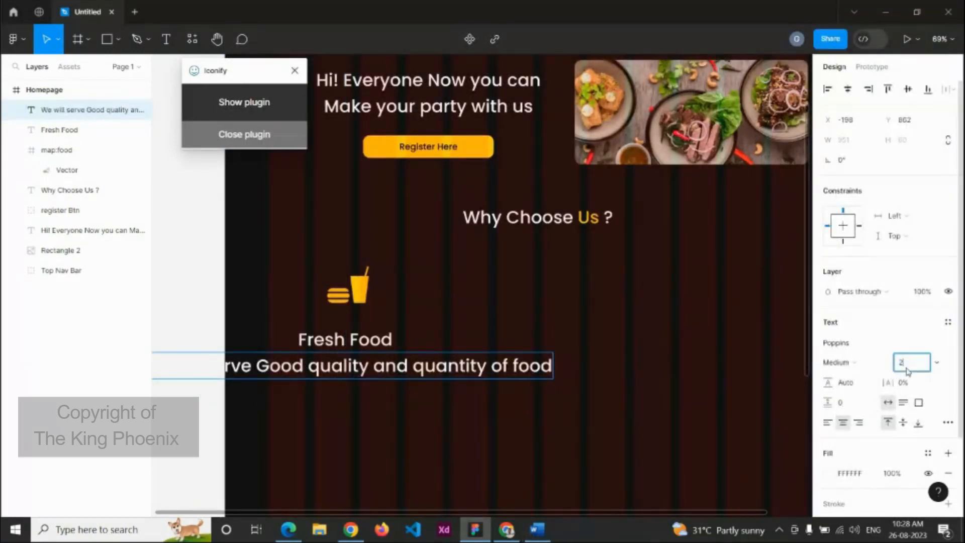
pyautogui.write('0')
pyautogui.press('Return')
pyautogui.click(487, 368)
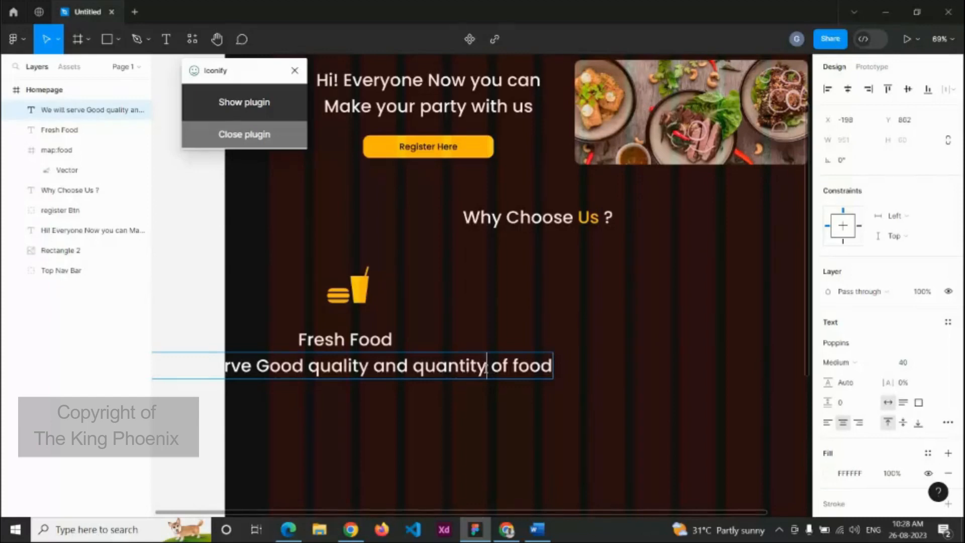
pyautogui.hotkey('ctrl', 'a')
pyautogui.click(910, 369)
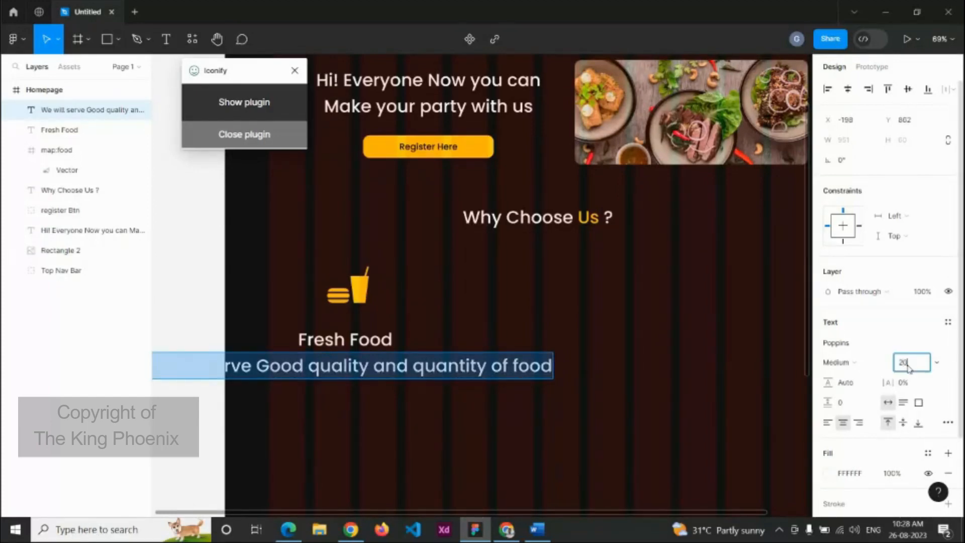
pyautogui.press('Return')
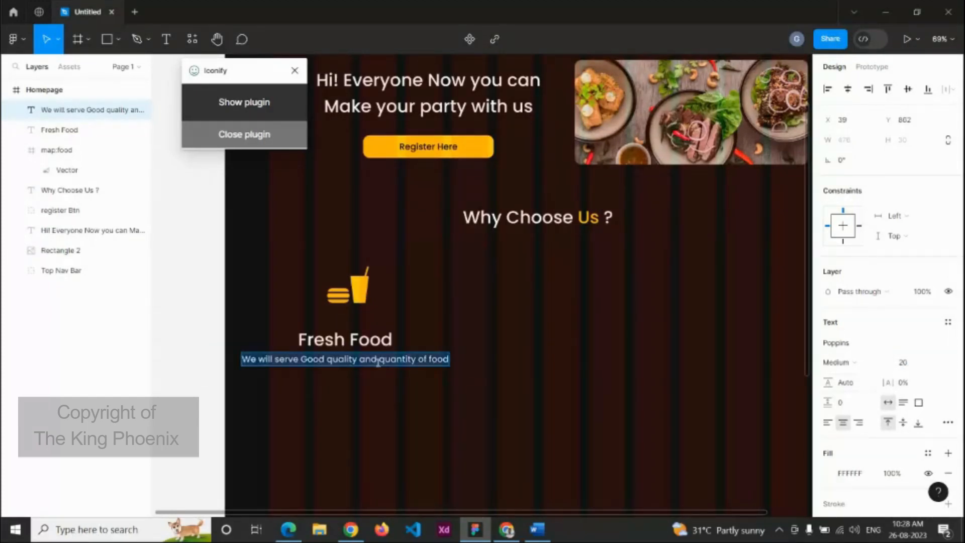
pyautogui.press('Escape')
# Step: Position the description under Fresh Food and colour it grey A9A9A9
pyautogui.moveTo(390, 365); pyautogui.dragTo(305, 372)
pyautogui.scroll(5, 474, 372)
pyautogui.scroll(-5, 315, 381)
pyautogui.keyDown('shift'); pyautogui.click(277, 352); pyautogui.keyUp('shift')
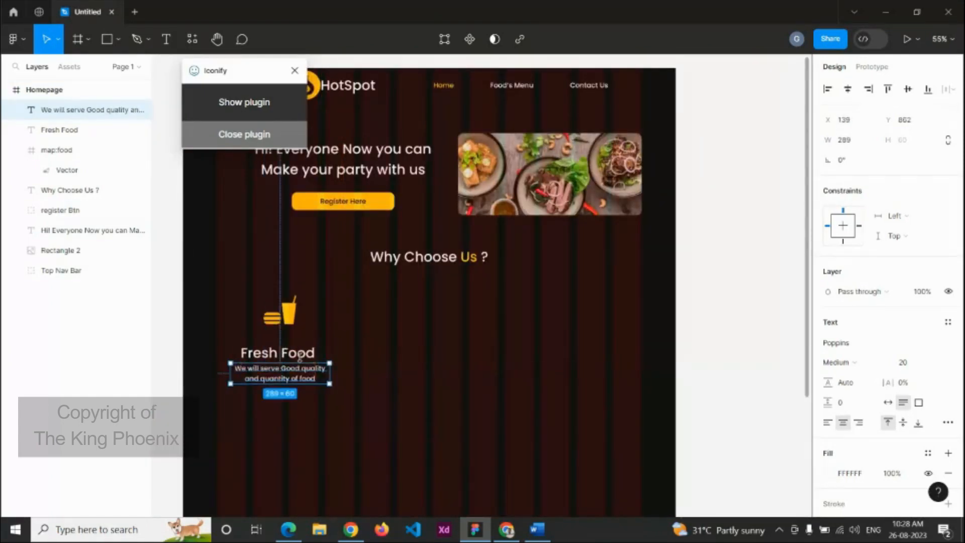
pyautogui.keyDown('shift'); pyautogui.click(297, 308); pyautogui.keyUp('shift')
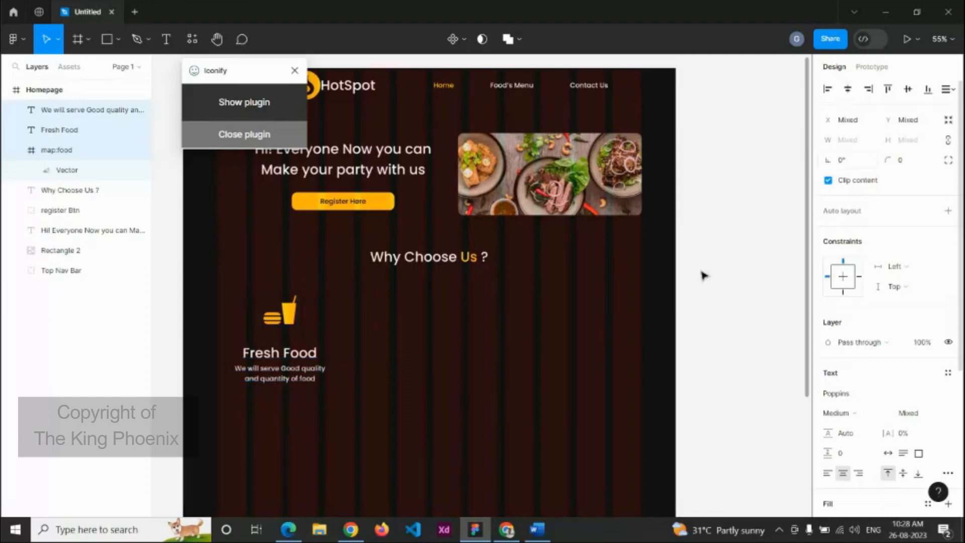
pyautogui.click(372, 384)
pyautogui.click(313, 380)
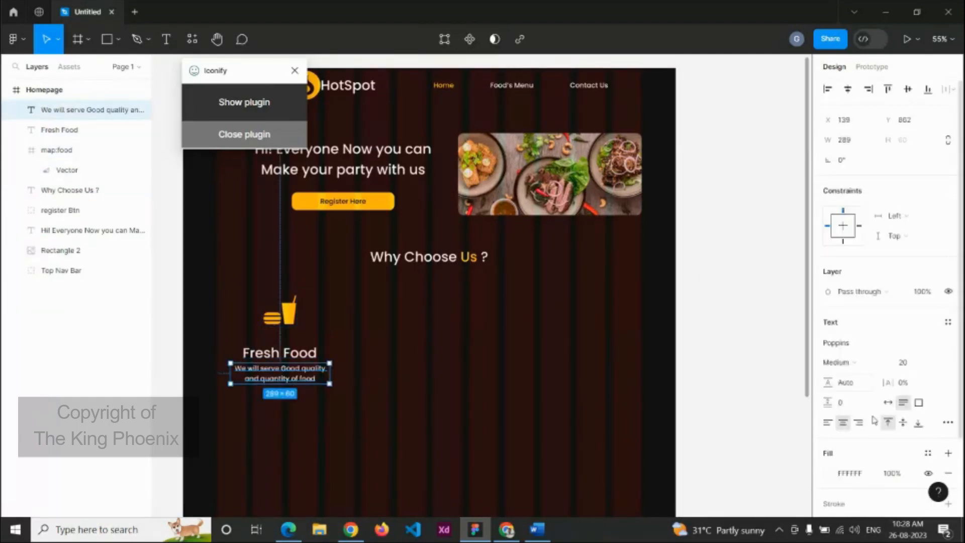
pyautogui.click(829, 475)
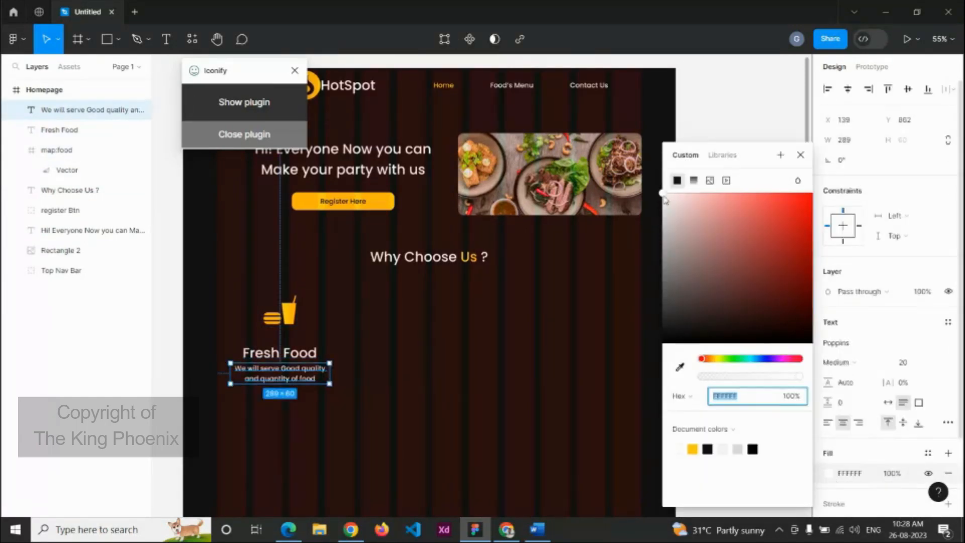
pyautogui.moveTo(664, 200); pyautogui.dragTo(660, 253)
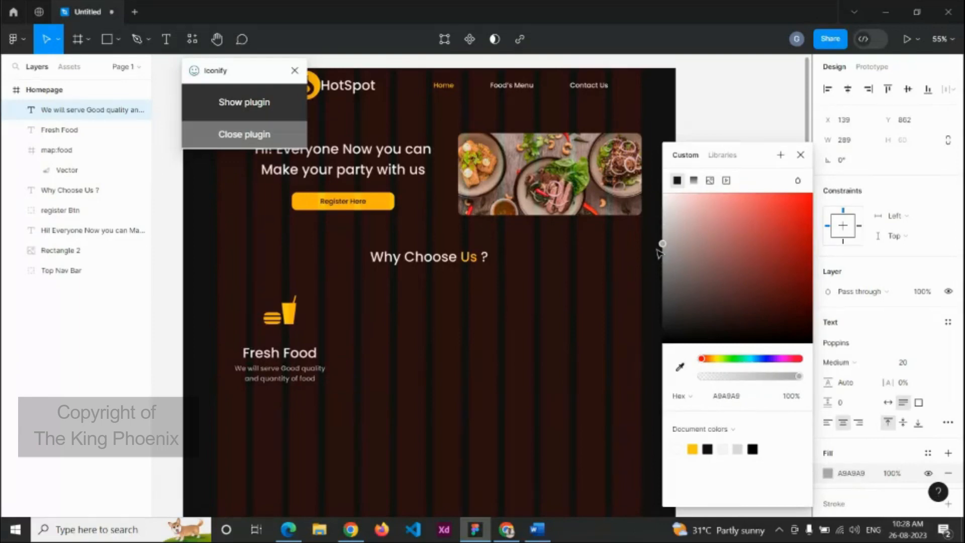
# Step: Nudge the Fresh Food heading slightly higher
pyautogui.click(537, 411)
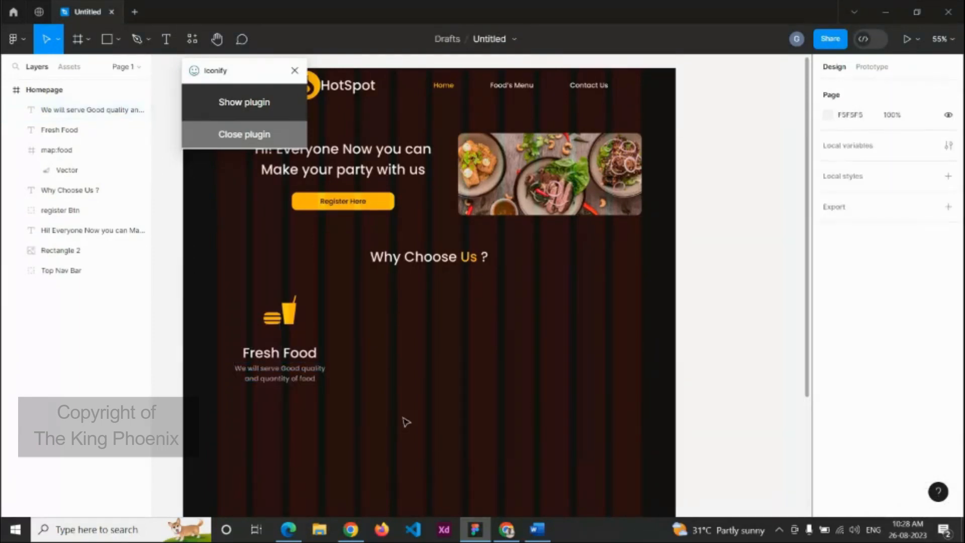
pyautogui.moveTo(275, 354); pyautogui.dragTo(275, 347)
pyautogui.click(338, 365)
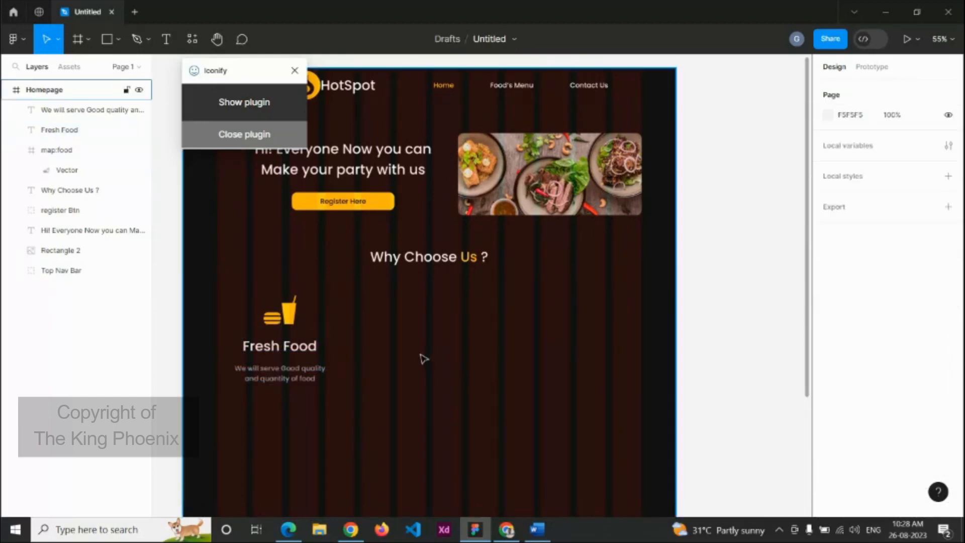
# Step: Copy the heading-and-description pair into the middle and right columns, making three blocks
pyautogui.scroll(-1, 423, 358)
pyautogui.click(297, 375)
pyautogui.keyDown('shift'); pyautogui.click(311, 351); pyautogui.keyUp('shift')
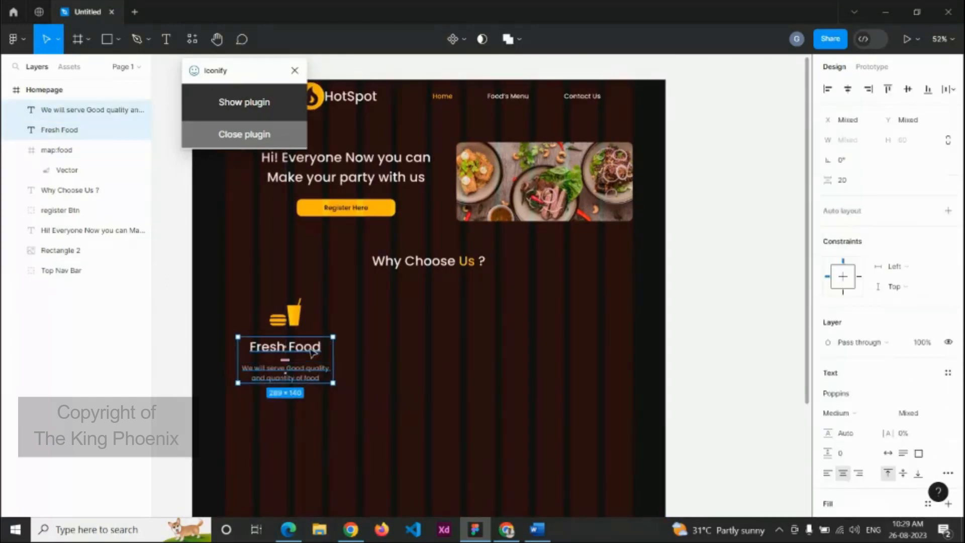
pyautogui.hotkey('ctrl', 'd')
pyautogui.hotkey('ctrl', 'd')
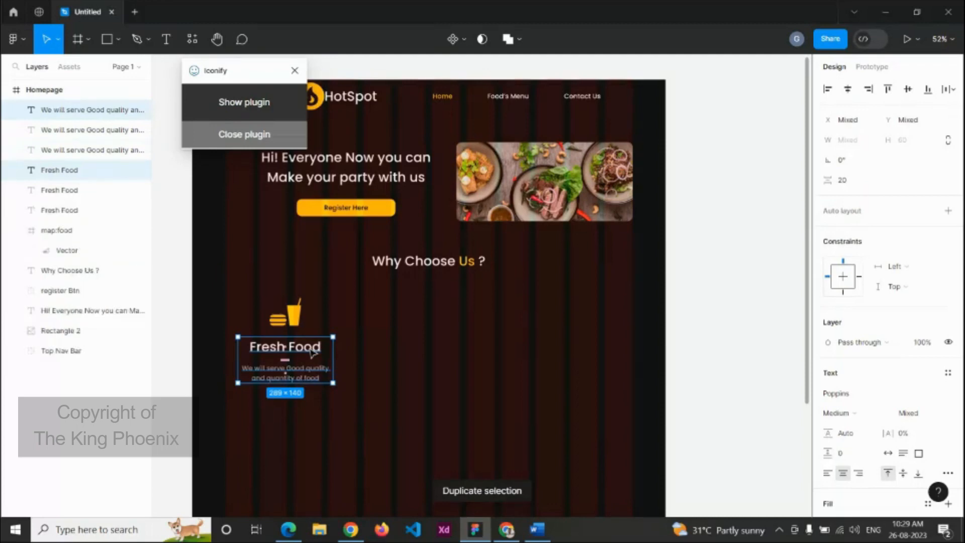
pyautogui.moveTo(311, 351); pyautogui.dragTo(455, 354)
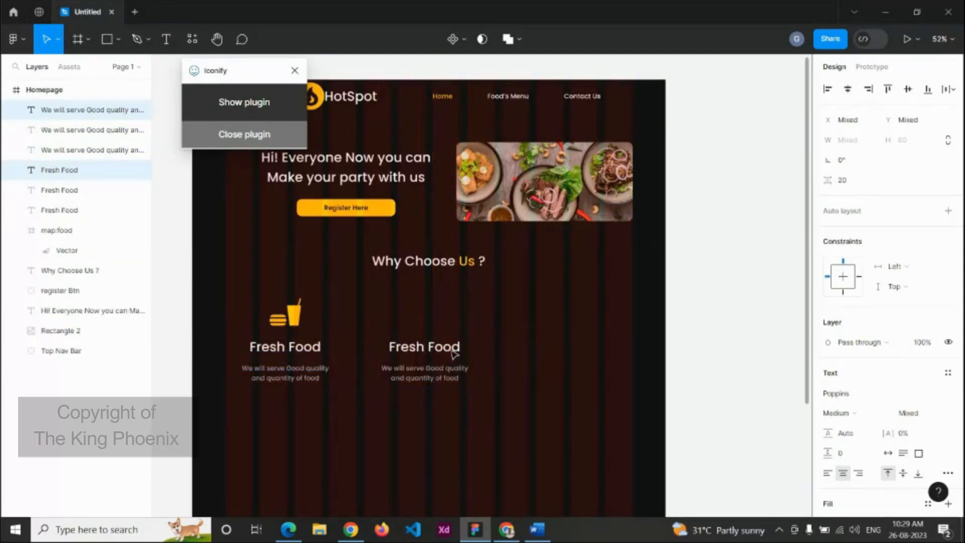
pyautogui.click(312, 376)
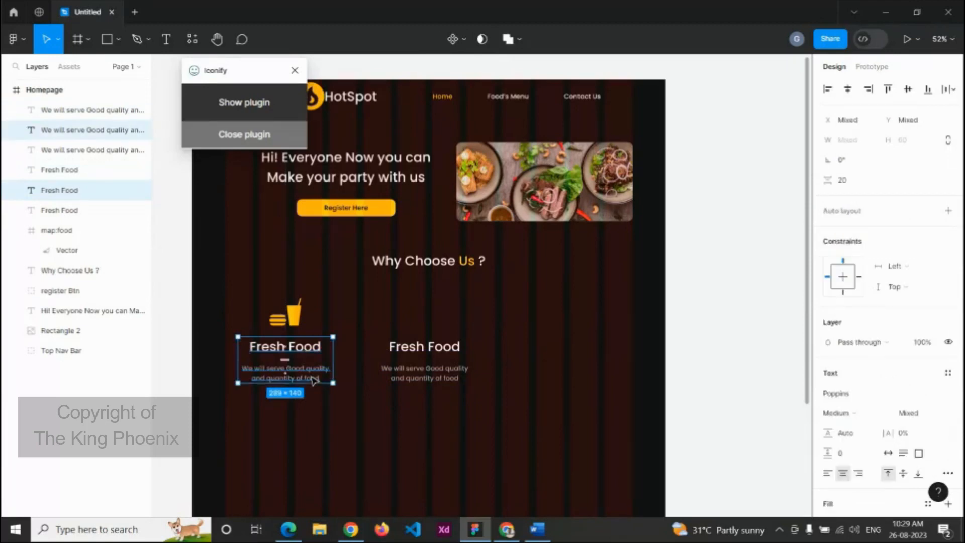
pyautogui.moveTo(314, 353); pyautogui.dragTo(585, 355)
pyautogui.click(641, 360)
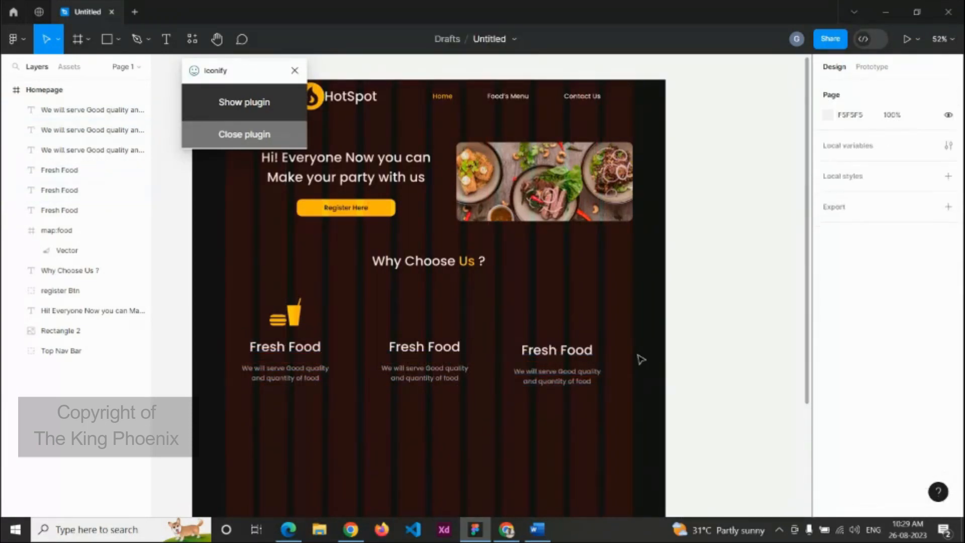
pyautogui.click(426, 347)
# Step: Retitle the middle heading 'Best Offers' and the right heading 'Fast Delivery'
pyautogui.write('B')
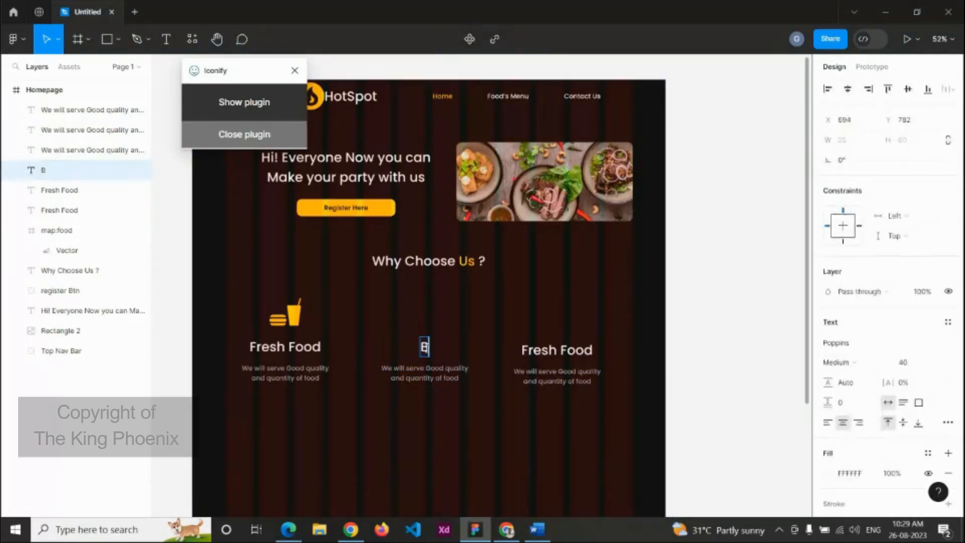
pyautogui.write('est Offers')
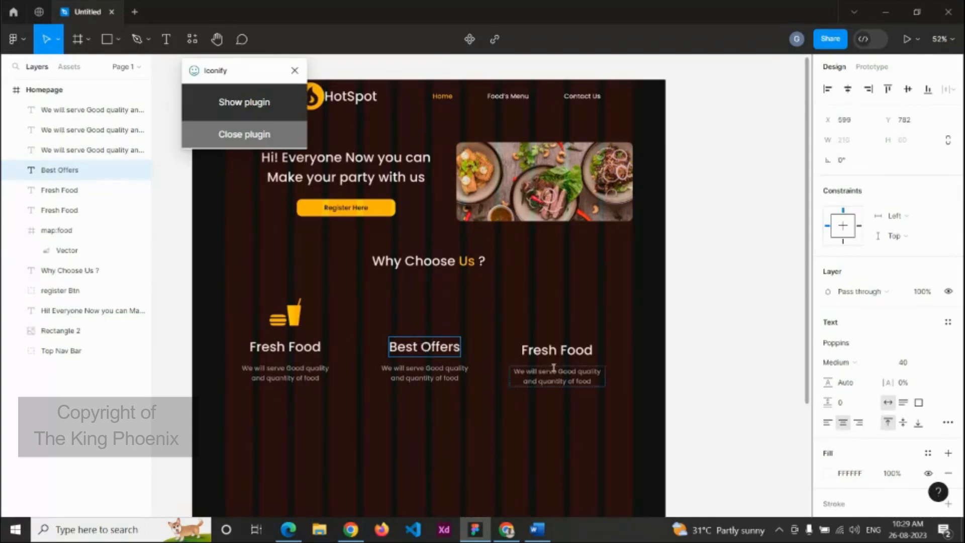
pyautogui.tripleClick(568, 350)
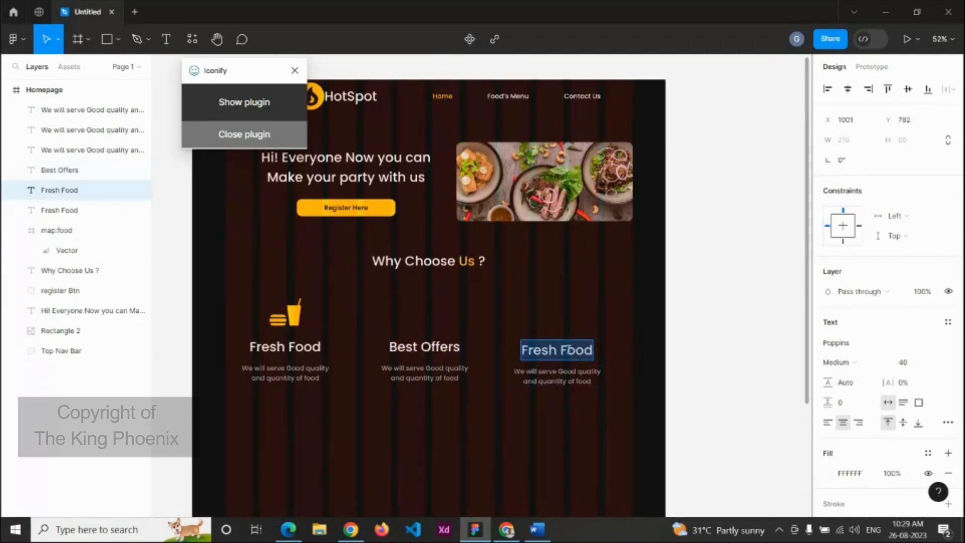
pyautogui.write('Fast D')
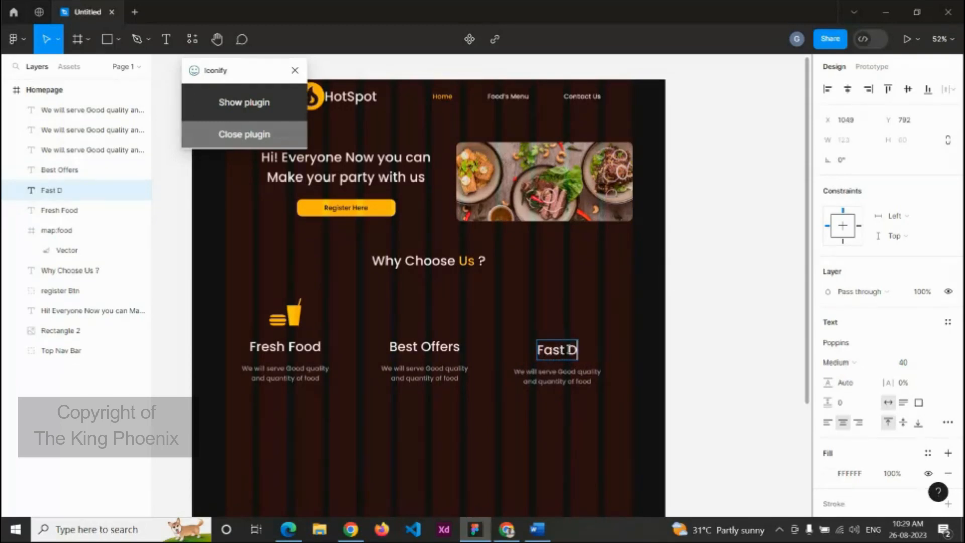
pyautogui.write('elivery')
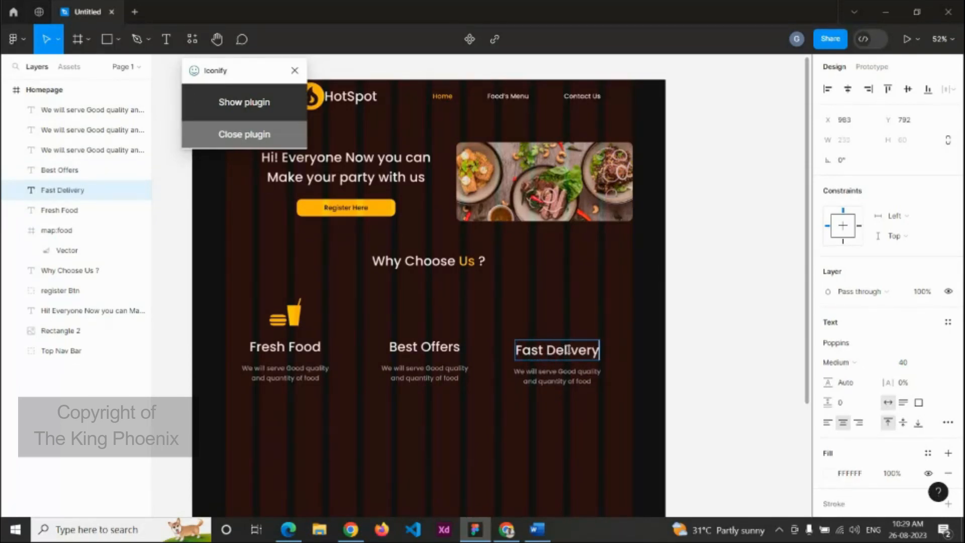
pyautogui.press('Escape')
# Step: Copy the Best Offers line from the Word notes into the middle description: 'We will provide Best Offers to our Customers'
pyautogui.click(452, 379)
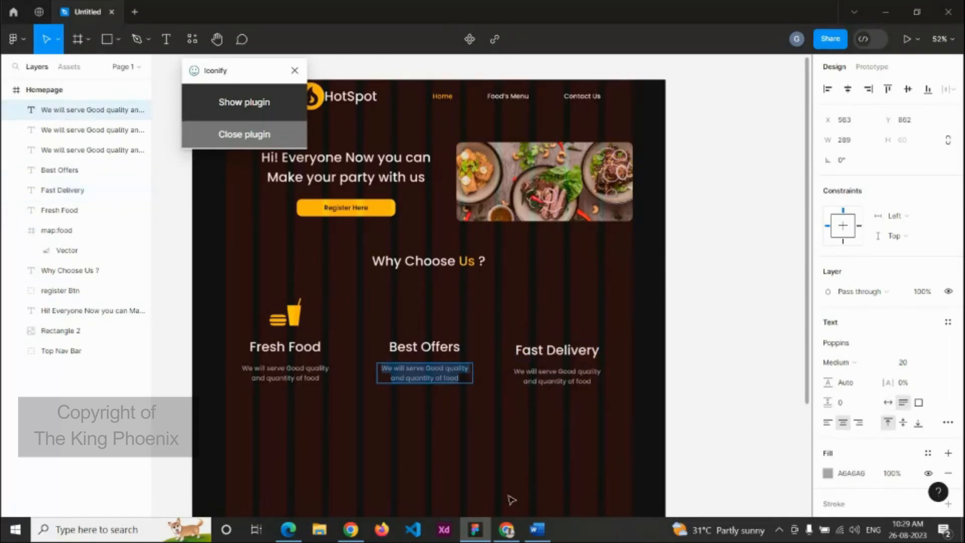
pyautogui.click(536, 530)
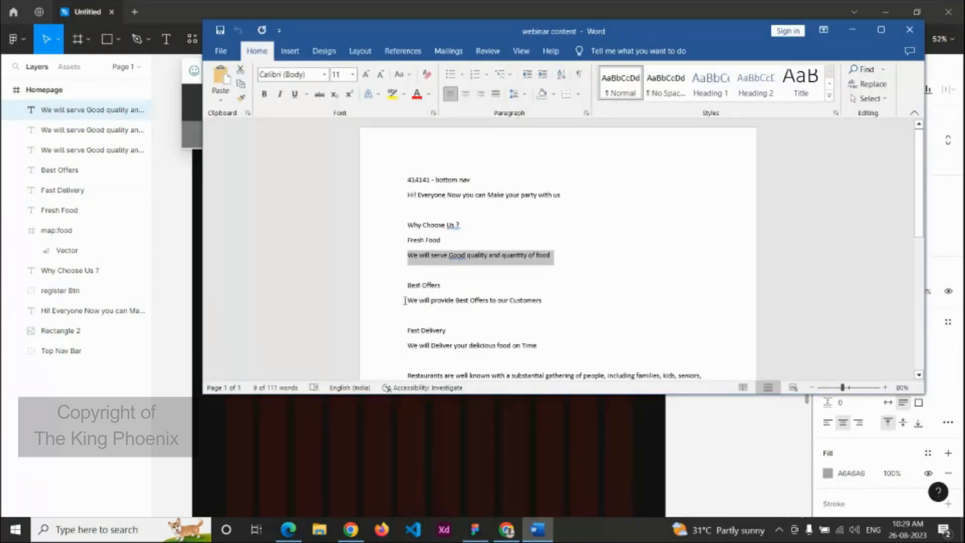
pyautogui.moveTo(405, 300); pyautogui.dragTo(538, 297)
pyautogui.hotkey('ctrl', 'c')
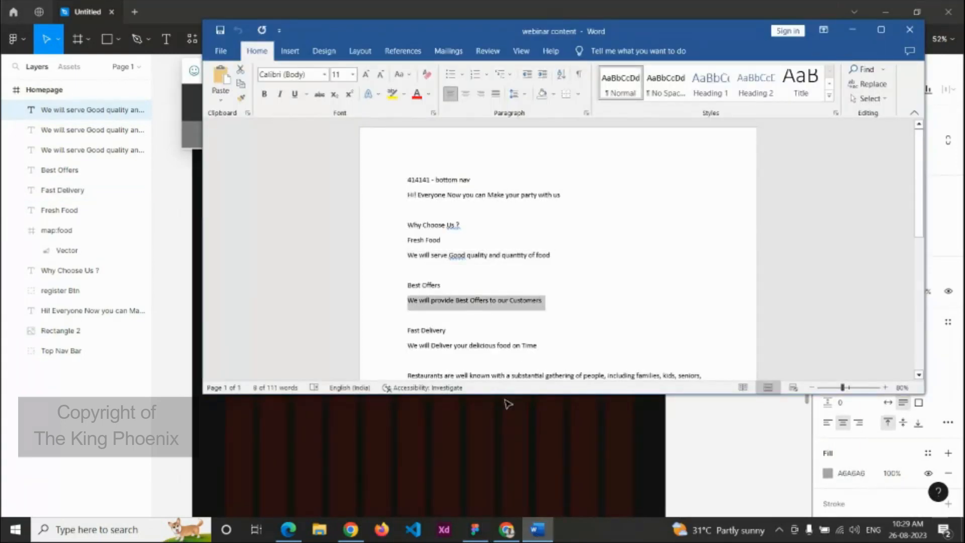
pyautogui.hotkey('alt', 'Tab')
pyautogui.doubleClick(443, 371)
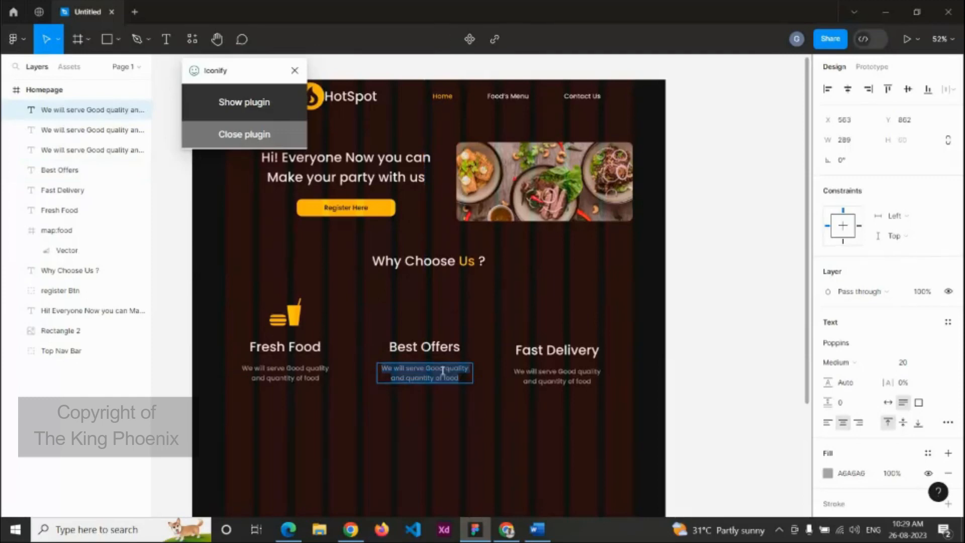
pyautogui.hotkey('ctrl', 'v')
pyautogui.press('Escape')
# Step: Replace the Fast Delivery description with 'We will Deliver your delicious food on Time' from the Word notes
pyautogui.click(557, 376)
pyautogui.doubleClick(557, 376)
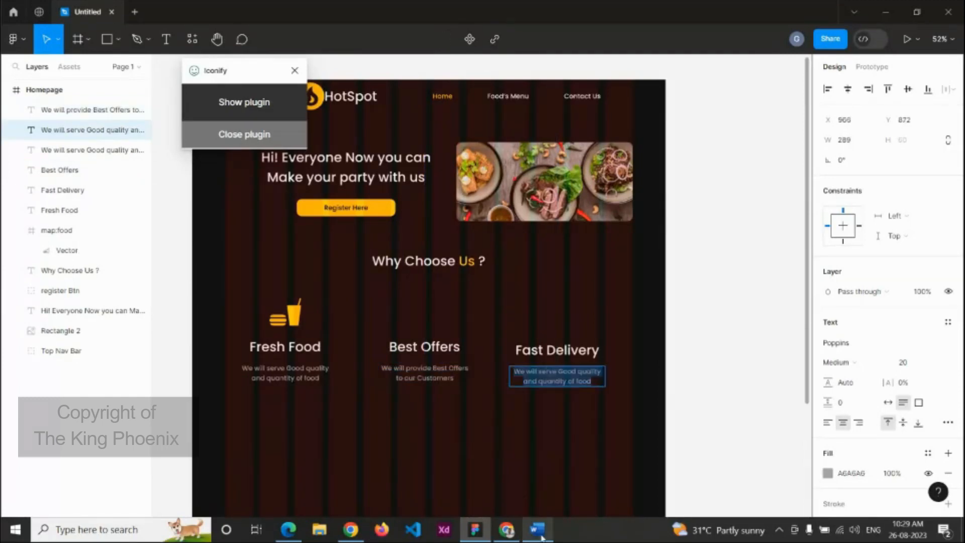
pyautogui.click(537, 530)
pyautogui.moveTo(410, 346); pyautogui.dragTo(535, 353)
pyautogui.hotkey('ctrl', 'c')
pyautogui.click(531, 415)
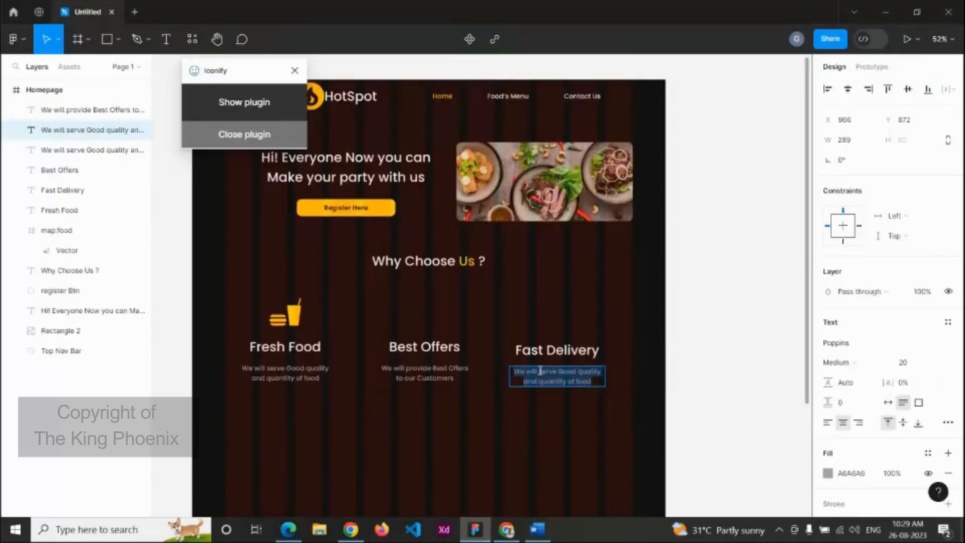
pyautogui.hotkey('ctrl', 'v')
pyautogui.press('Escape')
pyautogui.scroll(-3, 470, 356)
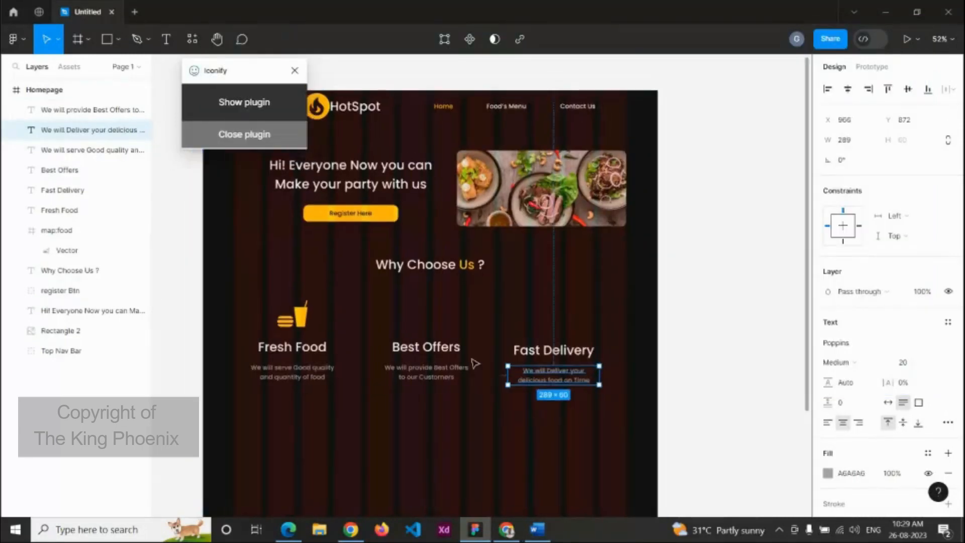
# Step: Search Iconify for 'disc' and import the iconamoon discount-fill icon into the Homepage frame
pyautogui.click(227, 108)
pyautogui.click(235, 175)
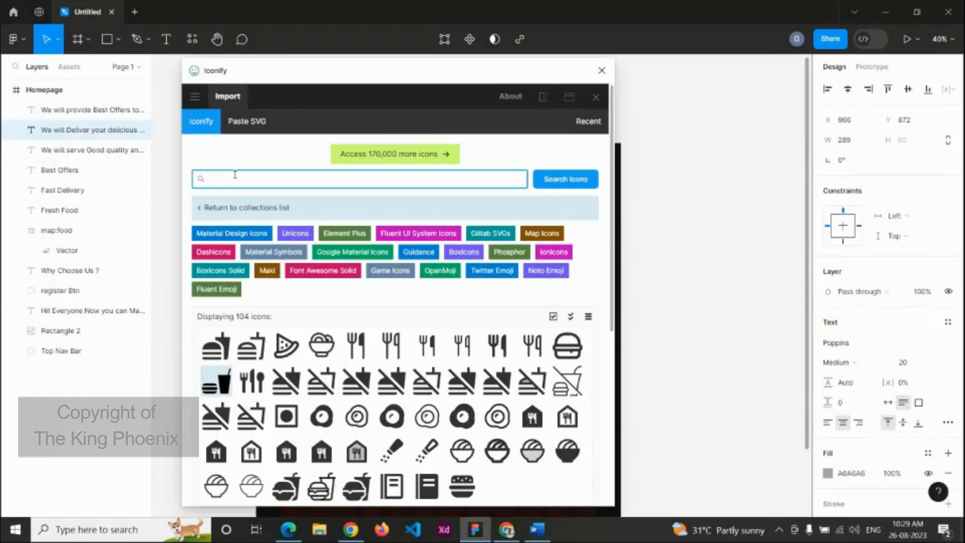
pyautogui.write('discount')
pyautogui.press('Return')
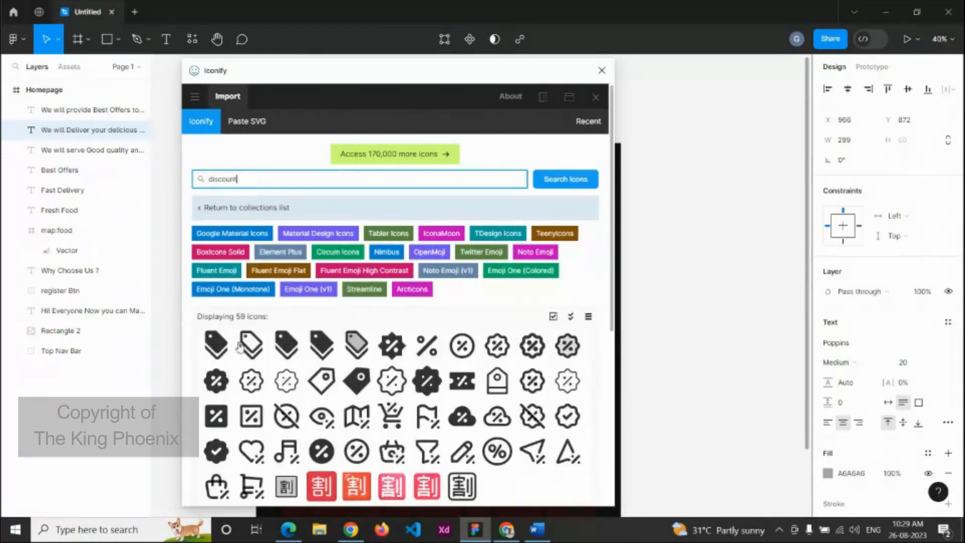
pyautogui.click(216, 381)
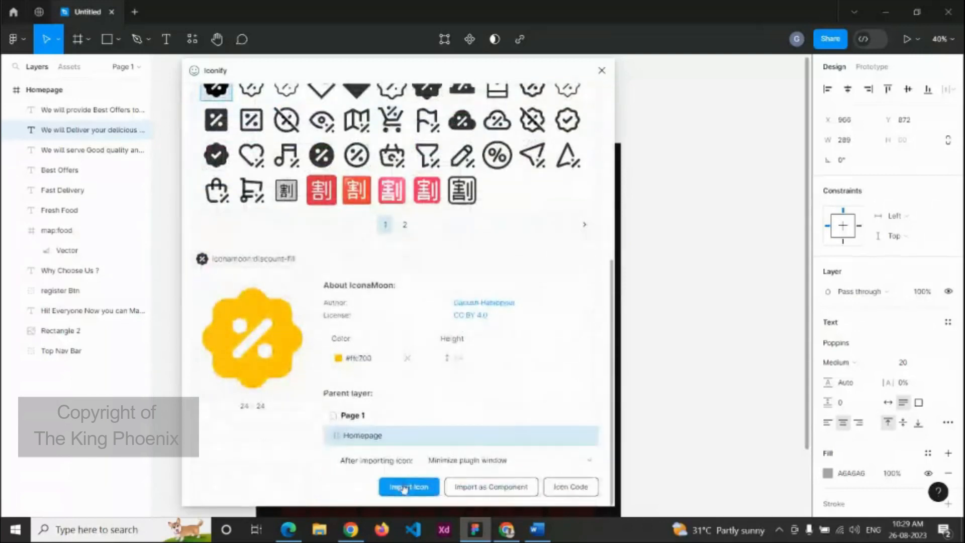
pyautogui.click(404, 488)
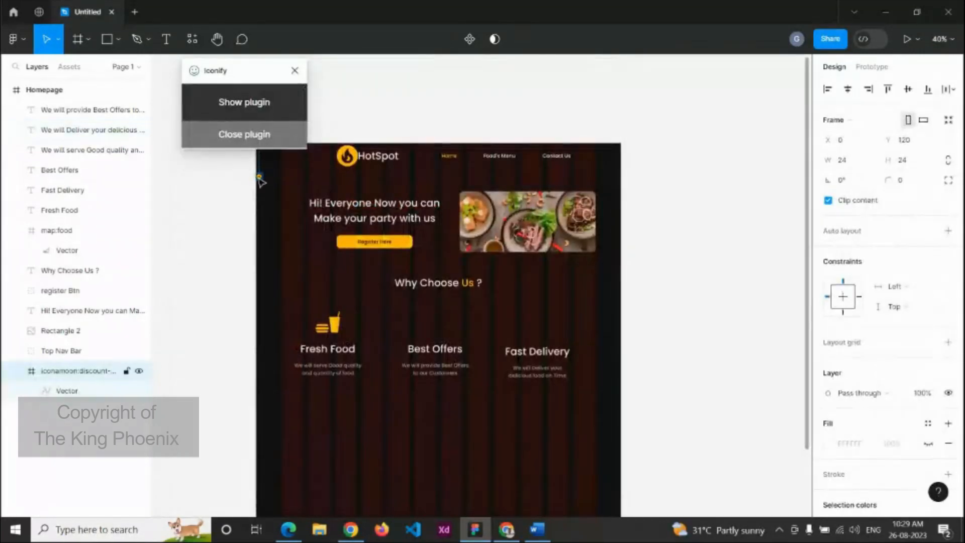
# Step: Resize the discount icon to 100×100 and centre it above the Best Offers heading
pyautogui.moveTo(261, 181); pyautogui.dragTo(440, 323)
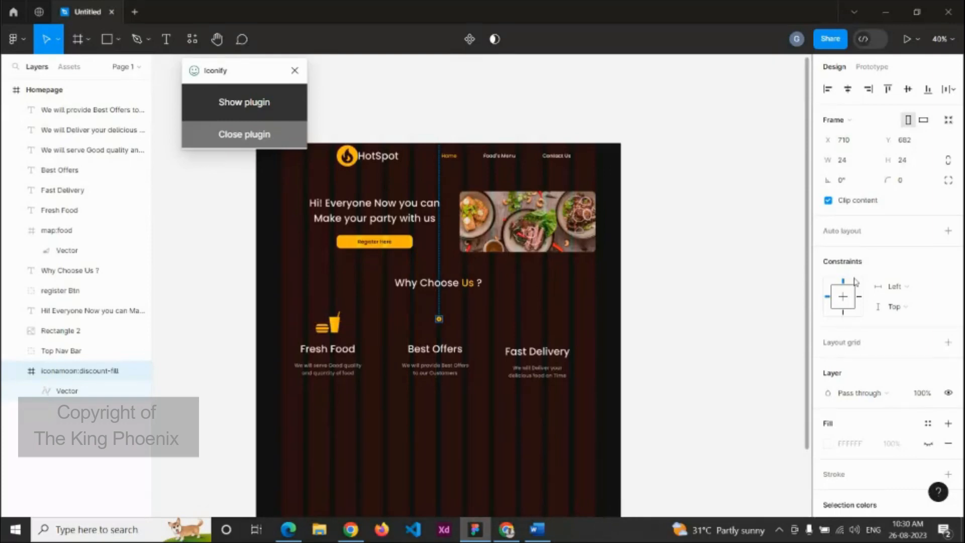
pyautogui.click(848, 160)
pyautogui.write('100')
pyautogui.press('Return')
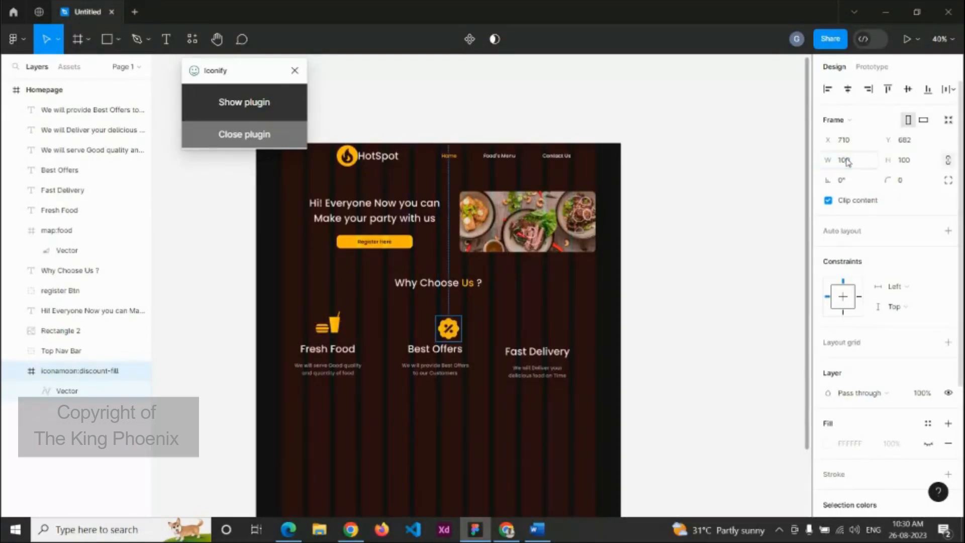
pyautogui.moveTo(452, 330); pyautogui.dragTo(446, 325)
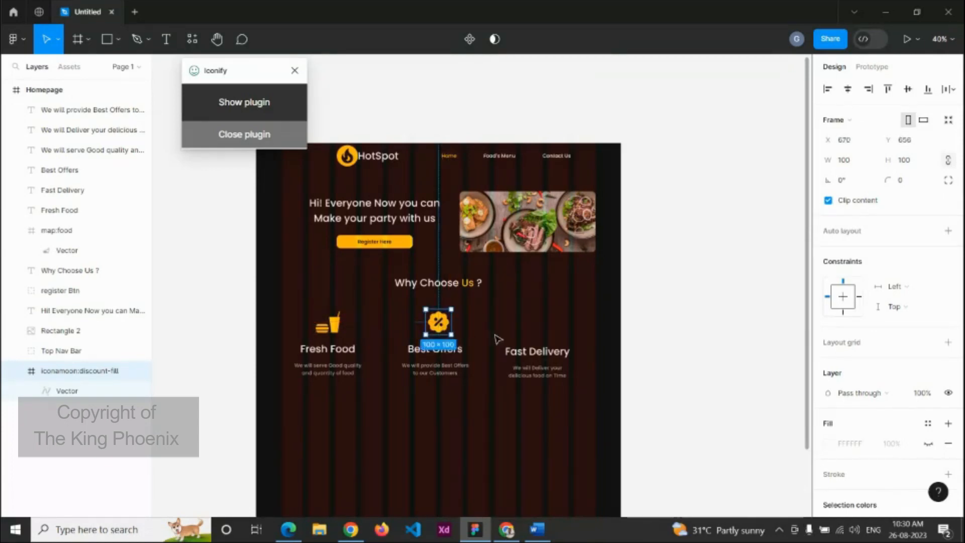
pyautogui.click(496, 361)
pyautogui.click(435, 351)
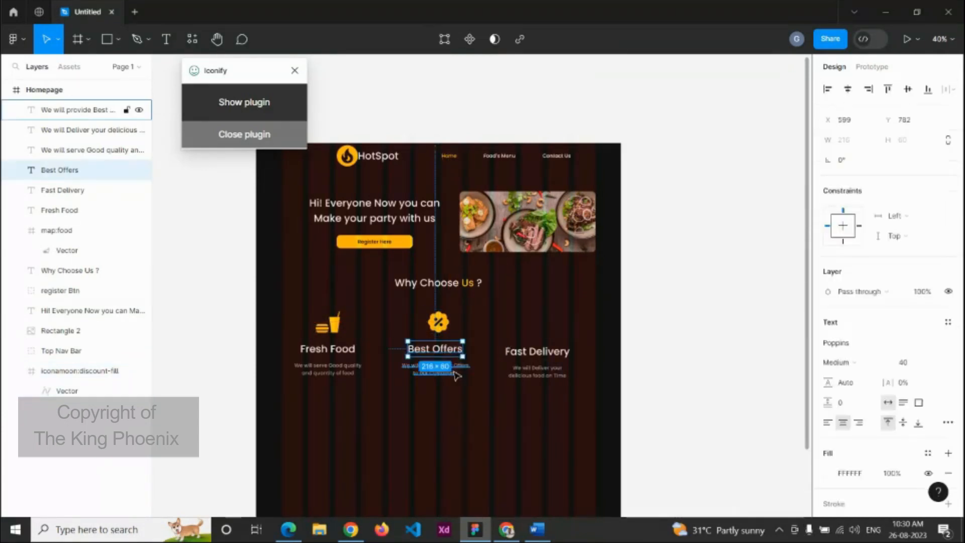
pyautogui.keyDown('shift'); pyautogui.click(435, 367); pyautogui.keyUp('shift')
pyautogui.keyDown('shift'); pyautogui.click(439, 317); pyautogui.keyUp('shift')
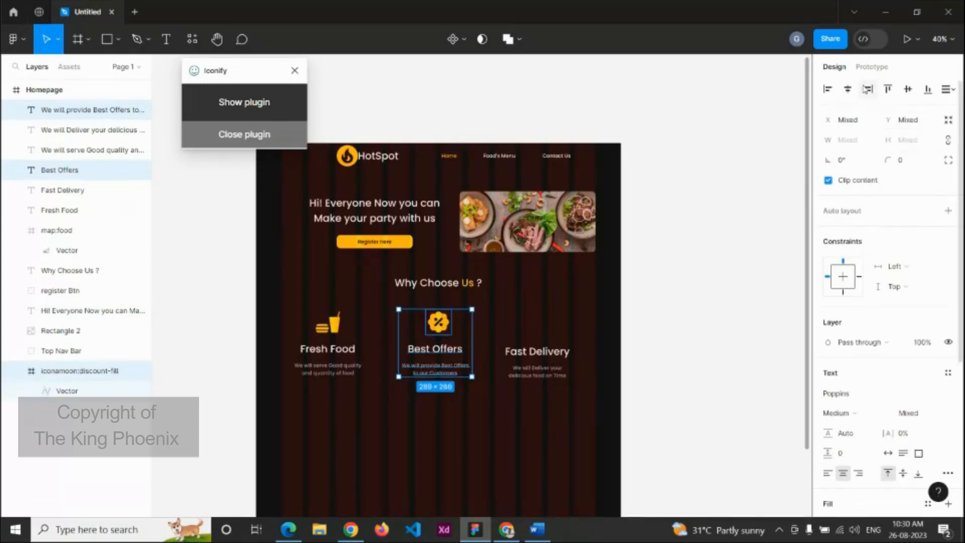
pyautogui.click(536, 395)
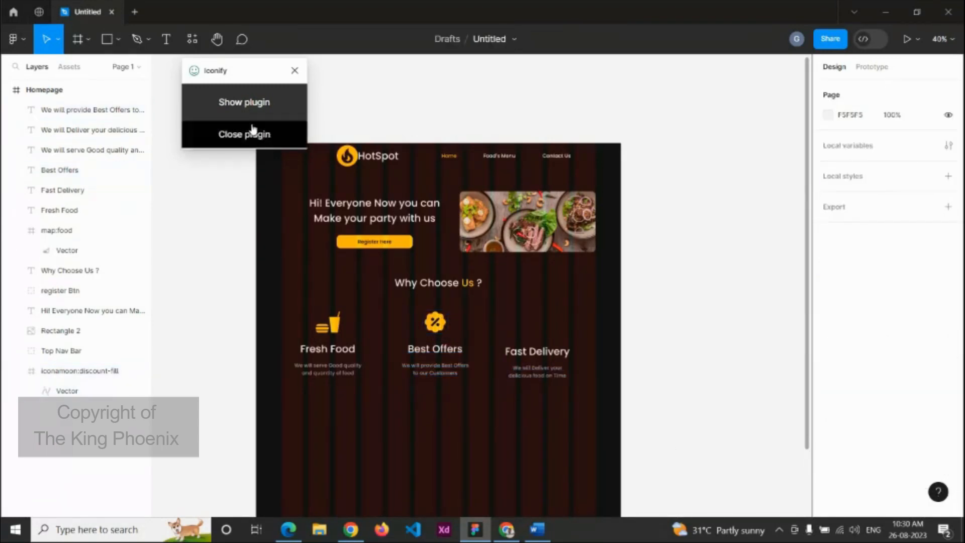
# Step: Search Iconify for 'delivery' and import the iconamoon delivery-fast-bold truck icon onto the Fast Delivery card
pyautogui.click(244, 102)
pyautogui.click(249, 182)
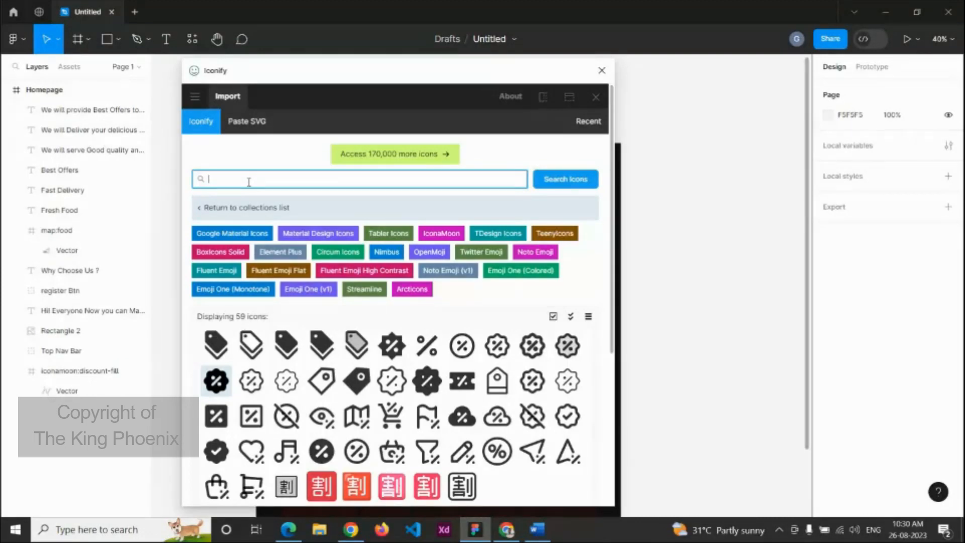
pyautogui.write('delivery')
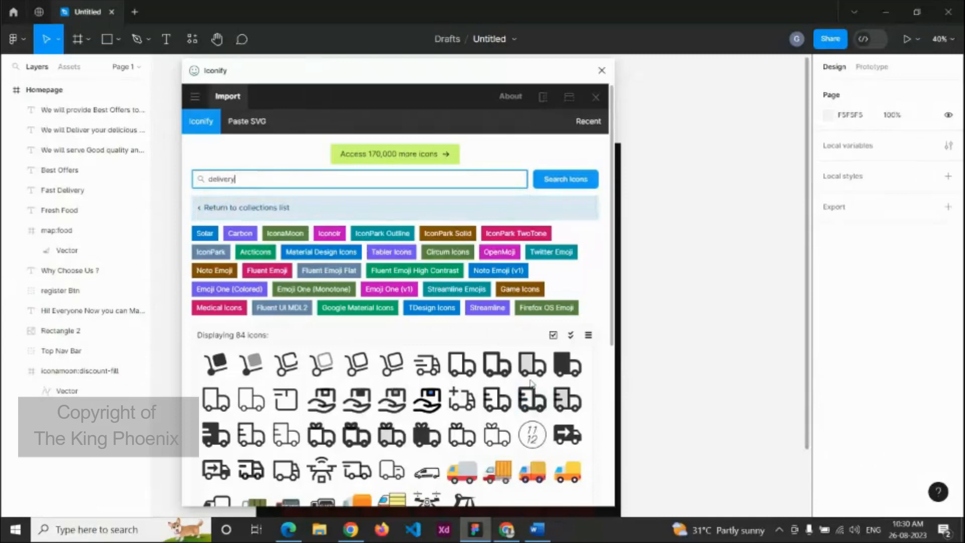
pyautogui.click(532, 400)
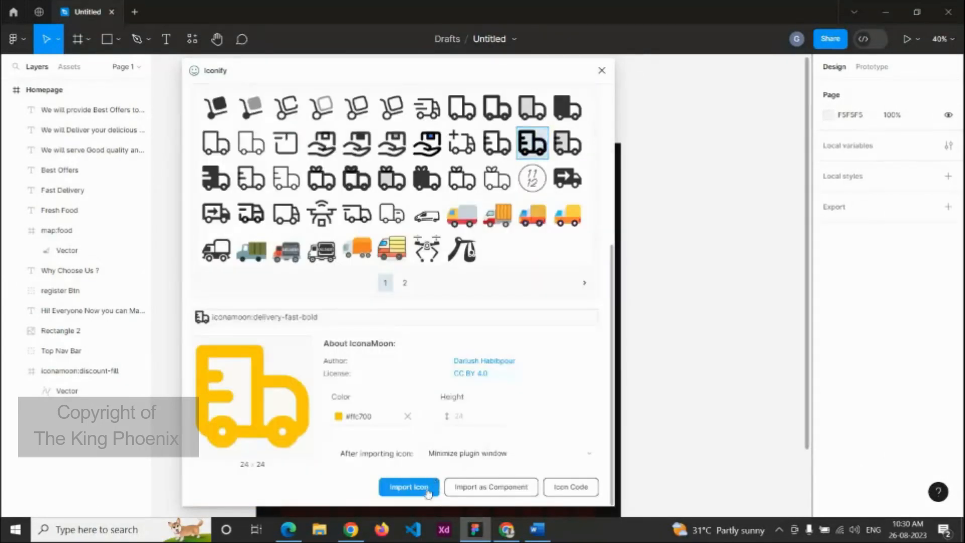
pyautogui.click(402, 487)
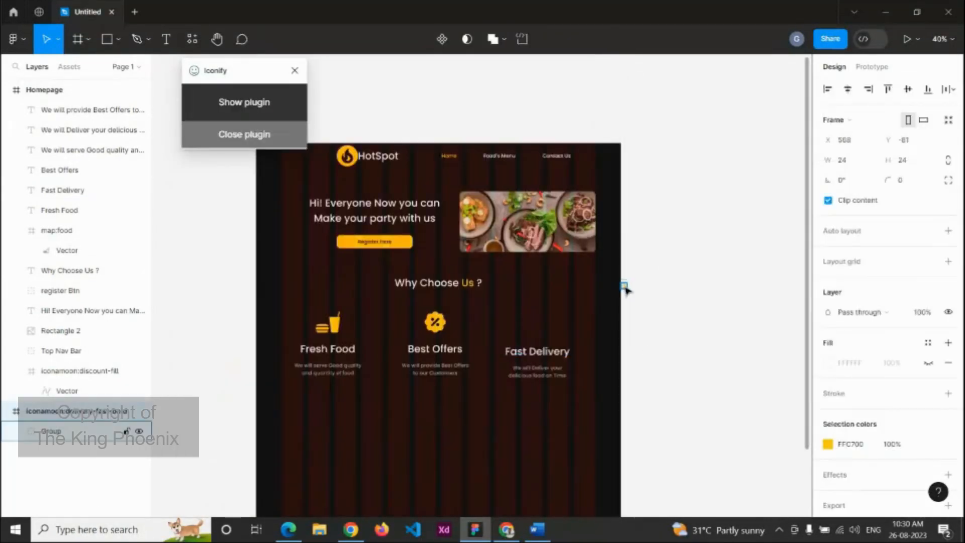
pyautogui.moveTo(624, 286); pyautogui.dragTo(542, 324)
# Step: Set the truck icon's width to 100 and align it level with the discount icon
pyautogui.click(849, 160)
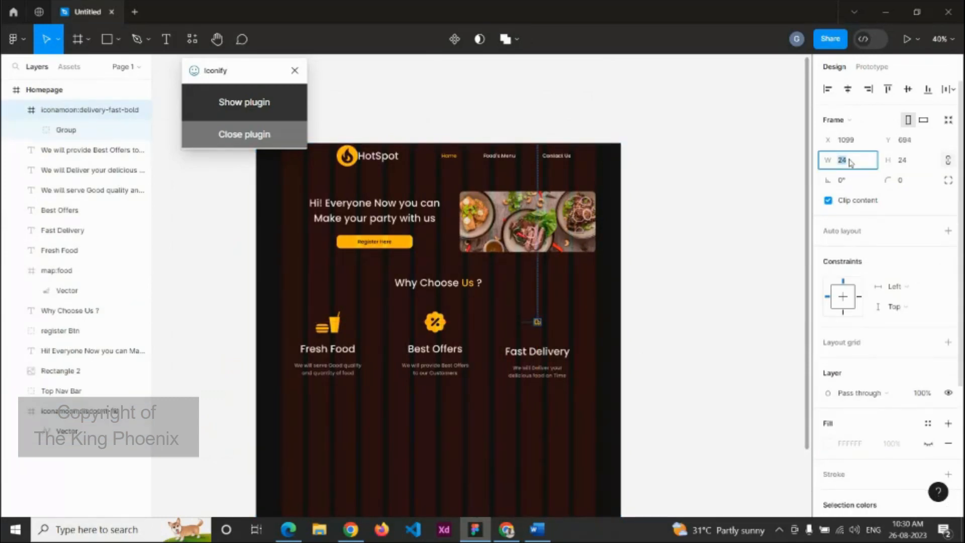
pyautogui.write('100')
pyautogui.press('Return')
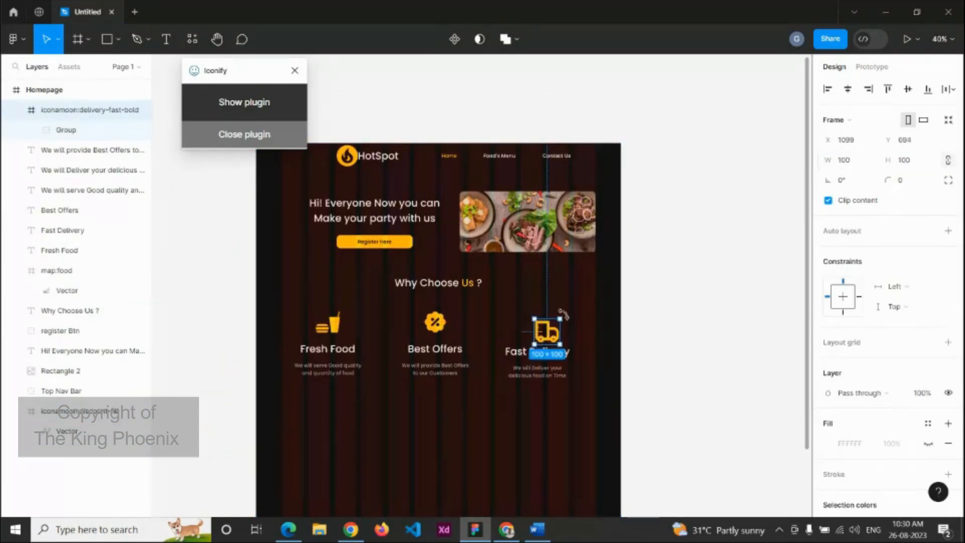
pyautogui.scroll(3, 545, 327)
pyautogui.moveTo(545, 349); pyautogui.dragTo(537, 334)
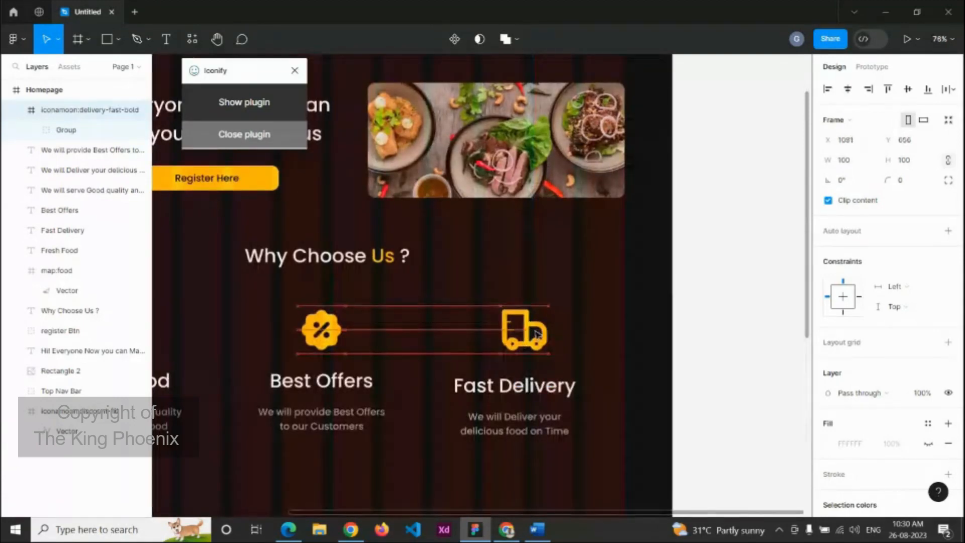
# Step: Marquee-select the three feature cards, group them with Ctrl+G, and start renaming the group
pyautogui.click(566, 340)
pyautogui.click(62, 230)
pyautogui.keyDown('shift'); pyautogui.click(88, 170); pyautogui.keyUp('shift')
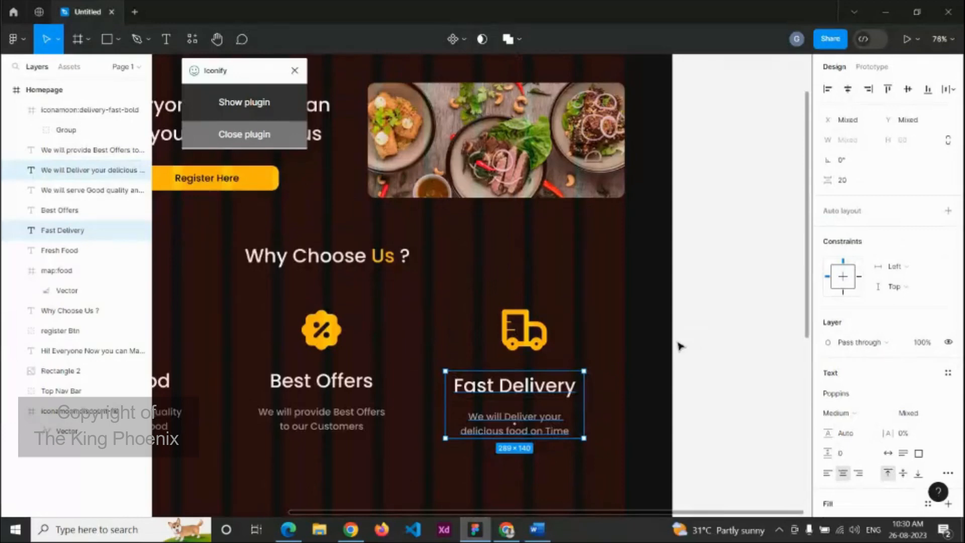
pyautogui.scroll(-5, 673, 327)
pyautogui.scroll(-3, 668, 308)
pyautogui.click(667, 212)
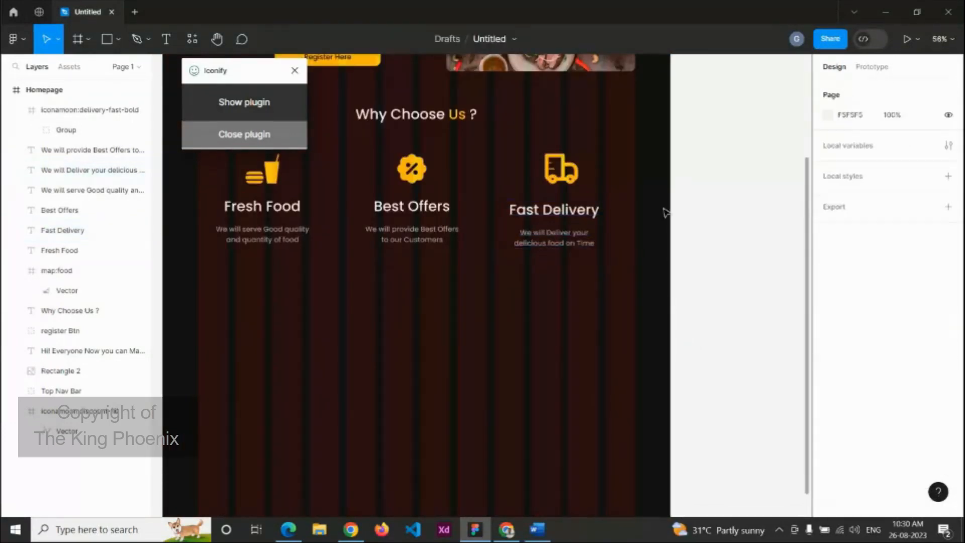
pyautogui.scroll(-3, 673, 221)
pyautogui.click(596, 228)
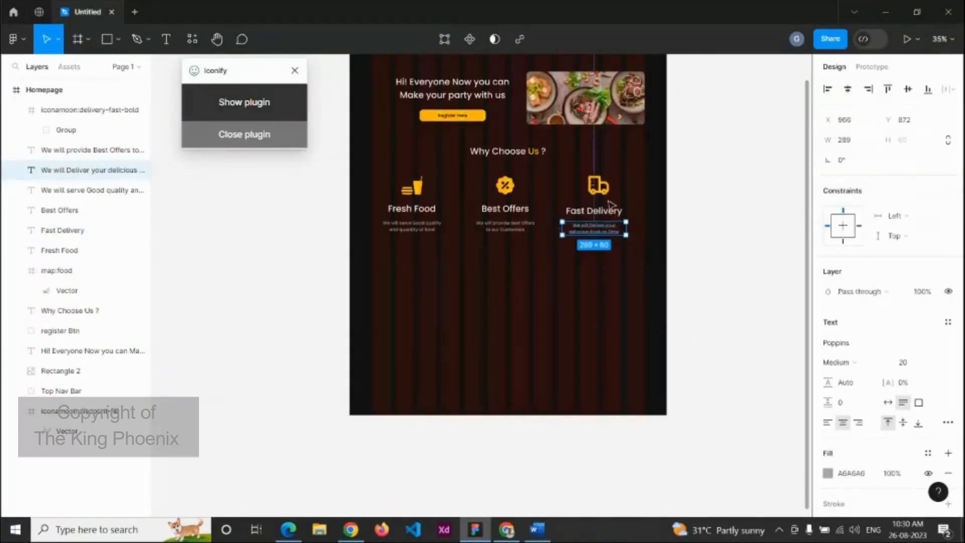
pyautogui.click(688, 250)
pyautogui.moveTo(684, 246); pyautogui.dragTo(372, 168)
pyautogui.hotkey('ctrl', 'g')
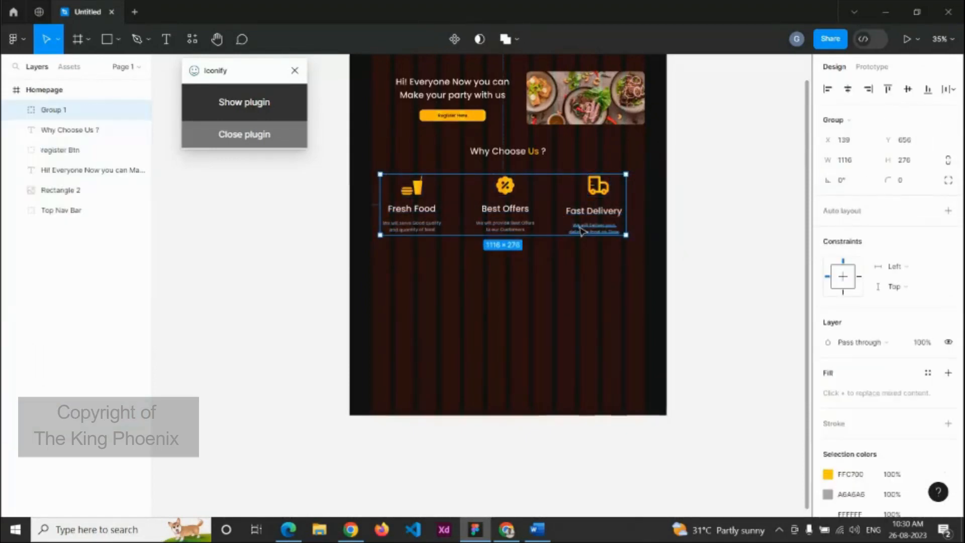
pyautogui.doubleClick(69, 111)
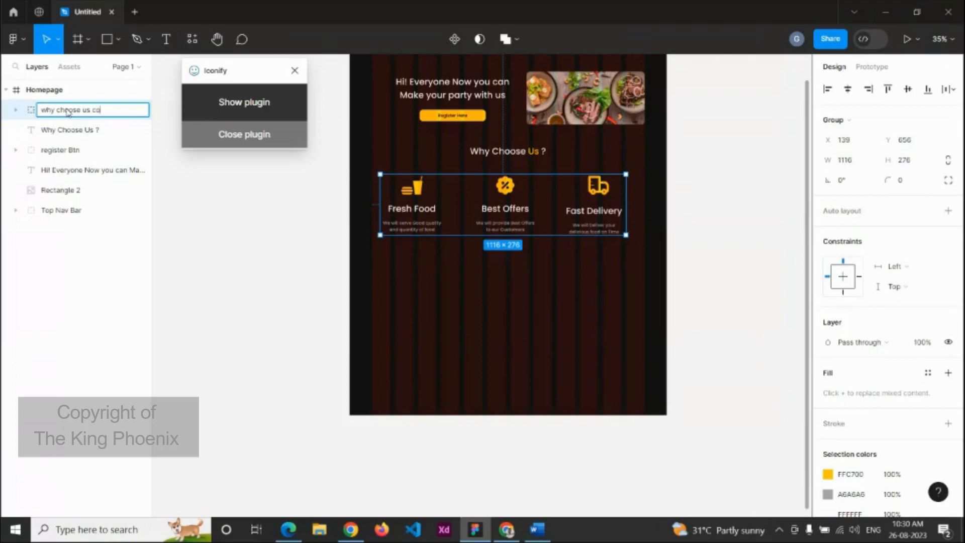
# Step: Finish renaming the feature group and shift it slightly to the right
pyautogui.click(281, 227)
pyautogui.moveTo(517, 220); pyautogui.dragTo(518, 210)
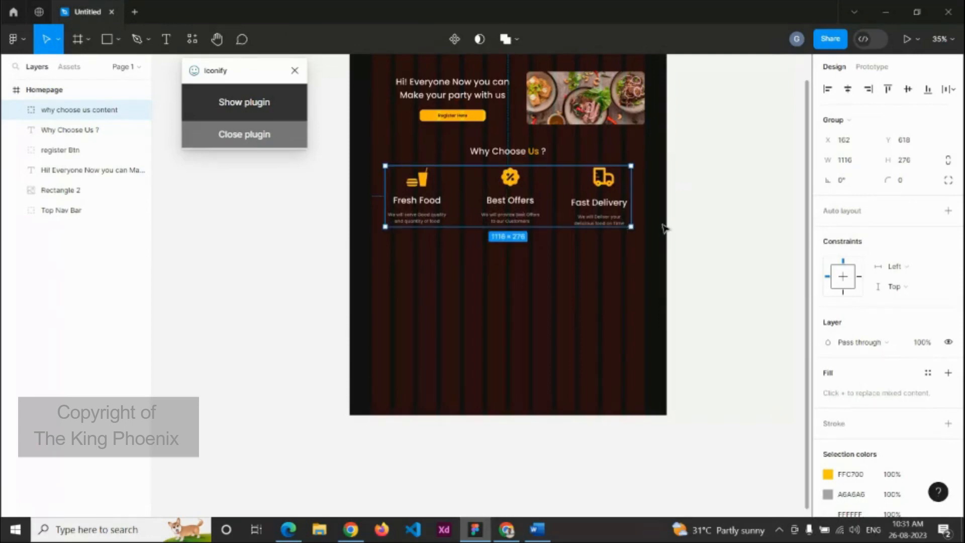
pyautogui.click(661, 229)
pyautogui.scroll(-3, 557, 252)
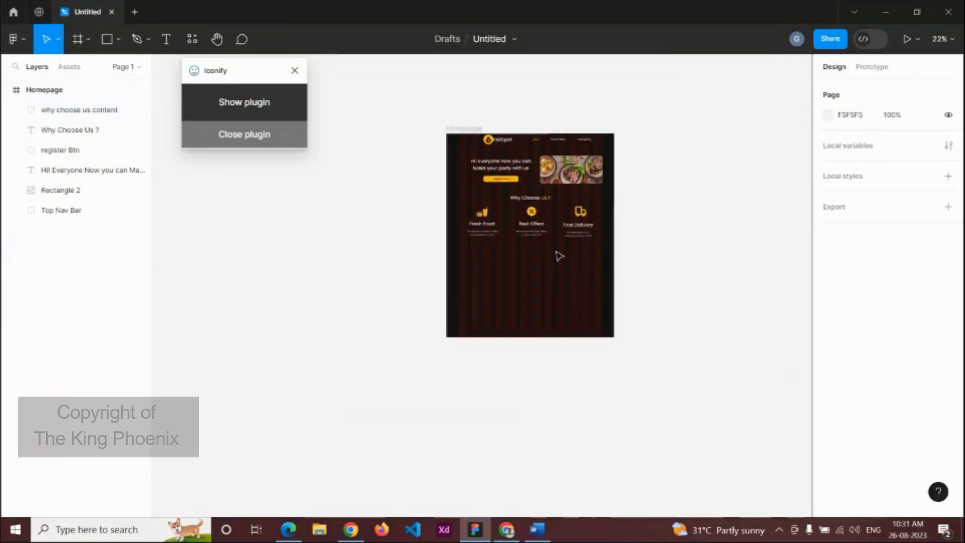
# Step: Extend the Homepage frame's bottom edge down to a height of 2604
pyautogui.click(467, 137)
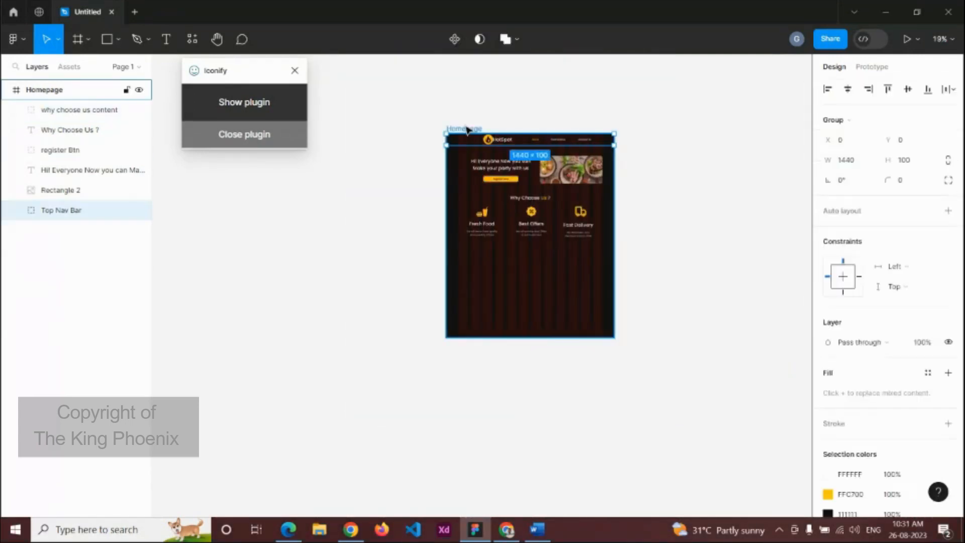
pyautogui.click(467, 130)
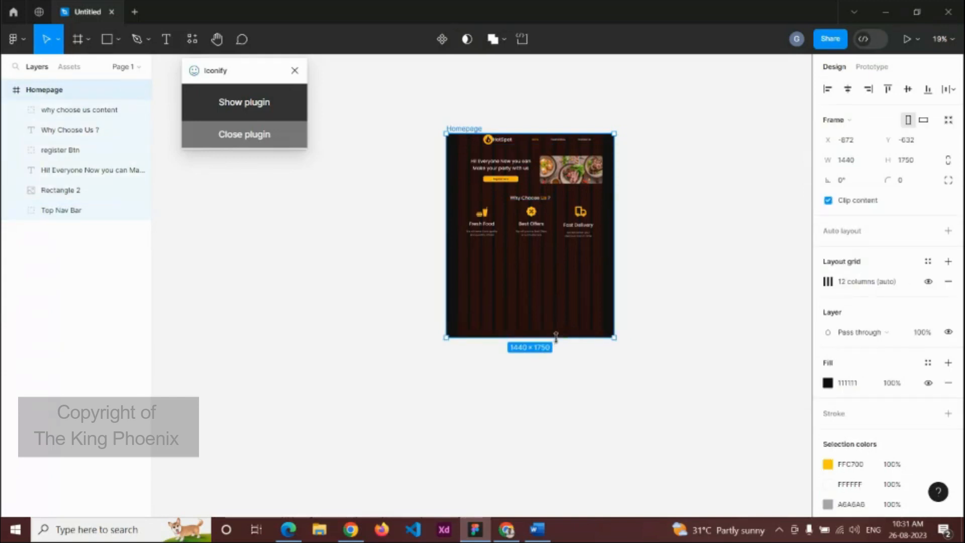
pyautogui.moveTo(556, 335); pyautogui.dragTo(556, 433)
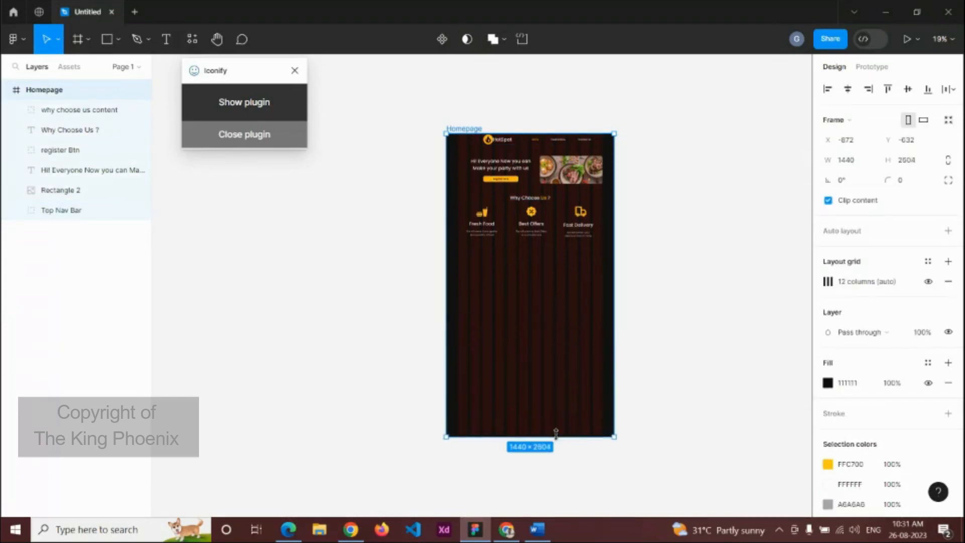
pyautogui.scroll(5, 547, 241)
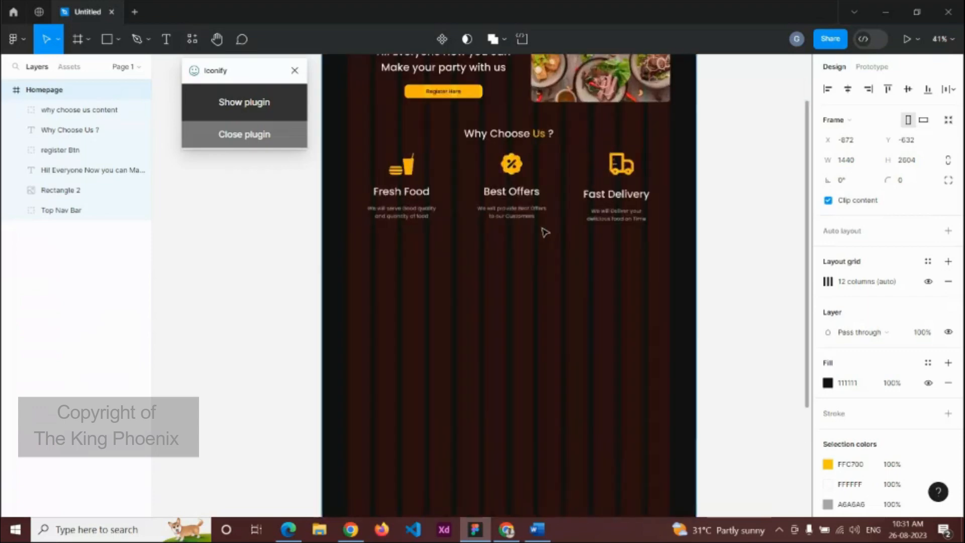
# Step: Duplicate the 'Why Choose Us ?' heading below the feature cards and retype it 'About Us'
pyautogui.click(521, 136)
pyautogui.hotkey('ctrl', 'd')
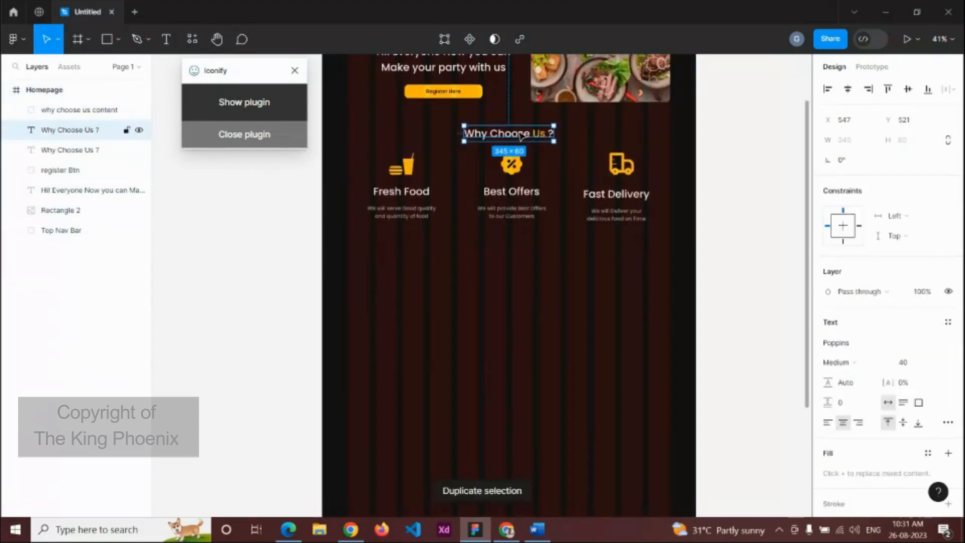
pyautogui.moveTo(521, 137); pyautogui.dragTo(465, 247)
pyautogui.doubleClick(521, 249)
pyautogui.write('Abo')
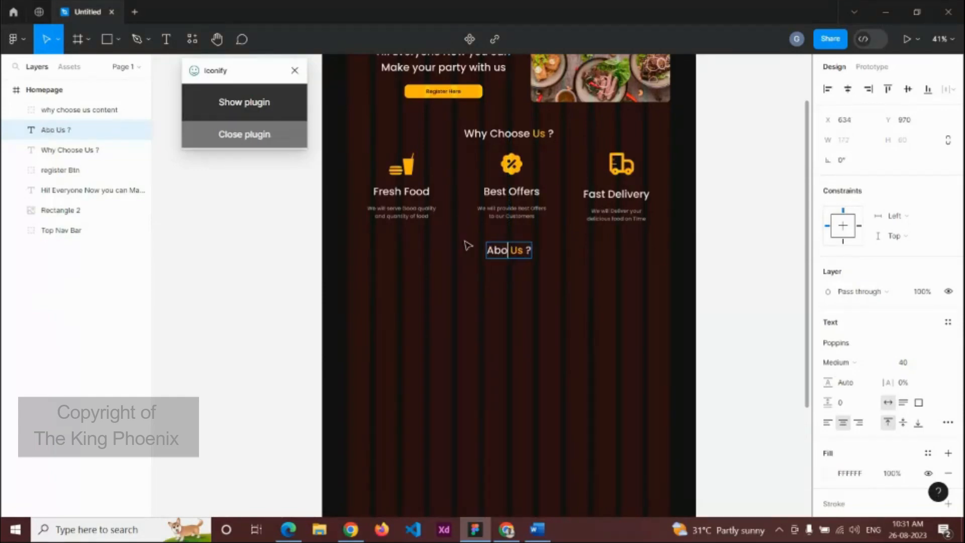
pyautogui.write('ut')
pyautogui.press('Escape')
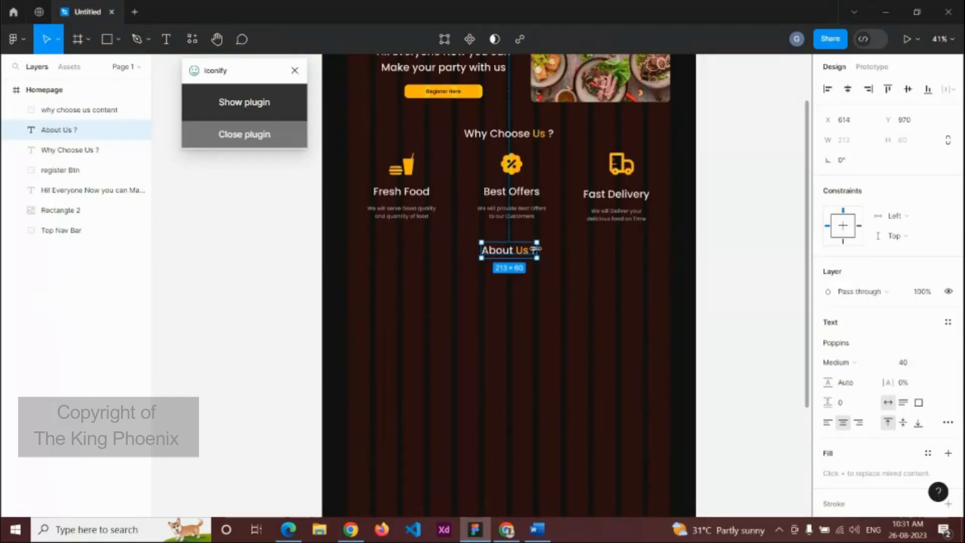
pyautogui.doubleClick(529, 253)
pyautogui.doubleClick(535, 250)
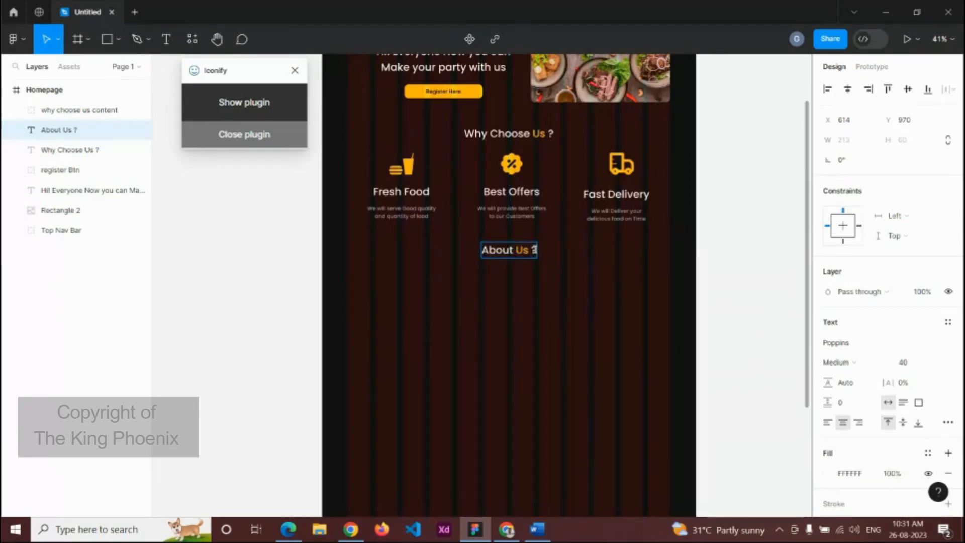
pyautogui.press('BackSpace')
pyautogui.press('BackSpace')
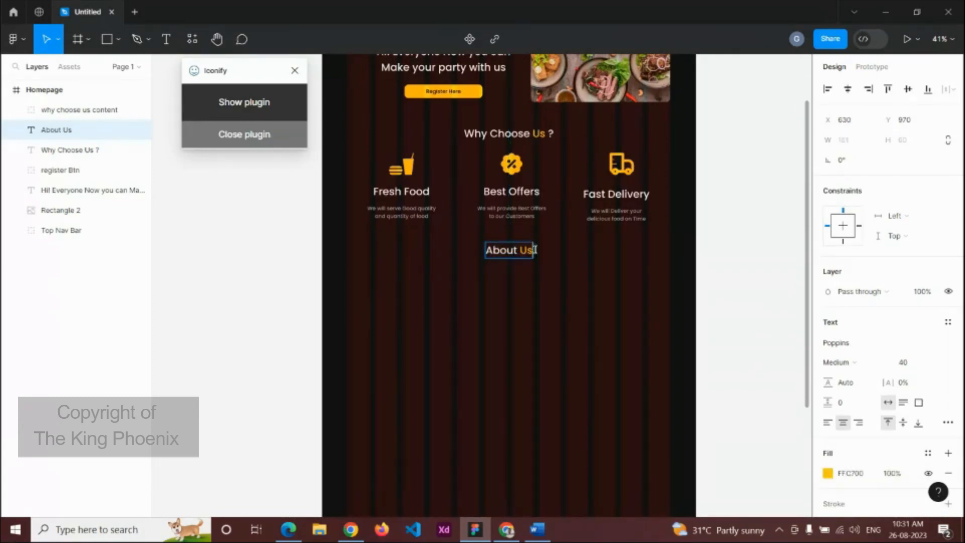
pyautogui.press('Escape')
pyautogui.keyDown('ctrl'); pyautogui.scroll(-3, 576, 277); pyautogui.keyUp('ctrl')
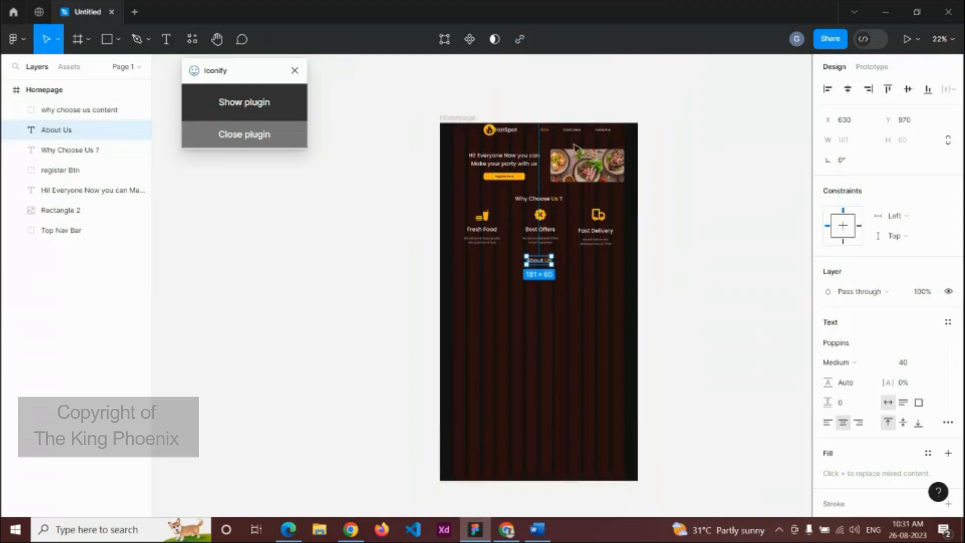
# Step: Draw a rectangle below About Us and fill it with an Unsplash restaurant interior photo
pyautogui.press('r')
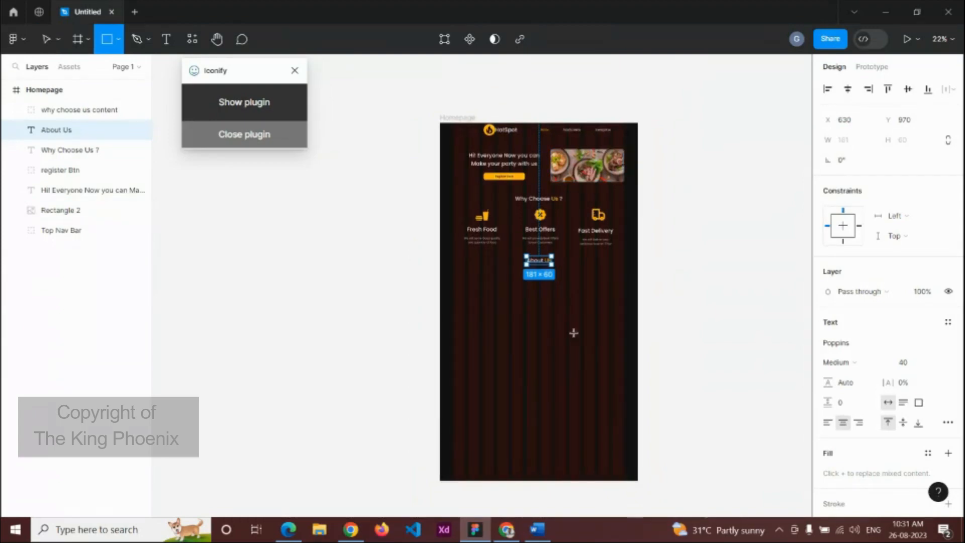
pyautogui.moveTo(547, 285); pyautogui.dragTo(624, 327)
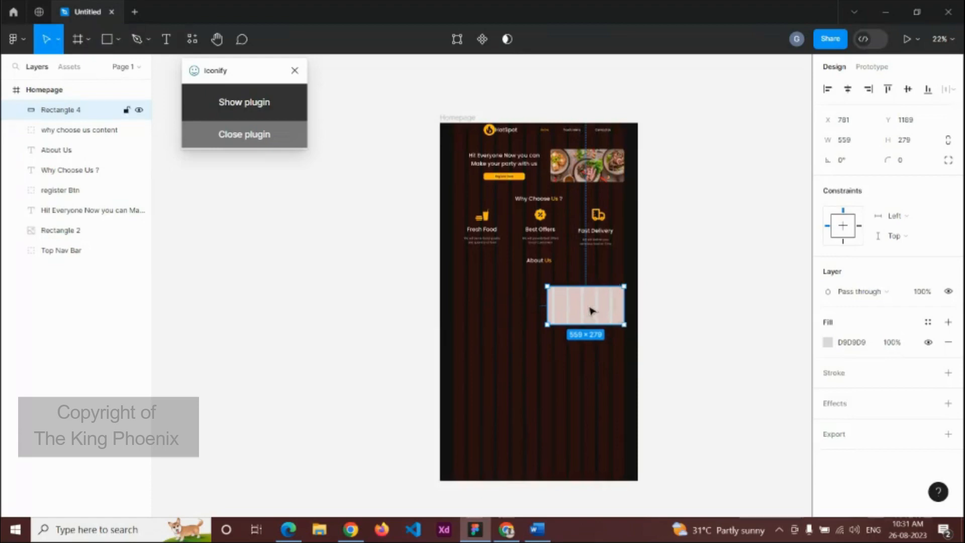
pyautogui.click(15, 40)
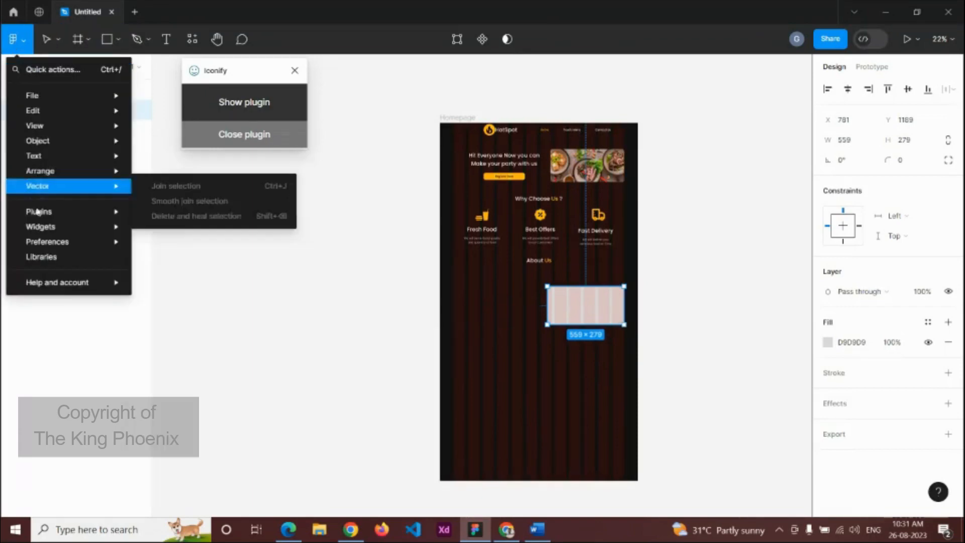
pyautogui.moveTo(38, 211)
pyautogui.click(156, 210)
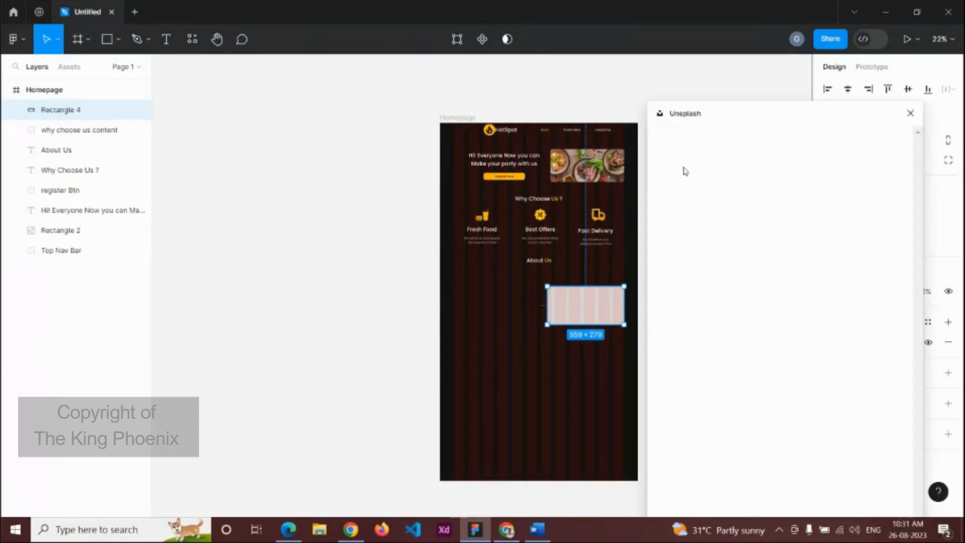
pyautogui.click(701, 175)
pyautogui.write('restaurant')
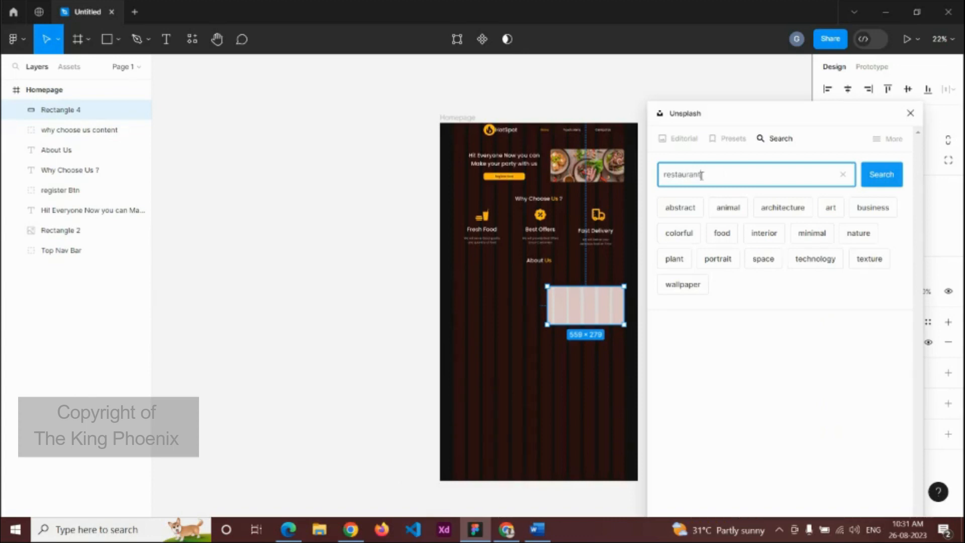
pyautogui.press('Return')
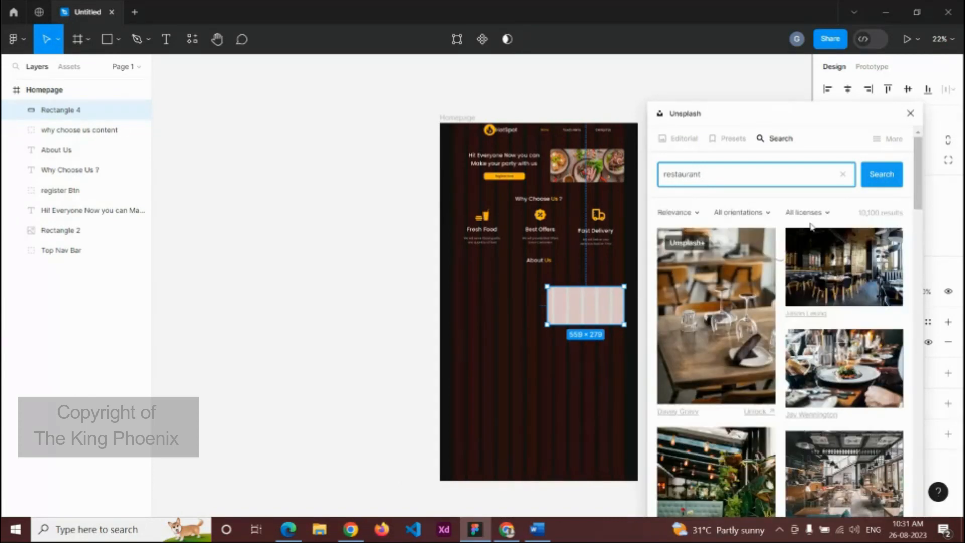
pyautogui.click(820, 271)
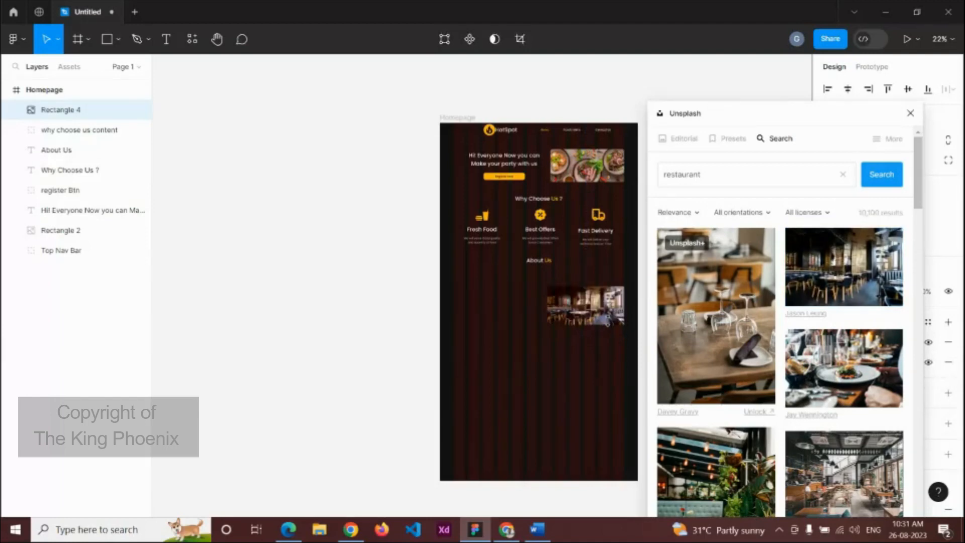
pyautogui.click(910, 113)
# Step: Round the photo's corners to 15 and widen it leftward to 610
pyautogui.scroll(5, 623, 297)
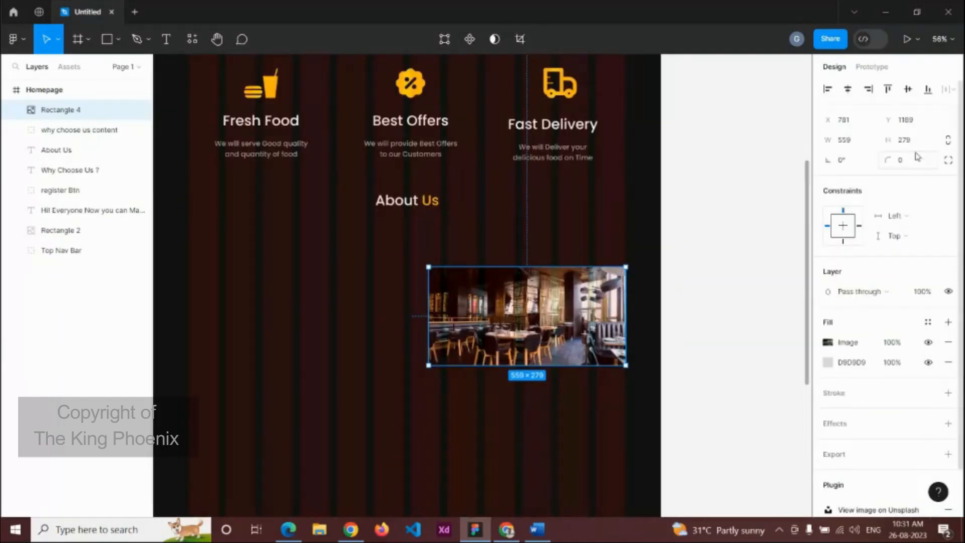
pyautogui.click(931, 159)
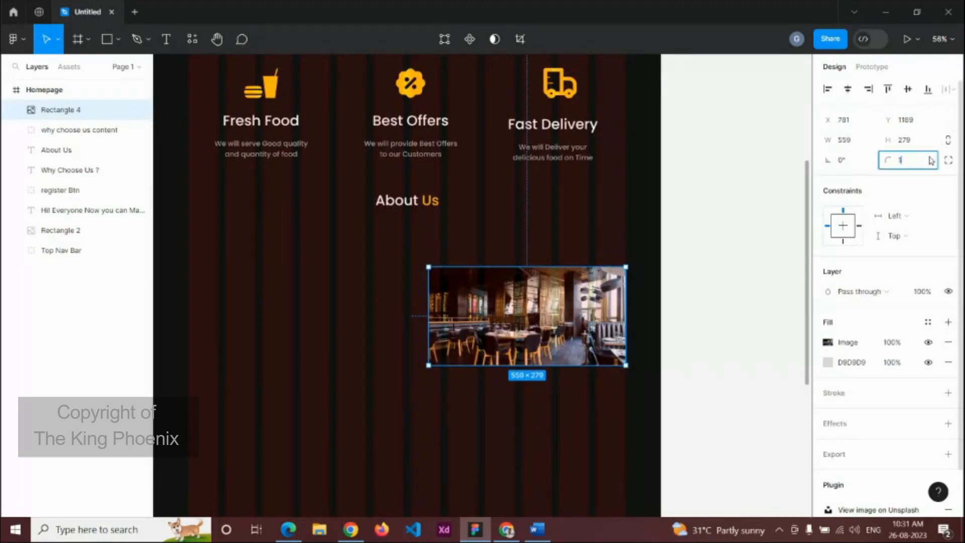
pyautogui.click(712, 263)
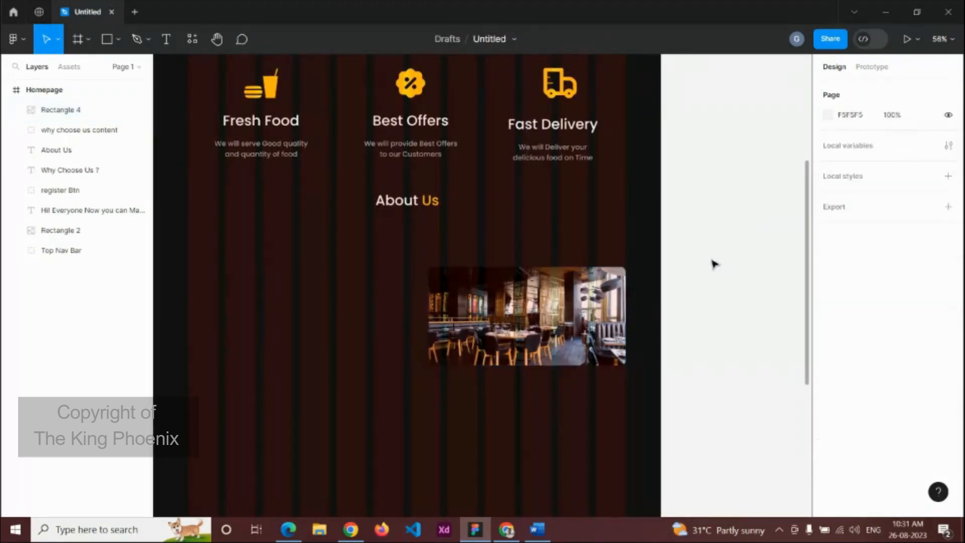
pyautogui.scroll(-3, 713, 263)
pyautogui.click(530, 297)
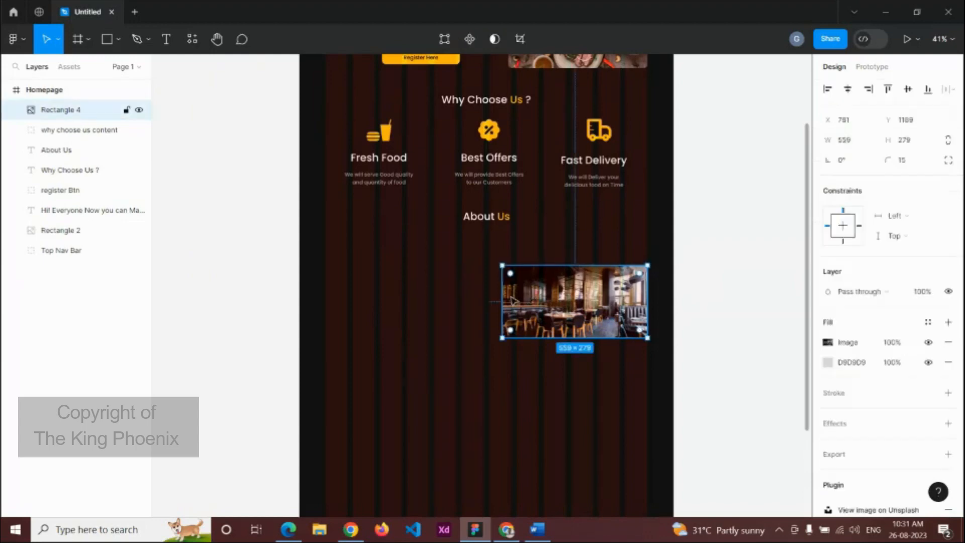
pyautogui.moveTo(499, 292); pyautogui.dragTo(487, 291)
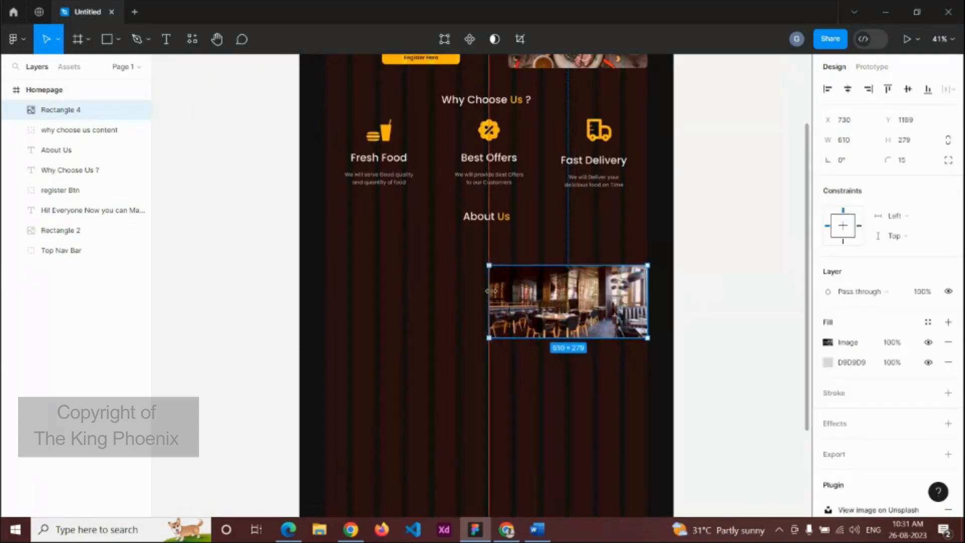
pyautogui.click(743, 291)
pyautogui.scroll(-2, 517, 282)
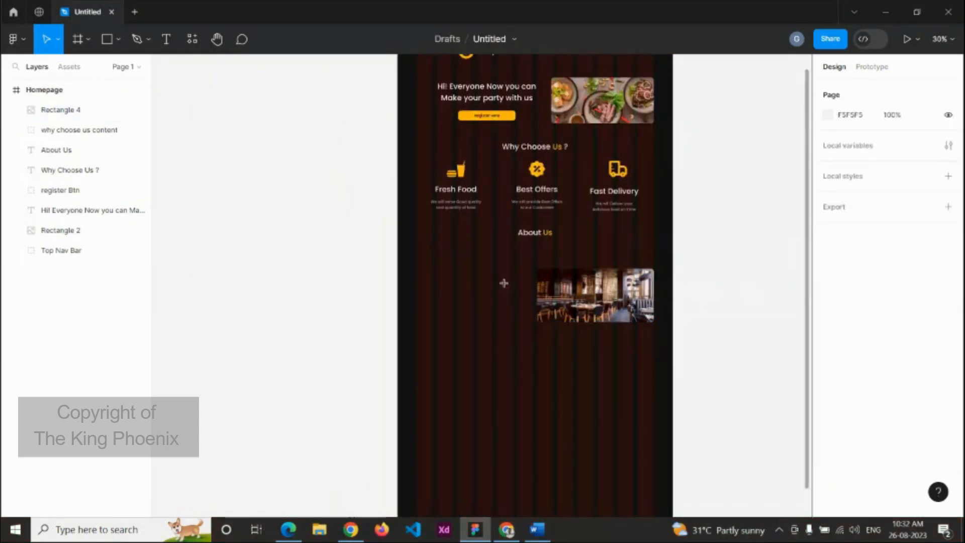
# Step: Add a text layer and copy the 'Restaurants are well known' paragraph from the Word document
pyautogui.press('t')
pyautogui.click(469, 291)
pyautogui.click(538, 525)
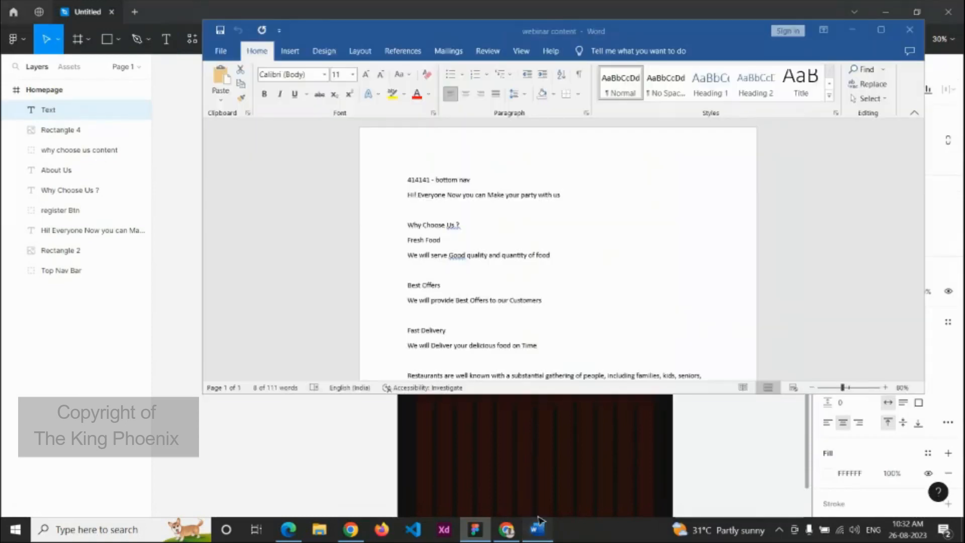
pyautogui.tripleClick(422, 345)
pyautogui.scroll(-3, 421, 326)
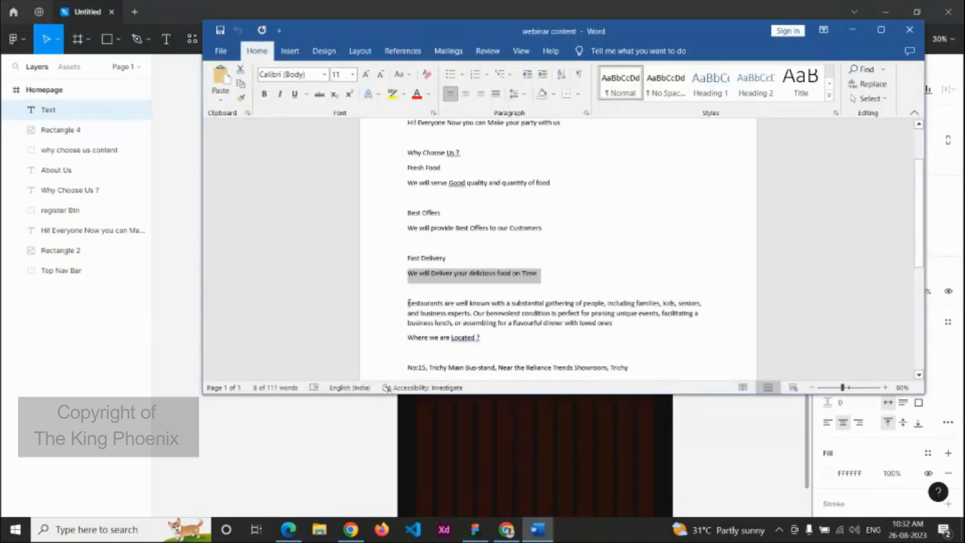
pyautogui.moveTo(409, 302); pyautogui.dragTo(614, 326)
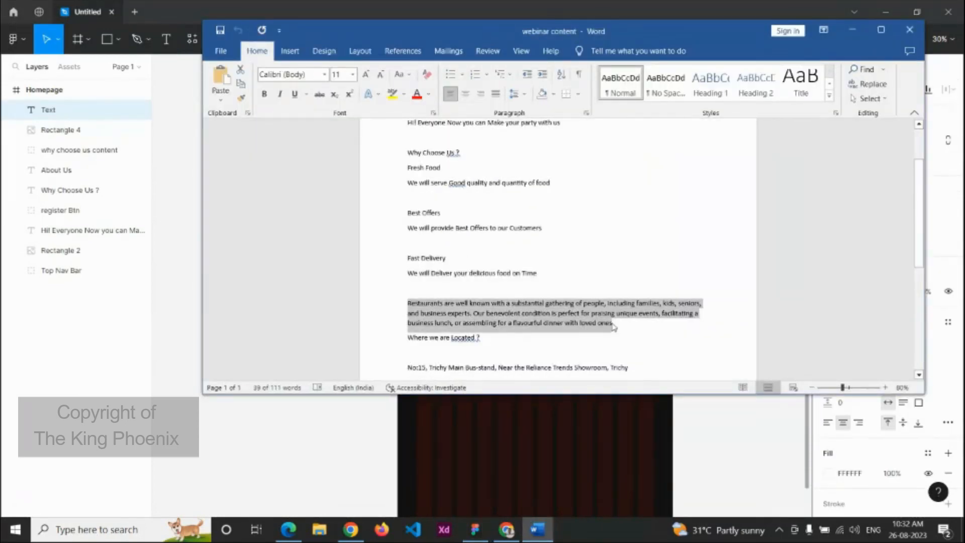
pyautogui.click(600, 410)
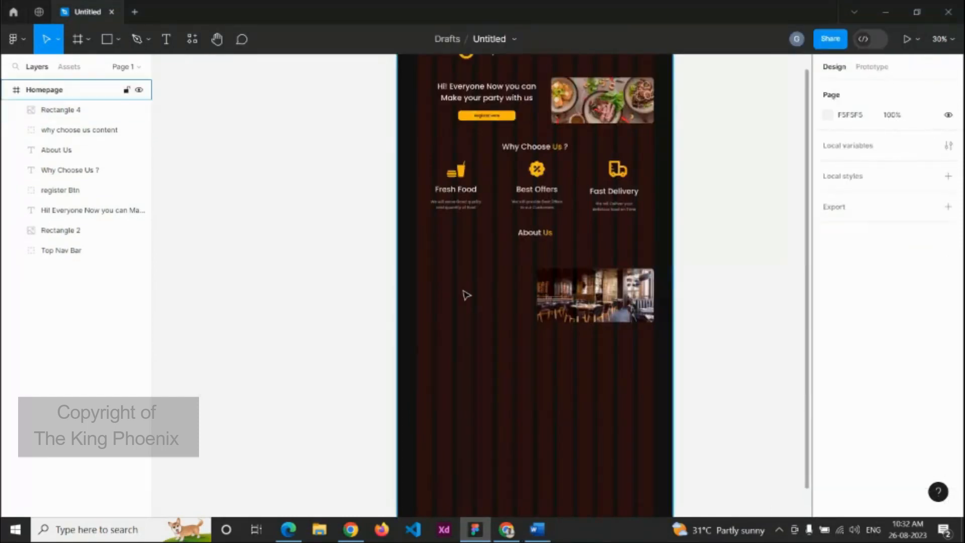
# Step: Paste the paragraph, try size 20, then delete the oversized text layer
pyautogui.hotkey('ctrl', 'v')
pyautogui.scroll(-3, 671, 319)
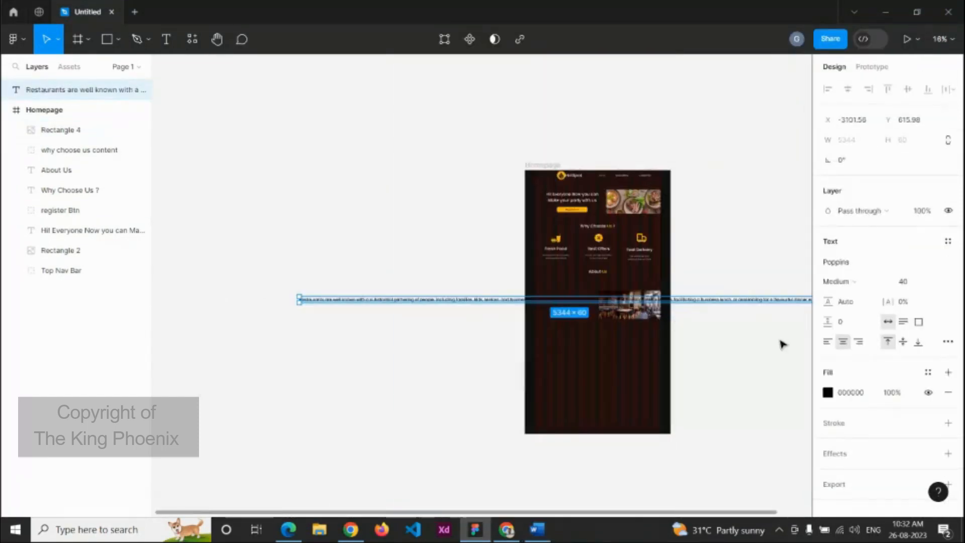
pyautogui.hscroll(5, 681, 351)
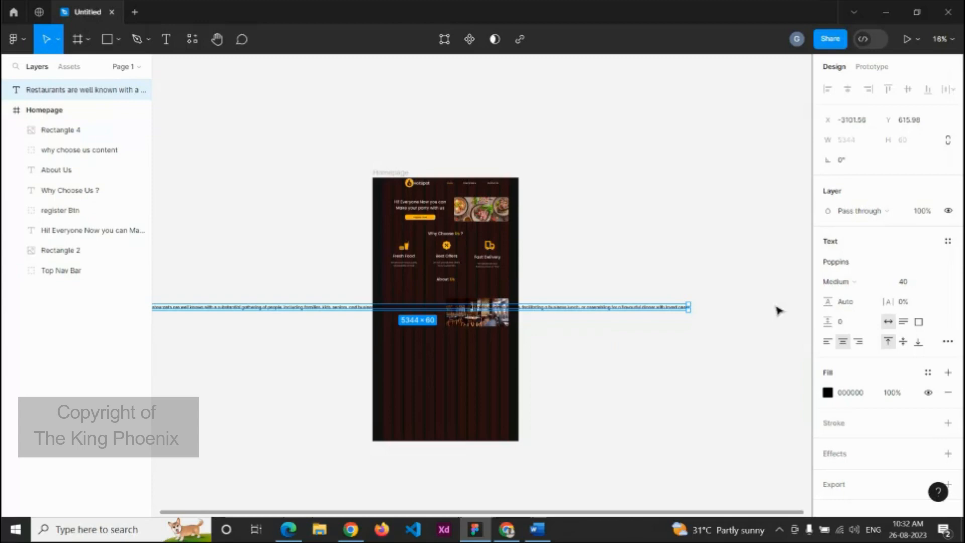
pyautogui.doubleClick(654, 307)
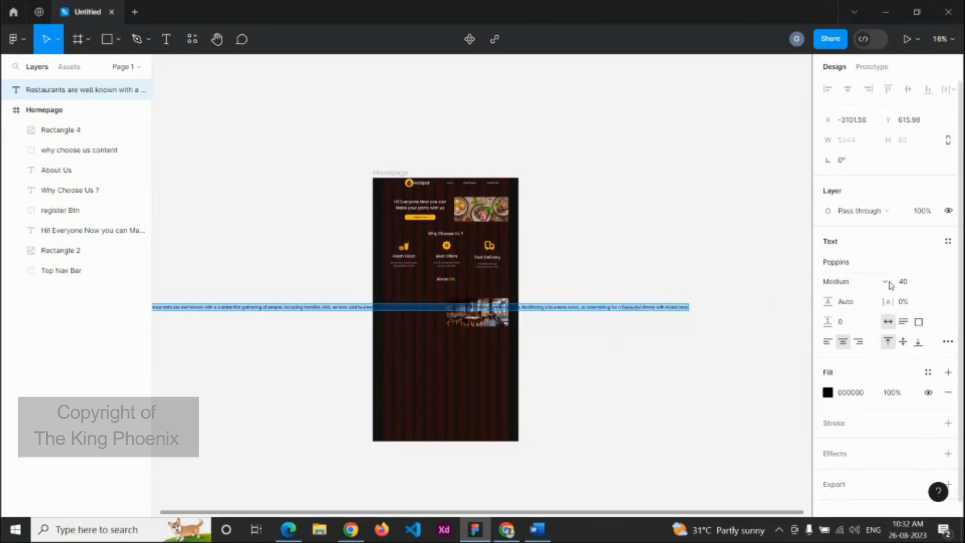
pyautogui.click(909, 281)
pyautogui.write('20')
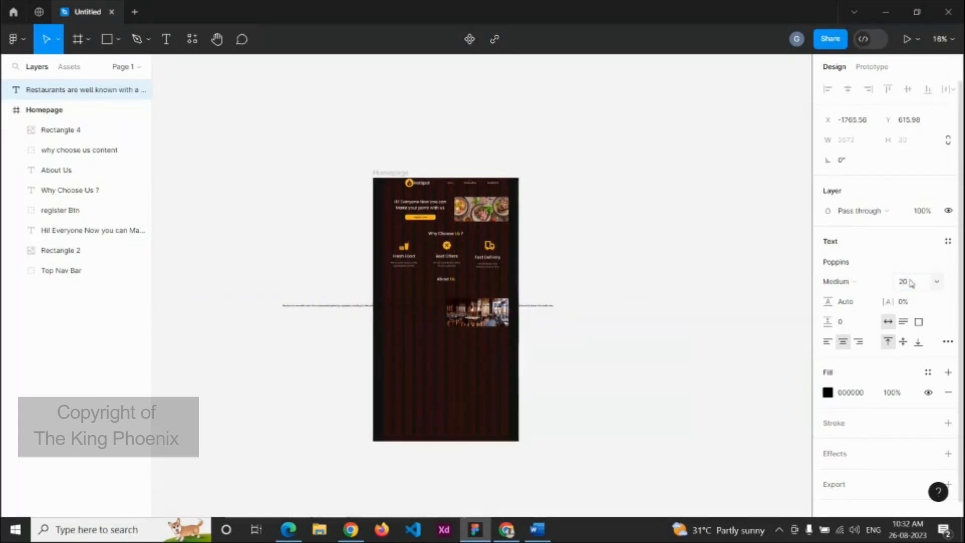
pyautogui.press('Escape')
pyautogui.press('Delete')
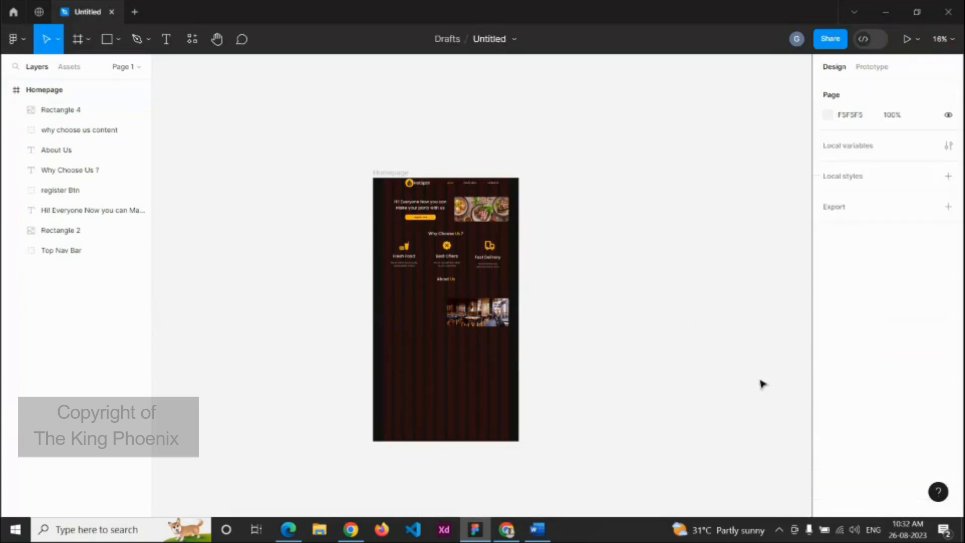
# Step: Create a size-20 text box left of the photo and paste the restaurant paragraph
pyautogui.click(537, 529)
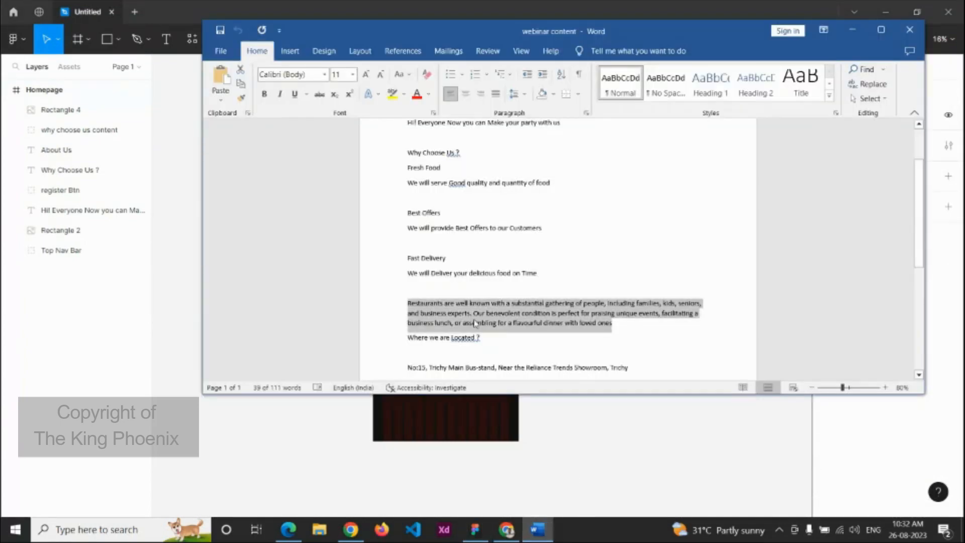
pyautogui.click(575, 444)
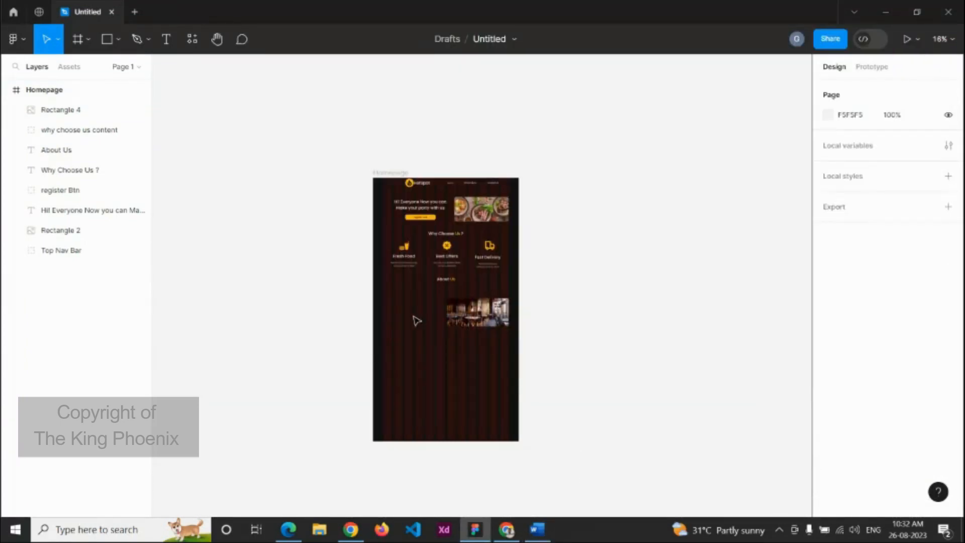
pyautogui.scroll(3, 418, 320)
pyautogui.press('t')
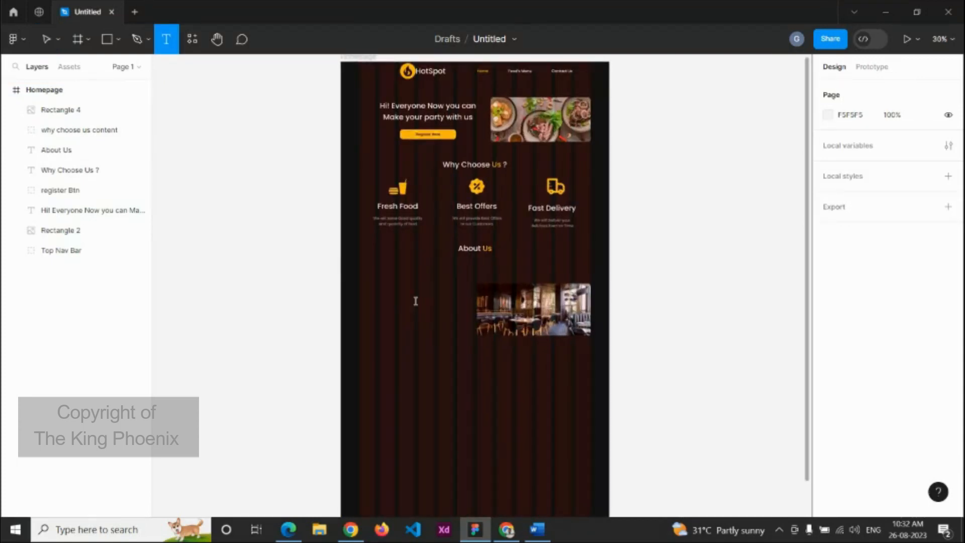
pyautogui.click(416, 301)
pyautogui.click(908, 361)
pyautogui.write('2')
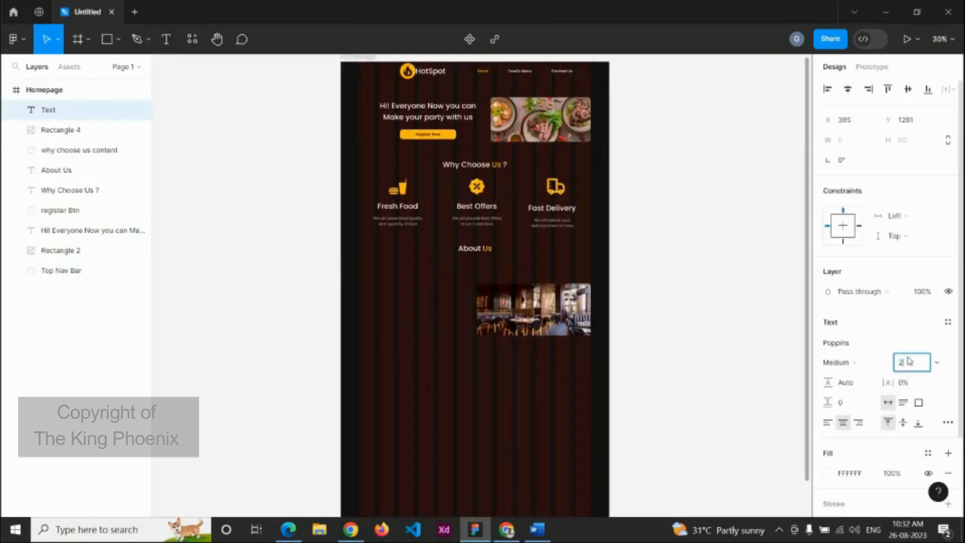
pyautogui.write('0')
pyautogui.press('Return')
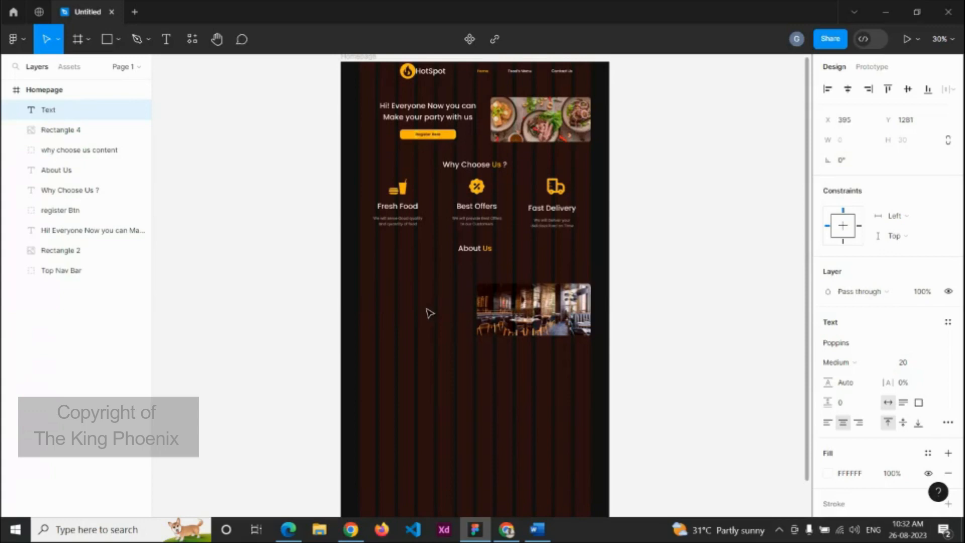
pyautogui.hotkey('ctrl', 'v')
# Step: Narrow the paragraph box to about 625 wide so it wraps into four lines
pyautogui.scroll(4, 649, 315)
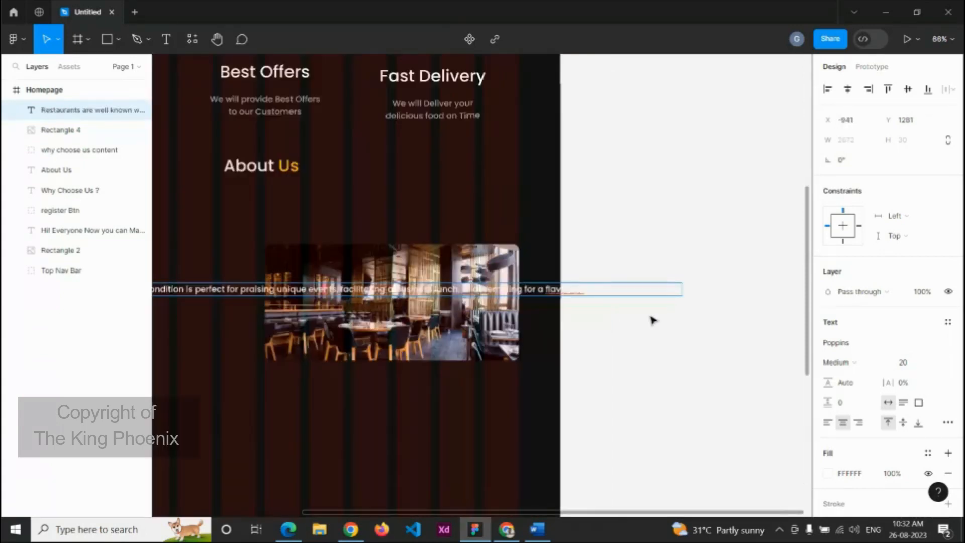
pyautogui.click(699, 305)
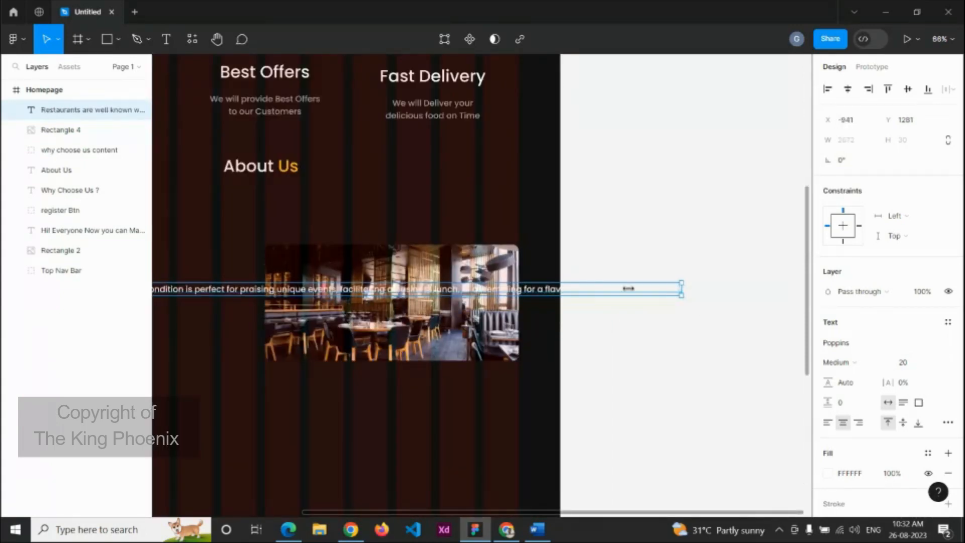
pyautogui.moveTo(628, 288); pyautogui.dragTo(236, 289)
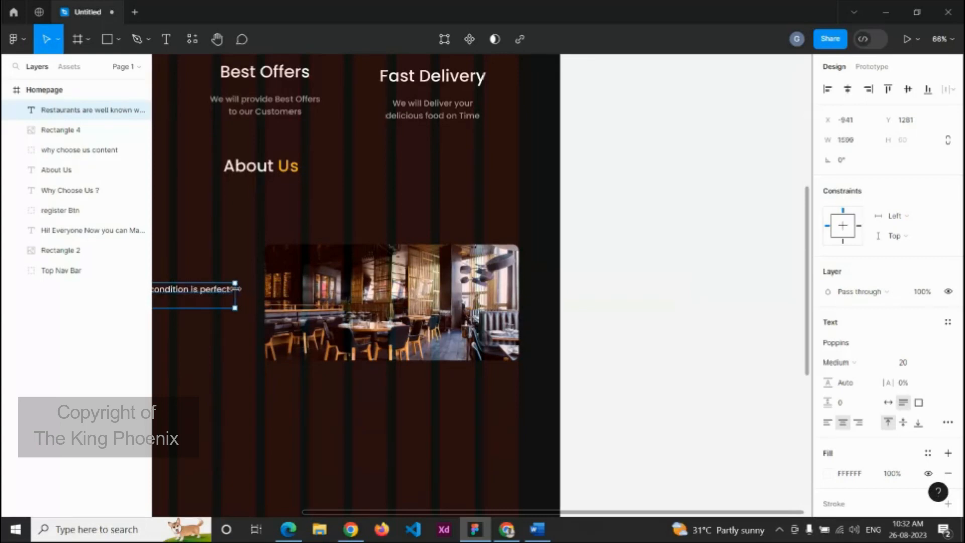
pyautogui.scroll(-2, 261, 299)
pyautogui.moveTo(279, 376); pyautogui.dragTo(584, 384)
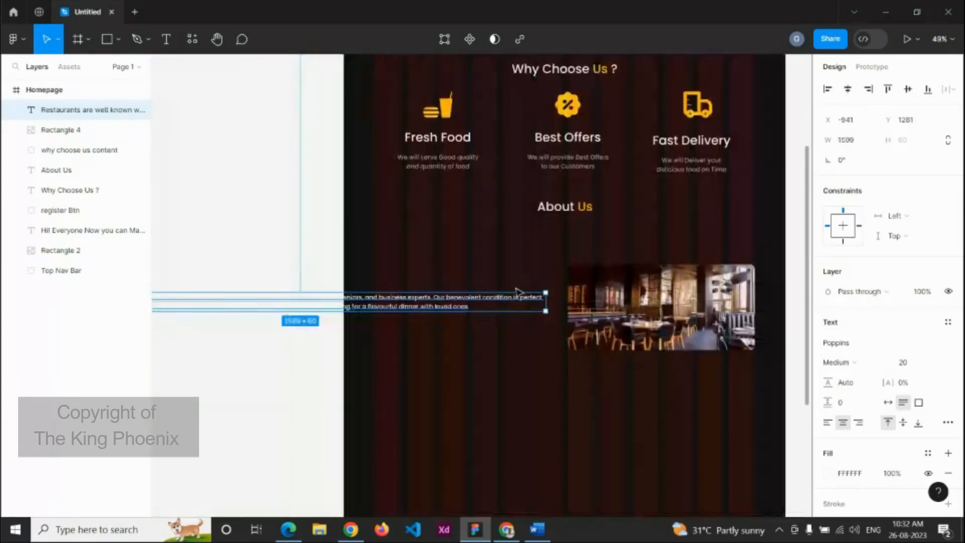
pyautogui.moveTo(549, 303)
pyautogui.mouseDown()
pyautogui.moveTo(290, 304)
pyautogui.moveTo(349, 314)
pyautogui.moveTo(553, 304)
pyautogui.moveTo(531, 303)
pyautogui.moveTo(541, 300)
pyautogui.mouseUp()
# Step: Nudge the paragraph and photo up together and group them as 'about us content'
pyautogui.keyDown('shift'); pyautogui.click(678, 330); pyautogui.keyUp('shift')
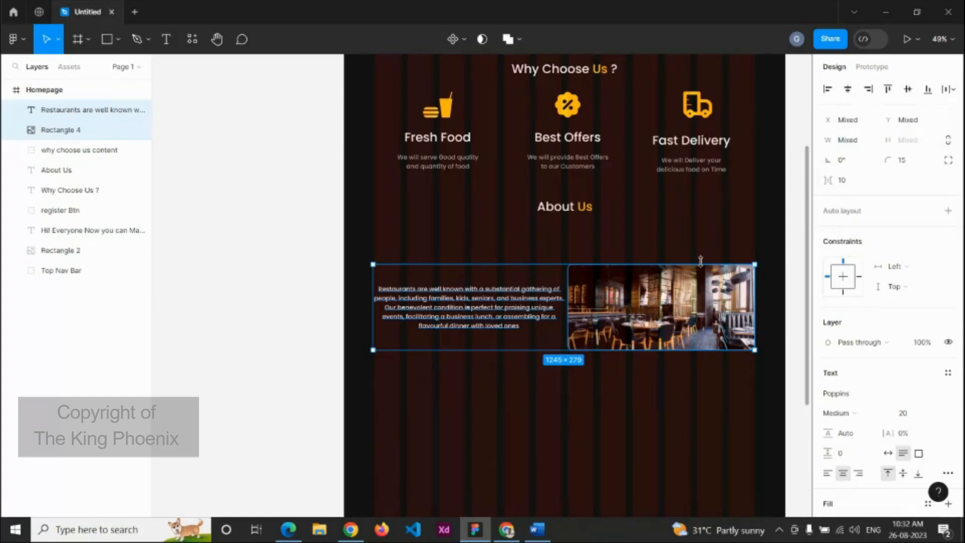
pyautogui.hotkey('shift', 'Up')
pyautogui.hotkey('shift', 'Up')
pyautogui.hotkey('shift', 'Up')
pyautogui.hotkey('shift', 'Up')
pyautogui.hotkey('shift', 'Up')
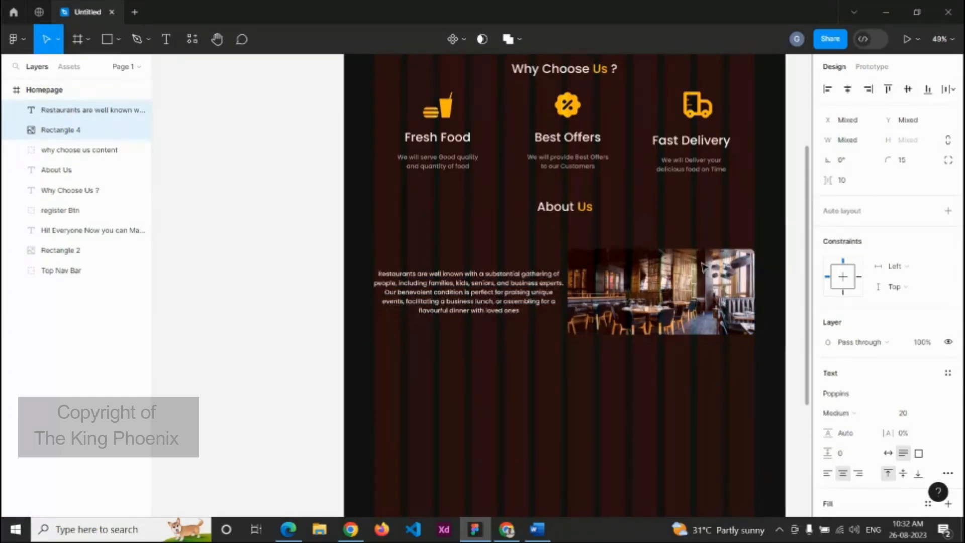
pyautogui.hotkey('ctrl', 'g')
pyautogui.doubleClick(60, 111)
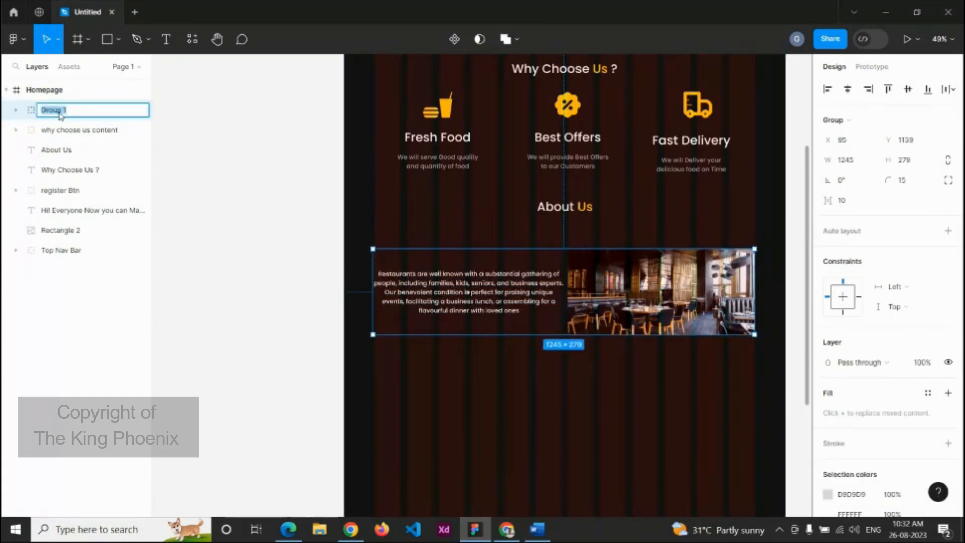
pyautogui.write('about us')
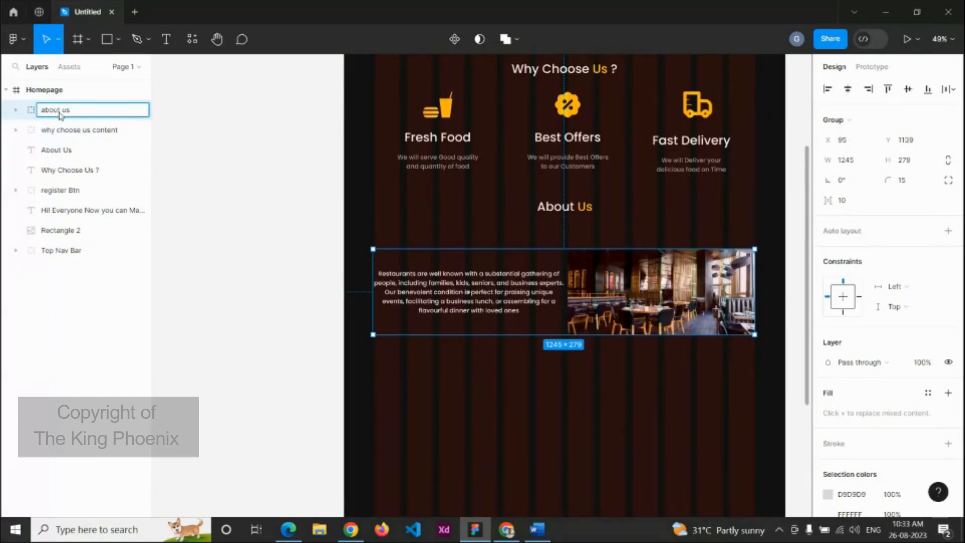
pyautogui.write(' content')
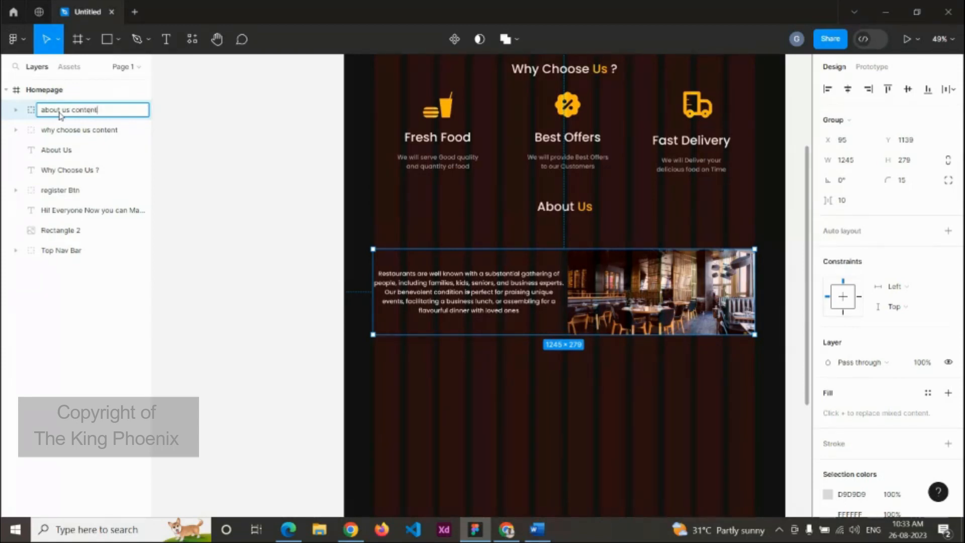
pyautogui.press('Return')
pyautogui.click(245, 151)
pyautogui.scroll(-5, 630, 329)
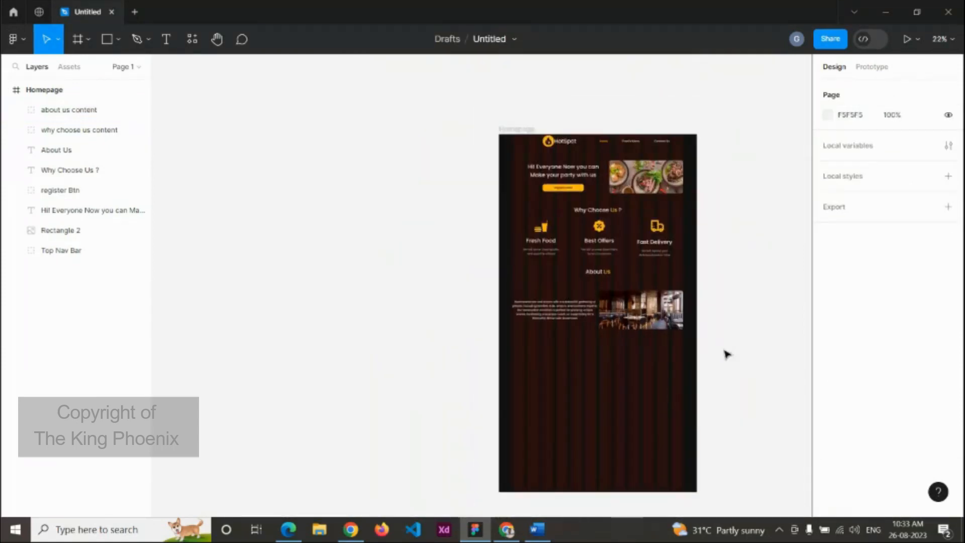
# Step: Draw a full-width 1440×787 rectangle across the frame below the About Us section
pyautogui.moveTo(718, 346); pyautogui.dragTo(590, 269)
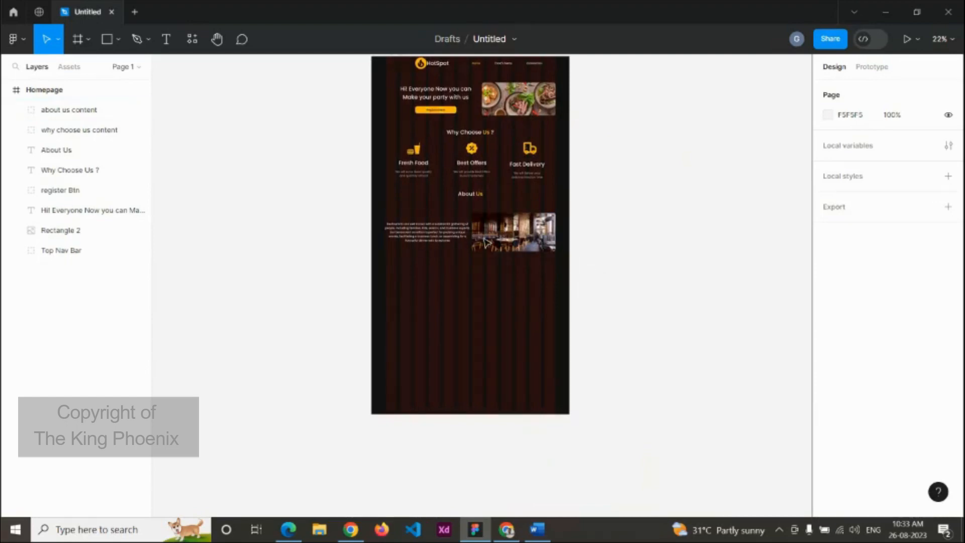
pyautogui.press('r')
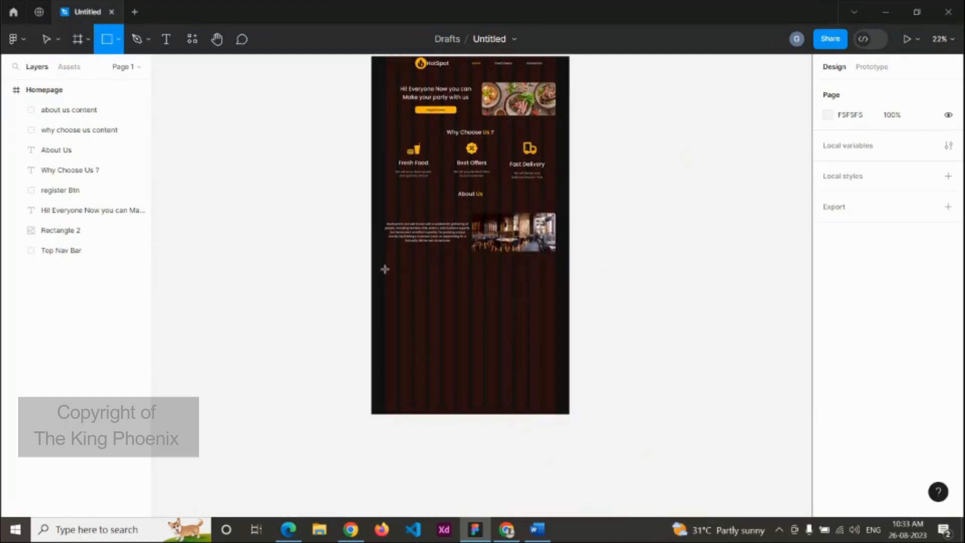
pyautogui.moveTo(375, 265); pyautogui.dragTo(569, 370)
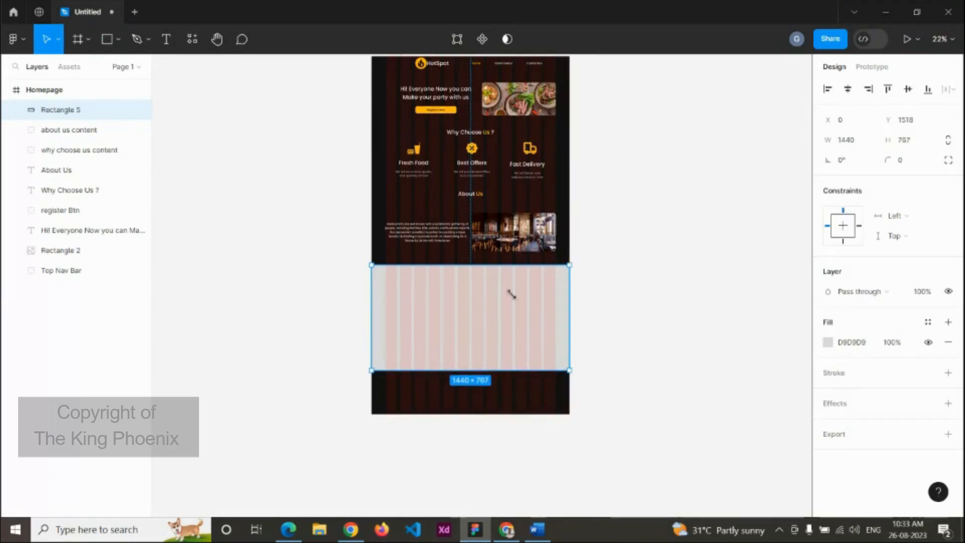
pyautogui.press('t')
pyautogui.scroll(3, 467, 280)
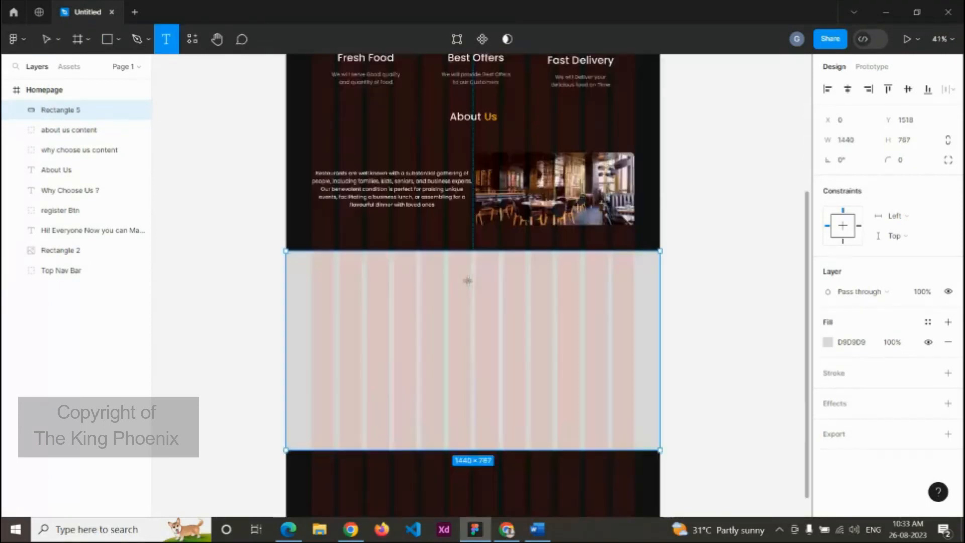
# Step: Type the heading 'Visit Our Delicious Menu' at the top of the new rectangle, fixing the typo
pyautogui.click(461, 270)
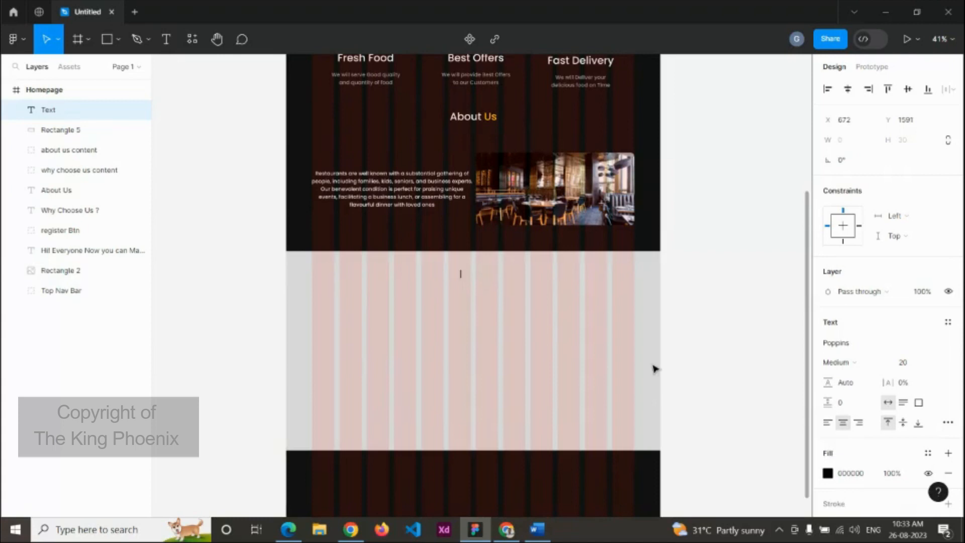
pyautogui.write('Vist')
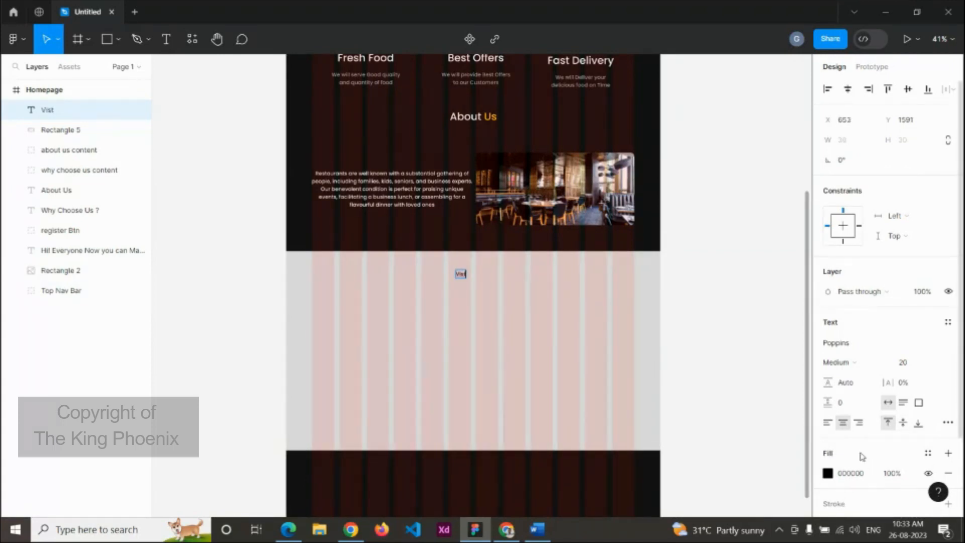
pyautogui.press('Escape')
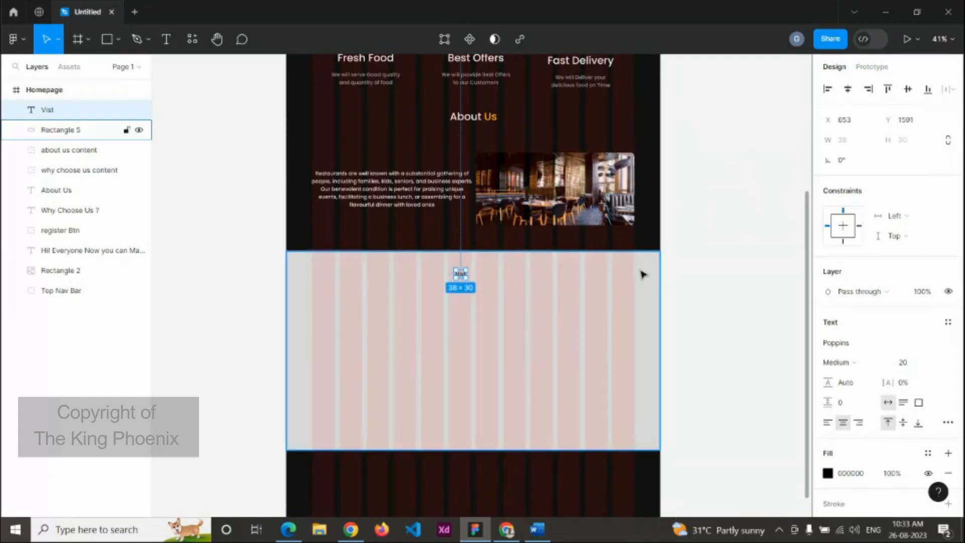
pyautogui.scroll(4, 559, 278)
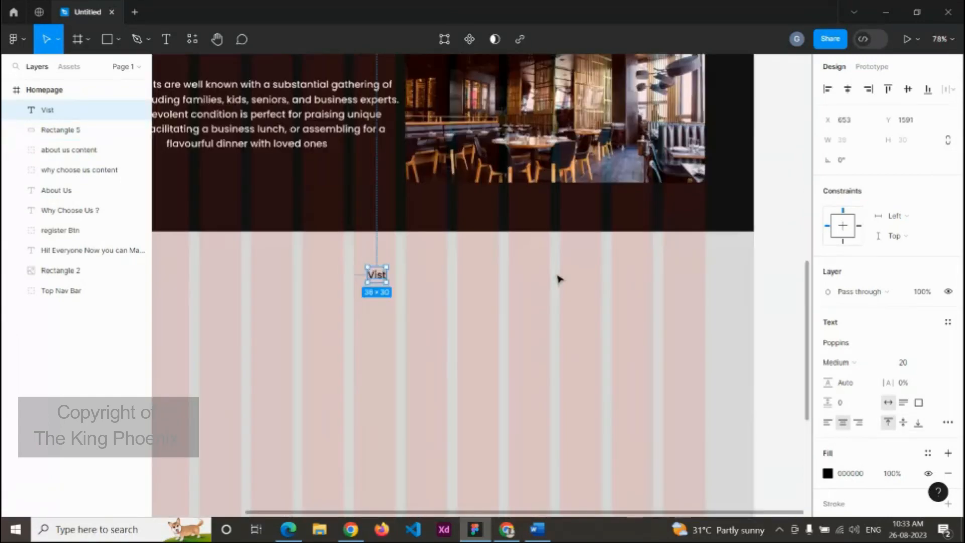
pyautogui.doubleClick(374, 275)
pyautogui.click(383, 274)
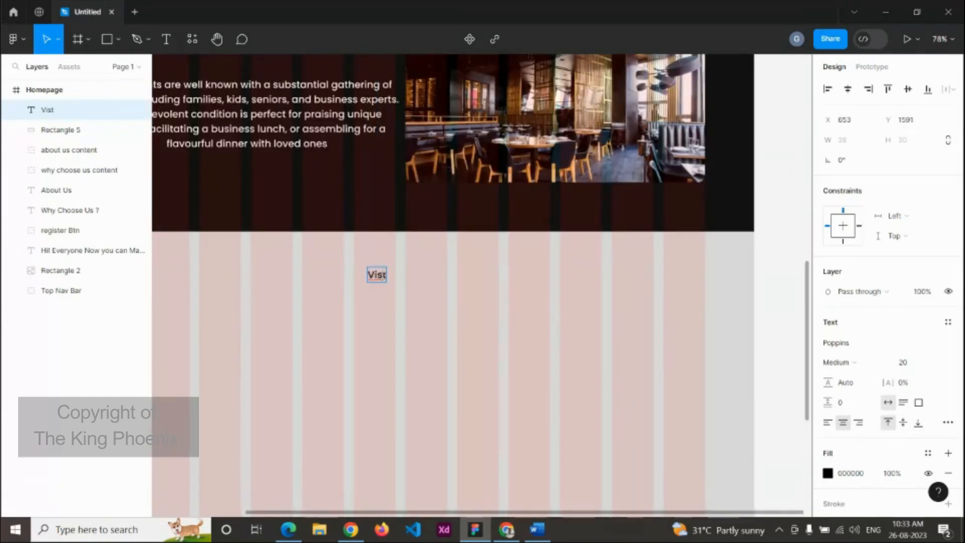
pyautogui.write('i')
pyautogui.press('Right')
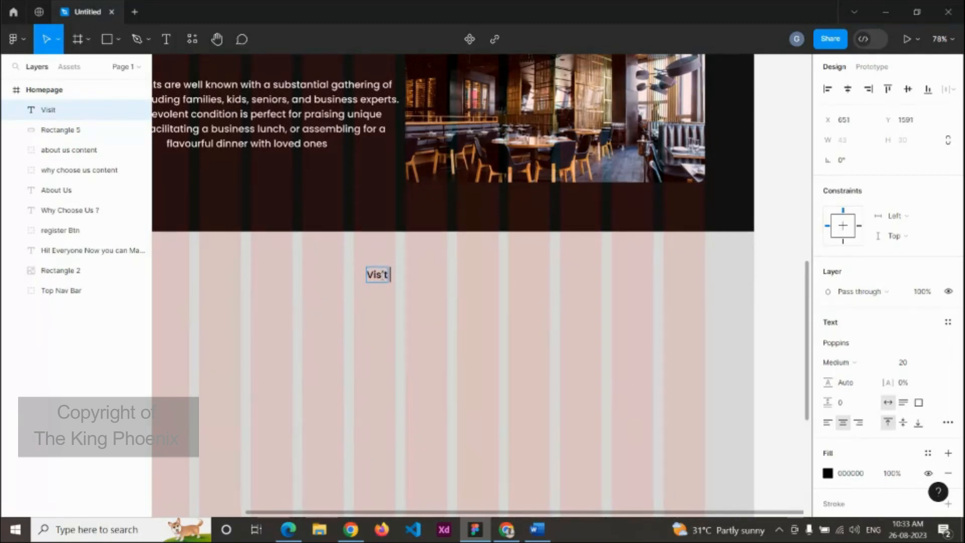
pyautogui.write('Our De')
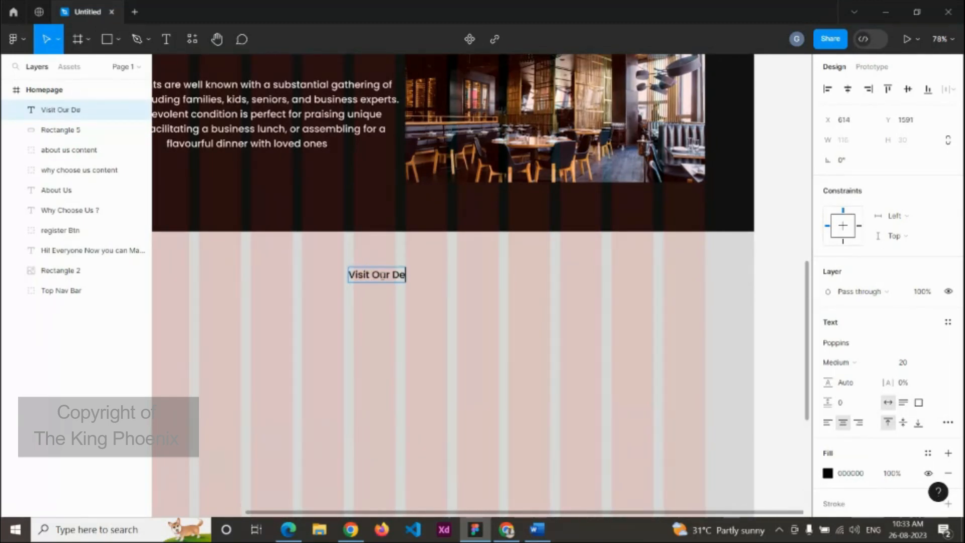
pyautogui.write('lic')
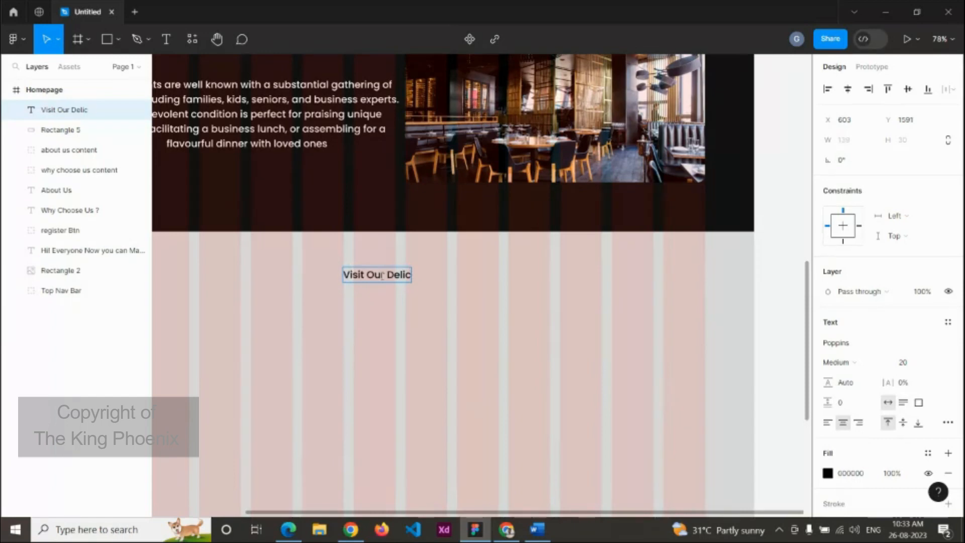
pyautogui.write('ious')
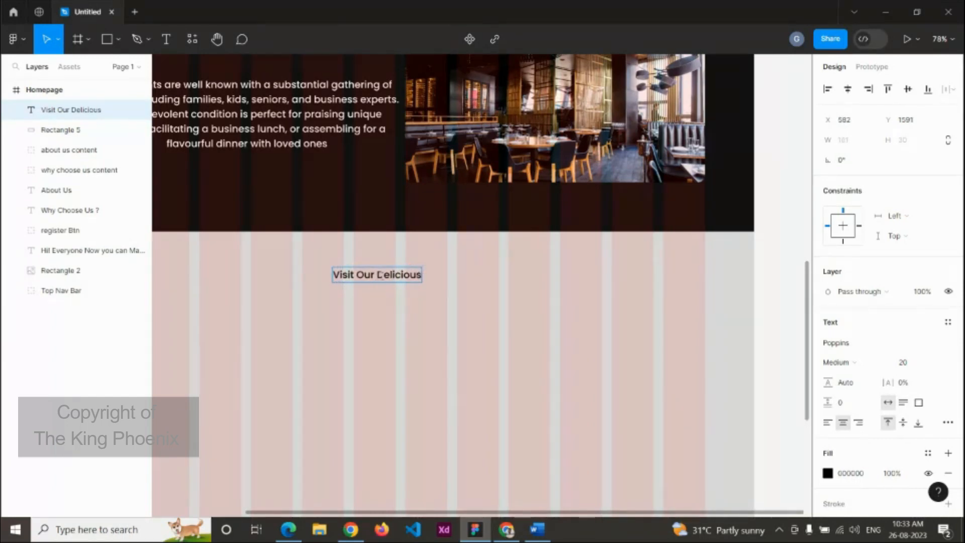
pyautogui.write(' Menu')
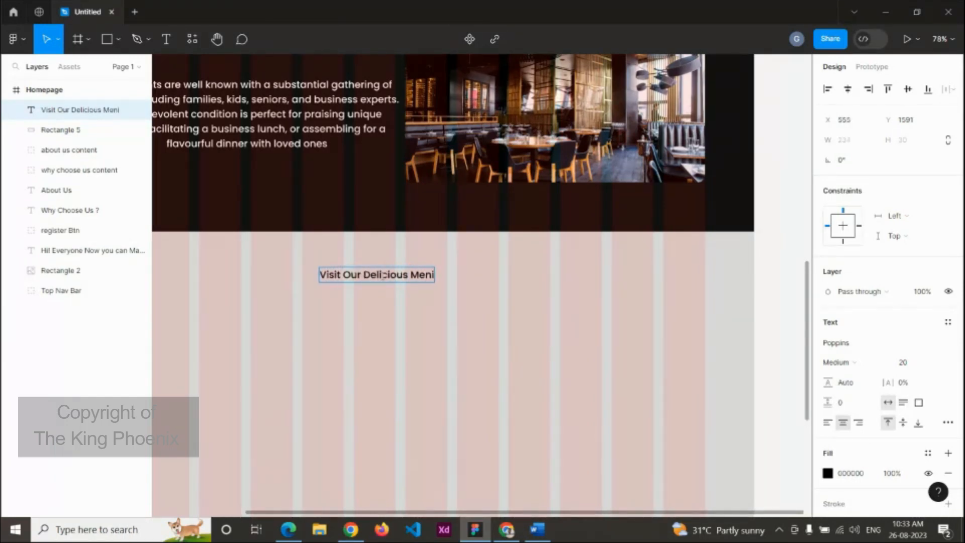
pyautogui.write('u')
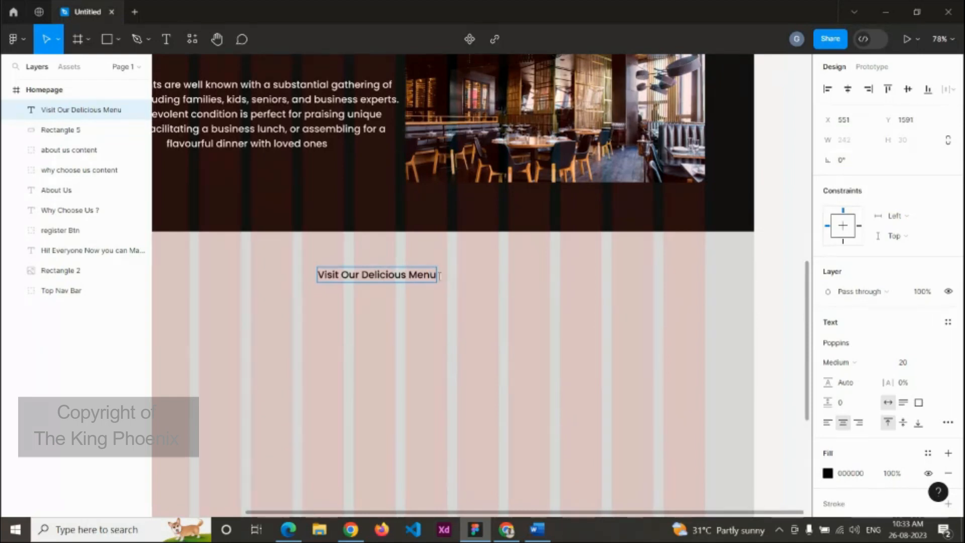
# Step: Set the heading to size 40 and colour only the word Menu yellow FFC700
pyautogui.hotkey('ctrl', 'a')
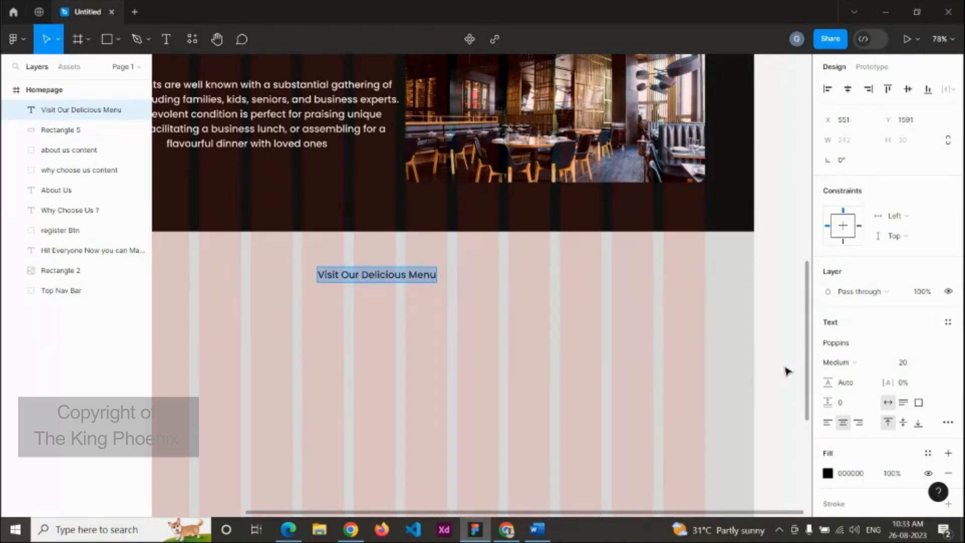
pyautogui.click(905, 362)
pyautogui.write('40')
pyautogui.press('Return')
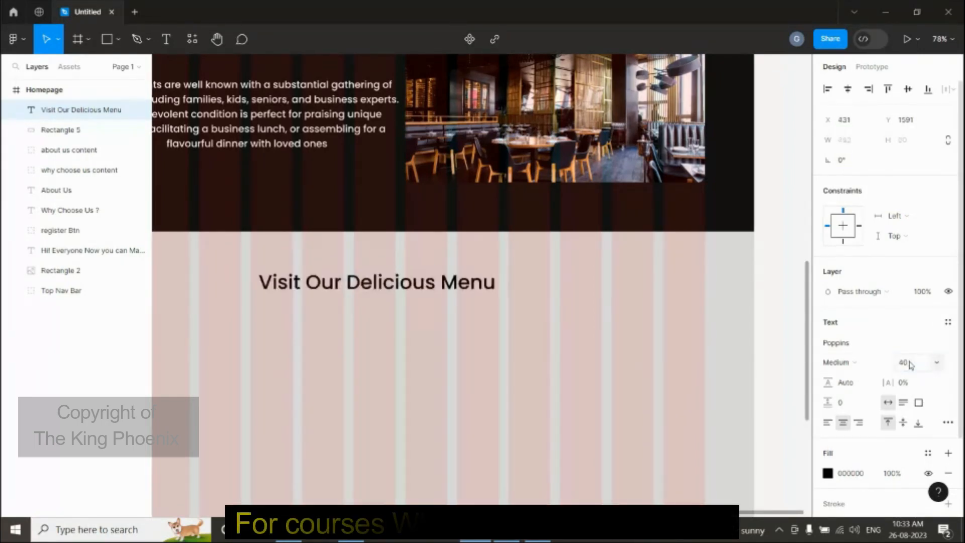
pyautogui.press('Escape')
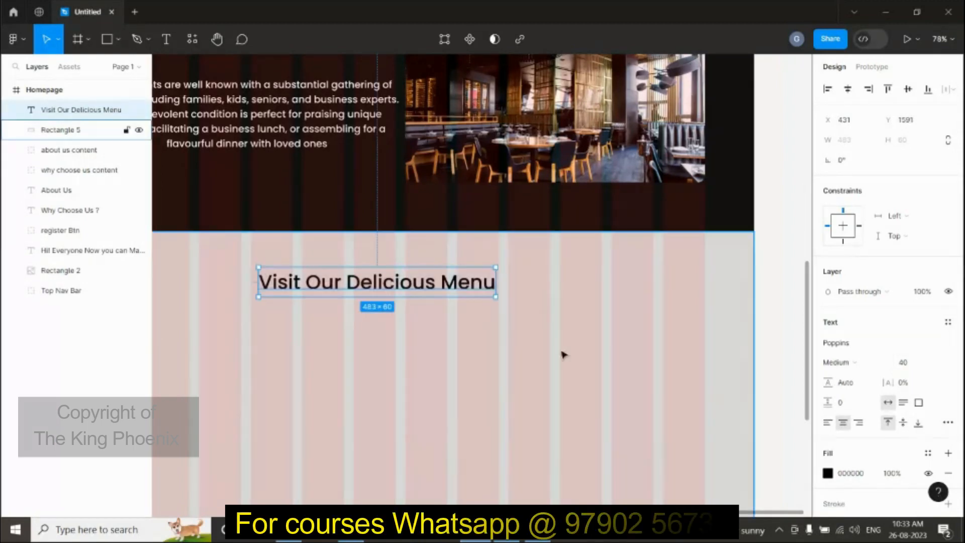
pyautogui.doubleClick(443, 281)
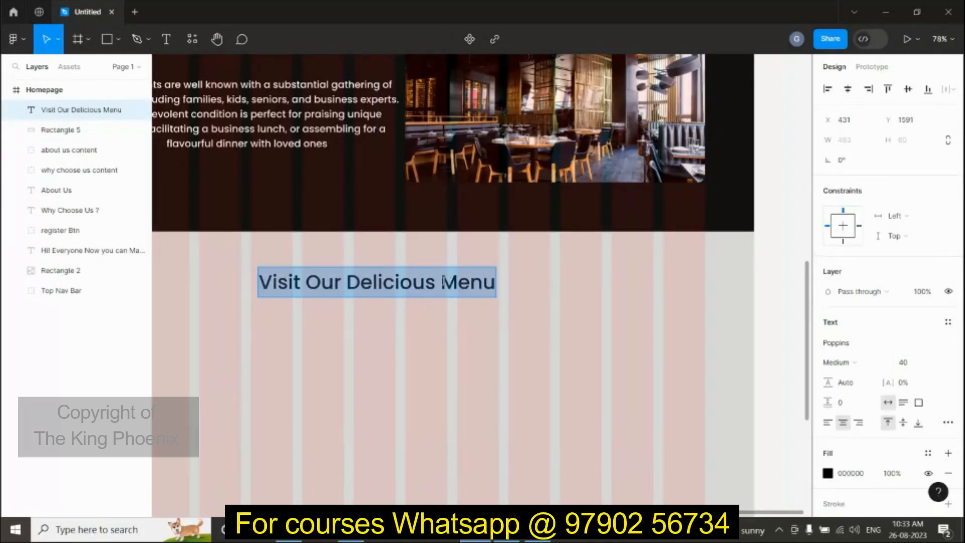
pyautogui.moveTo(442, 282); pyautogui.dragTo(540, 307)
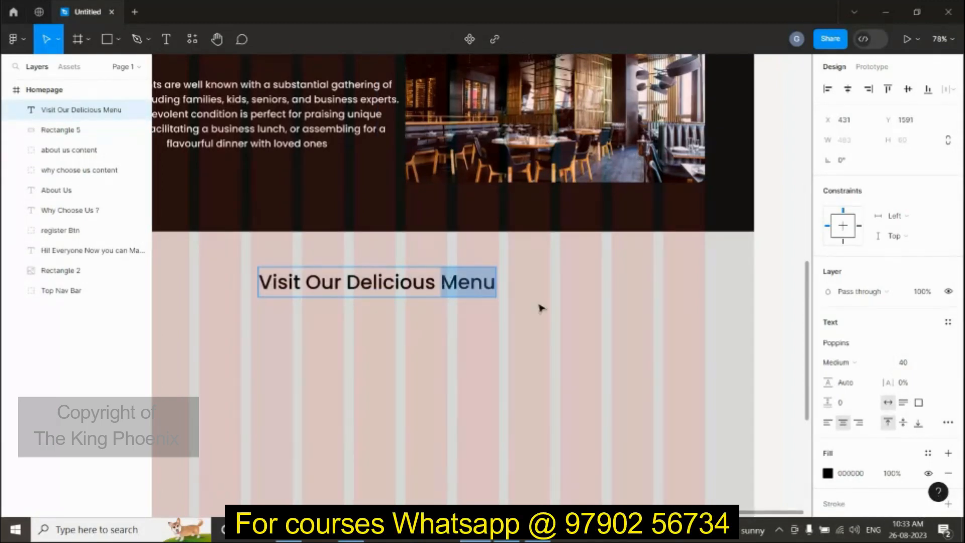
pyautogui.click(828, 473)
pyautogui.click(692, 448)
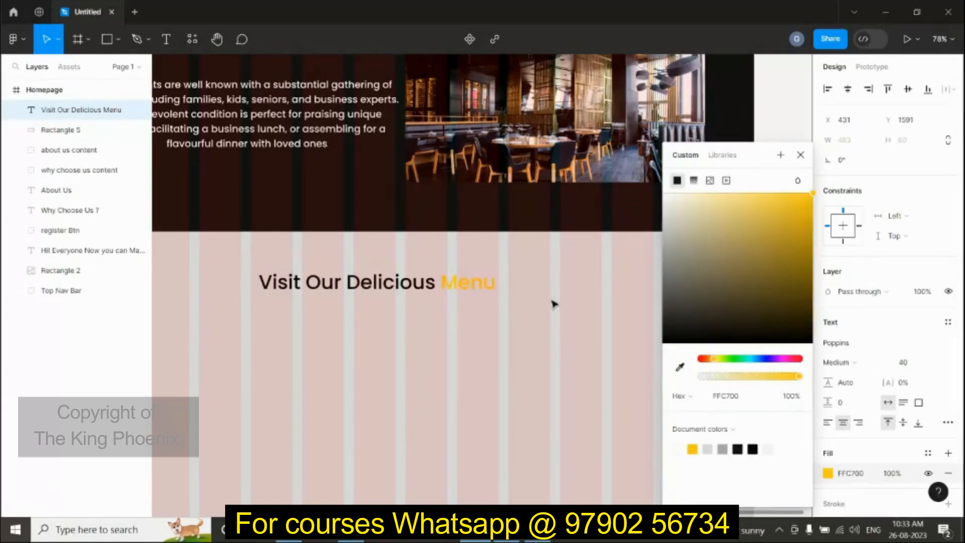
pyautogui.press('Escape')
pyautogui.press('Escape')
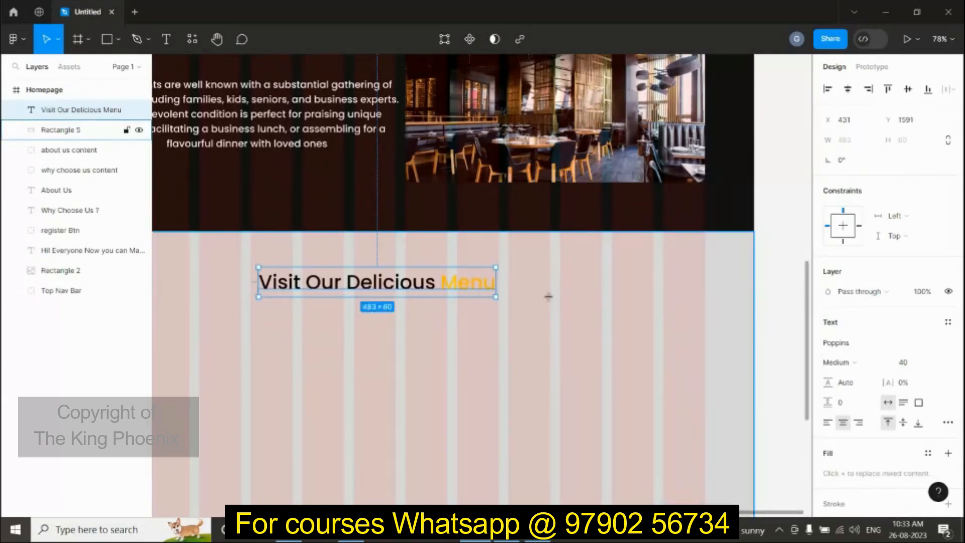
# Step: Draw a 122-wide box over the word Menu and layer it behind the heading text
pyautogui.press('r')
pyautogui.moveTo(516, 296); pyautogui.dragTo(441, 267)
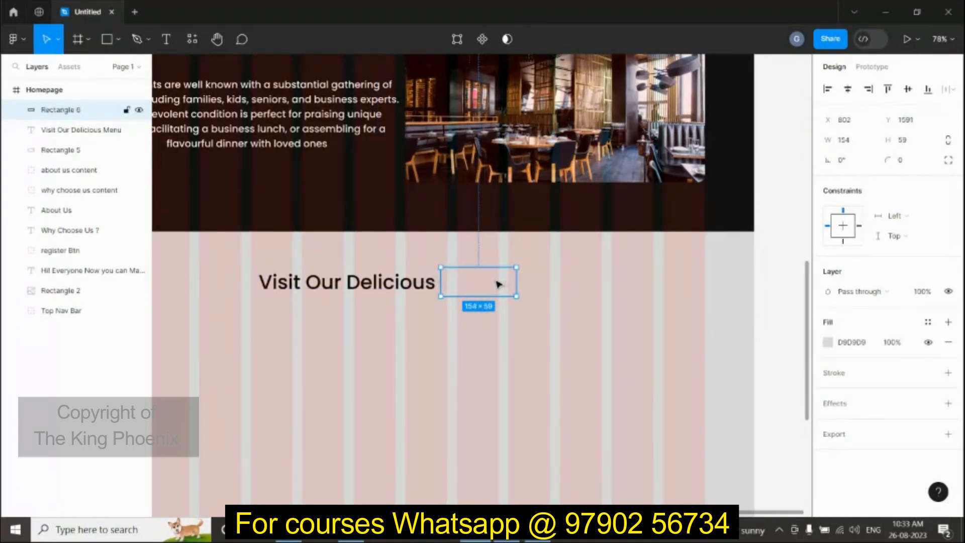
pyautogui.moveTo(498, 280); pyautogui.dragTo(499, 286)
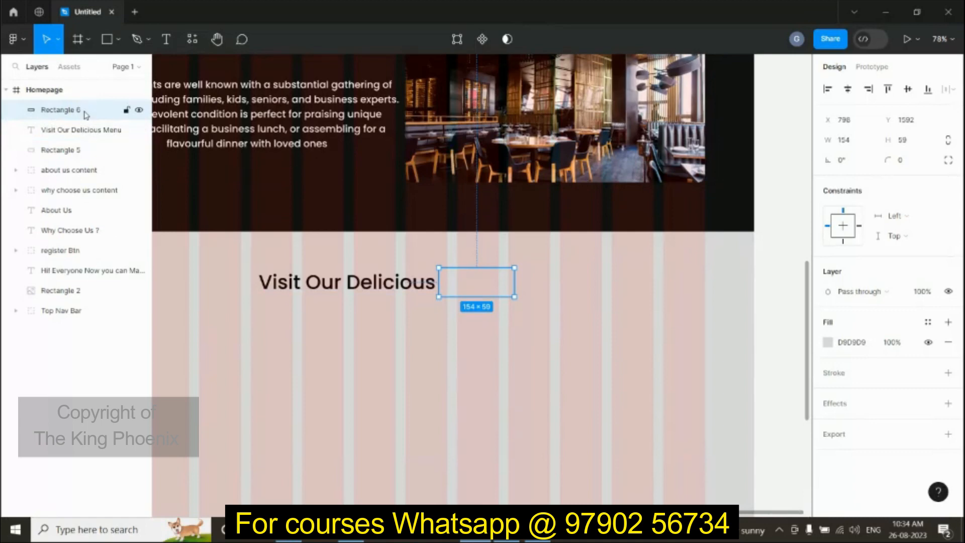
pyautogui.moveTo(86, 115); pyautogui.dragTo(85, 135)
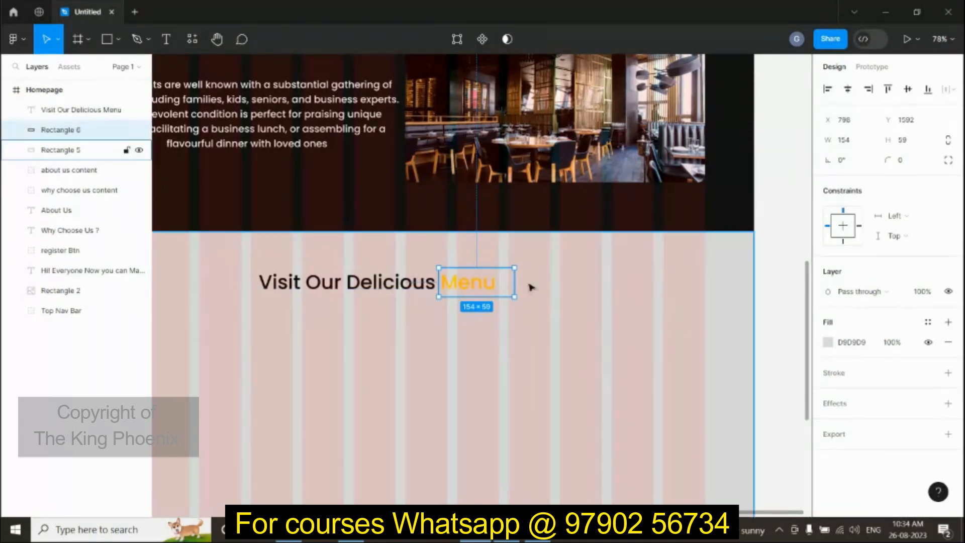
pyautogui.moveTo(512, 279); pyautogui.dragTo(498, 279)
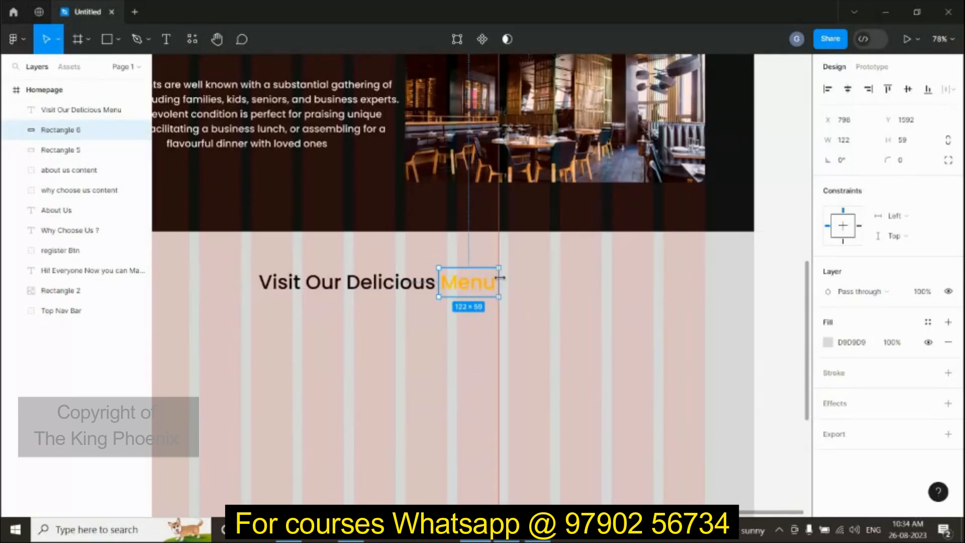
# Step: Fill the Menu box with 111111 and round its corners to 15
pyautogui.click(827, 344)
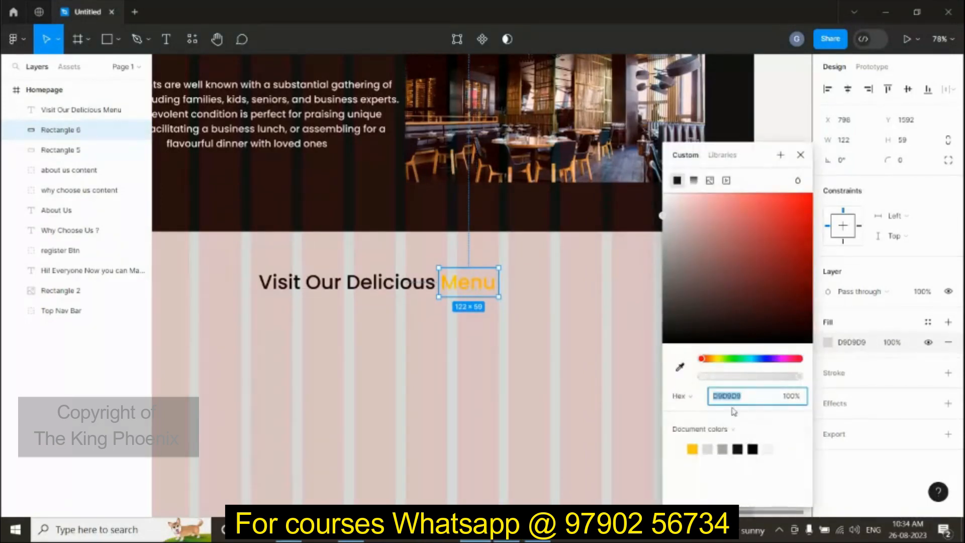
pyautogui.press('BackSpace')
pyautogui.press('Return')
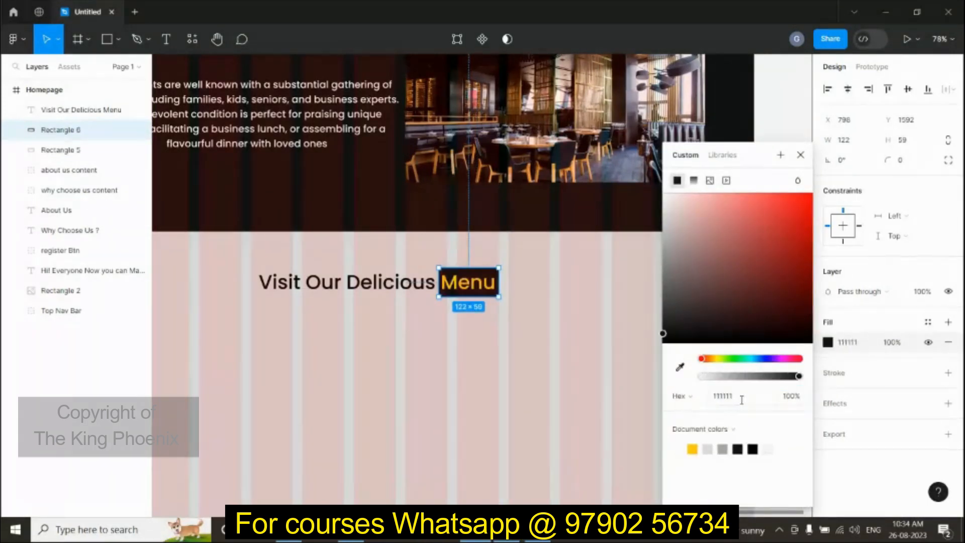
pyautogui.click(555, 319)
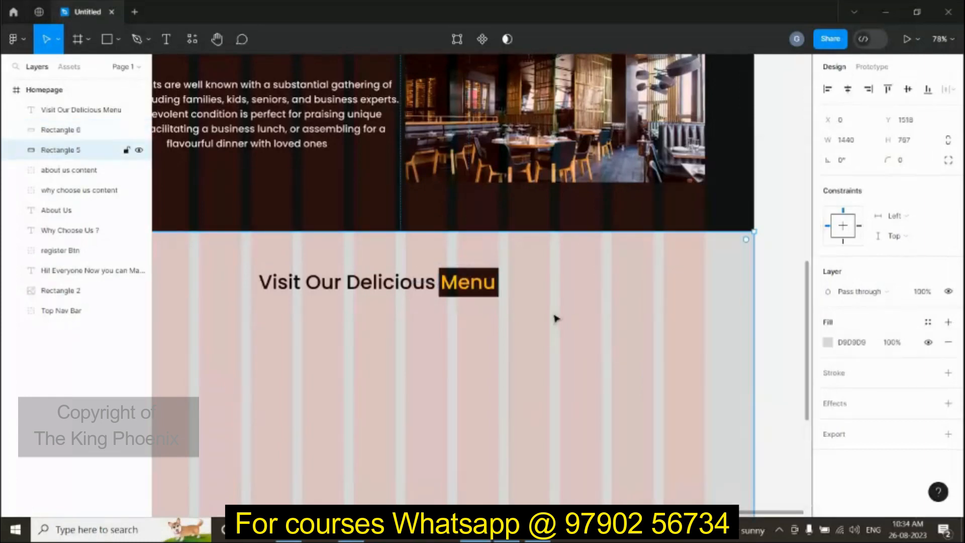
pyautogui.scroll(5, 499, 275)
pyautogui.click(496, 278)
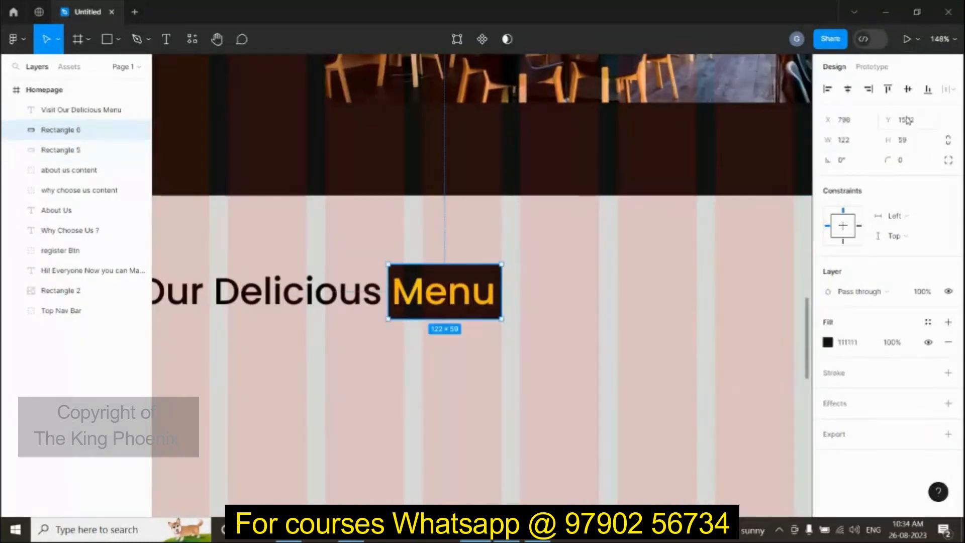
pyautogui.click(917, 163)
pyautogui.write('15')
pyautogui.press('Return')
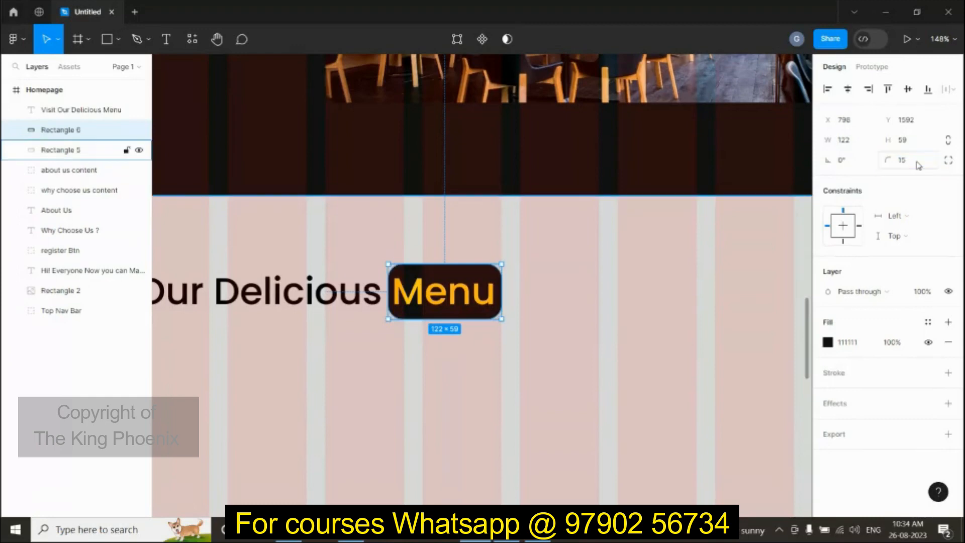
pyautogui.click(669, 272)
pyautogui.scroll(-5, 663, 291)
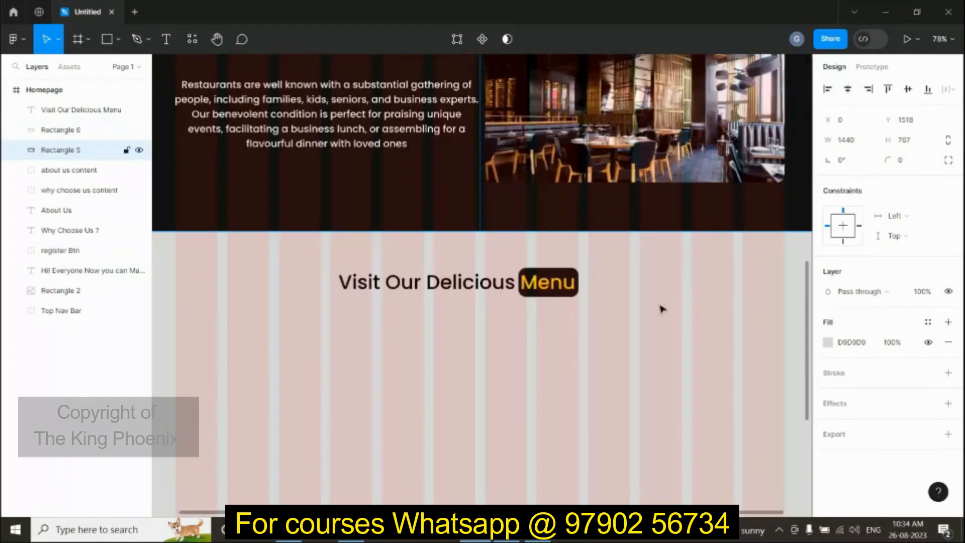
pyautogui.scroll(-4, 603, 342)
pyautogui.scroll(-2, 562, 342)
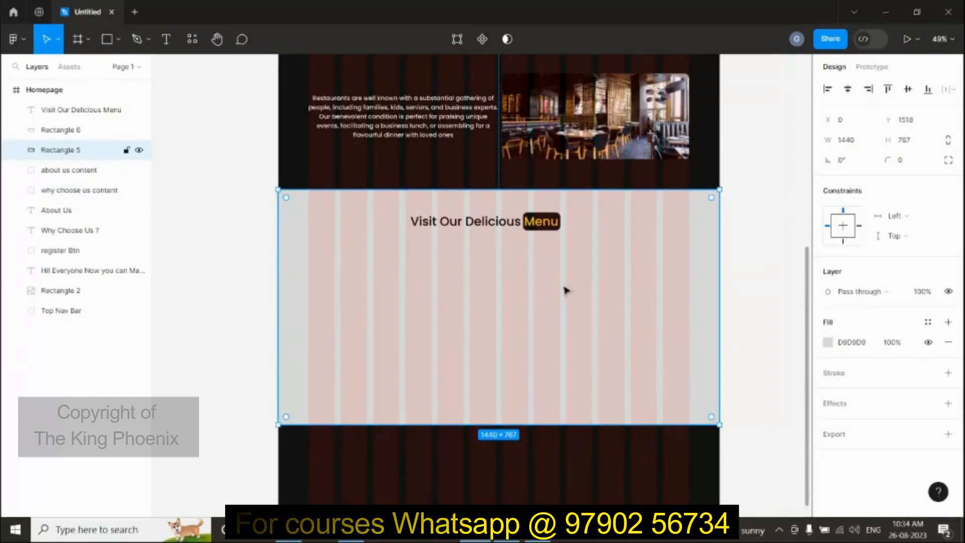
# Step: Draw an image placeholder left below the heading and set its width to 300
pyautogui.press('r')
pyautogui.moveTo(327, 259)
pyautogui.mouseDown()
pyautogui.moveTo(367, 296)
pyautogui.moveTo(424, 316)
pyautogui.moveTo(420, 327)
pyautogui.mouseUp()
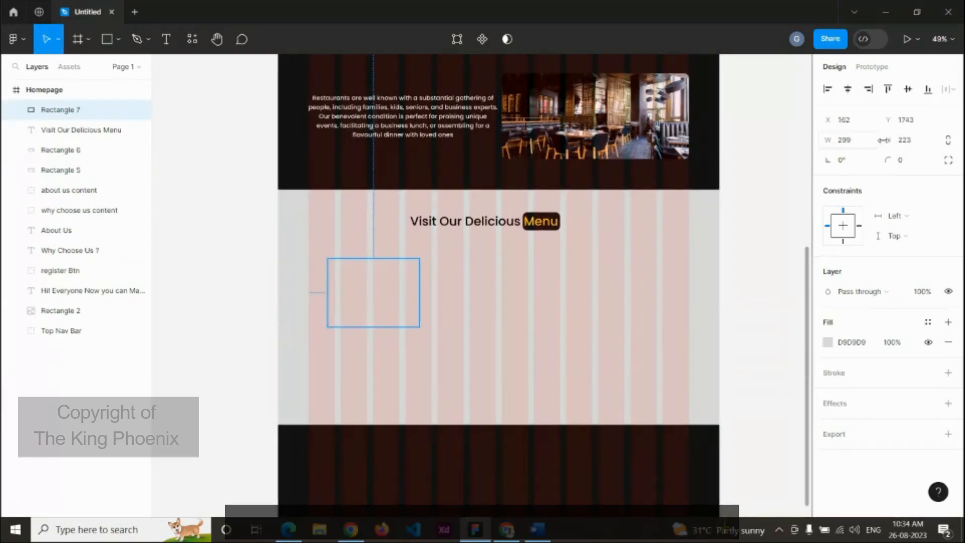
pyautogui.click(859, 144)
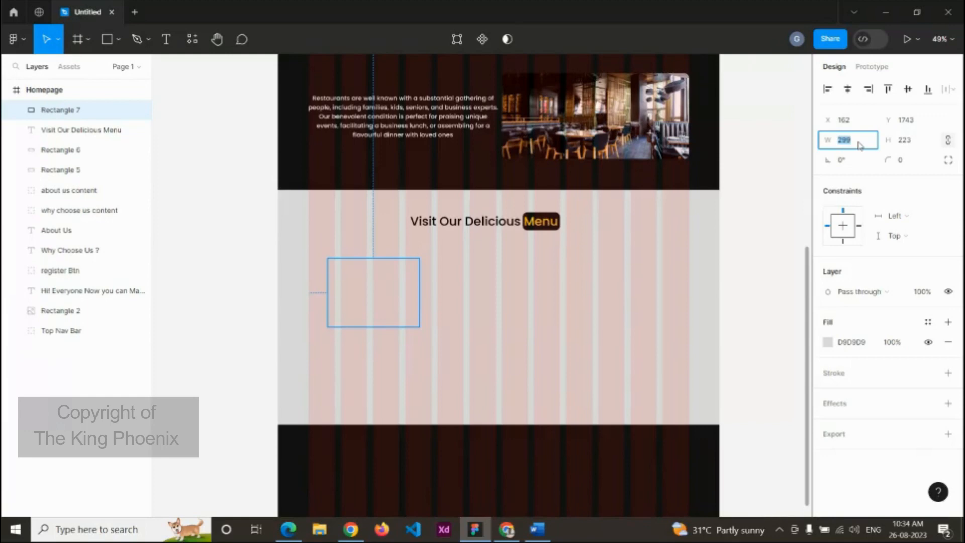
pyautogui.write('30')
pyautogui.press('Return')
pyautogui.click(861, 145)
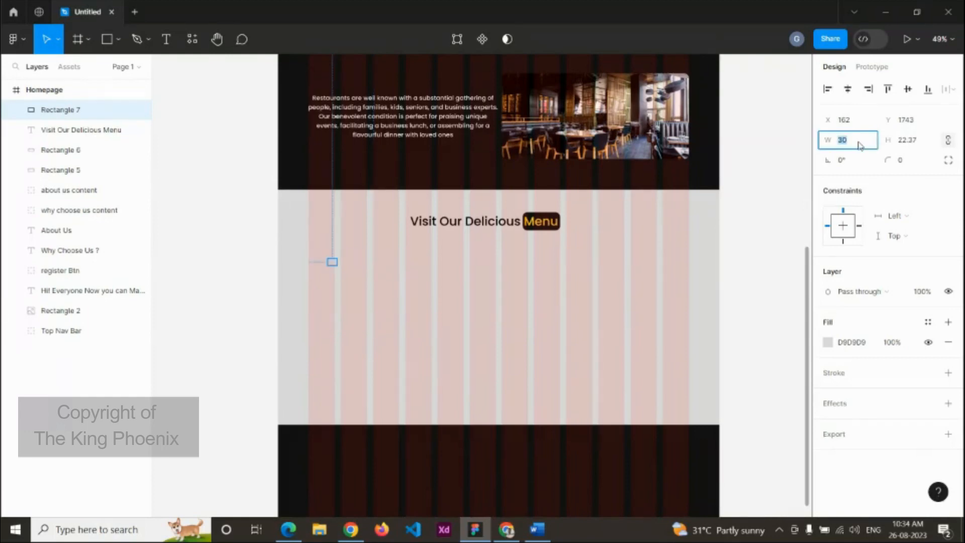
pyautogui.press('Return')
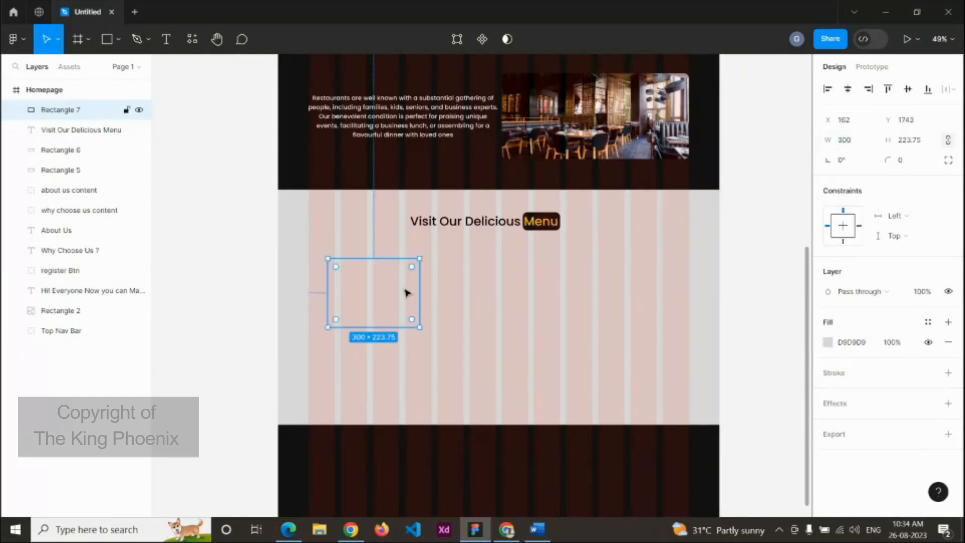
pyautogui.click(526, 289)
pyautogui.click(395, 285)
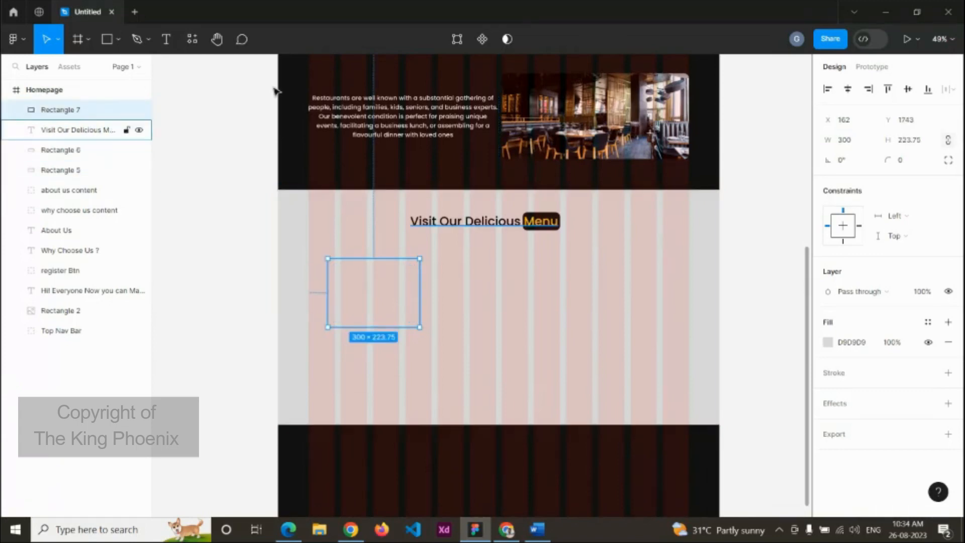
pyautogui.click(14, 40)
# Step: Fill the placeholder with a salad photo from an Unsplash 'food' search
pyautogui.moveTo(33, 211)
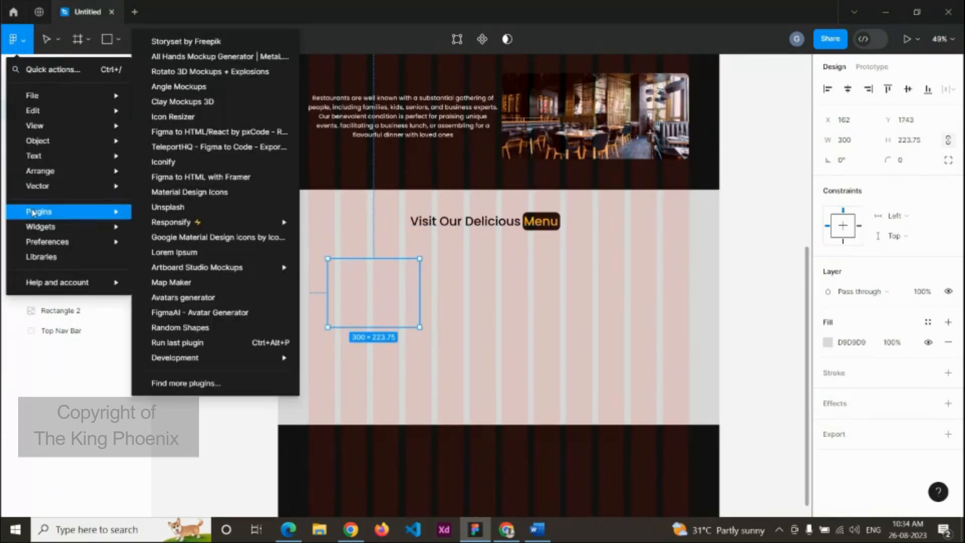
pyautogui.click(157, 214)
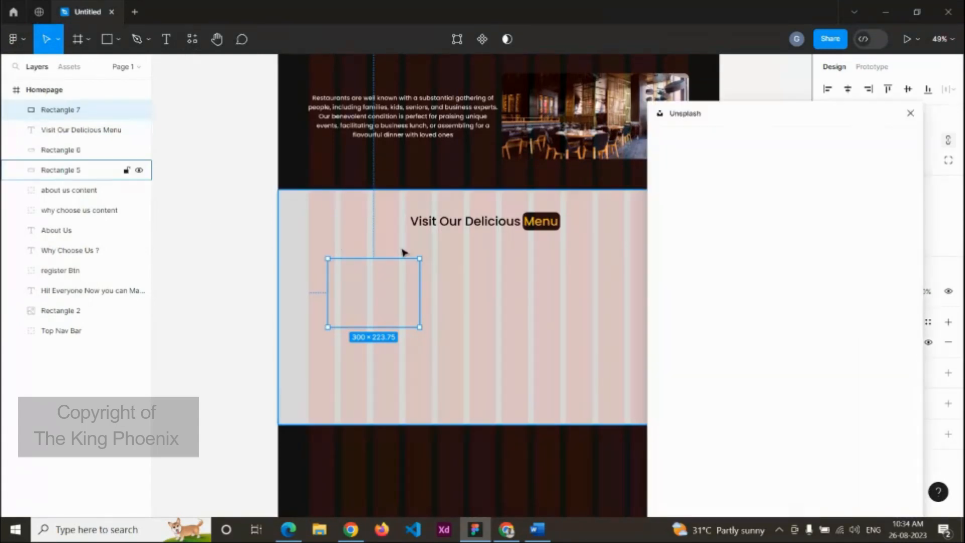
pyautogui.click(708, 176)
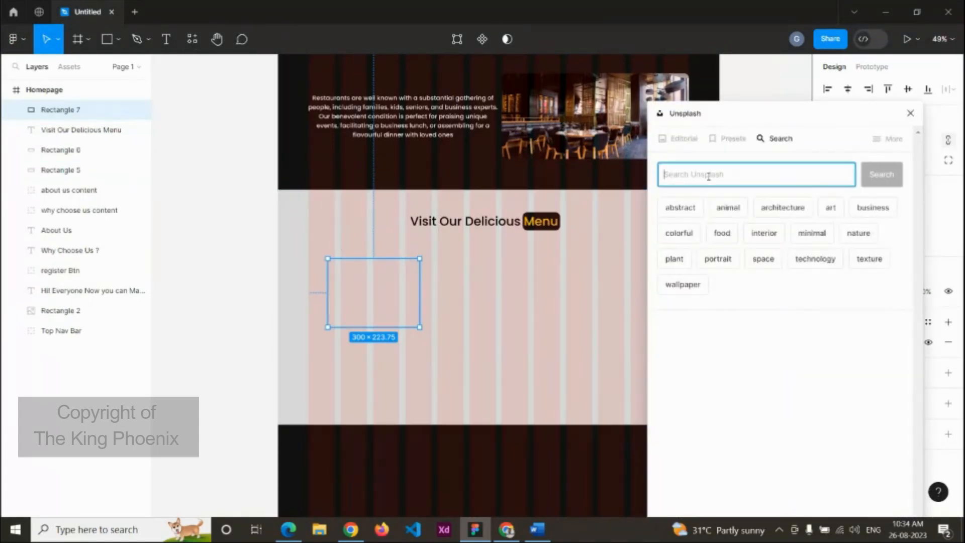
pyautogui.write('foo')
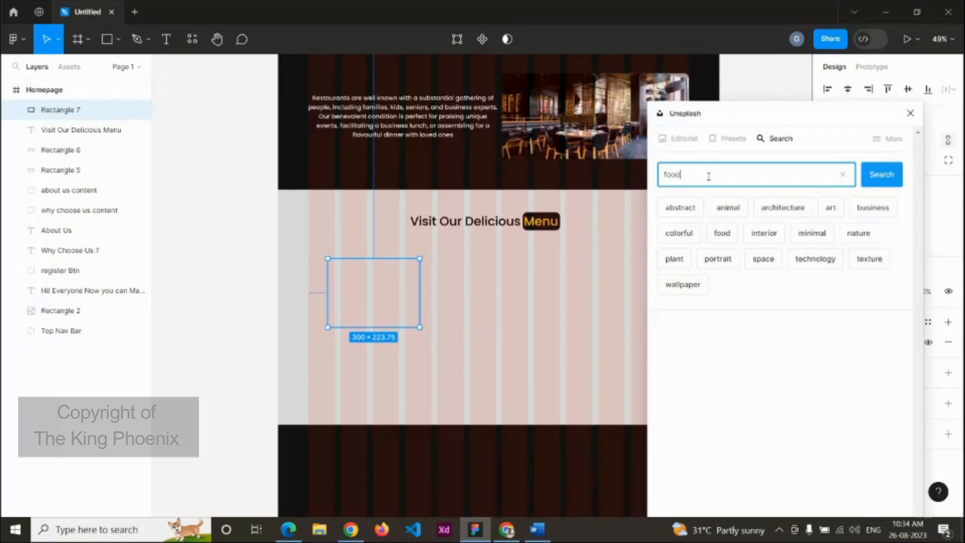
pyautogui.write('d')
pyautogui.press('Return')
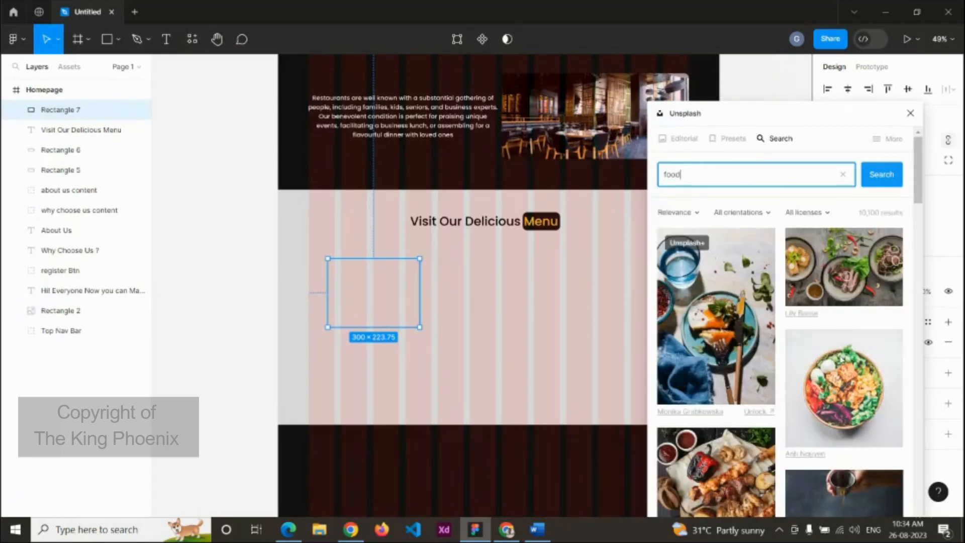
pyautogui.scroll(-10, 755, 324)
pyautogui.click(706, 288)
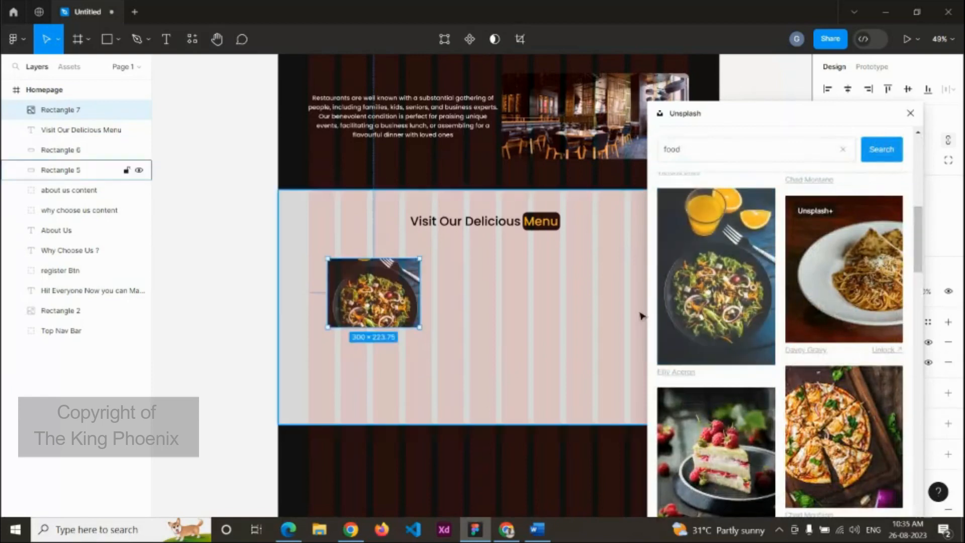
pyautogui.click(910, 113)
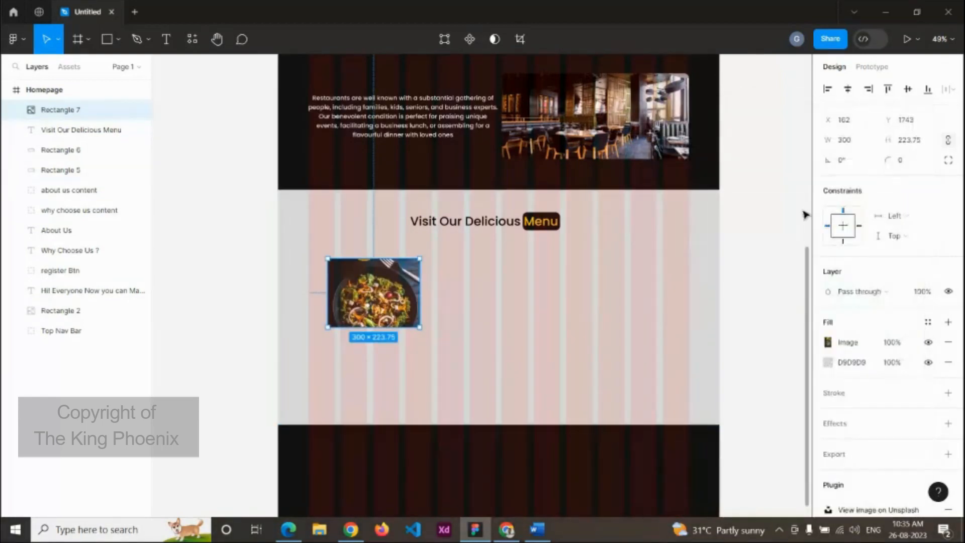
# Step: Round the food image's corners with a corner radius of 15
pyautogui.click(907, 165)
pyautogui.press('Return')
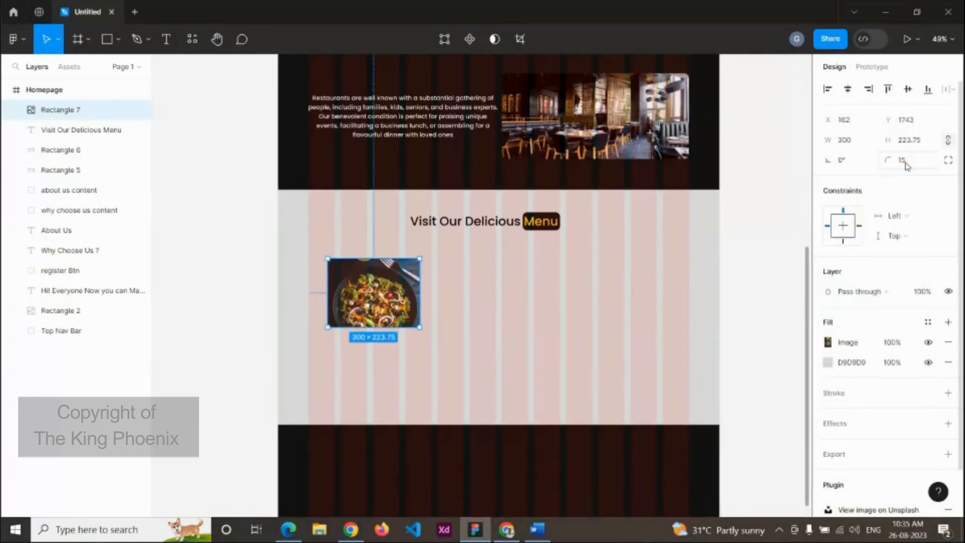
pyautogui.click(437, 352)
pyautogui.scroll(3, 373, 367)
pyautogui.scroll(2, 373, 368)
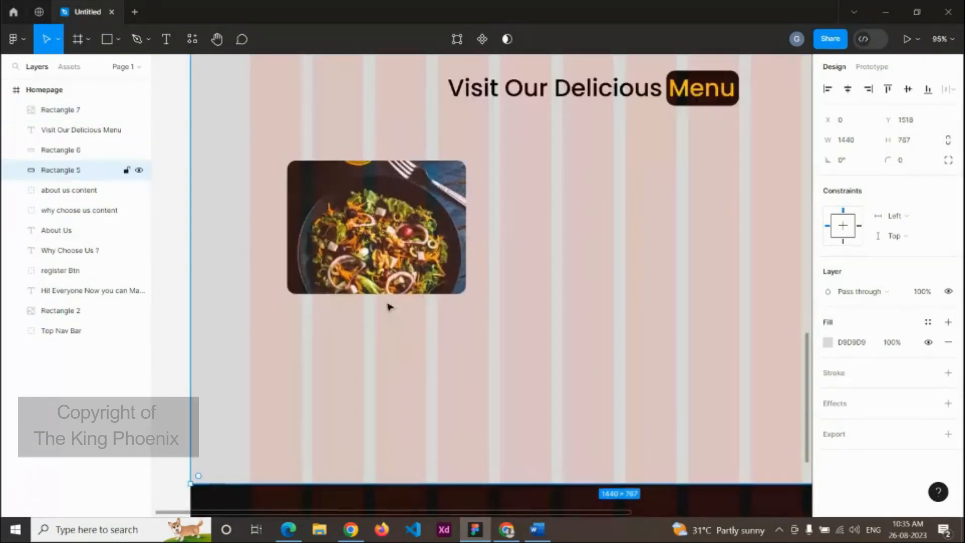
# Step: Add a size-20 'Fried Noodles' caption just below the food image
pyautogui.press('t')
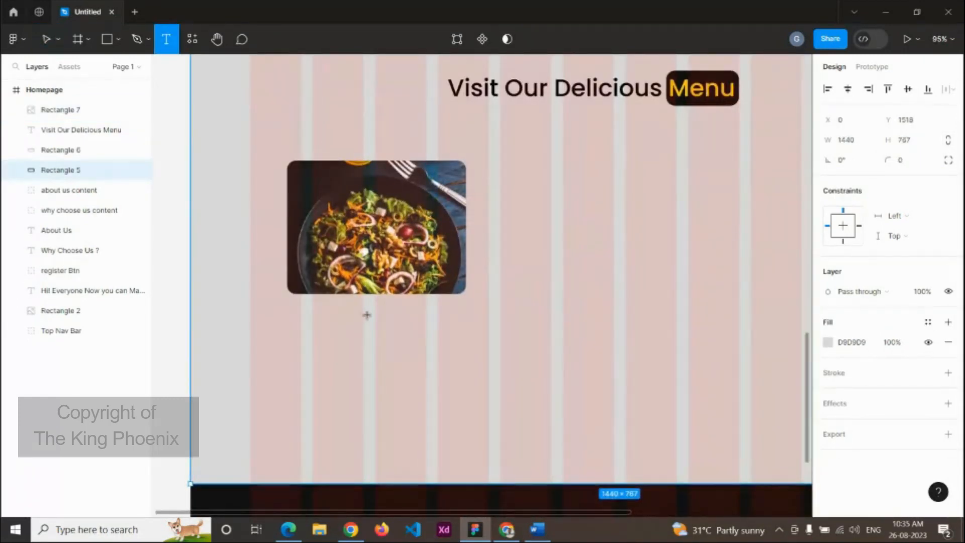
pyautogui.click(367, 315)
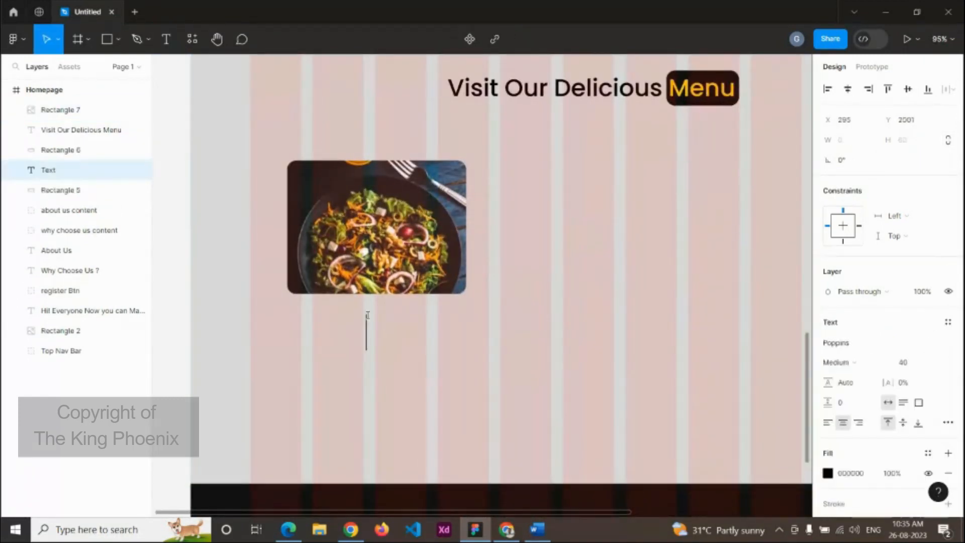
pyautogui.click(907, 362)
pyautogui.write('20')
pyautogui.press('Return')
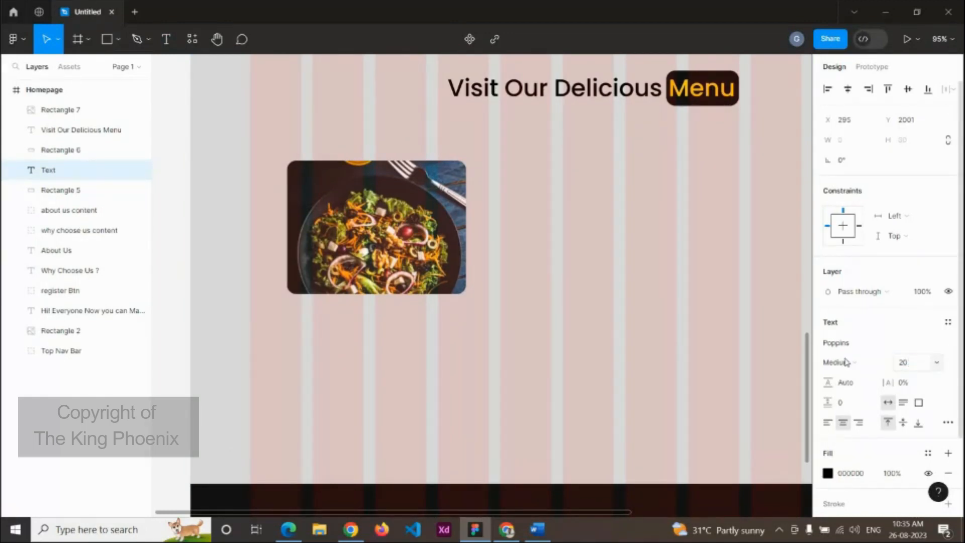
pyautogui.write('FR')
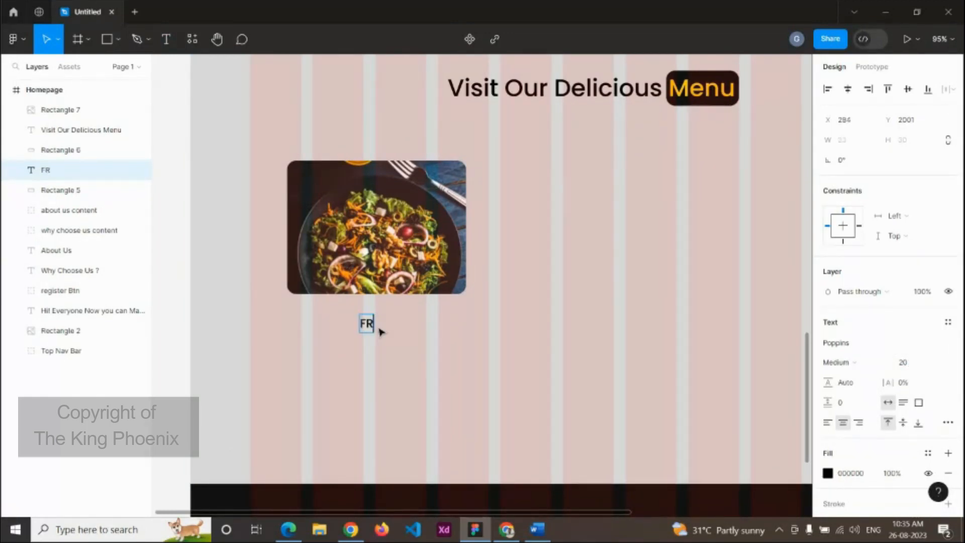
pyautogui.press('BackSpace')
pyautogui.write('ried Noodles')
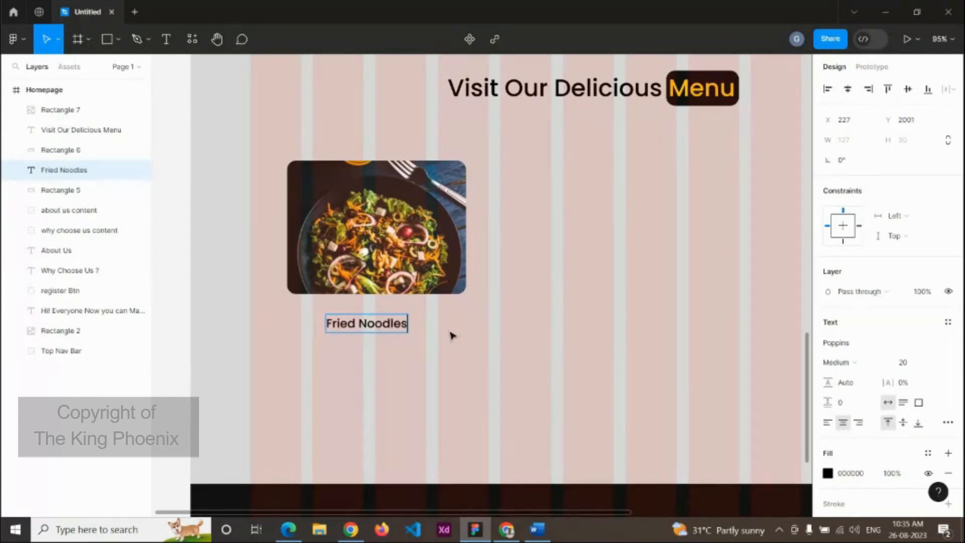
pyautogui.press('Escape')
pyautogui.scroll(-2, 452, 330)
pyautogui.keyDown('shift'); pyautogui.click(60, 109); pyautogui.keyUp('shift')
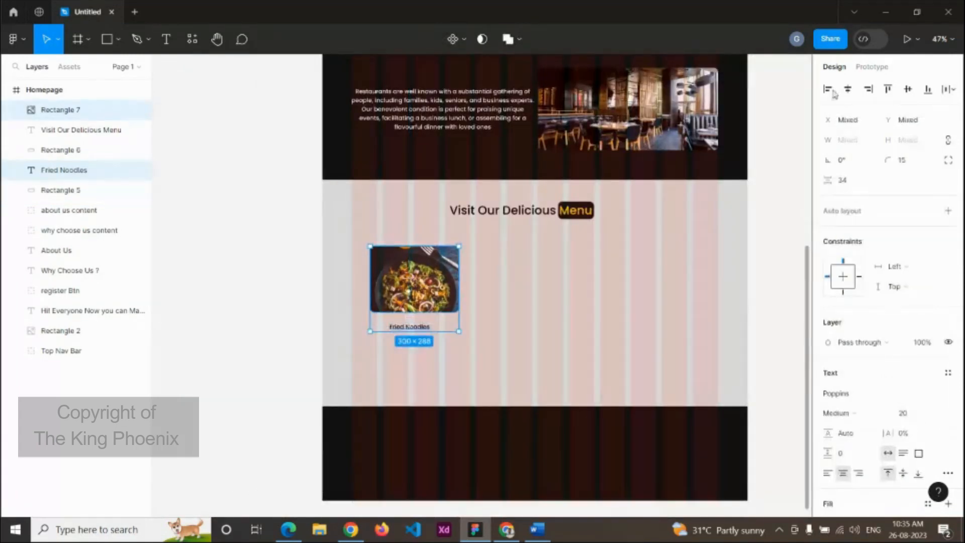
# Step: Lock the pale menu background rectangle in place
pyautogui.click(454, 400)
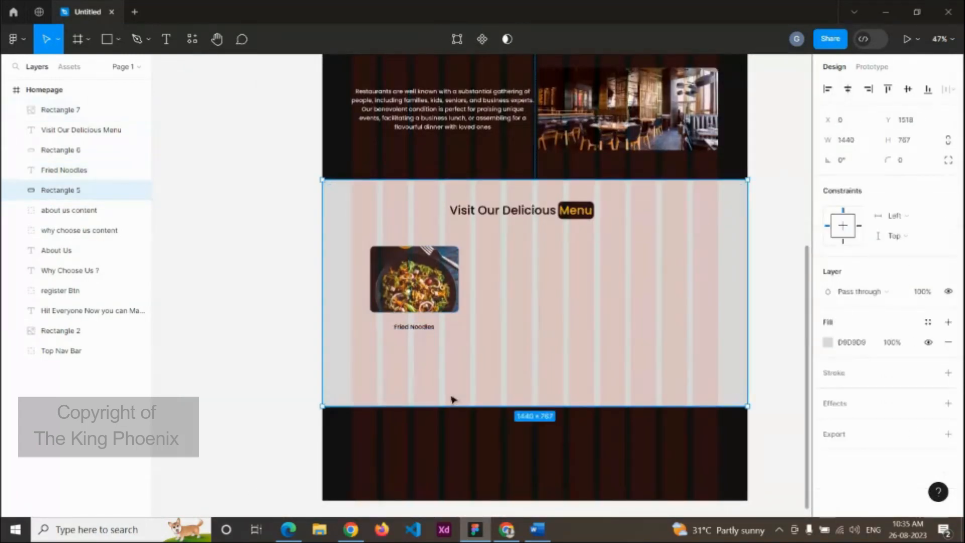
pyautogui.rightClick(453, 397)
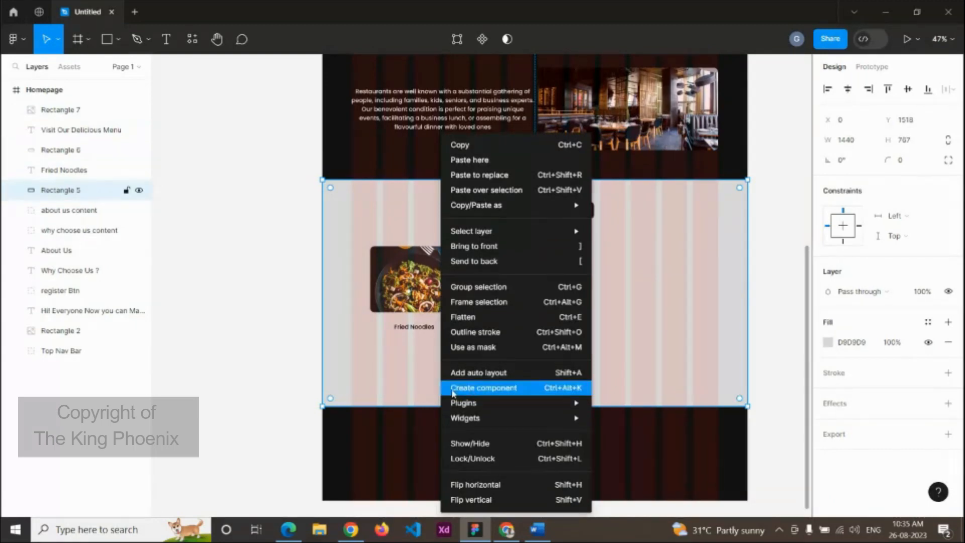
pyautogui.click(492, 459)
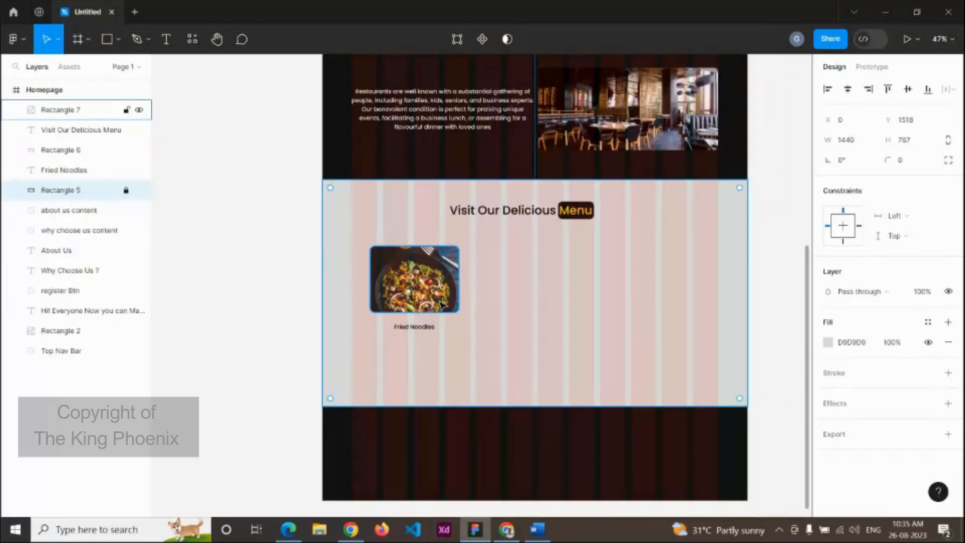
pyautogui.click(519, 319)
# Step: Nudge the Fried Noodles caption closer to the image, then duplicate the image and caption
pyautogui.click(430, 327)
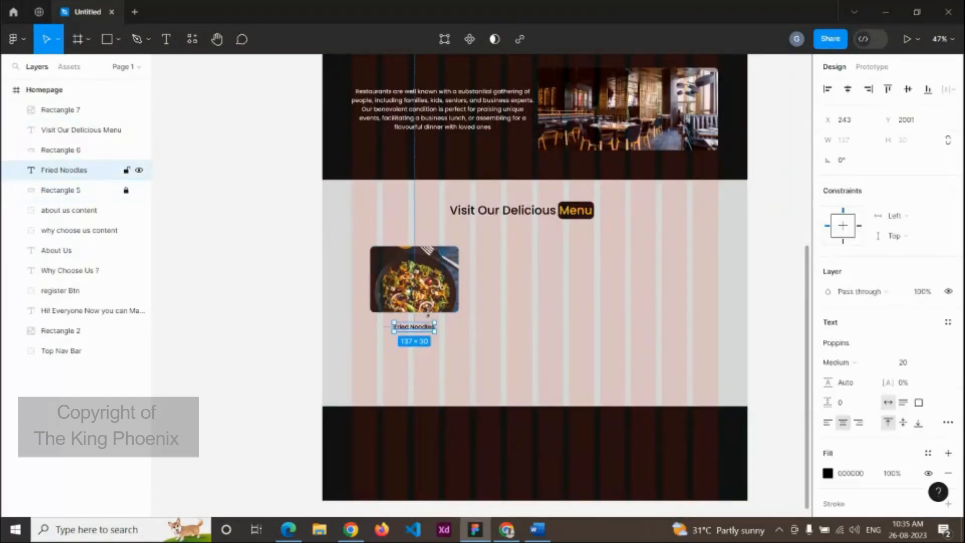
pyautogui.keyDown('shift'); pyautogui.click(435, 292); pyautogui.keyUp('shift')
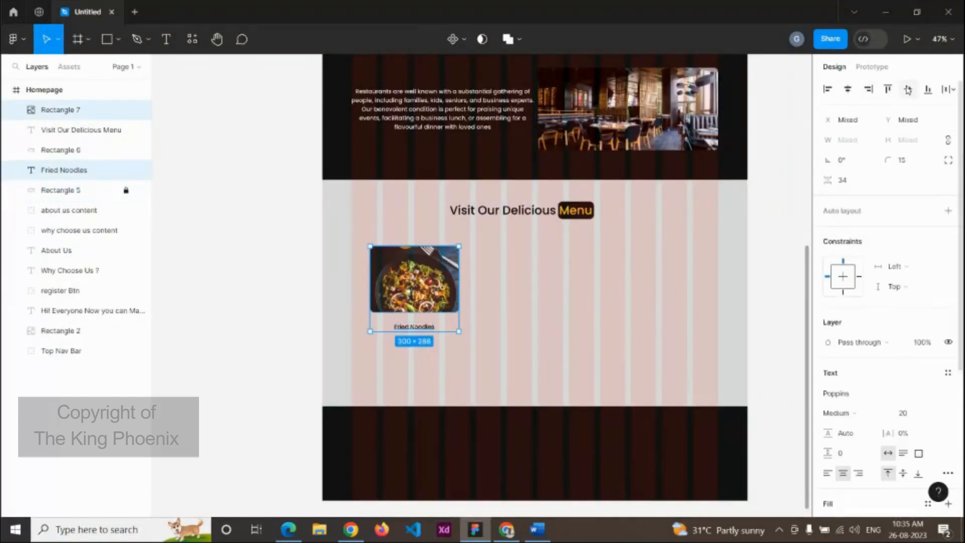
pyautogui.click(548, 318)
pyautogui.click(432, 329)
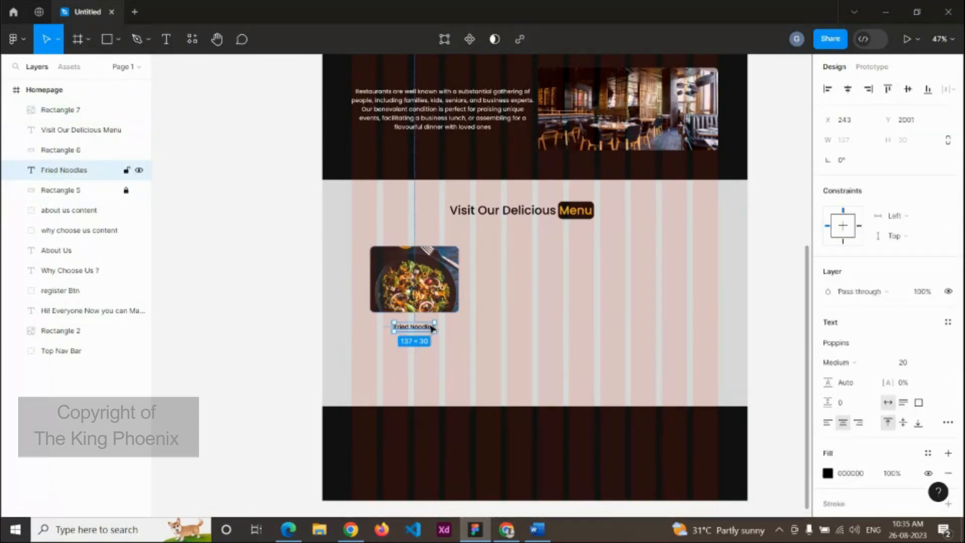
pyautogui.hotkey('shift', 'Up')
pyautogui.hotkey('shift', 'Up')
pyautogui.press('Down')
pyautogui.press('Down')
pyautogui.press('Down')
pyautogui.press('Down')
pyautogui.press('Down')
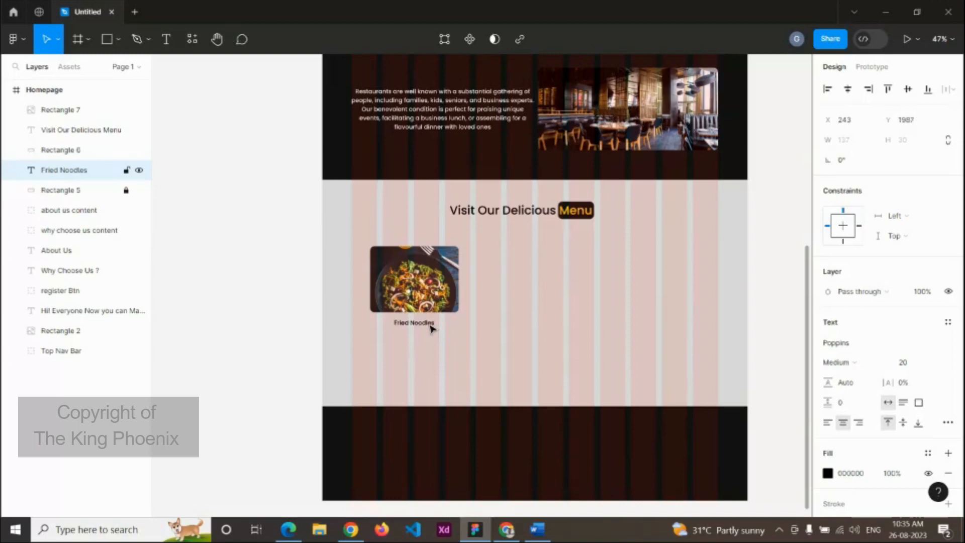
pyautogui.keyDown('shift'); pyautogui.click(436, 301); pyautogui.keyUp('shift')
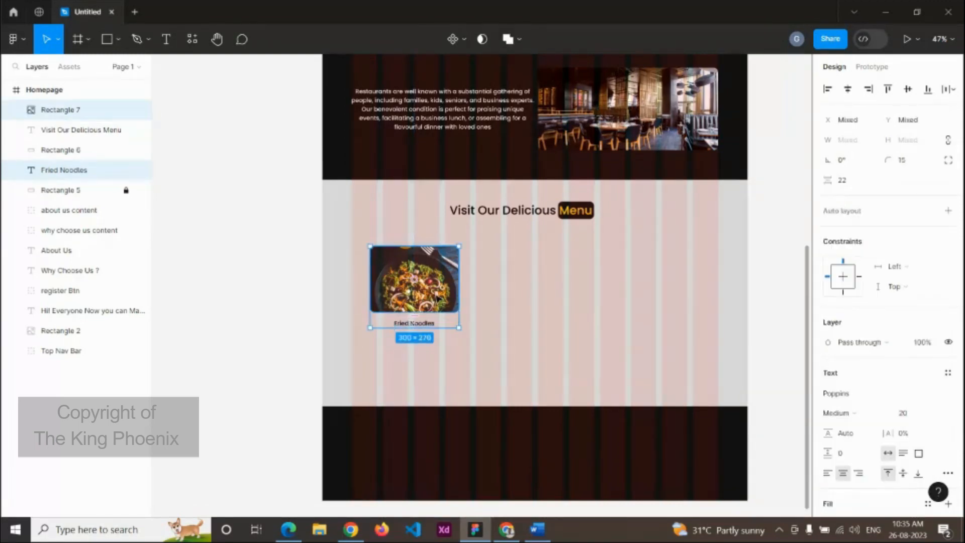
pyautogui.hotkey('ctrl', 'd')
pyautogui.hotkey('ctrl', 'd')
# Step: Place the copied card right of the first and copy another card into a third slot
pyautogui.moveTo(437, 299); pyautogui.dragTo(549, 296)
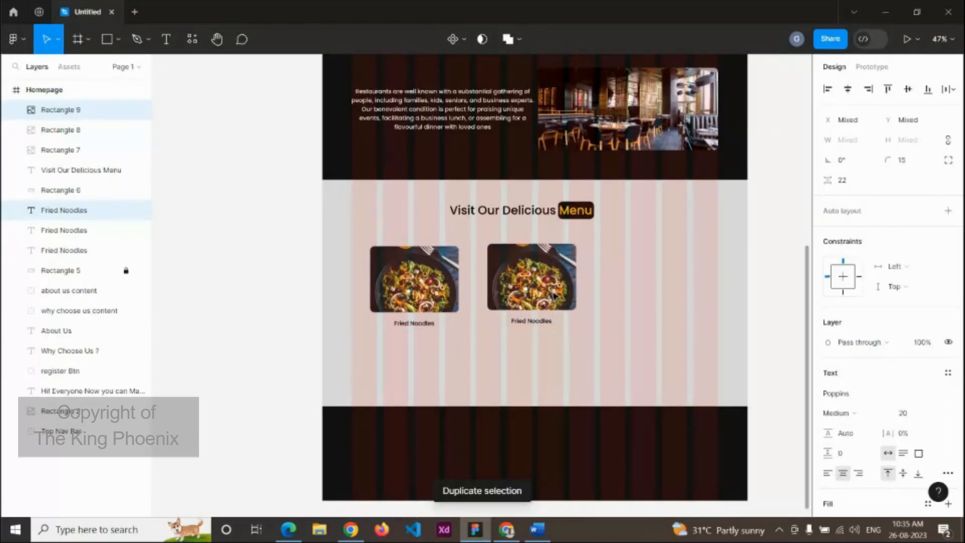
pyautogui.click(427, 290)
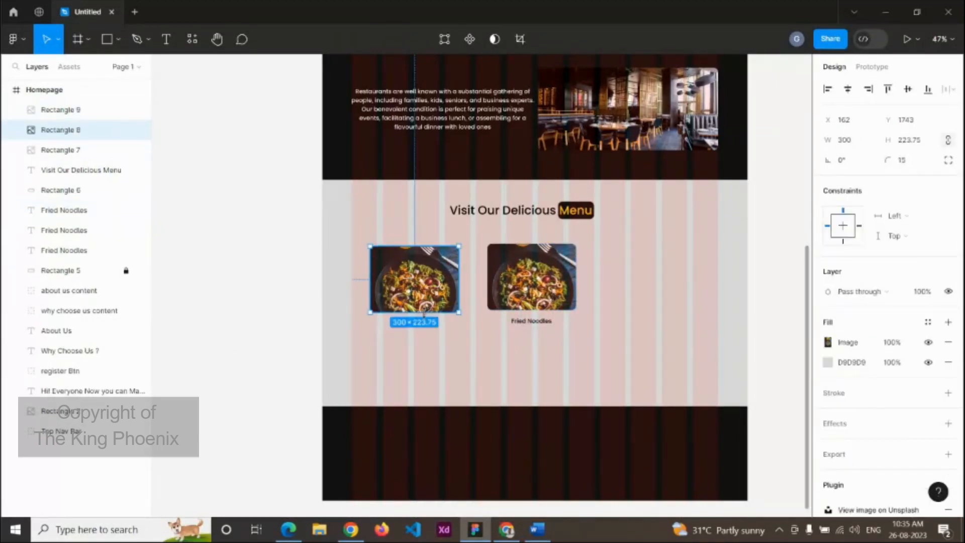
pyautogui.scroll(3, 425, 316)
pyautogui.click(429, 322)
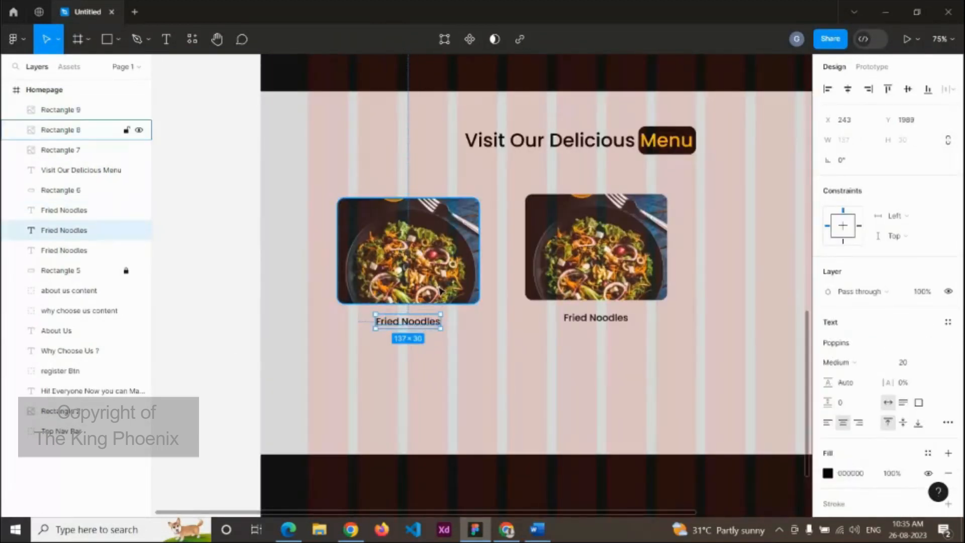
pyautogui.click(439, 291)
pyautogui.keyDown('shift'); pyautogui.click(439, 320); pyautogui.keyUp('shift')
pyautogui.scroll(-3, 440, 320)
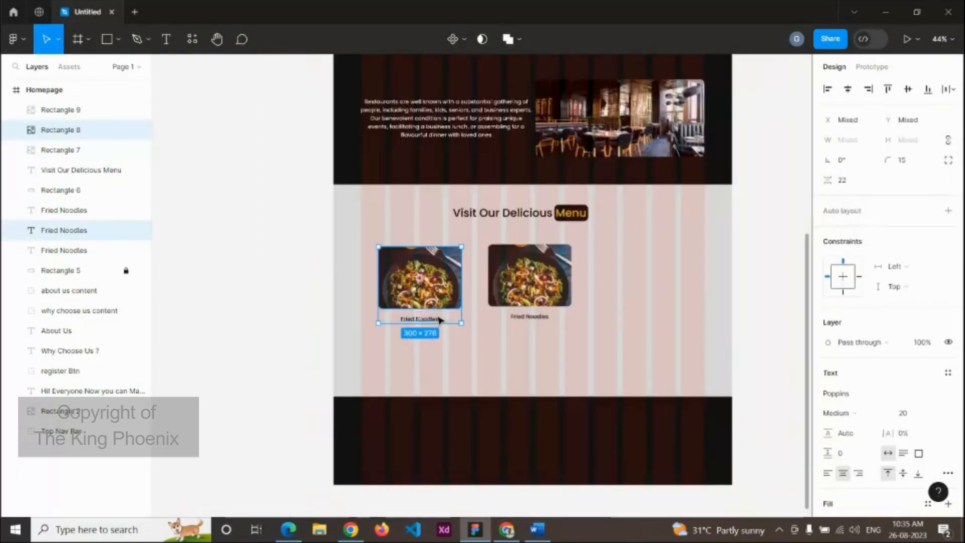
pyautogui.moveTo(440, 289); pyautogui.dragTo(666, 283)
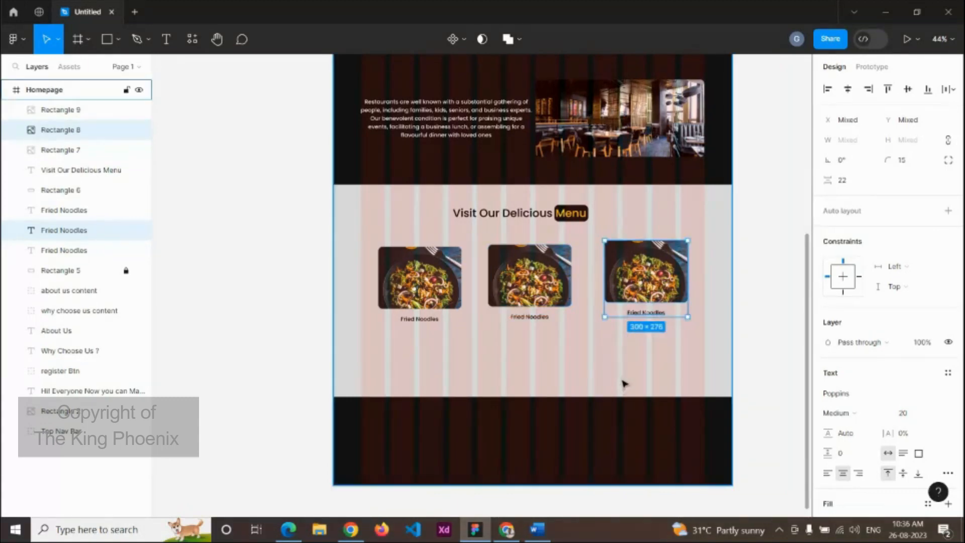
# Step: Nudge the third card and caption vertically to line up with the other two
pyautogui.click(661, 335)
pyautogui.scroll(-3, 629, 341)
pyautogui.scroll(3, 625, 347)
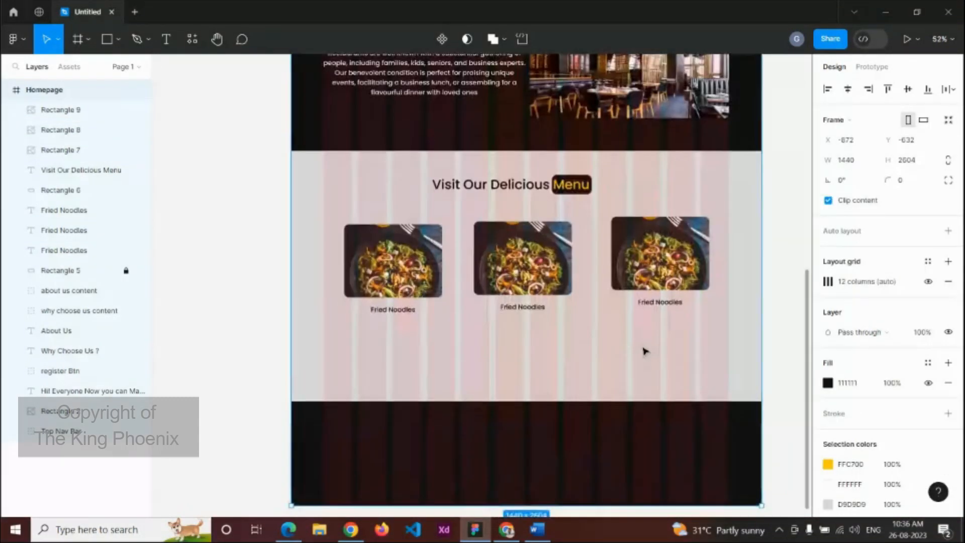
pyautogui.click(664, 281)
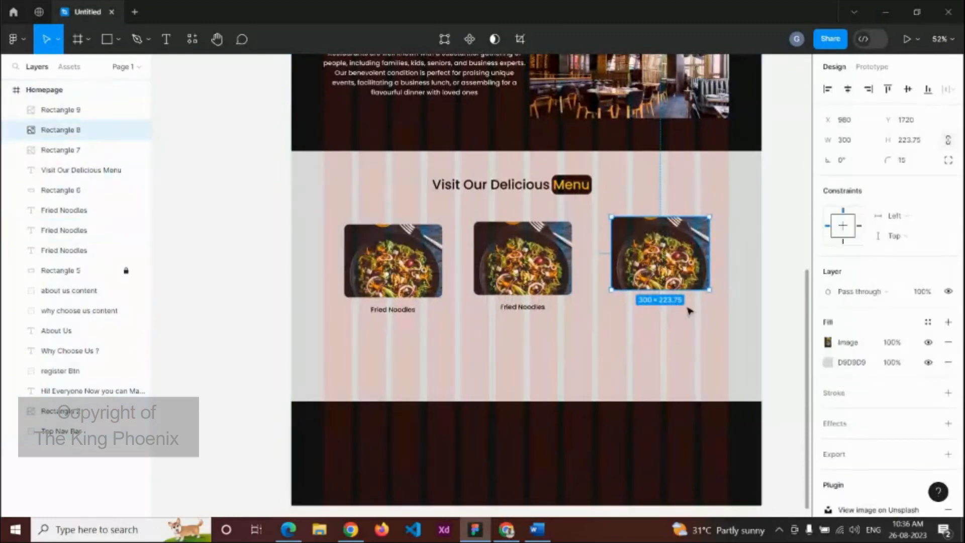
pyautogui.scroll(2, 687, 308)
pyautogui.keyDown('shift'); pyautogui.click(677, 305); pyautogui.keyUp('shift')
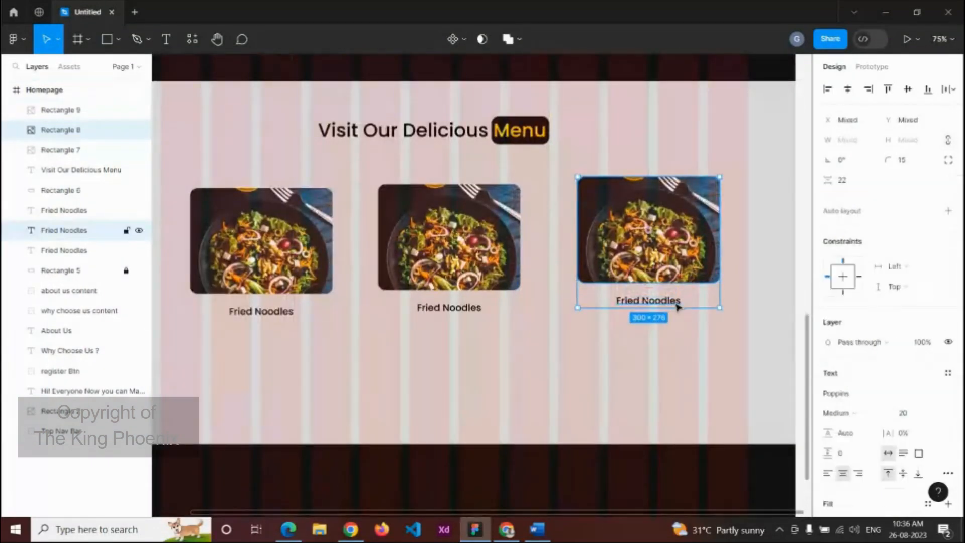
pyautogui.hotkey('shift', 'Down')
pyautogui.press('Down')
pyautogui.press('Down')
pyautogui.press('Down')
pyautogui.press('Down')
pyautogui.press('Down')
pyautogui.press('Down')
pyautogui.press('Down')
pyautogui.press('Down')
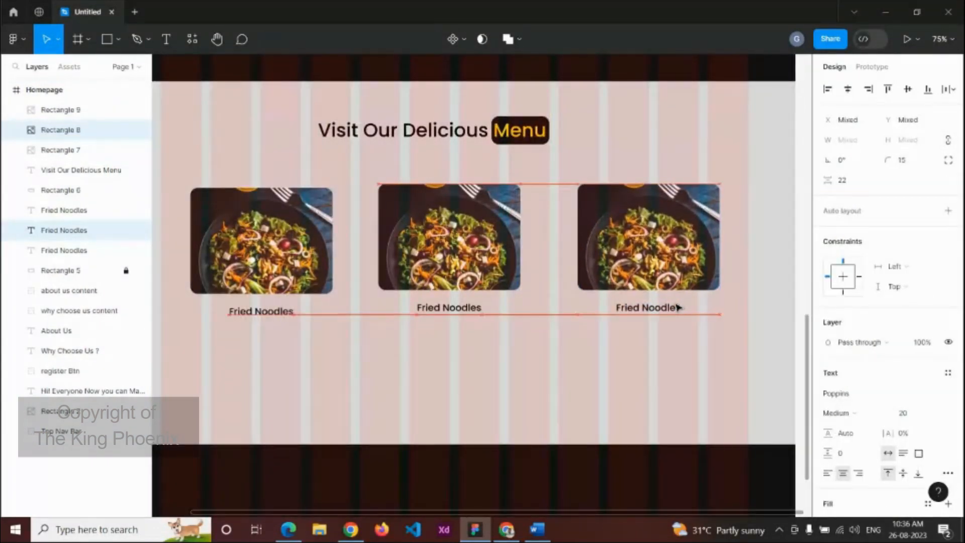
pyautogui.press('Up')
pyautogui.press('Up')
pyautogui.press('Up')
pyautogui.press('Down')
pyautogui.scroll(-5, 555, 356)
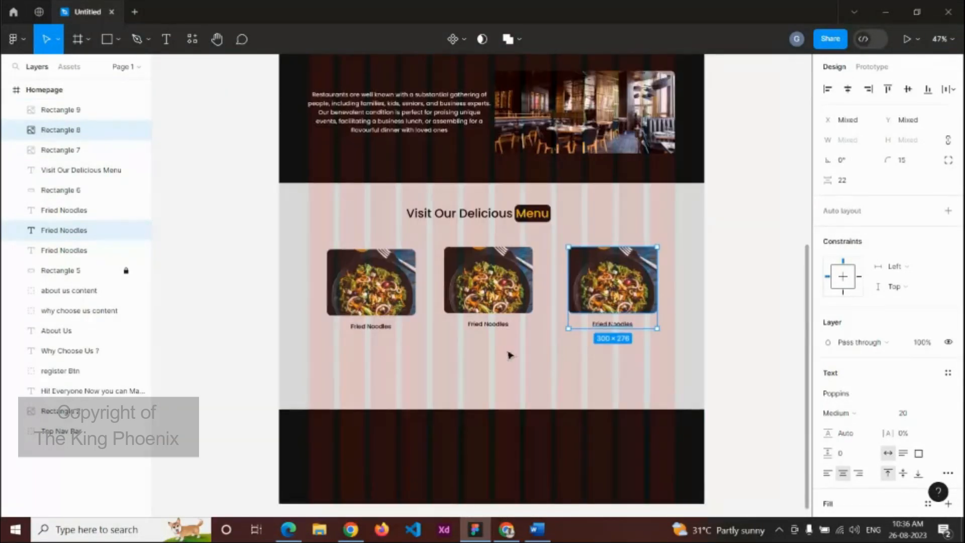
# Step: Select all three food cards and their captions together
pyautogui.click(489, 338)
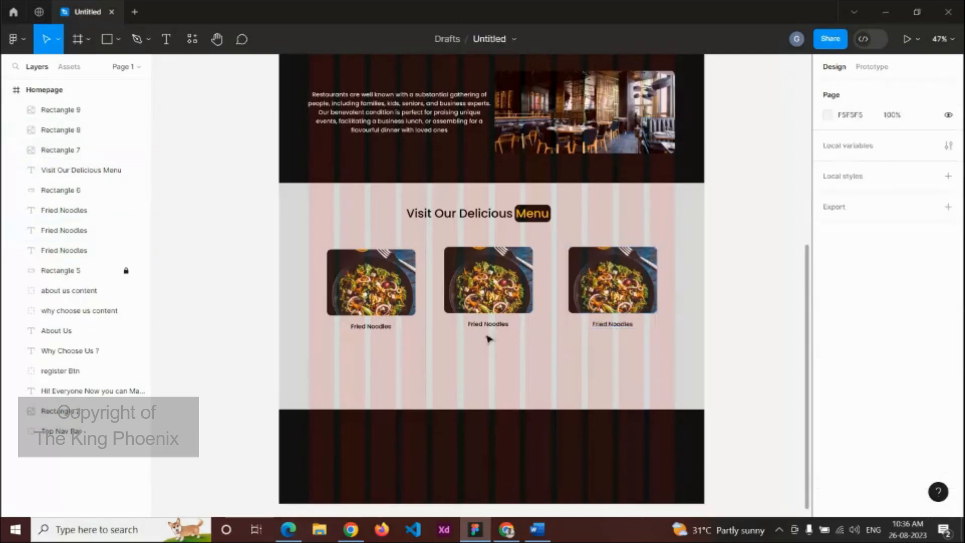
pyautogui.click(499, 327)
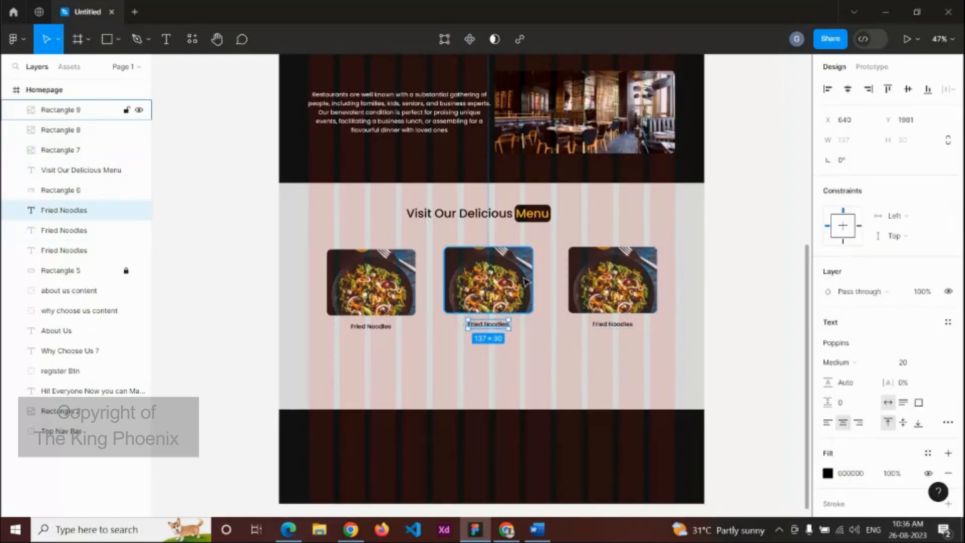
pyautogui.click(676, 338)
pyautogui.moveTo(715, 334); pyautogui.dragTo(297, 242)
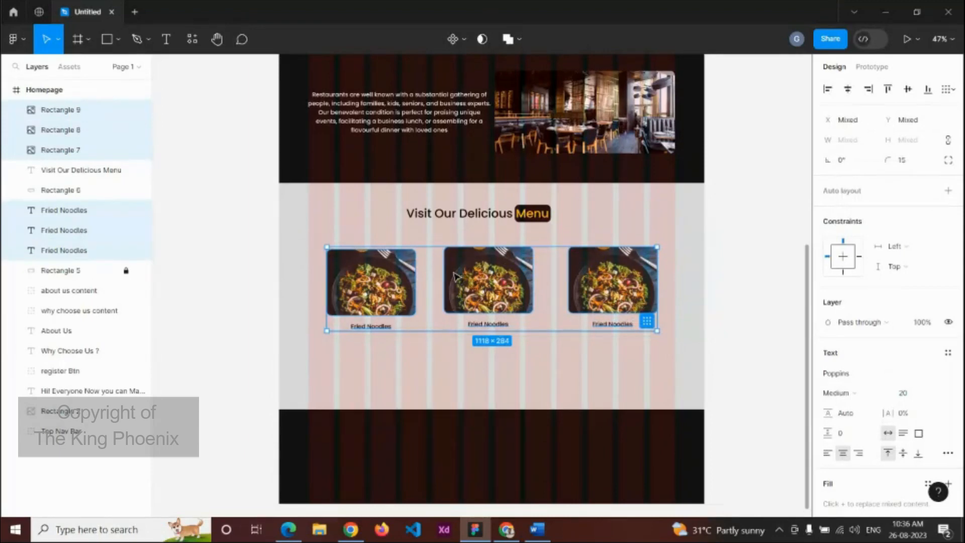
# Step: Duplicate the row of three cards and move the copy below as a second row
pyautogui.hotkey('ctrl', 'd')
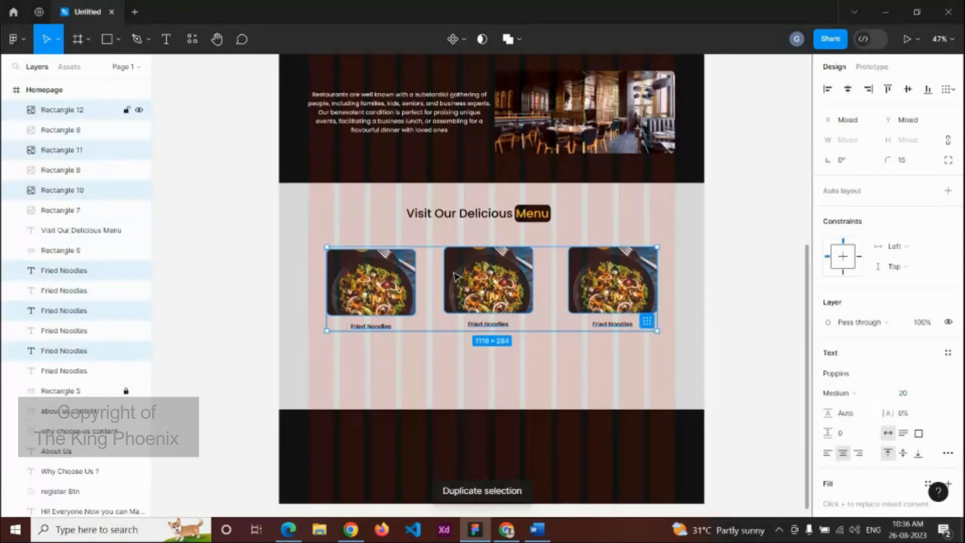
pyautogui.hotkey('shift', 'Down')
pyautogui.hotkey('shift', 'Down')
pyautogui.hotkey('shift', 'Down')
pyautogui.hotkey('shift', 'Down')
pyautogui.hotkey('shift', 'Down')
pyautogui.hotkey('shift', 'Down')
pyautogui.hotkey('shift', 'Down')
pyautogui.hotkey('shift', 'Down')
pyautogui.hotkey('shift', 'Down')
pyautogui.hotkey('shift', 'Down')
pyautogui.hotkey('shift', 'Down')
pyautogui.hotkey('shift', 'Down')
pyautogui.hotkey('shift', 'Down')
pyautogui.hotkey('shift', 'Down')
pyautogui.hotkey('shift', 'Down')
pyautogui.hotkey('shift', 'Down')
pyautogui.hotkey('shift', 'Down')
pyautogui.hotkey('shift', 'Down')
pyautogui.hotkey('shift', 'Down')
pyautogui.hotkey('shift', 'Down')
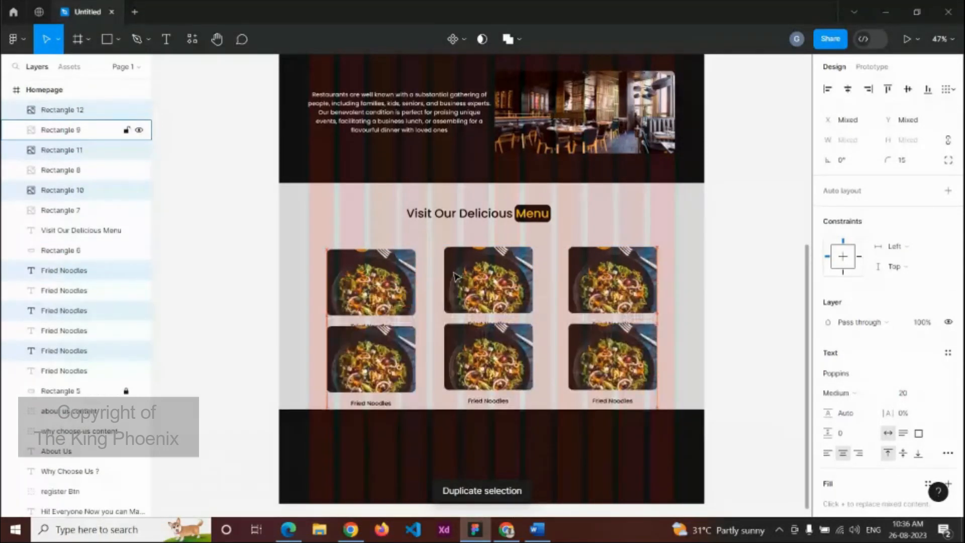
pyautogui.hotkey('shift', 'Down')
pyautogui.hotkey('shift', 'Down')
pyautogui.hotkey('shift', 'Down')
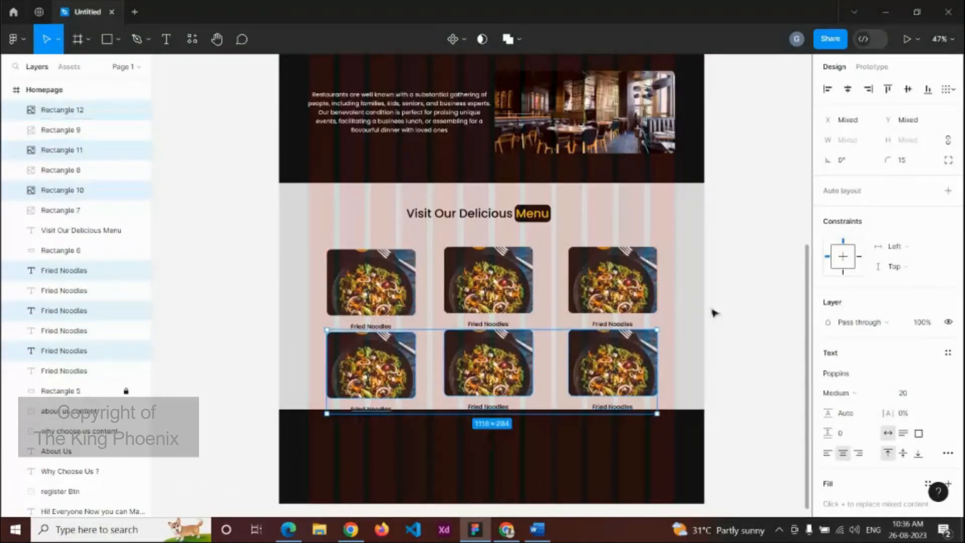
pyautogui.click(686, 318)
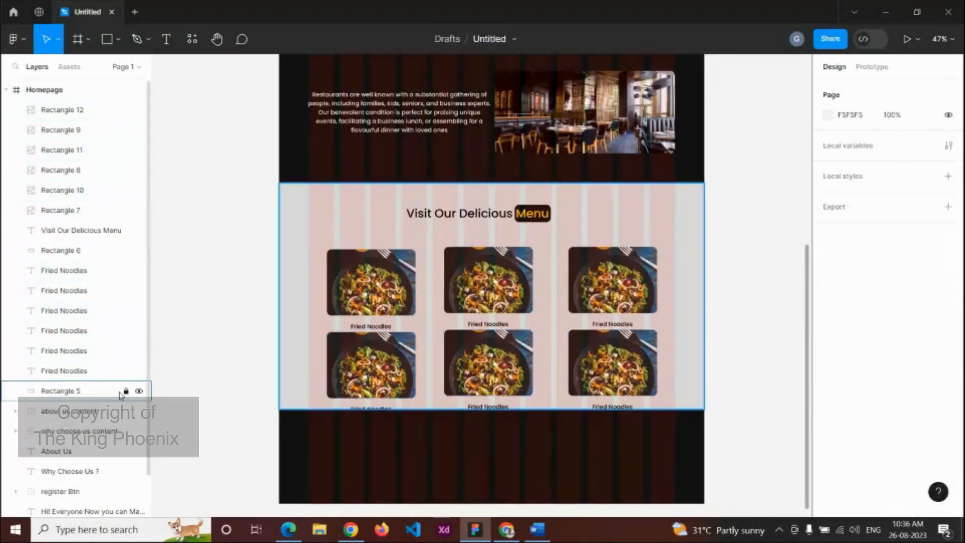
# Step: Drag the menu background's bottom edge down to fit the second row
pyautogui.scroll(-1, 674, 390)
pyautogui.click(667, 386)
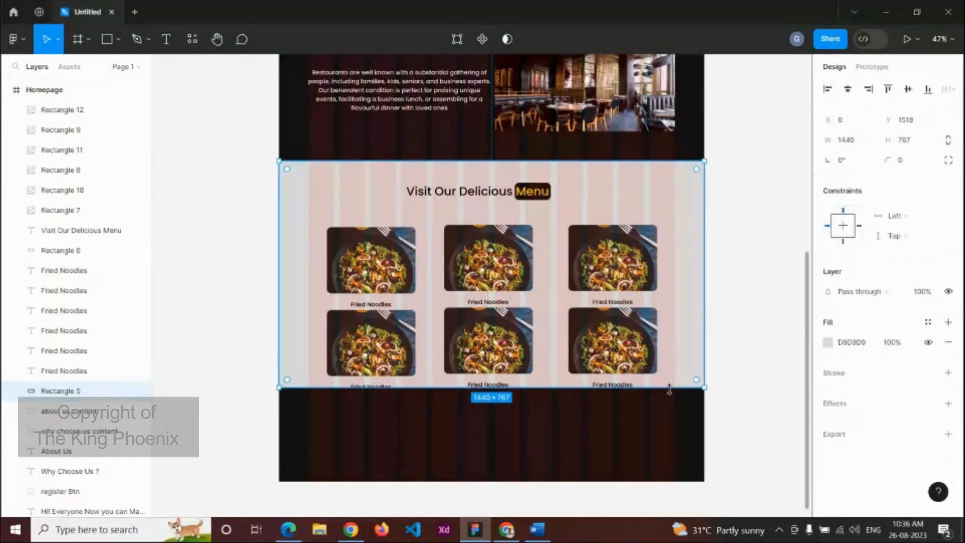
pyautogui.moveTo(667, 389); pyautogui.dragTo(668, 403)
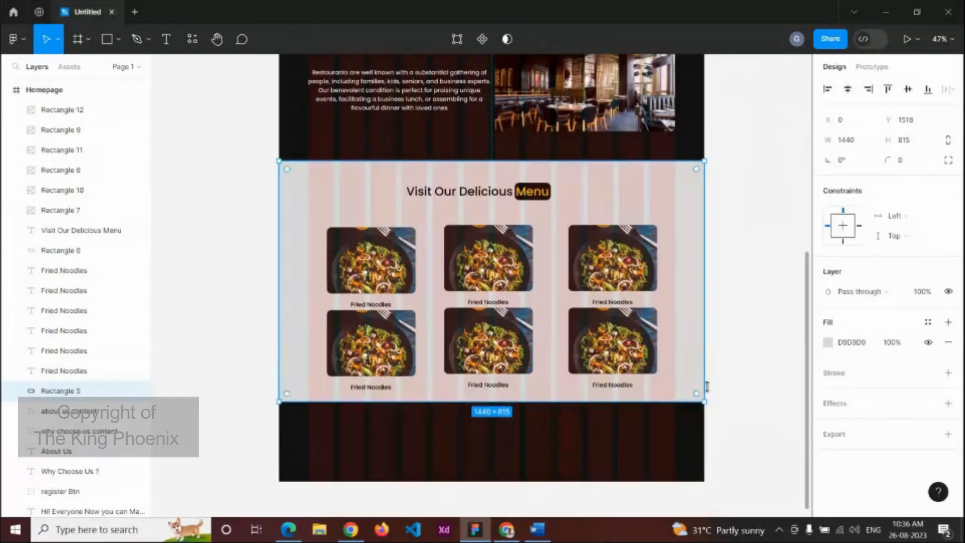
pyautogui.click(767, 365)
# Step: Select the bottom-row dishes and labels, then stretch the menu background to 896 height
pyautogui.click(615, 358)
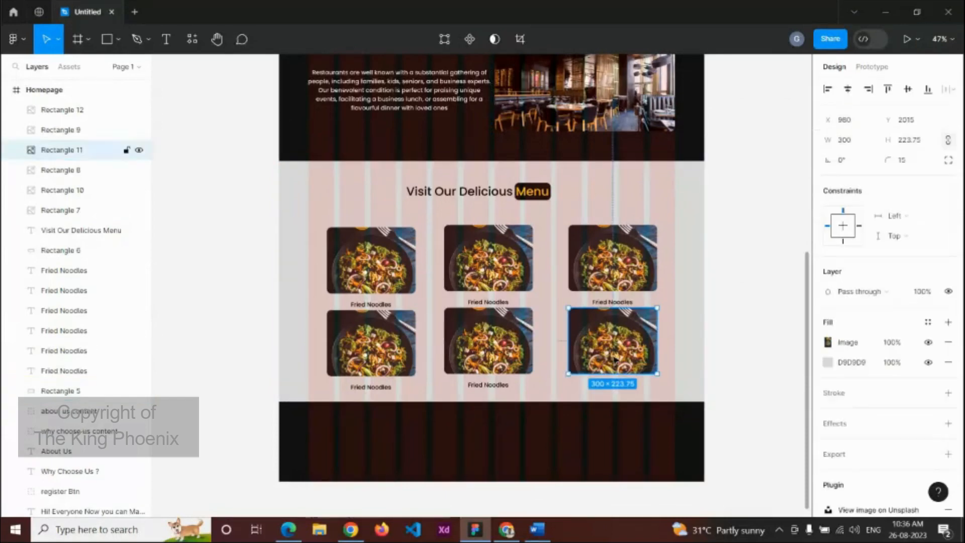
pyautogui.keyDown('shift'); pyautogui.click(613, 384); pyautogui.keyUp('shift')
pyautogui.keyDown('shift'); pyautogui.click(519, 366); pyautogui.keyUp('shift')
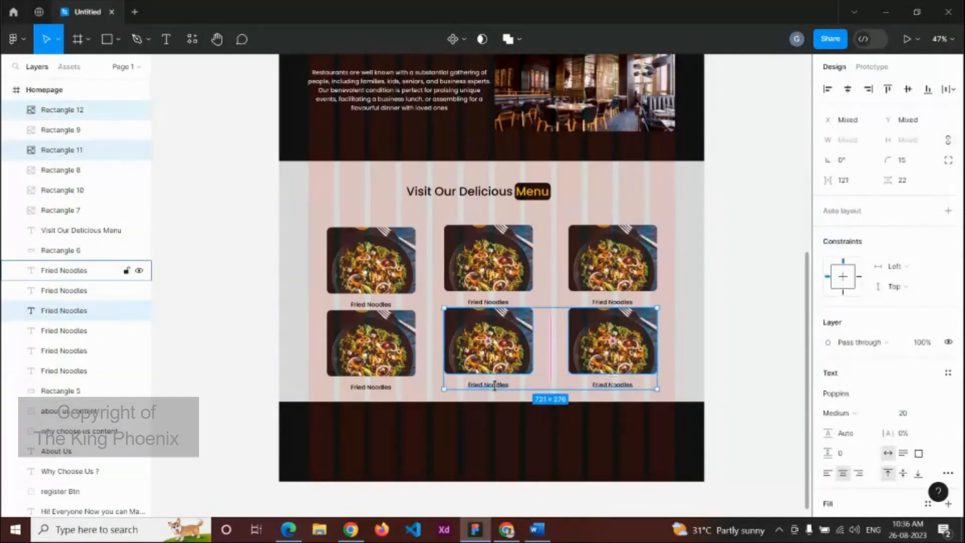
pyautogui.keyDown('shift'); pyautogui.click(500, 385); pyautogui.keyUp('shift')
pyautogui.keyDown('shift'); pyautogui.click(372, 352); pyautogui.keyUp('shift')
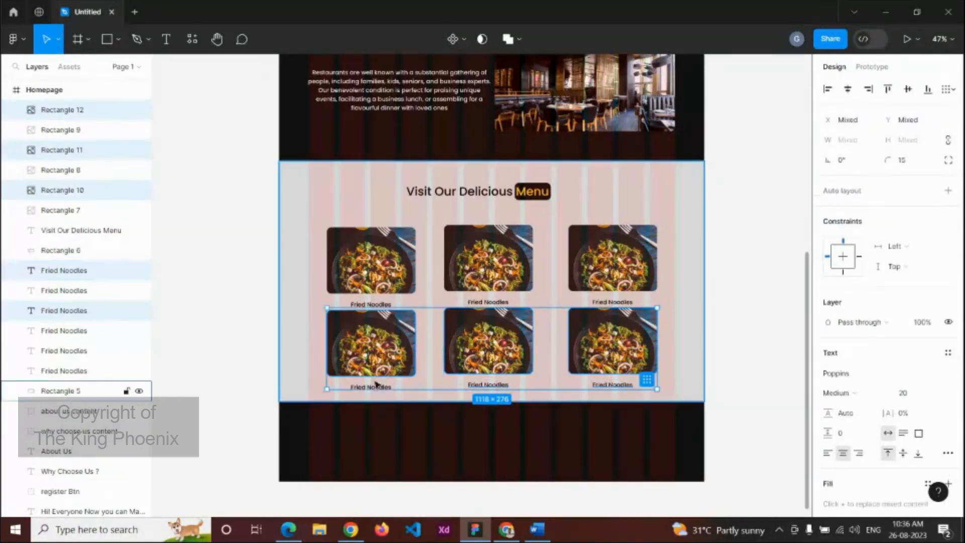
pyautogui.scroll(5, 372, 382)
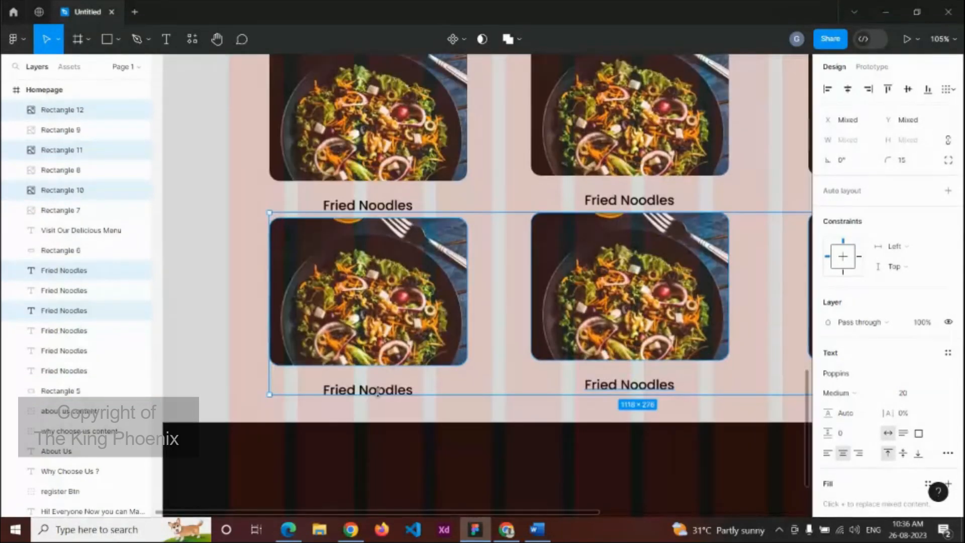
pyautogui.keyDown('shift'); pyautogui.click(386, 392); pyautogui.keyUp('shift')
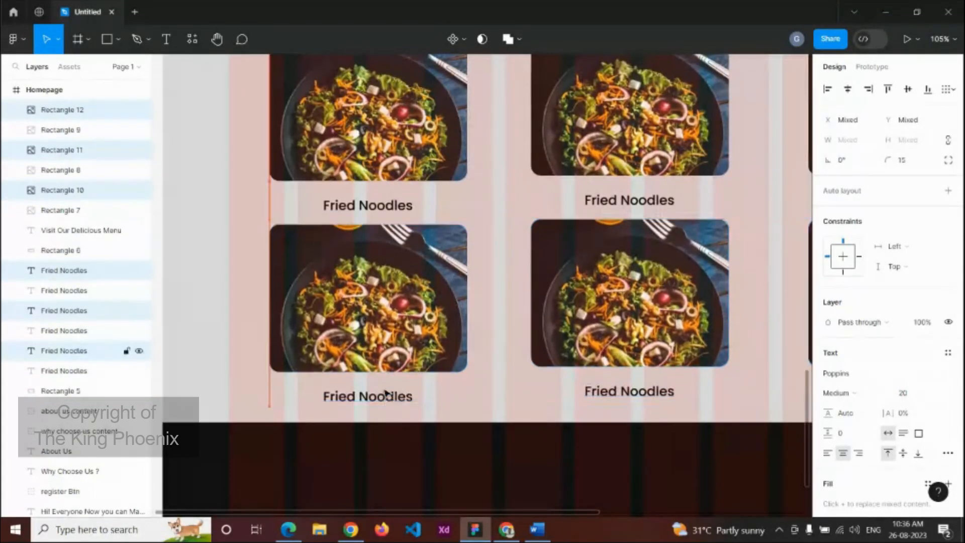
pyautogui.scroll(-6, 386, 392)
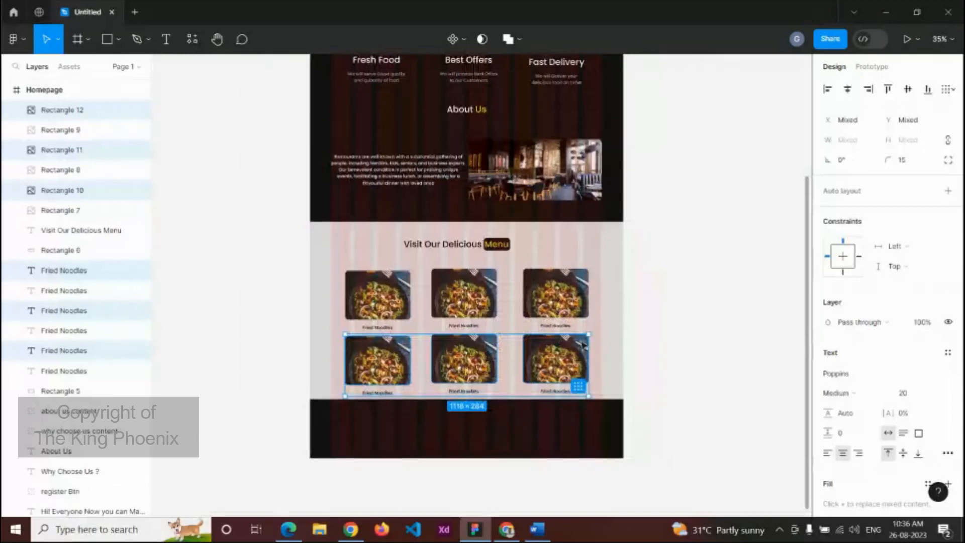
pyautogui.click(617, 346)
pyautogui.moveTo(525, 401); pyautogui.dragTo(524, 417)
pyautogui.scroll(-5, 653, 347)
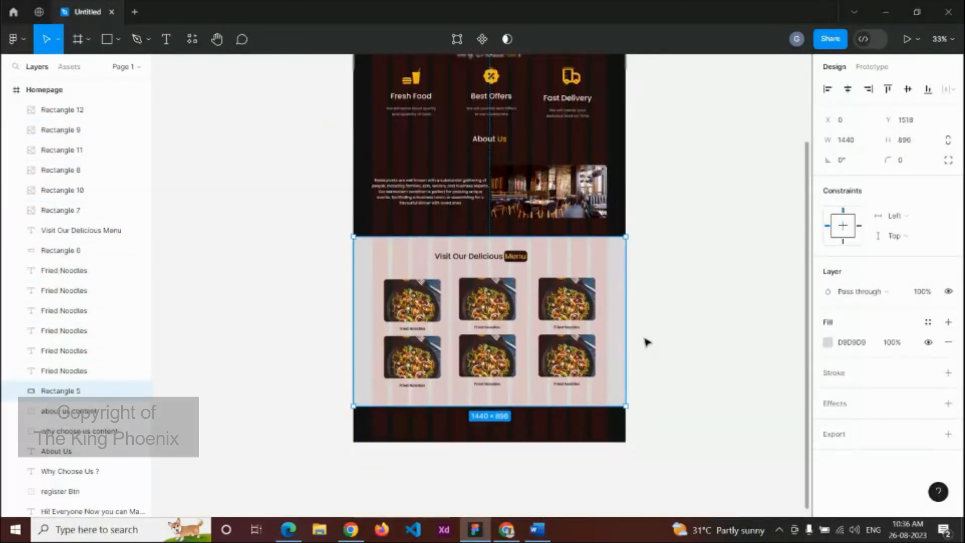
# Step: Duplicate the Register Here button and centre the copy below the dish grid
pyautogui.click(526, 143)
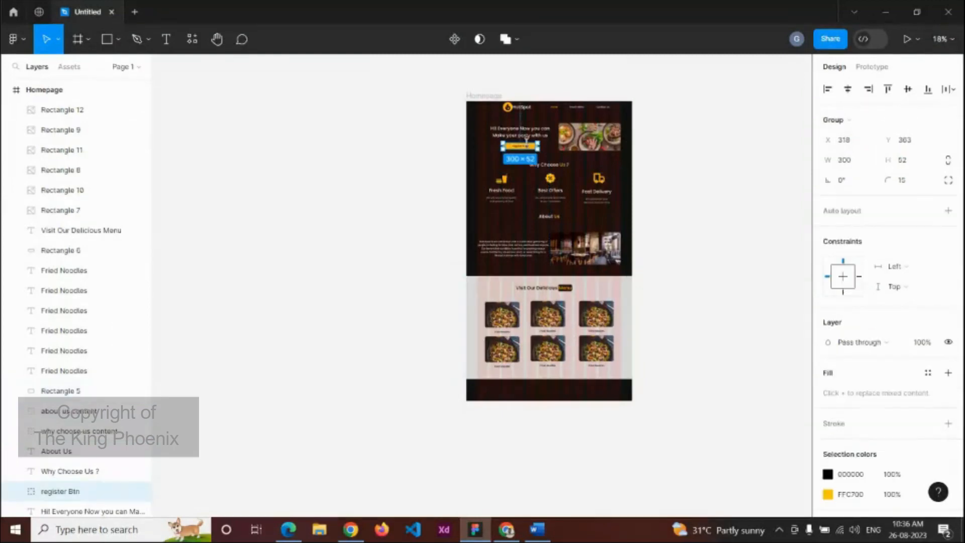
pyautogui.hotkey('ctrl', 'd')
pyautogui.moveTo(534, 148); pyautogui.dragTo(564, 377)
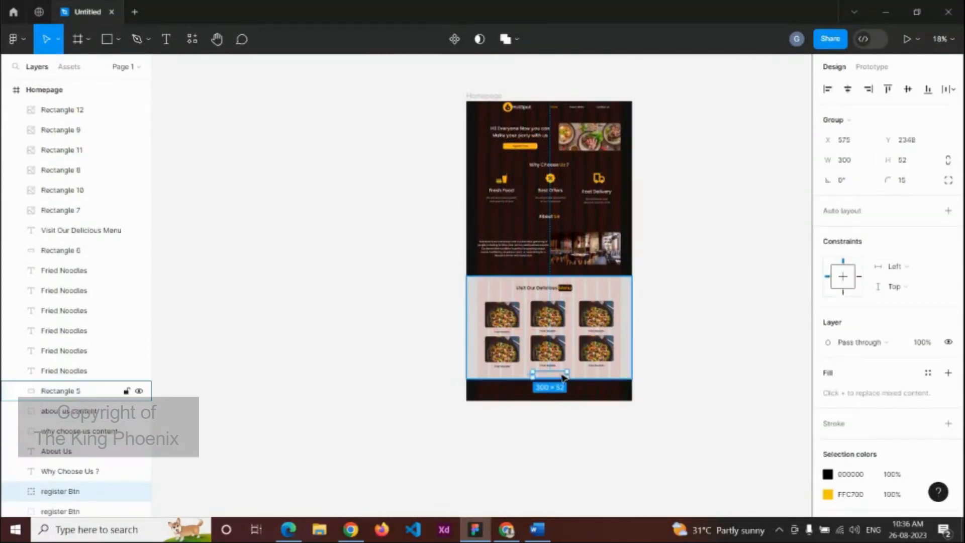
pyautogui.scroll(5, 564, 377)
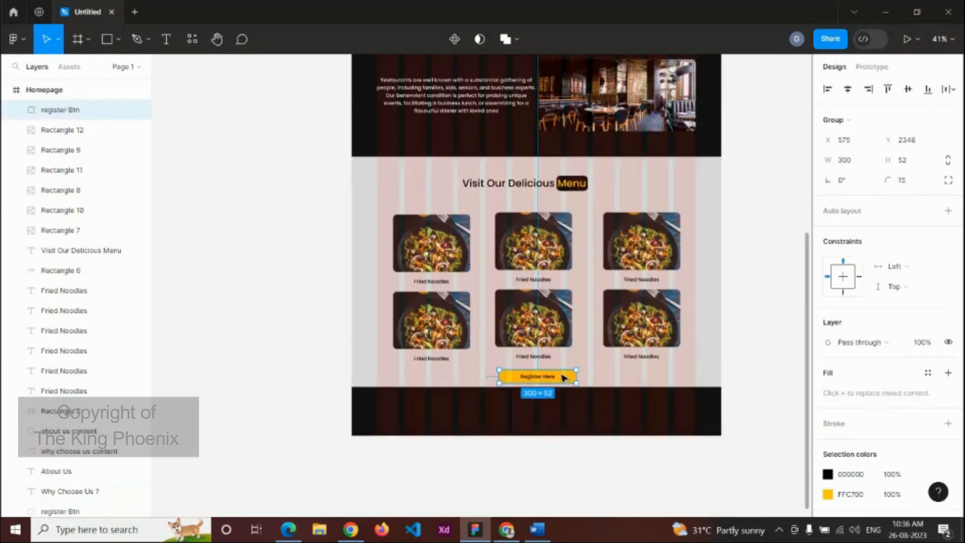
pyautogui.moveTo(564, 377); pyautogui.dragTo(562, 375)
pyautogui.scroll(4, 562, 375)
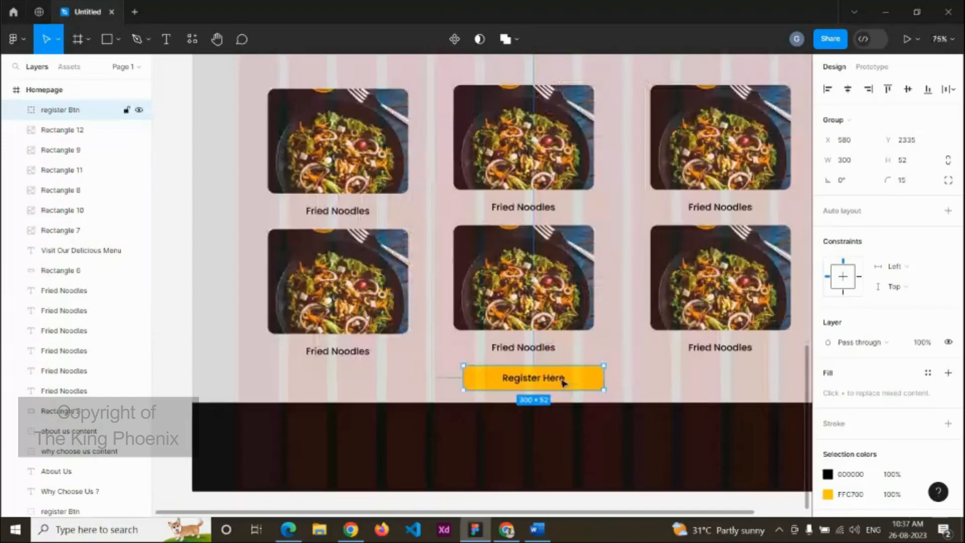
# Step: Change the copied button's text to 'View More Menu'
pyautogui.doubleClick(562, 381)
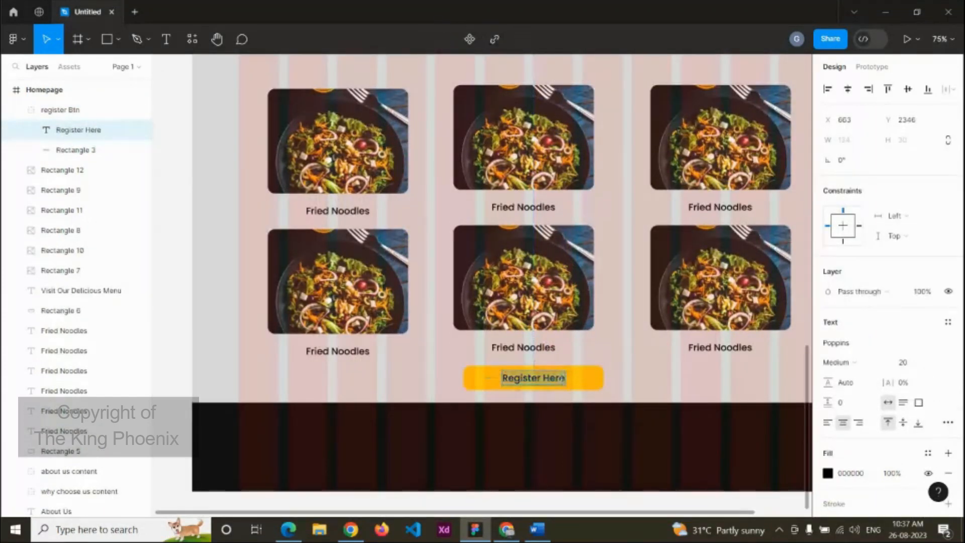
pyautogui.doubleClick(563, 381)
pyautogui.write('Vie')
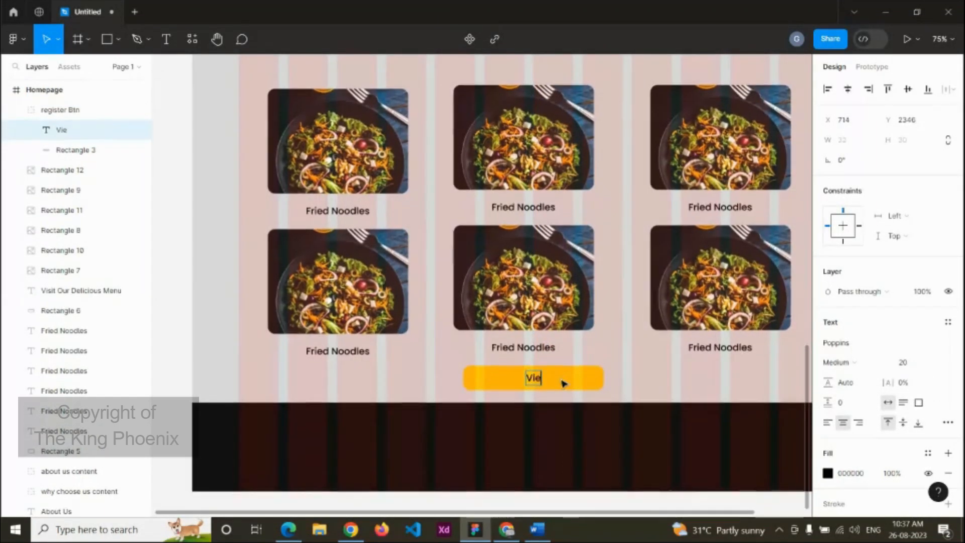
pyautogui.write('w More Menu')
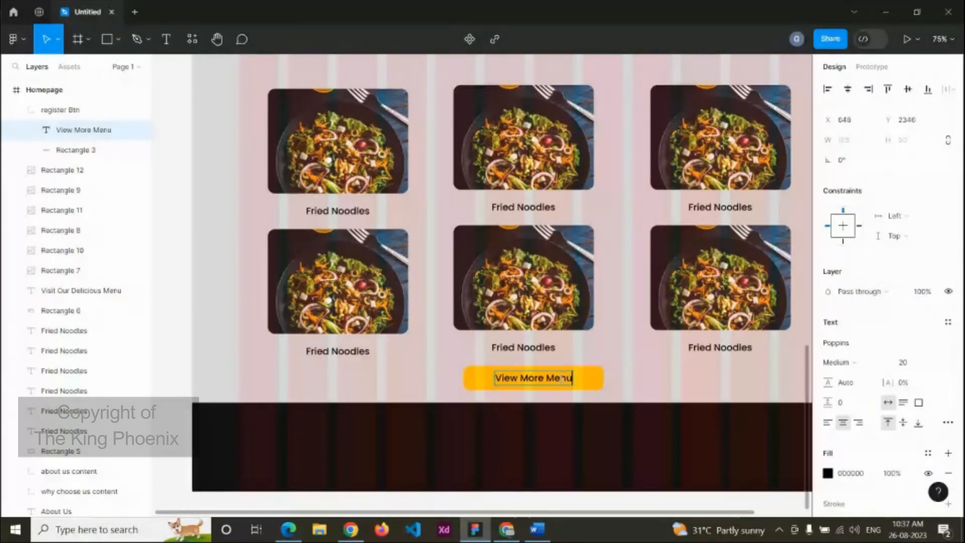
pyautogui.press('Escape')
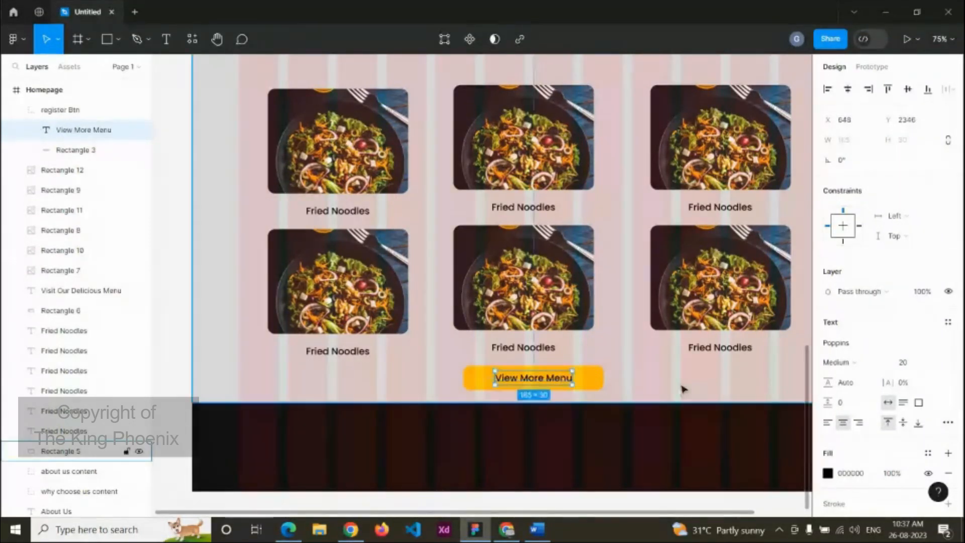
pyautogui.keyDown('shift'); pyautogui.click(590, 383); pyautogui.keyUp('shift')
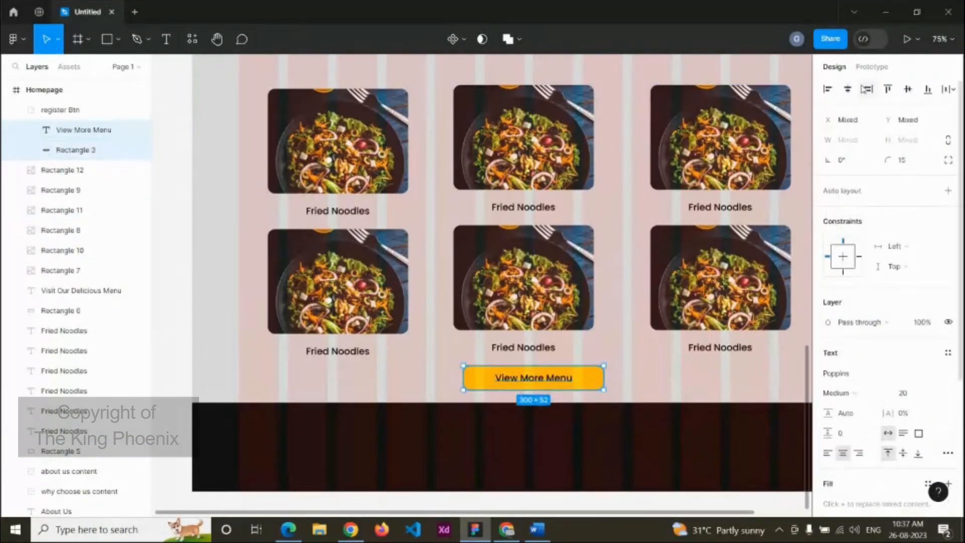
# Step: Extend the Homepage frame downward to 1440×3327, adding dark space
pyautogui.click(659, 374)
pyautogui.scroll(-5, 659, 376)
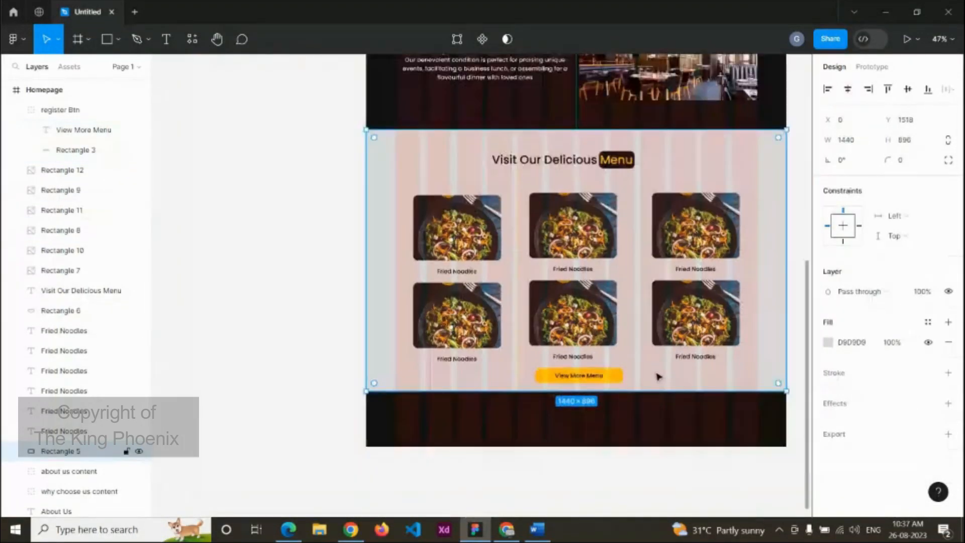
pyautogui.scroll(-5, 687, 411)
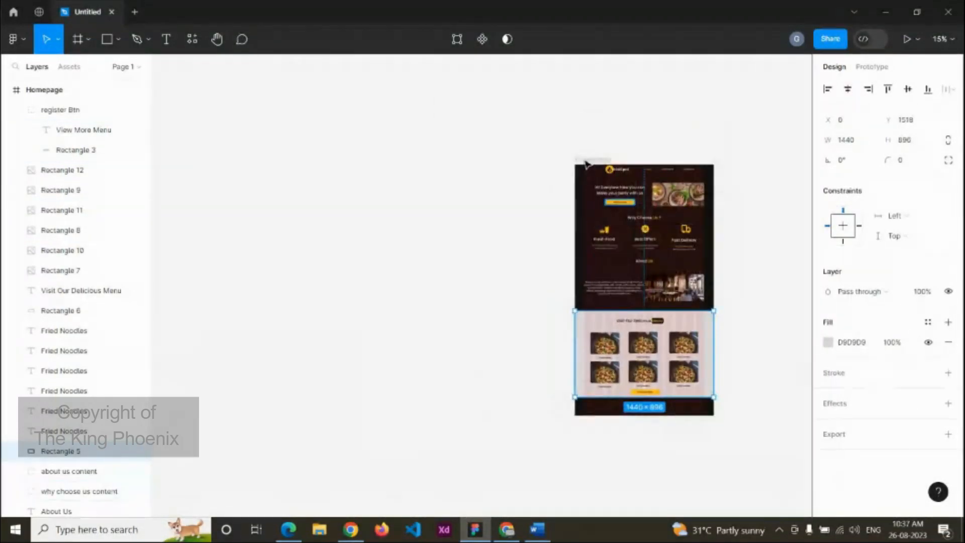
pyautogui.press('Escape')
pyautogui.moveTo(689, 416); pyautogui.dragTo(704, 516)
pyautogui.click(752, 356)
pyautogui.moveTo(747, 336); pyautogui.dragTo(664, 321)
# Step: Add a 'Wheree We are Located ?' heading text below the menu section
pyautogui.scroll(4, 573, 282)
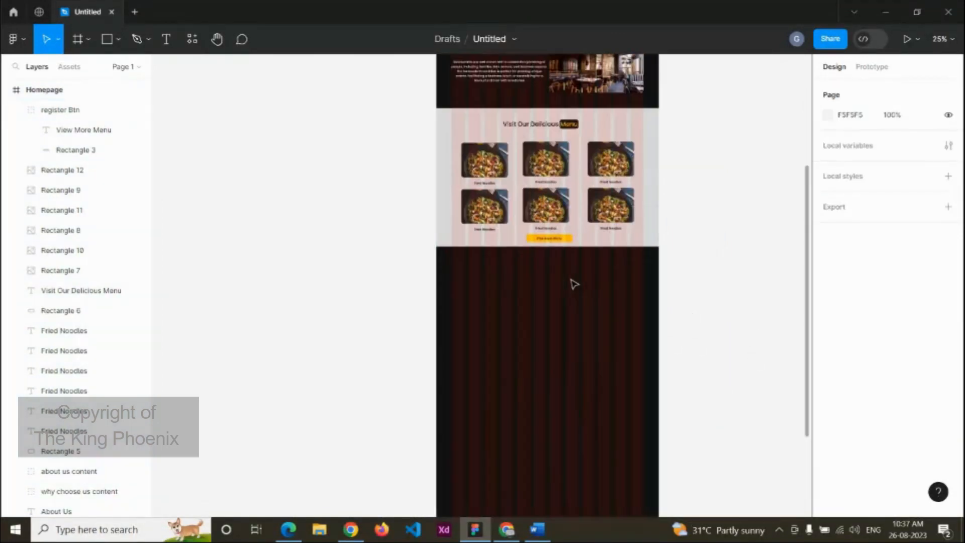
pyautogui.scroll(2, 574, 284)
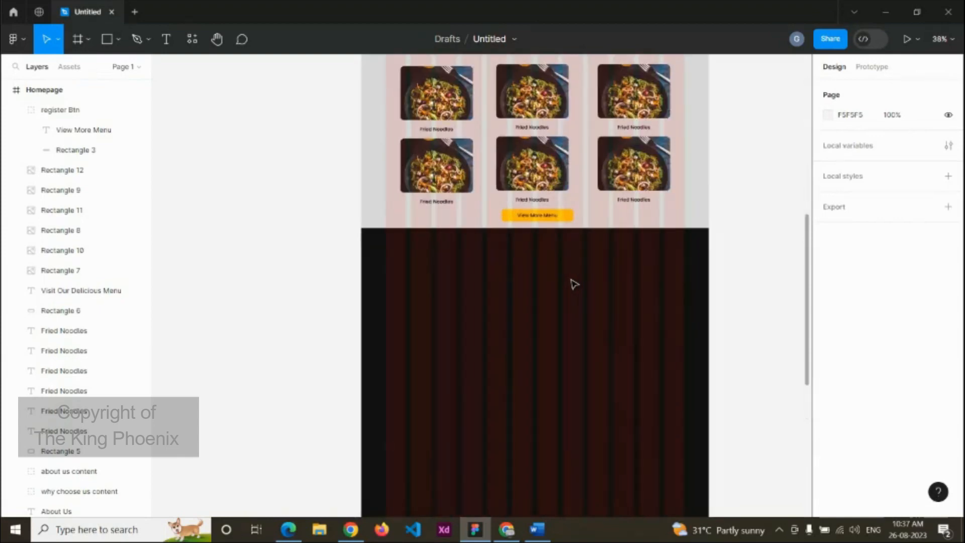
pyautogui.press('t')
pyautogui.click(518, 247)
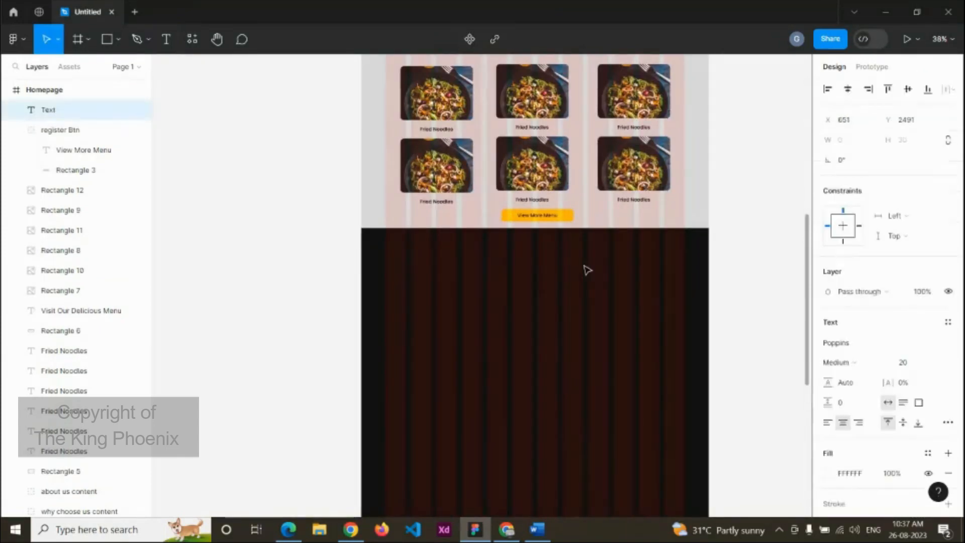
pyautogui.write('Where')
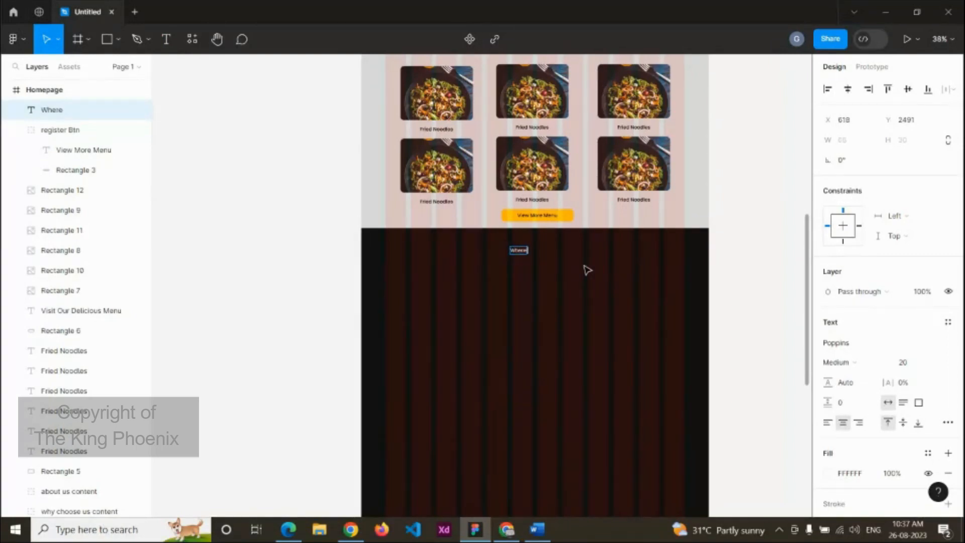
pyautogui.write('e We are Located')
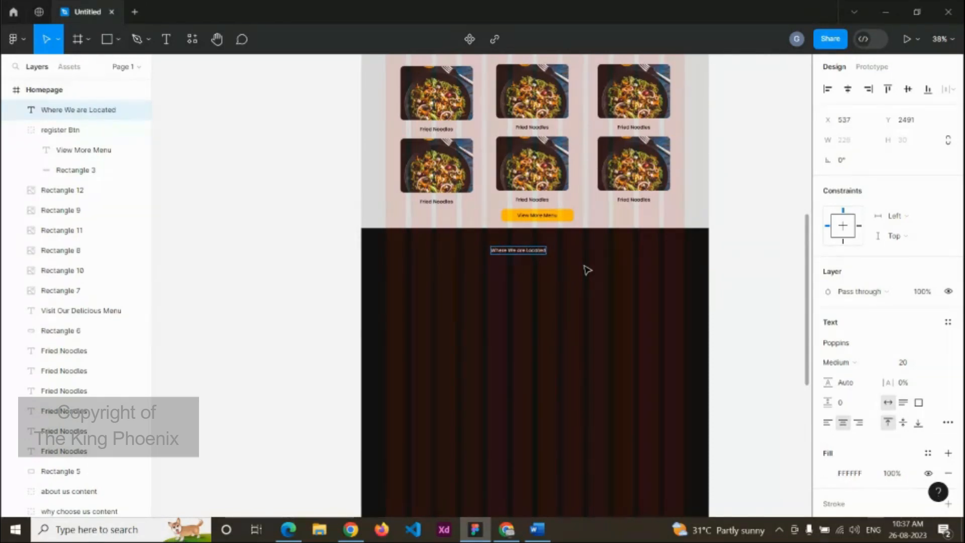
pyautogui.write(' ?')
# Step: Colour the word 'Located' yellow and set the heading's font size to 40
pyautogui.scroll(5, 481, 262)
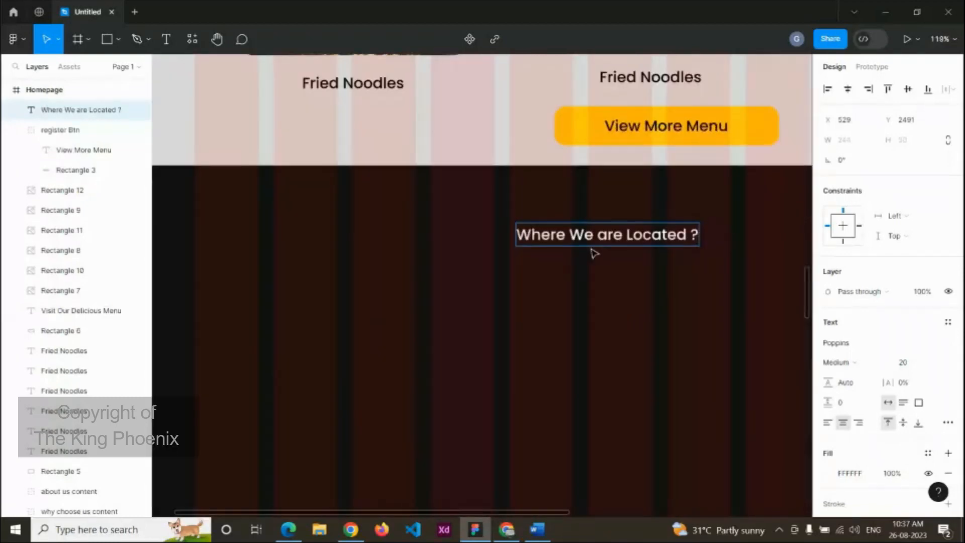
pyautogui.moveTo(626, 234); pyautogui.dragTo(688, 234)
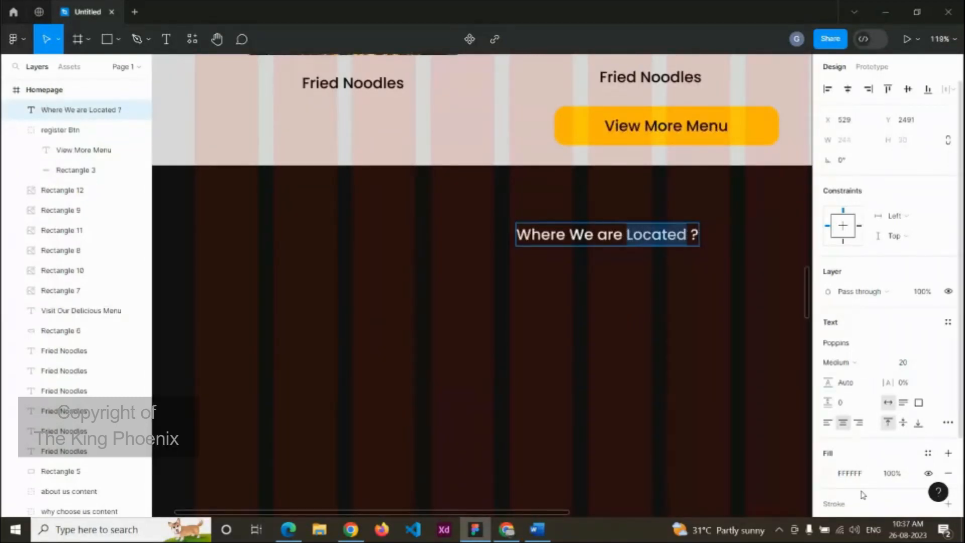
pyautogui.click(836, 476)
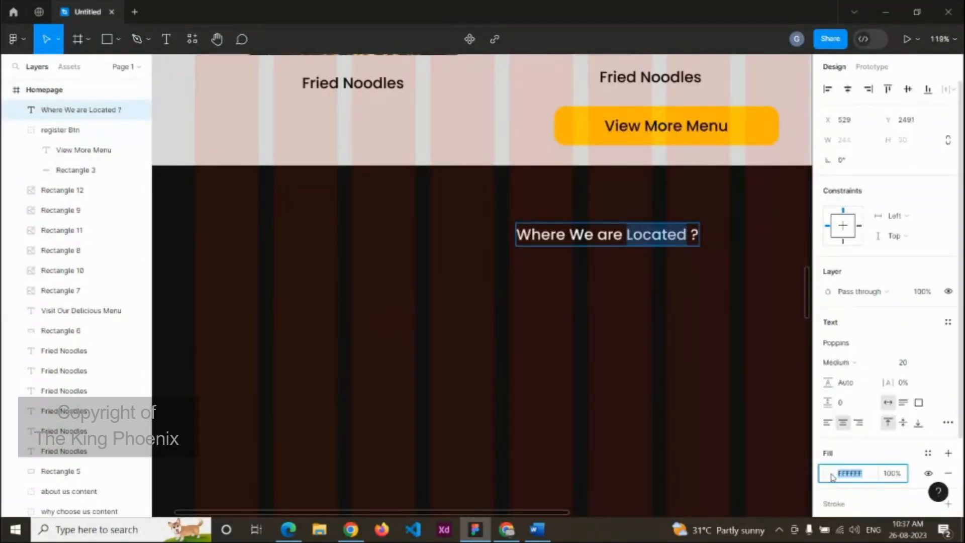
pyautogui.click(826, 473)
pyautogui.click(693, 448)
pyautogui.press('Escape')
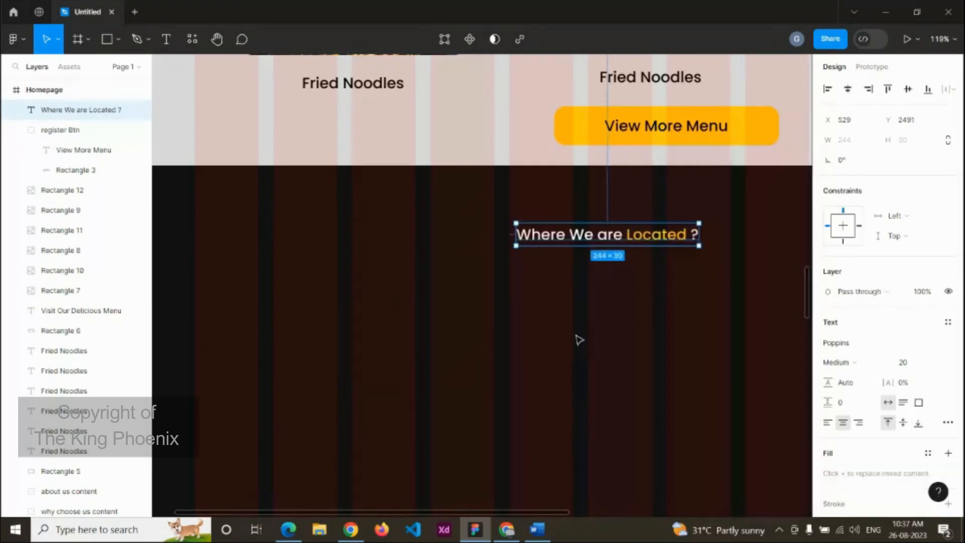
pyautogui.click(911, 367)
pyautogui.write('40')
pyautogui.press('Return')
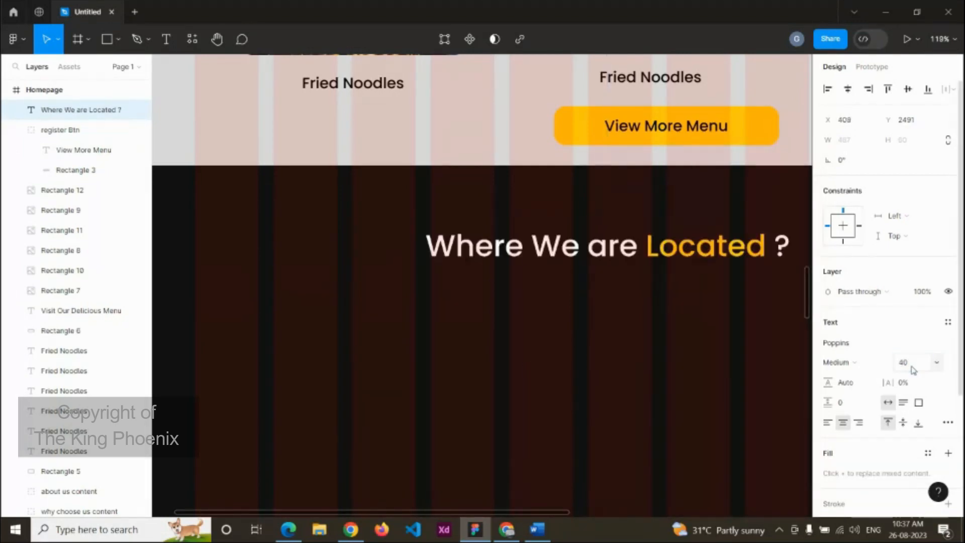
# Step: Centre the heading horizontally on the page and nudge it up slightly
pyautogui.keyDown('ctrl'); pyautogui.scroll(-3, 746, 367); pyautogui.keyUp('ctrl')
pyautogui.keyDown('ctrl'); pyautogui.scroll(-3, 749, 369); pyautogui.keyUp('ctrl')
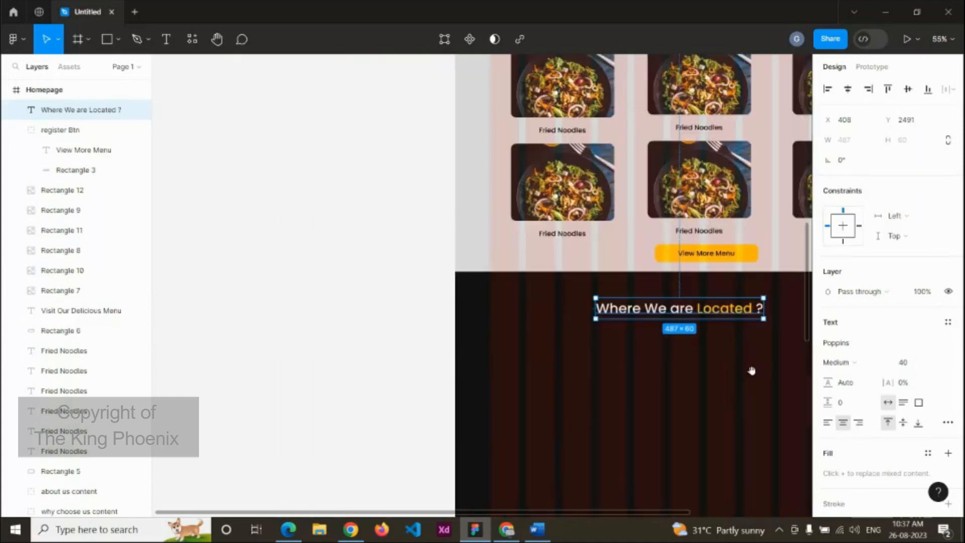
pyautogui.click(647, 280)
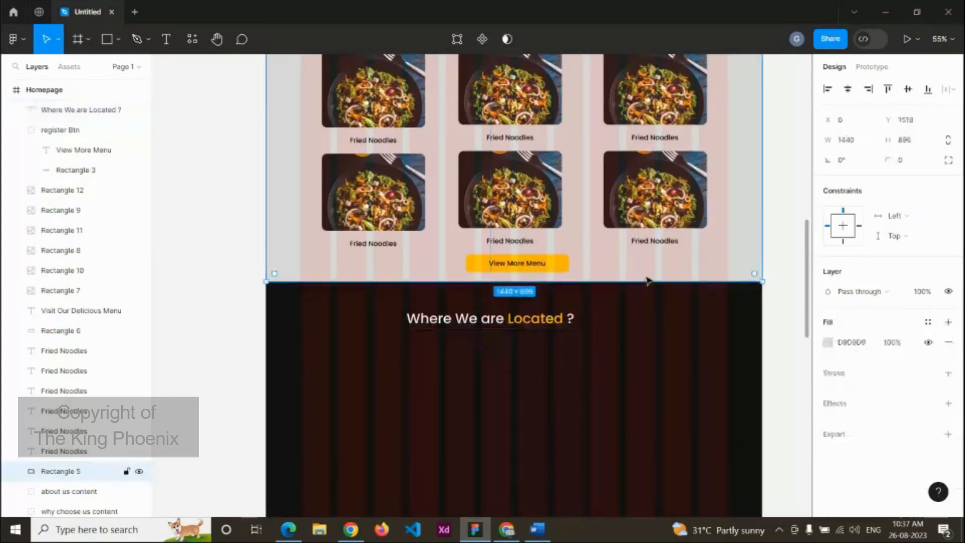
pyautogui.keyDown('shift'); pyautogui.click(556, 324); pyautogui.keyUp('shift')
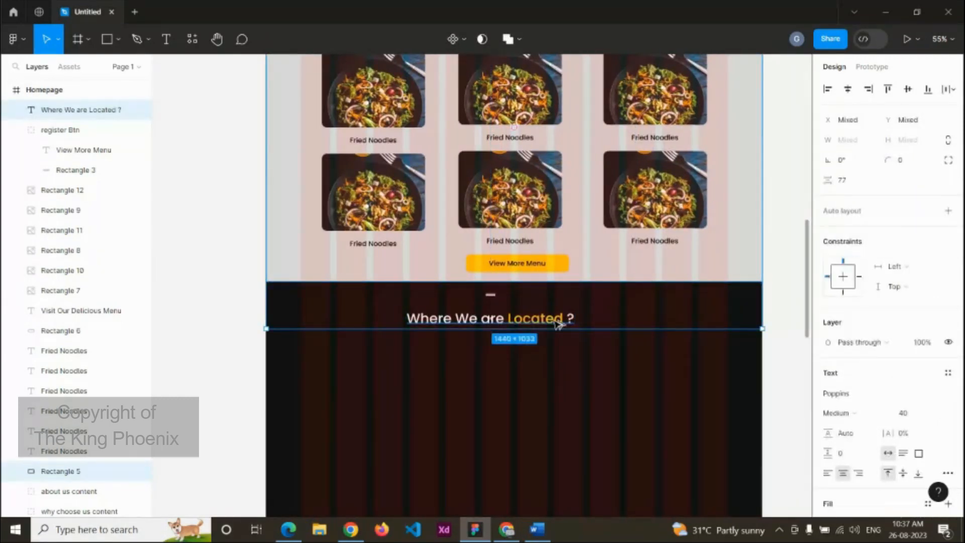
pyautogui.hotkey('alt', 'h')
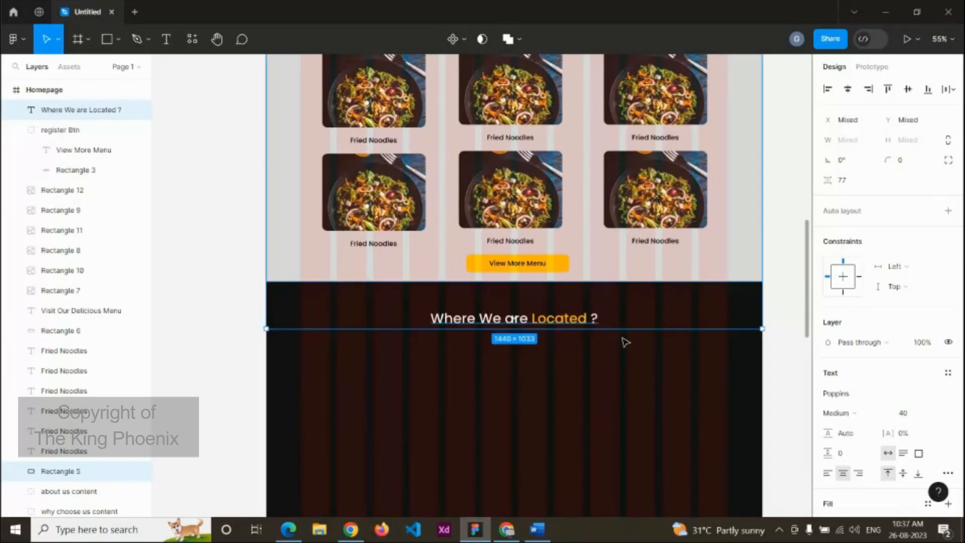
pyautogui.click(578, 321)
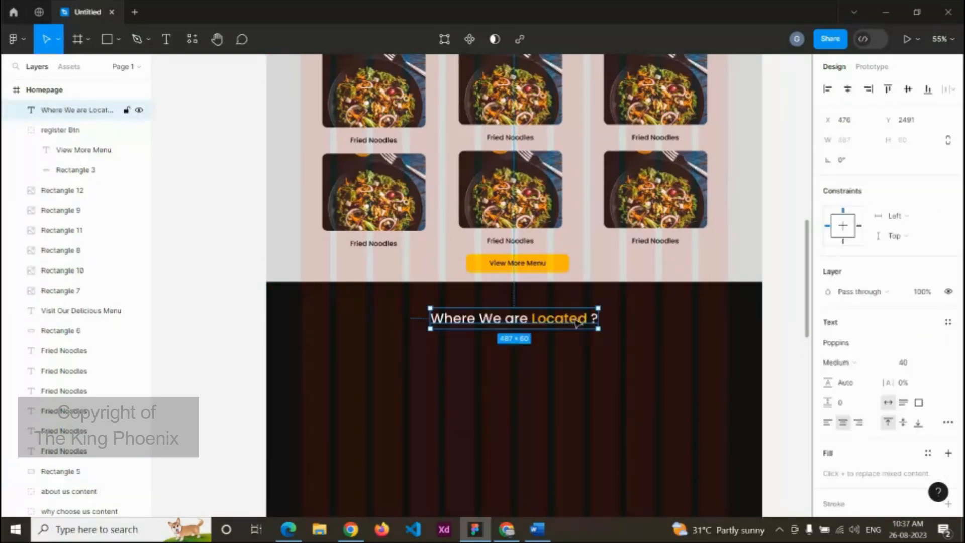
pyautogui.hotkey('shift', 'Up')
pyautogui.hotkey('shift', 'Up')
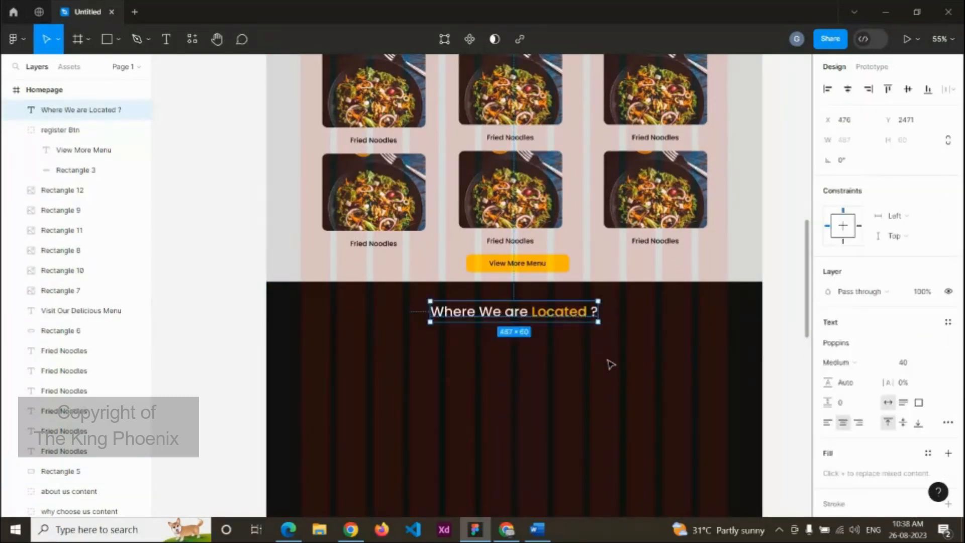
pyautogui.press('Escape')
# Step: Copy the map picture from the Word notes for use in Figma
pyautogui.scroll(-3, 608, 362)
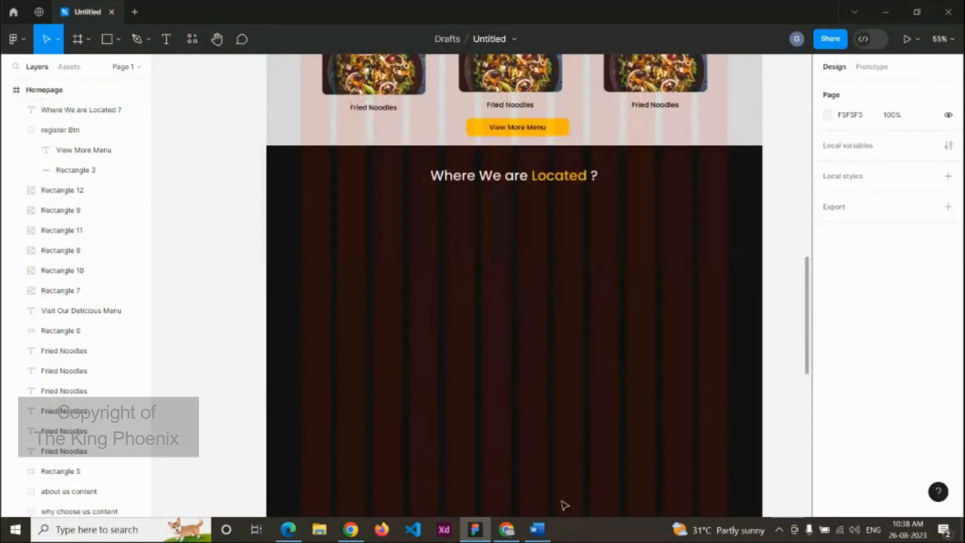
pyautogui.click(537, 528)
pyautogui.tripleClick(578, 311)
pyautogui.scroll(-3, 579, 280)
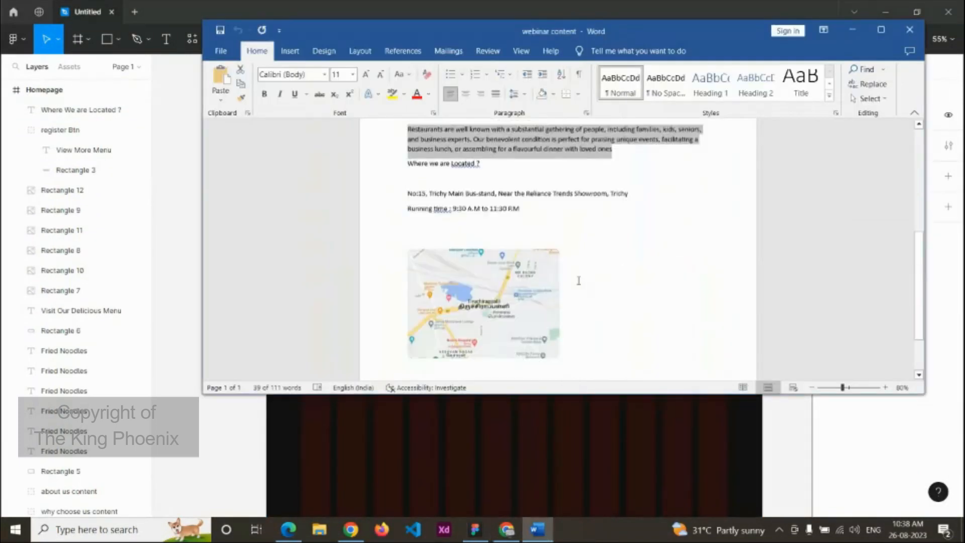
pyautogui.click(512, 253)
pyautogui.click(529, 421)
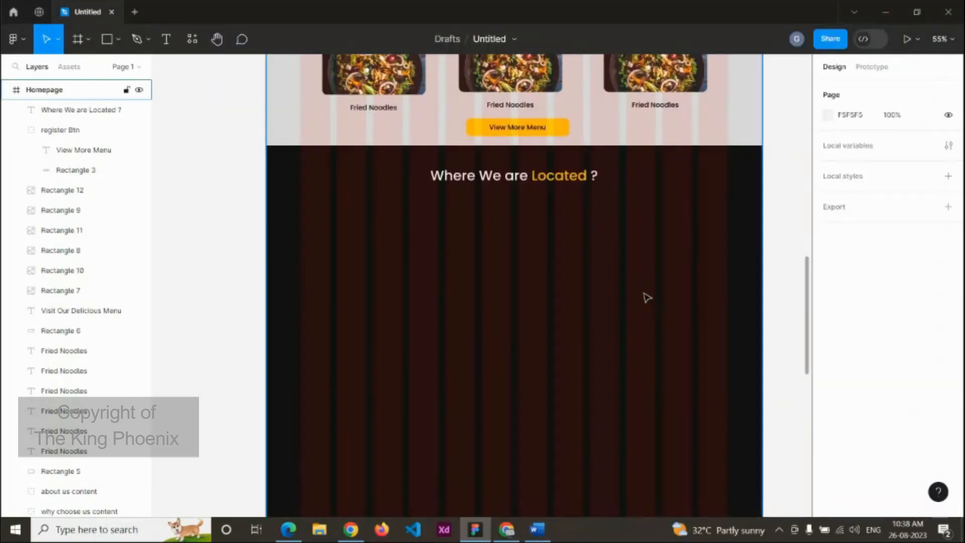
# Step: Paste the map on the right side and horizontally centre the location heading
pyautogui.hotkey('ctrl', 'v')
pyautogui.moveTo(520, 282); pyautogui.dragTo(682, 291)
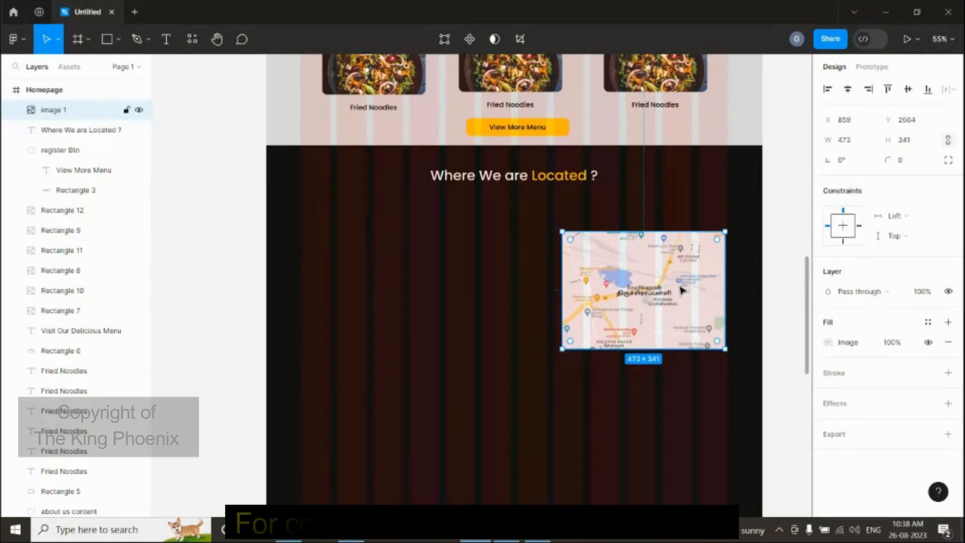
pyautogui.click(590, 176)
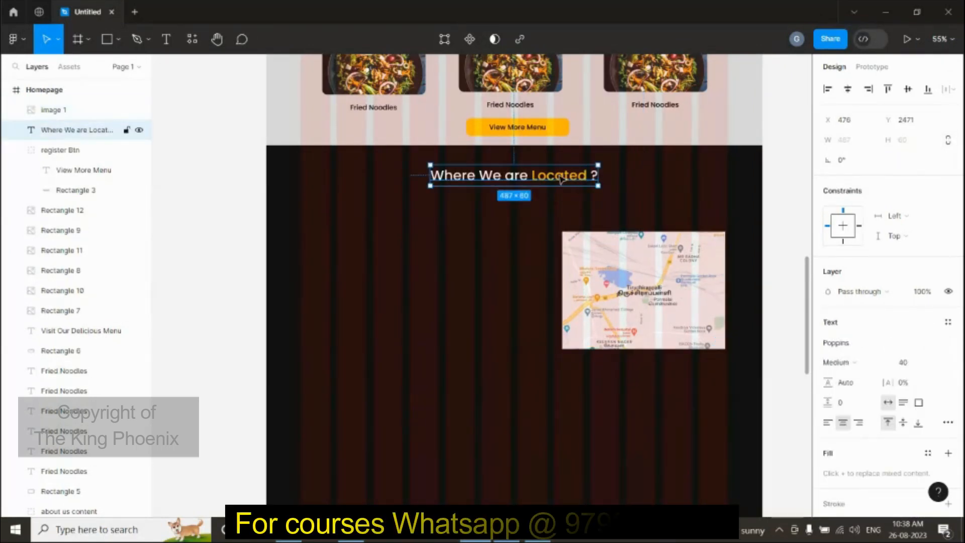
pyautogui.moveTo(549, 182); pyautogui.dragTo(492, 193)
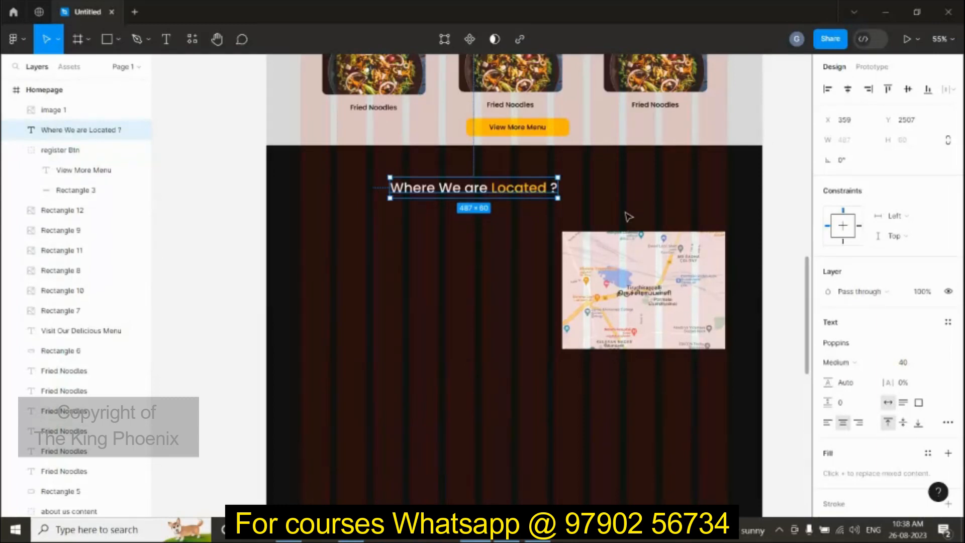
pyautogui.press('alt')
pyautogui.hotkey('alt', 'h')
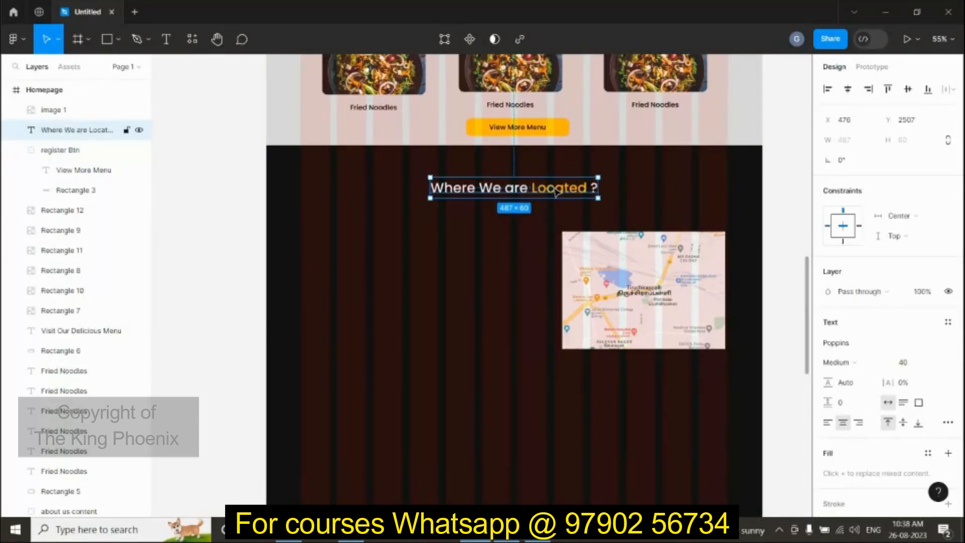
pyautogui.moveTo(560, 192); pyautogui.dragTo(557, 182)
# Step: Give the map 15 px rounded corners and align it about 20 px higher
pyautogui.click(638, 265)
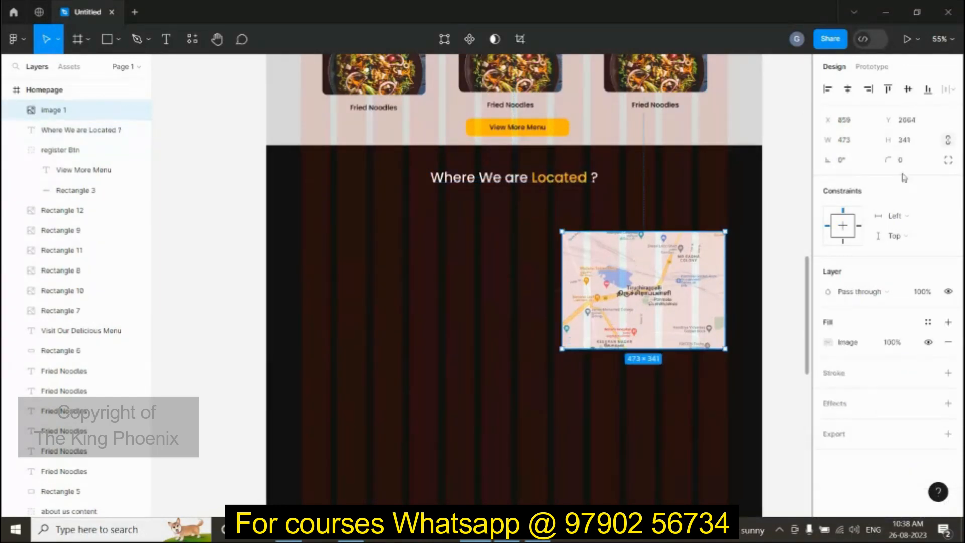
pyautogui.click(913, 160)
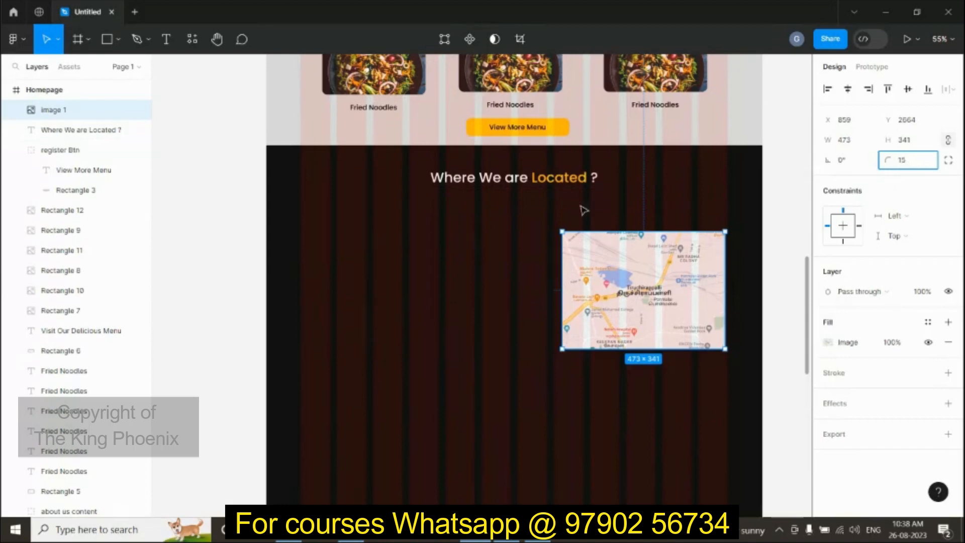
pyautogui.click(525, 231)
pyautogui.moveTo(643, 289); pyautogui.dragTo(618, 287)
pyautogui.click(527, 268)
pyautogui.click(637, 397)
pyautogui.scroll(-3, 637, 397)
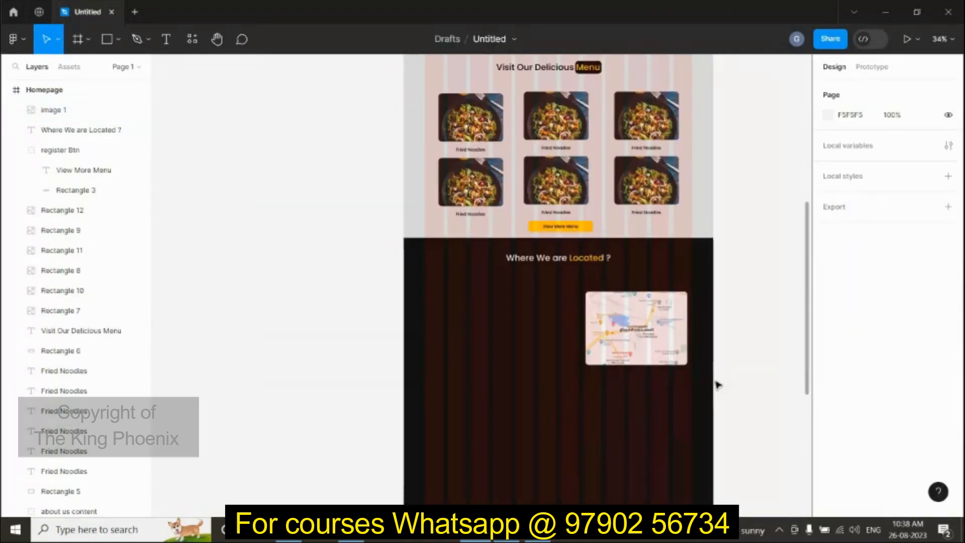
pyautogui.moveTo(644, 321); pyautogui.dragTo(648, 310)
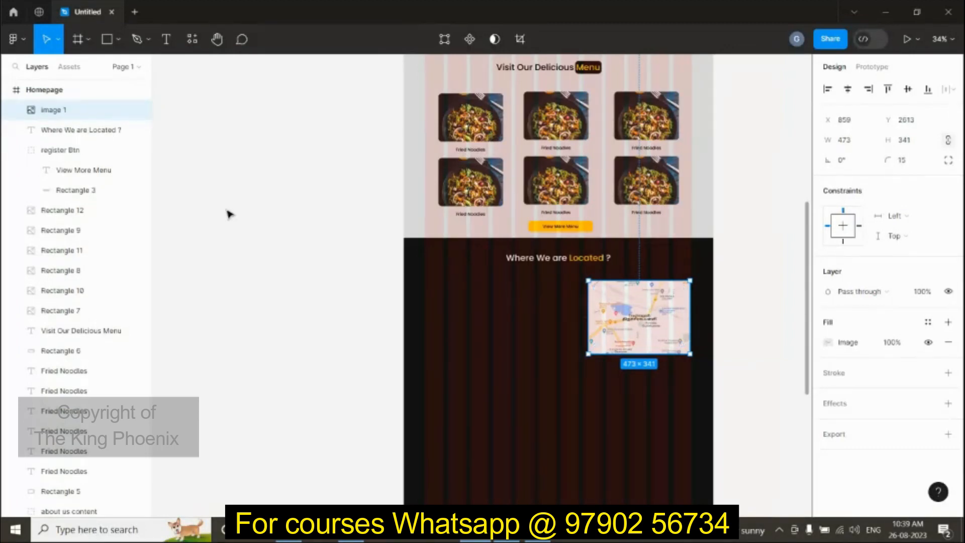
# Step: Launch the Unsplash plugin from the main menu's Plugins list
pyautogui.click(23, 43)
pyautogui.moveTo(45, 211)
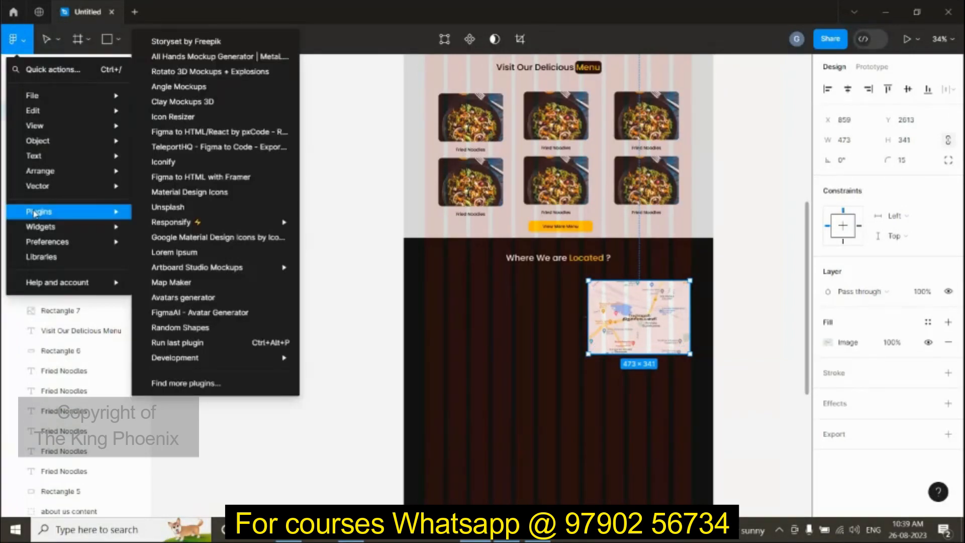
pyautogui.click(161, 209)
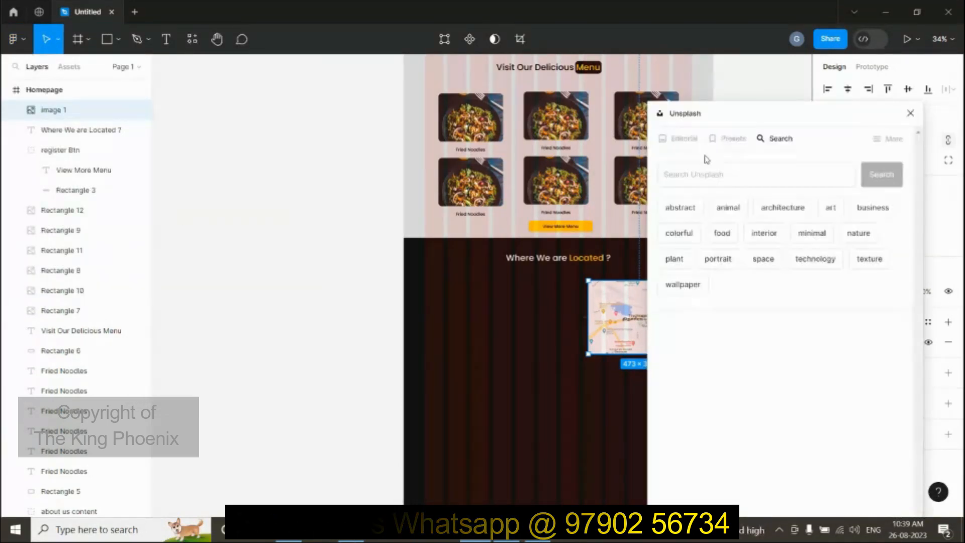
# Step: Close the Unsplash panel and widen the map image leftward to 497 × 341 px
pyautogui.click(910, 113)
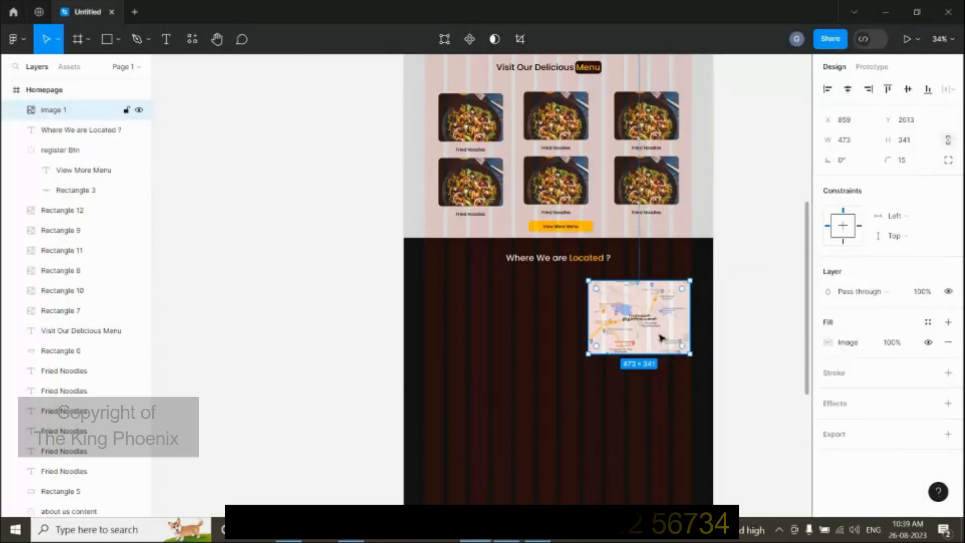
pyautogui.click(704, 319)
pyautogui.scroll(3, 671, 308)
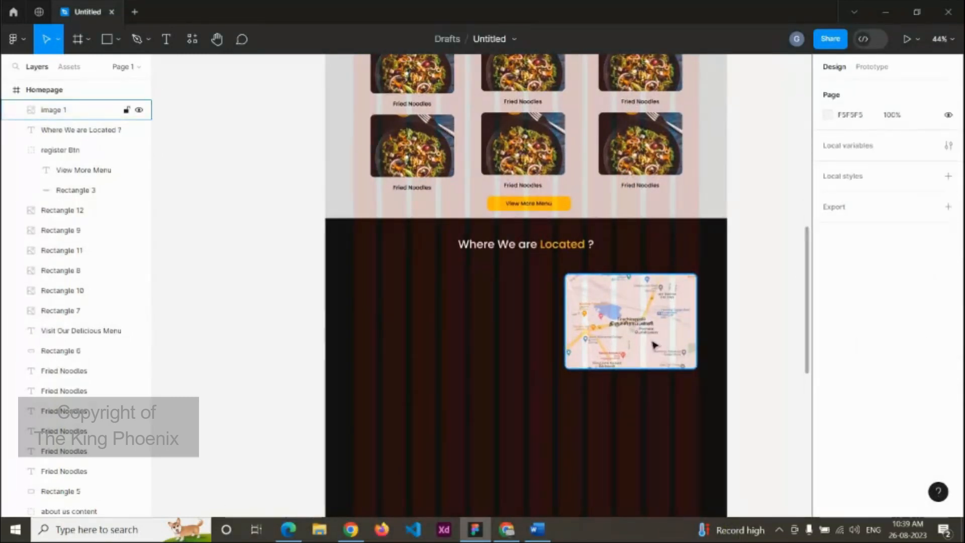
pyautogui.click(566, 320)
pyautogui.moveTo(566, 316); pyautogui.dragTo(556, 312)
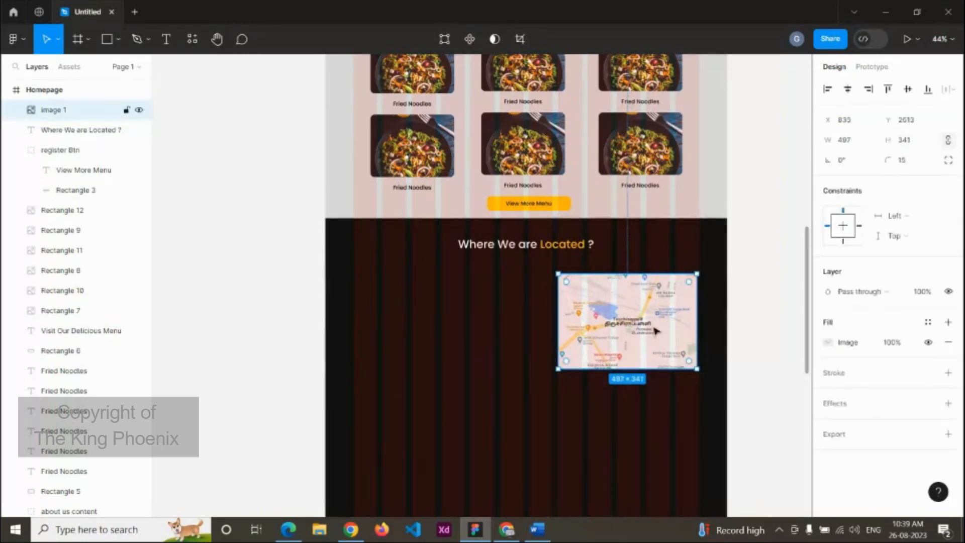
pyautogui.click(711, 338)
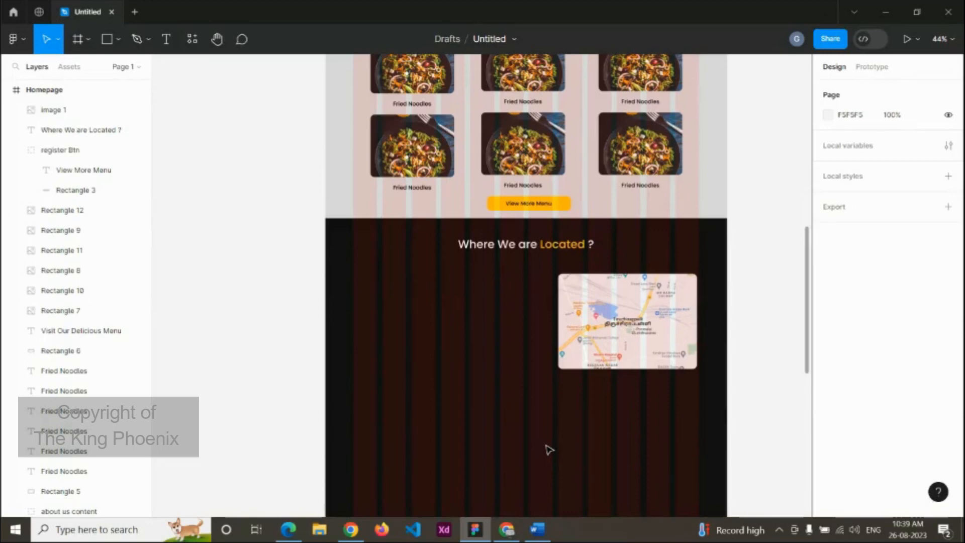
pyautogui.click(546, 527)
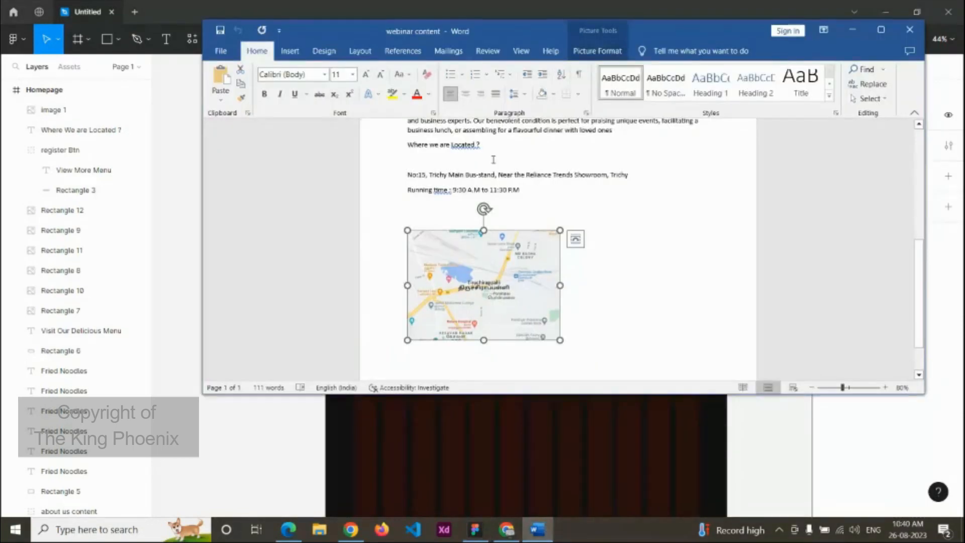
# Step: Copy the restaurant address line from the Word notes for use in Figma
pyautogui.moveTo(408, 173); pyautogui.dragTo(641, 172)
pyautogui.hotkey('ctrl', 'c')
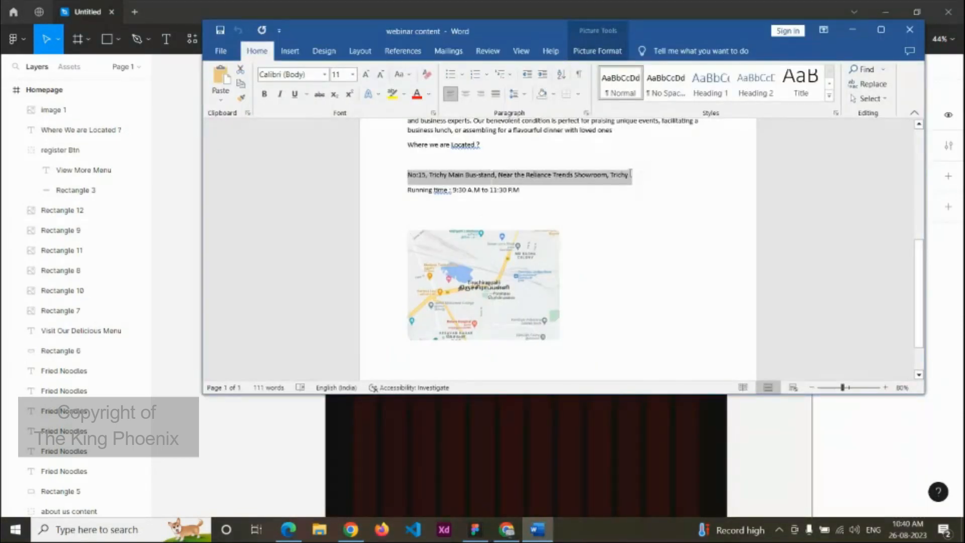
pyautogui.click(609, 454)
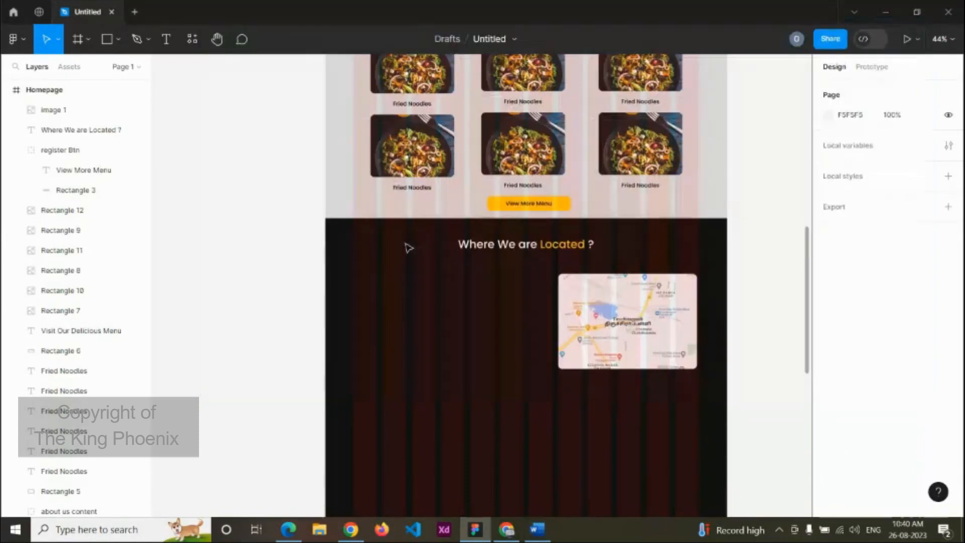
pyautogui.press('r')
pyautogui.click(417, 287)
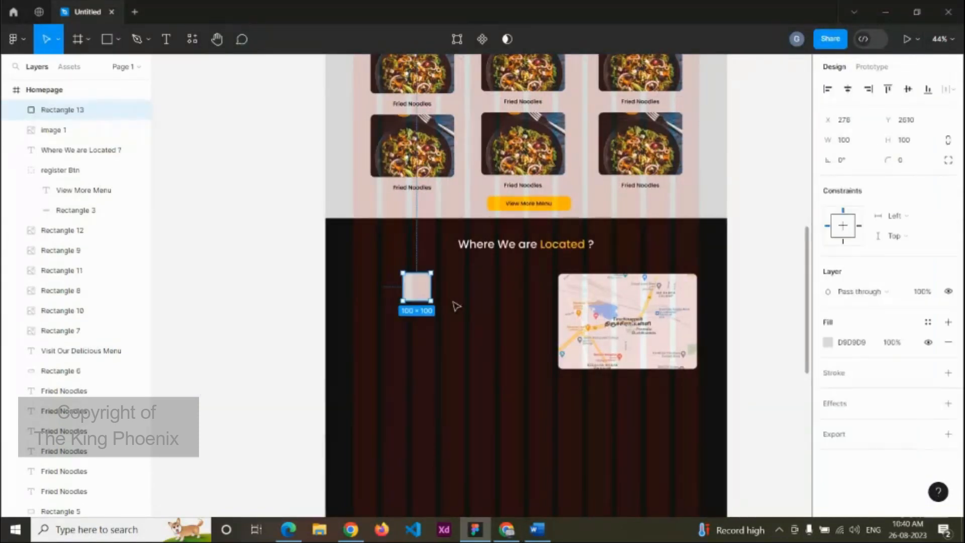
pyautogui.press('Delete')
# Step: Paste the address as a new text layer, narrowed so it wraps into three lines
pyautogui.press('t')
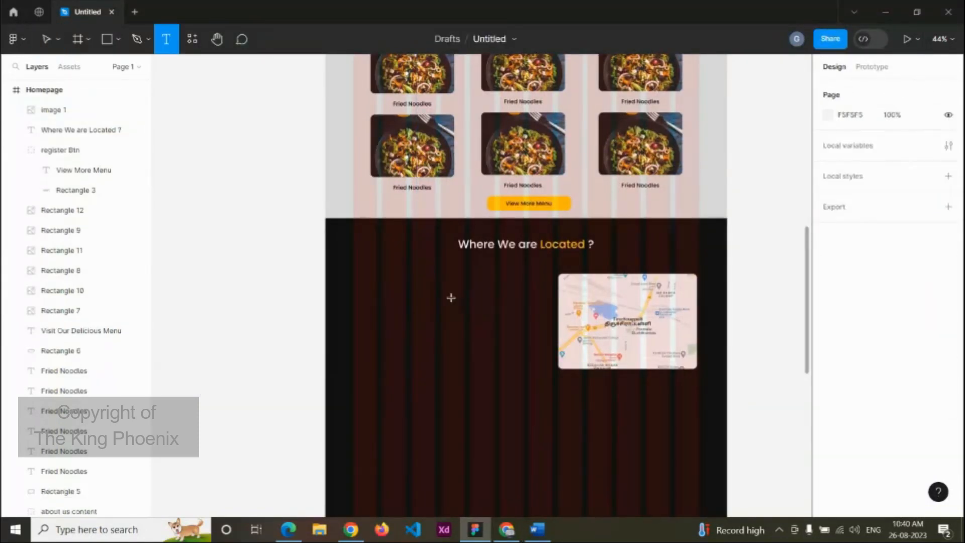
pyautogui.click(413, 296)
pyautogui.hotkey('ctrl', 'v')
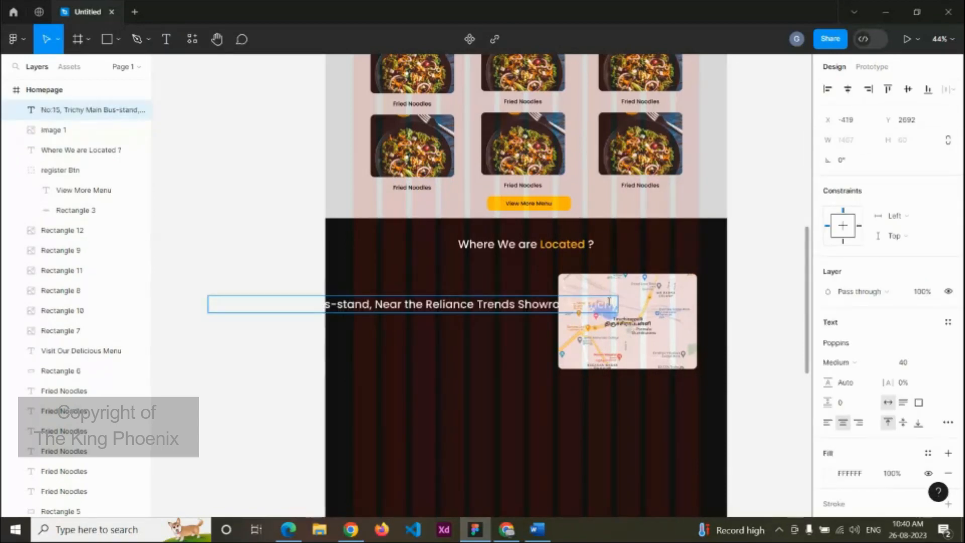
pyautogui.scroll(5, 609, 301)
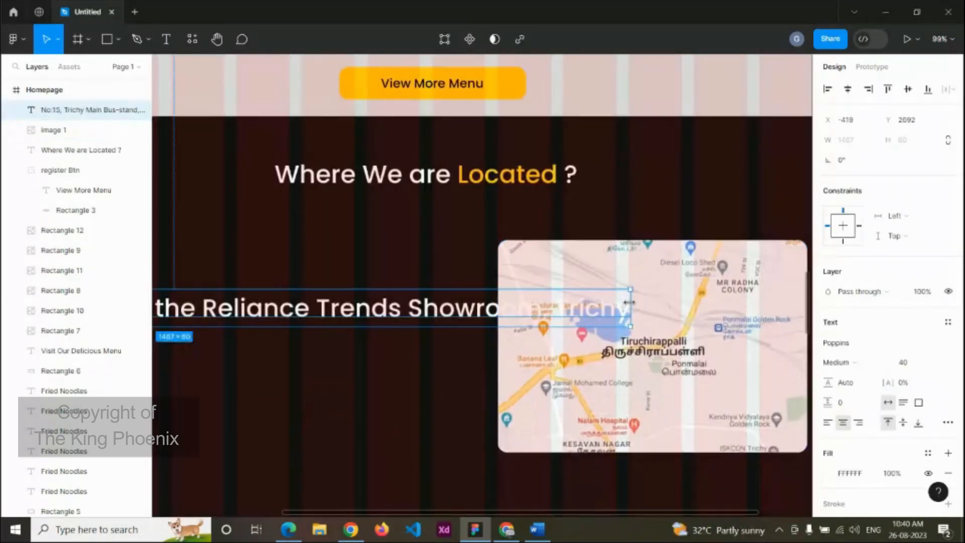
pyautogui.moveTo(629, 302); pyautogui.dragTo(426, 286)
pyautogui.scroll(-3, 469, 285)
# Step: Place the address left of the map and draw a 461×68 rectangle beneath it
pyautogui.click(478, 309)
pyautogui.scroll(-5, 477, 308)
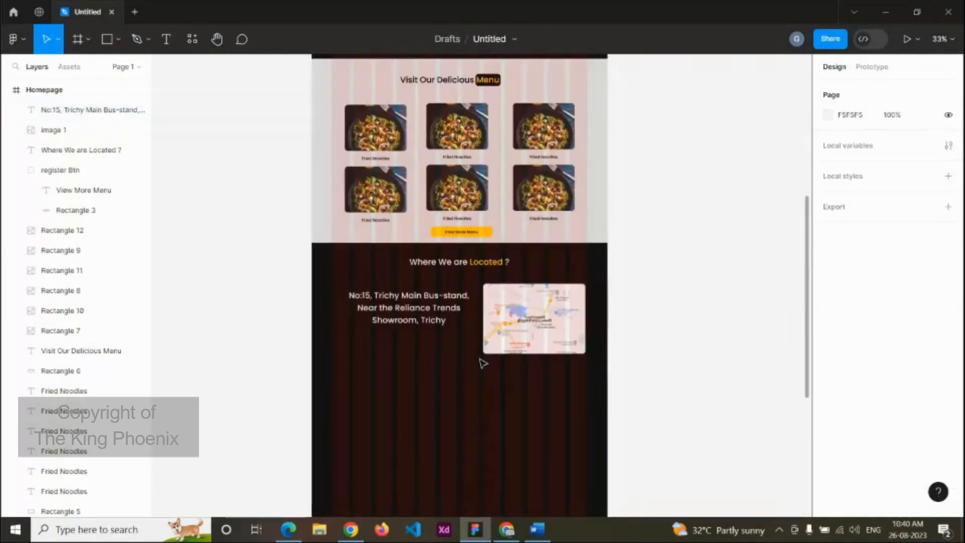
pyautogui.scroll(4, 424, 344)
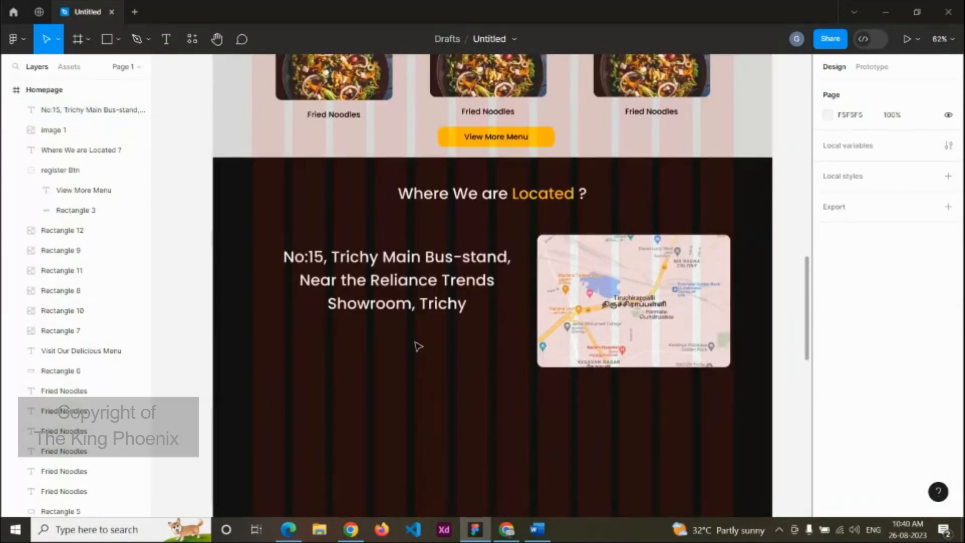
pyautogui.press('r')
pyautogui.moveTo(308, 327); pyautogui.dragTo(487, 354)
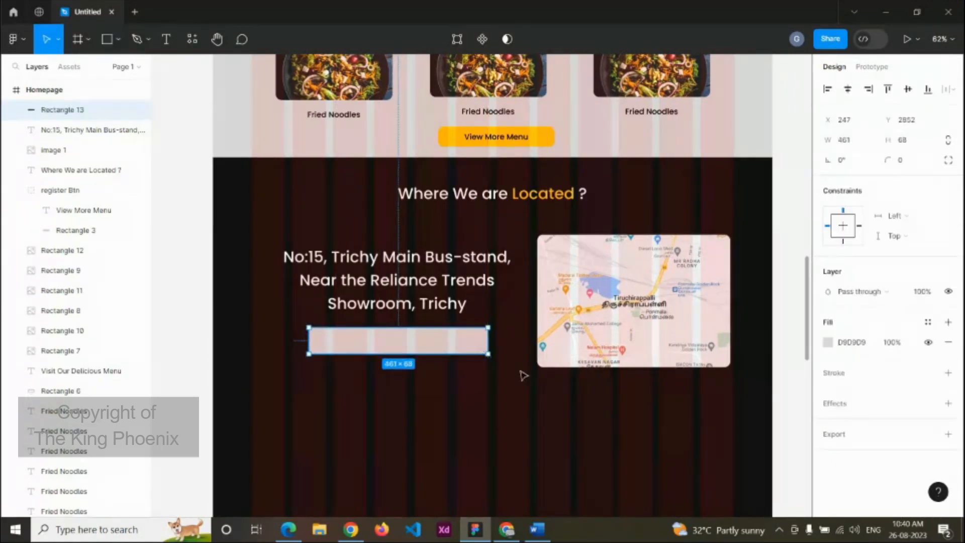
# Step: Resize the rectangle under the address to 500 × 70 px
pyautogui.click(863, 147)
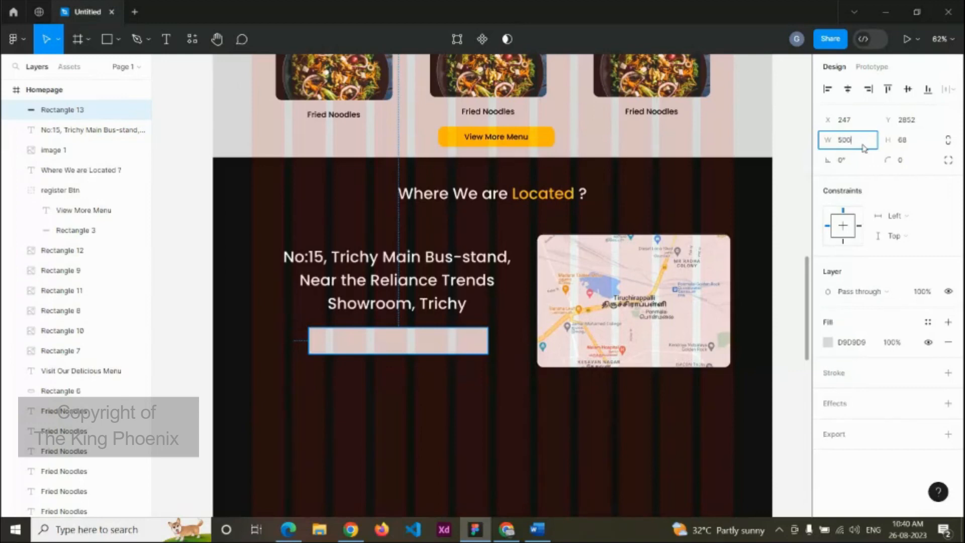
pyautogui.write('500')
pyautogui.press('Return')
pyautogui.click(912, 140)
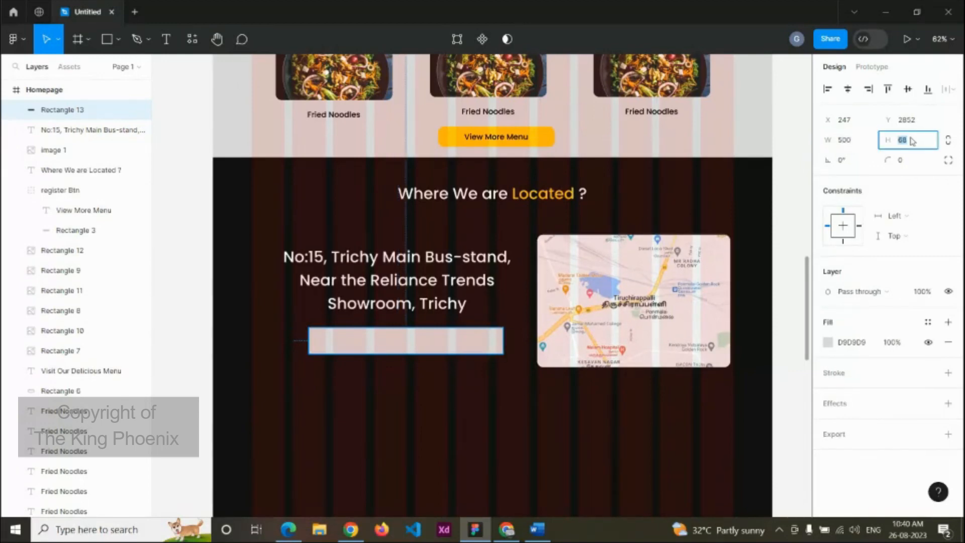
pyautogui.write('70')
pyautogui.press('Return')
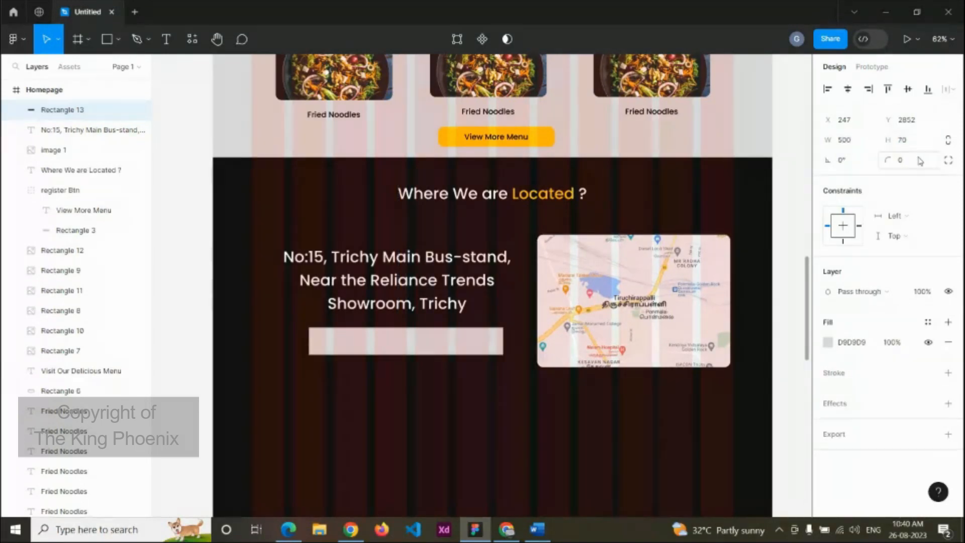
# Step: Give the box a 15 corner radius and shift it slightly left under the address
pyautogui.click(920, 161)
pyautogui.write('15')
pyautogui.press('Return')
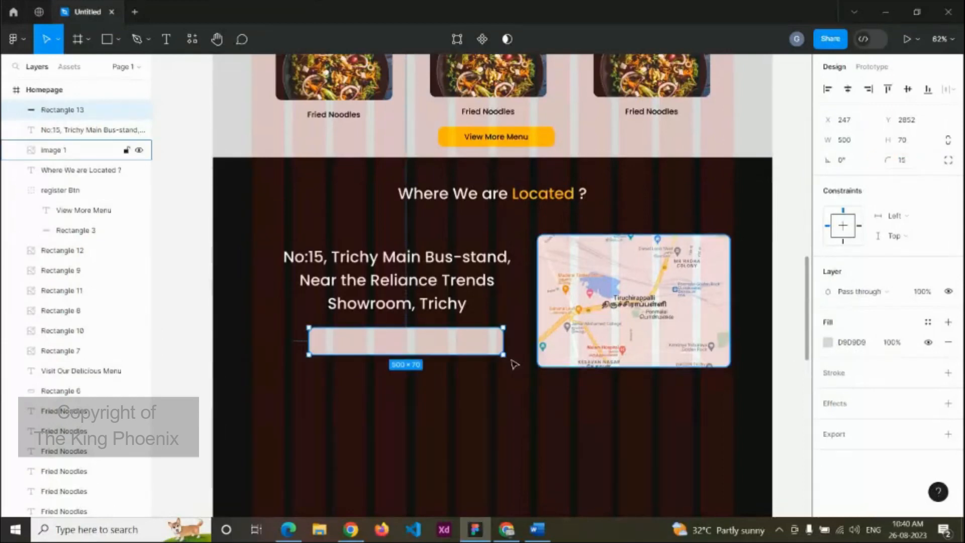
pyautogui.moveTo(440, 342); pyautogui.dragTo(429, 343)
pyautogui.click(598, 434)
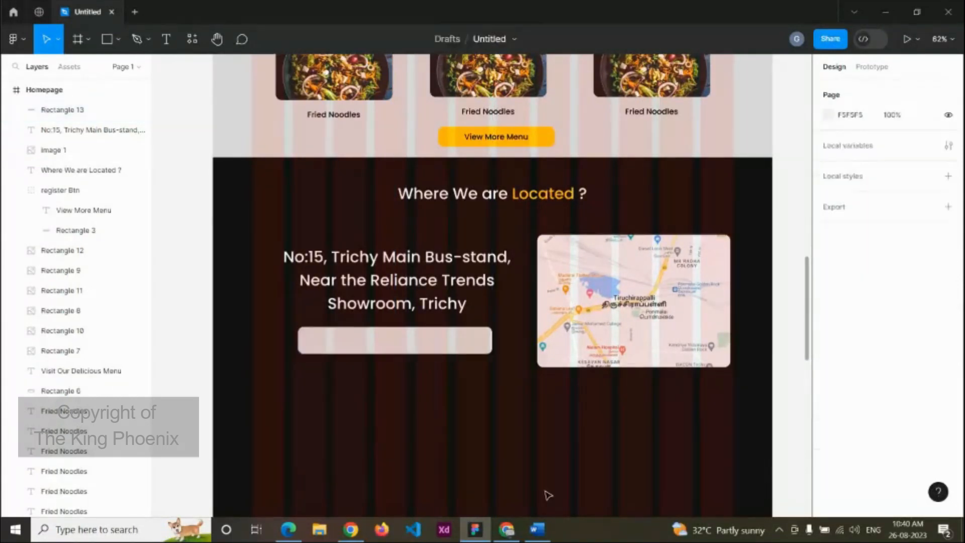
pyautogui.click(537, 529)
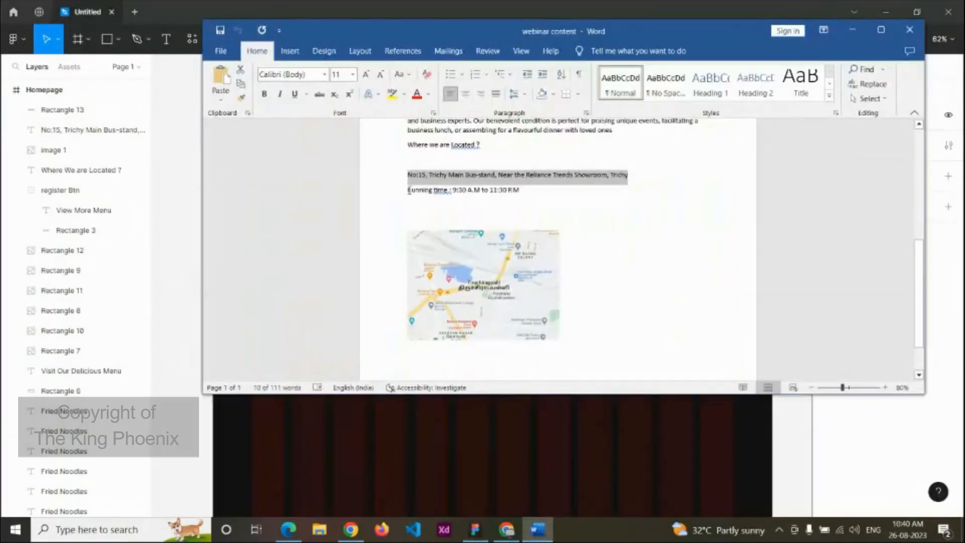
# Step: Add 'Running time : 9:30 A.M to 11:30 P.M' at font size 20 inside the box
pyautogui.moveTo(408, 191); pyautogui.dragTo(521, 194)
pyautogui.hotkey('ctrl', 'c')
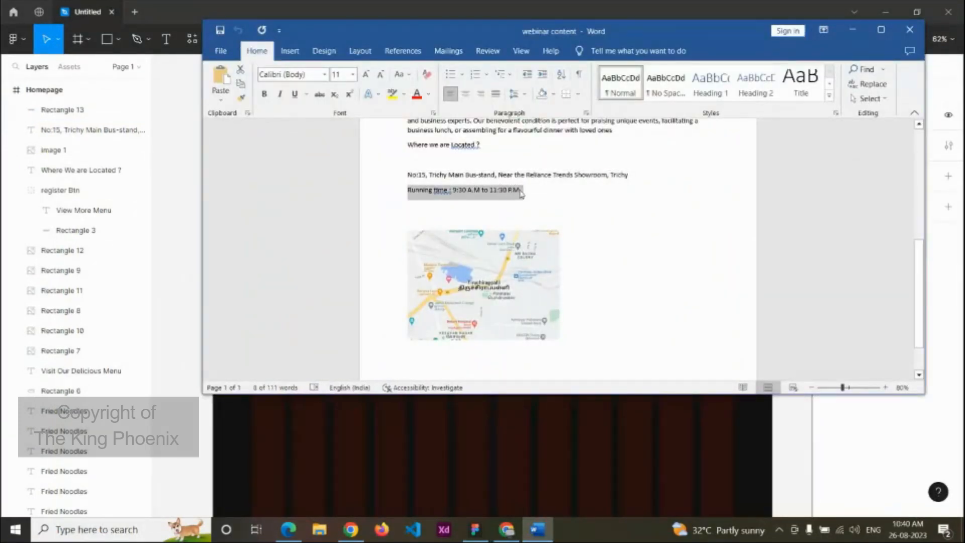
pyautogui.click(514, 429)
pyautogui.click(397, 346)
pyautogui.press('t')
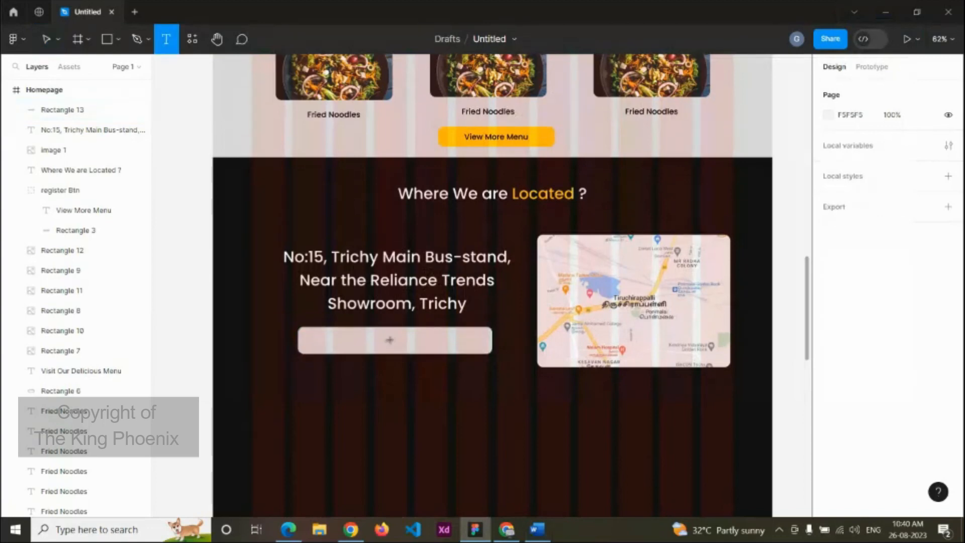
pyautogui.click(386, 341)
pyautogui.click(920, 368)
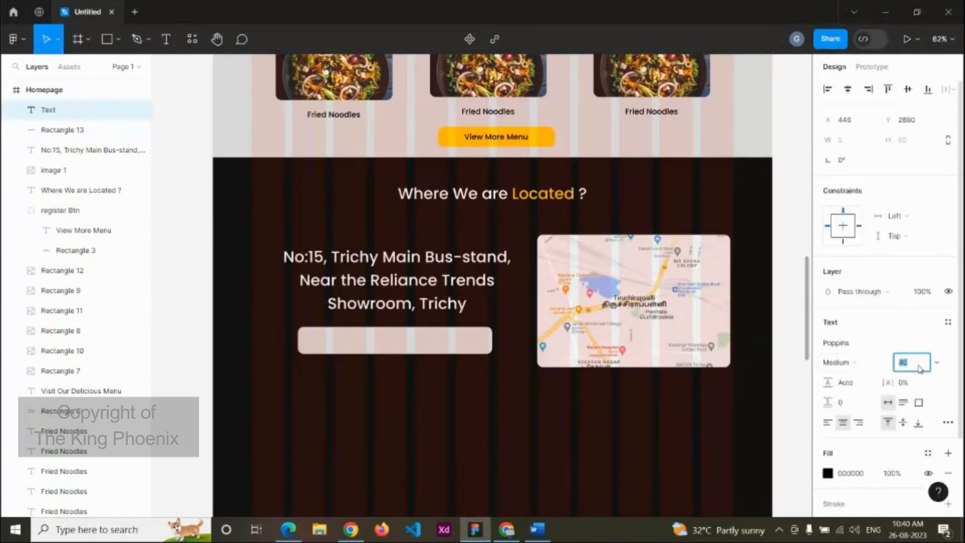
pyautogui.write('20')
pyautogui.press('Return')
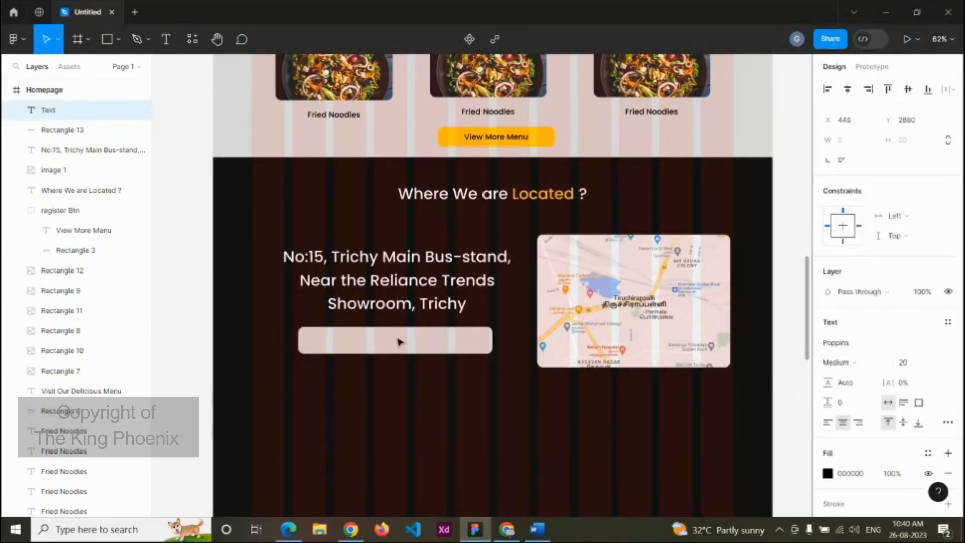
pyautogui.hotkey('ctrl', 'v')
pyautogui.press('Escape')
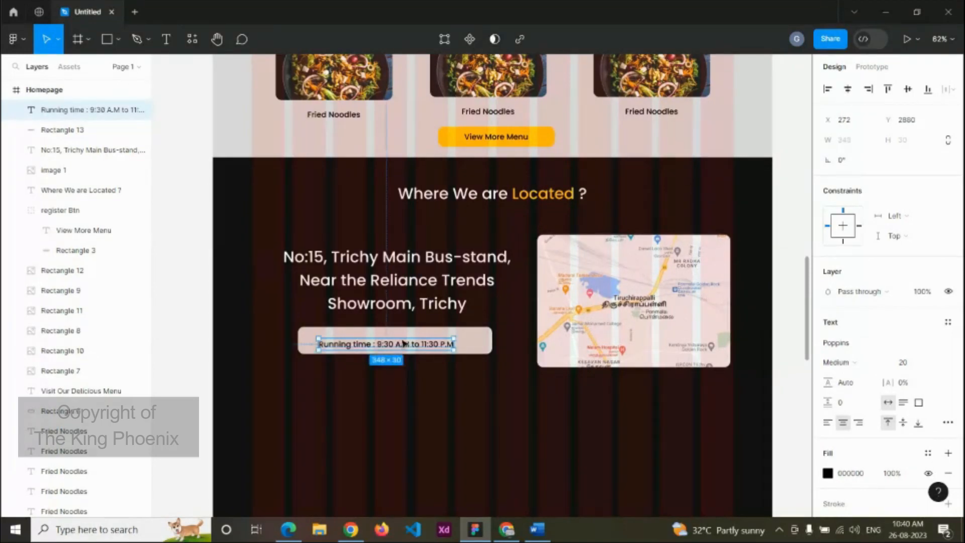
# Step: Nudge the running time text until it is centred in the rounded box
pyautogui.moveTo(404, 344); pyautogui.dragTo(409, 341)
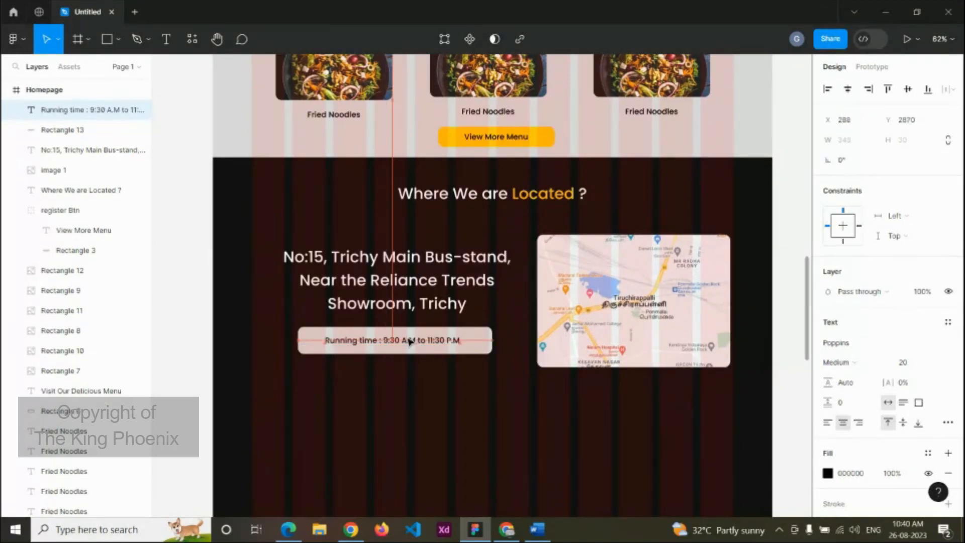
pyautogui.scroll(3, 410, 341)
pyautogui.click(449, 350)
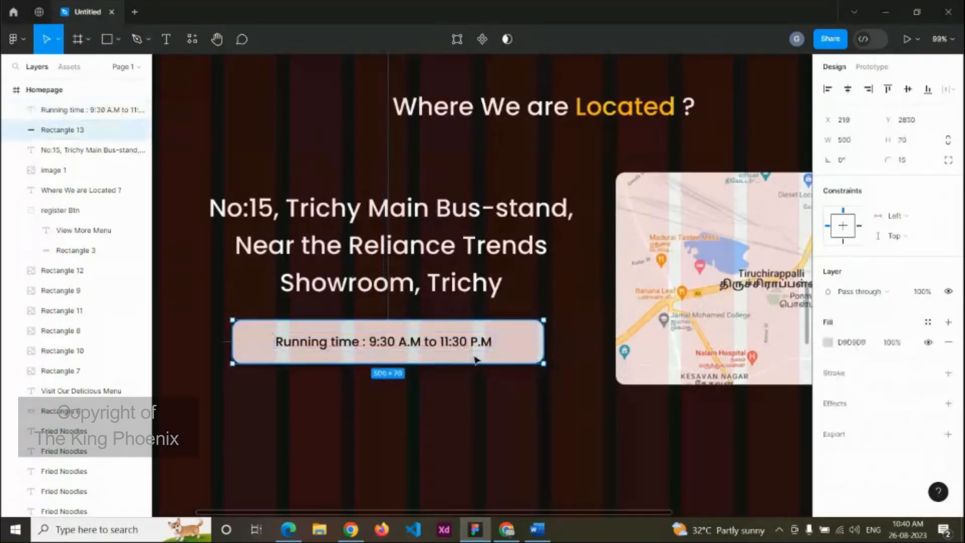
pyautogui.keyDown('shift'); pyautogui.click(472, 343); pyautogui.keyUp('shift')
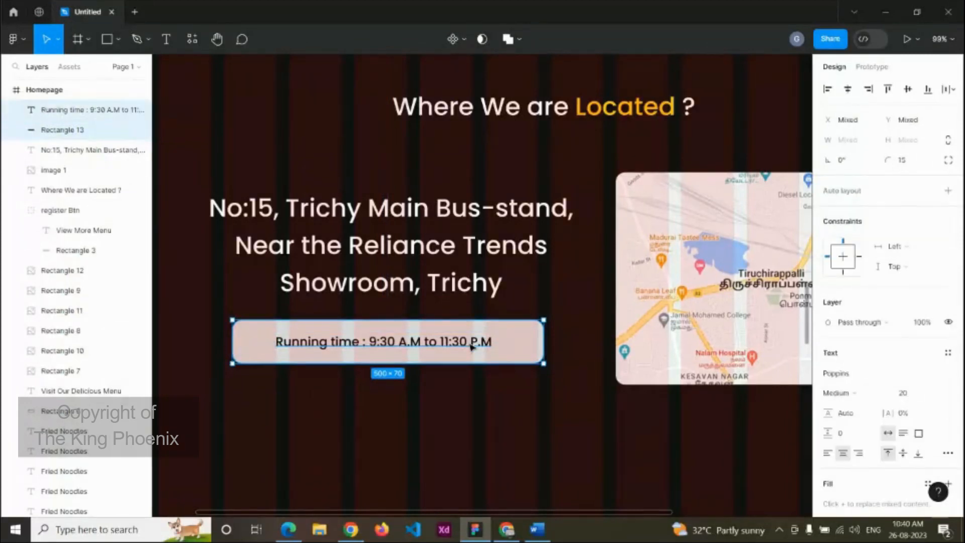
pyautogui.keyDown('shift'); pyautogui.click(470, 345); pyautogui.keyUp('shift')
pyautogui.click(460, 344)
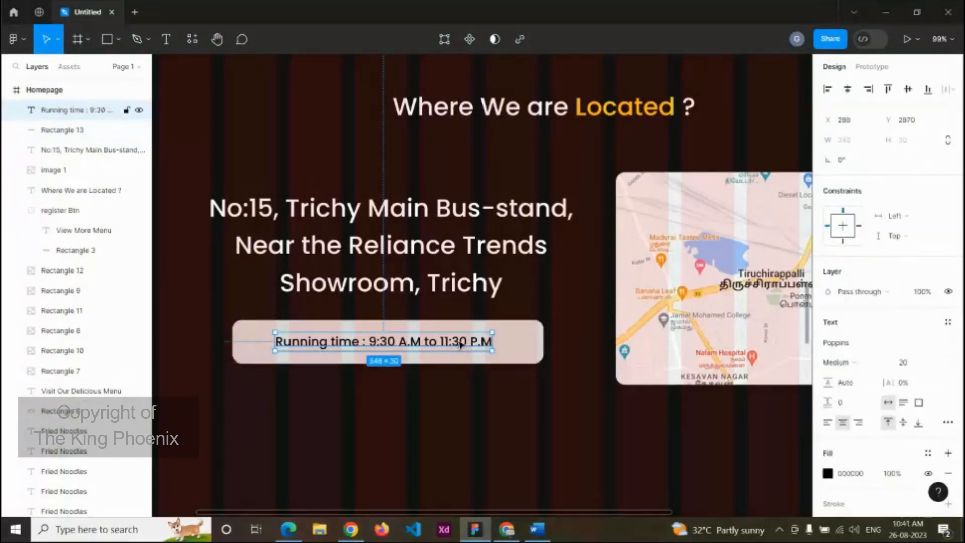
pyautogui.moveTo(460, 345); pyautogui.dragTo(464, 345)
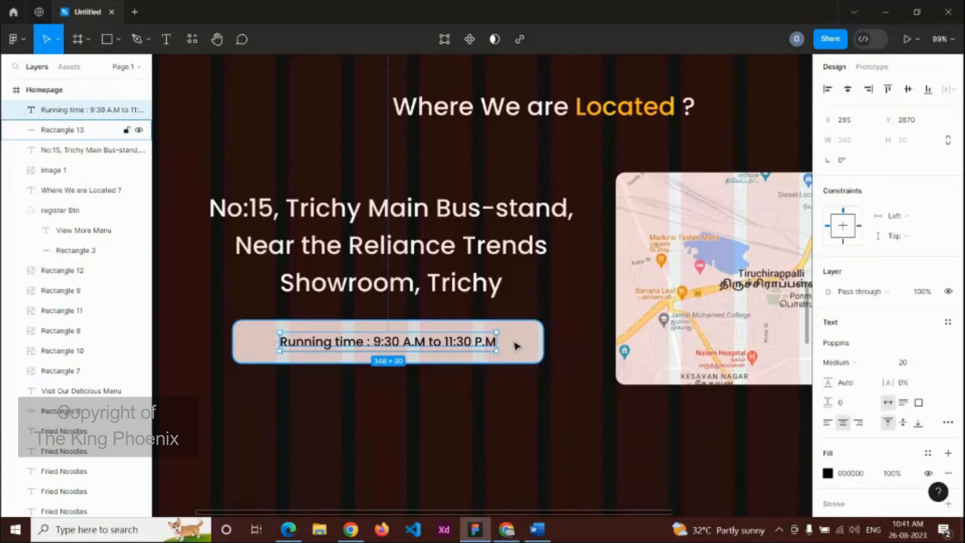
pyautogui.scroll(-3, 515, 345)
pyautogui.scroll(-2, 600, 370)
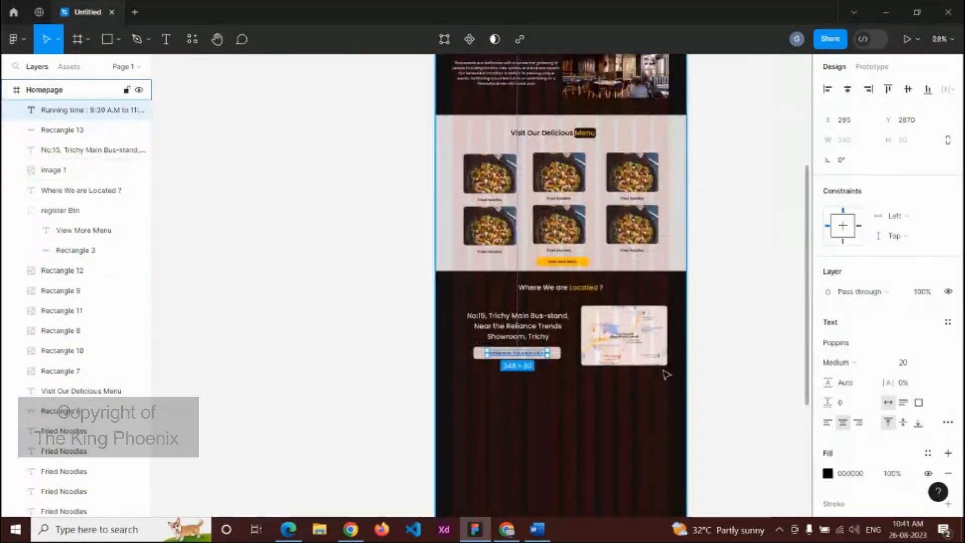
# Step: Draw a full-width 1440 px rectangle, 265 high, just below the location section
pyautogui.scroll(-2, 666, 374)
pyautogui.scroll(3, 678, 360)
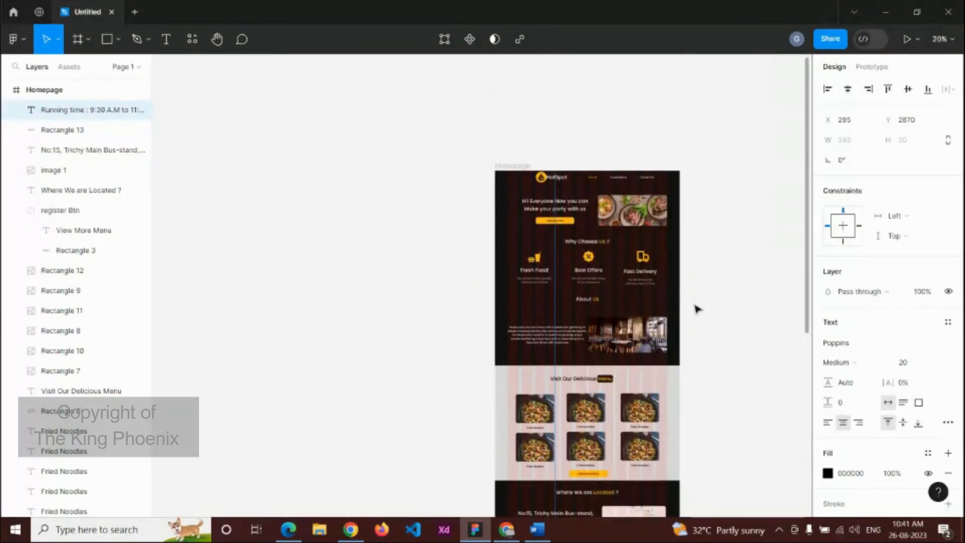
pyautogui.scroll(-1, 699, 309)
pyautogui.scroll(-3, 714, 313)
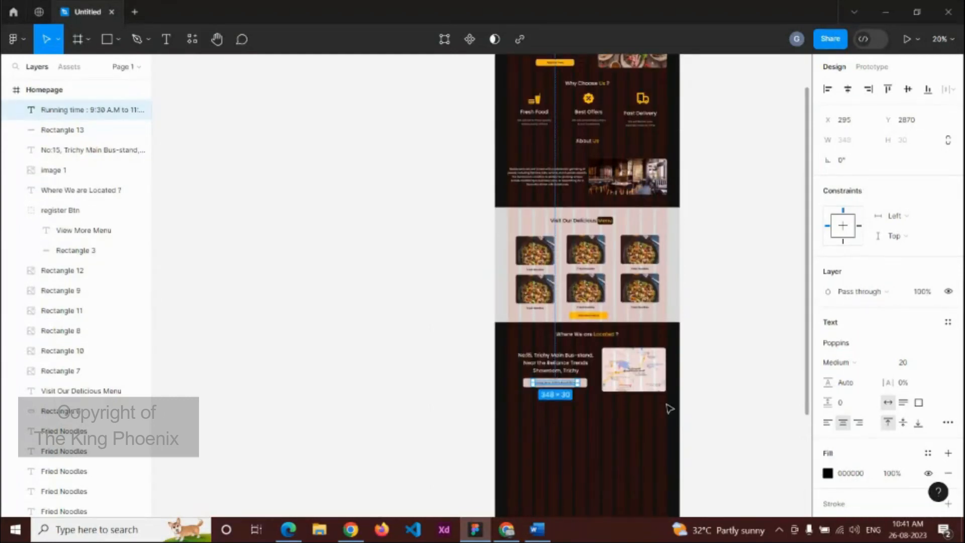
pyautogui.scroll(2, 715, 406)
pyautogui.scroll(2, 694, 407)
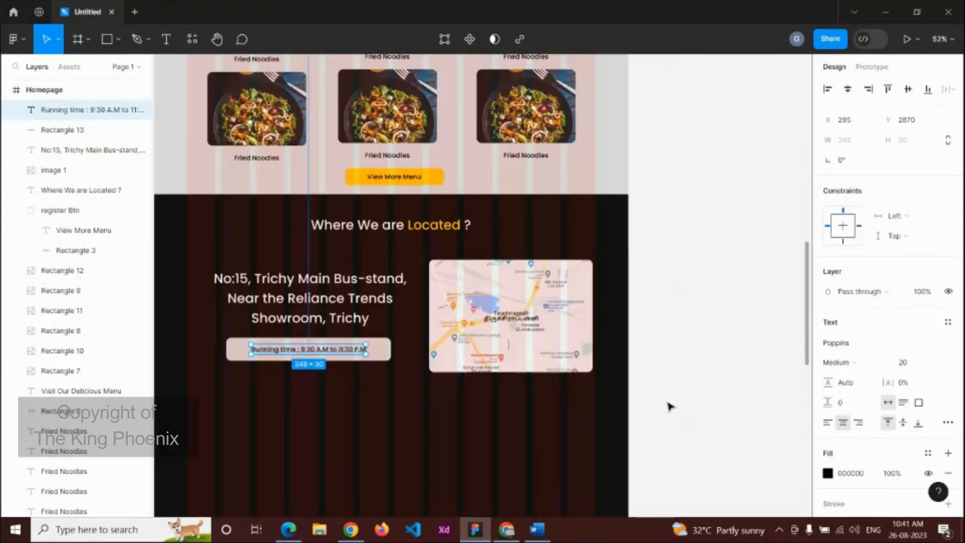
pyautogui.scroll(2, 672, 409)
pyautogui.press('Escape')
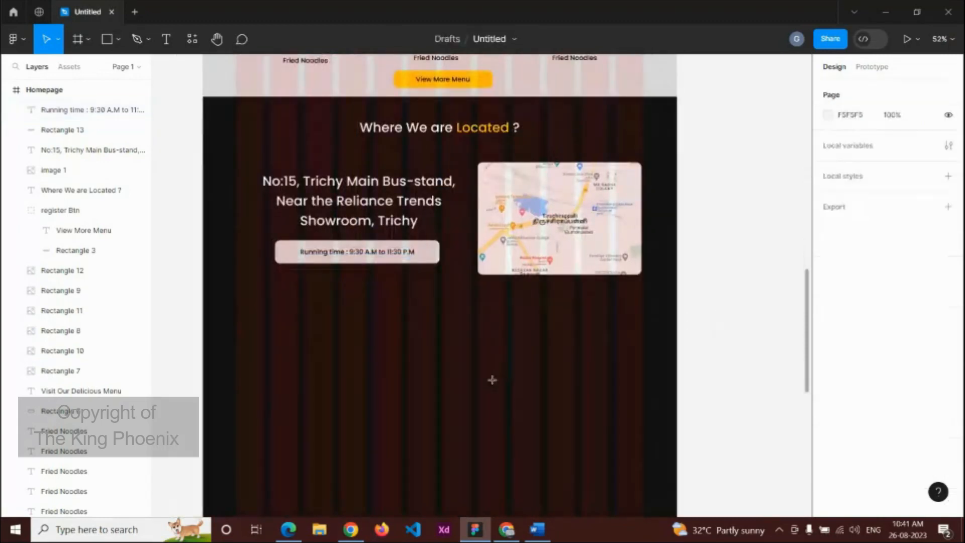
pyautogui.press('r')
pyautogui.moveTo(202, 285); pyautogui.dragTo(431, 387)
pyautogui.moveTo(502, 397); pyautogui.dragTo(676, 372)
pyautogui.moveTo(517, 325); pyautogui.dragTo(518, 334)
pyautogui.scroll(-6, 518, 334)
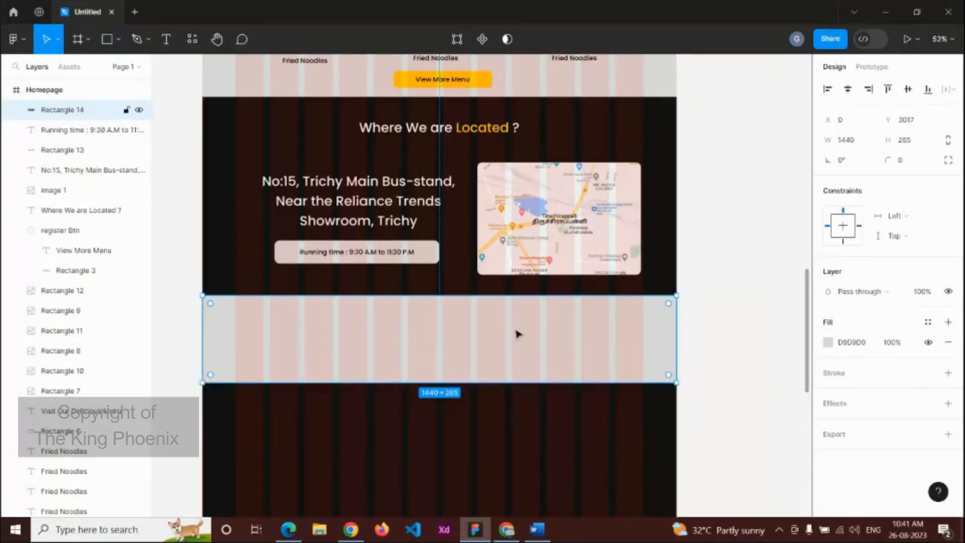
pyautogui.scroll(3, 430, 334)
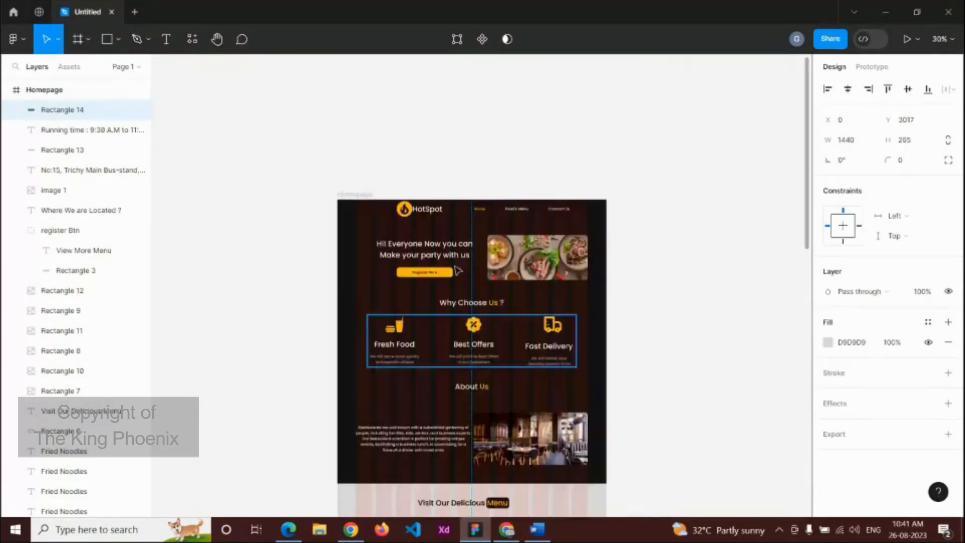
# Step: Duplicate the HotSpot logo group from the top nav and move the copy into the footer band
pyautogui.doubleClick(419, 211)
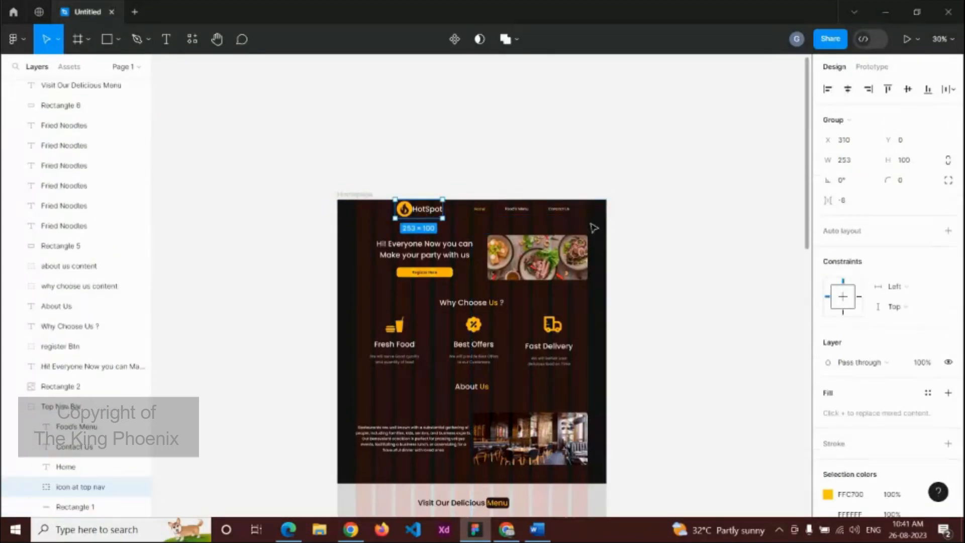
pyautogui.click(549, 220)
pyautogui.click(438, 217)
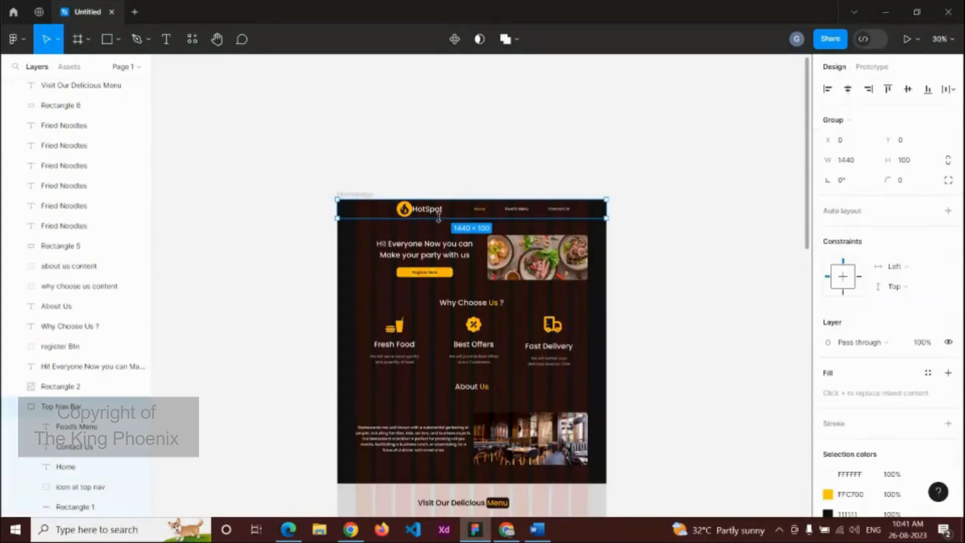
pyautogui.press('Return')
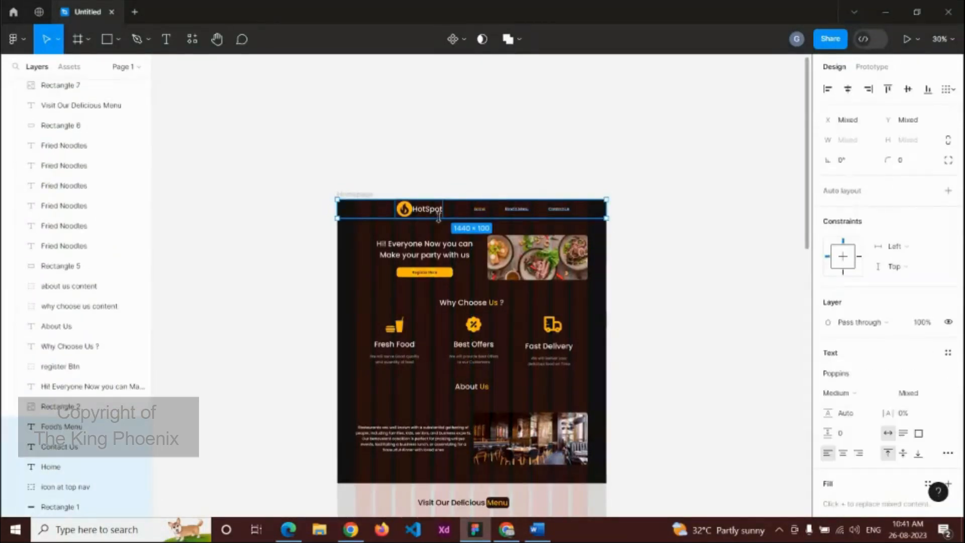
pyautogui.click(425, 208)
pyautogui.hotkey('ctrl', 'd')
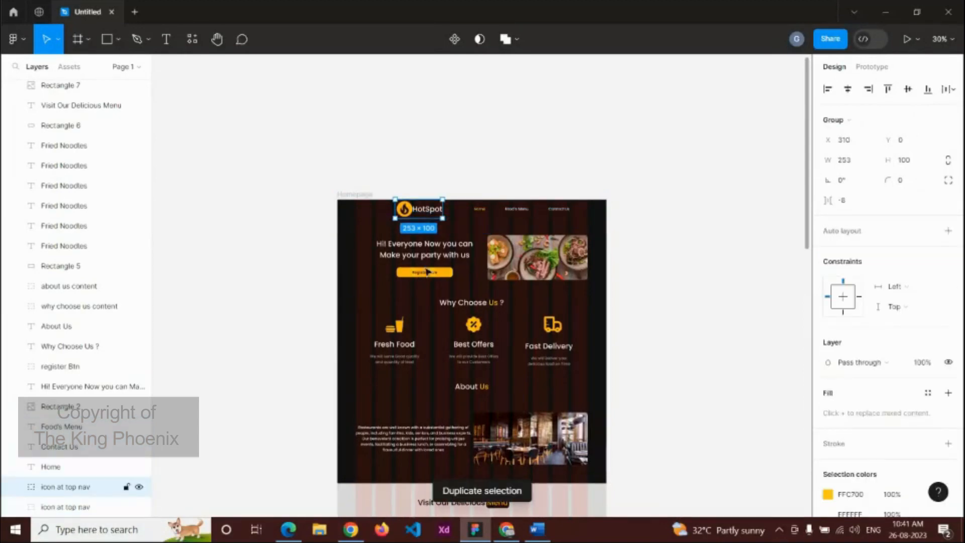
pyautogui.moveTo(427, 272); pyautogui.dragTo(394, 342)
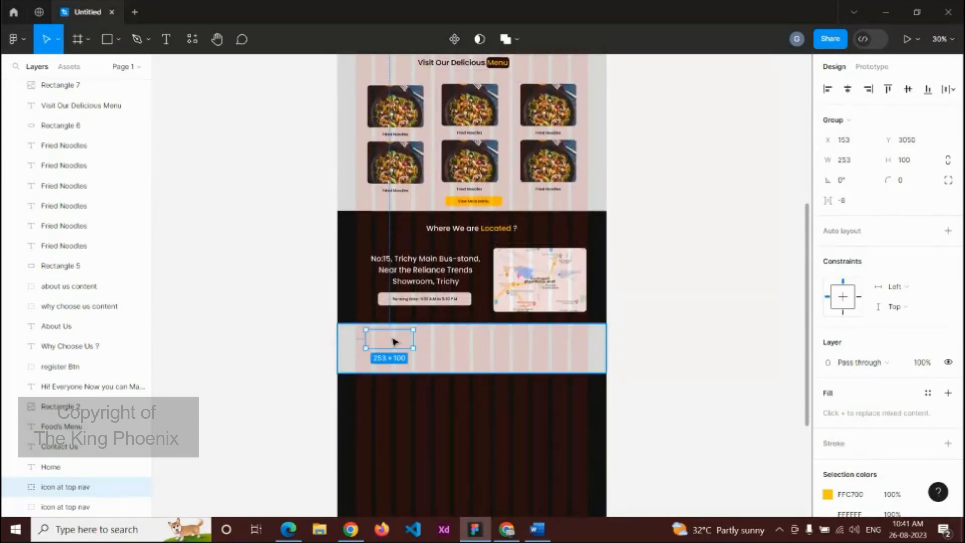
pyautogui.scroll(5, 393, 342)
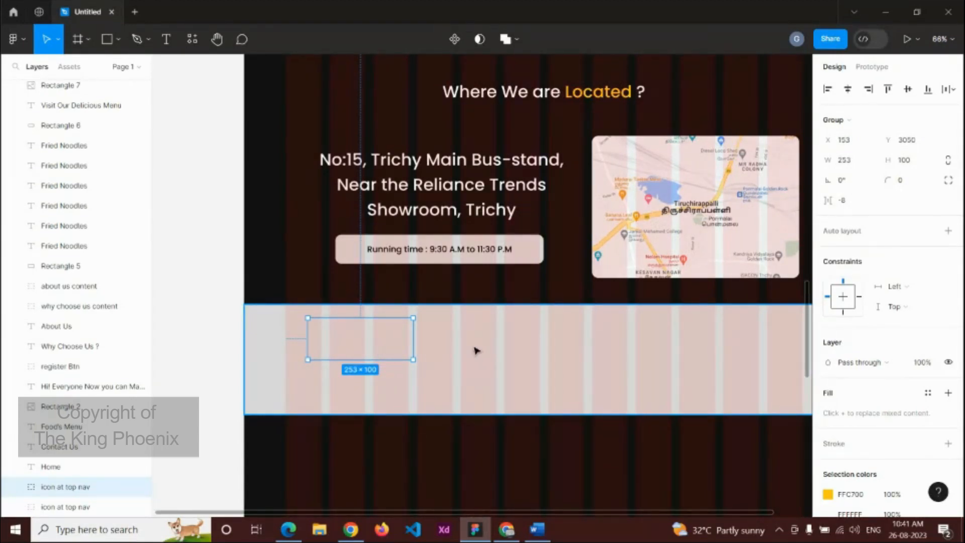
pyautogui.rightClick(375, 341)
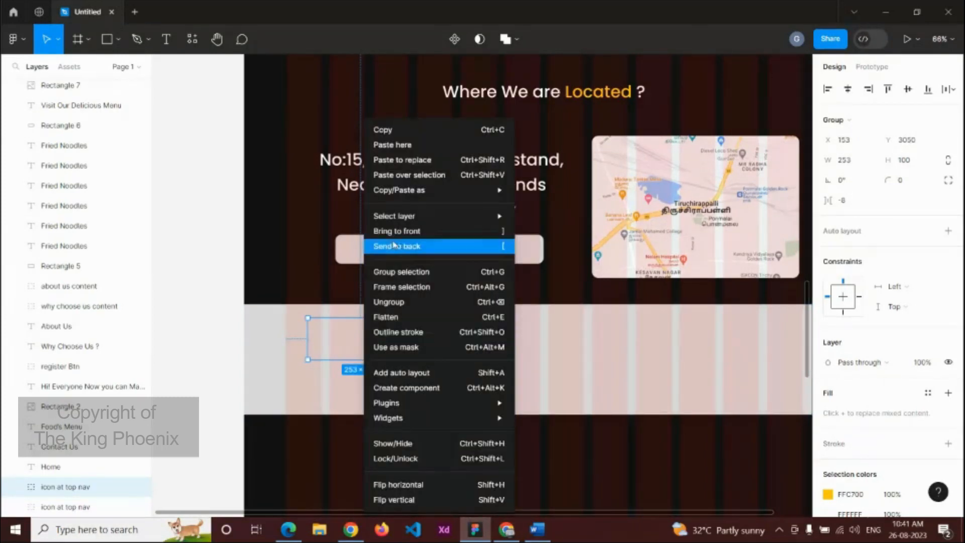
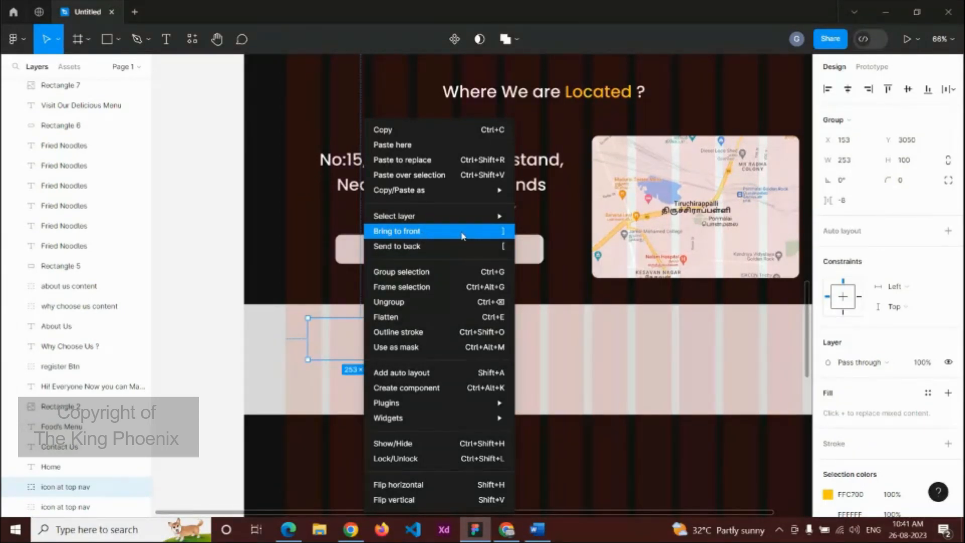
# Step: Bring the copied logo in front of the footer band and recolour its HotSpot text to 111111
pyautogui.click(463, 232)
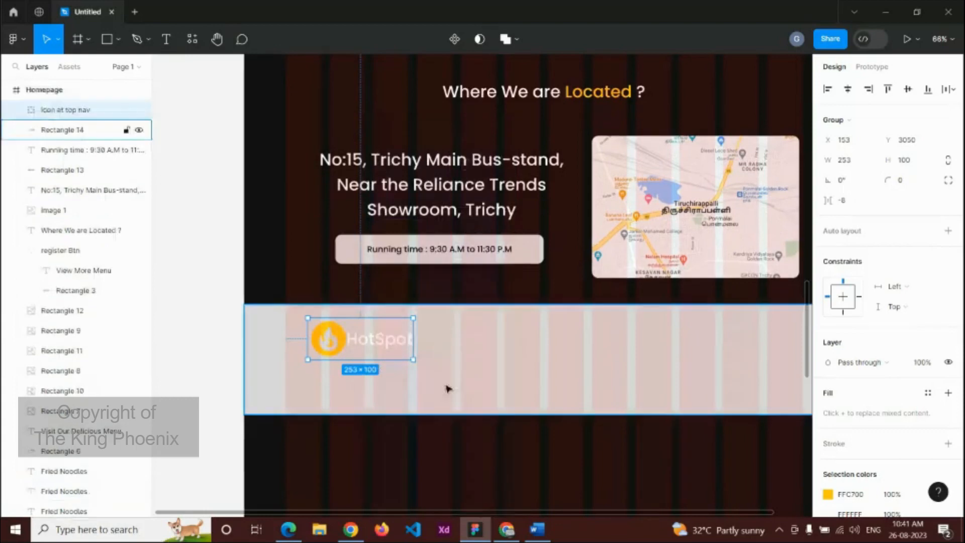
pyautogui.click(405, 340)
pyautogui.doubleClick(405, 340)
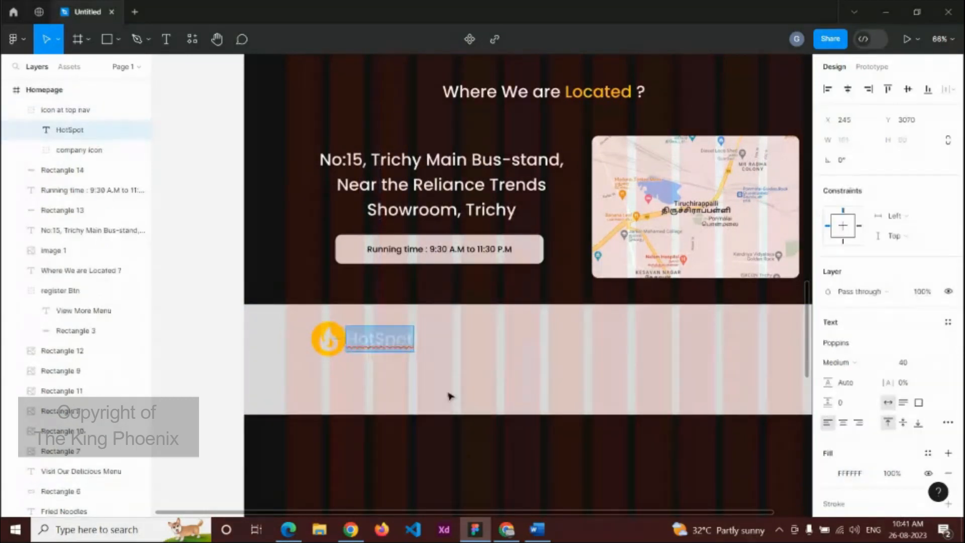
pyautogui.click(858, 474)
pyautogui.write('111111')
pyautogui.press('Return')
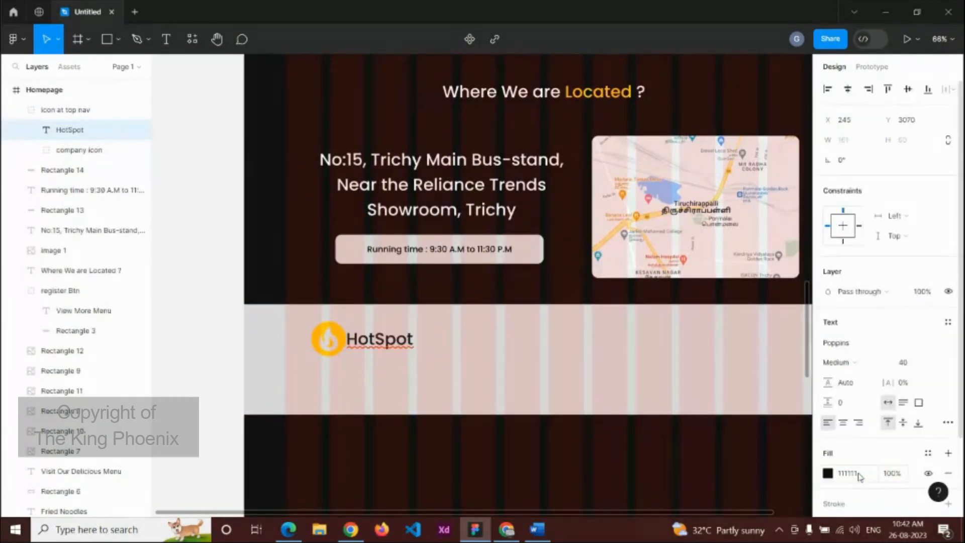
pyautogui.press('Escape')
# Step: Nudge the logo icon and HotSpot text slightly up and to the left
pyautogui.click(324, 327)
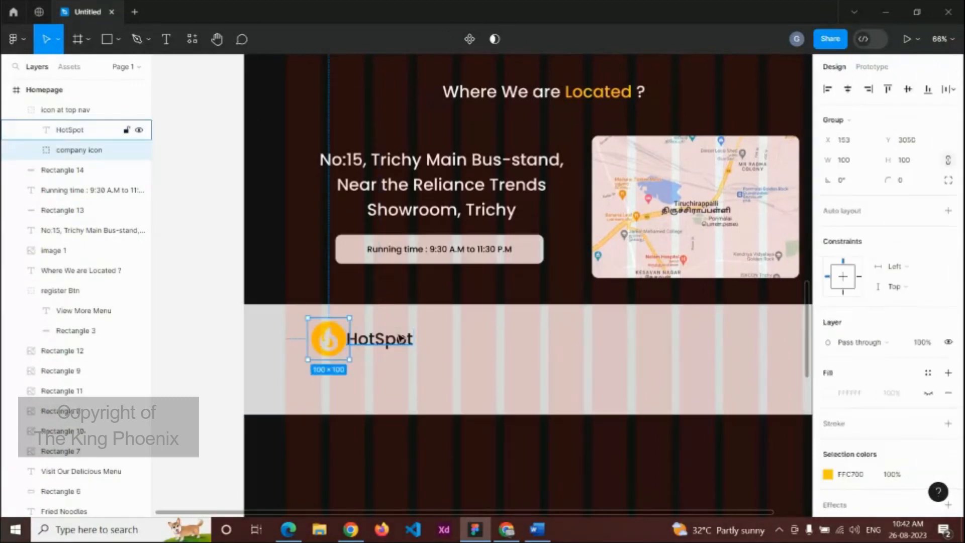
pyautogui.keyDown('shift'); pyautogui.click(398, 339); pyautogui.keyUp('shift')
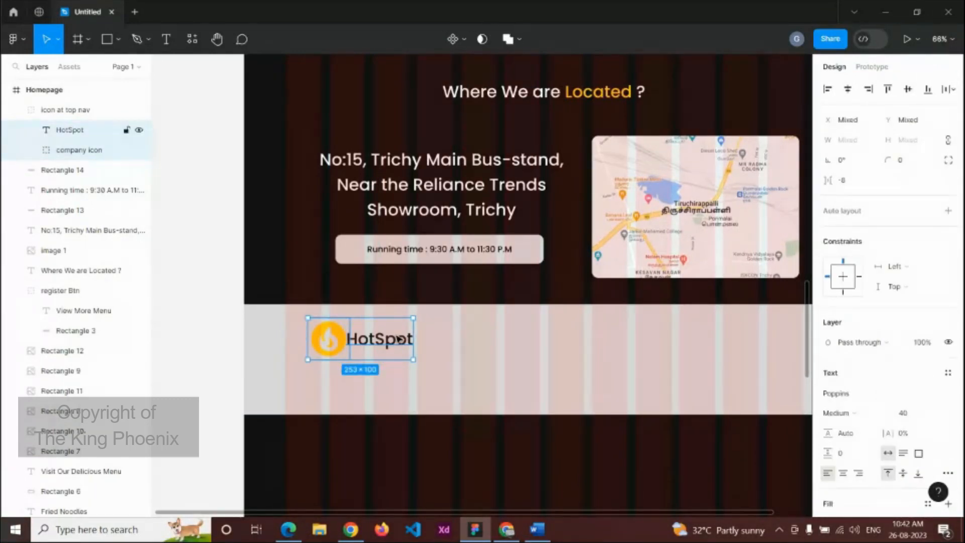
pyautogui.moveTo(398, 338); pyautogui.dragTo(386, 331)
# Step: Duplicate the address text onto the footer band, in front of it
pyautogui.click(482, 193)
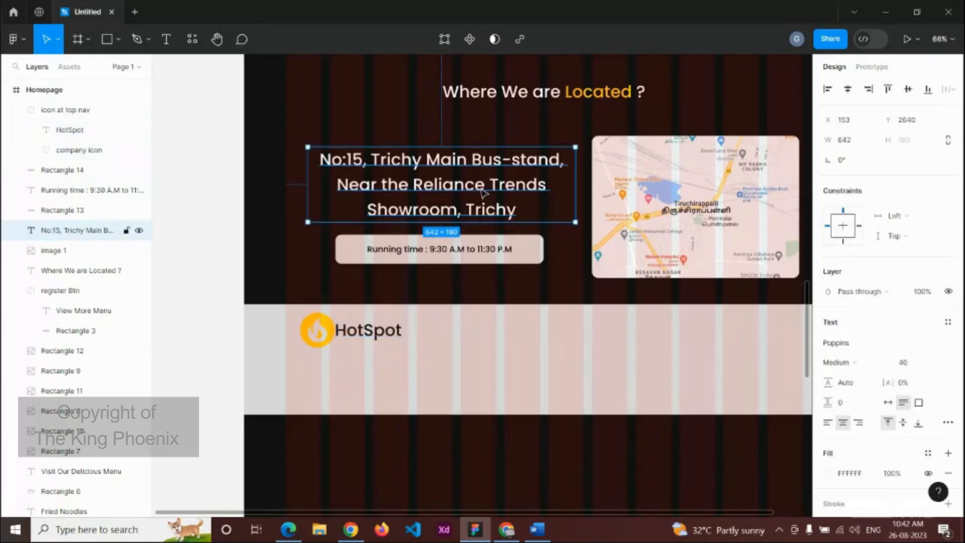
pyautogui.hotkey('ctrl', 'd')
pyautogui.moveTo(482, 193); pyautogui.dragTo(462, 385)
pyautogui.hotkey('ctrl', 'shift', ']')
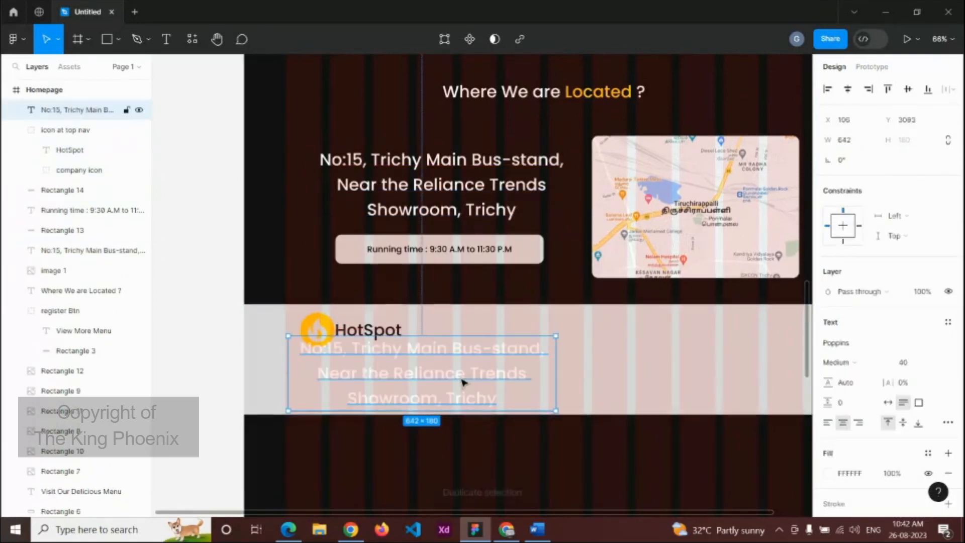
# Step: Make the address copy dark grey 414141, size 20, and narrow it to 334 wide
pyautogui.click(849, 474)
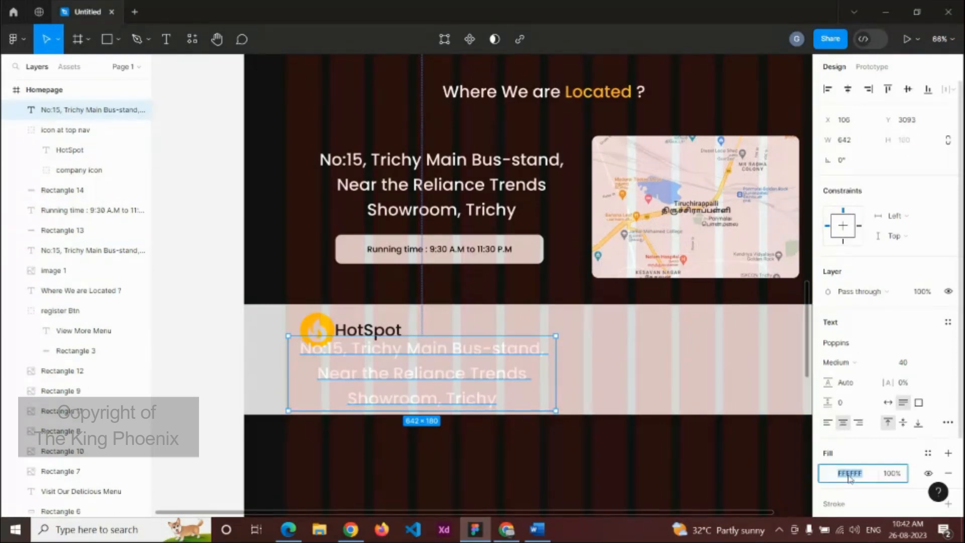
pyautogui.write('414141')
pyautogui.press('Return')
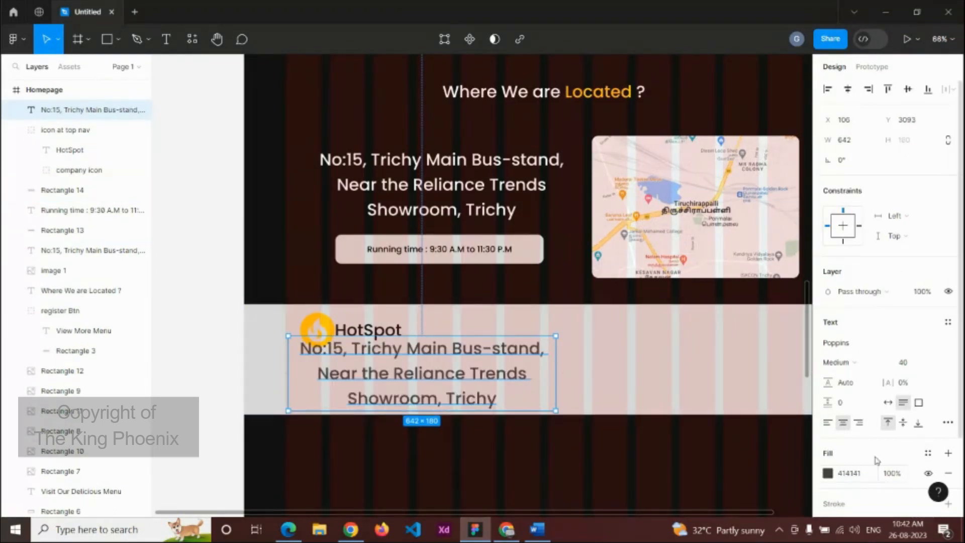
pyautogui.click(913, 364)
pyautogui.write('20')
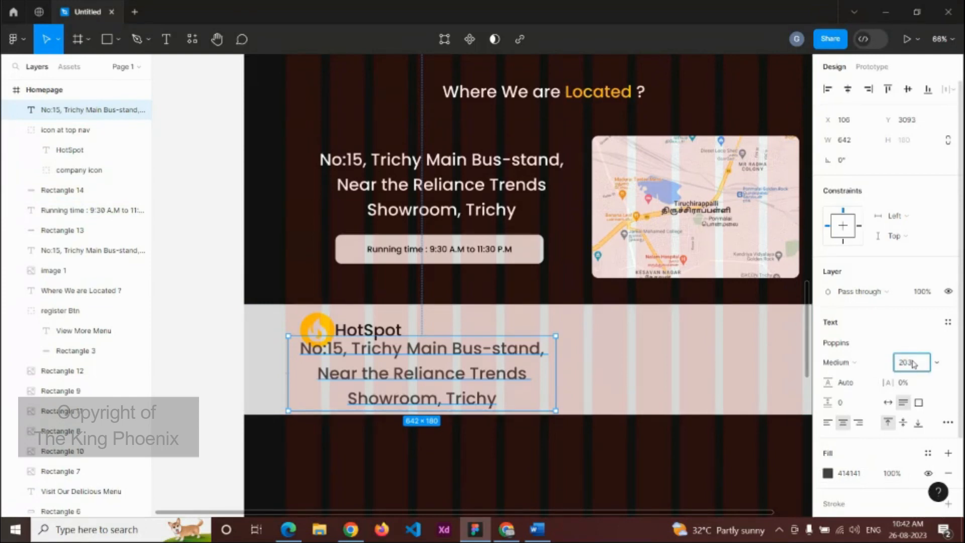
pyautogui.press('Return')
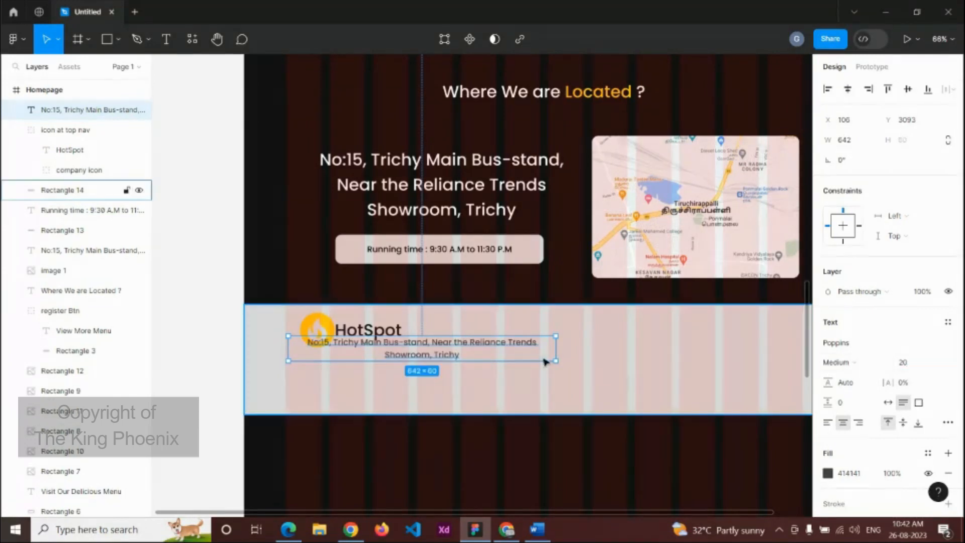
pyautogui.moveTo(553, 350); pyautogui.dragTo(458, 357)
pyautogui.moveTo(431, 355); pyautogui.dragTo(393, 368)
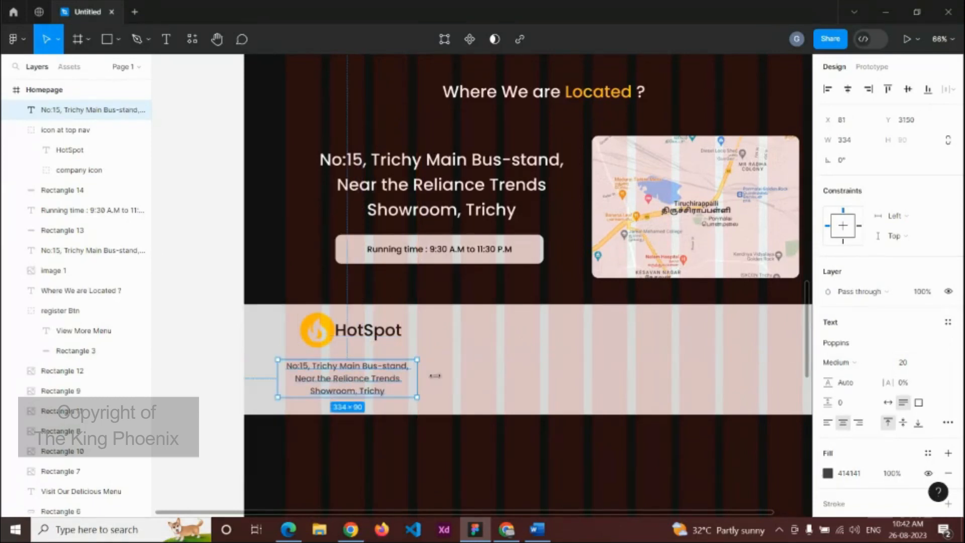
# Step: Centre the logo above the address and group them as "bottom nav's icon"
pyautogui.keyDown('shift'); pyautogui.click(324, 341); pyautogui.keyUp('shift')
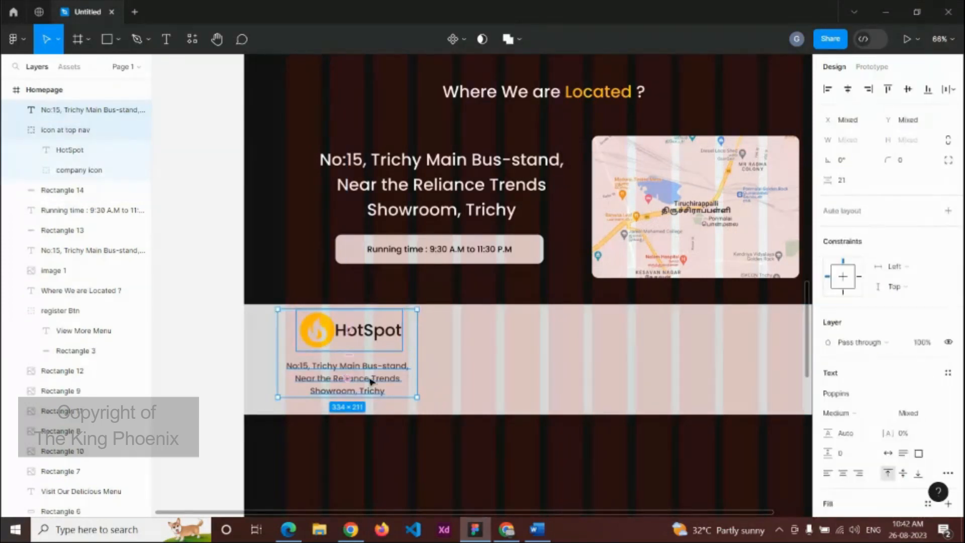
pyautogui.click(849, 93)
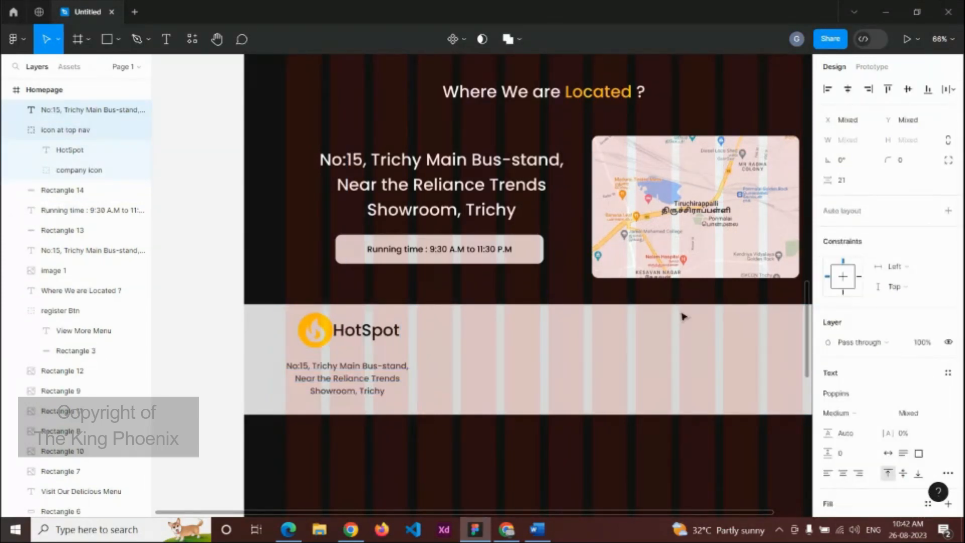
pyautogui.hotkey('ctrl', 'g')
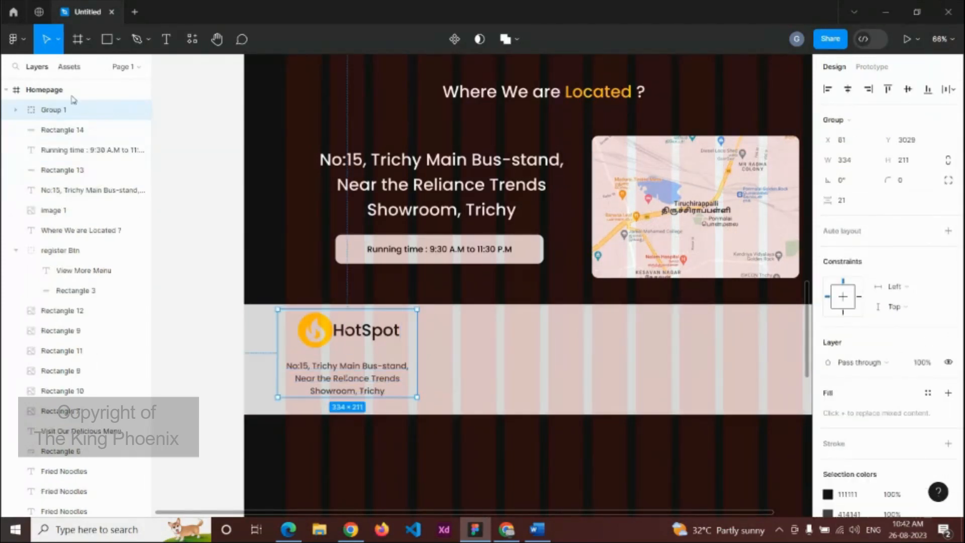
pyautogui.doubleClick(59, 111)
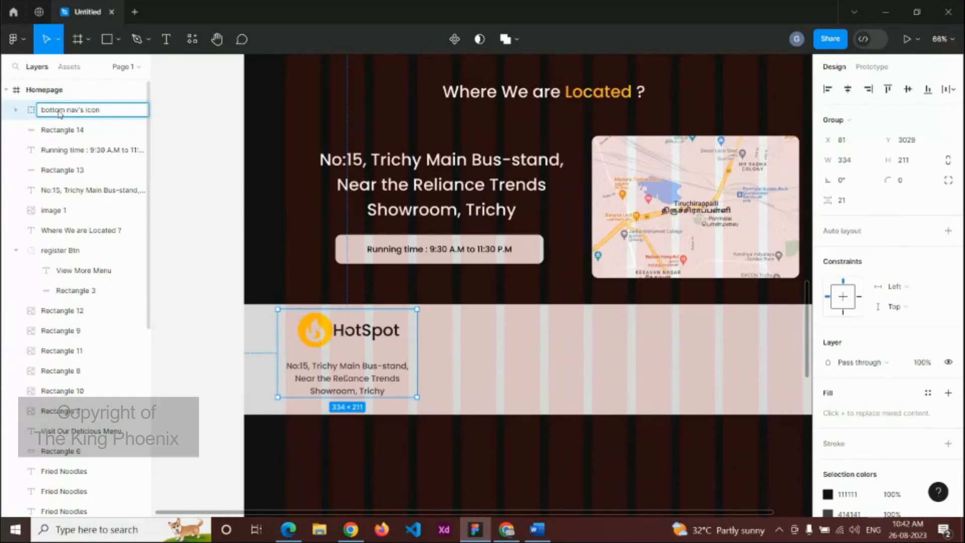
# Step: Shorten the light footer band to 1440×252
pyautogui.click(523, 354)
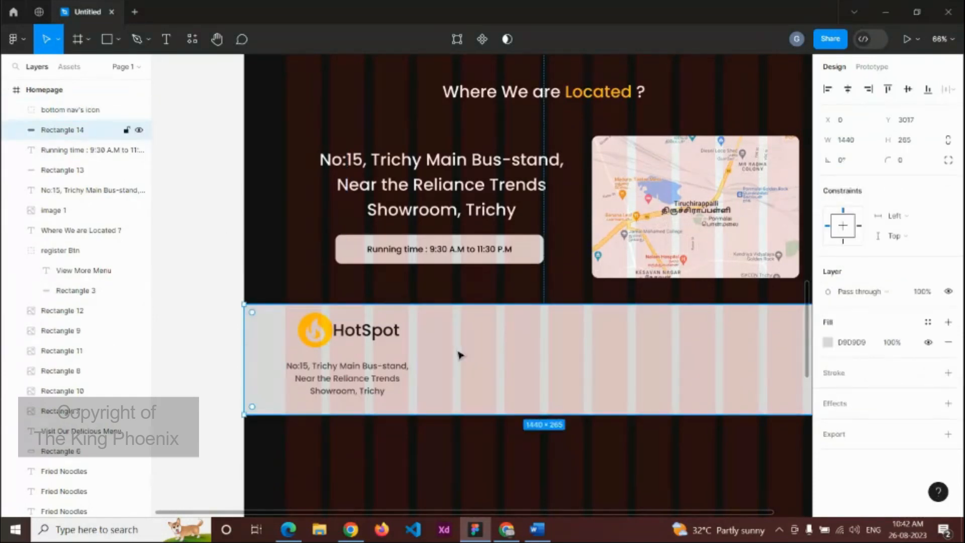
pyautogui.click(546, 466)
pyautogui.moveTo(555, 437); pyautogui.dragTo(481, 443)
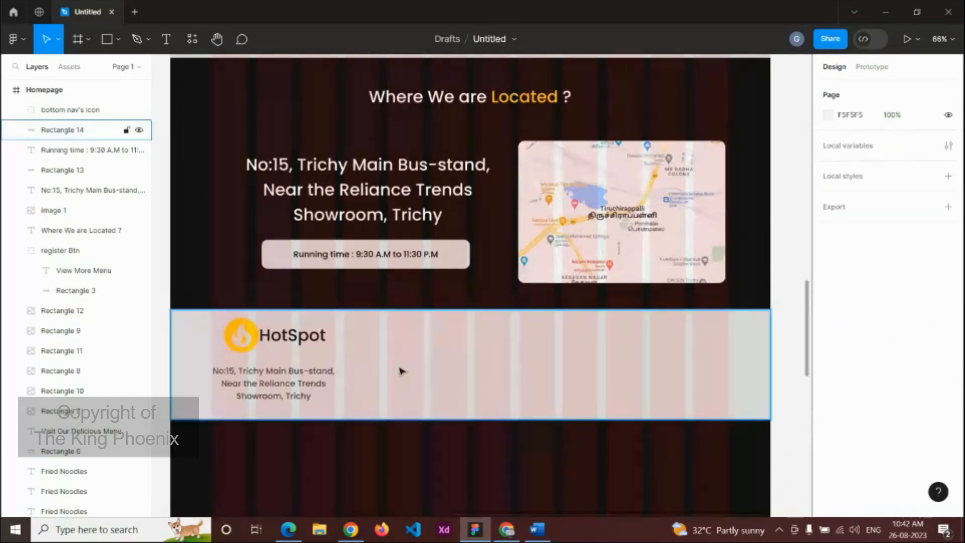
pyautogui.click(403, 414)
pyautogui.moveTo(413, 421); pyautogui.dragTo(413, 415)
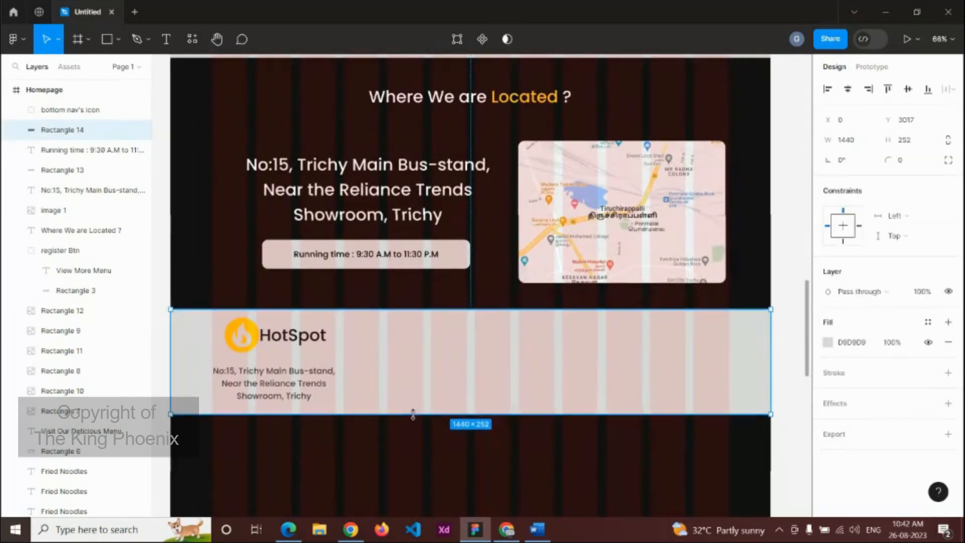
pyautogui.click(577, 425)
pyautogui.scroll(-4, 531, 380)
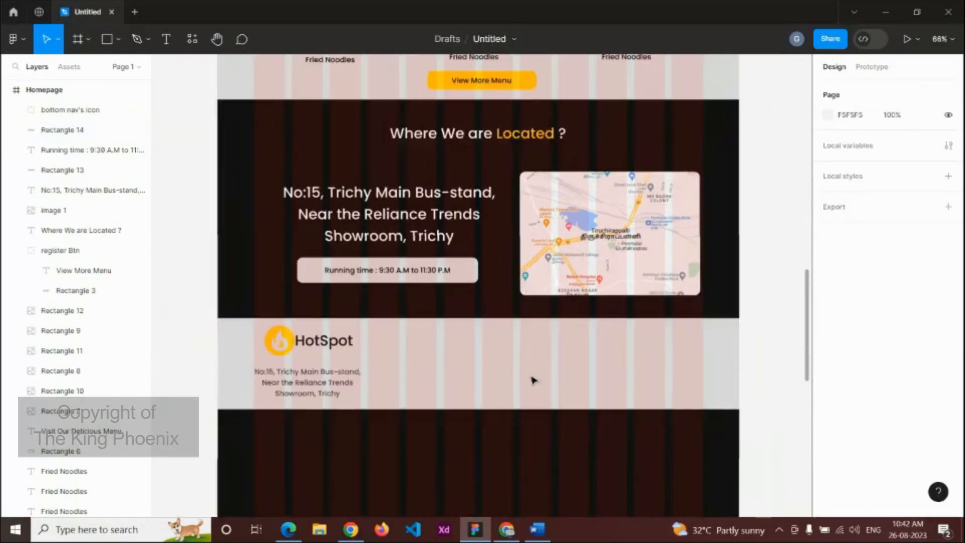
# Step: Import a black filled WhatsApp icon using the Iconify plugin
pyautogui.click(15, 38)
pyautogui.moveTo(33, 186)
pyautogui.moveTo(33, 214)
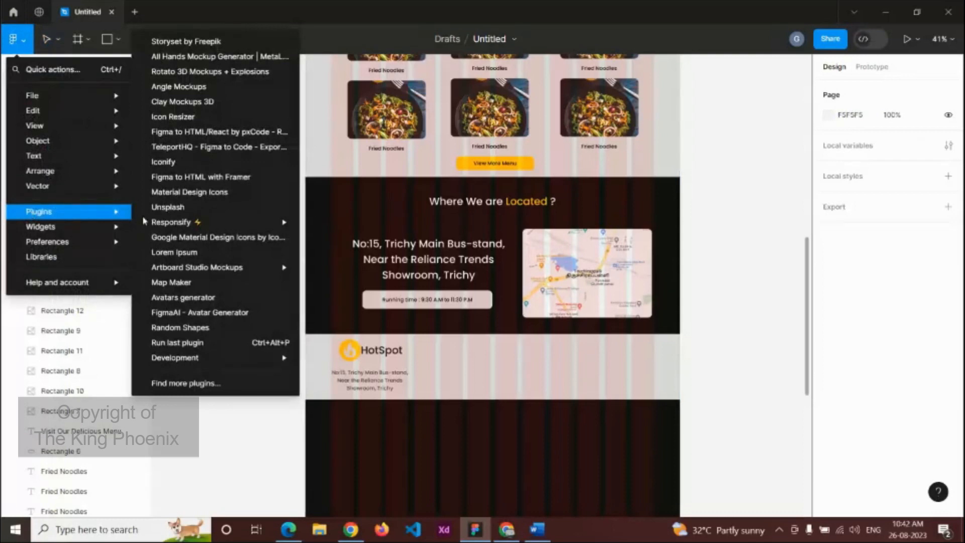
pyautogui.click(185, 383)
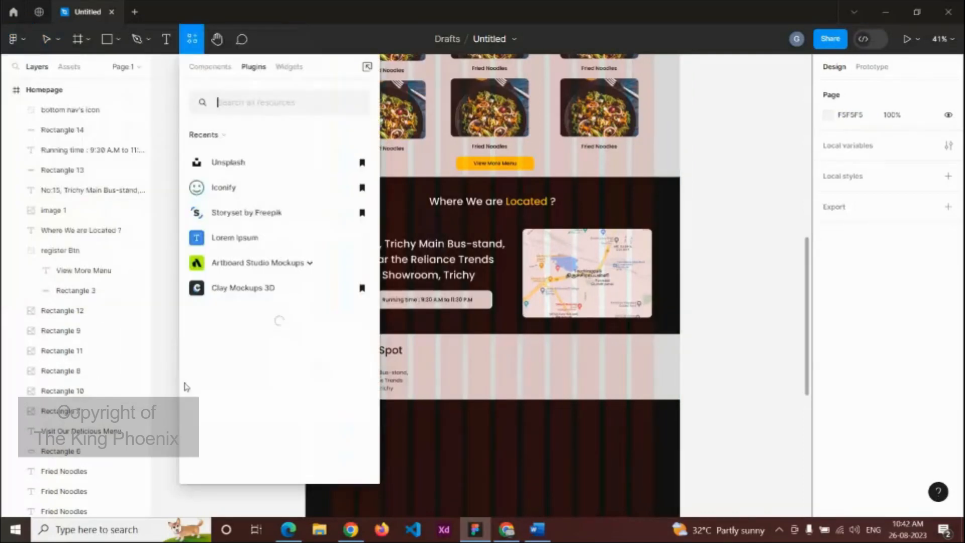
pyautogui.click(227, 189)
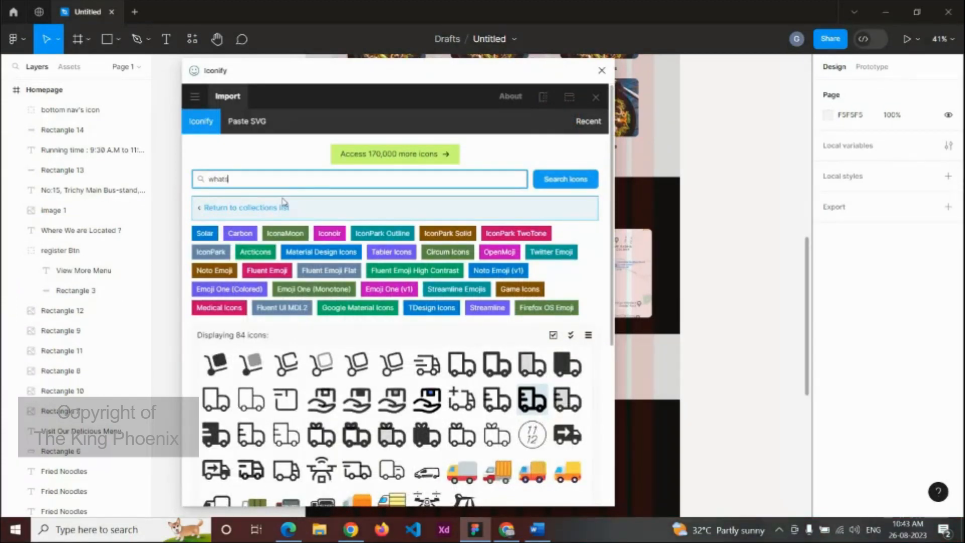
pyautogui.press('Return')
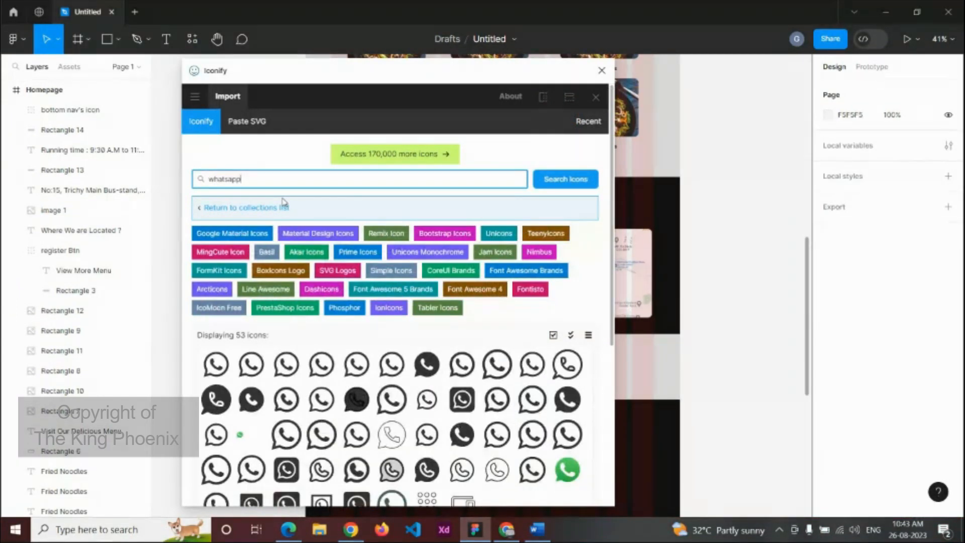
pyautogui.scroll(-5, 430, 346)
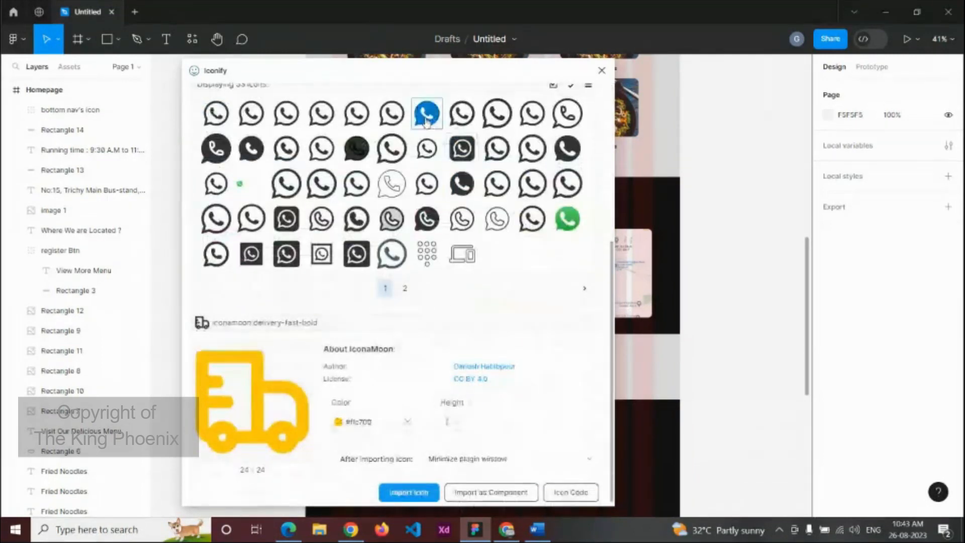
pyautogui.click(426, 119)
pyautogui.click(369, 417)
pyautogui.click(368, 457)
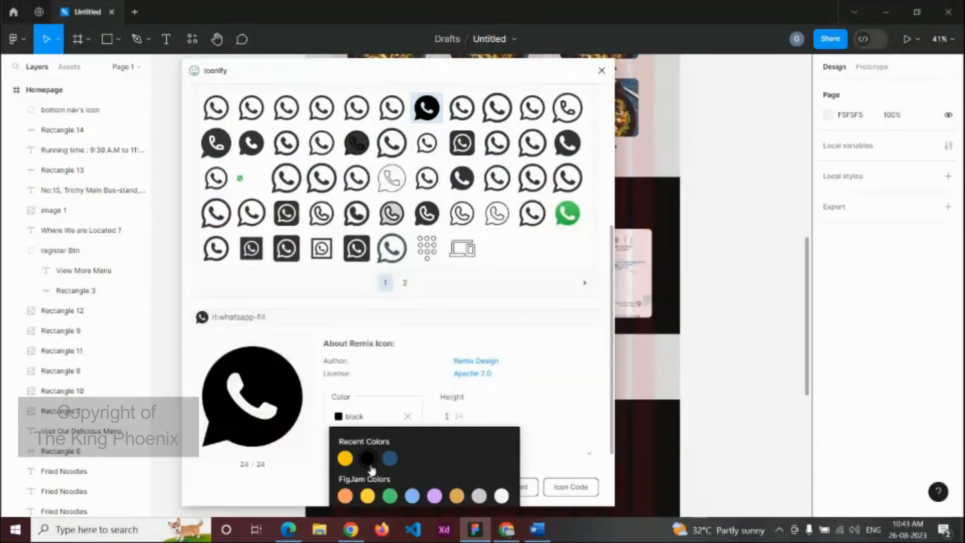
pyautogui.click(556, 455)
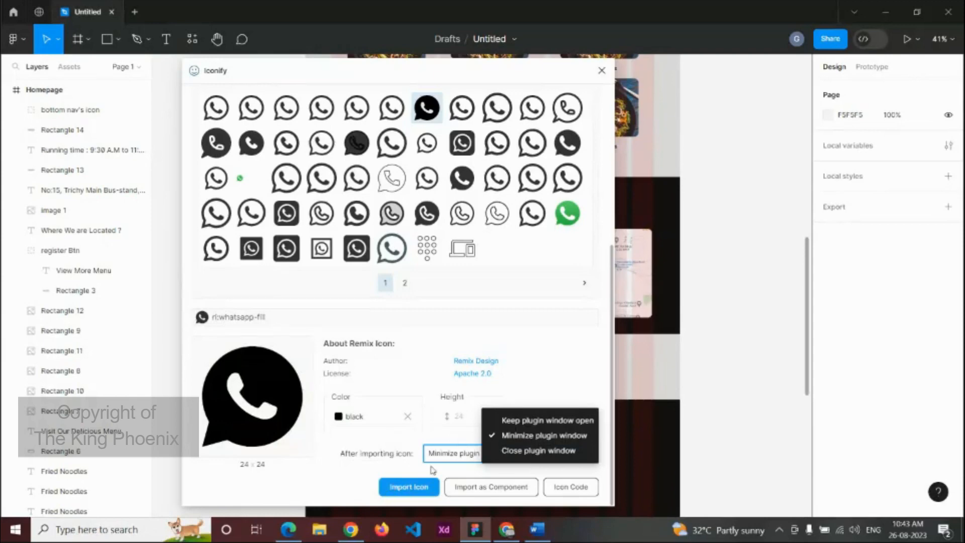
pyautogui.click(421, 486)
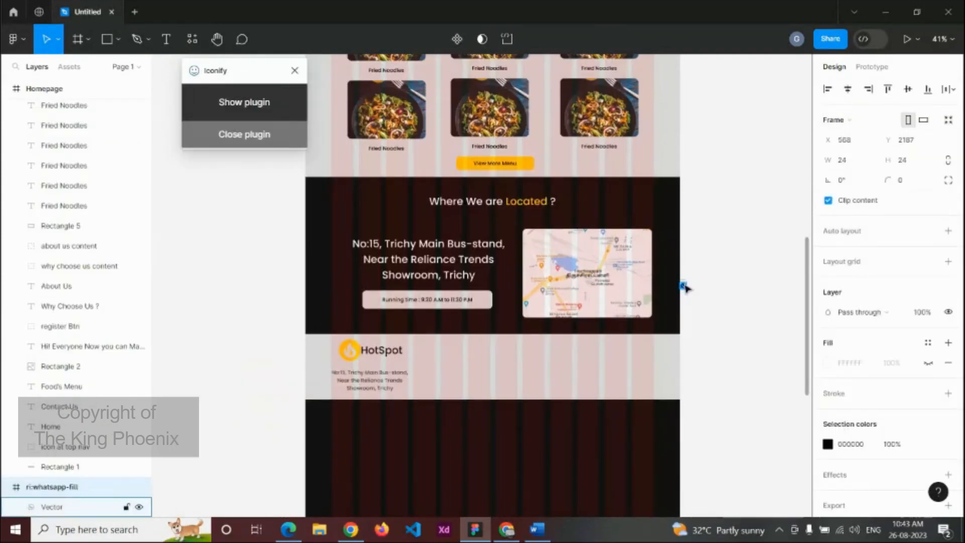
# Step: Place the WhatsApp icon beside the HotSpot logo at 30 px wide
pyautogui.moveTo(684, 288); pyautogui.dragTo(426, 354)
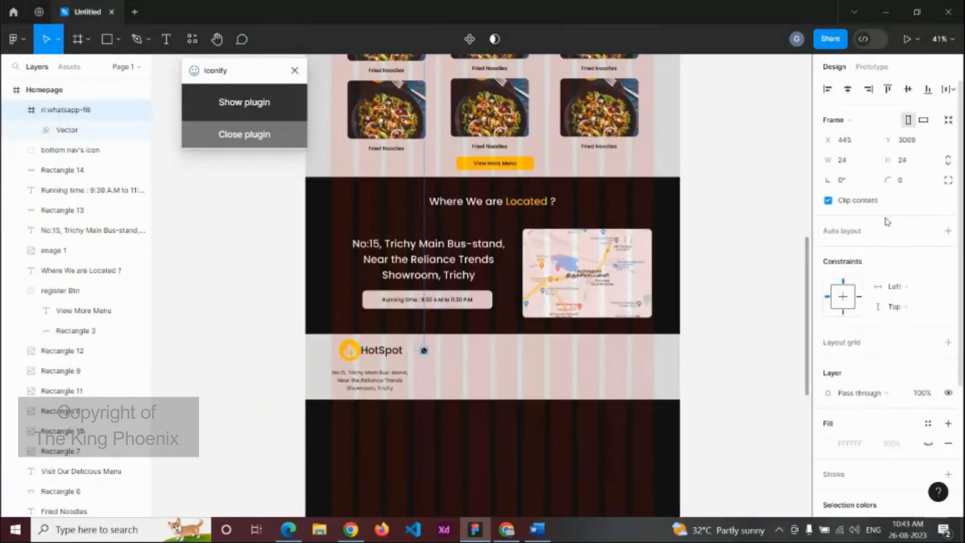
pyautogui.click(853, 167)
pyautogui.press('Return')
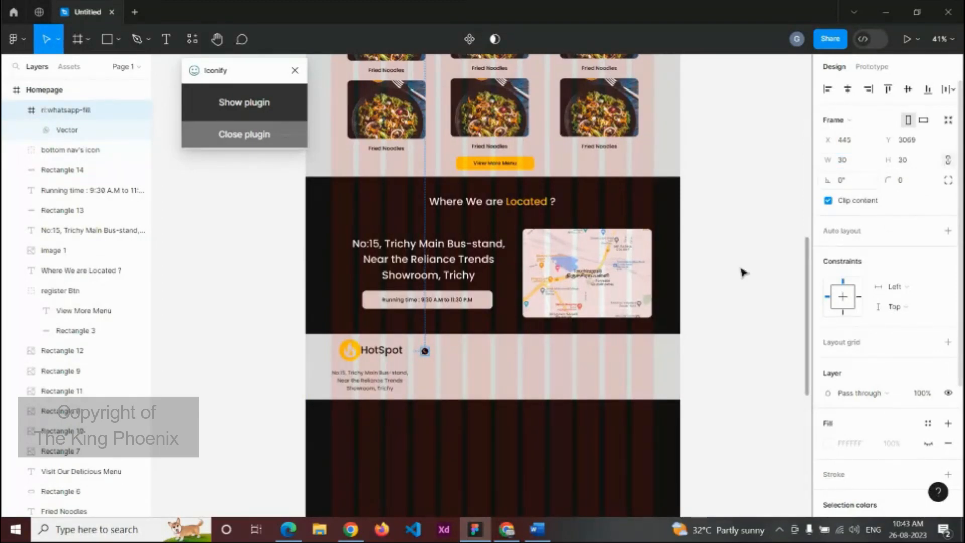
# Step: Import a filled email envelope icon and place it below WhatsApp, 30 px wide
pyautogui.click(261, 104)
pyautogui.click(272, 176)
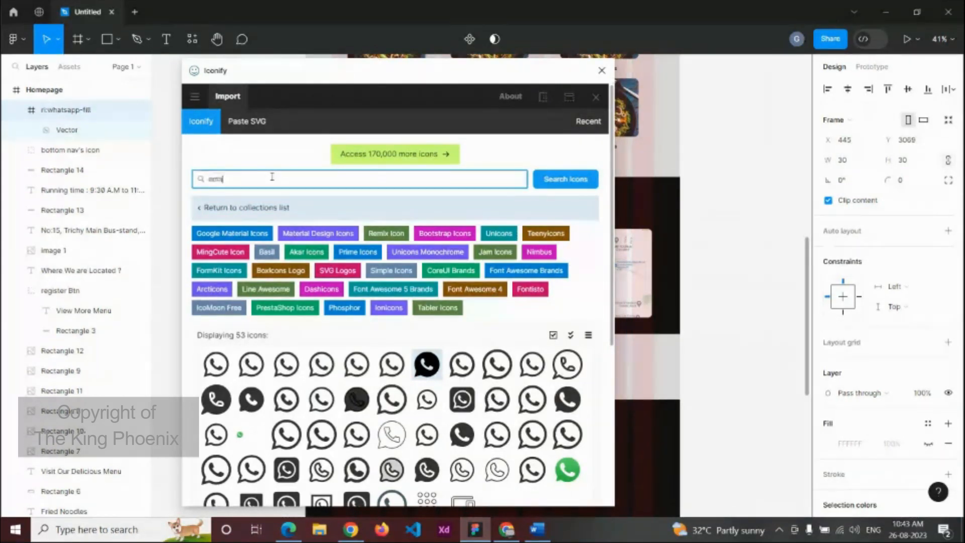
pyautogui.press('Return')
pyautogui.click(286, 342)
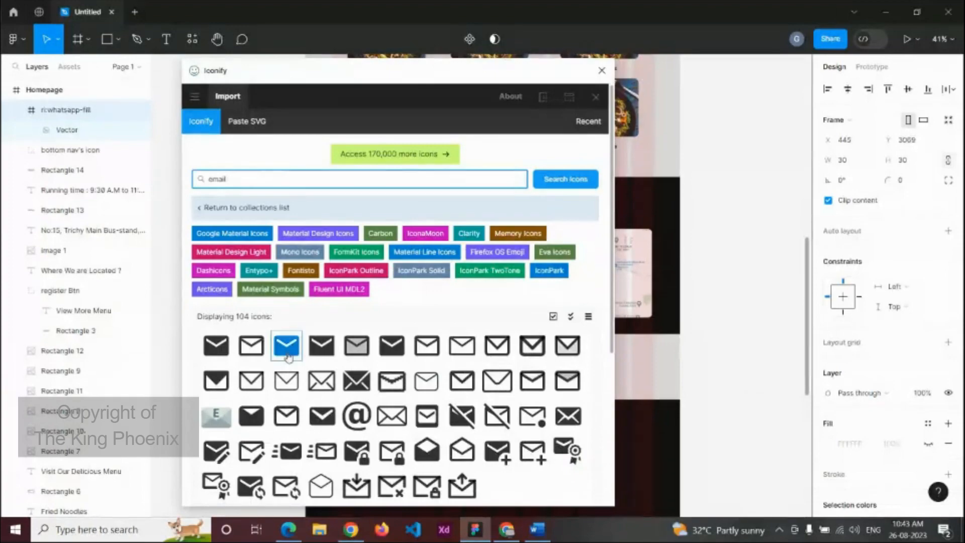
pyautogui.scroll(-3, 344, 354)
pyautogui.scroll(-3, 345, 354)
pyautogui.click(404, 489)
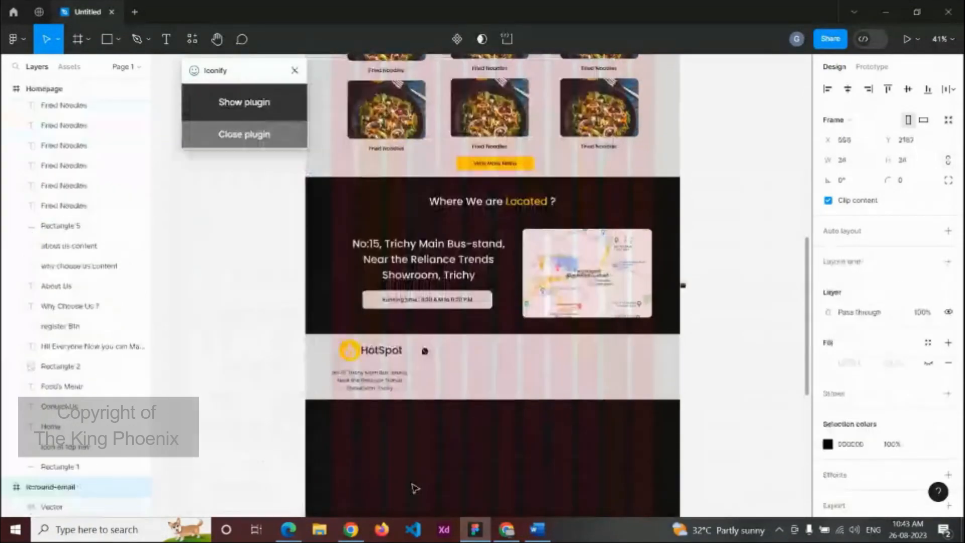
pyautogui.moveTo(683, 285); pyautogui.dragTo(426, 371)
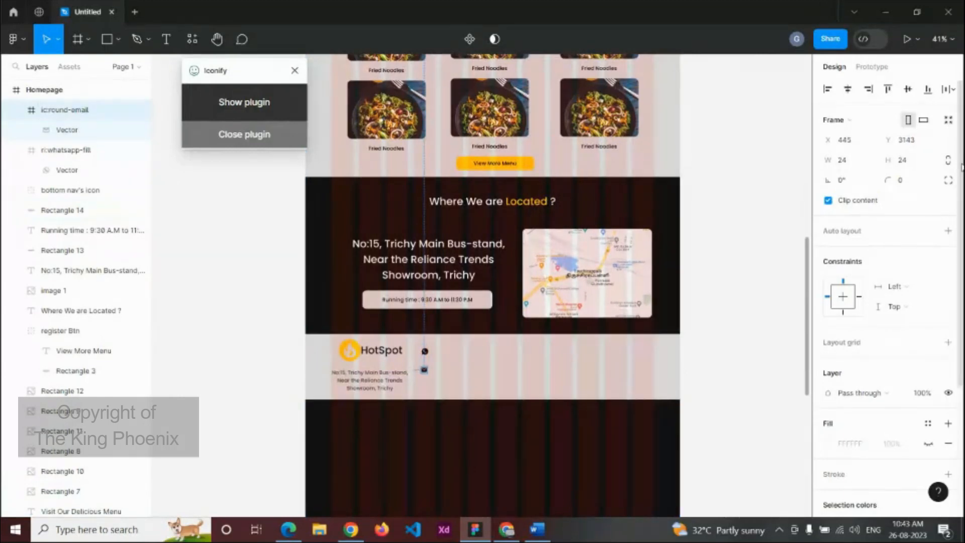
pyautogui.click(858, 164)
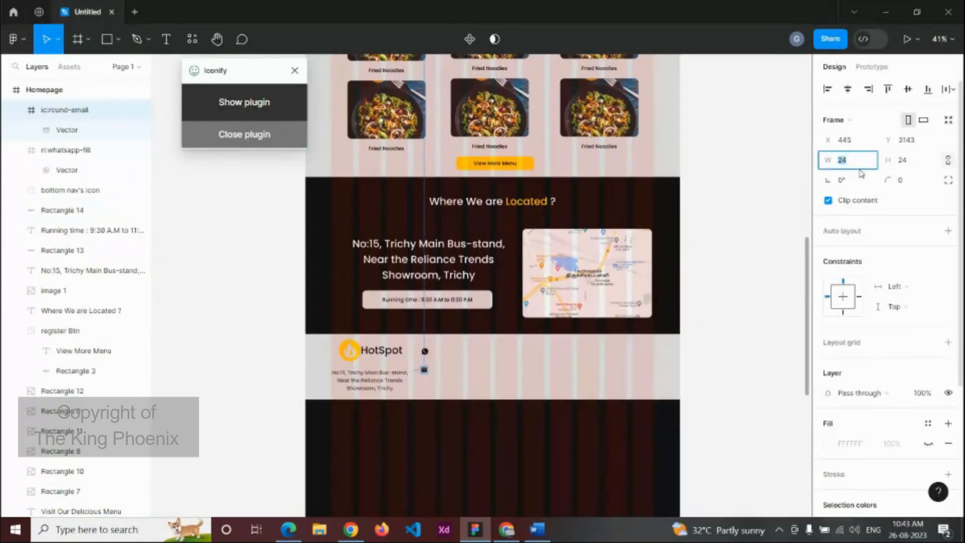
pyautogui.write('30')
pyautogui.press('Return')
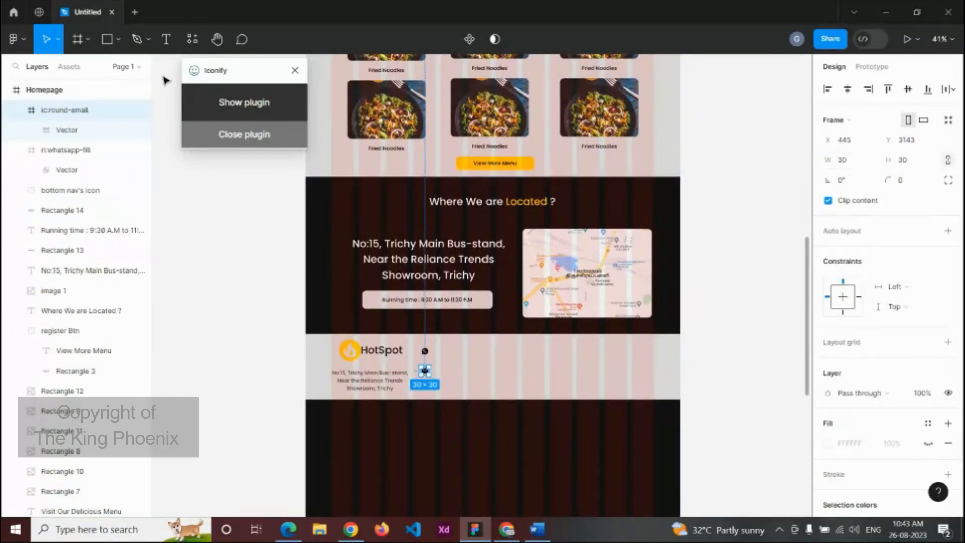
# Step: Import a black telephone icon and place it below the email icon
pyautogui.click(233, 111)
pyautogui.click(274, 184)
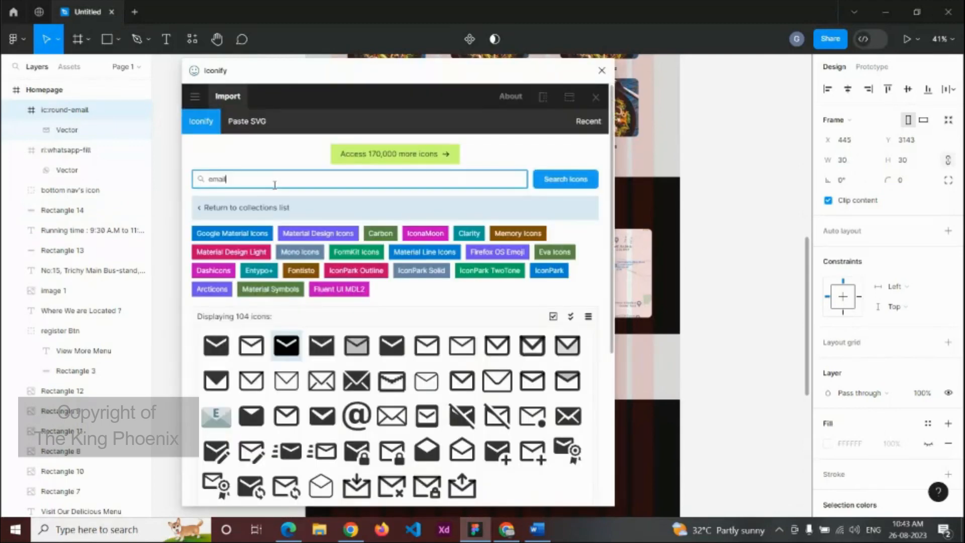
pyautogui.press('BackSpace')
pyautogui.write('telephone')
pyautogui.click(286, 401)
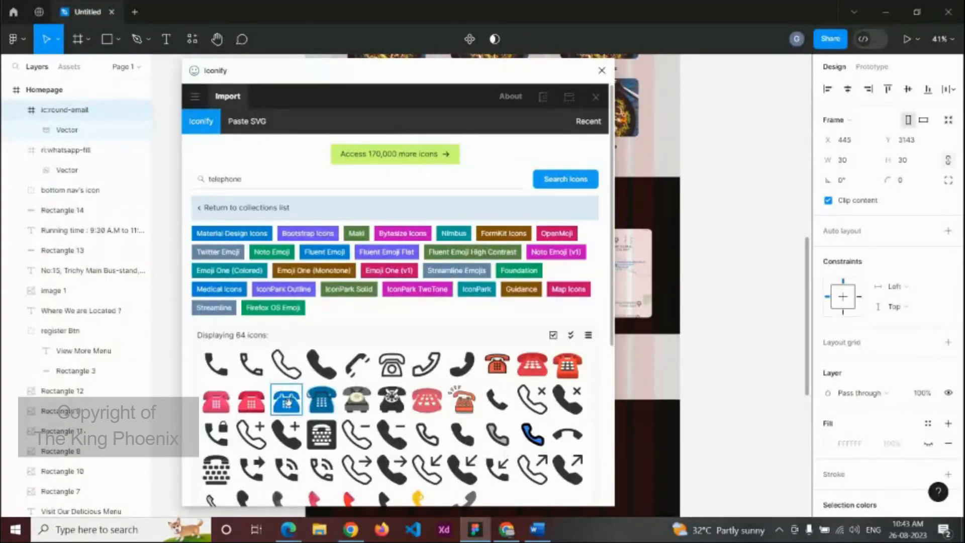
pyautogui.click(410, 486)
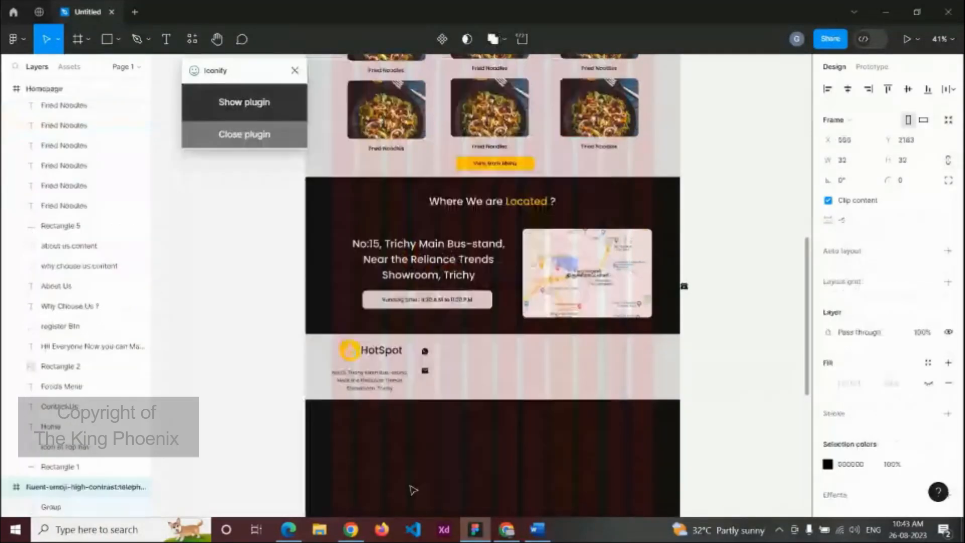
pyautogui.moveTo(684, 288); pyautogui.dragTo(426, 388)
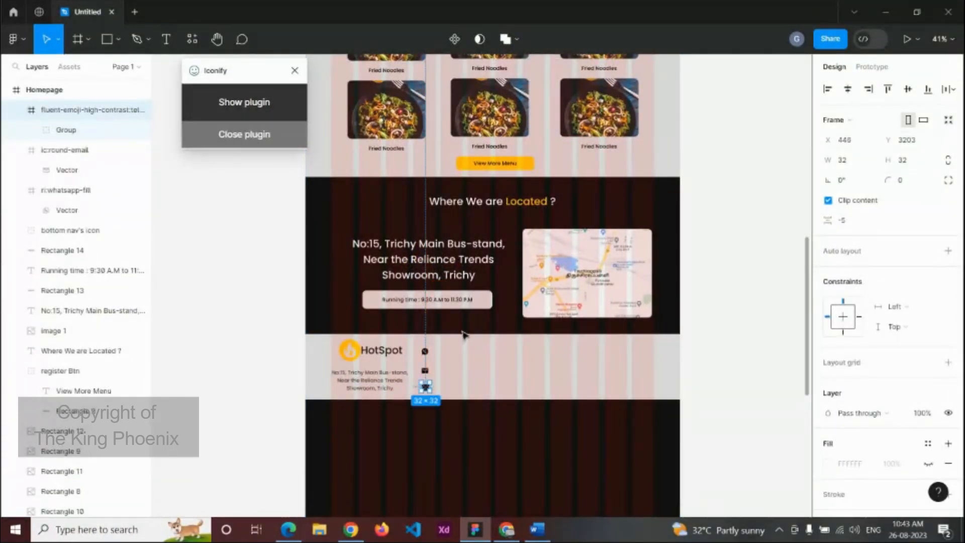
# Step: Space the three icons evenly in a column and nudge them upward
pyautogui.scroll(10, 441, 370)
pyautogui.keyDown('shift'); pyautogui.click(390, 372); pyautogui.keyUp('shift')
pyautogui.keyDown('shift'); pyautogui.click(390, 314); pyautogui.keyUp('shift')
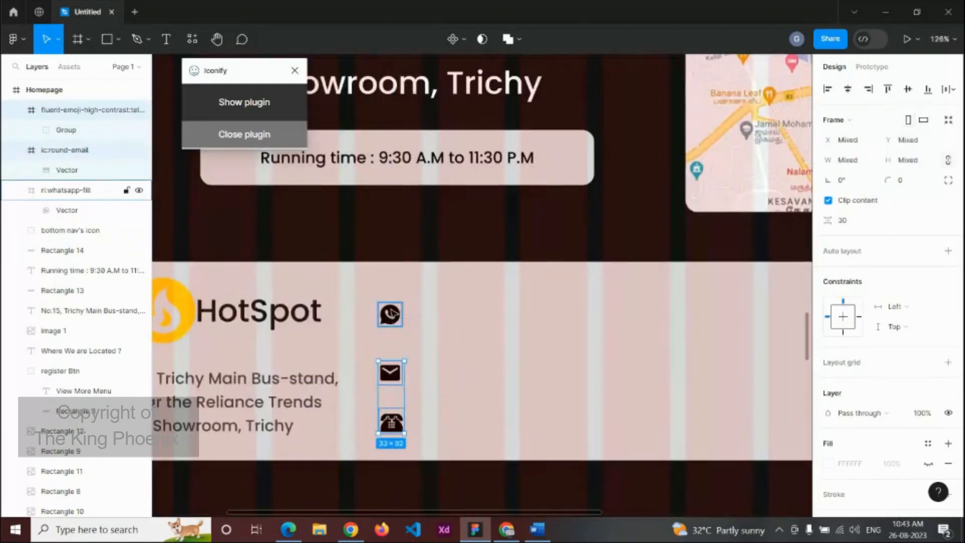
pyautogui.click(945, 89)
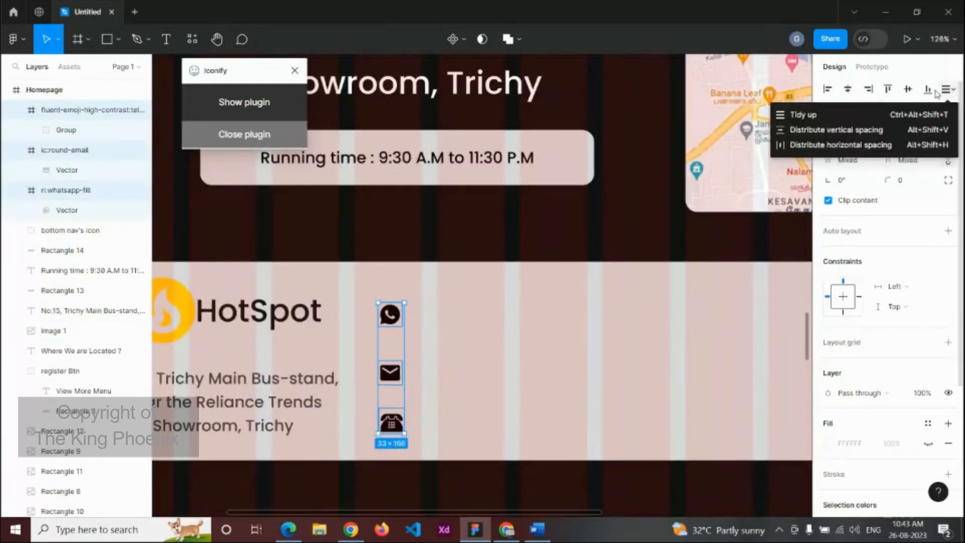
pyautogui.click(803, 114)
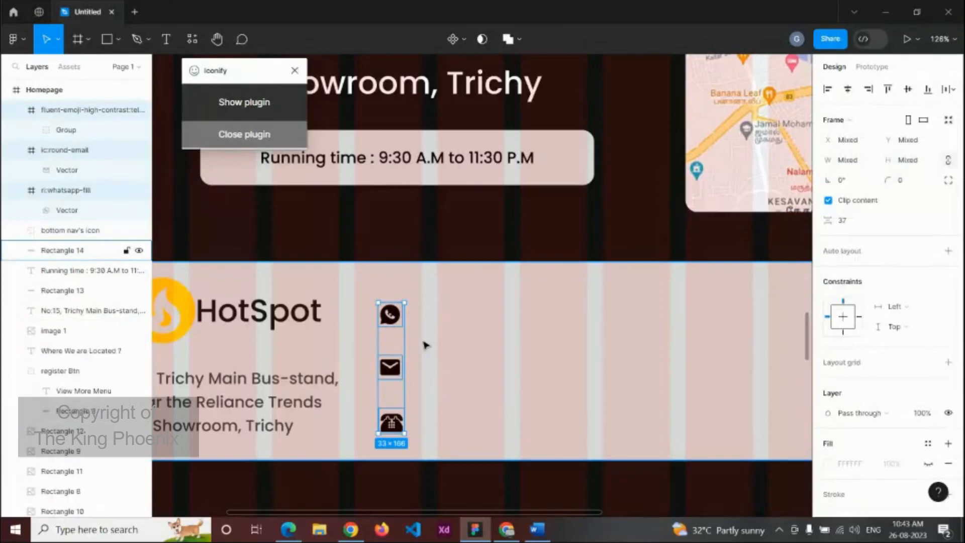
pyautogui.hotkey('shift', 'Up')
pyautogui.hotkey('shift', 'Up')
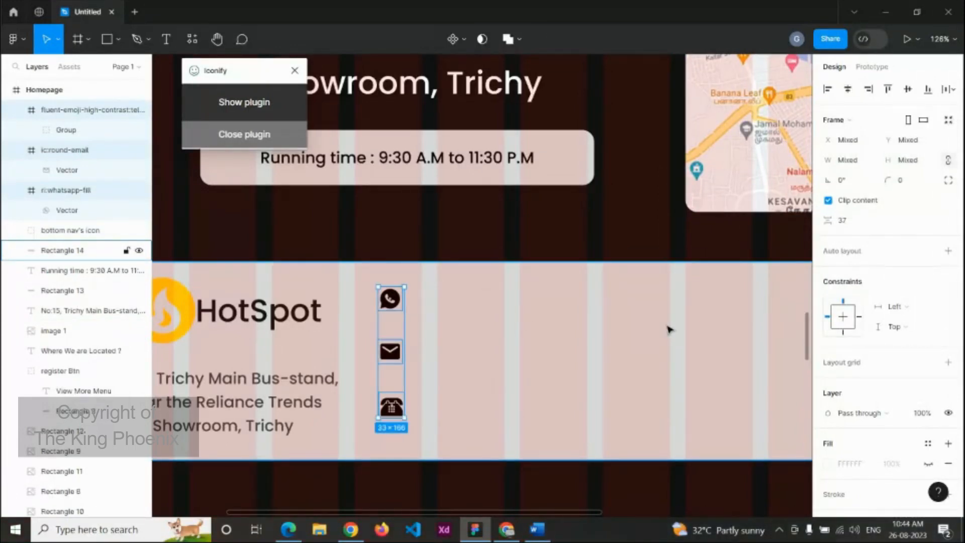
# Step: Centre-align the icons and add a WhatsApp number label beside the WhatsApp icon
pyautogui.click(848, 90)
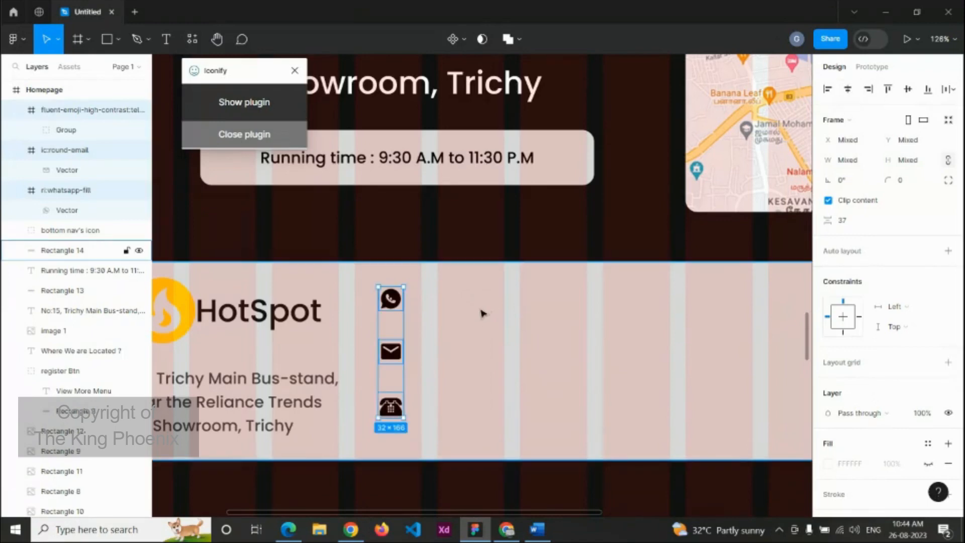
pyautogui.click(481, 314)
pyautogui.click(270, 390)
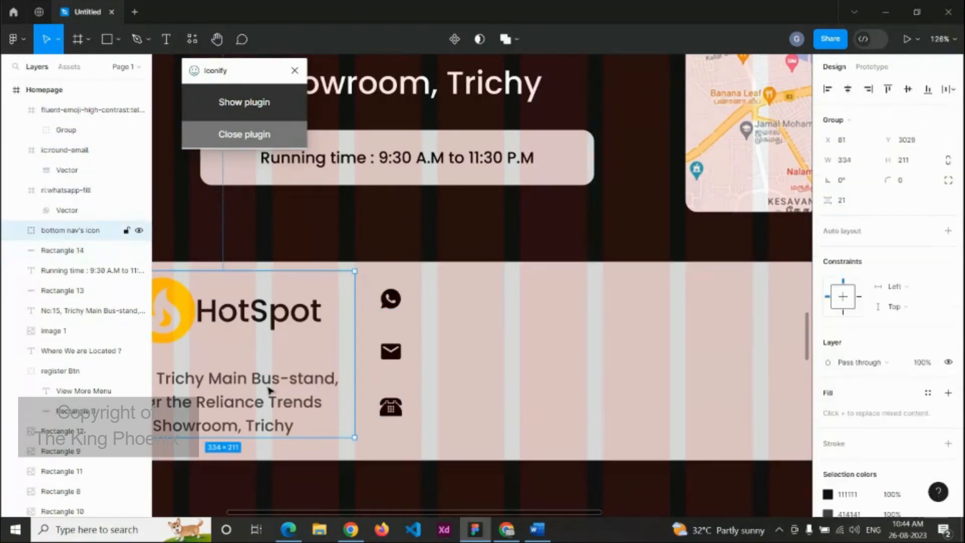
pyautogui.doubleClick(270, 390)
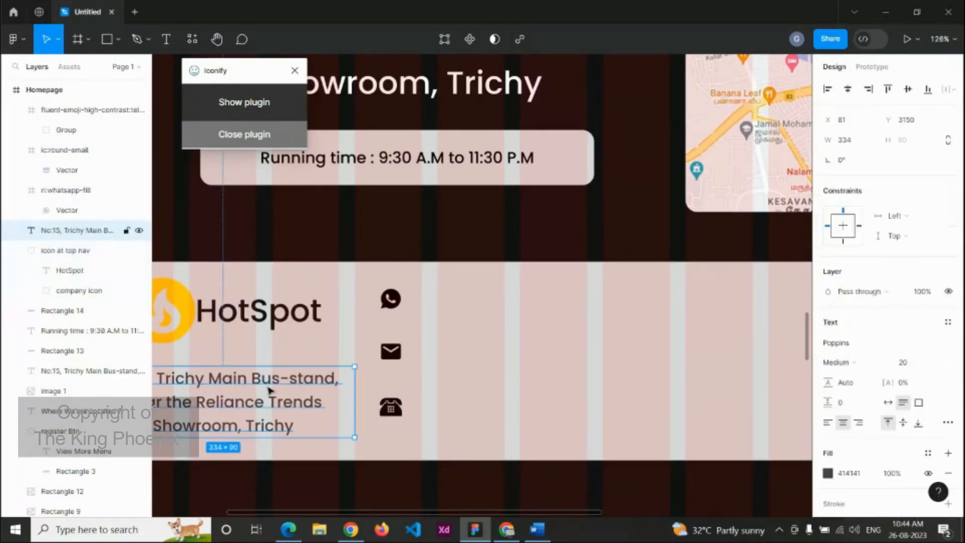
pyautogui.hotkey('ctrl', 'd')
pyautogui.moveTo(270, 389); pyautogui.dragTo(566, 299)
pyautogui.doubleClick(590, 312)
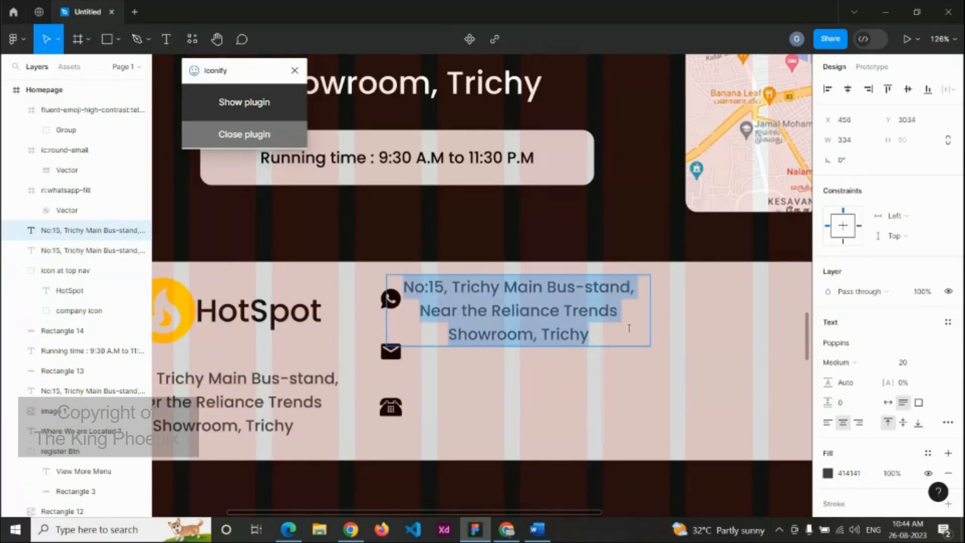
pyautogui.press('BackSpace')
pyautogui.write('1234567890')
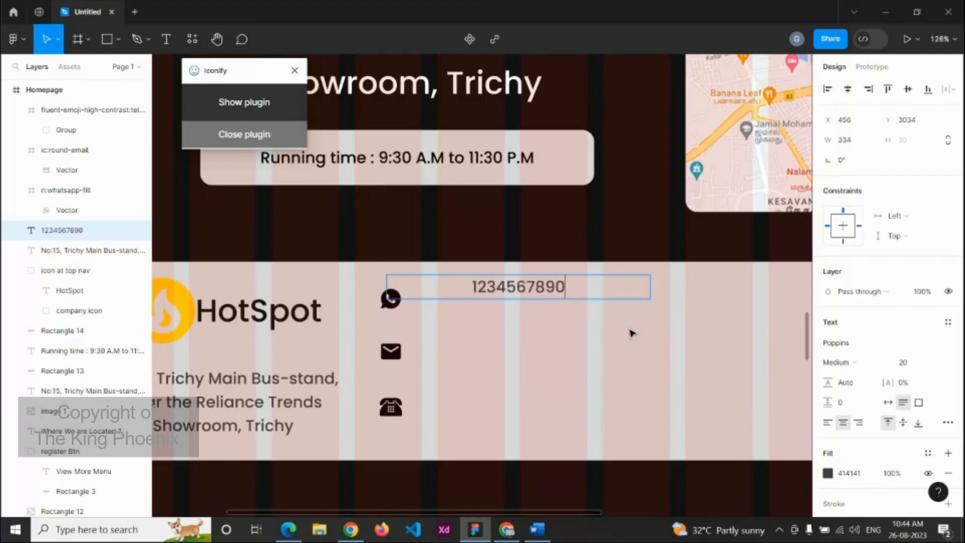
pyautogui.press('Escape')
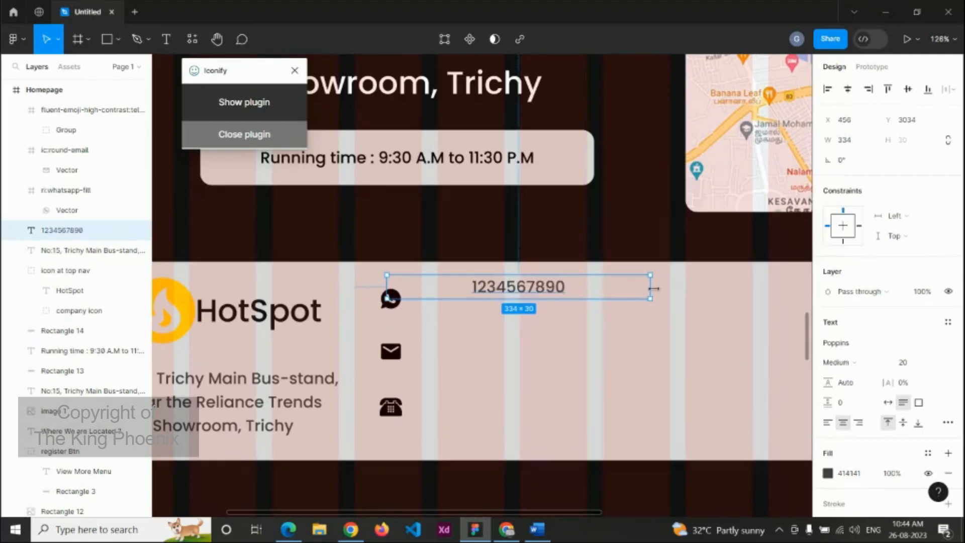
pyautogui.moveTo(650, 287); pyautogui.dragTo(500, 355)
# Step: Duplicate the number label beside the other icons and enter the contact e-mail address
pyautogui.hotkey('ctrl', 'd')
pyautogui.hotkey('ctrl', 'd')
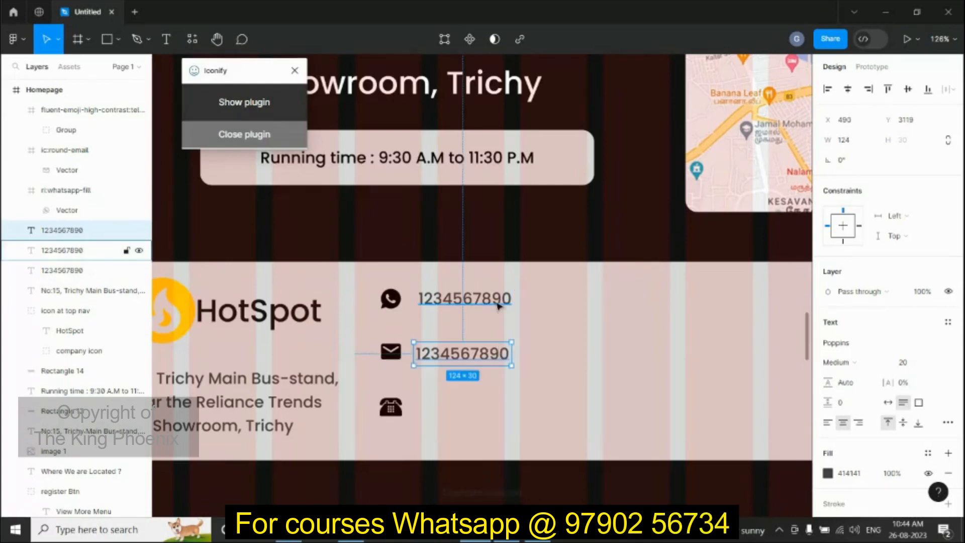
pyautogui.moveTo(499, 303); pyautogui.dragTo(502, 418)
pyautogui.click(493, 357)
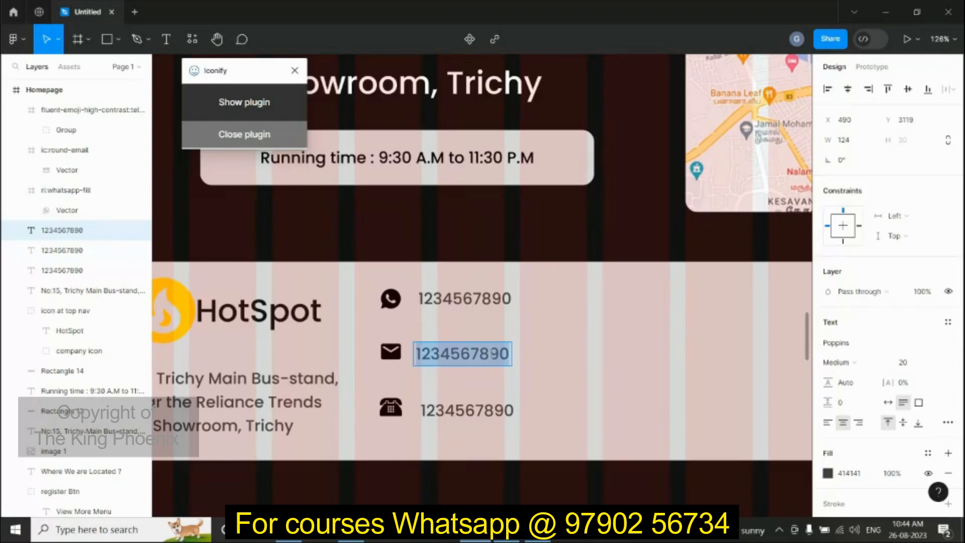
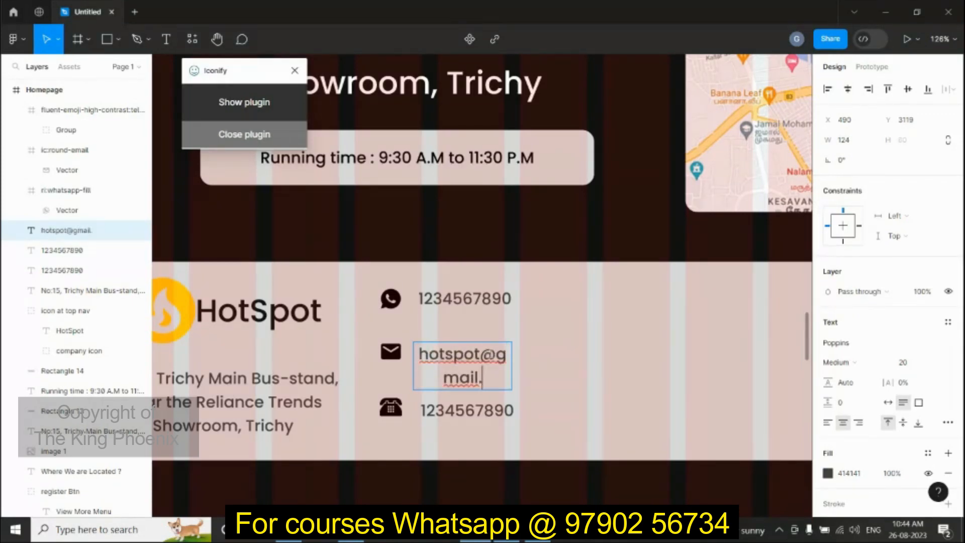
pyautogui.press('Escape')
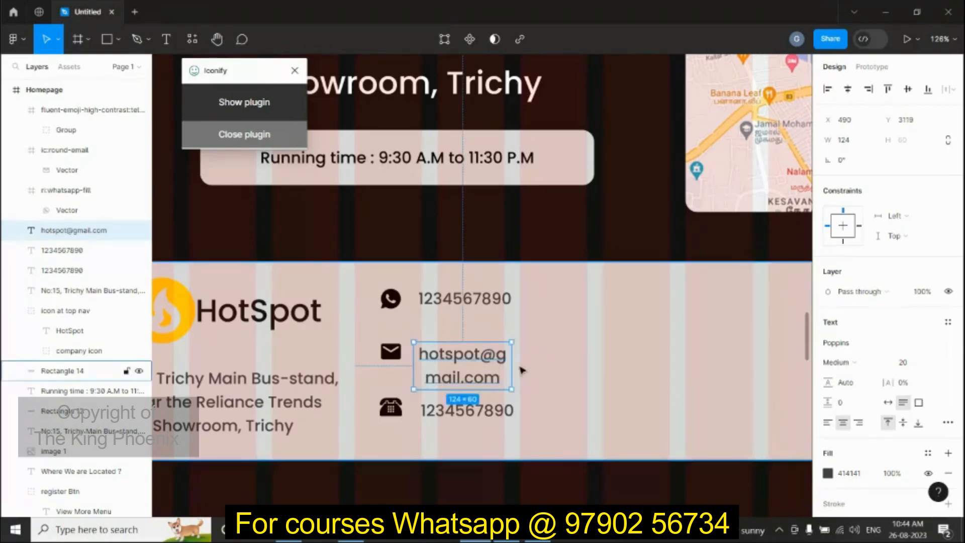
pyautogui.moveTo(512, 359); pyautogui.dragTo(583, 358)
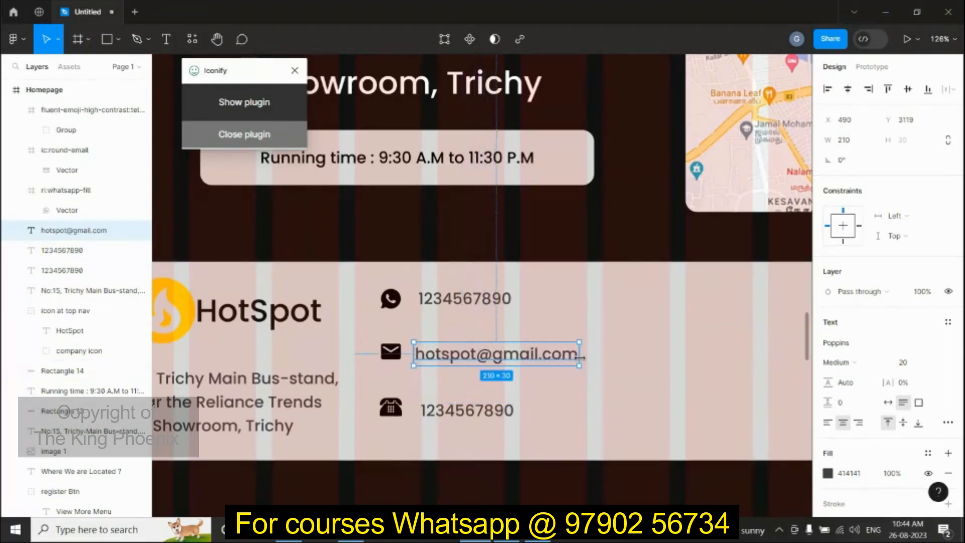
# Step: Replace the telephone label with the landline number and widen it to one line
pyautogui.doubleClick(485, 416)
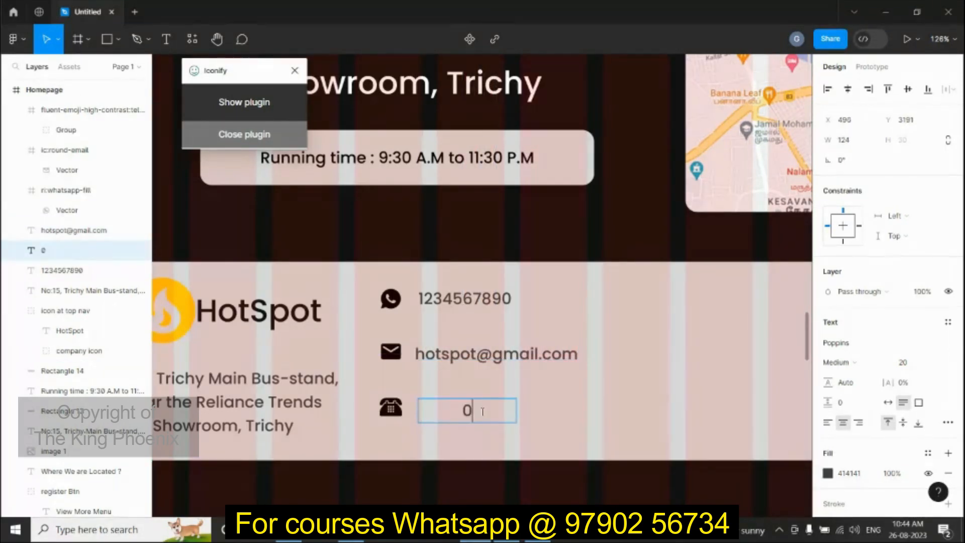
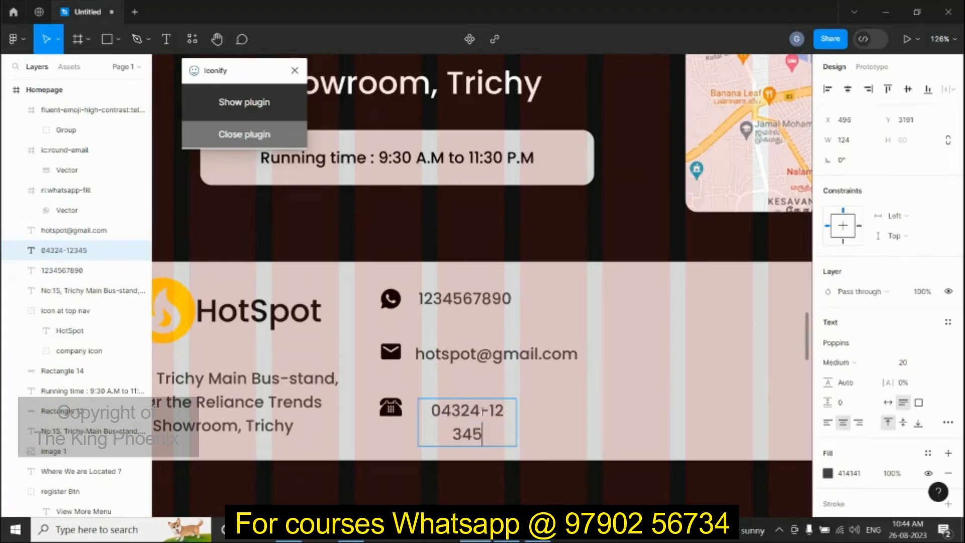
pyautogui.press('Escape')
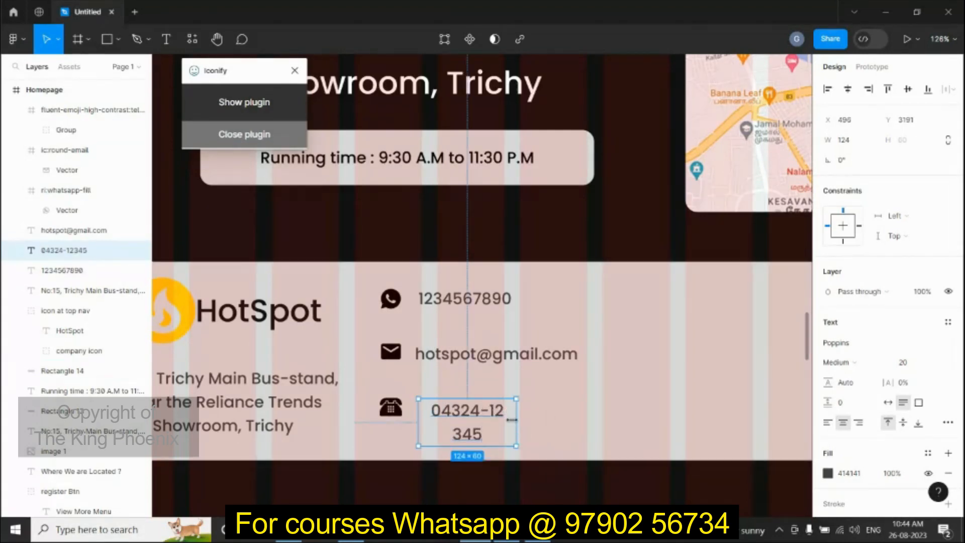
pyautogui.moveTo(516, 419)
pyautogui.mouseDown()
pyautogui.moveTo(538, 409)
pyautogui.moveTo(524, 409)
pyautogui.mouseUp()
pyautogui.click(551, 410)
# Step: Draw a 190×49 rectangle beside the WhatsApp number with corner radius 15 and fill 111111
pyautogui.scroll(-3, 628, 390)
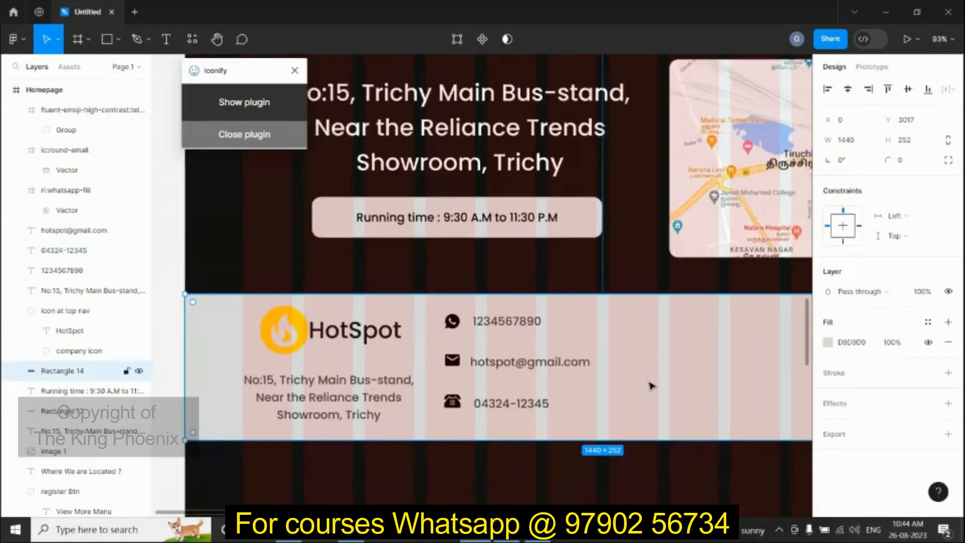
pyautogui.scroll(-2, 628, 390)
pyautogui.hscroll(5, 698, 423)
pyautogui.scroll(-1, 680, 442)
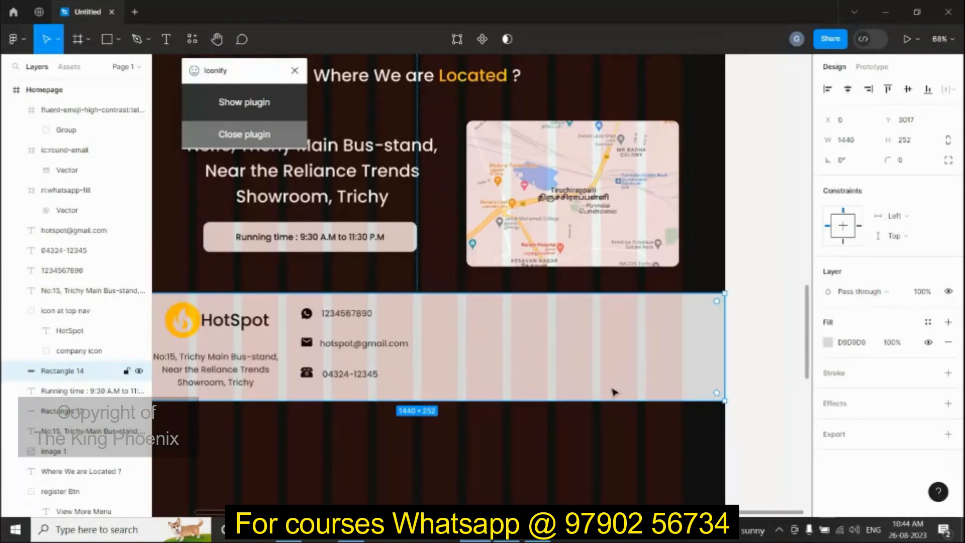
pyautogui.press('r')
pyautogui.moveTo(423, 305); pyautogui.dragTo(502, 326)
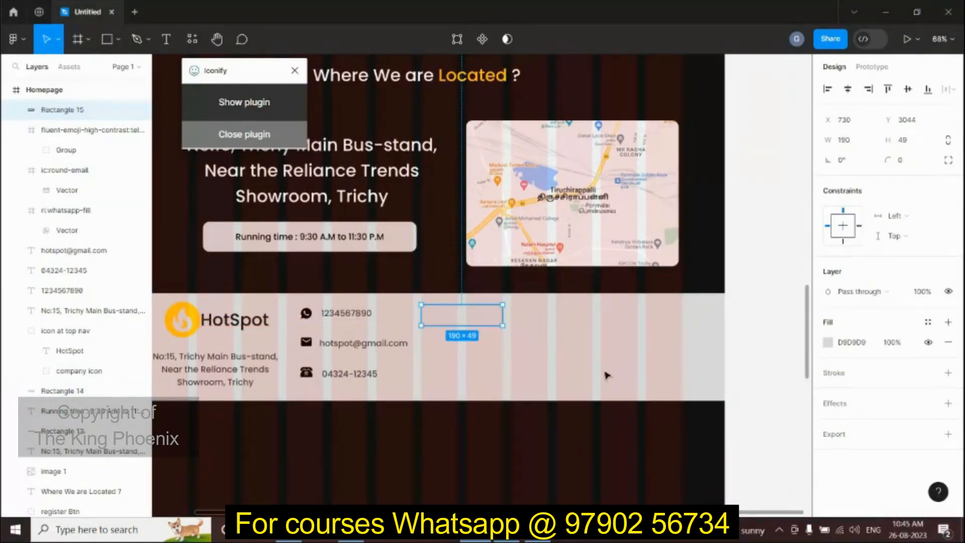
pyautogui.click(920, 161)
pyautogui.write('15')
pyautogui.press('Return')
pyautogui.click(843, 344)
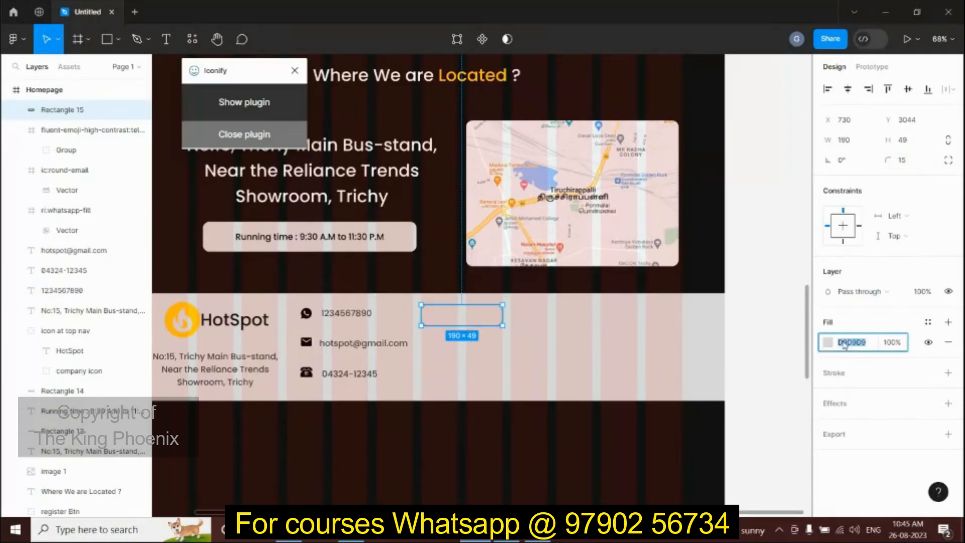
pyautogui.write('111')
pyautogui.press('Return')
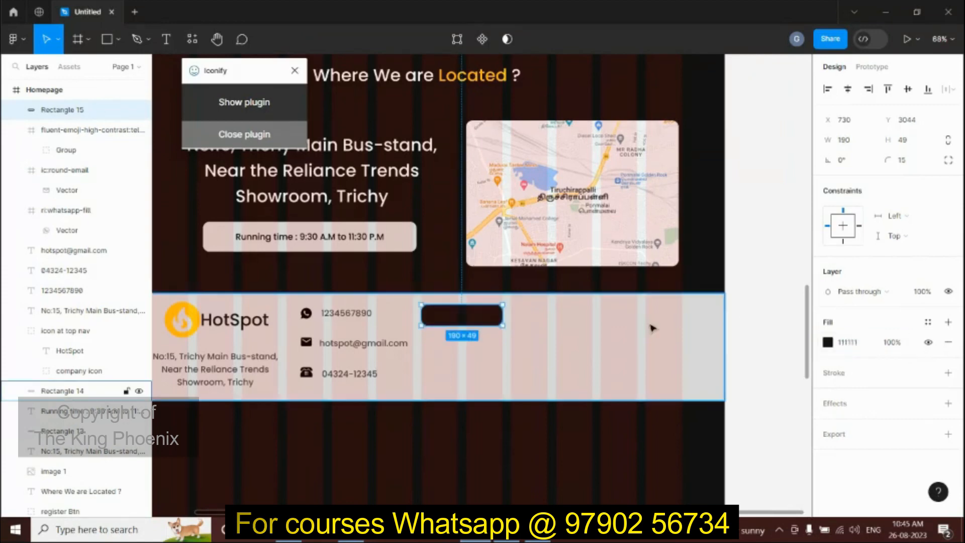
pyautogui.scroll(3, 490, 317)
# Step: Add the text "Quick Access" centred inside the dark button
pyautogui.press('t')
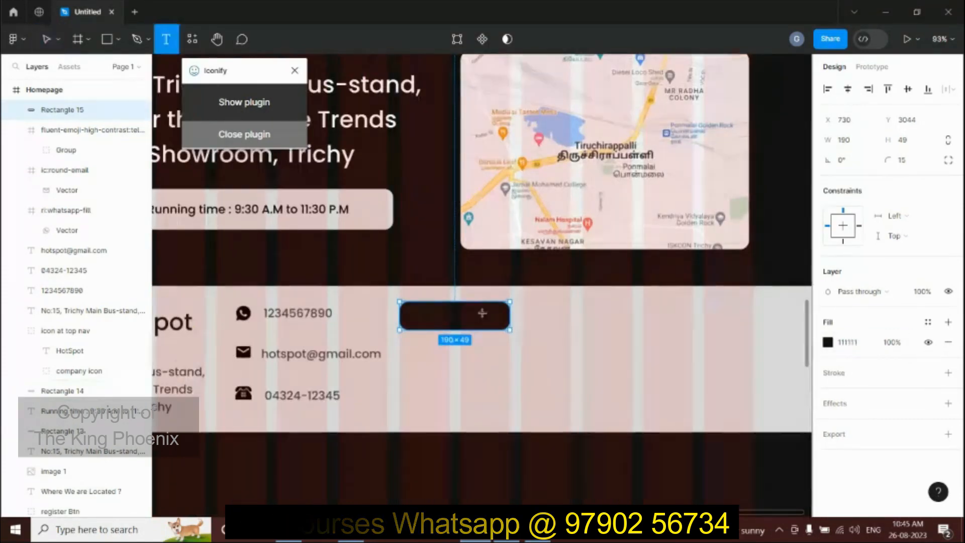
pyautogui.click(450, 315)
pyautogui.write('Q')
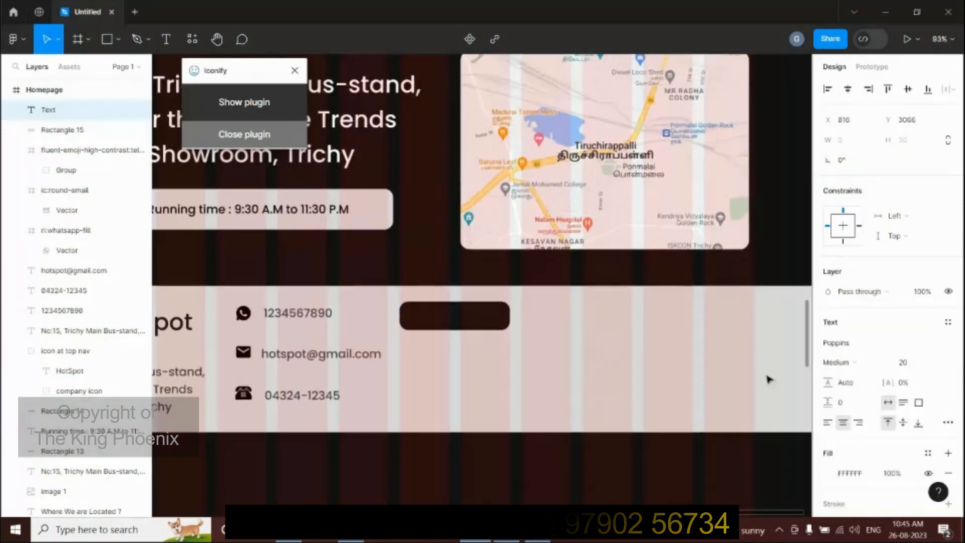
pyautogui.write('uic')
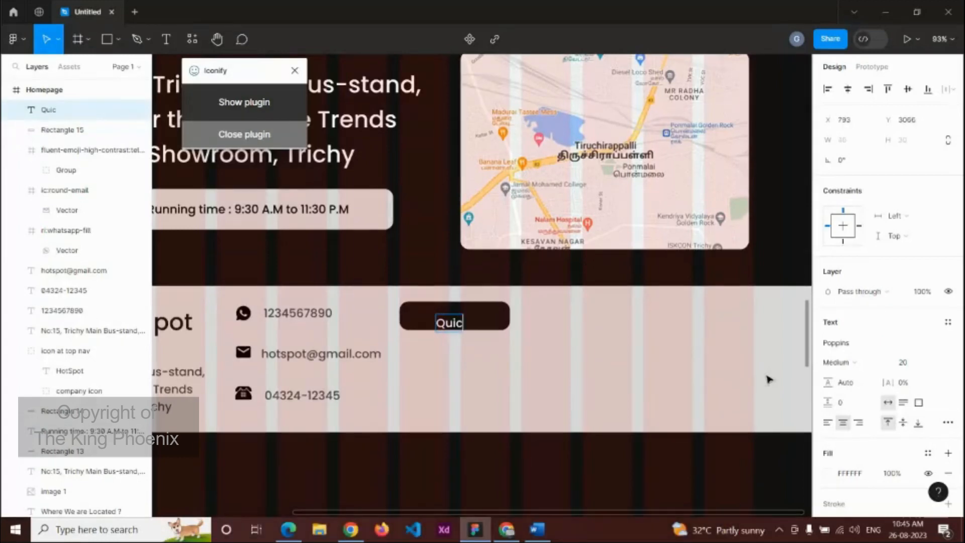
pyautogui.write('k Accesss')
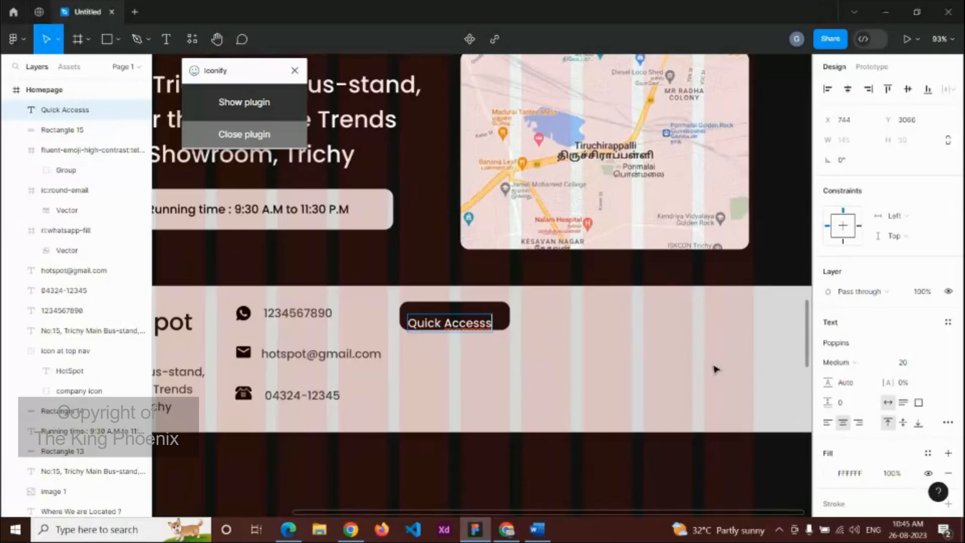
pyautogui.press('BackSpace')
pyautogui.press('Escape')
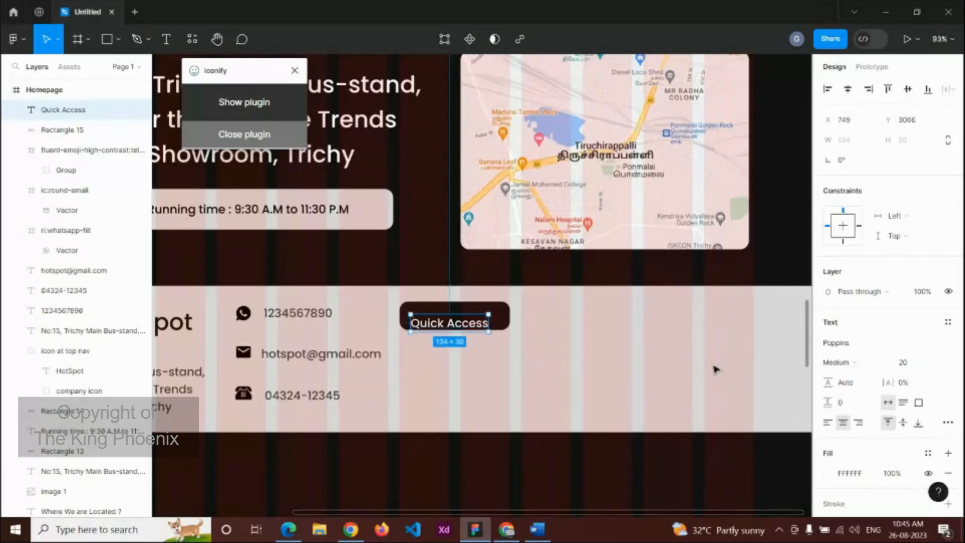
pyautogui.scroll(3, 491, 367)
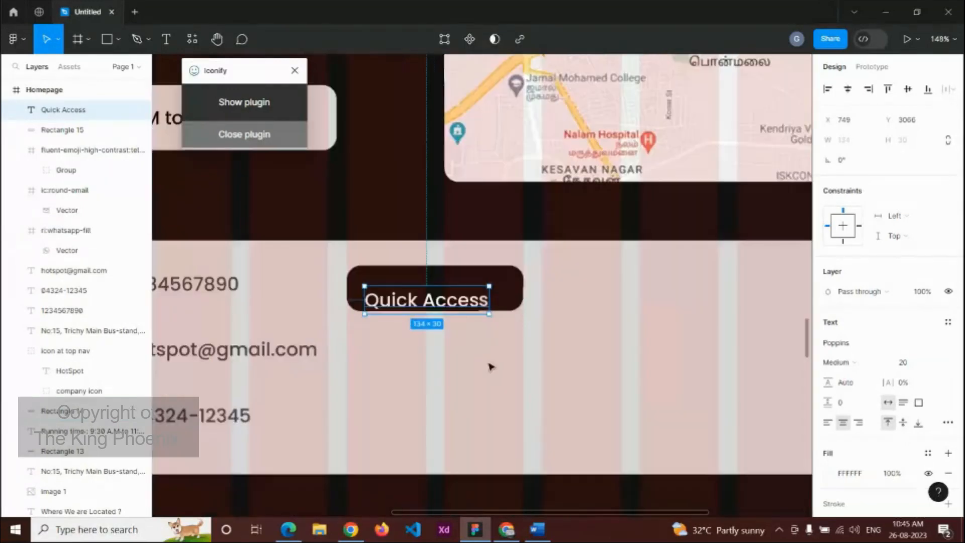
pyautogui.moveTo(468, 304); pyautogui.dragTo(475, 294)
# Step: Colour the Quick Access label yellow FFC700 and duplicate the landline number text
pyautogui.doubleClick(475, 292)
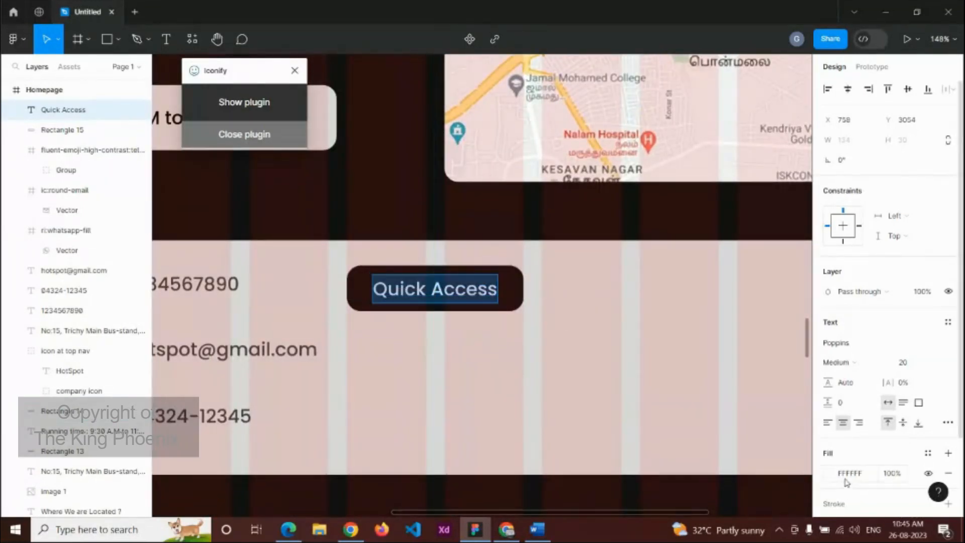
pyautogui.click(846, 473)
pyautogui.click(831, 475)
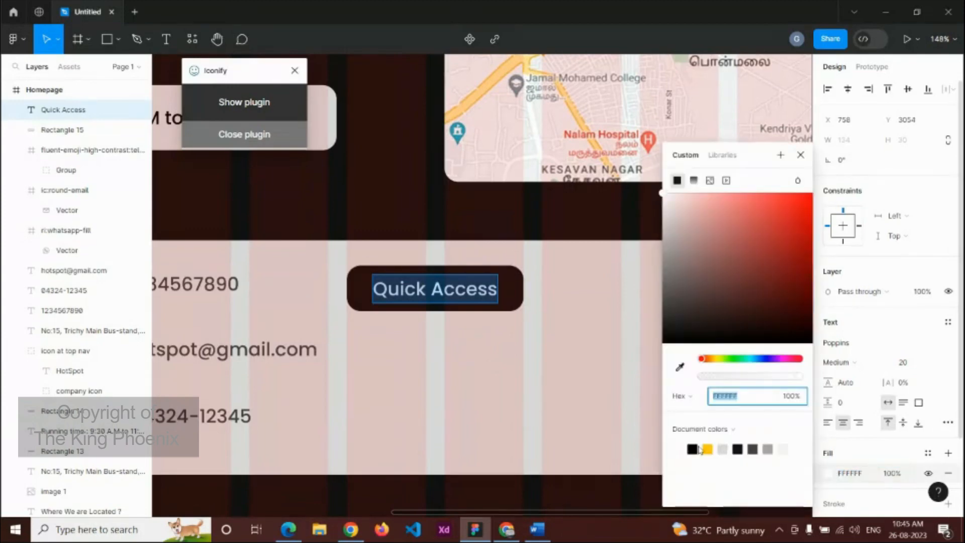
pyautogui.click(706, 448)
pyautogui.scroll(-5, 469, 339)
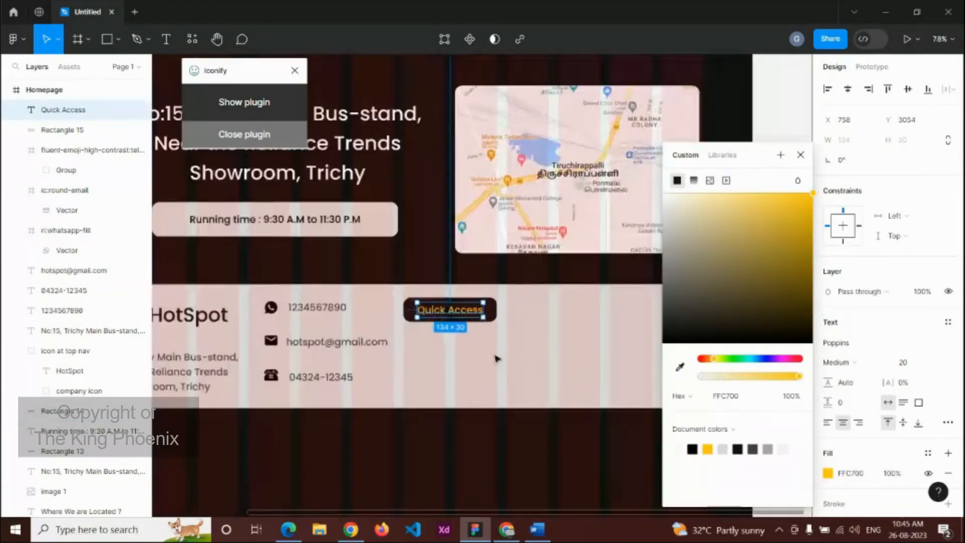
pyautogui.click(496, 358)
pyautogui.click(347, 377)
pyautogui.hotkey('ctrl', 'd')
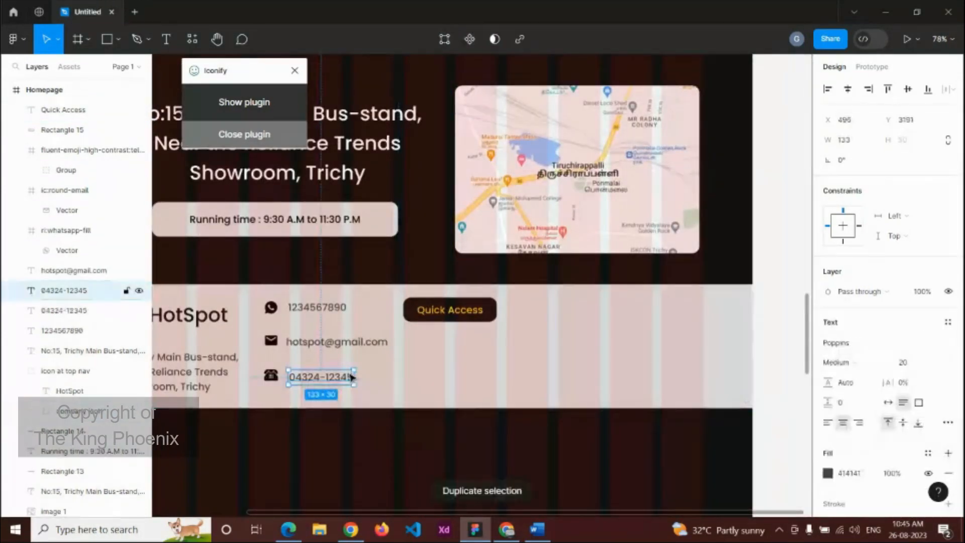
# Step: Place three copies of the phone-number text in a column under Quick Access
pyautogui.moveTo(351, 377); pyautogui.dragTo(480, 343)
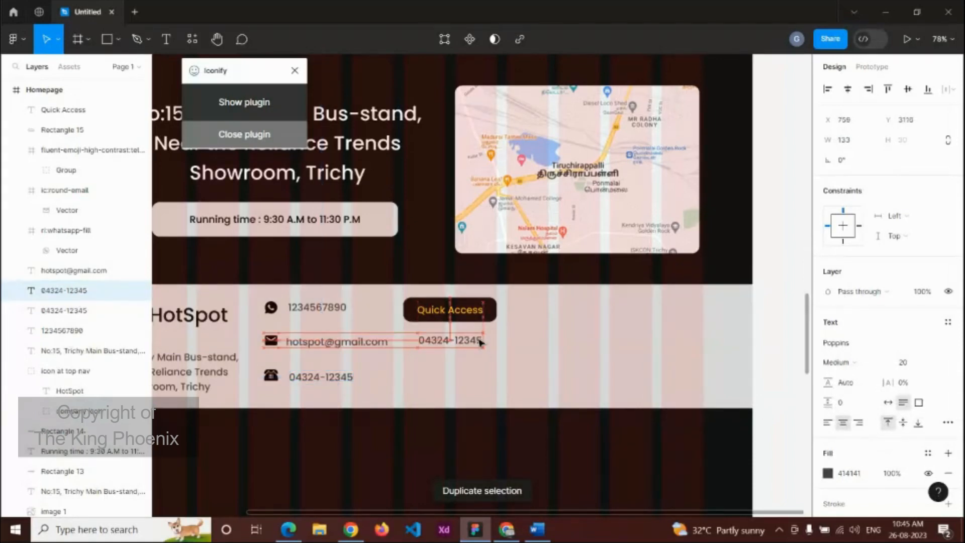
pyautogui.hotkey('ctrl', 'd')
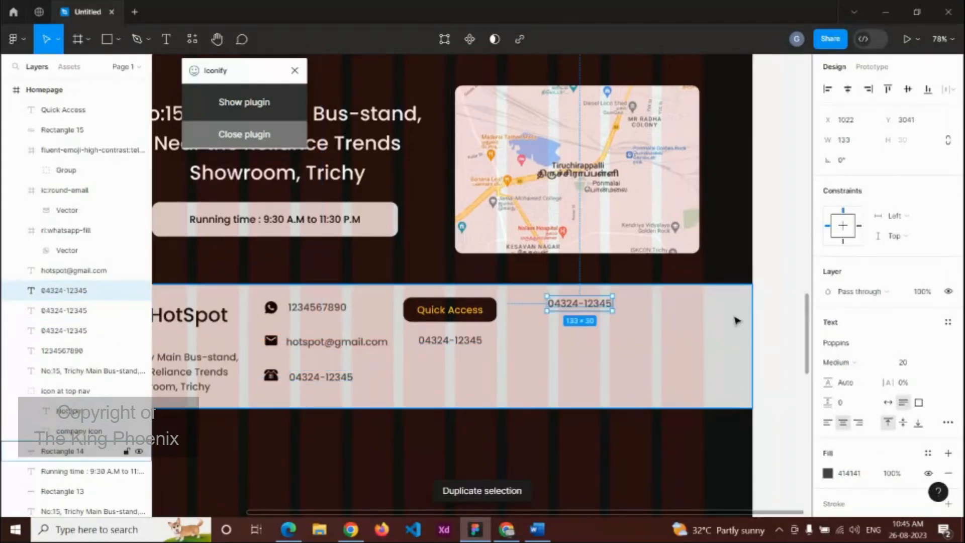
pyautogui.moveTo(595, 306); pyautogui.dragTo(469, 361)
pyautogui.hotkey('ctrl', 'd')
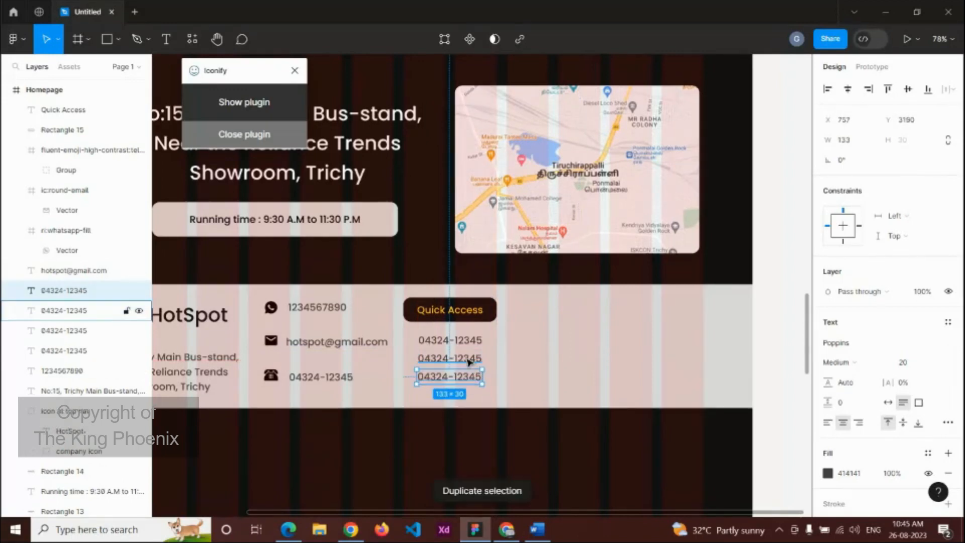
pyautogui.click(468, 360)
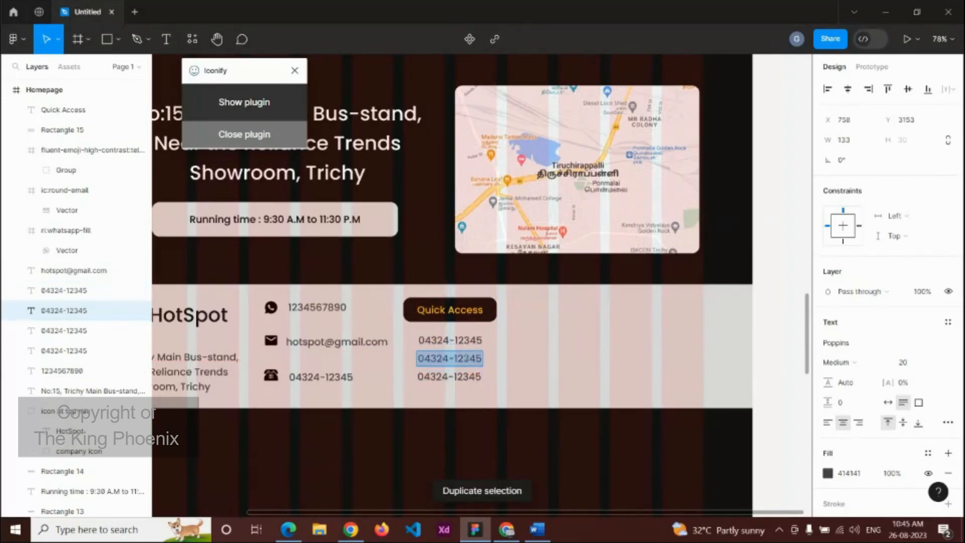
# Step: Retype the three copies as Home, Food's Menu and Contact US
pyautogui.doubleClick(461, 342)
pyautogui.hotkey('ctrl', 'a')
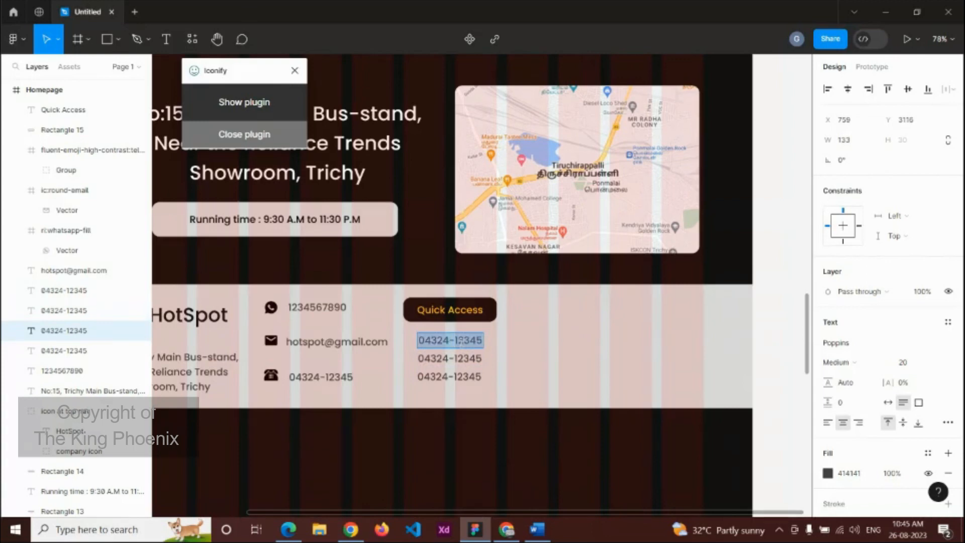
pyautogui.write('Home')
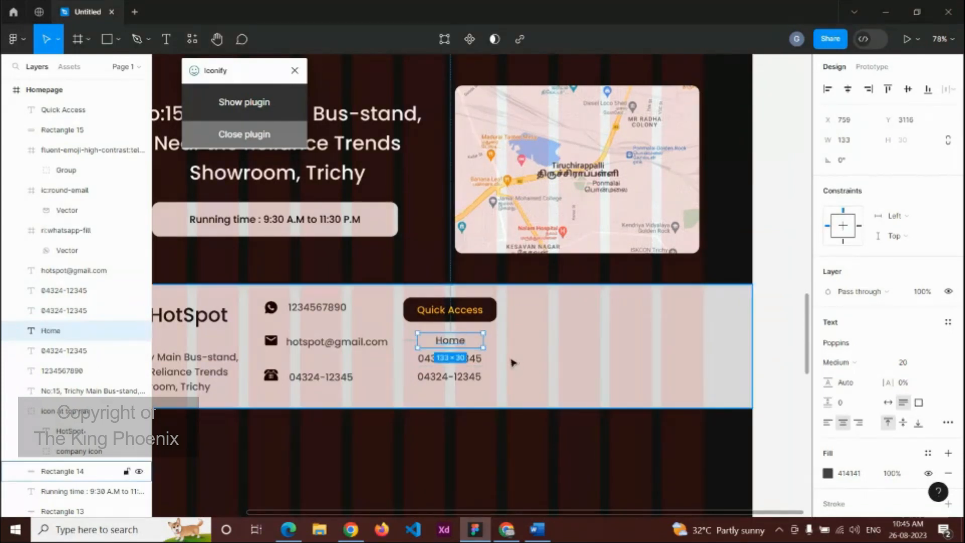
pyautogui.doubleClick(477, 359)
pyautogui.hotkey('ctrl', 'a')
pyautogui.write('G')
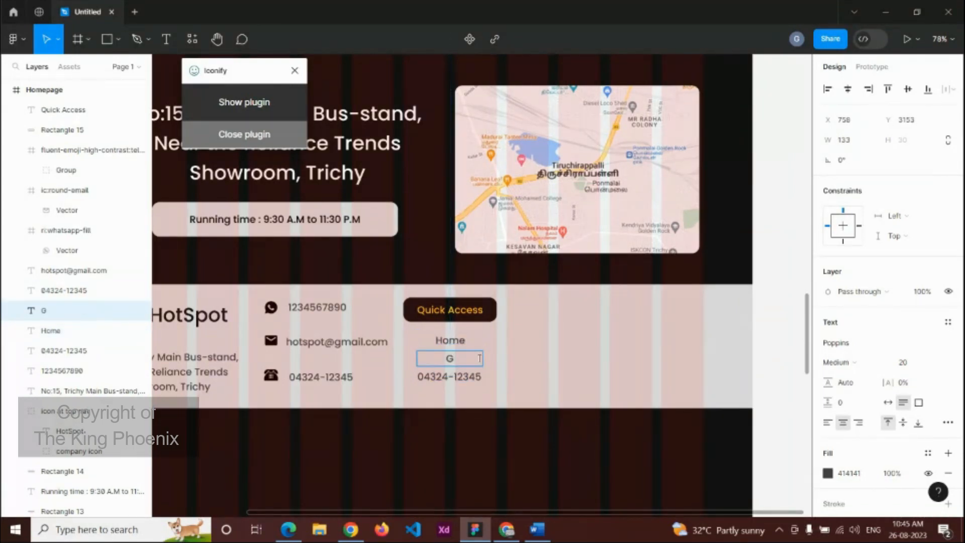
pyautogui.press('BackSpace')
pyautogui.write("Food's Menu")
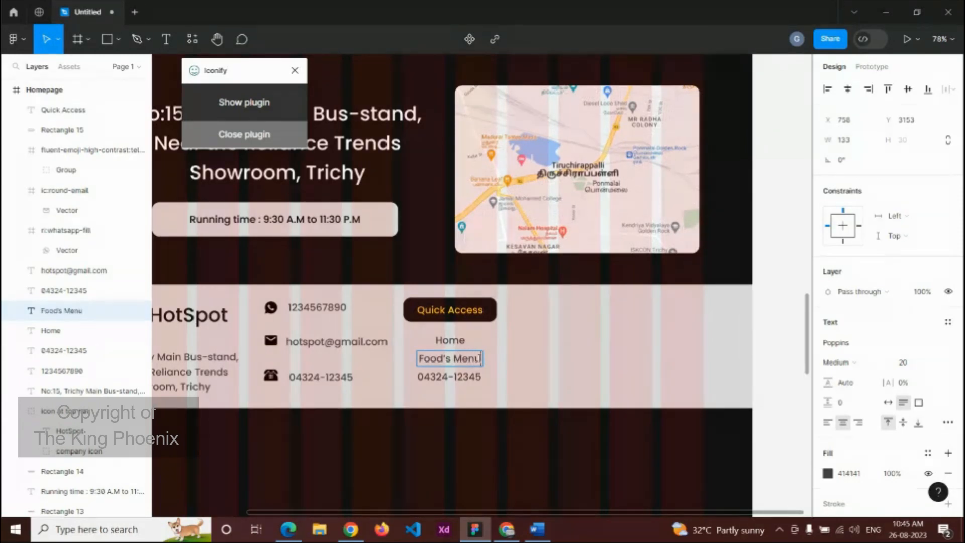
pyautogui.doubleClick(445, 381)
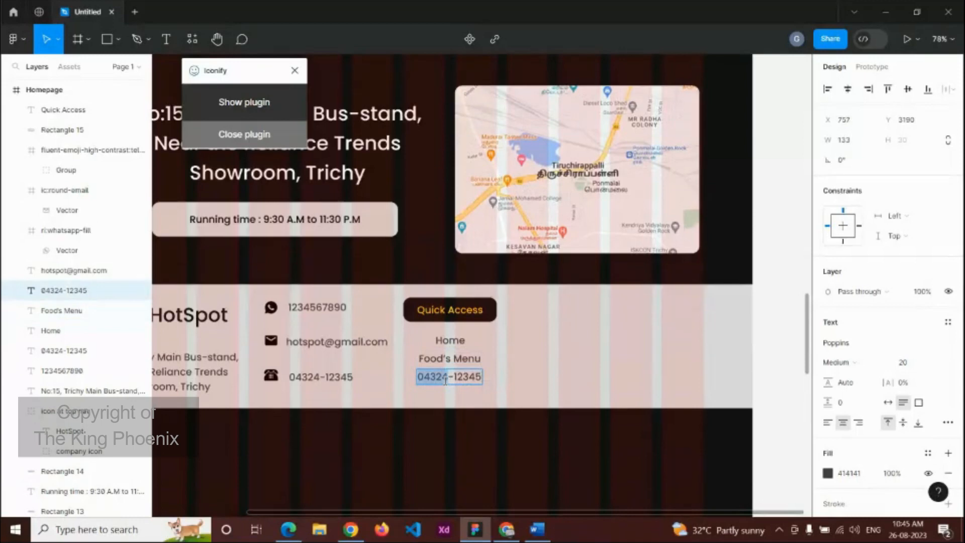
pyautogui.hotkey('ctrl', 'a')
pyautogui.write('Cont')
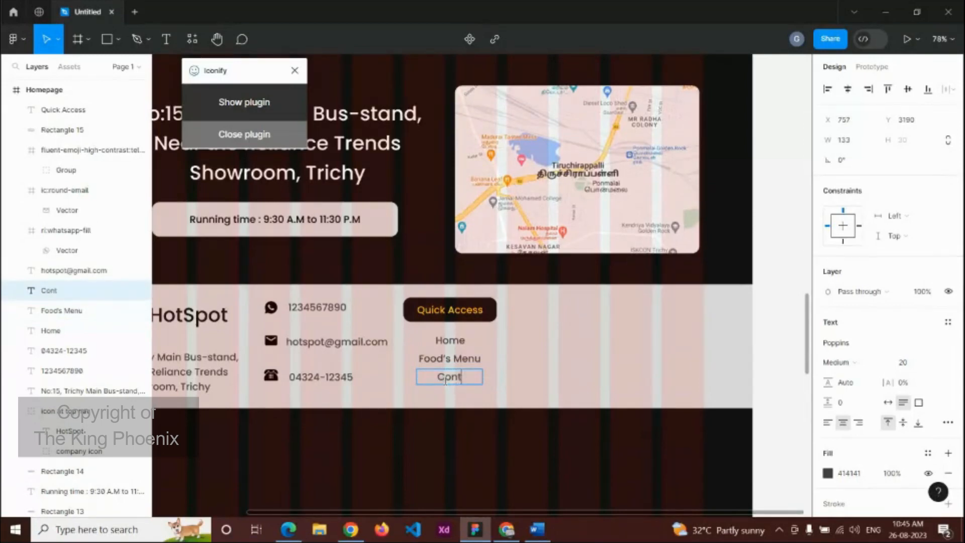
pyautogui.write('act US')
pyautogui.press('Escape')
# Step: Distribute the Home, Food's Menu and Contact US links with even spacing
pyautogui.keyDown('shift'); pyautogui.click(465, 358); pyautogui.keyUp('shift')
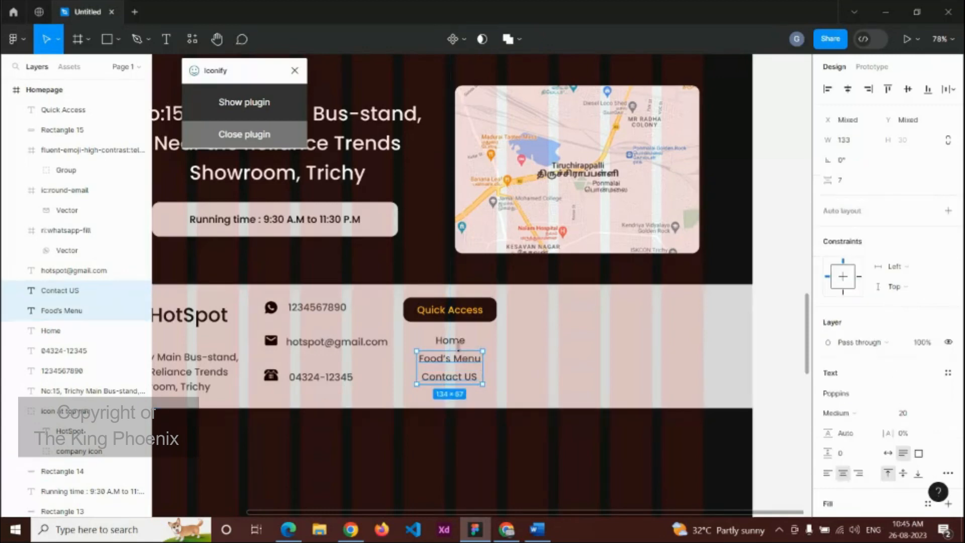
pyautogui.keyDown('shift'); pyautogui.click(458, 344); pyautogui.keyUp('shift')
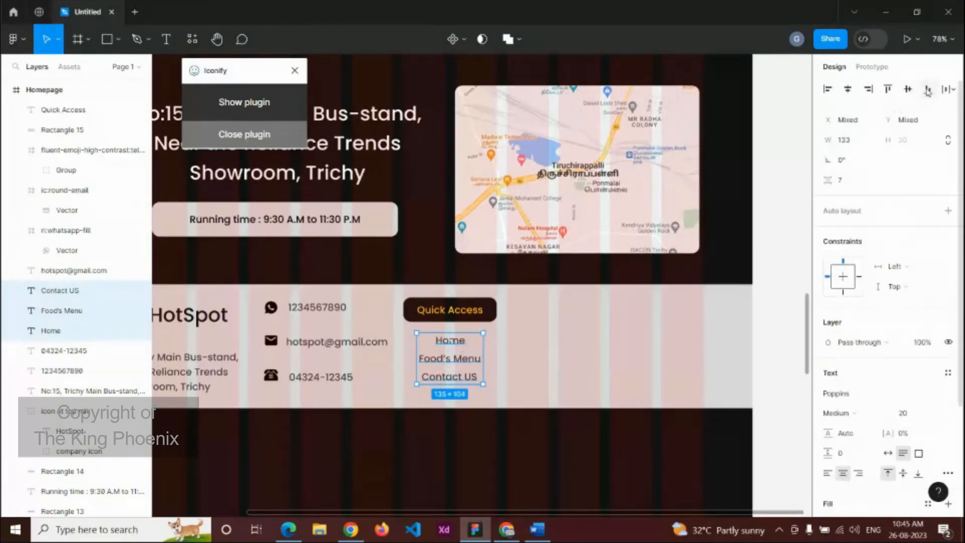
pyautogui.click(947, 89)
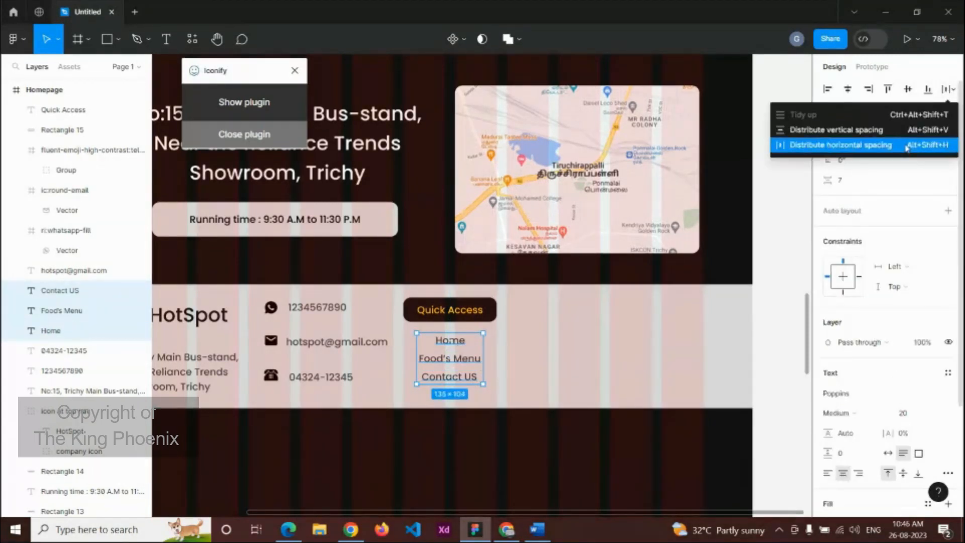
pyautogui.click(849, 145)
pyautogui.click(590, 330)
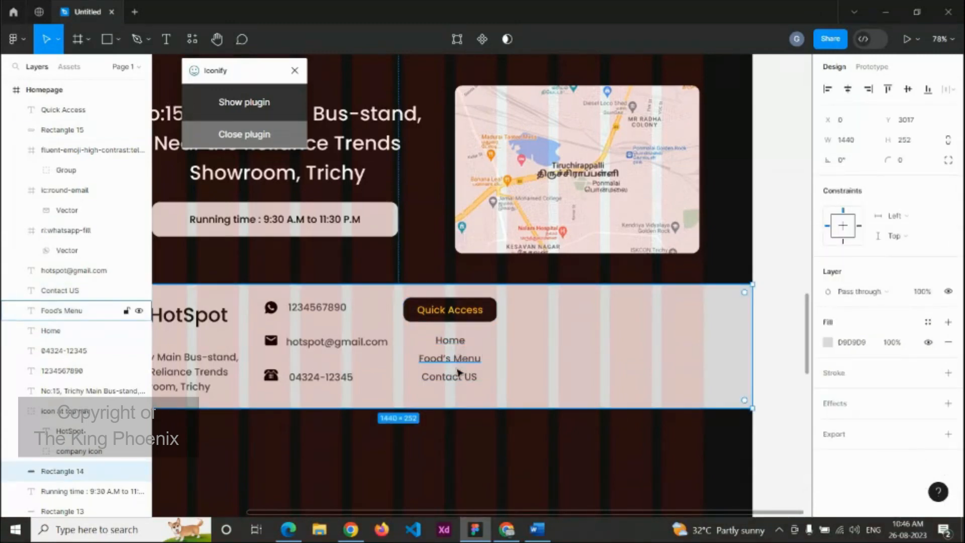
# Step: Duplicate the Quick Access button with its Home and Food's Menu links and shift the copy right
pyautogui.keyDown('shift'); pyautogui.click(469, 315); pyautogui.keyUp('shift')
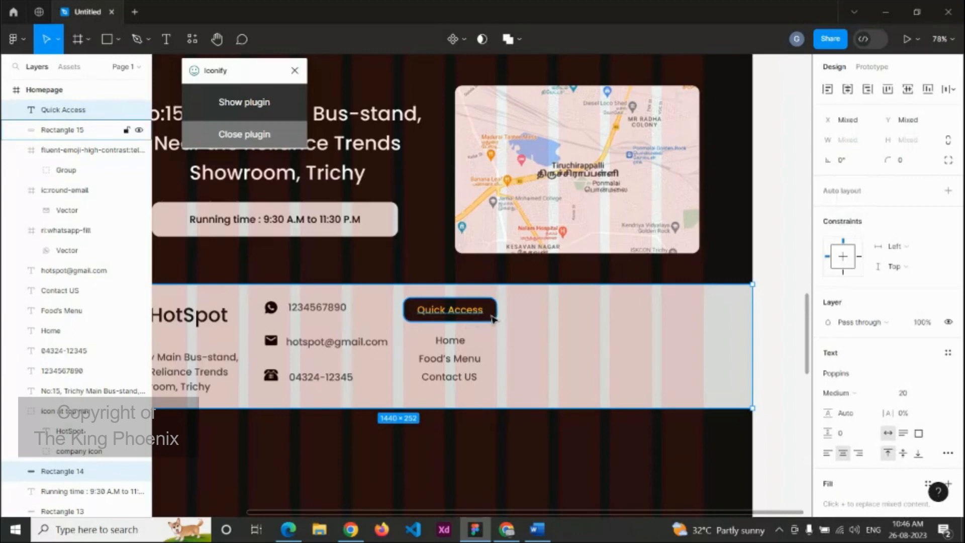
pyautogui.keyDown('shift'); pyautogui.click(490, 317); pyautogui.keyUp('shift')
pyautogui.keyDown('shift'); pyautogui.click(457, 340); pyautogui.keyUp('shift')
pyautogui.keyDown('shift'); pyautogui.click(459, 361); pyautogui.keyUp('shift')
pyautogui.hotkey('ctrl', 'd')
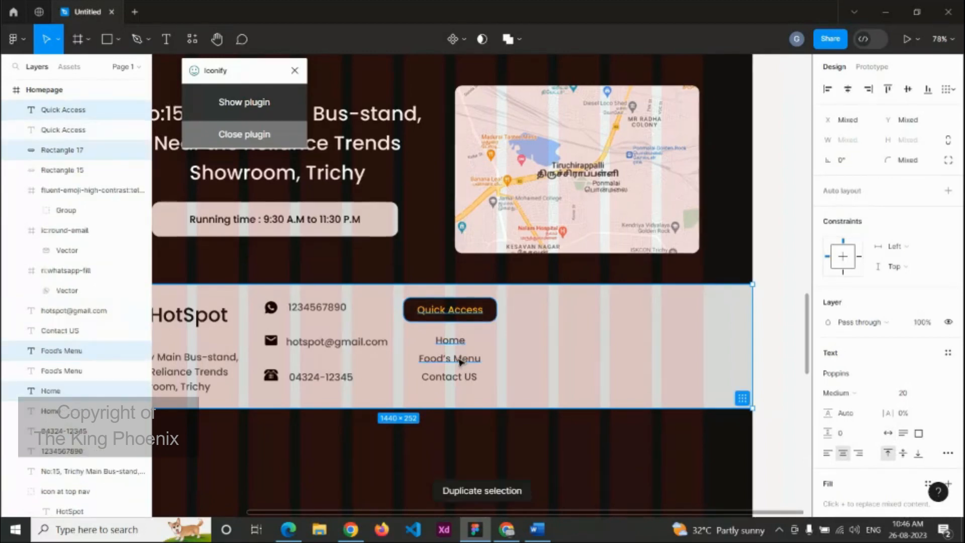
pyautogui.hotkey('shift', 'Right')
pyautogui.hotkey('shift', 'Right')
pyautogui.hotkey('shift', 'Right')
pyautogui.hotkey('shift', 'Right')
pyautogui.hotkey('shift', 'Right')
pyautogui.hotkey('shift', 'Right')
pyautogui.hotkey('shift', 'Right')
pyautogui.hotkey('shift', 'Right')
pyautogui.hotkey('shift', 'Right')
pyautogui.hotkey('shift', 'Right')
pyautogui.hotkey('shift', 'Right')
pyautogui.hotkey('shift', 'Right')
pyautogui.hotkey('shift', 'Right')
pyautogui.hotkey('shift', 'Right')
pyautogui.hotkey('shift', 'Right')
pyautogui.hotkey('shift', 'Right')
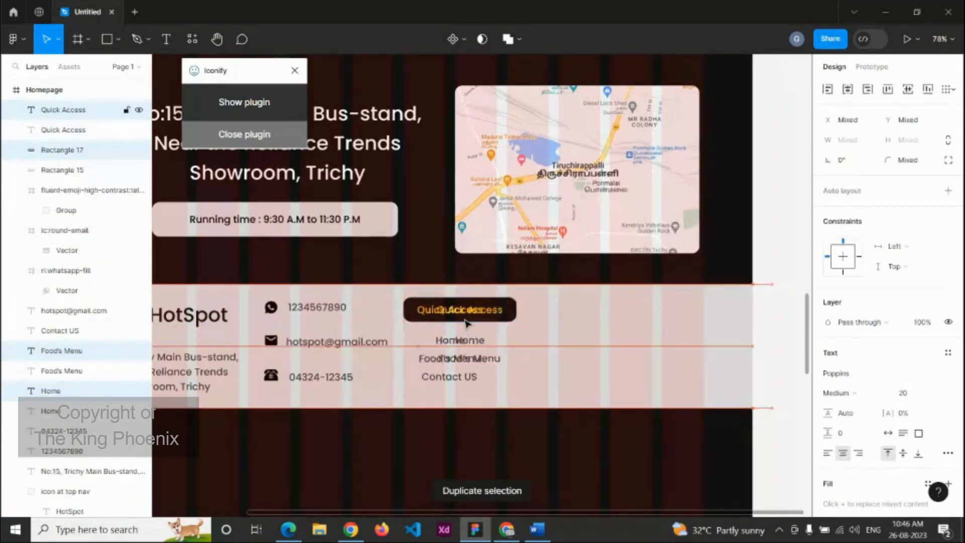
pyautogui.hotkey('shift', 'Right')
pyautogui.hotkey('shift', 'Right')
pyautogui.hotkey('shift', 'Right')
pyautogui.hotkey('shift', 'Right')
pyautogui.hotkey('shift', 'Right')
pyautogui.hotkey('shift', 'Right')
pyautogui.hotkey('shift', 'Right')
pyautogui.hotkey('shift', 'Right')
pyautogui.hotkey('shift', 'Right')
pyautogui.hotkey('shift', 'Right')
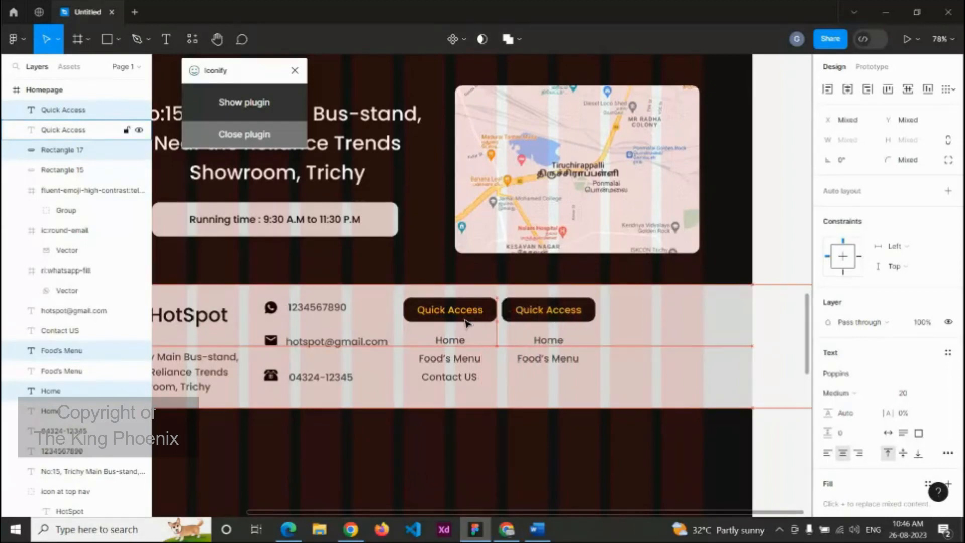
pyautogui.click(710, 332)
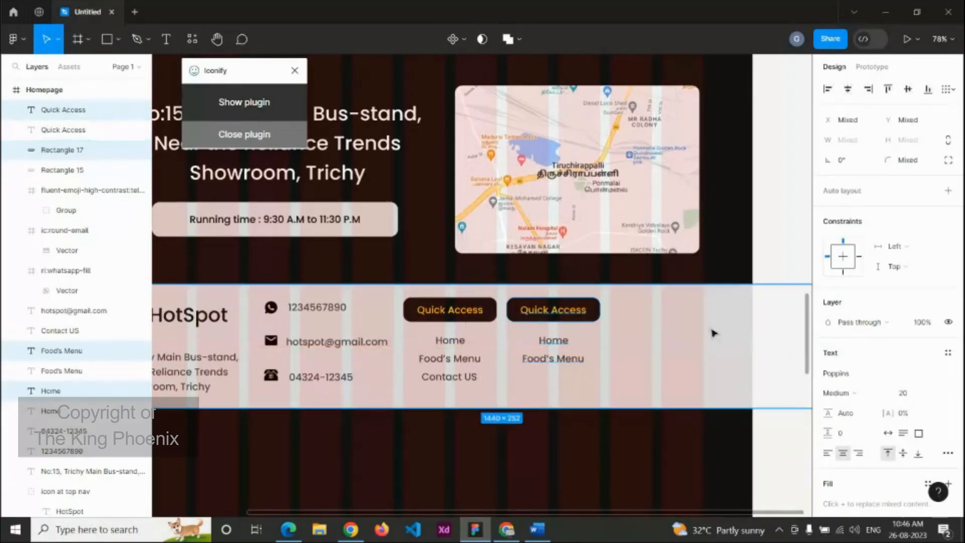
pyautogui.press('Escape')
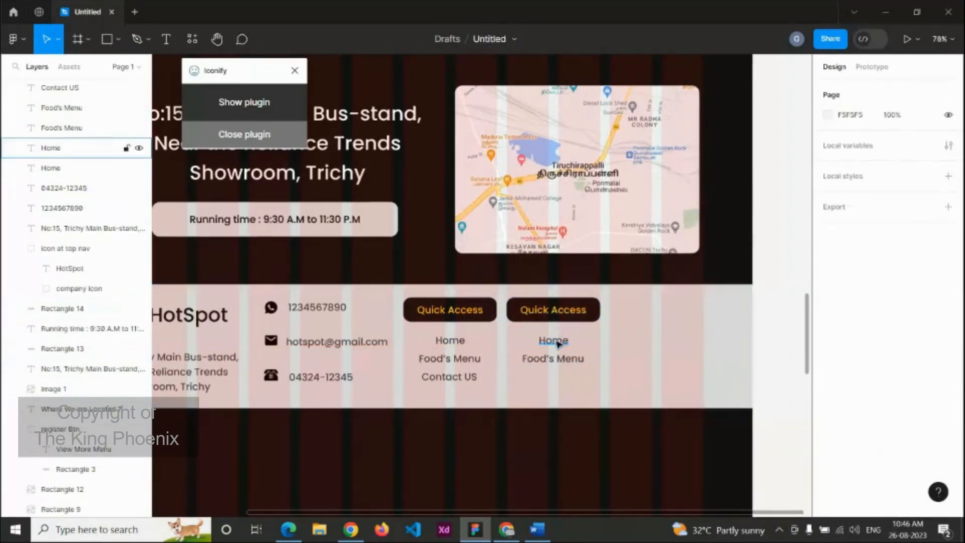
# Step: Rename the copied heading and links to Services, Packaging and Delivery
pyautogui.doubleClick(547, 310)
pyautogui.write('Services')
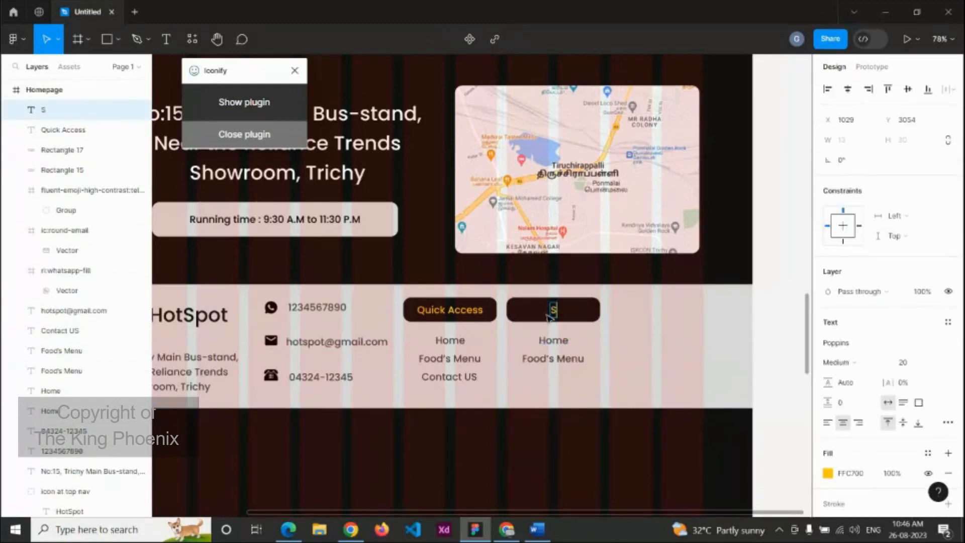
pyautogui.doubleClick(559, 340)
pyautogui.write('Pa')
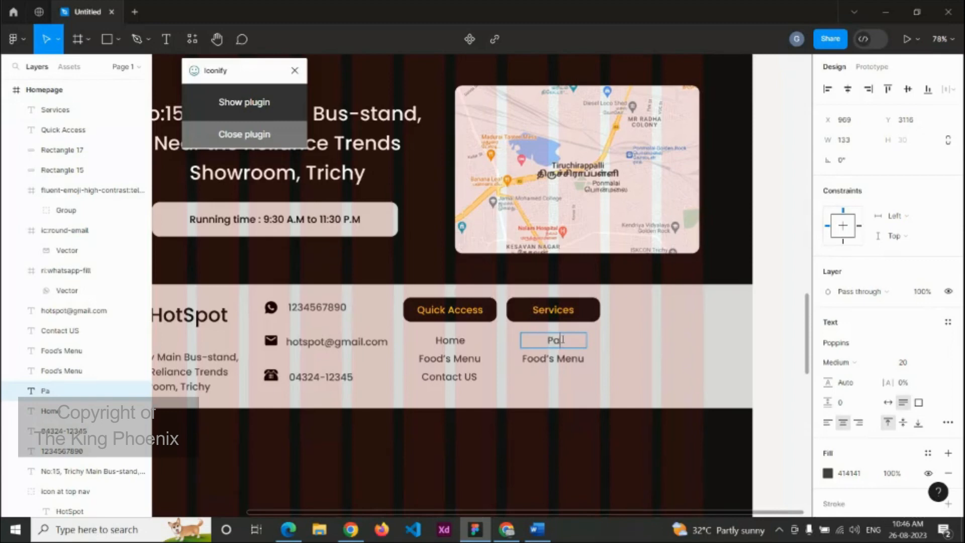
pyautogui.write('ckaging')
pyautogui.click(576, 363)
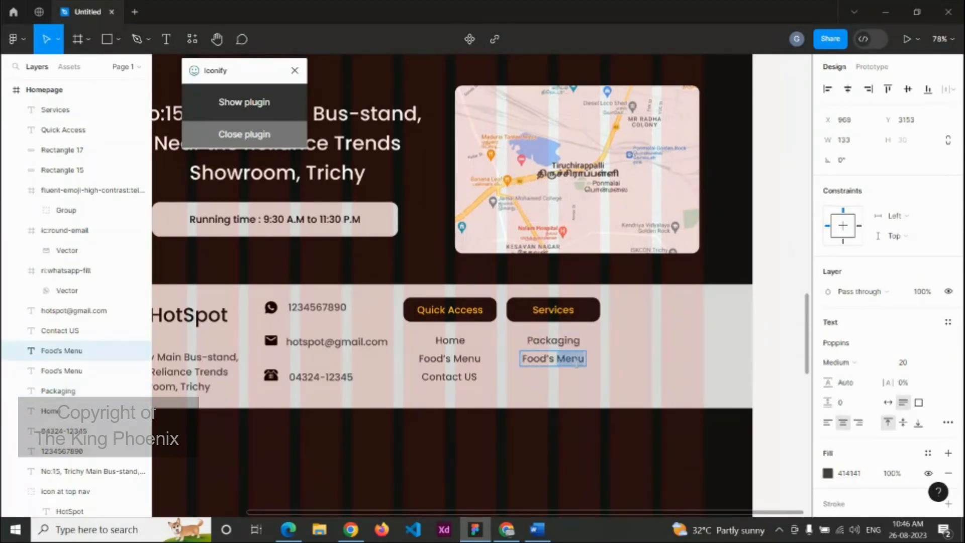
pyautogui.doubleClick(577, 363)
pyautogui.write('De')
pyautogui.press('BackSpace')
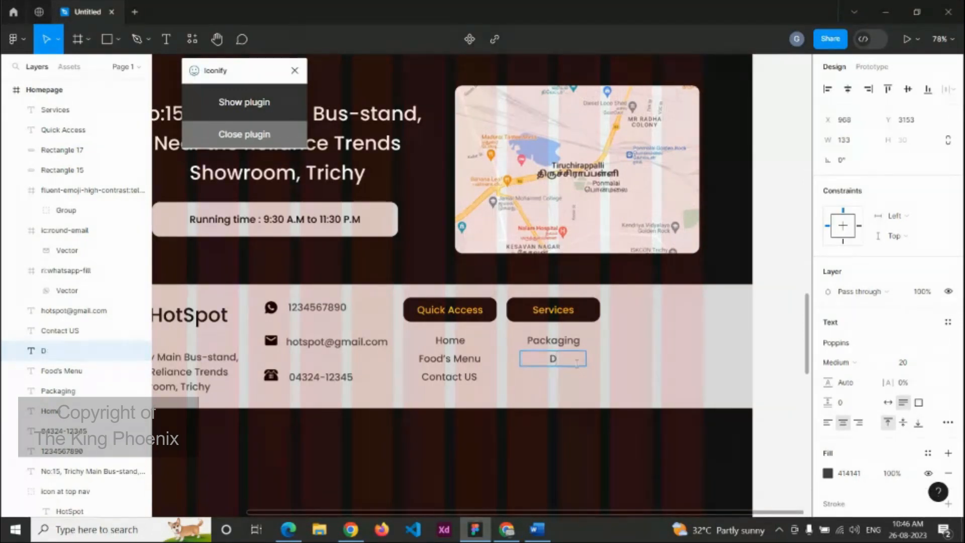
pyautogui.write('elivery')
pyautogui.press('Escape')
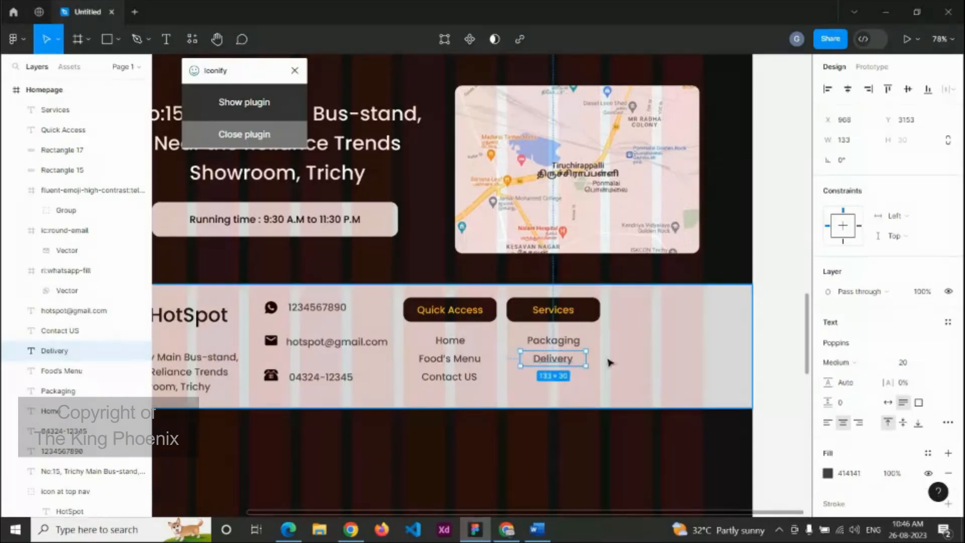
pyautogui.keyDown('shift'); pyautogui.click(573, 346); pyautogui.keyUp('shift')
pyautogui.keyDown('shift'); pyautogui.click(571, 315); pyautogui.keyUp('shift')
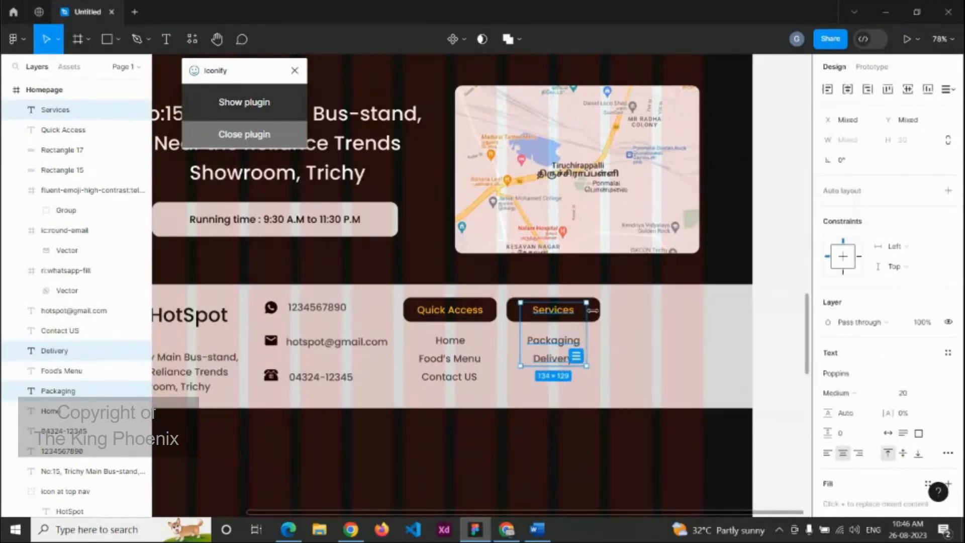
# Step: Duplicate the Services column, move it right, and rename its heading Other Services
pyautogui.keyDown('shift'); pyautogui.click(596, 314); pyautogui.keyUp('shift')
pyautogui.hotkey('ctrl', 'd')
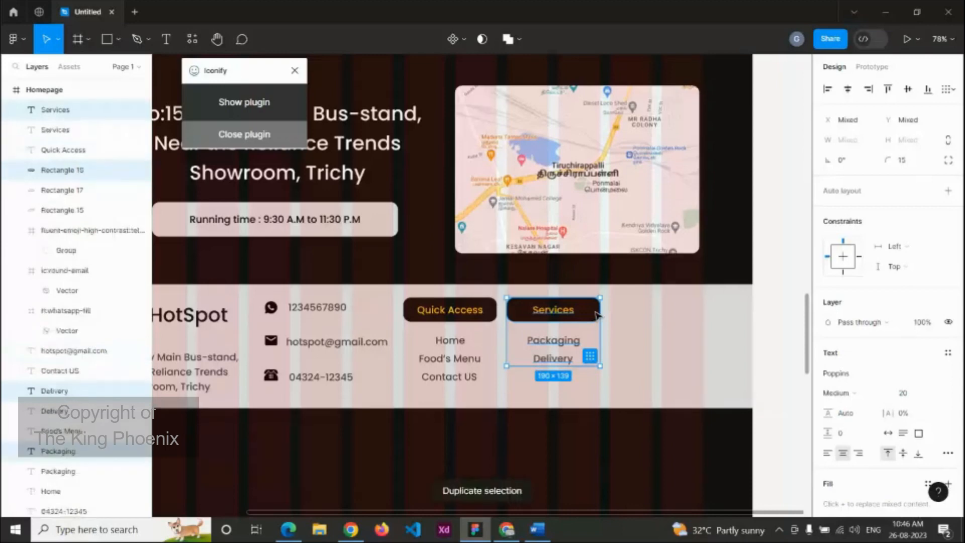
pyautogui.hotkey('shift', 'Right')
pyautogui.hotkey('shift', 'Right')
pyautogui.hotkey('shift', 'Right')
pyautogui.hotkey('shift', 'Right')
pyautogui.hotkey('shift', 'Right')
pyautogui.hotkey('shift', 'Right')
pyautogui.hotkey('shift', 'Right')
pyautogui.hotkey('shift', 'Right')
pyautogui.hotkey('shift', 'Right')
pyautogui.hotkey('shift', 'Right')
pyautogui.hotkey('shift', 'Right')
pyautogui.hotkey('shift', 'Right')
pyautogui.hotkey('shift', 'Right')
pyautogui.hotkey('shift', 'Right')
pyautogui.hotkey('shift', 'Right')
pyautogui.hotkey('shift', 'Right')
pyautogui.hotkey('shift', 'Right')
pyautogui.hotkey('shift', 'Right')
pyautogui.hotkey('shift', 'Right')
pyautogui.hotkey('shift', 'Right')
pyautogui.hotkey('shift', 'Right')
pyautogui.hotkey('shift', 'Right')
pyautogui.hotkey('shift', 'Right')
pyautogui.hotkey('shift', 'Right')
pyautogui.hotkey('shift', 'Right')
pyautogui.hotkey('shift', 'Right')
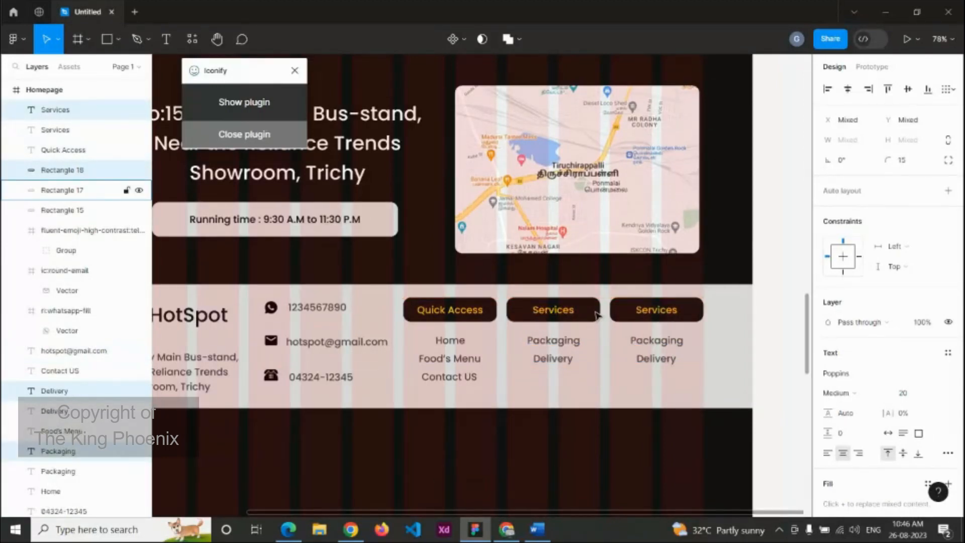
pyautogui.doubleClick(655, 310)
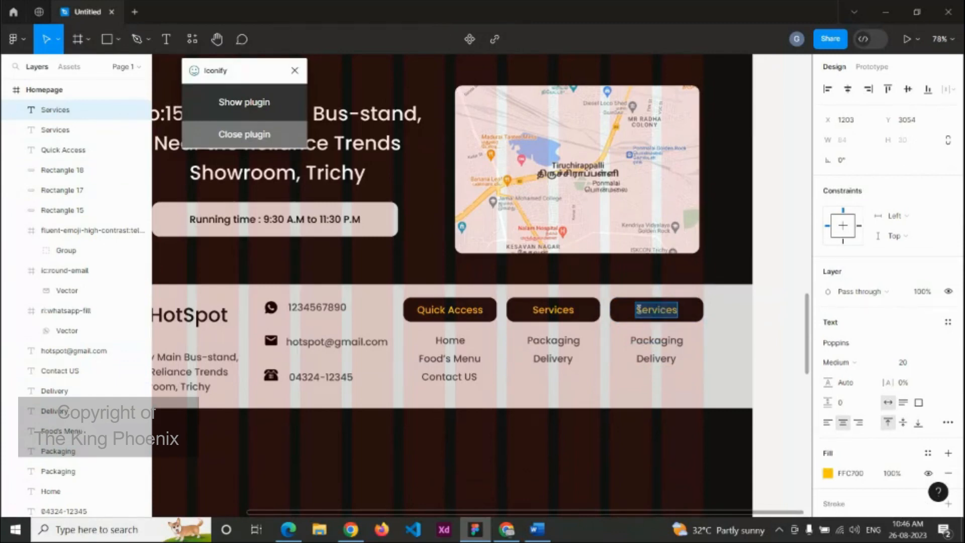
pyautogui.click(638, 309)
pyautogui.write('Other')
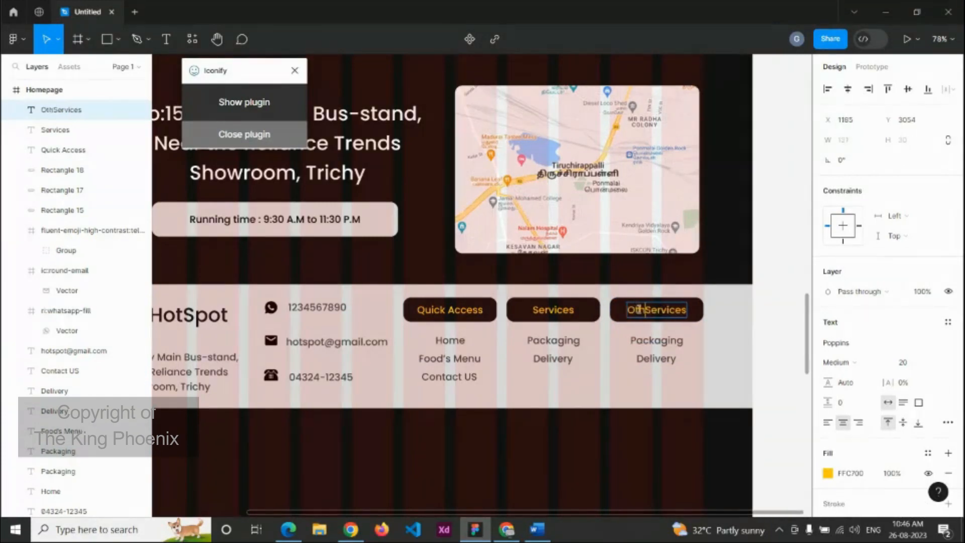
# Step: Change Packaging to Party Hall Booking on one line and delete the Delivery link
pyautogui.click(660, 342)
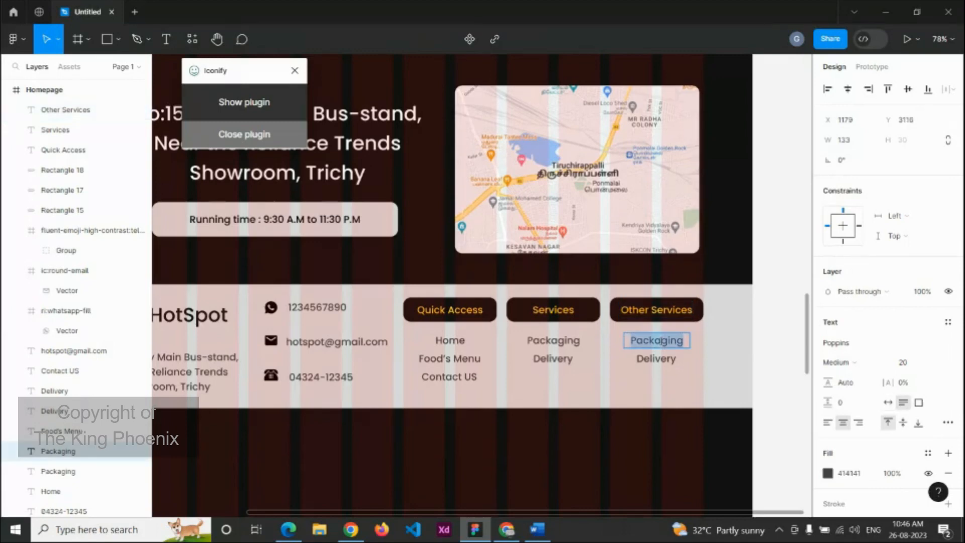
pyautogui.write('Pary')
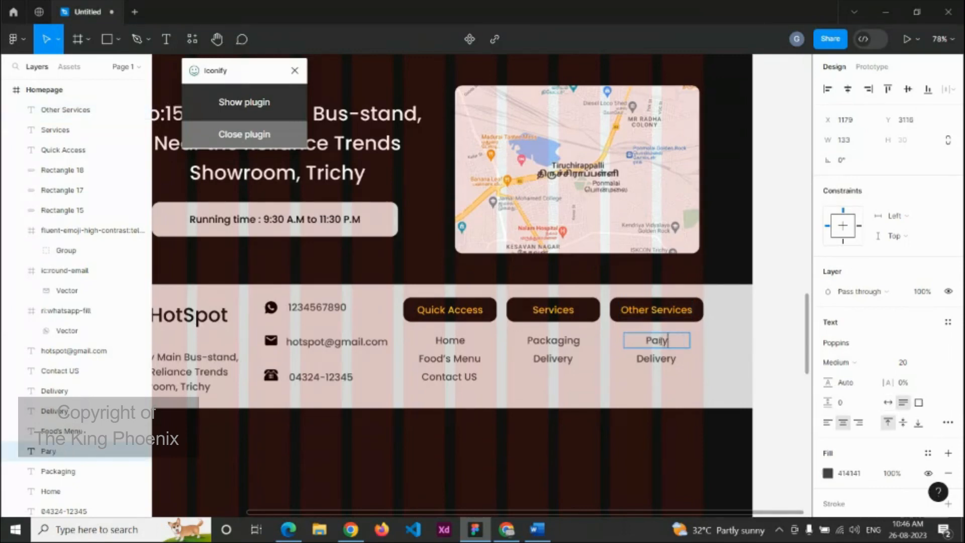
pyautogui.press('BackSpace')
pyautogui.write('ty Hall')
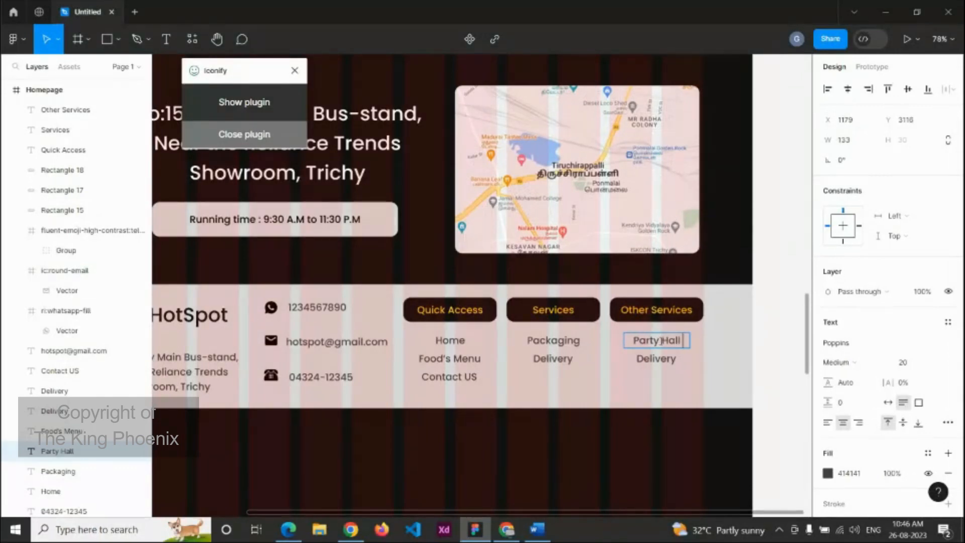
pyautogui.write(' Booking')
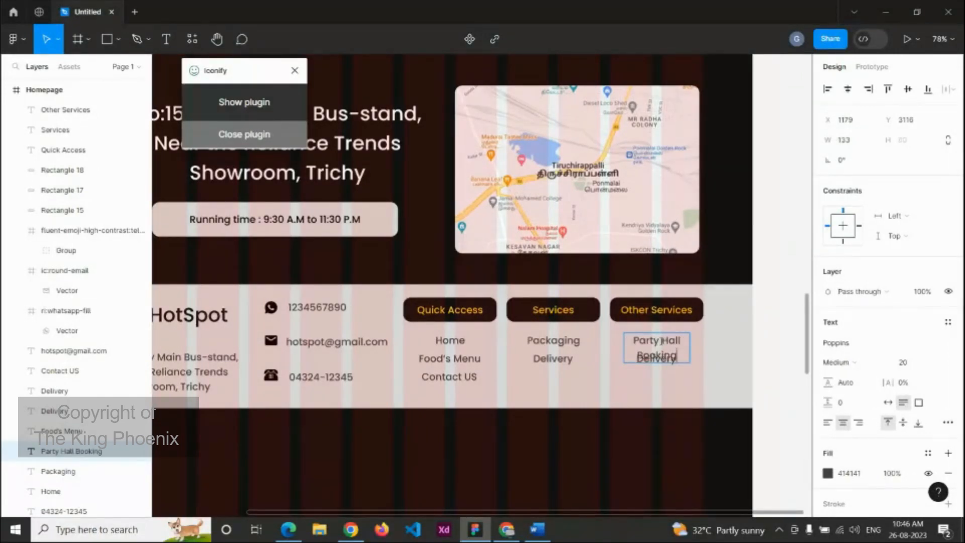
pyautogui.press('Escape')
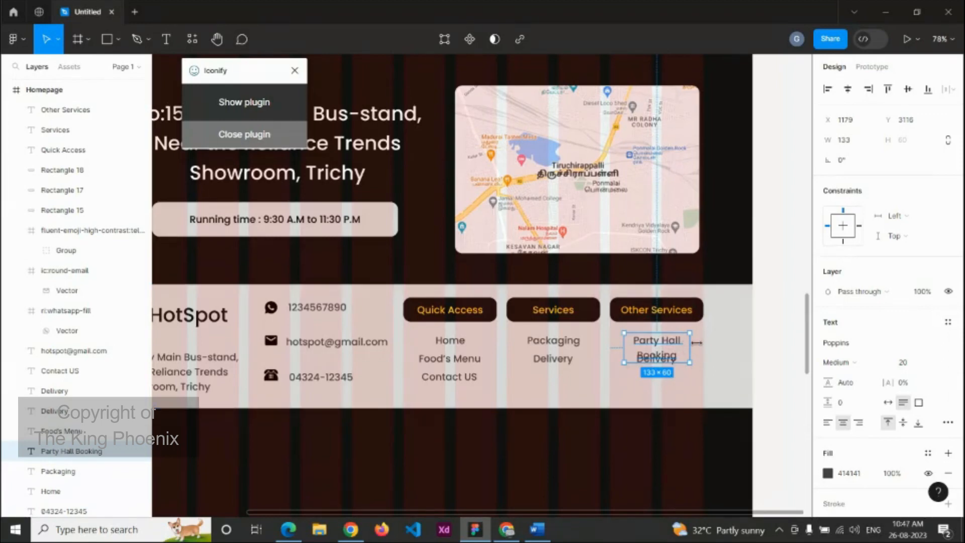
pyautogui.moveTo(696, 342)
pyautogui.mouseDown()
pyautogui.moveTo(716, 344)
pyautogui.moveTo(693, 344)
pyautogui.mouseUp()
pyautogui.click(672, 366)
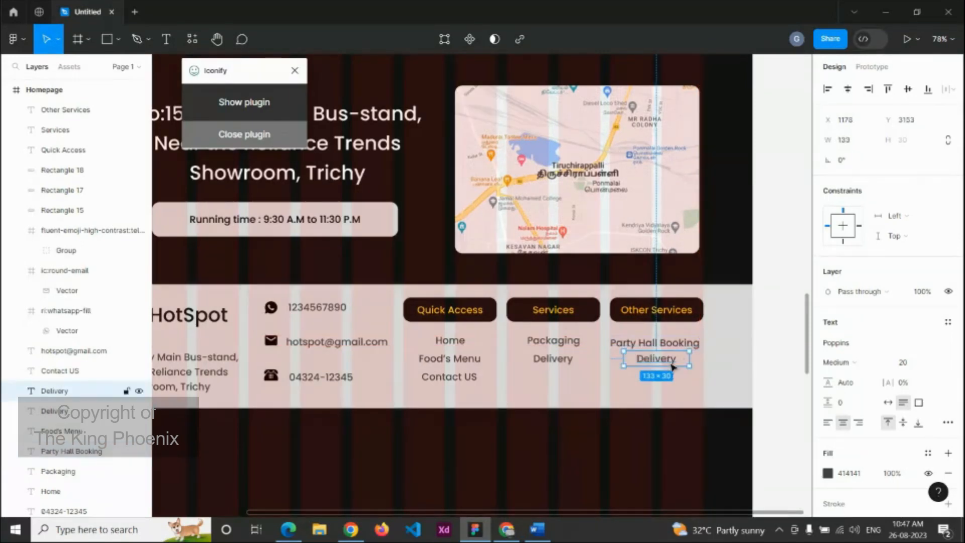
pyautogui.press('Delete')
# Step: Shorten the footer background rectangle to 237 px tall
pyautogui.scroll(-5, 673, 365)
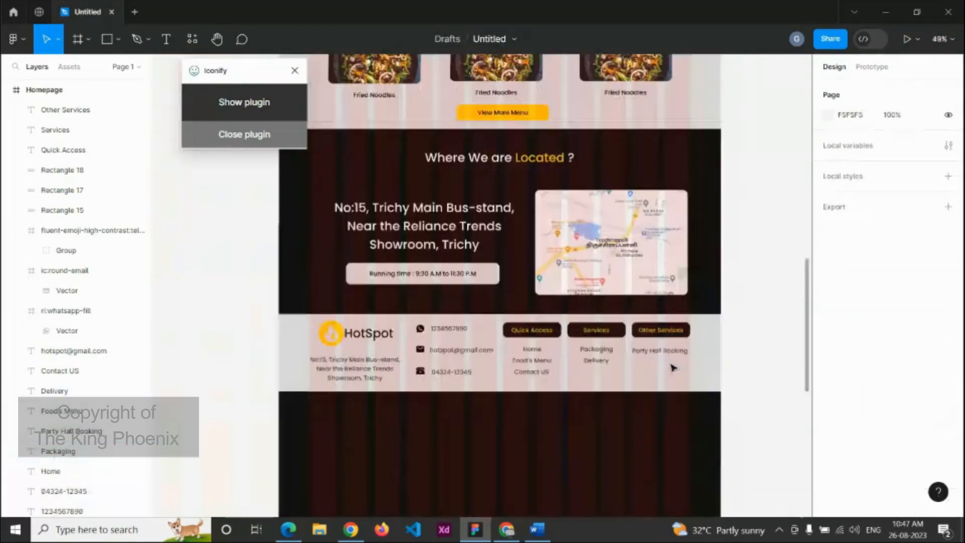
pyautogui.click(626, 390)
pyautogui.moveTo(627, 390); pyautogui.dragTo(628, 386)
# Step: Pull the Homepage frame's bottom edge up to 3254 px, just below the footer
pyautogui.scroll(-5, 628, 386)
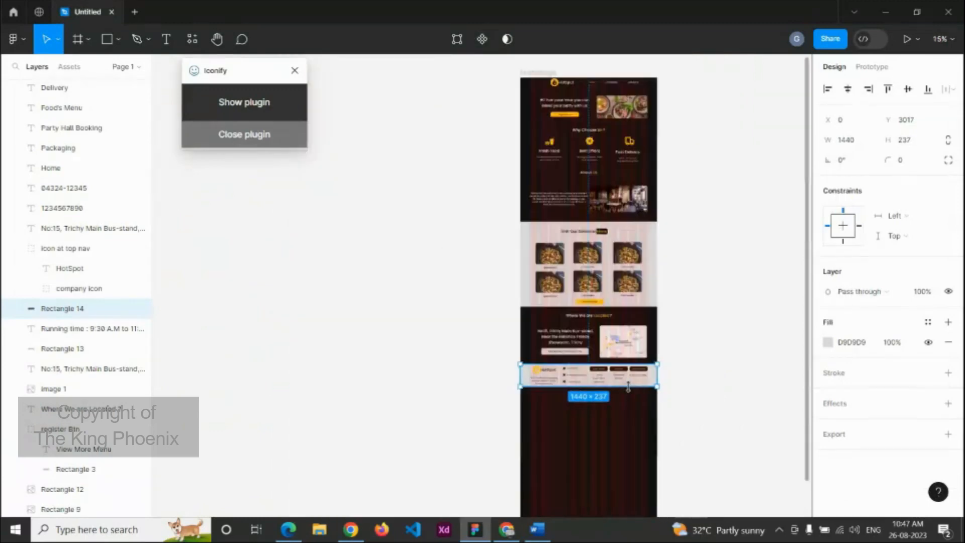
pyautogui.click(549, 73)
pyautogui.scroll(-3, 674, 412)
pyautogui.moveTo(631, 410); pyautogui.dragTo(625, 250)
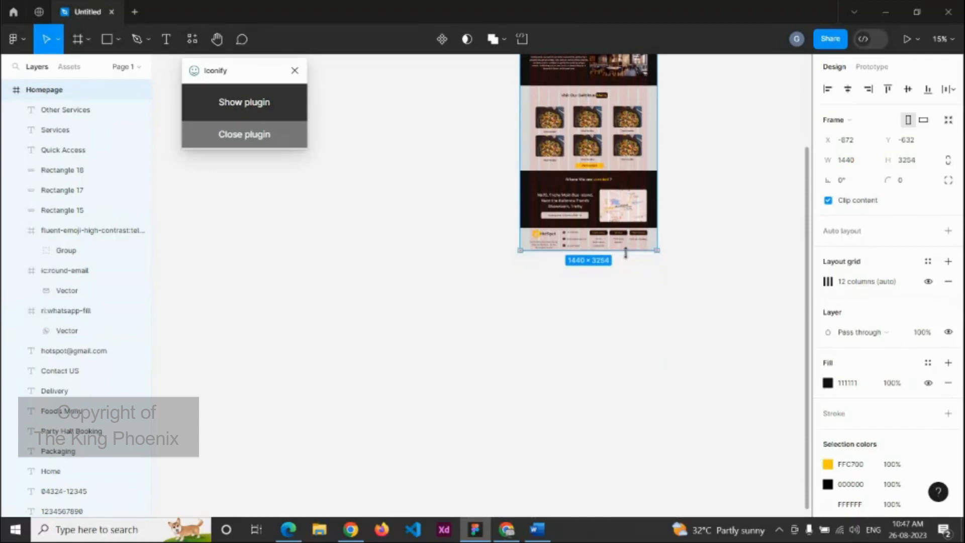
pyautogui.click(702, 239)
pyautogui.scroll(-3, 707, 241)
pyautogui.moveTo(706, 241); pyautogui.dragTo(590, 334)
pyautogui.scroll(5, 575, 271)
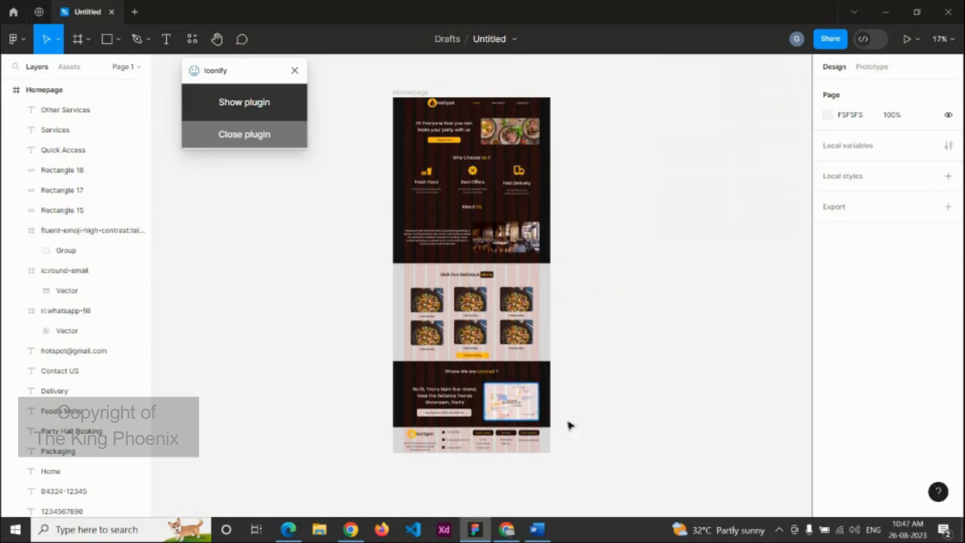
pyautogui.click(409, 93)
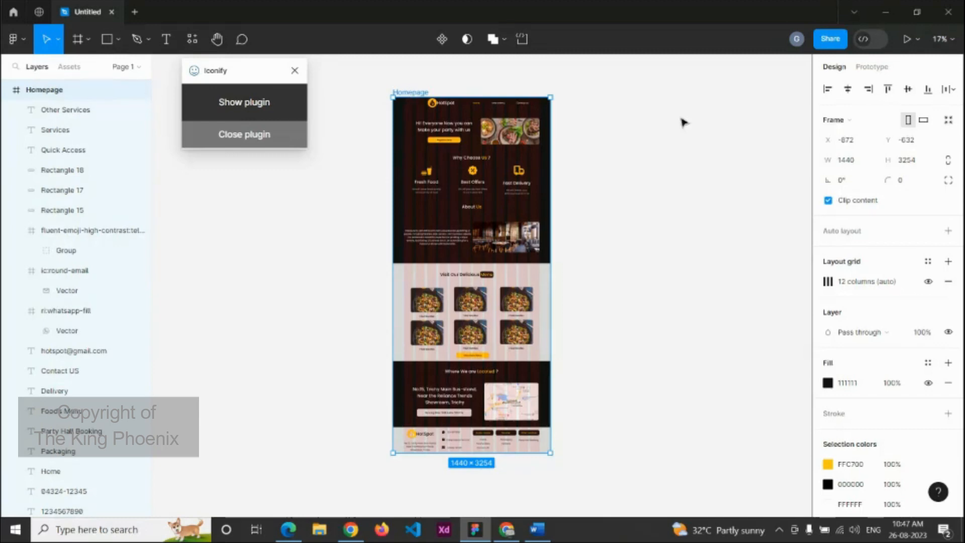
# Step: Present the homepage as a prototype, scroll down to the footer, then return to the design file
pyautogui.click(907, 41)
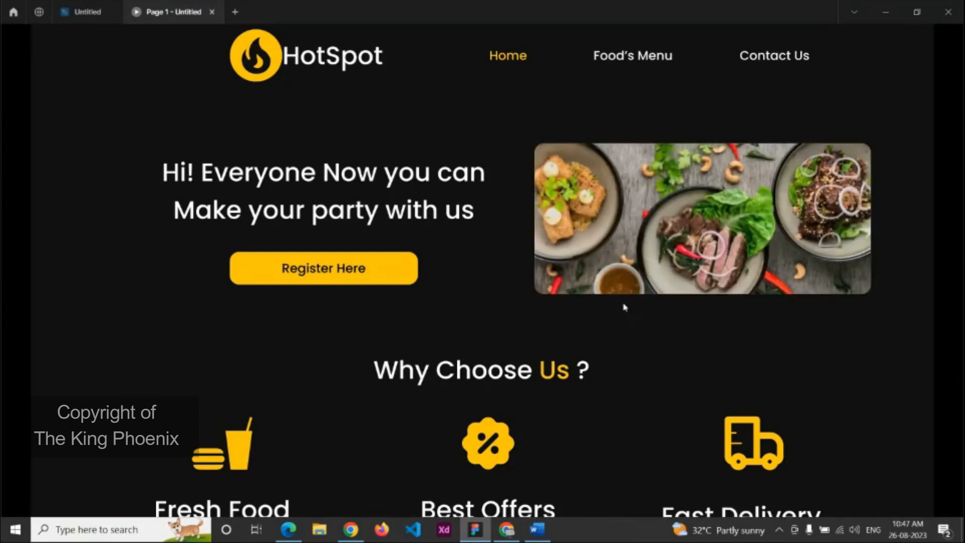
pyautogui.scroll(-10, 724, 302)
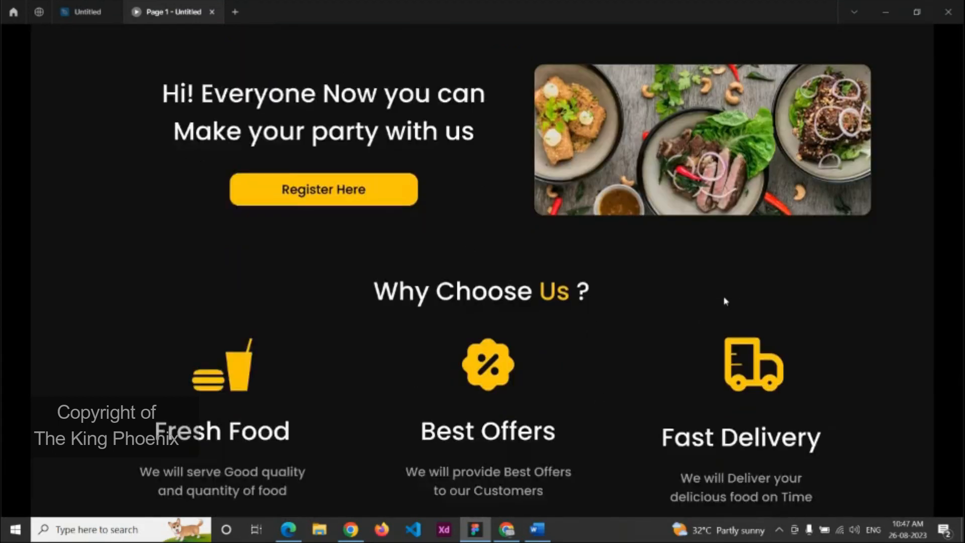
pyautogui.scroll(-2, 726, 300)
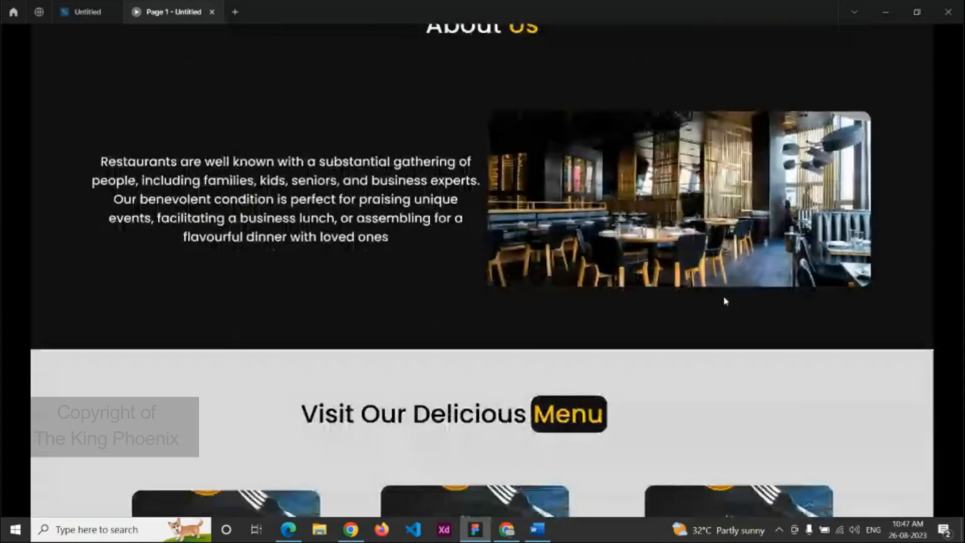
pyautogui.scroll(-12, 709, 258)
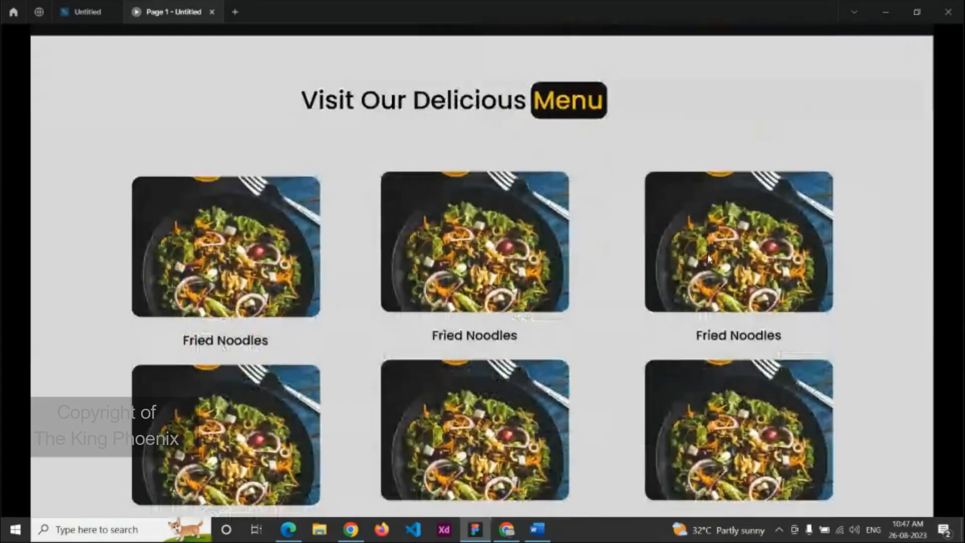
pyautogui.scroll(-9, 709, 259)
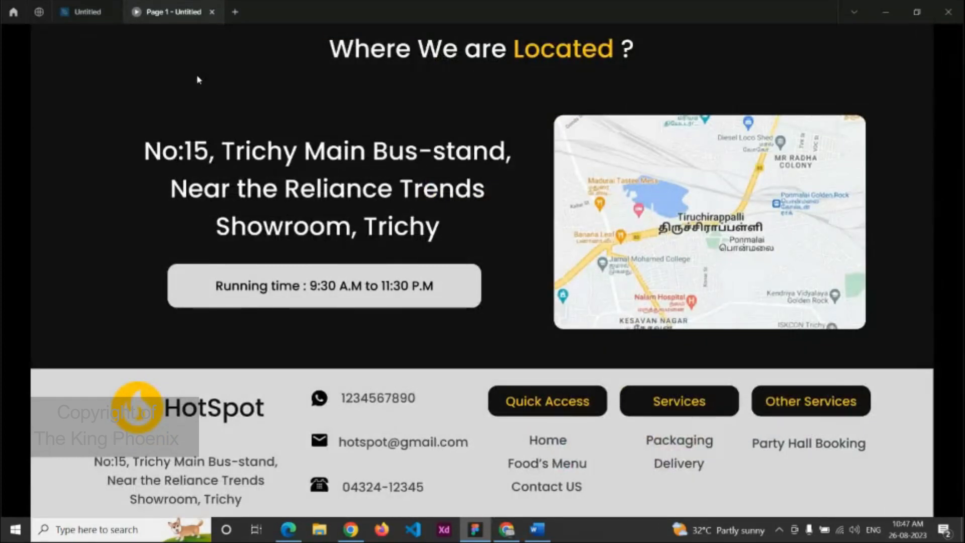
pyautogui.click(84, 6)
pyautogui.click(625, 230)
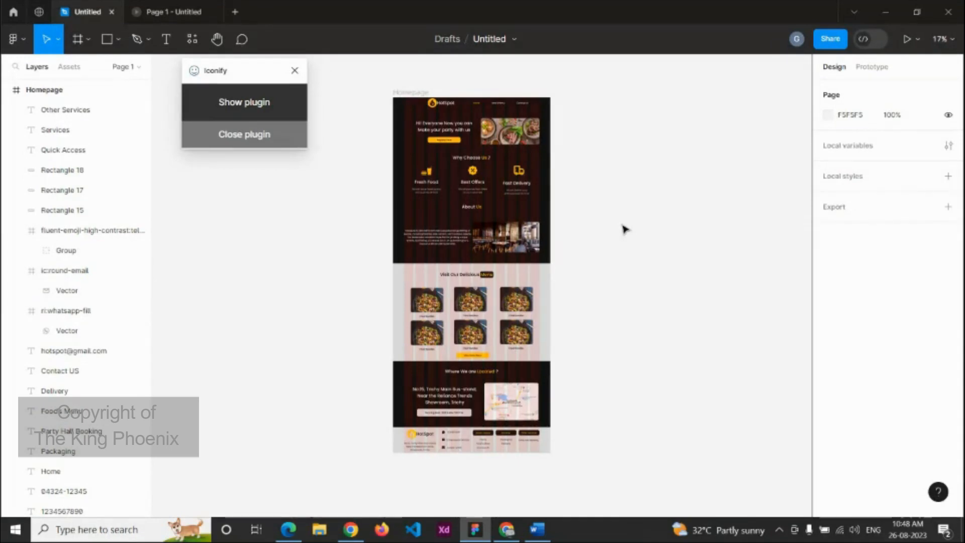
# Step: Close the Iconify popup and select the 300 × 52 View More Menu button group
pyautogui.click(295, 70)
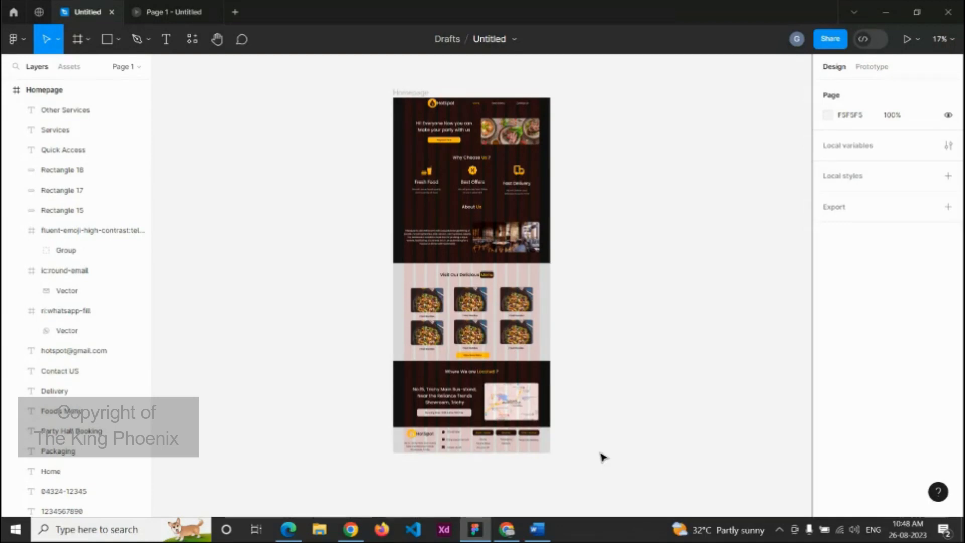
pyautogui.keyDown('ctrl'); pyautogui.scroll(3, 497, 397); pyautogui.keyUp('ctrl')
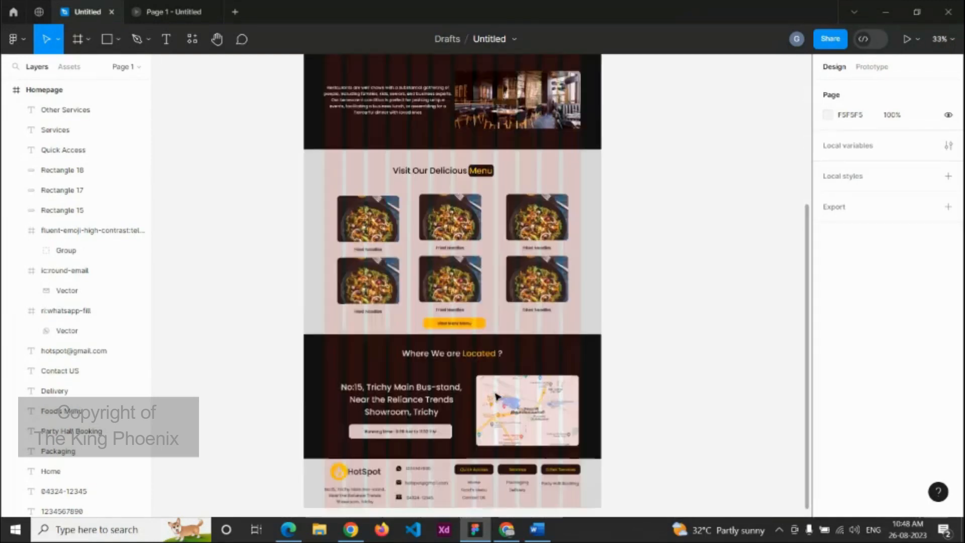
pyautogui.click(483, 321)
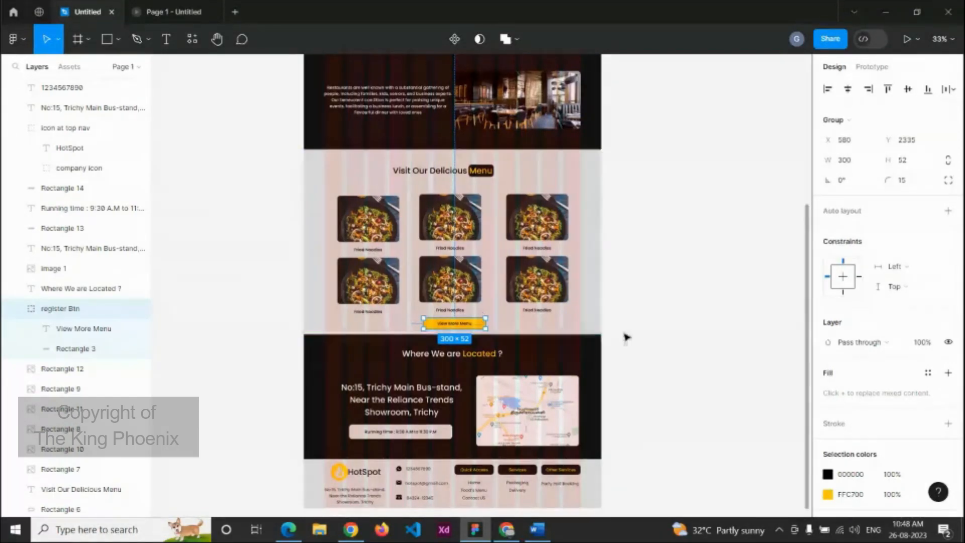
# Step: Deselect and scroll through the homepage design, then switch to the Google Meet call in Chrome
pyautogui.click(655, 323)
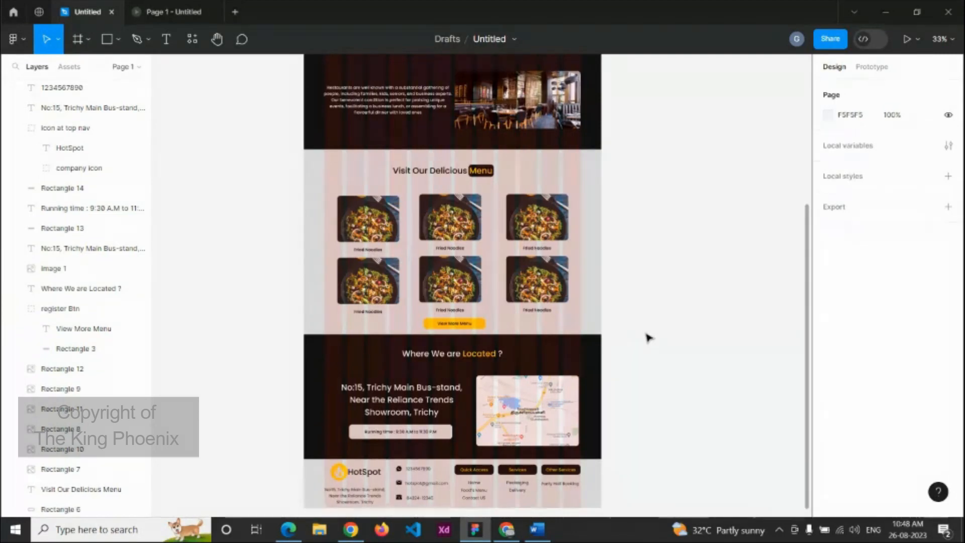
pyautogui.scroll(3, 648, 337)
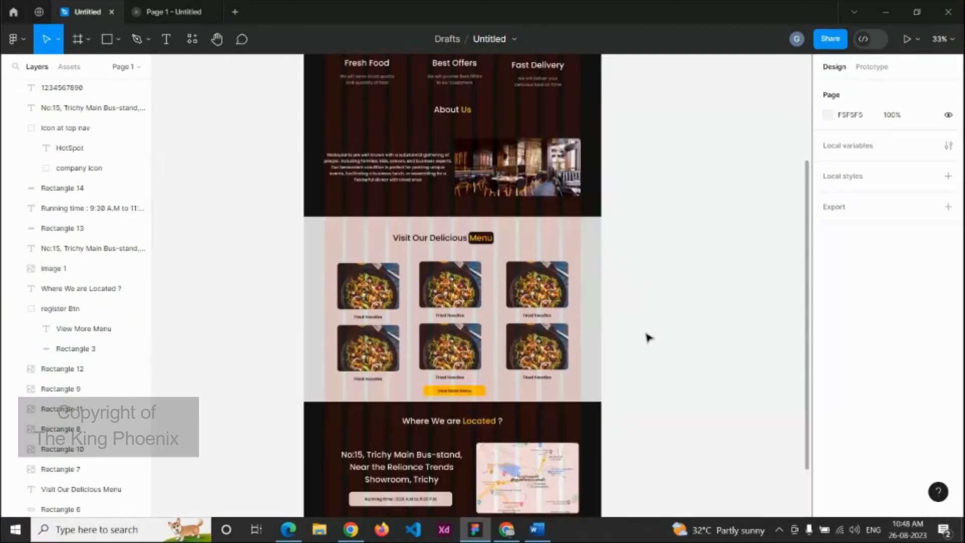
pyautogui.scroll(10, 648, 337)
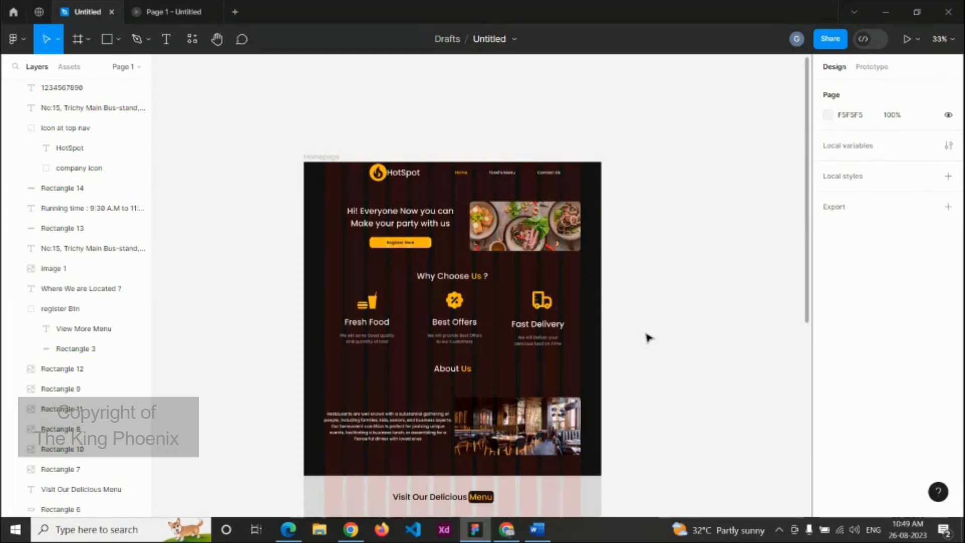
pyautogui.scroll(-1, 649, 338)
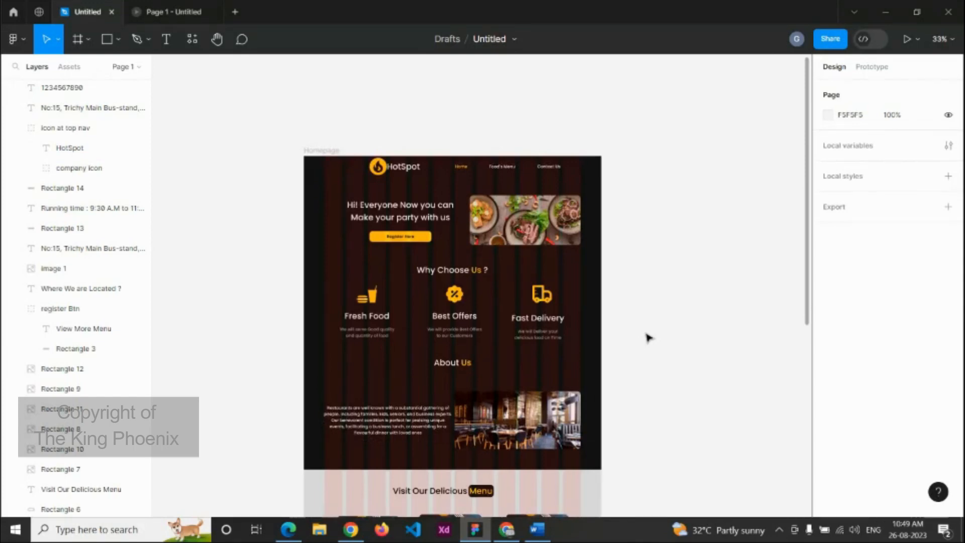
pyautogui.scroll(-1, 648, 338)
pyautogui.scroll(-2, 648, 338)
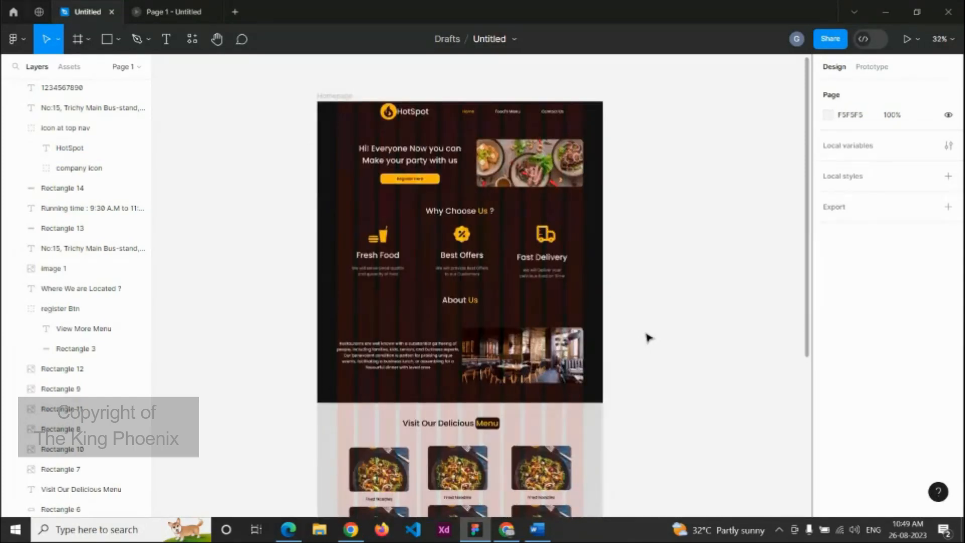
pyautogui.scroll(-1, 648, 338)
pyautogui.scroll(-2, 648, 338)
pyautogui.scroll(1, 648, 338)
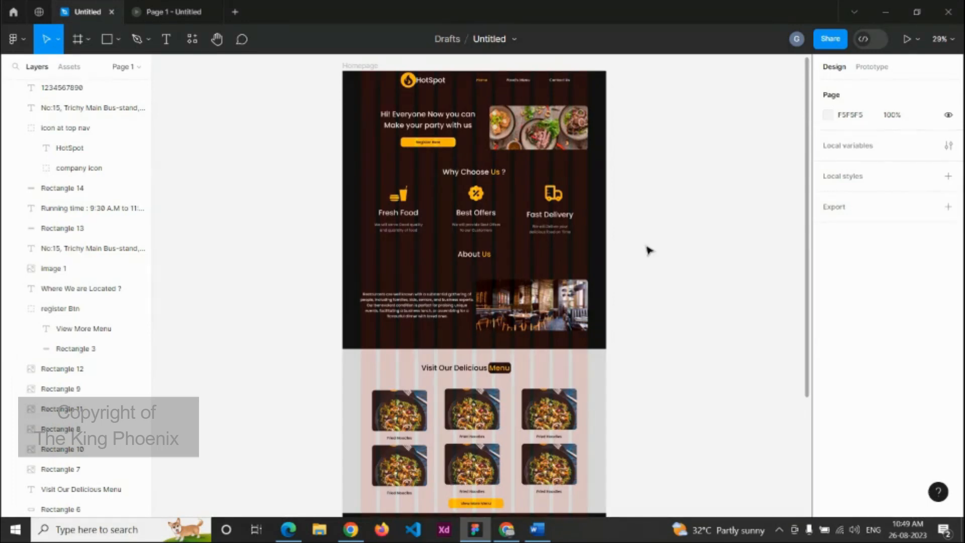
pyautogui.scroll(-1, 649, 250)
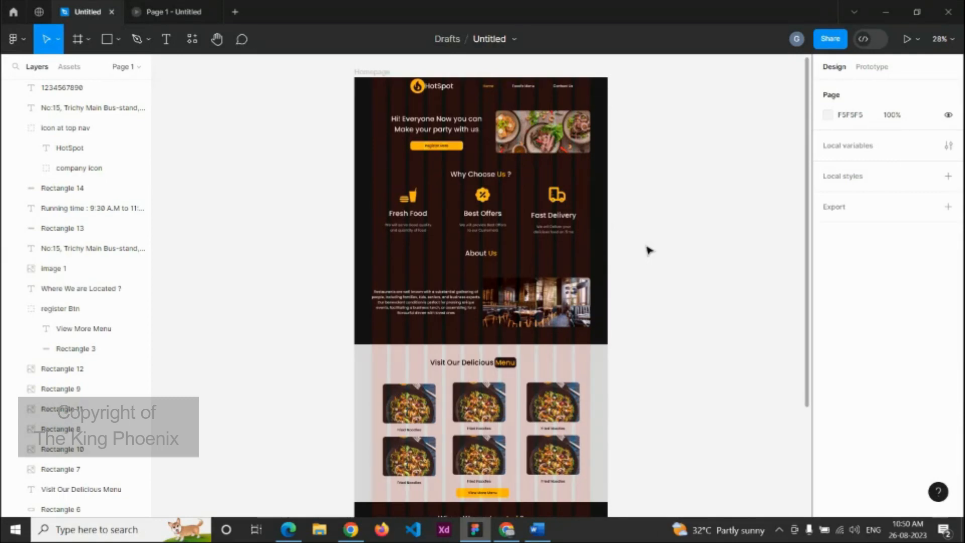
pyautogui.scroll(-2, 648, 249)
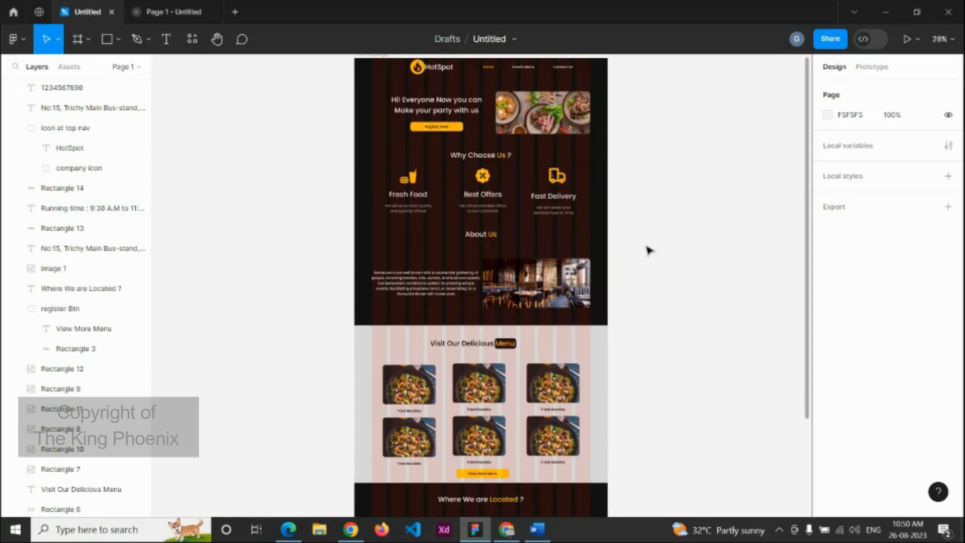
pyautogui.scroll(-1, 648, 249)
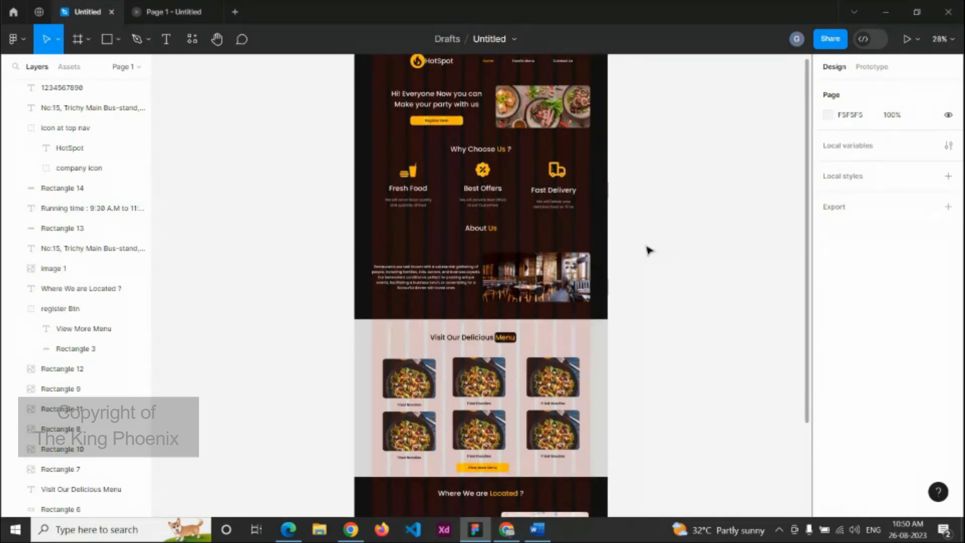
pyautogui.scroll(-1, 647, 250)
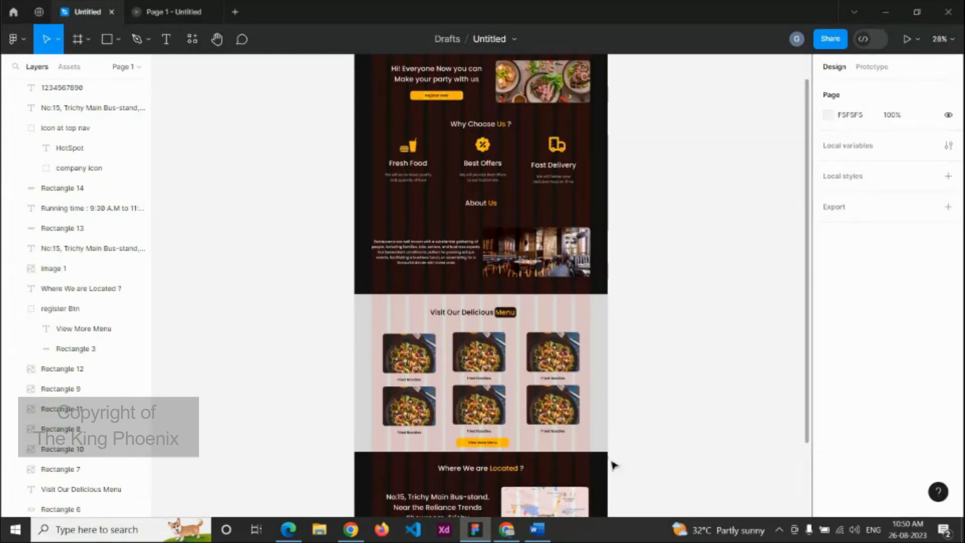
pyautogui.click(511, 537)
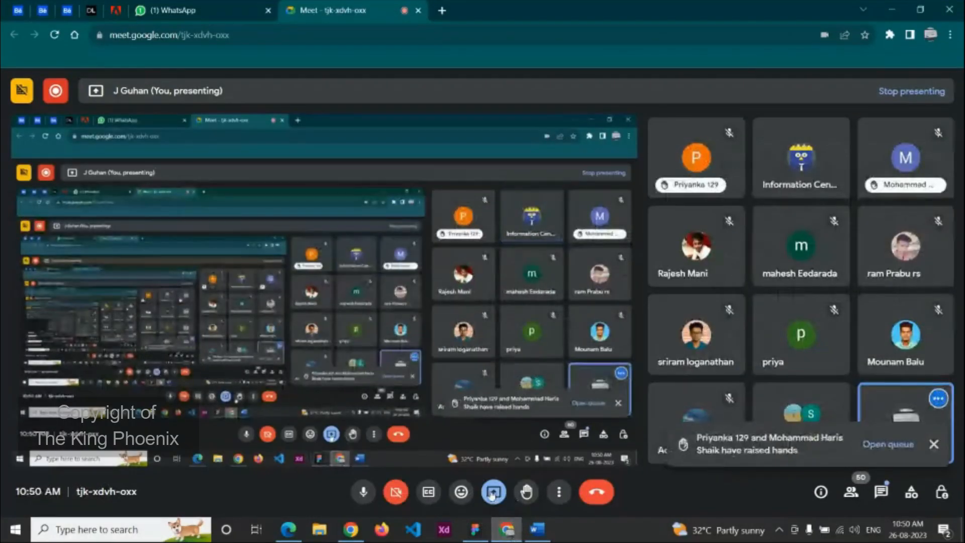
# Step: Open Meet's presenting options, then Alt+Tab over to Microsoft Whiteboard
pyautogui.click(494, 492)
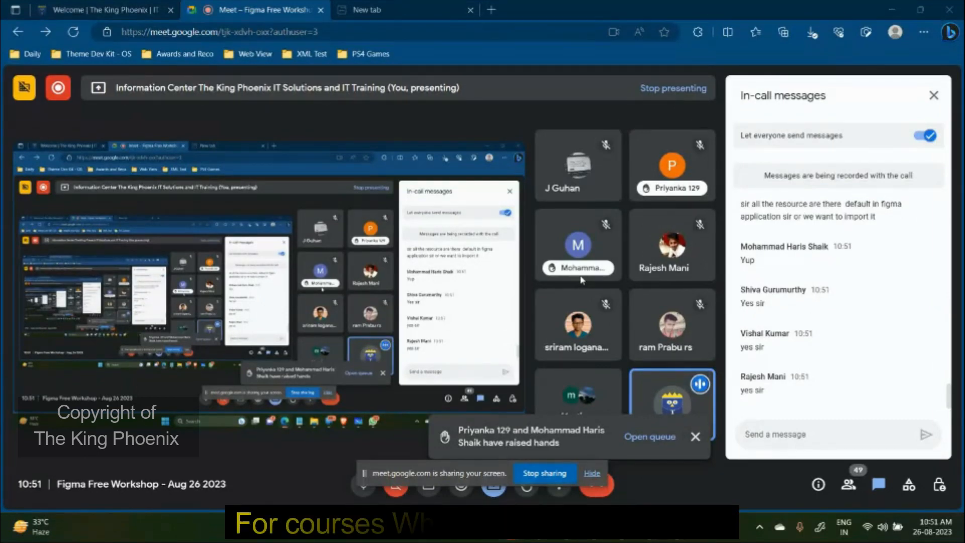
pyautogui.hotkey('alt', 'Tab')
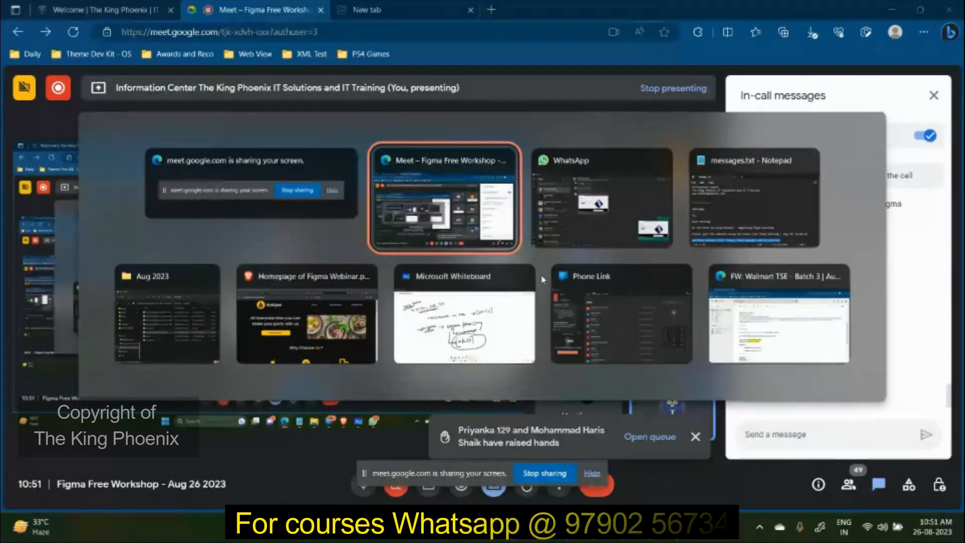
pyautogui.hotkey('alt', 'Tab')
pyautogui.hotkey('alt', 'Tab')
pyautogui.hotkey('alt', 'Tab')
pyautogui.hotkey('alt', 'Tab')
pyautogui.hotkey('alt', 'Tab')
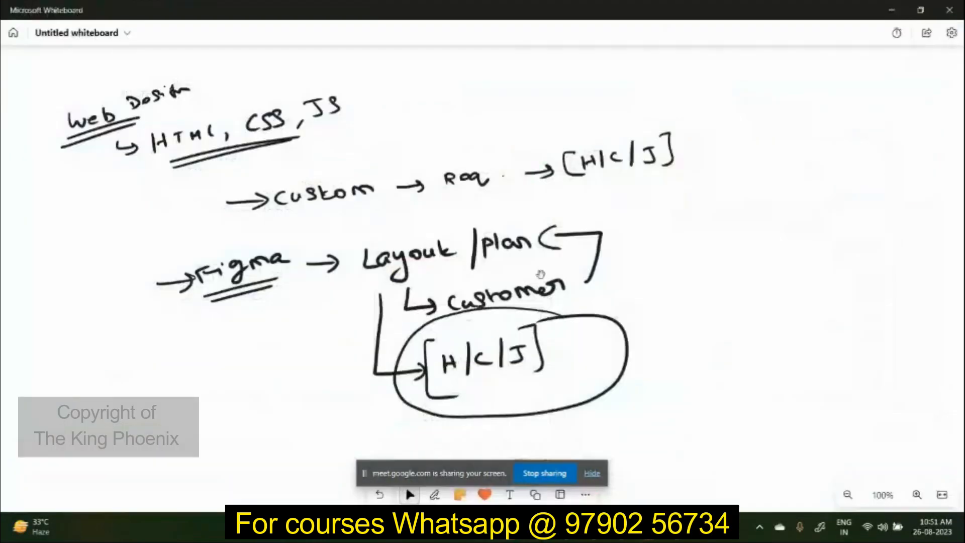
# Step: Clear the board and handwrite an arrow followed by PDF with the pen
pyautogui.hotkey('ctrl', 'a')
pyautogui.press('Delete')
pyautogui.hotkey('alt', 'w')
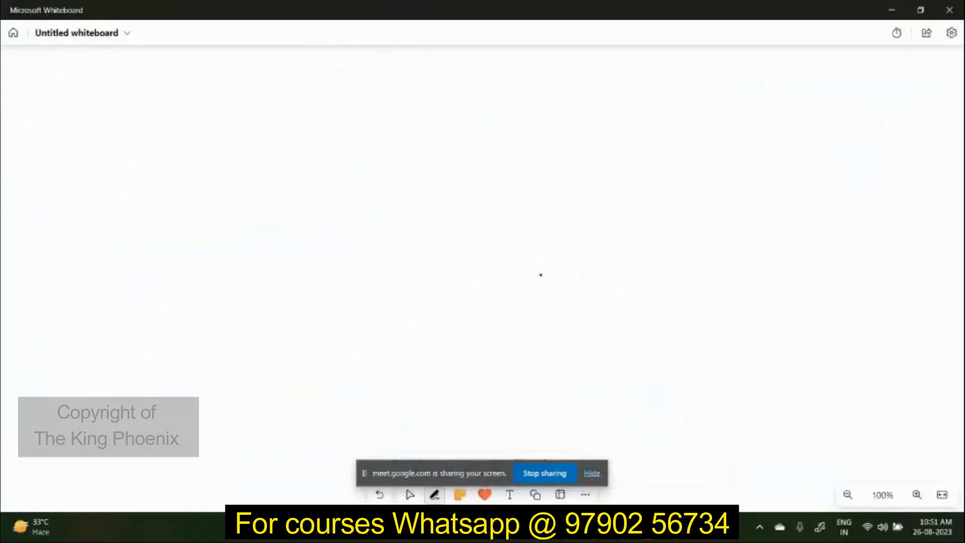
pyautogui.moveTo(79, 127); pyautogui.dragTo(117, 128)
pyautogui.moveTo(104, 119)
pyautogui.mouseDown()
pyautogui.moveTo(105, 137)
pyautogui.moveTo(147, 131)
pyautogui.mouseUp()
pyautogui.moveTo(145, 116)
pyautogui.mouseDown()
pyautogui.moveTo(159, 121)
pyautogui.moveTo(147, 131)
pyautogui.mouseUp()
pyautogui.moveTo(162, 114)
pyautogui.mouseDown()
pyautogui.moveTo(163, 129)
pyautogui.moveTo(176, 110)
pyautogui.mouseUp()
pyautogui.moveTo(164, 119); pyautogui.dragTo(175, 117)
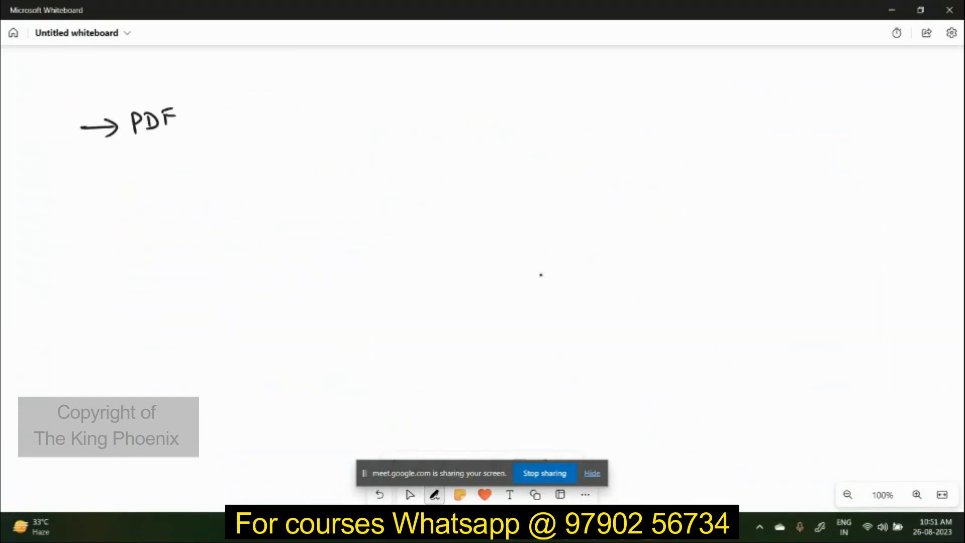
pyautogui.hotkey('alt', 'w')
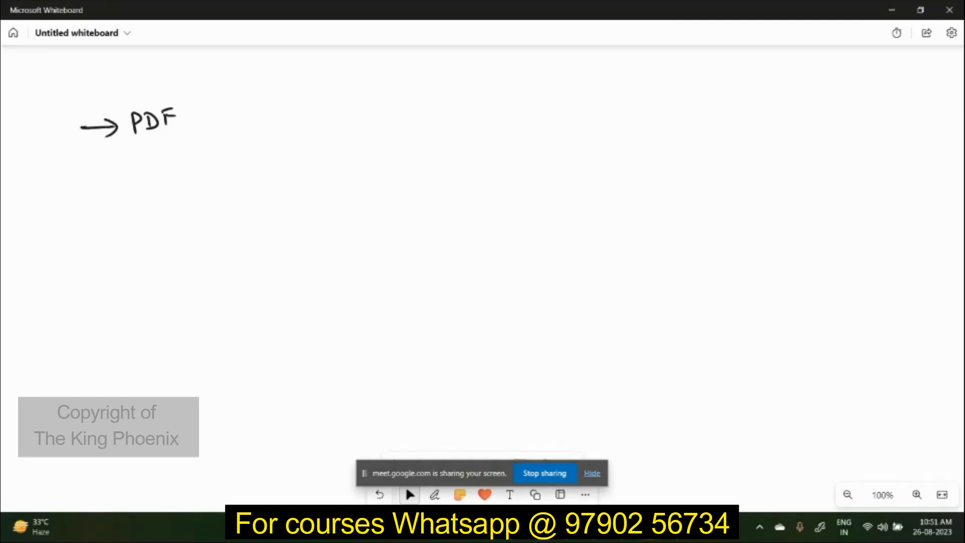
# Step: Handwrite Figma in front, then → Approves → Design with H/C/J beneath
pyautogui.click(434, 495)
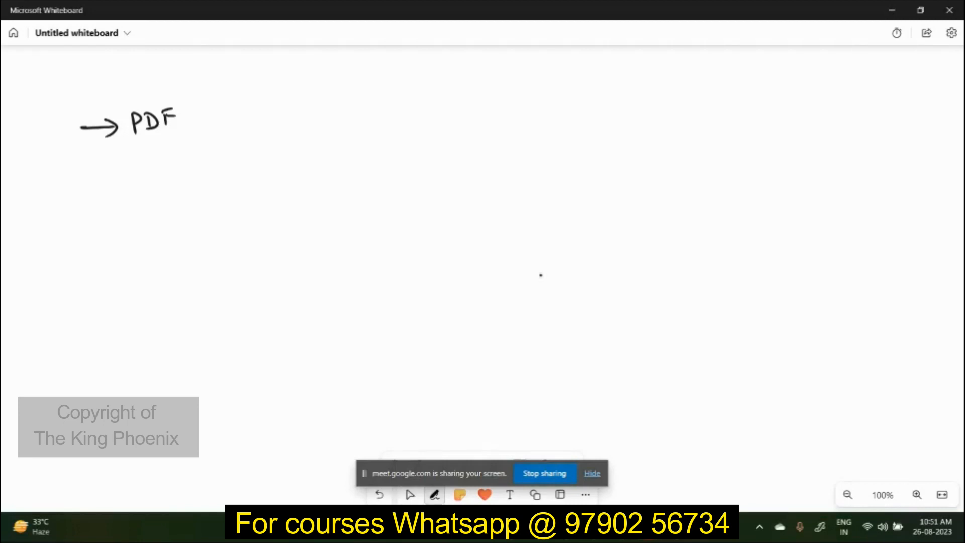
pyautogui.moveTo(191, 118)
pyautogui.mouseDown()
pyautogui.moveTo(228, 117)
pyautogui.moveTo(222, 123)
pyautogui.mouseUp()
pyautogui.moveTo(27, 126)
pyautogui.mouseDown()
pyautogui.moveTo(28, 140)
pyautogui.moveTo(44, 118)
pyautogui.moveTo(37, 138)
pyautogui.moveTo(63, 114)
pyautogui.moveTo(81, 116)
pyautogui.mouseUp()
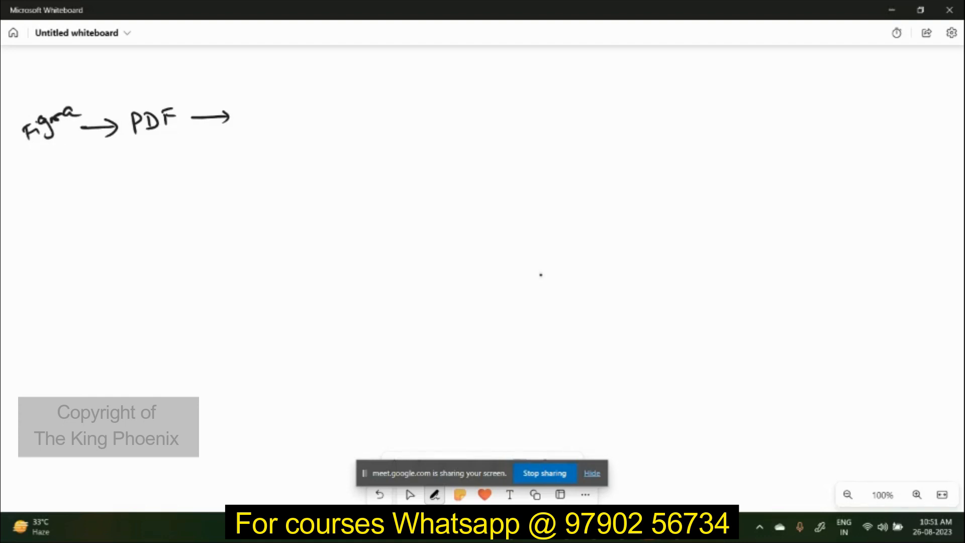
pyautogui.moveTo(251, 123)
pyautogui.mouseDown()
pyautogui.moveTo(333, 103)
pyautogui.moveTo(408, 116)
pyautogui.mouseUp()
pyautogui.moveTo(415, 109)
pyautogui.mouseDown()
pyautogui.moveTo(436, 100)
pyautogui.moveTo(453, 112)
pyautogui.mouseUp()
pyautogui.moveTo(455, 107); pyautogui.dragTo(468, 101)
pyautogui.moveTo(405, 122)
pyautogui.mouseDown()
pyautogui.moveTo(472, 106)
pyautogui.moveTo(413, 145)
pyautogui.mouseUp()
pyautogui.moveTo(421, 131)
pyautogui.mouseDown()
pyautogui.moveTo(421, 142)
pyautogui.moveTo(435, 132)
pyautogui.moveTo(431, 152)
pyautogui.mouseUp()
pyautogui.moveTo(453, 129); pyautogui.dragTo(462, 141)
pyautogui.moveTo(471, 123); pyautogui.dragTo(474, 137)
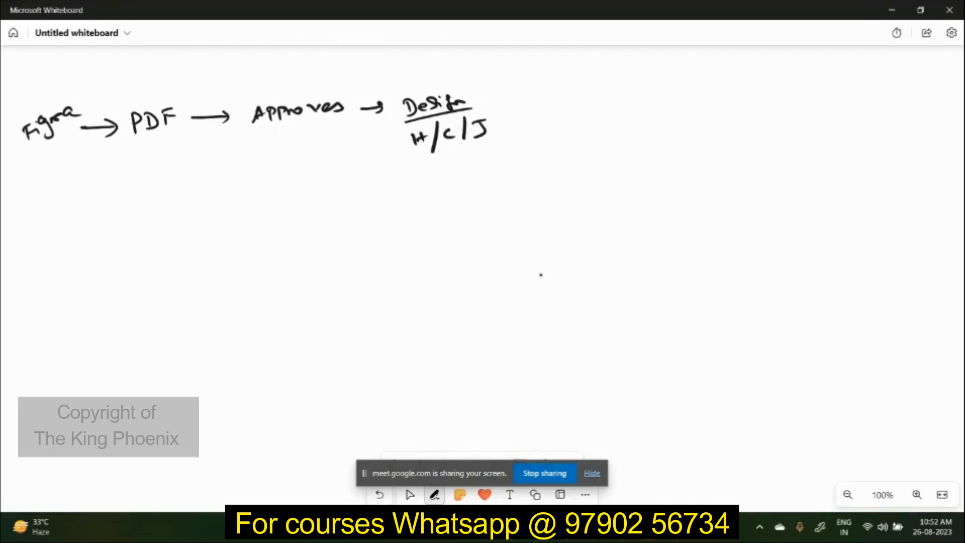
# Step: Box Figma → PDF and note 30mins / 1Page below it
pyautogui.moveTo(18, 153)
pyautogui.mouseDown()
pyautogui.moveTo(202, 137)
pyautogui.moveTo(209, 94)
pyautogui.moveTo(191, 79)
pyautogui.moveTo(53, 88)
pyautogui.moveTo(20, 101)
pyautogui.moveTo(22, 166)
pyautogui.moveTo(59, 197)
pyautogui.moveTo(54, 205)
pyautogui.moveTo(97, 190)
pyautogui.mouseUp()
pyautogui.moveTo(100, 192); pyautogui.dragTo(119, 177)
pyautogui.moveTo(73, 208)
pyautogui.mouseDown()
pyautogui.moveTo(121, 190)
pyautogui.moveTo(105, 225)
pyautogui.moveTo(148, 206)
pyautogui.moveTo(149, 221)
pyautogui.mouseUp()
pyautogui.moveTo(156, 212); pyautogui.dragTo(166, 210)
pyautogui.click(409, 494)
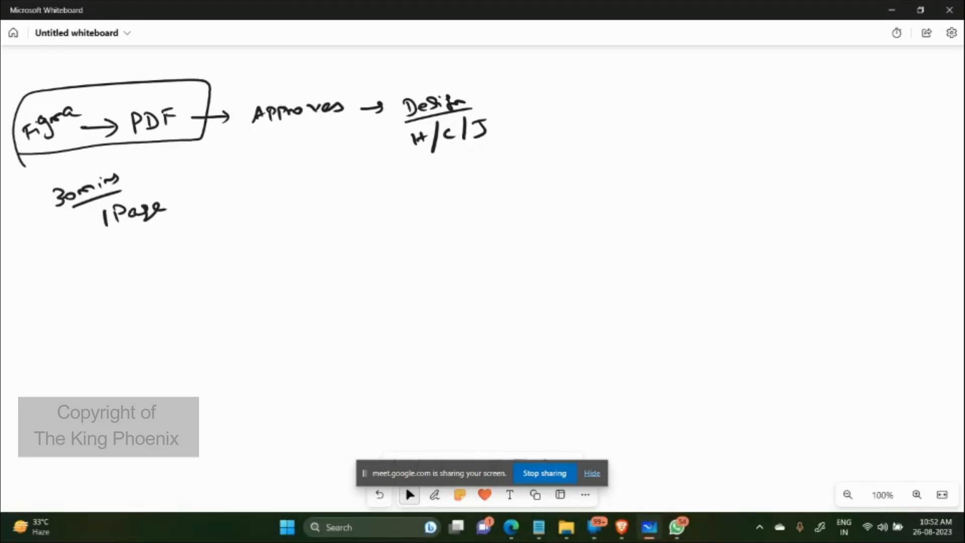
# Step: Write 10pgs → 1 Day → [H/C/J] underneath, then return to Select
pyautogui.click(434, 494)
pyautogui.moveTo(79, 251)
pyautogui.mouseDown()
pyautogui.moveTo(80, 265)
pyautogui.moveTo(104, 245)
pyautogui.moveTo(114, 265)
pyautogui.moveTo(144, 247)
pyautogui.mouseUp()
pyautogui.moveTo(139, 241)
pyautogui.mouseDown()
pyautogui.moveTo(162, 252)
pyautogui.moveTo(204, 234)
pyautogui.moveTo(203, 255)
pyautogui.moveTo(176, 264)
pyautogui.moveTo(213, 256)
pyautogui.mouseUp()
pyautogui.click(176, 264)
pyautogui.moveTo(185, 266)
pyautogui.mouseDown()
pyautogui.moveTo(212, 263)
pyautogui.moveTo(236, 235)
pyautogui.moveTo(261, 229)
pyautogui.mouseUp()
pyautogui.moveTo(285, 214)
pyautogui.mouseDown()
pyautogui.moveTo(276, 233)
pyautogui.moveTo(290, 237)
pyautogui.mouseUp()
pyautogui.moveTo(294, 220); pyautogui.dragTo(303, 222)
pyautogui.moveTo(303, 217); pyautogui.dragTo(311, 229)
pyautogui.moveTo(326, 214); pyautogui.dragTo(334, 224)
pyautogui.moveTo(346, 200)
pyautogui.mouseDown()
pyautogui.moveTo(340, 226)
pyautogui.moveTo(364, 220)
pyautogui.moveTo(353, 223)
pyautogui.mouseUp()
pyautogui.moveTo(369, 194)
pyautogui.mouseDown()
pyautogui.moveTo(381, 190)
pyautogui.moveTo(375, 224)
pyautogui.mouseUp()
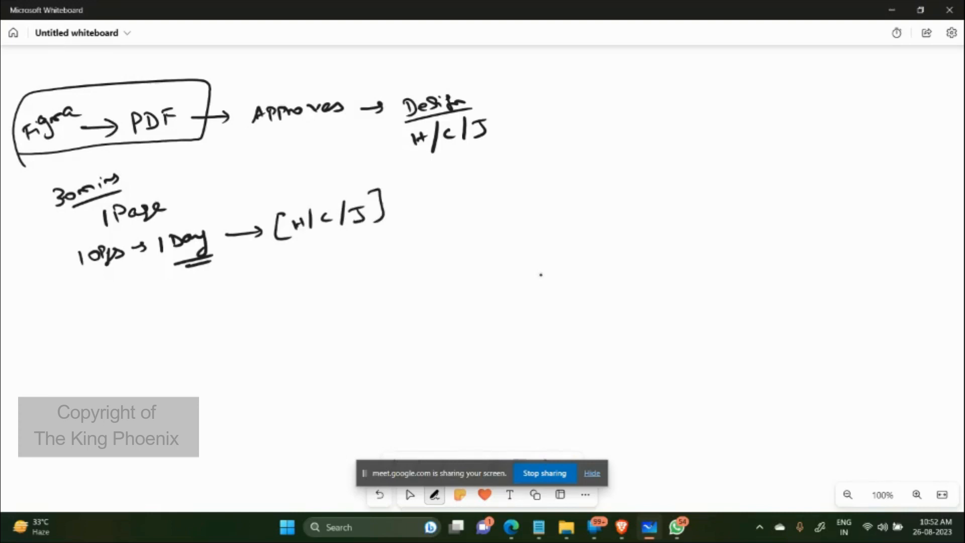
pyautogui.click(410, 494)
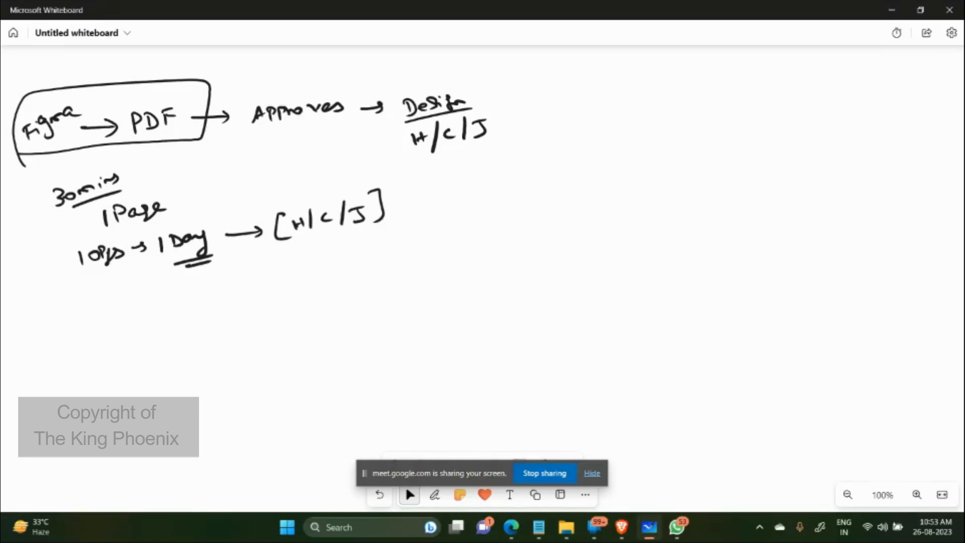
# Step: Admit the waiting participant in Google Meet and return to Whiteboard
pyautogui.hotkey('alt', 'Tab')
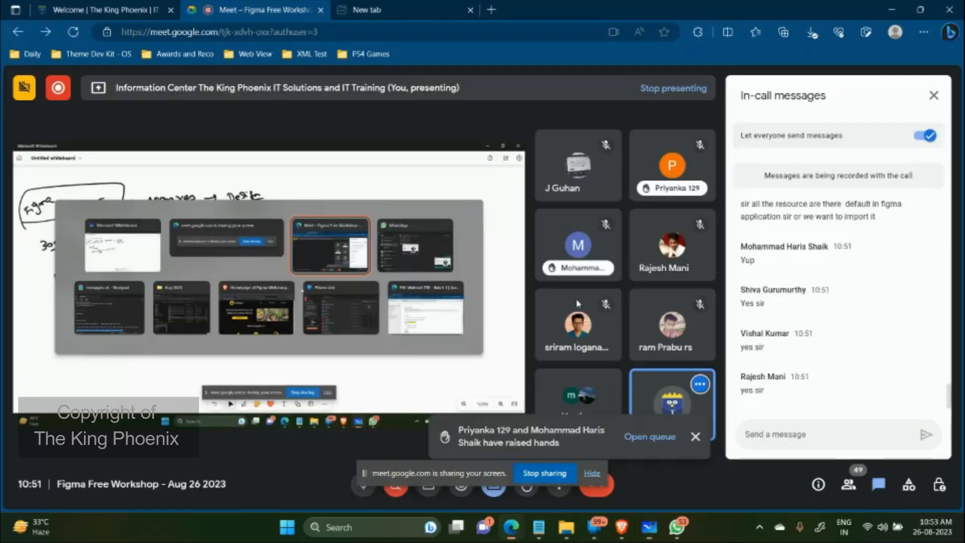
pyautogui.click(646, 442)
pyautogui.hotkey('alt', 'Tab')
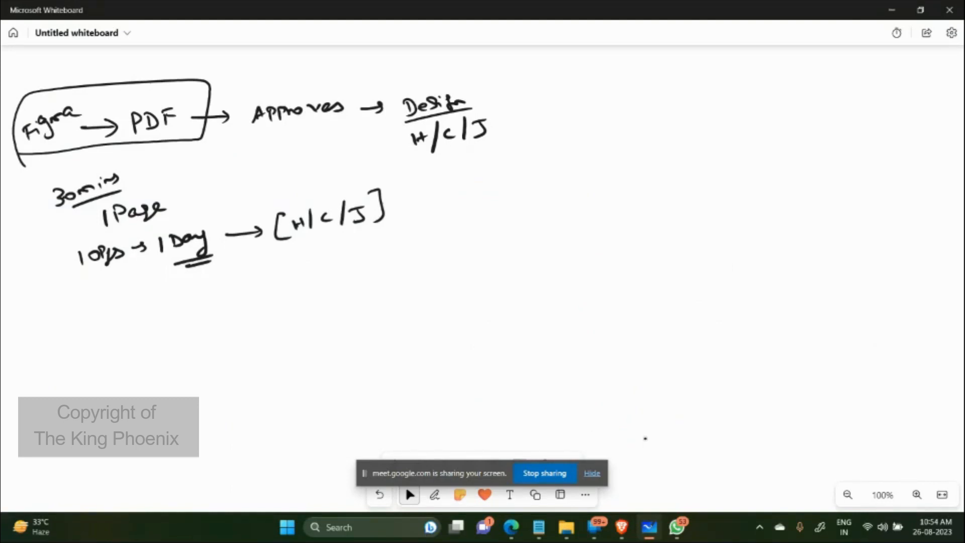
# Step: With the pen, draw an arrow and handwrite 'Staff Step 1 → Step 1' on the board
pyautogui.hotkey('alt', 'w')
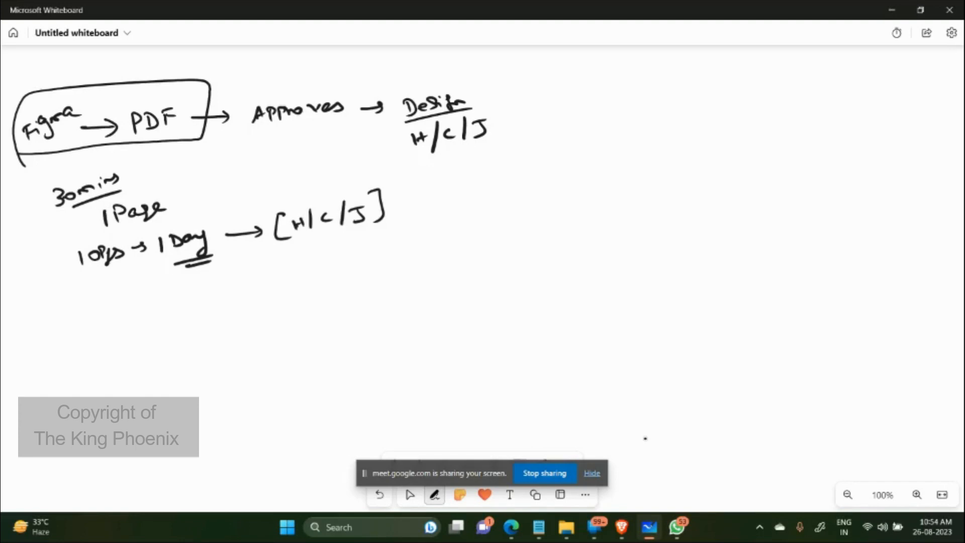
pyautogui.moveTo(329, 260); pyautogui.dragTo(394, 261)
pyautogui.moveTo(376, 246)
pyautogui.mouseDown()
pyautogui.moveTo(386, 251)
pyautogui.moveTo(375, 276)
pyautogui.mouseUp()
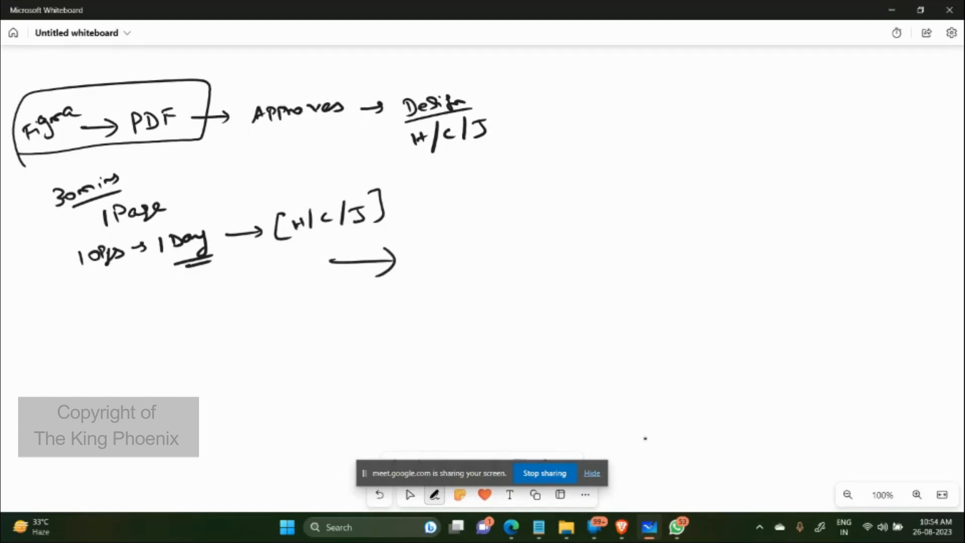
pyautogui.moveTo(470, 237)
pyautogui.mouseDown()
pyautogui.moveTo(462, 251)
pyautogui.moveTo(477, 250)
pyautogui.mouseUp()
pyautogui.moveTo(474, 244); pyautogui.dragTo(517, 244)
pyautogui.moveTo(509, 235)
pyautogui.mouseDown()
pyautogui.moveTo(574, 222)
pyautogui.moveTo(568, 233)
pyautogui.mouseUp()
pyautogui.moveTo(587, 222); pyautogui.dragTo(614, 231)
pyautogui.moveTo(616, 224)
pyautogui.mouseDown()
pyautogui.moveTo(618, 236)
pyautogui.moveTo(623, 229)
pyautogui.mouseUp()
pyautogui.moveTo(634, 221)
pyautogui.mouseDown()
pyautogui.moveTo(644, 230)
pyautogui.moveTo(712, 221)
pyautogui.moveTo(707, 229)
pyautogui.mouseUp()
pyautogui.click(663, 229)
pyautogui.moveTo(753, 207)
pyautogui.mouseDown()
pyautogui.moveTo(744, 222)
pyautogui.moveTo(777, 219)
pyautogui.mouseUp()
pyautogui.moveTo(781, 213)
pyautogui.mouseDown()
pyautogui.moveTo(782, 226)
pyautogui.moveTo(806, 217)
pyautogui.mouseUp()
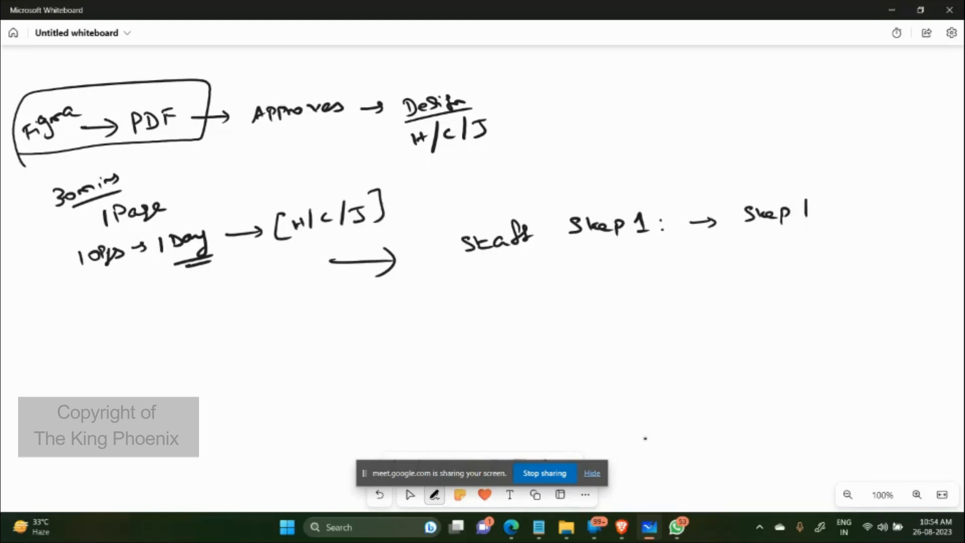
# Step: Draw a downward arrow below Step 1 to two UI labels and circle each one
pyautogui.moveTo(689, 266)
pyautogui.mouseDown()
pyautogui.moveTo(690, 295)
pyautogui.moveTo(704, 284)
pyautogui.mouseUp()
pyautogui.moveTo(751, 312)
pyautogui.mouseDown()
pyautogui.moveTo(753, 324)
pyautogui.moveTo(762, 312)
pyautogui.mouseUp()
pyautogui.moveTo(770, 313); pyautogui.dragTo(771, 321)
pyautogui.moveTo(764, 308)
pyautogui.mouseDown()
pyautogui.moveTo(785, 298)
pyautogui.moveTo(765, 330)
pyautogui.moveTo(792, 301)
pyautogui.mouseUp()
pyautogui.moveTo(604, 319)
pyautogui.mouseDown()
pyautogui.moveTo(607, 327)
pyautogui.moveTo(626, 318)
pyautogui.mouseUp()
pyautogui.click(624, 322)
pyautogui.moveTo(617, 325)
pyautogui.mouseDown()
pyautogui.moveTo(639, 301)
pyautogui.moveTo(596, 347)
pyautogui.moveTo(648, 309)
pyautogui.mouseUp()
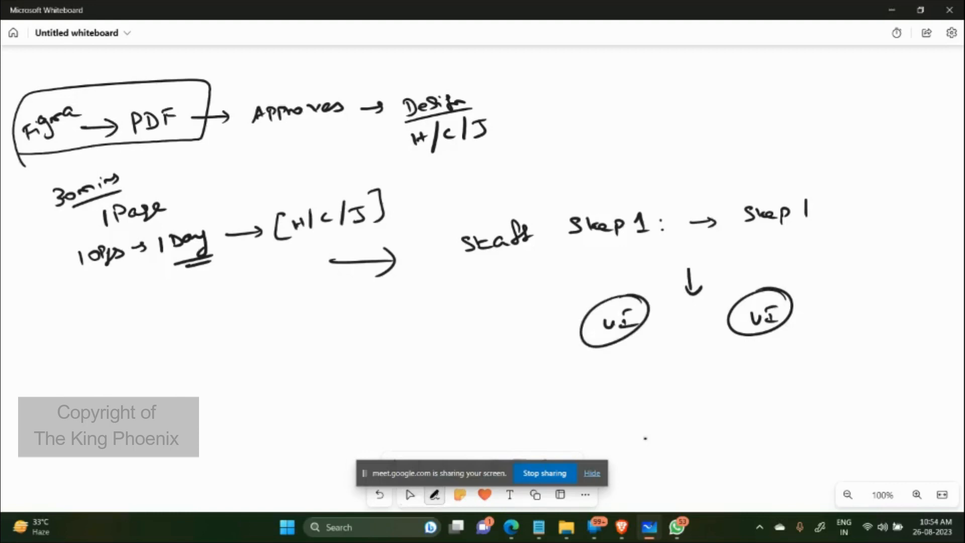
pyautogui.click(645, 362)
# Step: Write 'Hands on Practice' beneath, underline it twice, and switch over to Google Meet
pyautogui.moveTo(637, 361)
pyautogui.mouseDown()
pyautogui.moveTo(640, 378)
pyautogui.moveTo(652, 364)
pyautogui.mouseUp()
pyautogui.moveTo(653, 367); pyautogui.dragTo(807, 352)
pyautogui.moveTo(807, 355); pyautogui.dragTo(884, 344)
pyautogui.moveTo(696, 389); pyautogui.dragTo(821, 379)
pyautogui.moveTo(715, 389); pyautogui.dragTo(806, 379)
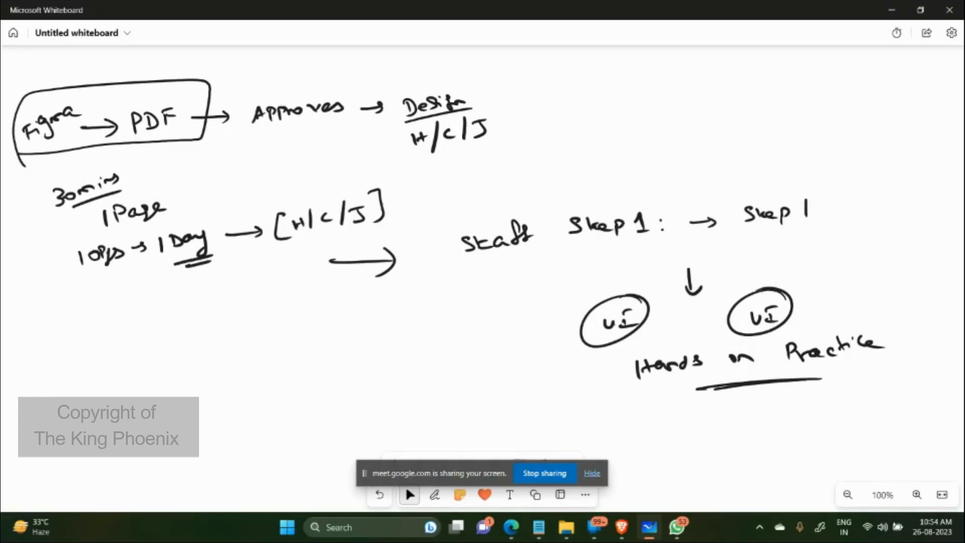
pyautogui.hotkey('alt', 'Tab')
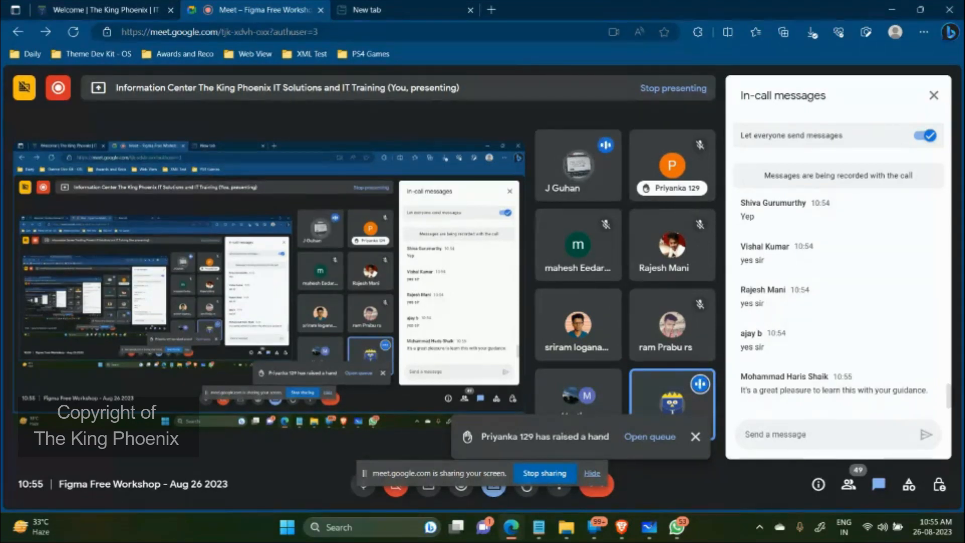
# Step: Hide the screen-sharing notice, mute the microphone with Ctrl+D, and stop presenting
pyautogui.click(591, 477)
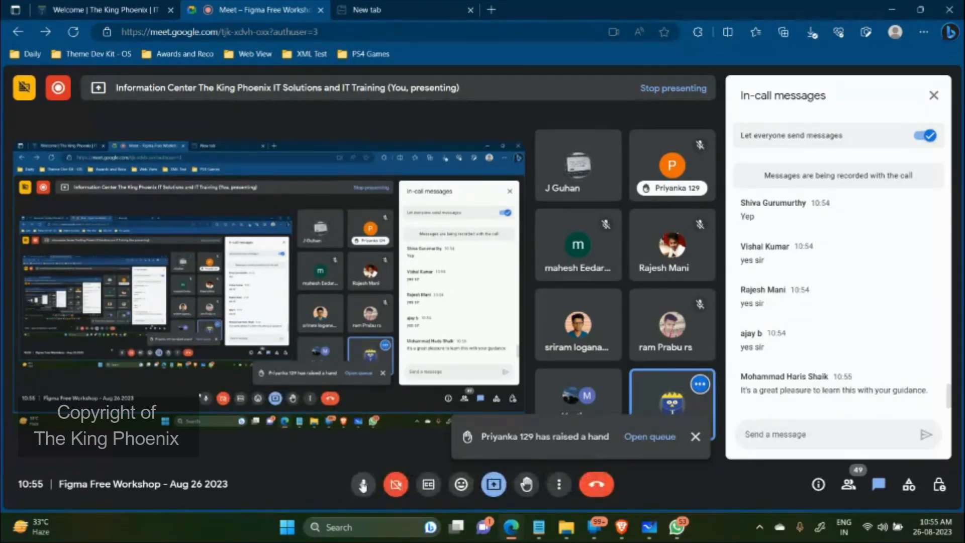
pyautogui.hotkey('ctrl', 'd')
pyautogui.click(491, 490)
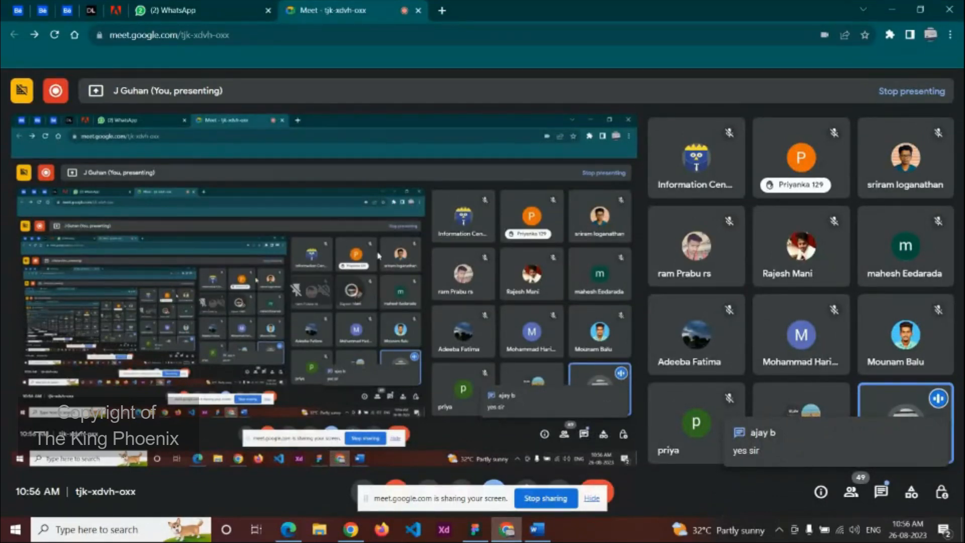
# Step: In a new tab, search Google for 'figma download' and open Figma's downloads page to the Desktop app links
pyautogui.click(442, 10)
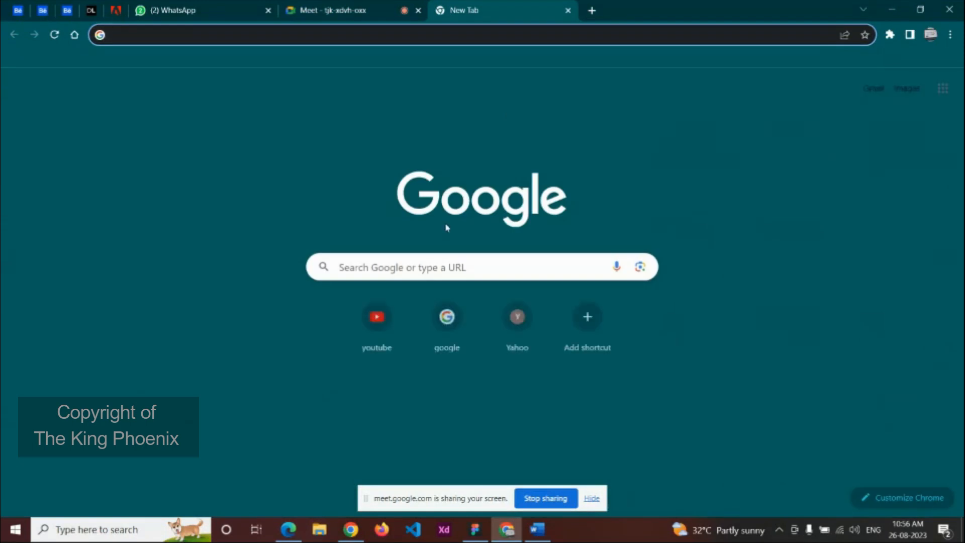
pyautogui.click(461, 270)
pyautogui.write('f')
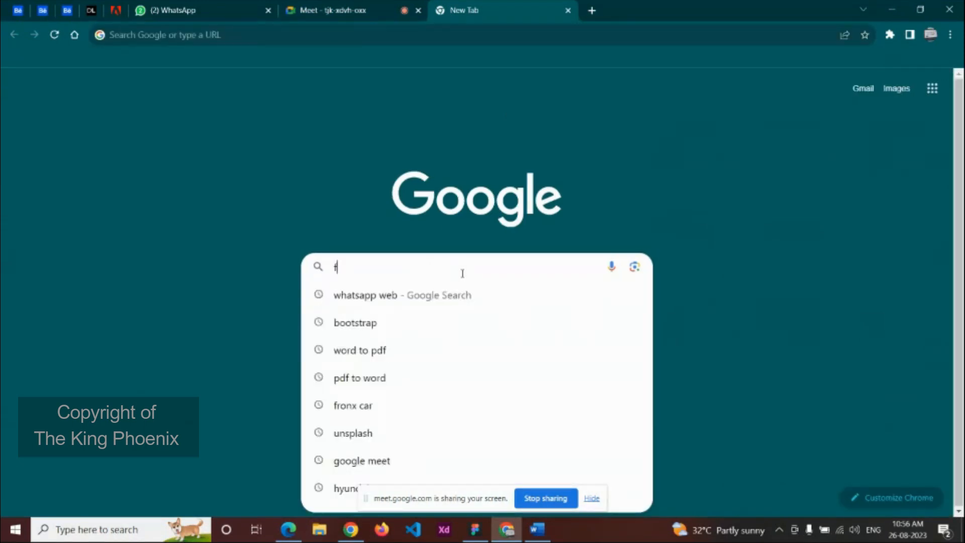
pyautogui.write('igma')
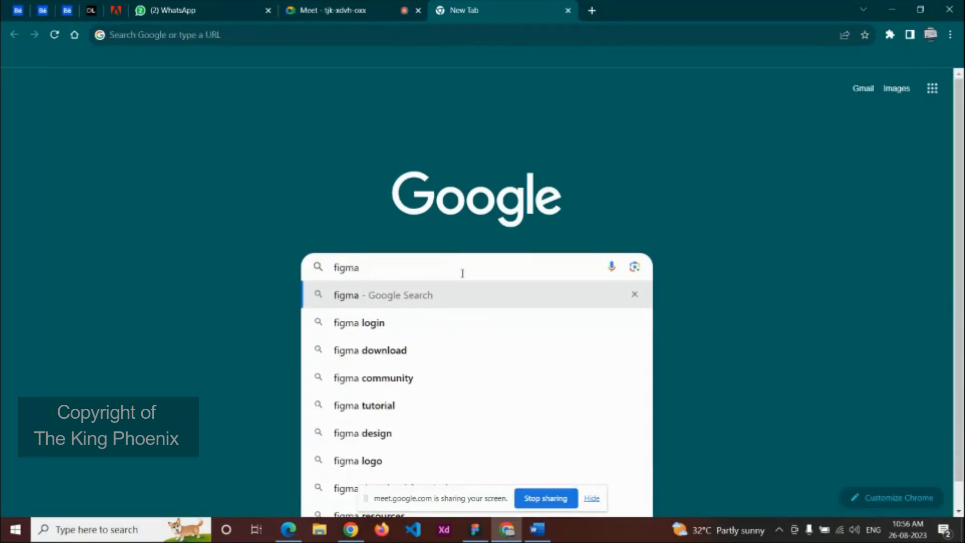
pyautogui.press('Down')
pyautogui.press('Down')
pyautogui.press('Return')
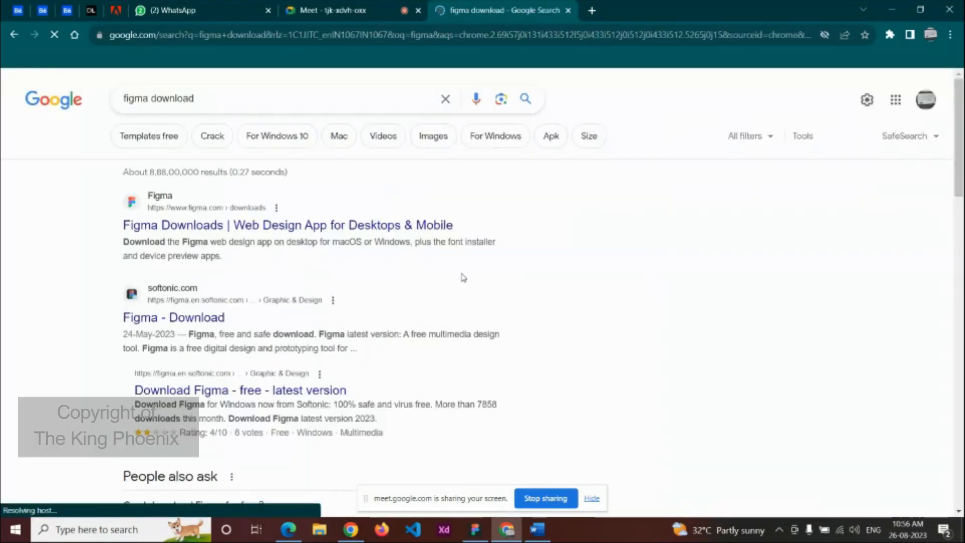
pyautogui.click(343, 234)
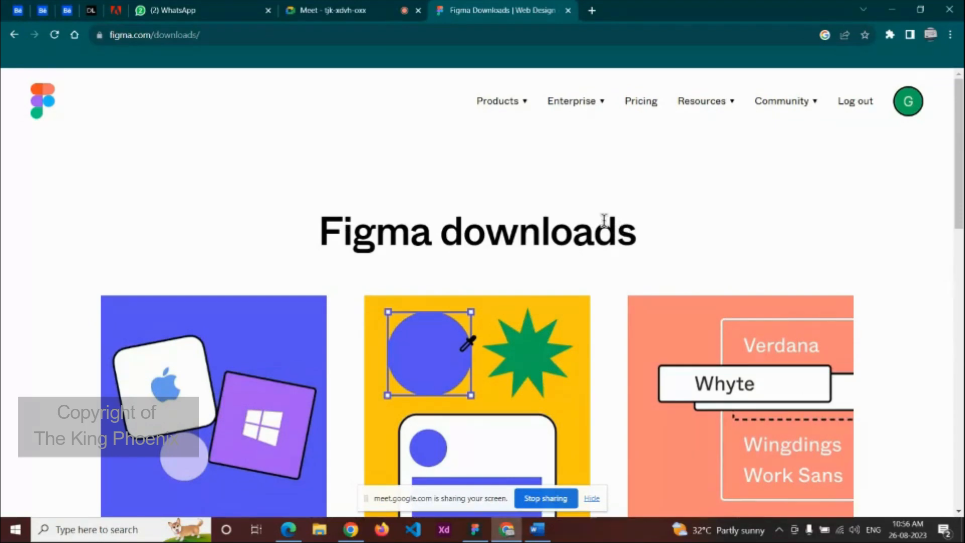
pyautogui.scroll(-7, 604, 220)
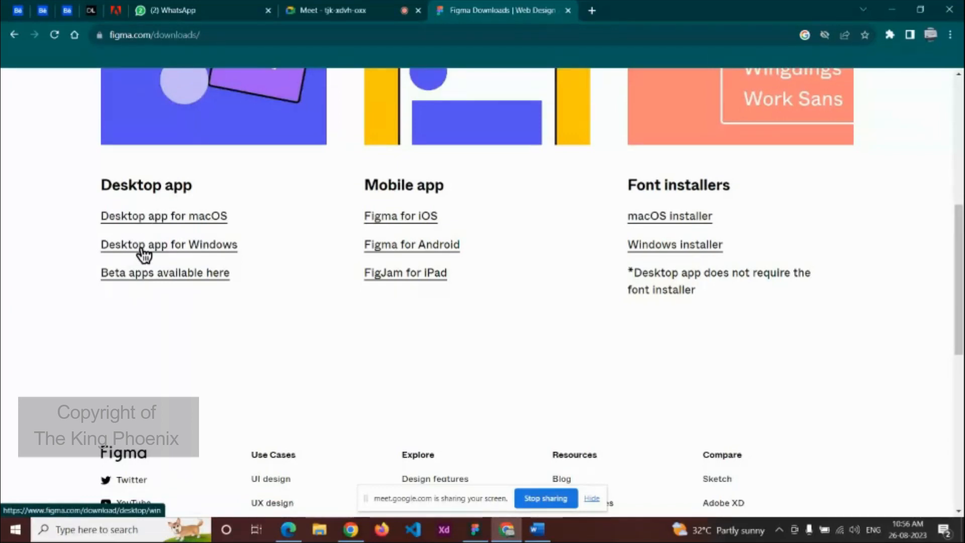
# Step: Download the Windows desktop installer and confirm FigmaSetup.exe (97.3 MB) shows Done in recent downloads
pyautogui.click(181, 246)
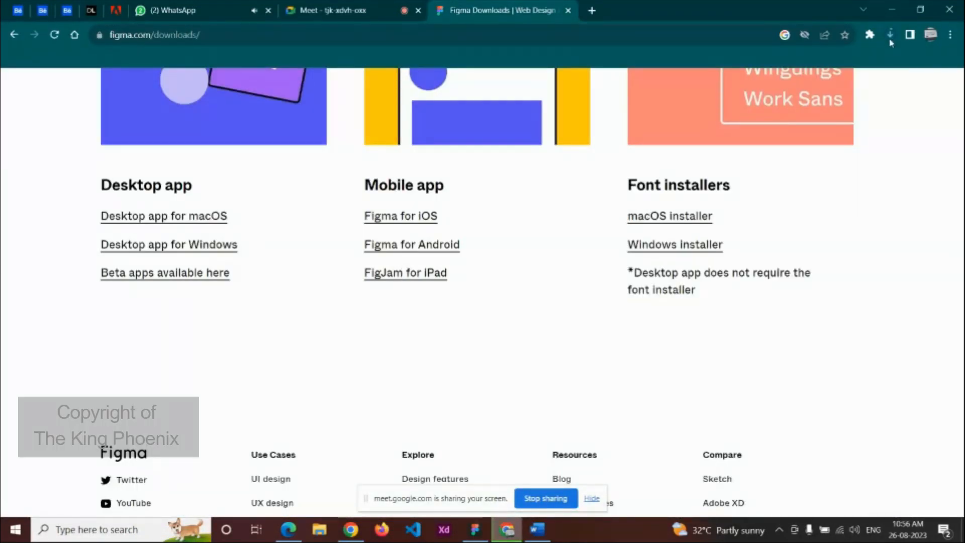
pyautogui.click(890, 35)
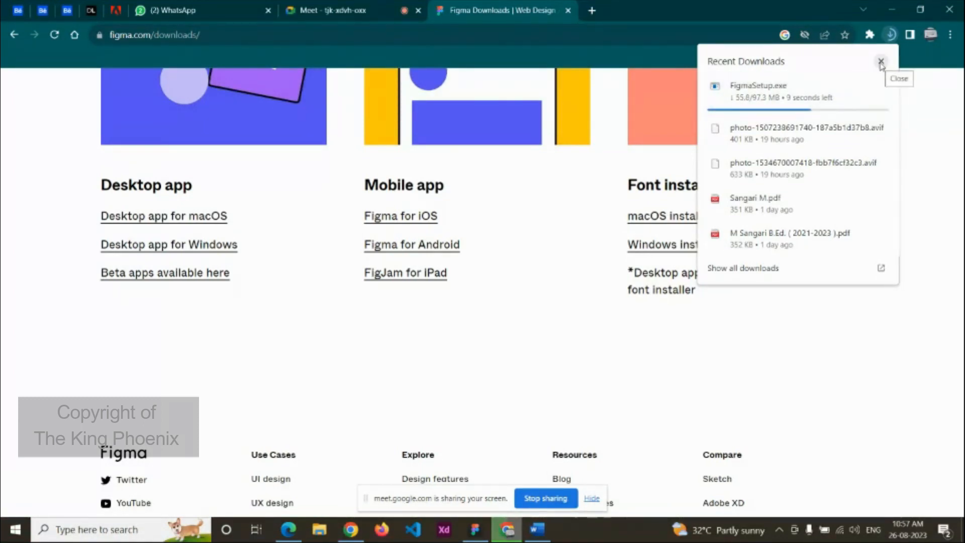
pyautogui.moveTo(959, 240); pyautogui.dragTo(958, 114)
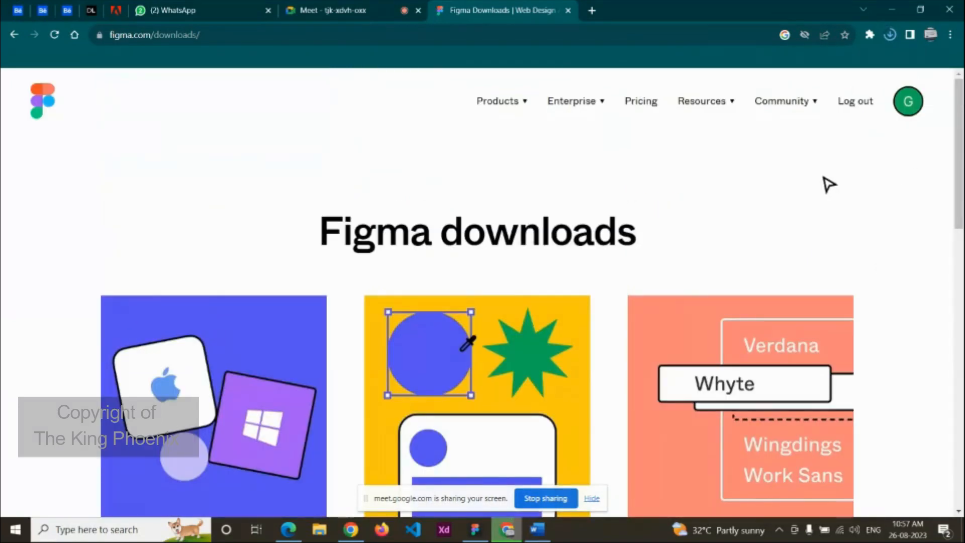
pyautogui.scroll(-5, 828, 184)
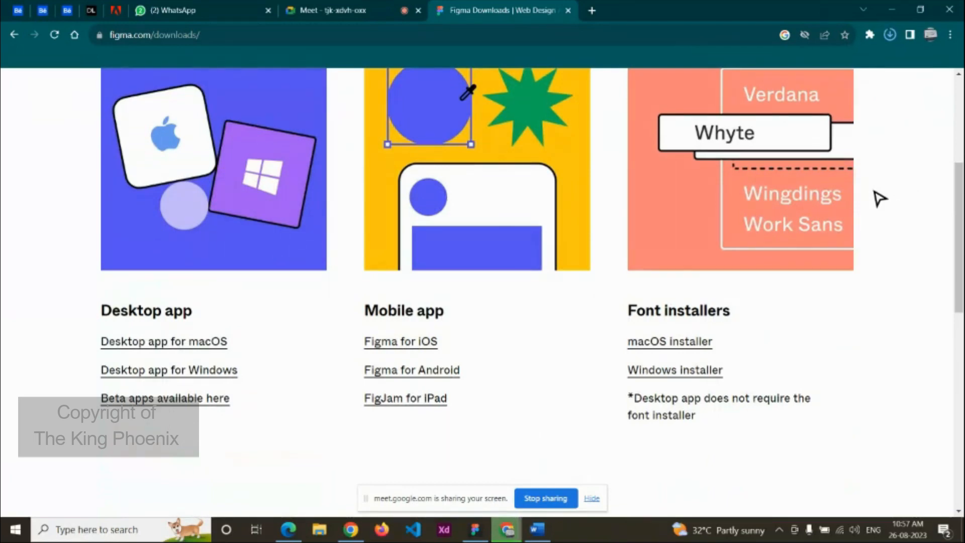
pyautogui.click(890, 34)
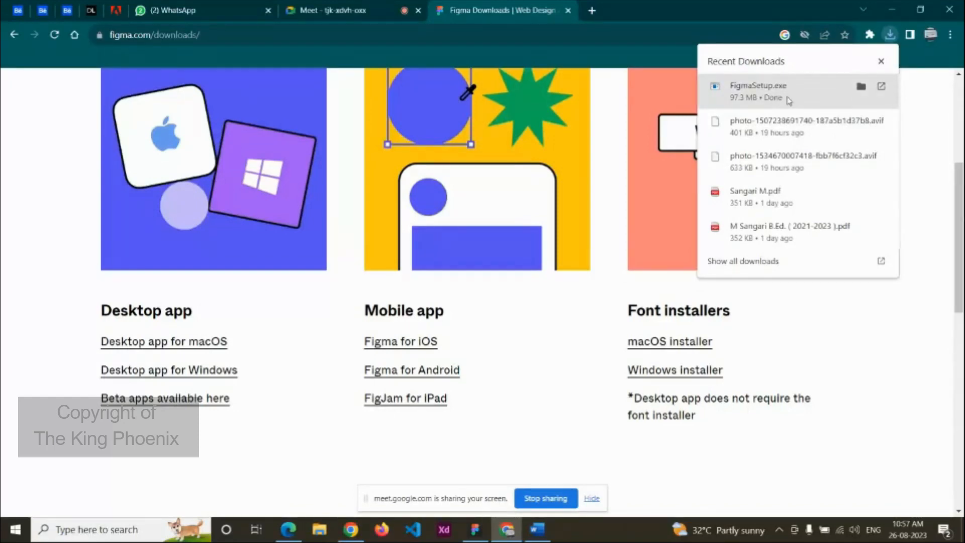
# Step: Launch FigmaSetup.exe from Chrome's downloads list and scroll to the top of the page
pyautogui.click(788, 101)
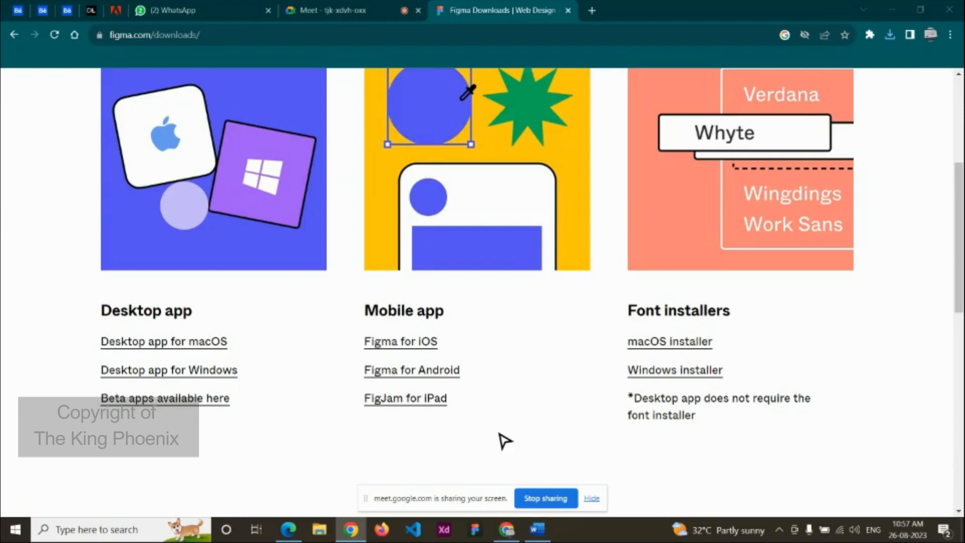
pyautogui.scroll(5, 533, 432)
pyautogui.scroll(1, 534, 435)
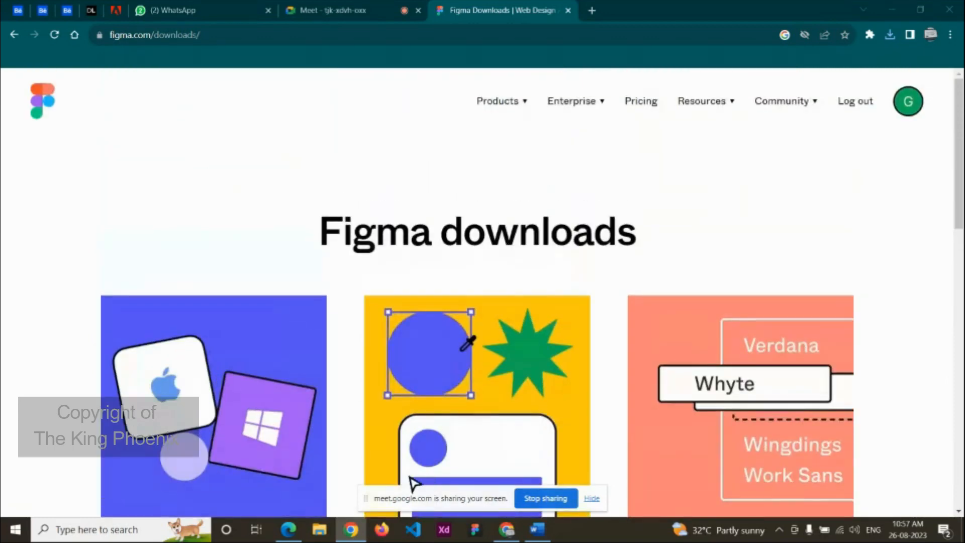
# Step: Return from File Explorer to Chrome's Figma downloads page and scroll down it
pyautogui.click(320, 530)
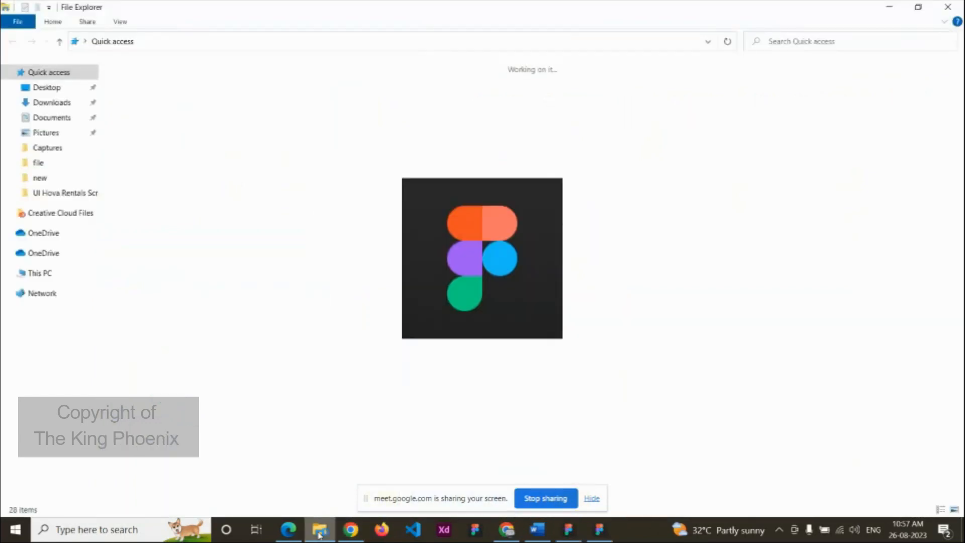
pyautogui.click(511, 534)
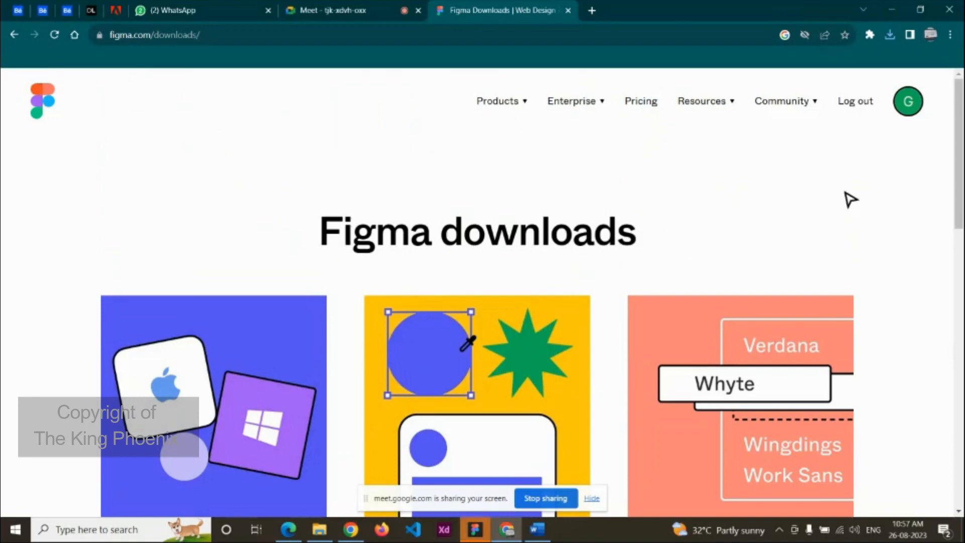
pyautogui.scroll(-1, 667, 320)
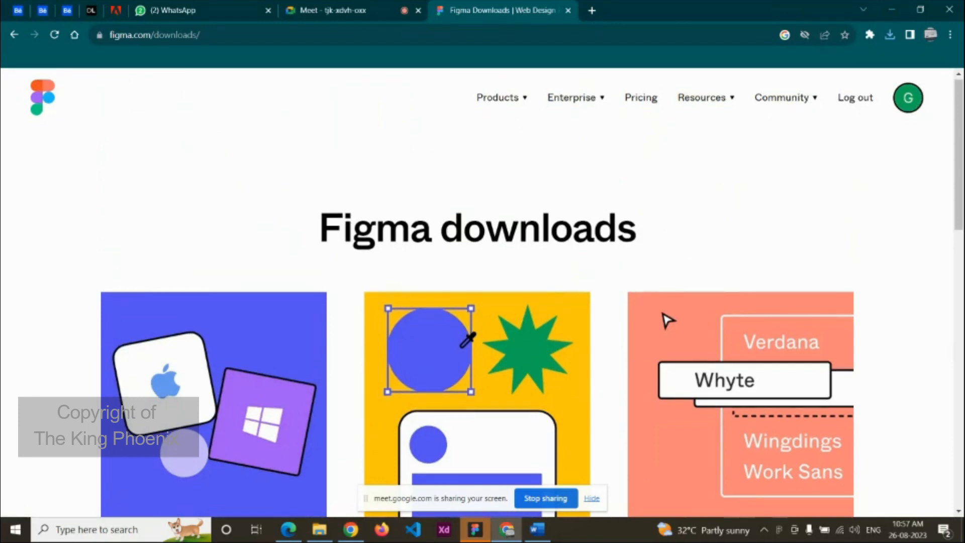
pyautogui.scroll(-2, 668, 320)
# Step: Open the newly installed Figma desktop app from the taskbar, then close its window
pyautogui.click(475, 529)
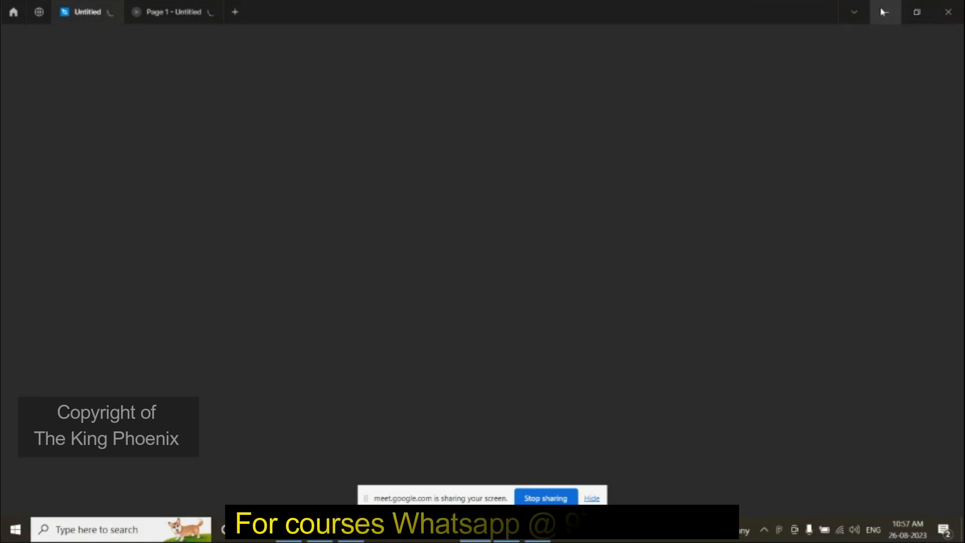
pyautogui.click(948, 11)
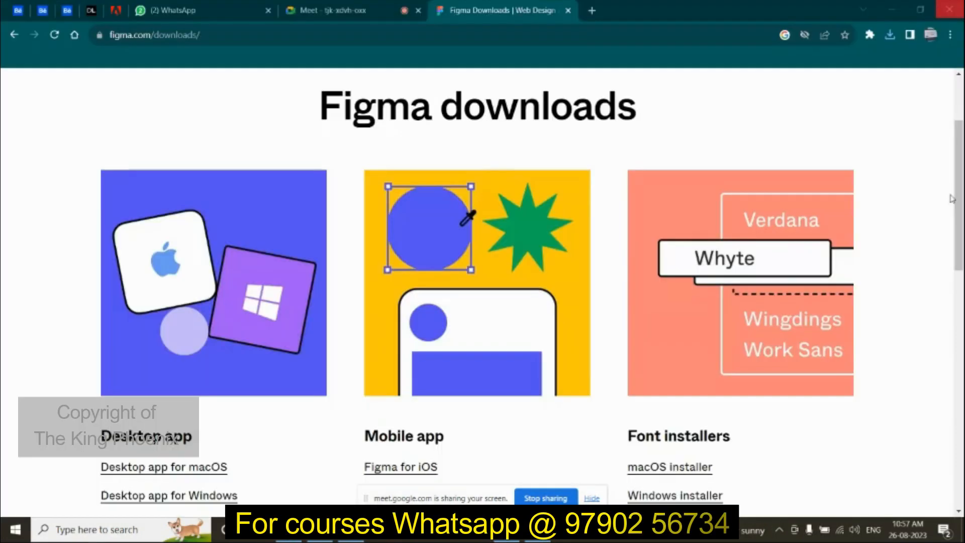
pyautogui.scroll(3, 904, 165)
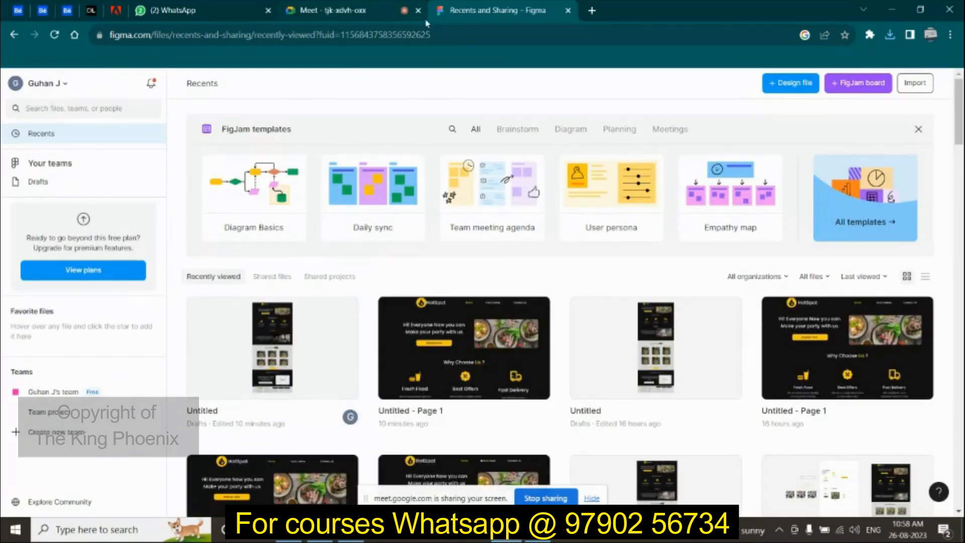
# Step: Go back to the Figma downloads page, scroll down it, and bring up File Explorer at Quick access
pyautogui.click(16, 36)
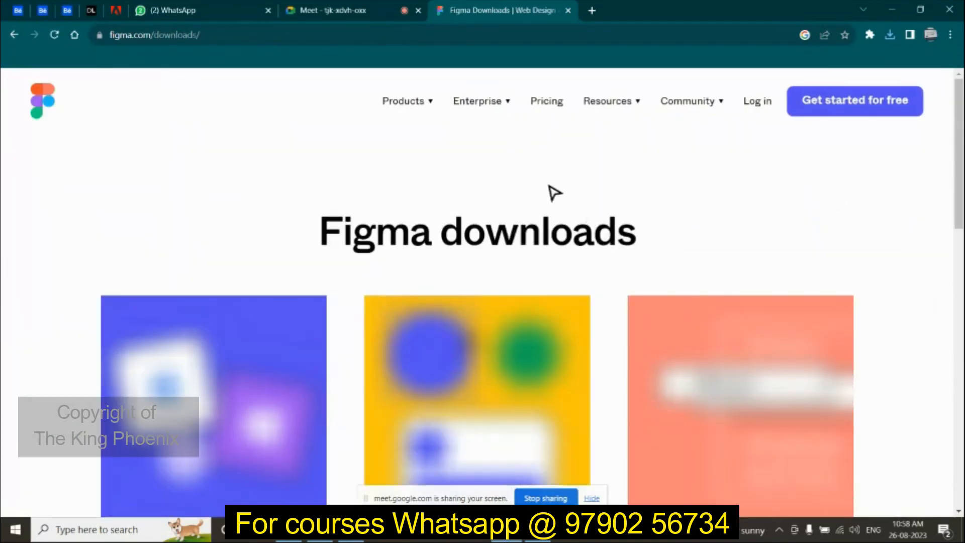
pyautogui.scroll(-6, 609, 204)
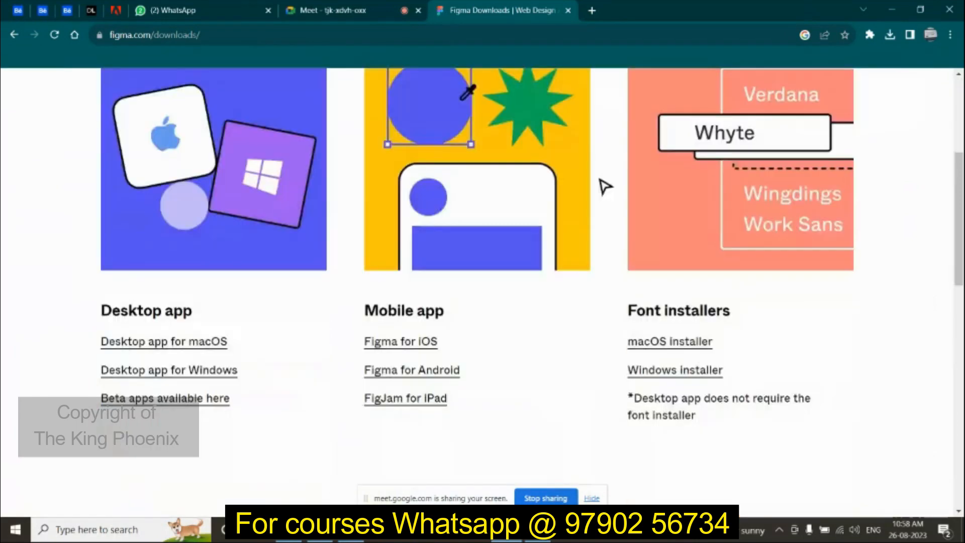
pyautogui.scroll(-3, 608, 204)
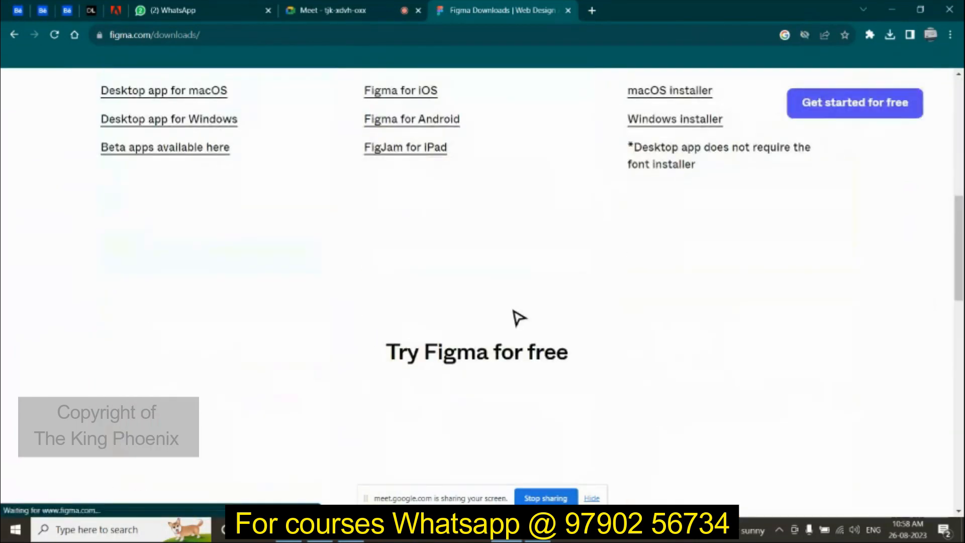
pyautogui.click(320, 530)
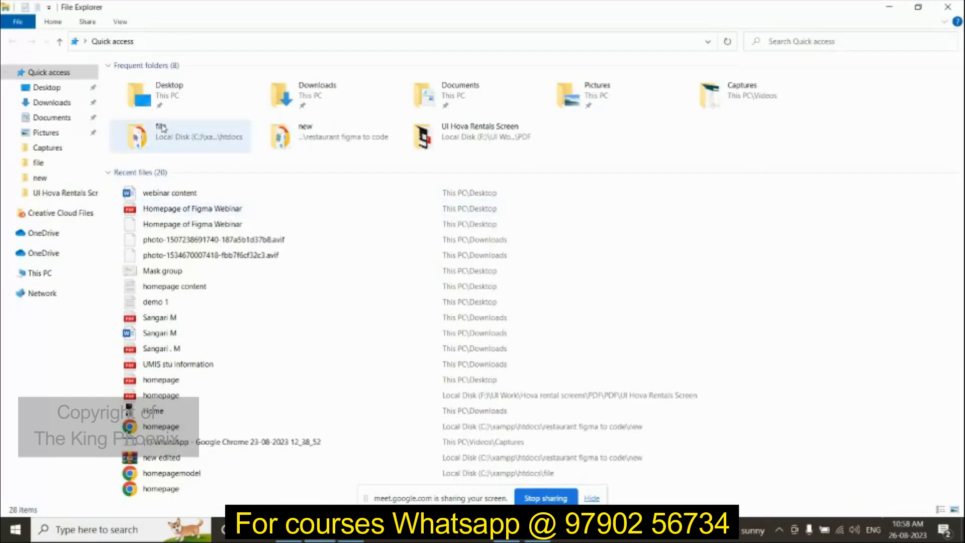
# Step: Run the FigmaSetup installer from File Explorer's Downloads folder
pyautogui.click(79, 104)
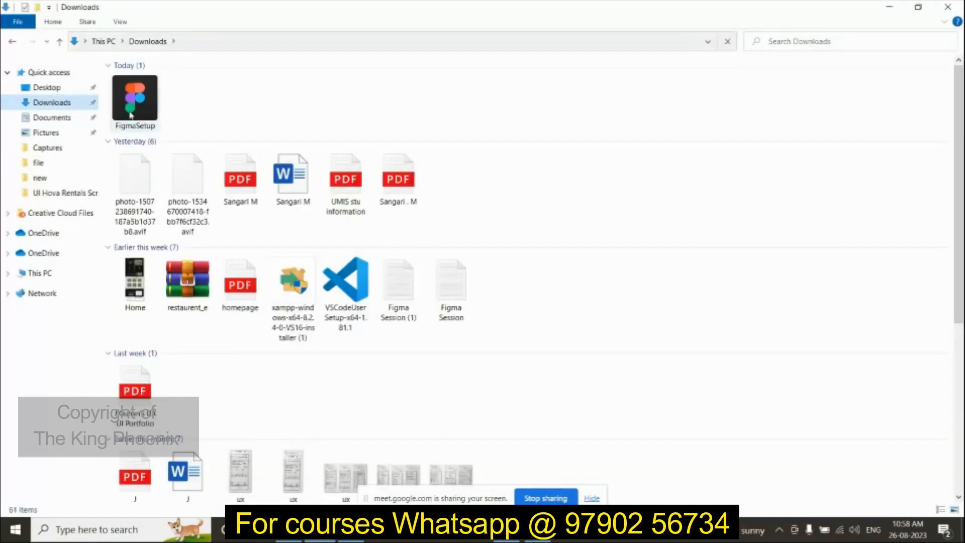
pyautogui.click(132, 112)
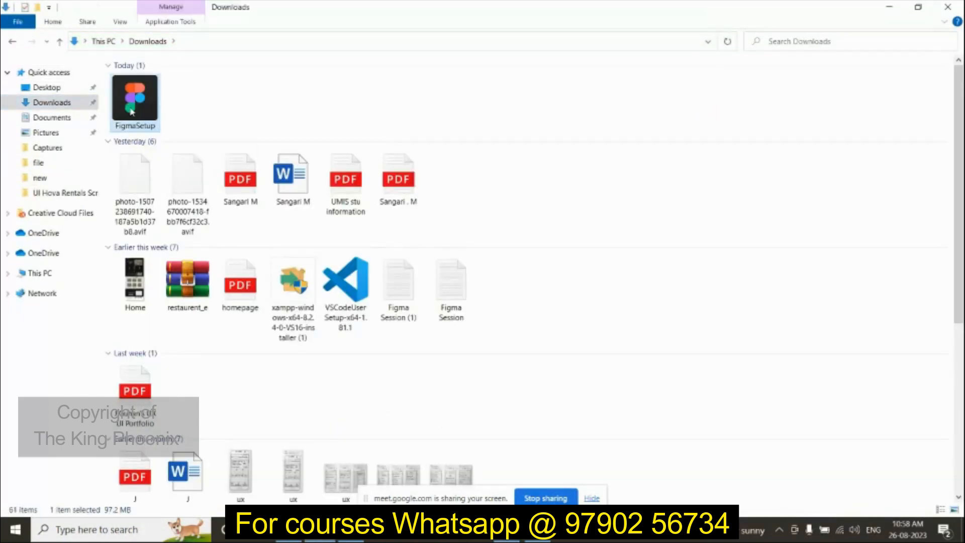
pyautogui.doubleClick(131, 111)
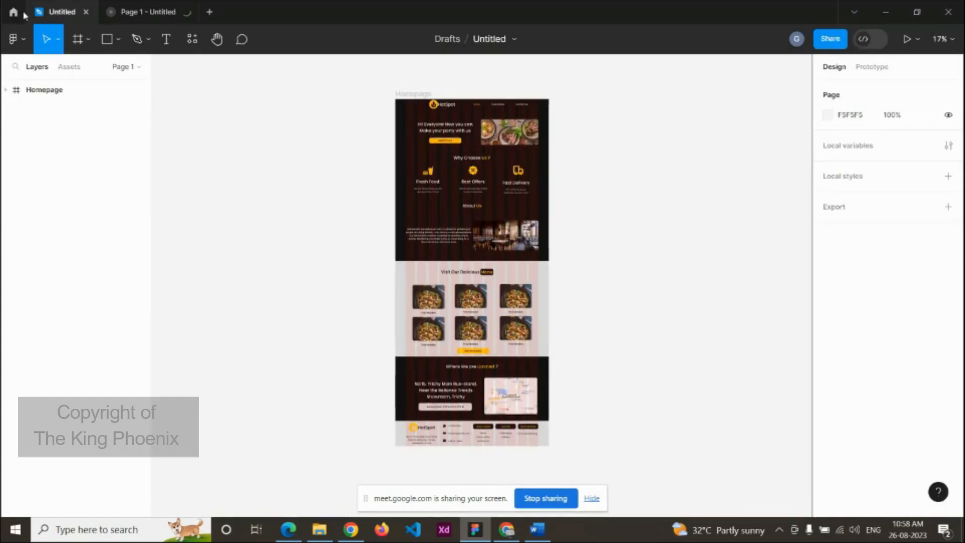
# Step: View Figma's recent-files home and account menu, then return to Chrome's Figma downloads page
pyautogui.click(19, 12)
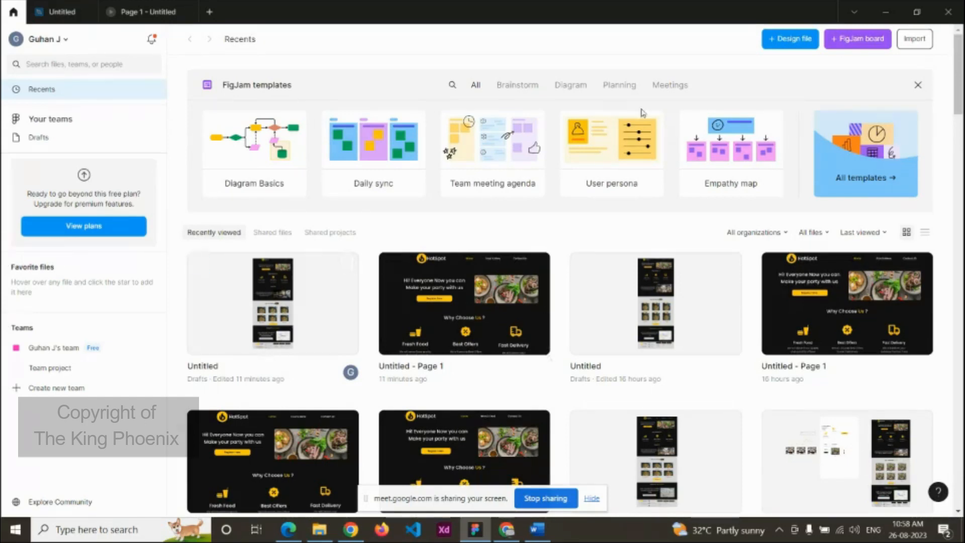
pyautogui.click(51, 43)
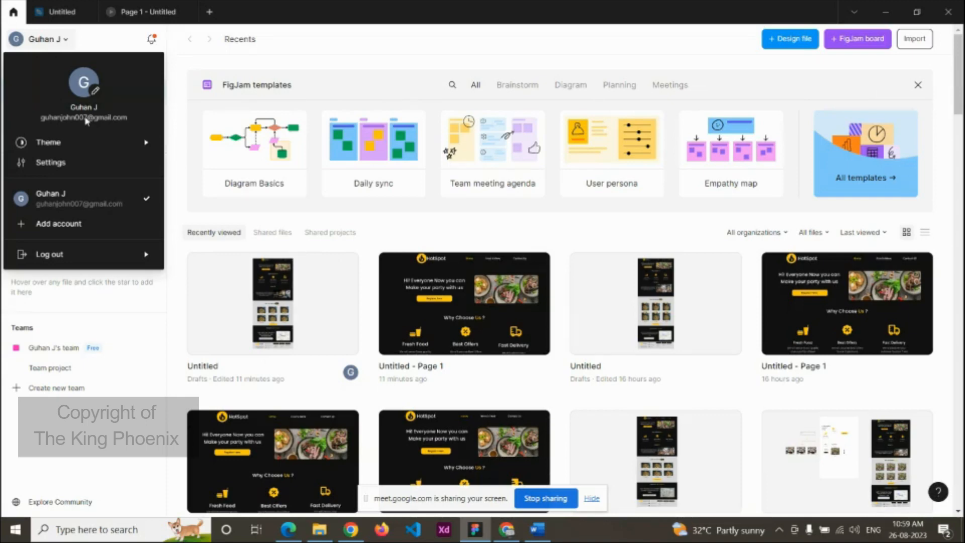
pyautogui.click(563, 235)
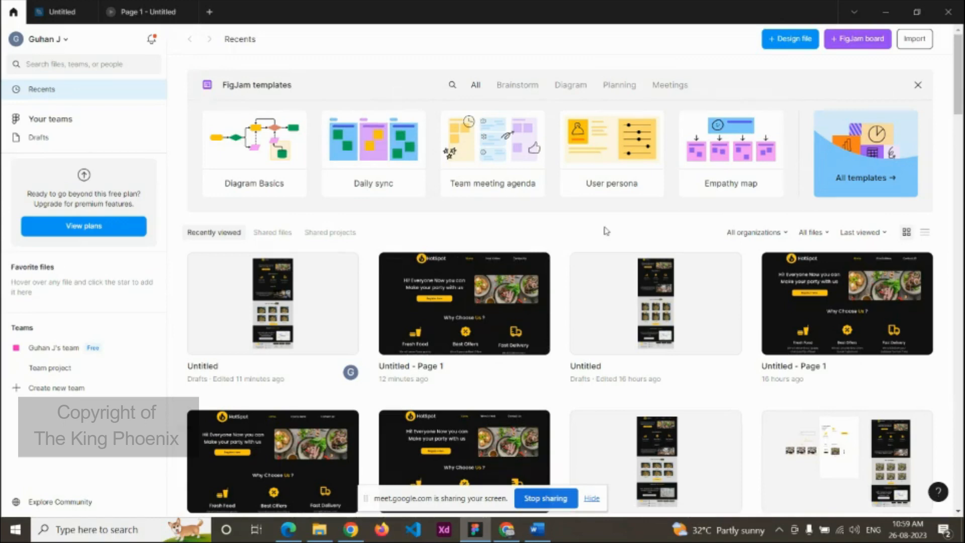
pyautogui.click(500, 527)
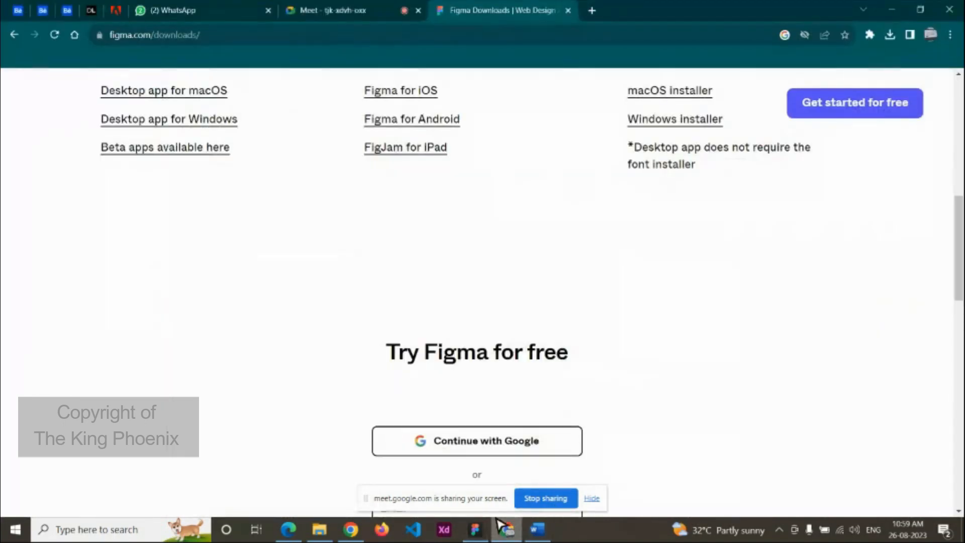
# Step: Check Figma's Products list and the Meet tab, reload the downloads page, then return to the 'figma download' results
pyautogui.scroll(10, 491, 274)
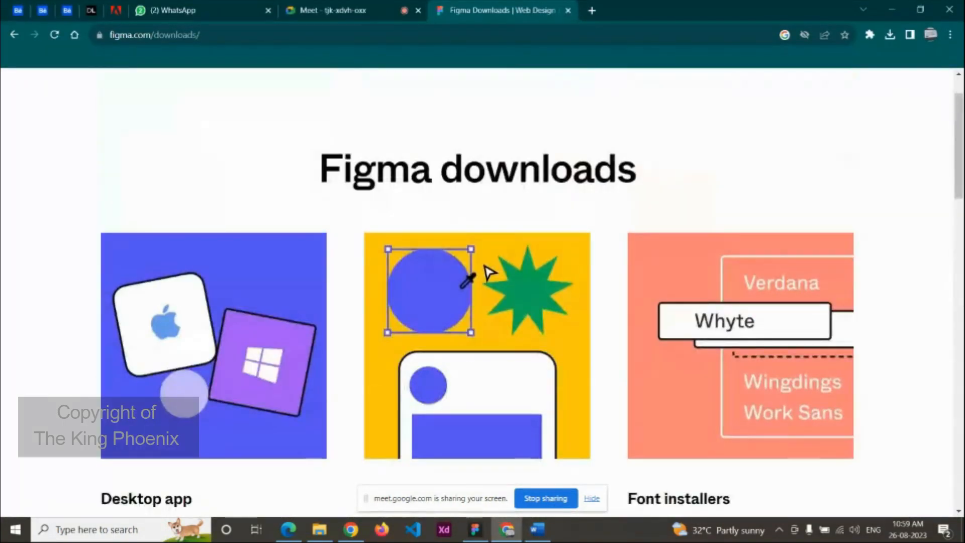
pyautogui.scroll(2, 489, 273)
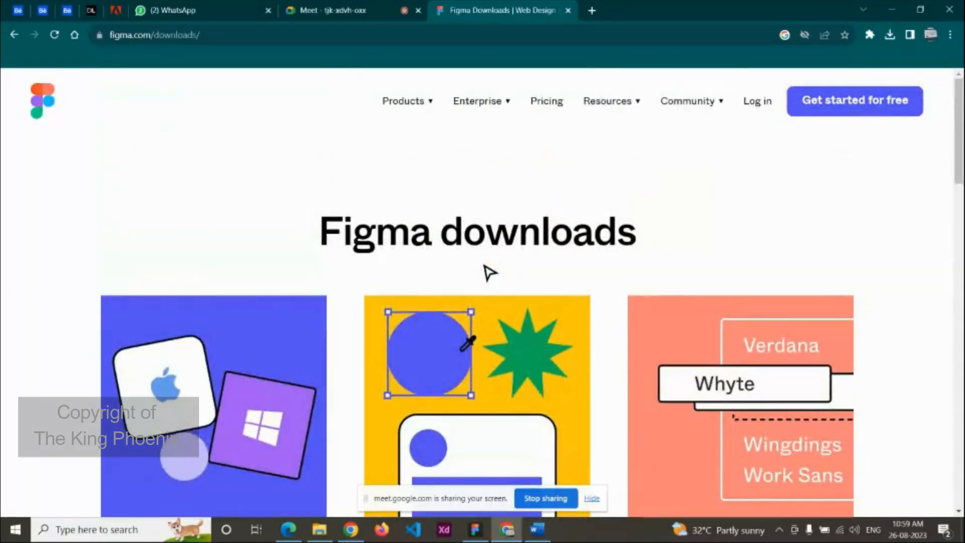
pyautogui.click(399, 104)
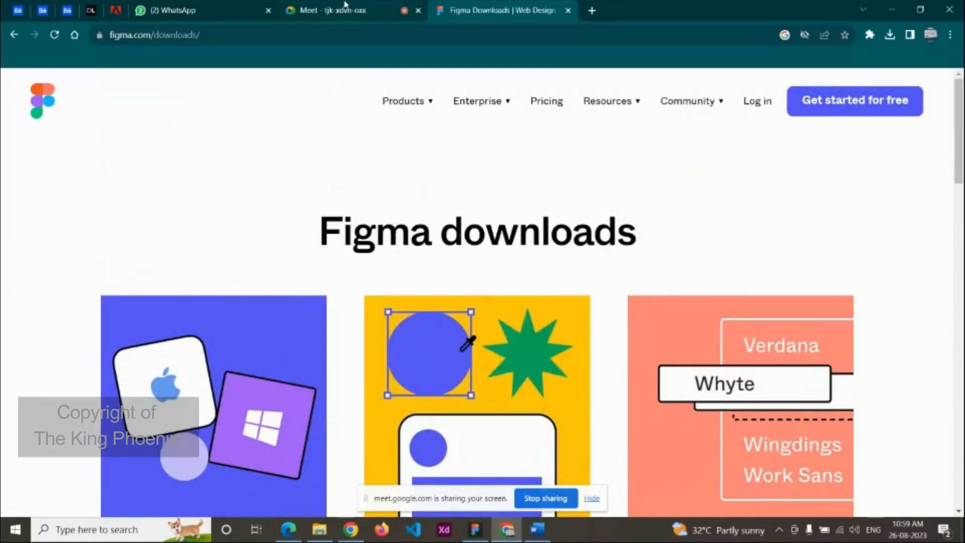
pyautogui.click(344, 6)
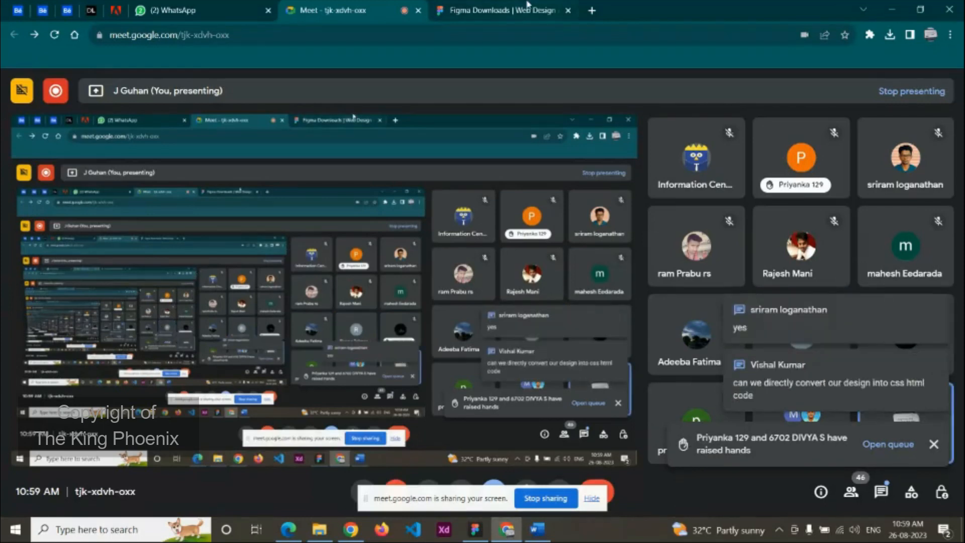
pyautogui.click(527, 6)
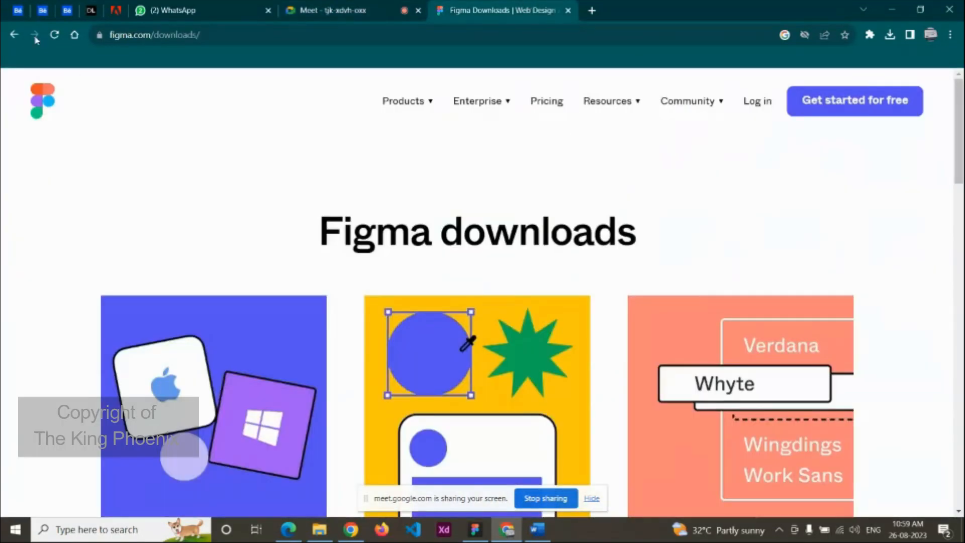
pyautogui.click(18, 38)
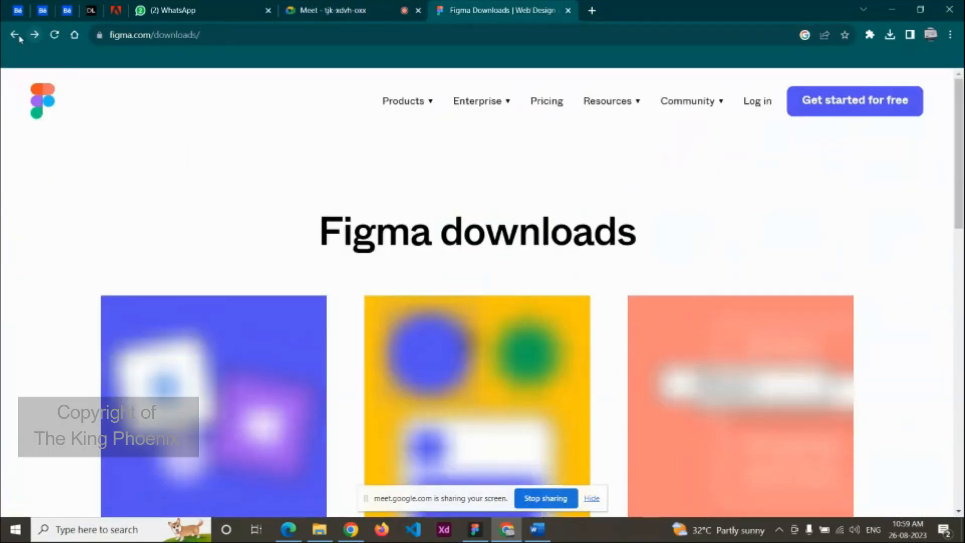
pyautogui.click(15, 36)
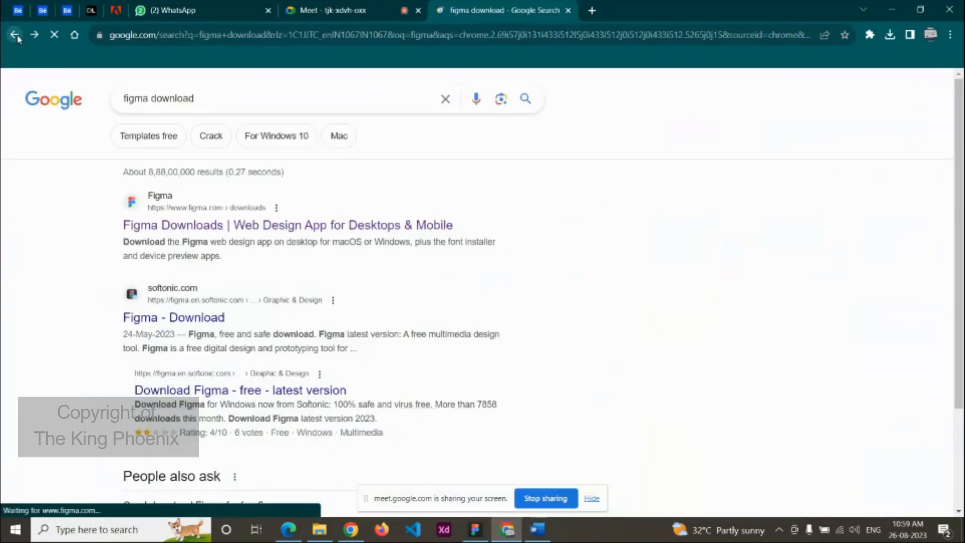
# Step: Search Google for 'figma download' and open the official figma.com Downloads page
pyautogui.click(445, 99)
pyautogui.write('figma')
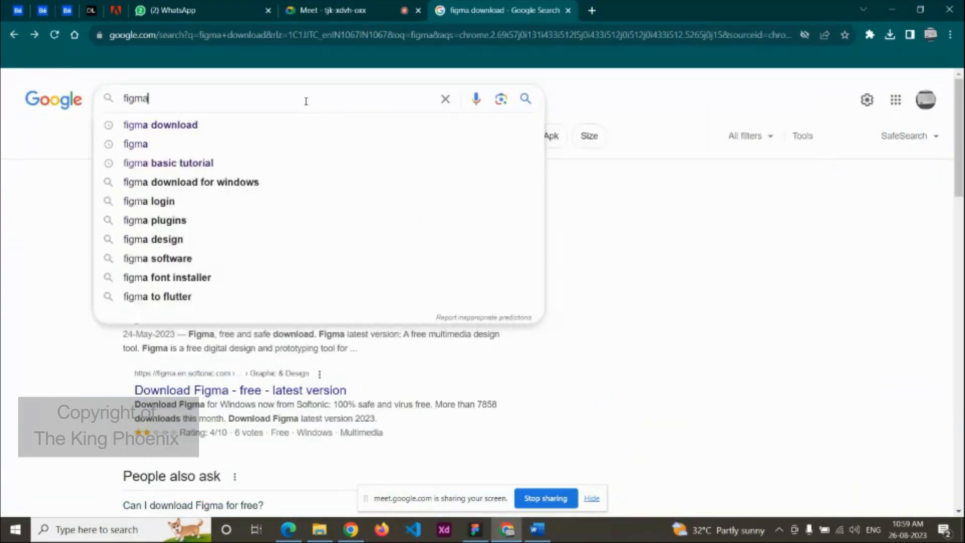
pyautogui.press('Down')
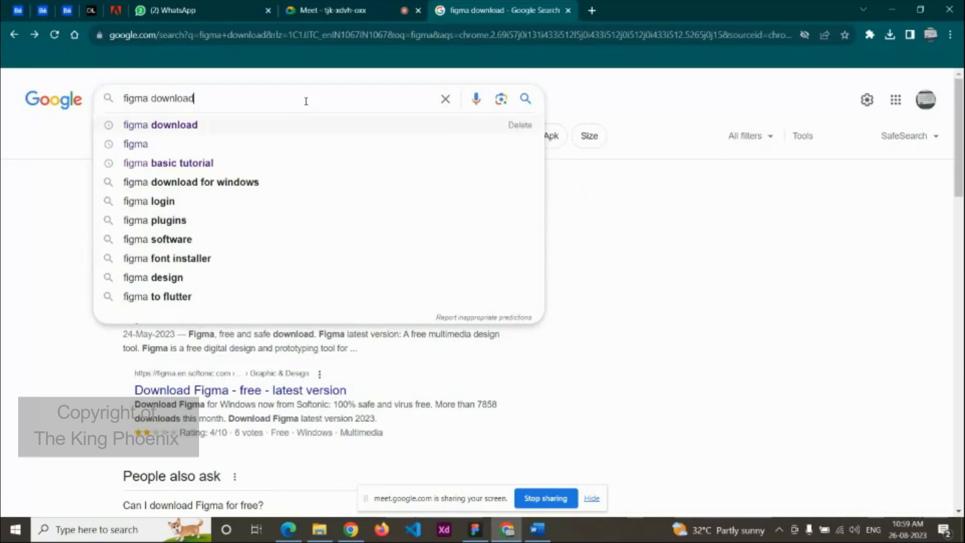
pyautogui.press('Return')
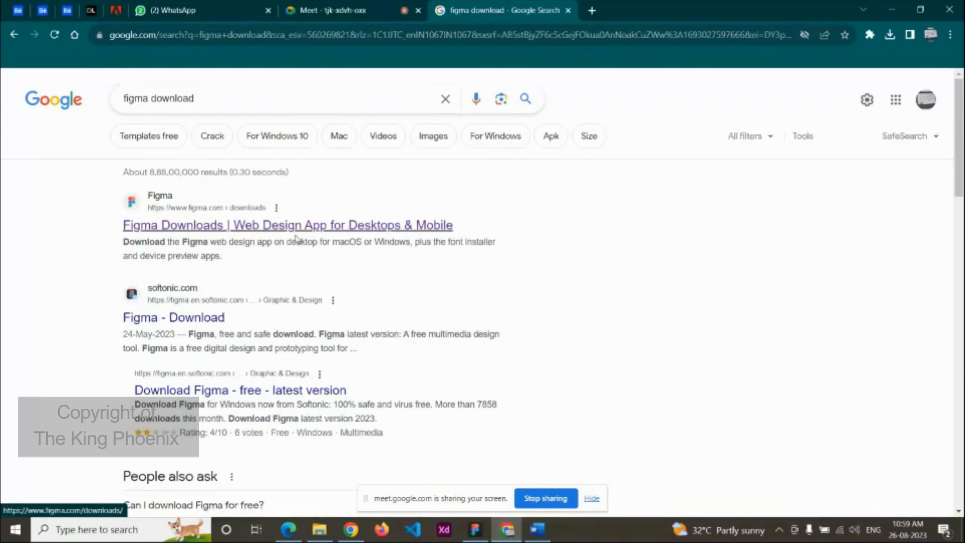
pyautogui.click(298, 227)
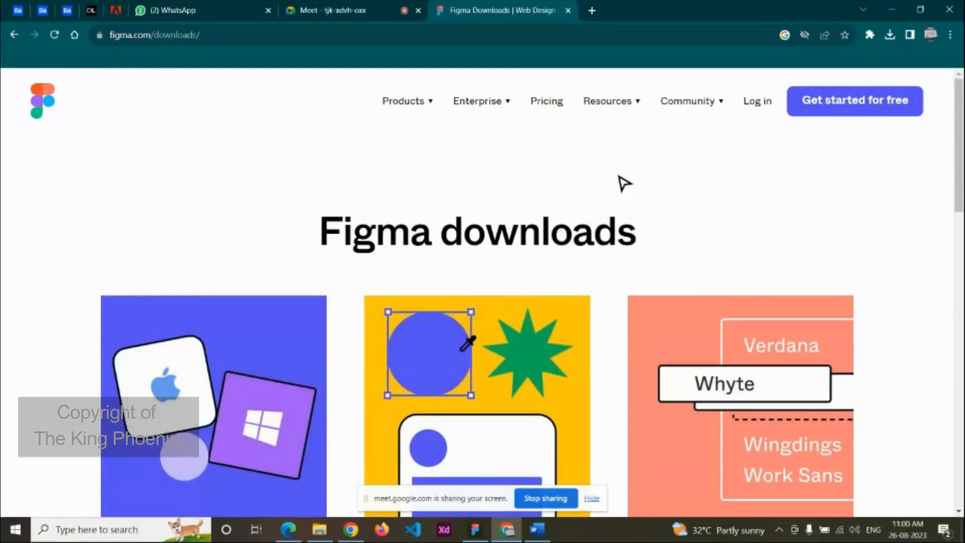
# Step: Download the Figma desktop app for Windows and view FigmaSetup in the Downloads folder
pyautogui.scroll(-5, 622, 182)
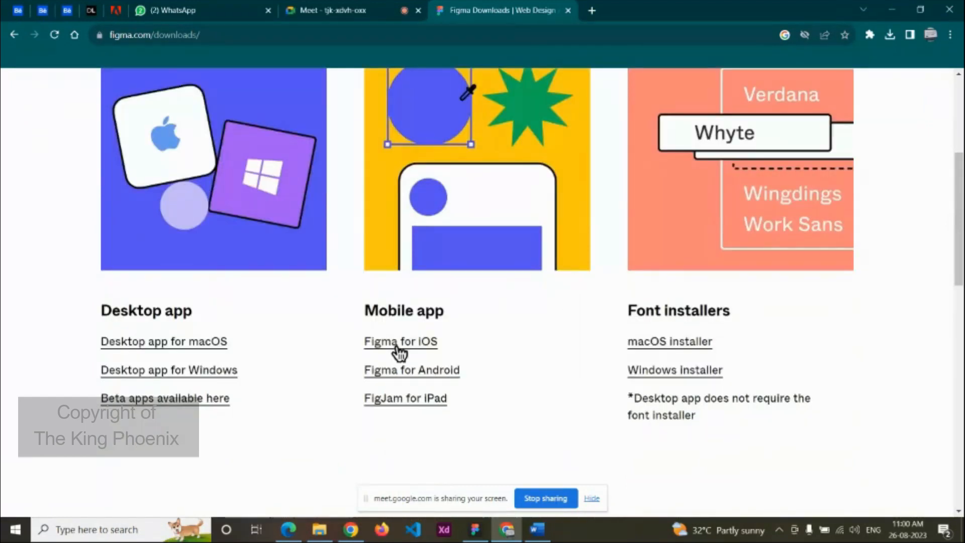
pyautogui.click(127, 376)
pyautogui.click(320, 529)
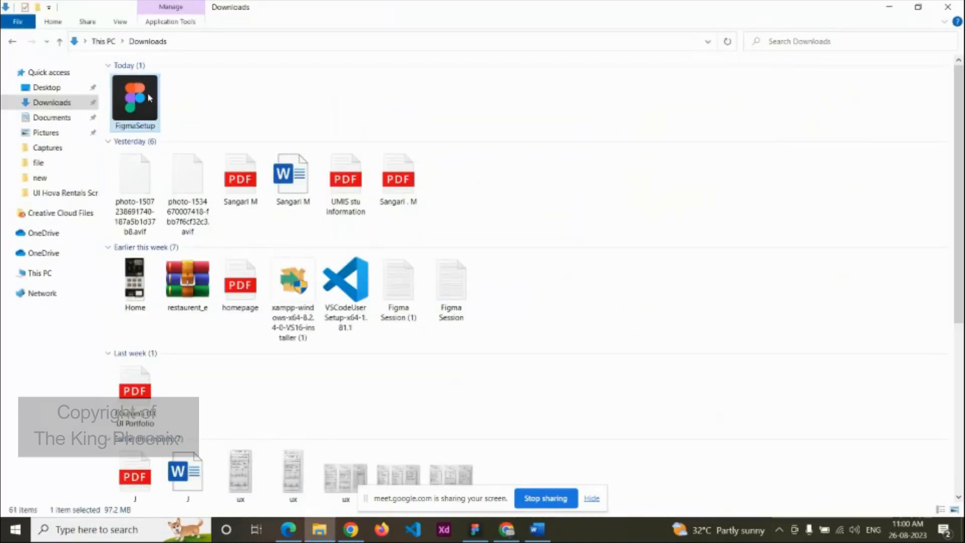
# Step: Check the Figma app's recent files and account menu, then return to Chrome's downloads page
pyautogui.click(473, 526)
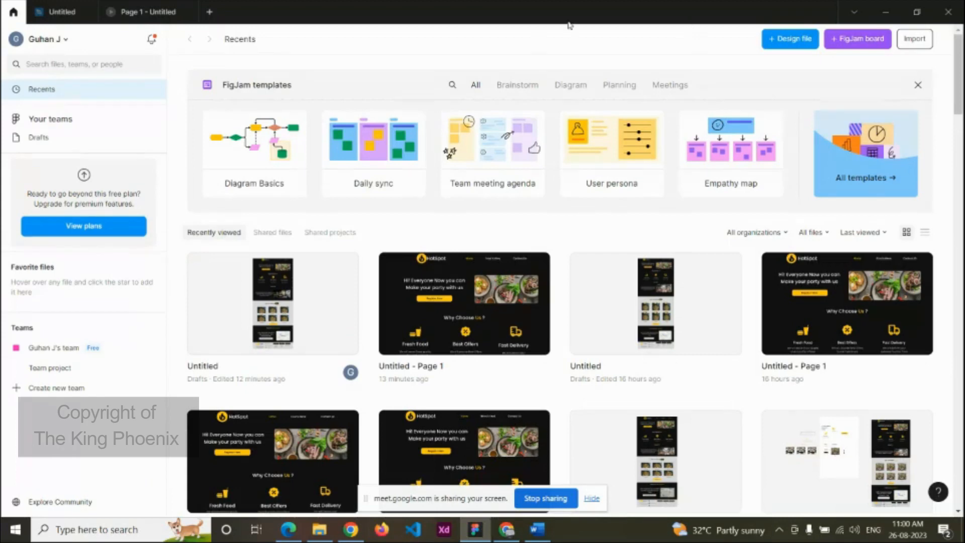
pyautogui.click(34, 45)
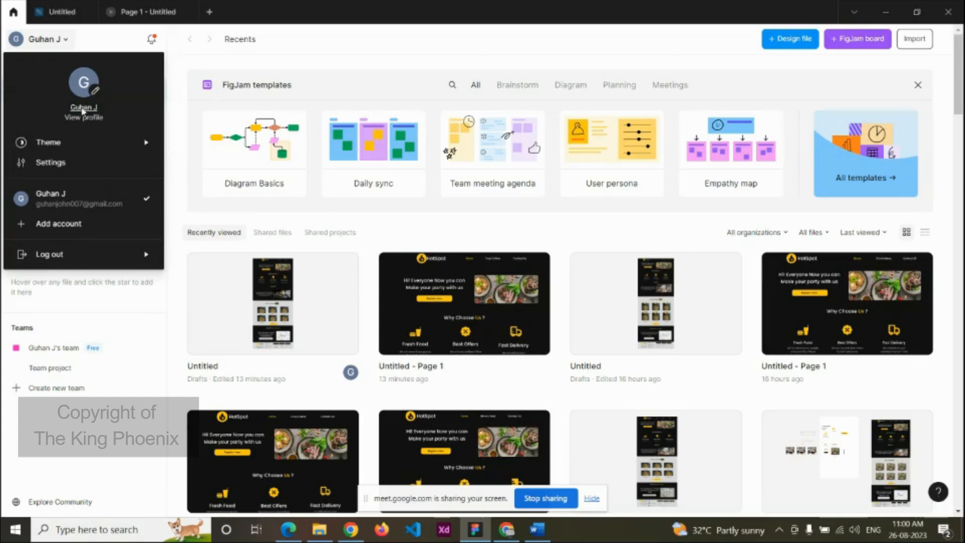
pyautogui.click(182, 88)
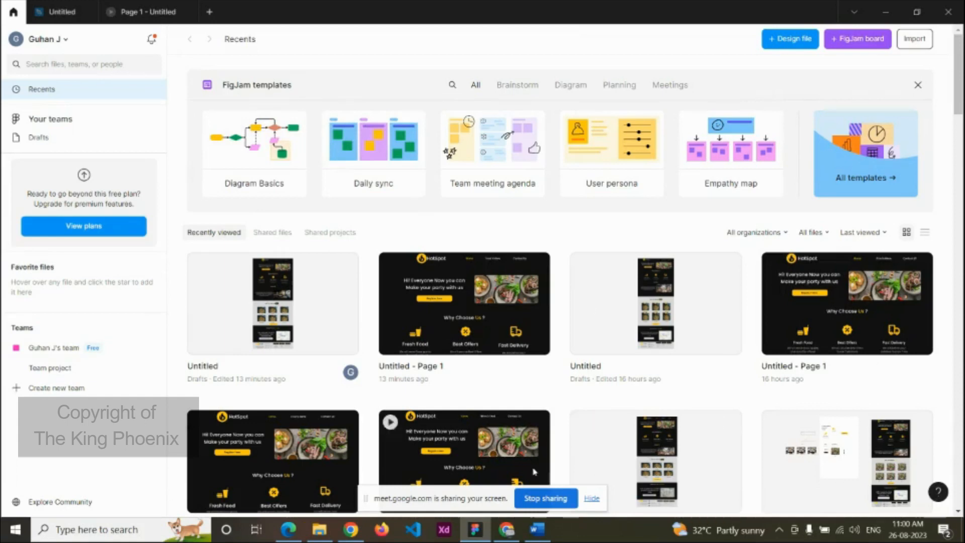
pyautogui.click(507, 531)
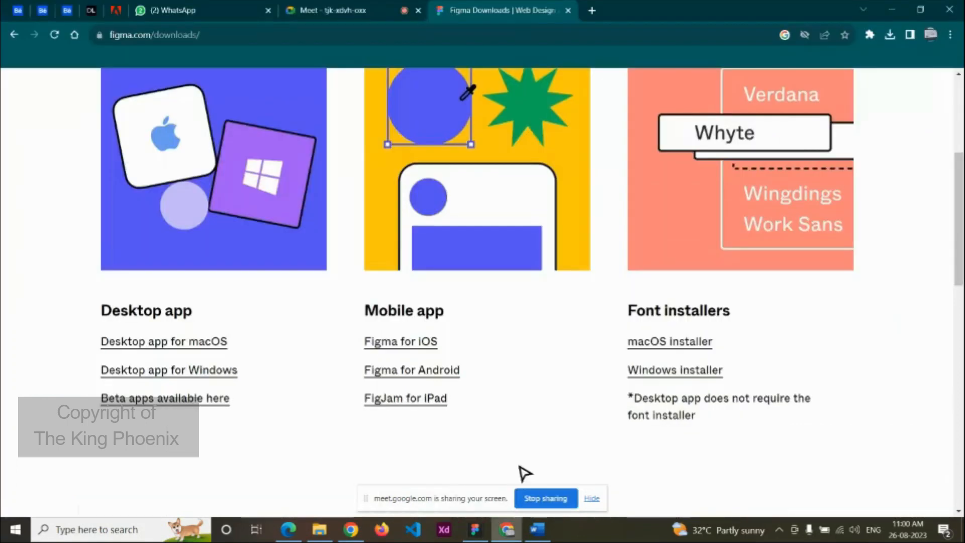
# Step: Glance at the Google Meet call, scroll the Figma downloads page, then return to Meet
pyautogui.click(340, 6)
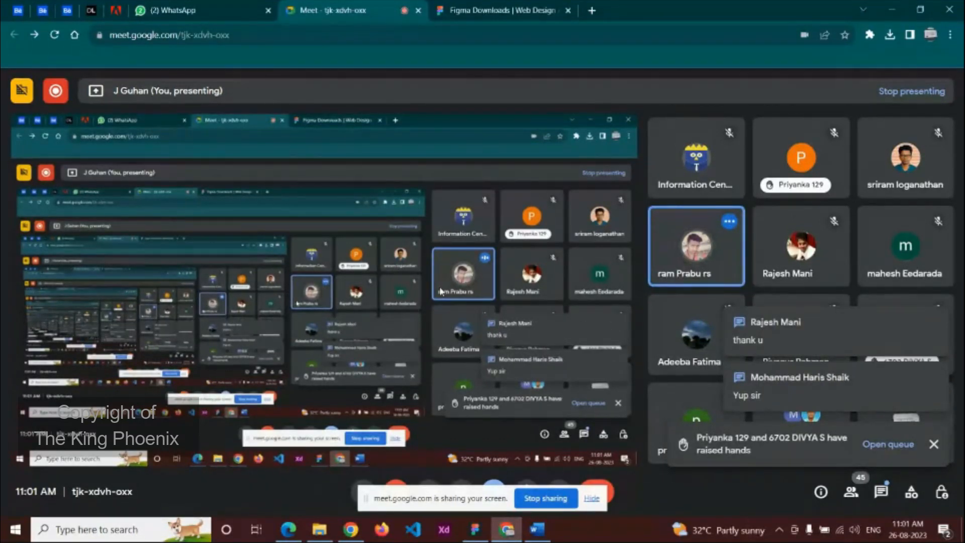
pyautogui.click(497, 10)
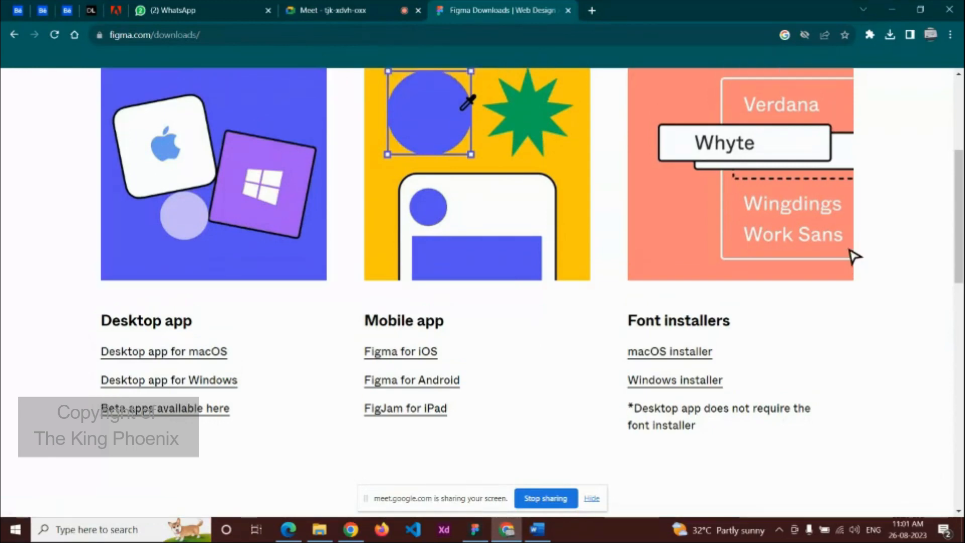
pyautogui.scroll(3, 855, 257)
pyautogui.scroll(2, 854, 256)
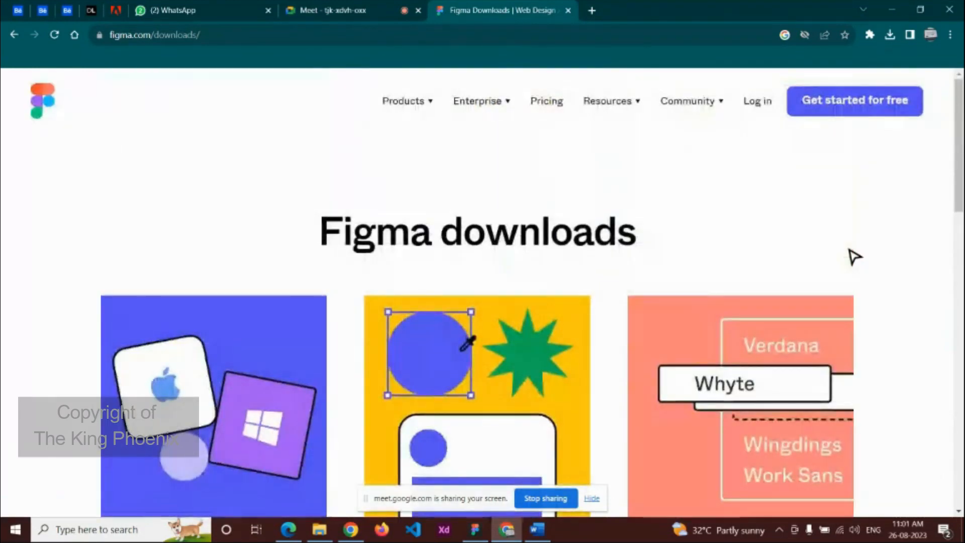
pyautogui.scroll(-2, 855, 256)
pyautogui.scroll(-1, 854, 256)
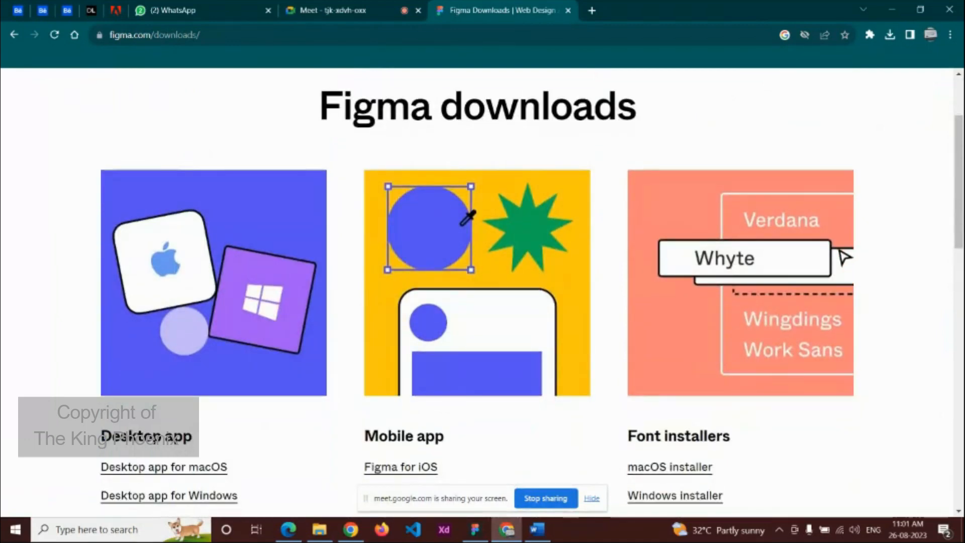
pyautogui.click(316, 6)
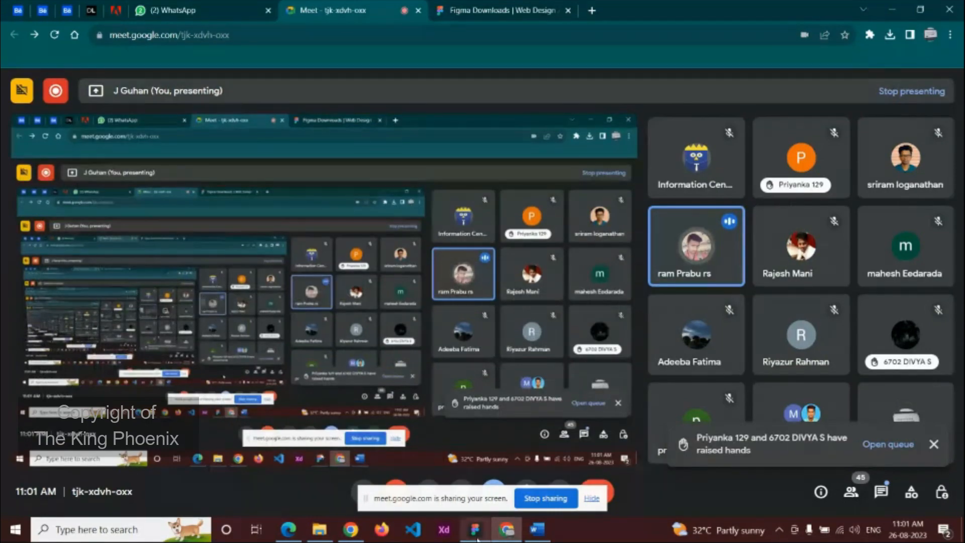
# Step: Bring up the Figma app with the Untitled draft's HotSpot Homepage design
pyautogui.moveTo(476, 538)
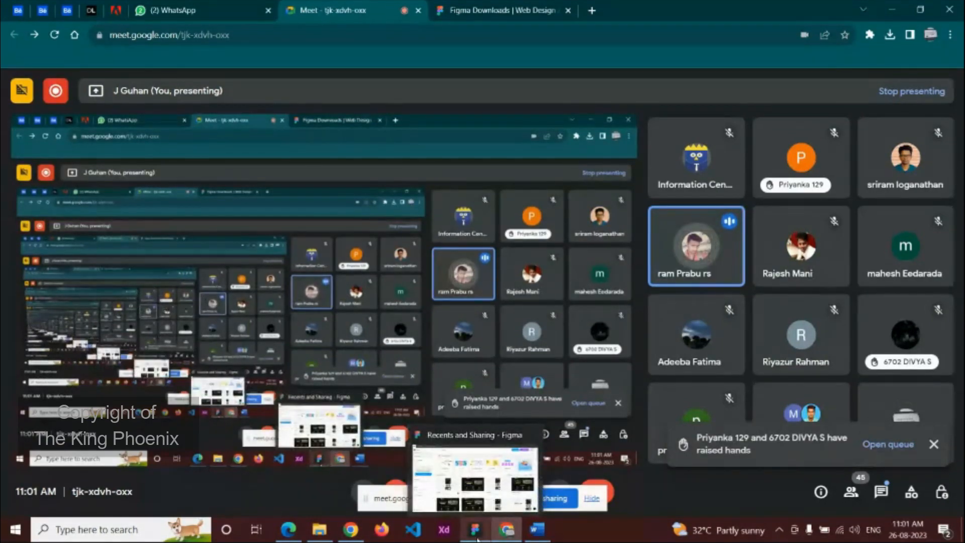
pyautogui.click(477, 538)
pyautogui.click(58, 11)
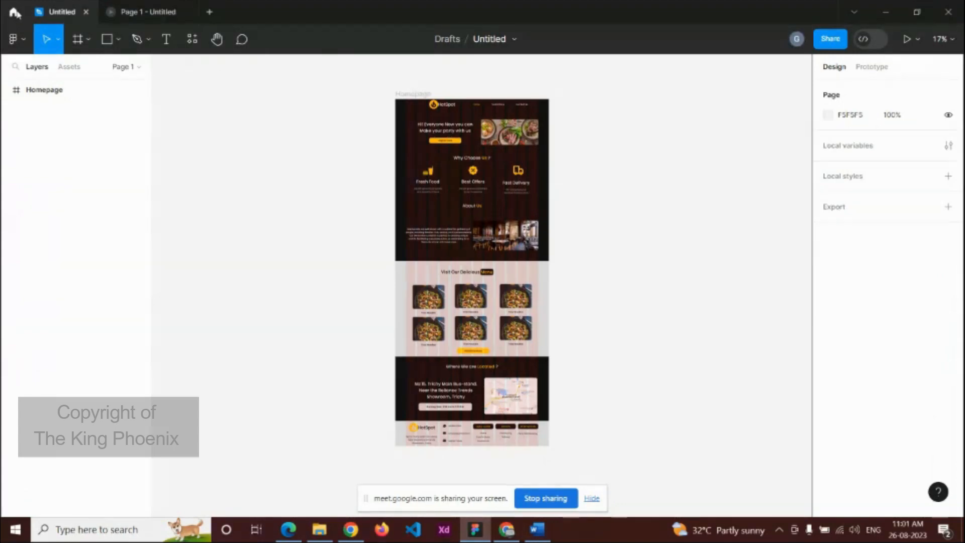
# Step: Switch between Figma's Home file list and the Untitled HotSpot design, ending on the design
pyautogui.click(14, 12)
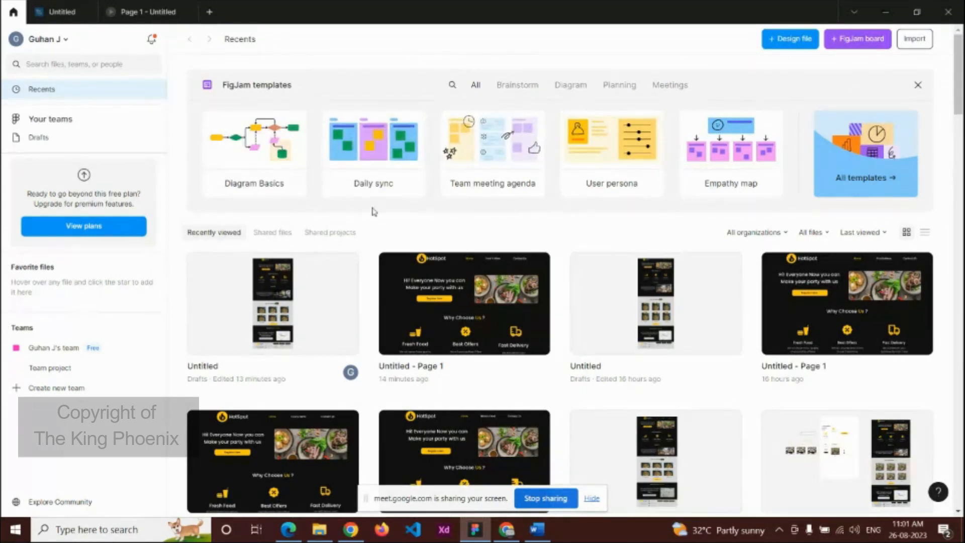
pyautogui.click(62, 12)
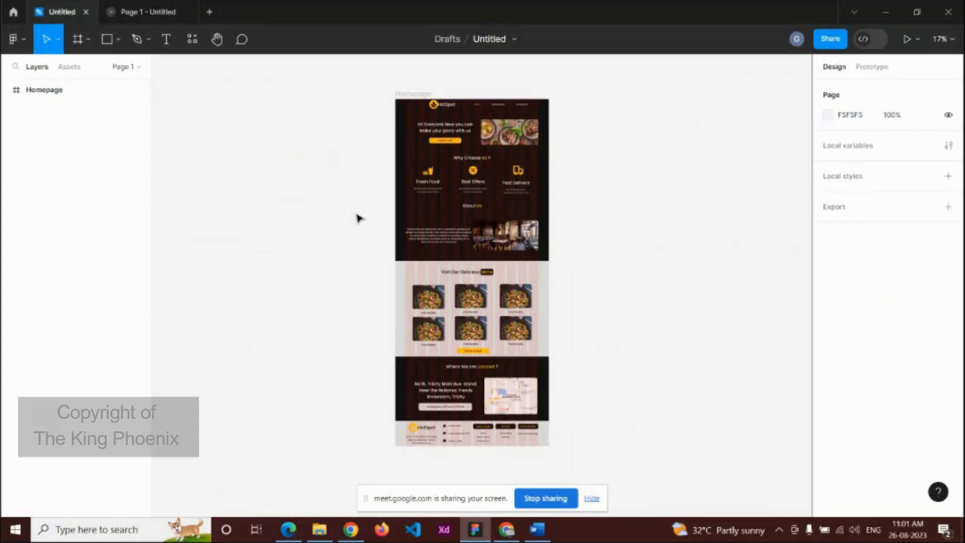
pyautogui.click(13, 14)
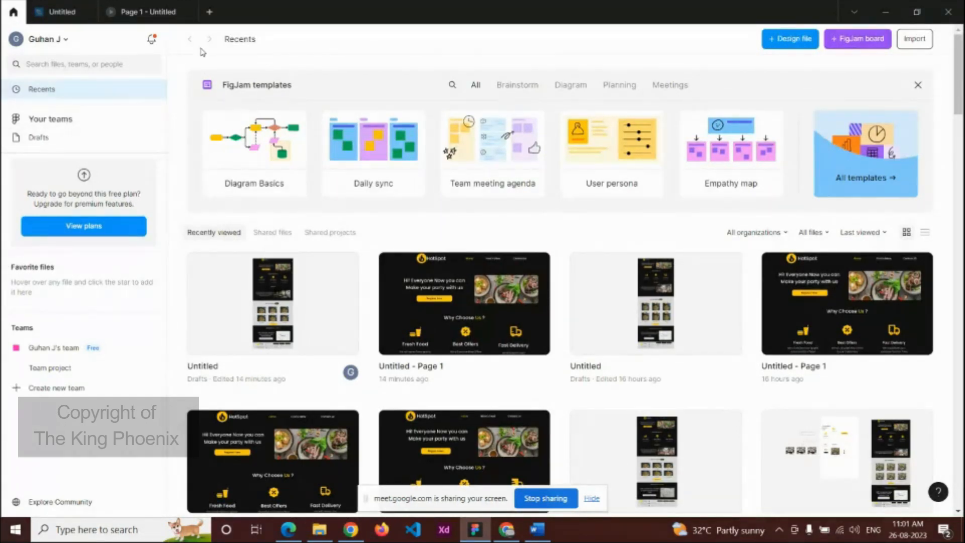
pyautogui.moveTo(64, 10)
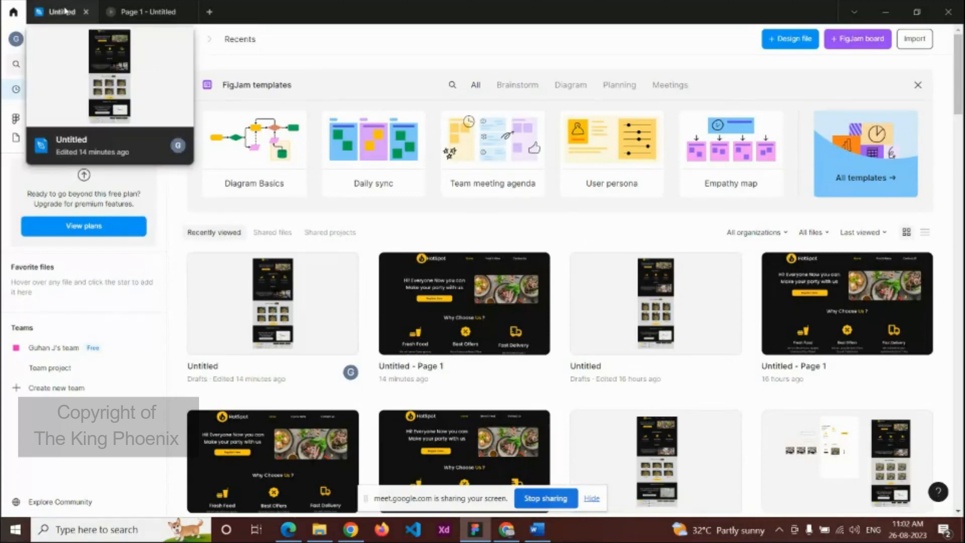
pyautogui.click(64, 10)
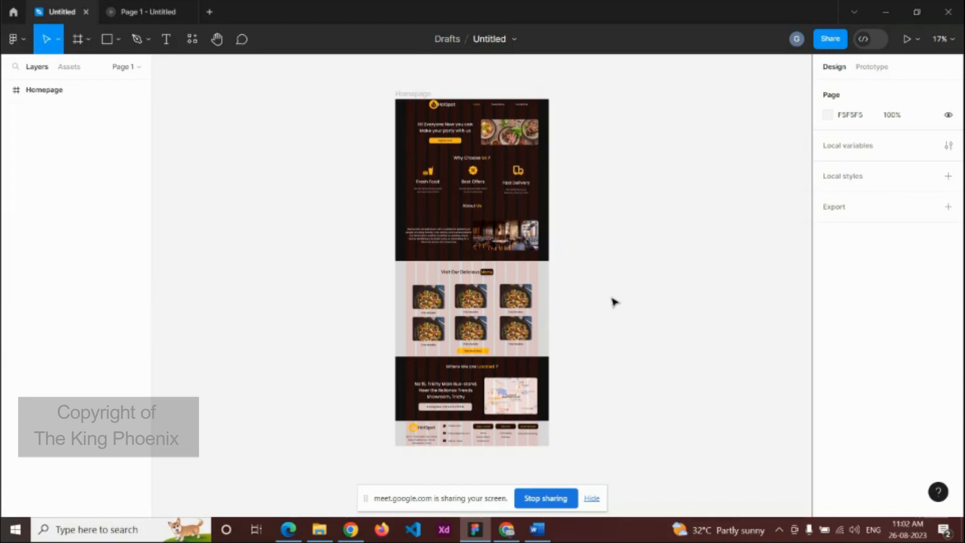
# Step: In the Google Meet call, turn off the microphone and bring up Stop presenting
pyautogui.click(506, 529)
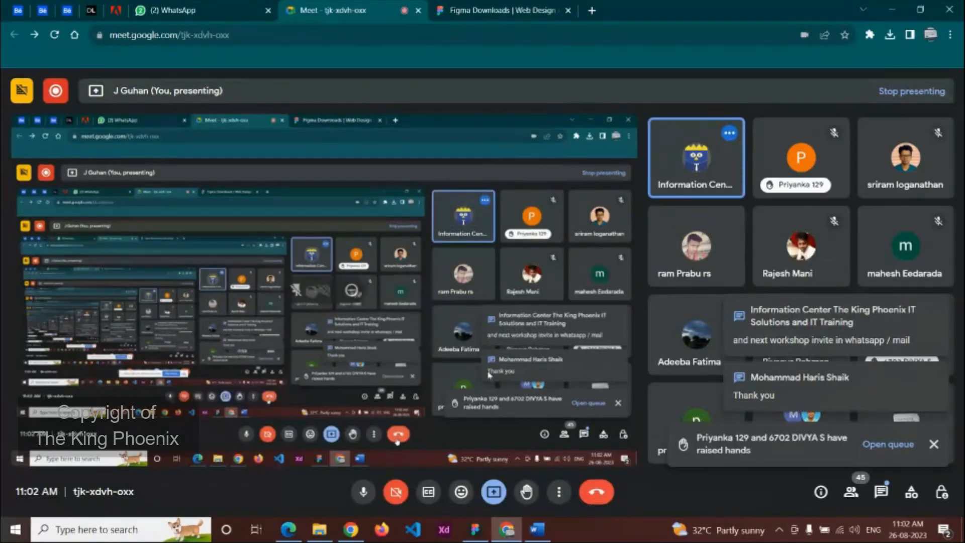
pyautogui.click(363, 491)
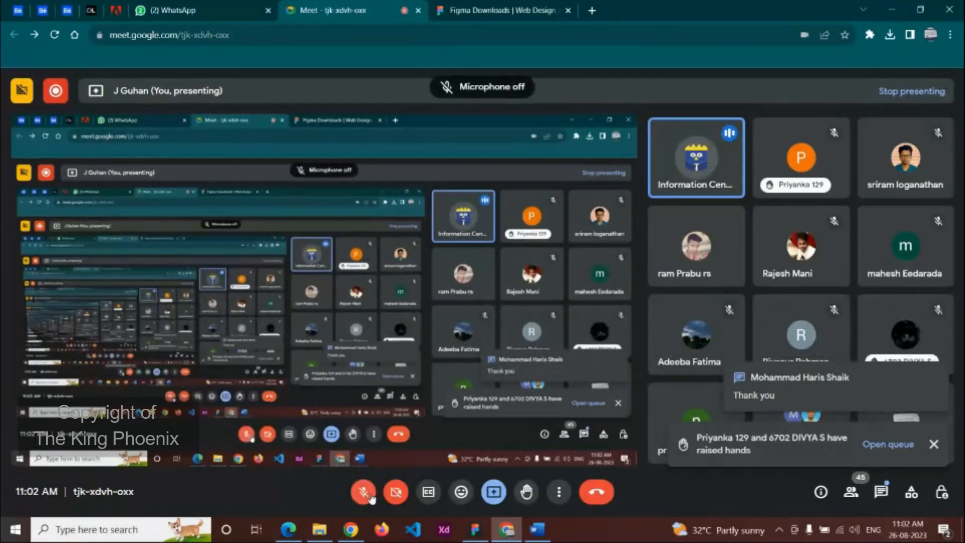
pyautogui.click(494, 491)
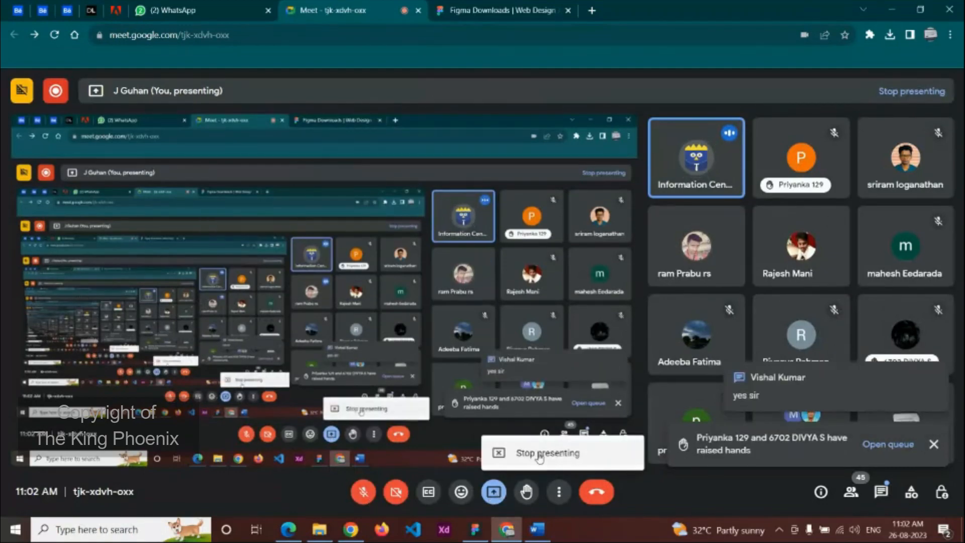